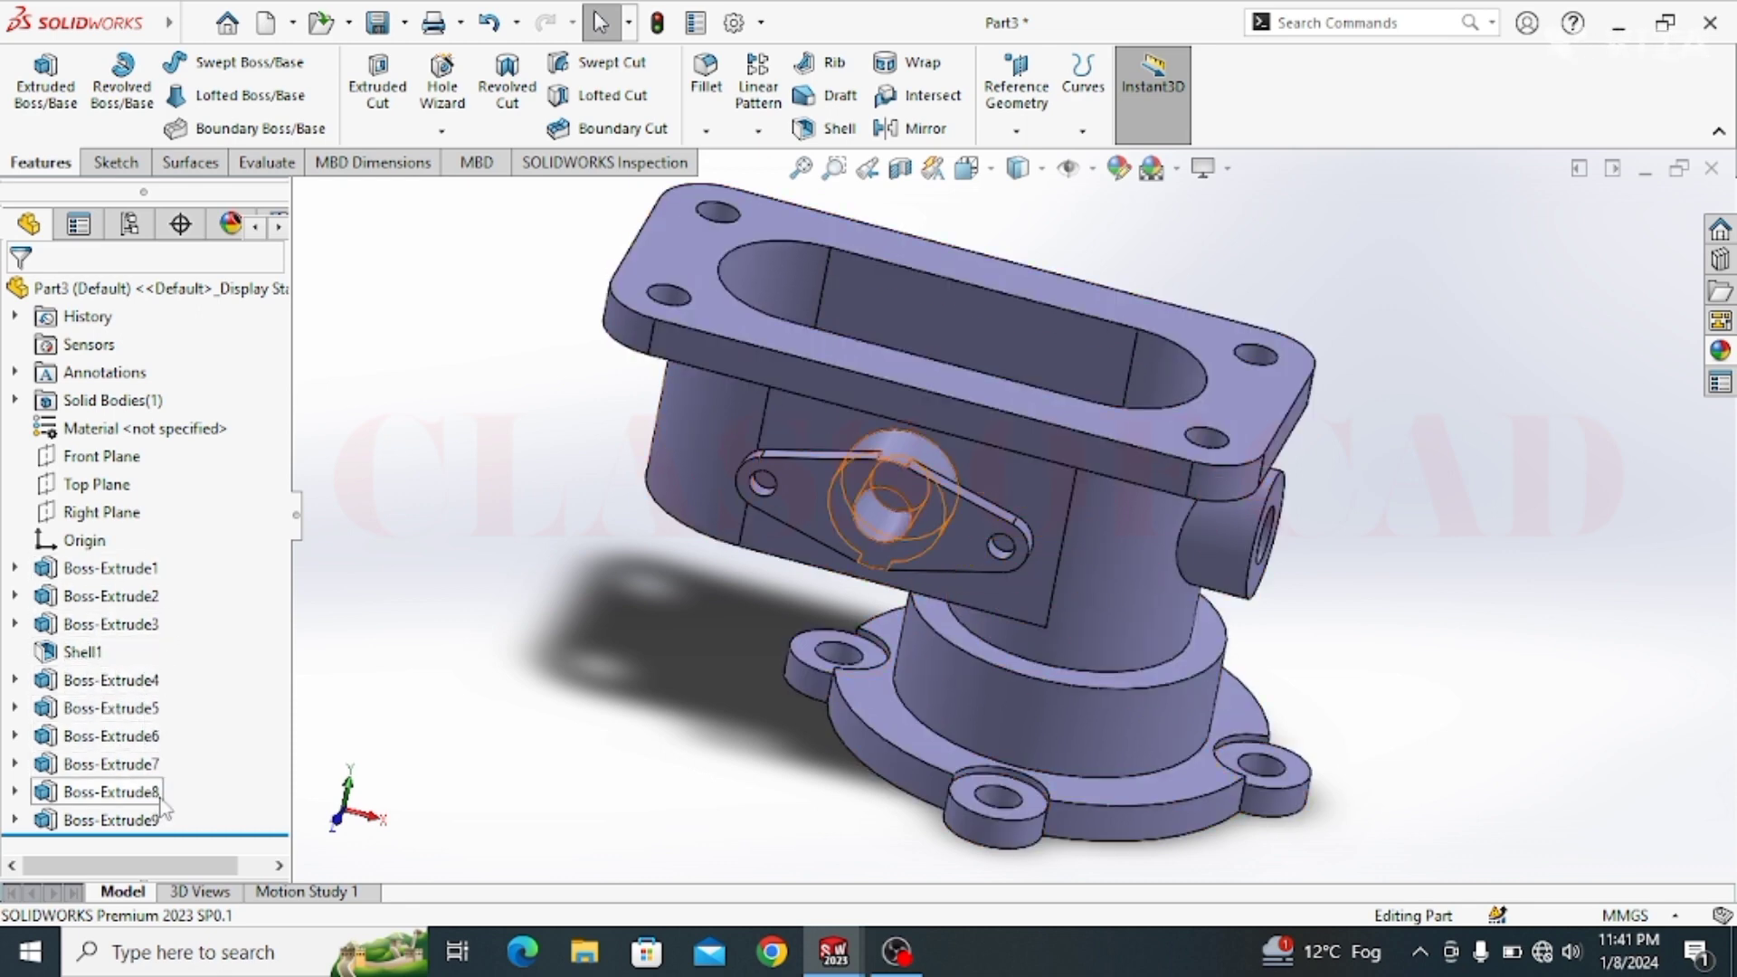
mouse_move(601, 709)
middle_mouse_down()
mouse_move(660, 675)
mouse_move(592, 680)
middle_mouse_up()
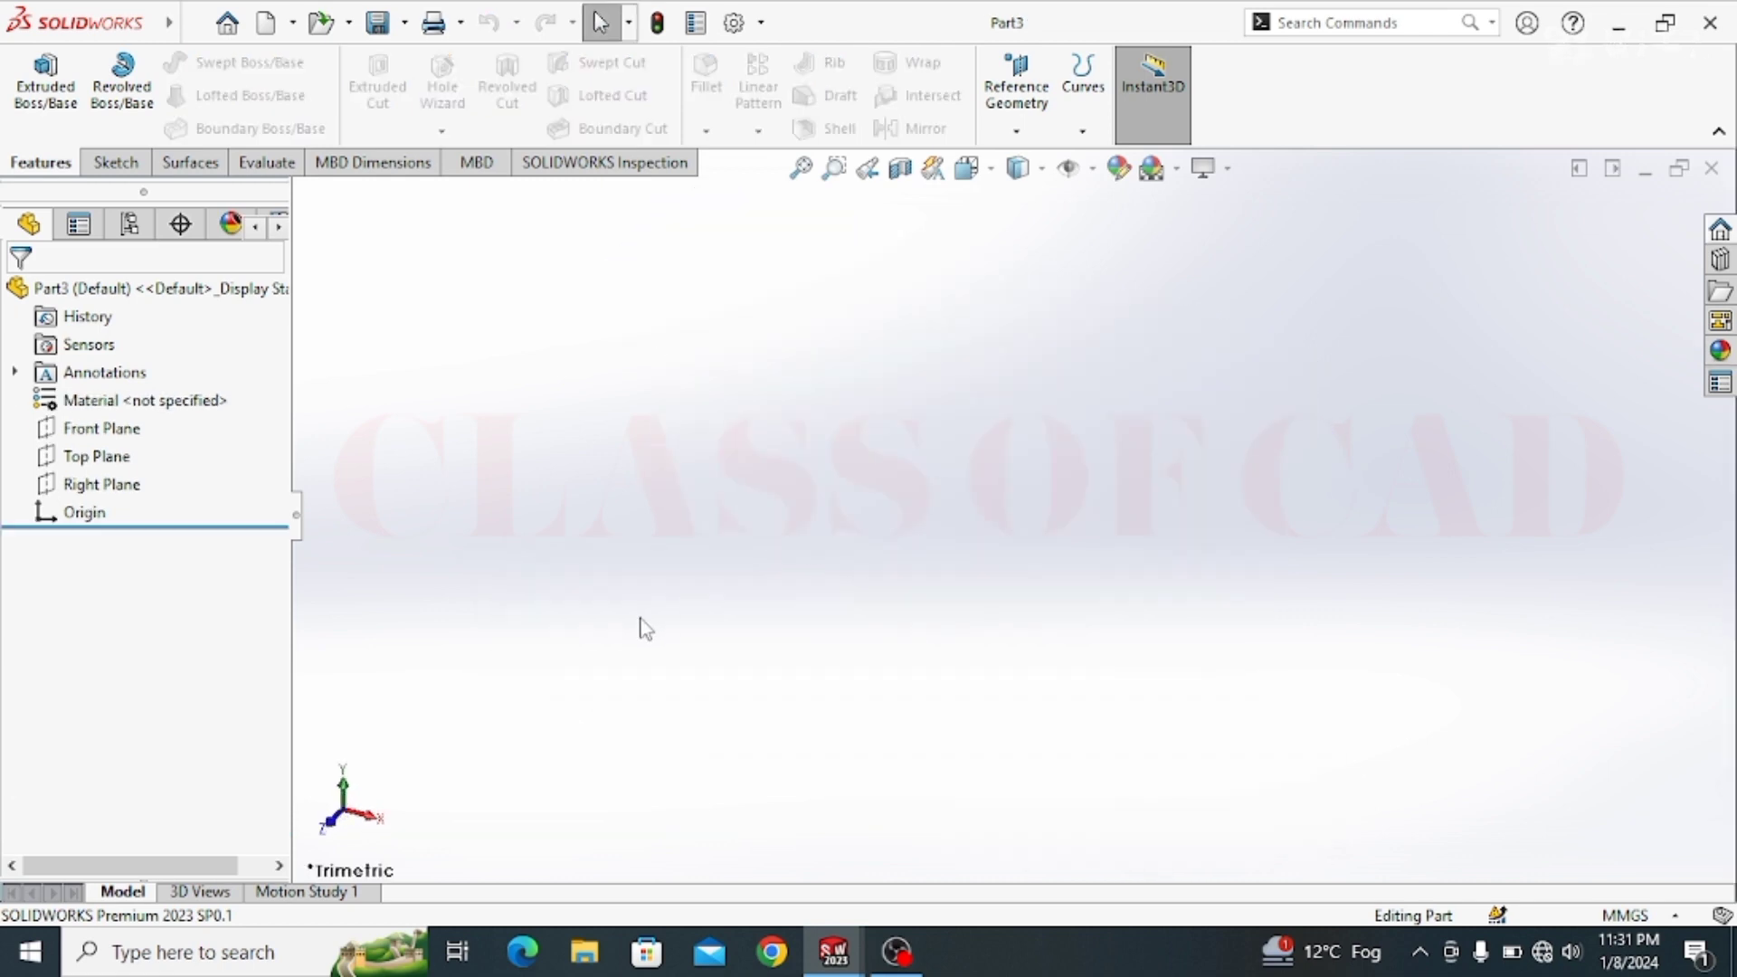
Step: Sketch a circle about 120 mm in diameter on the Top Plane, centred on the origin
left_click(82, 457)
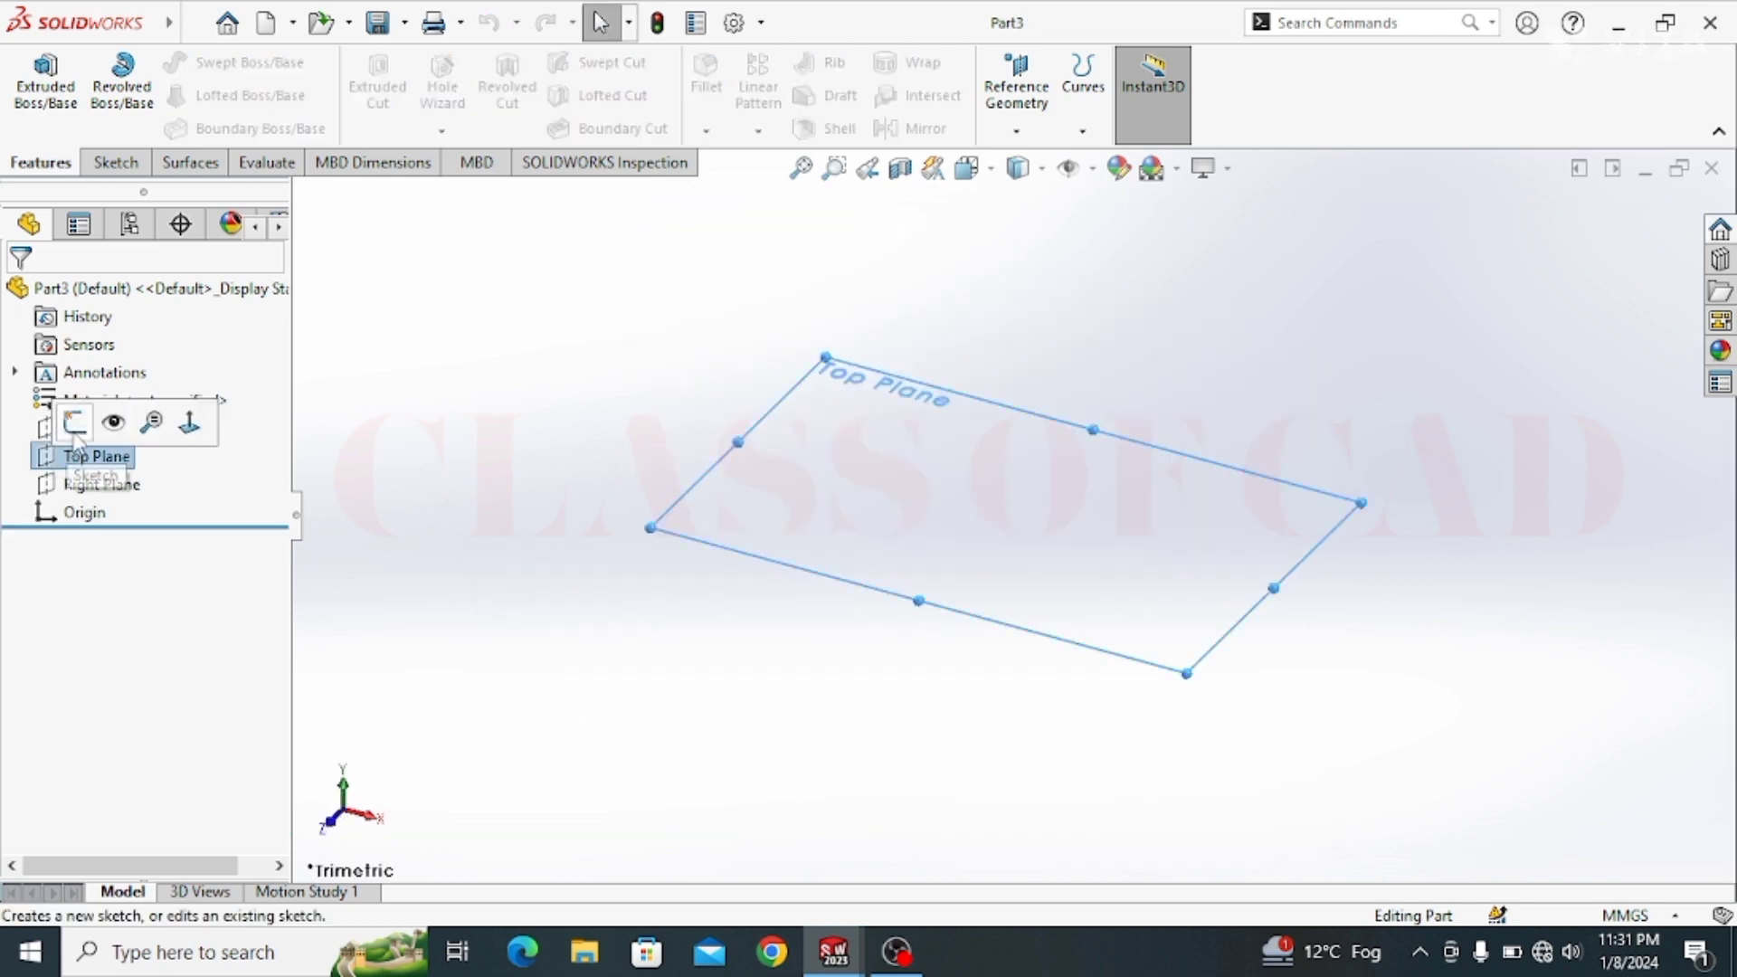
left_click(70, 419)
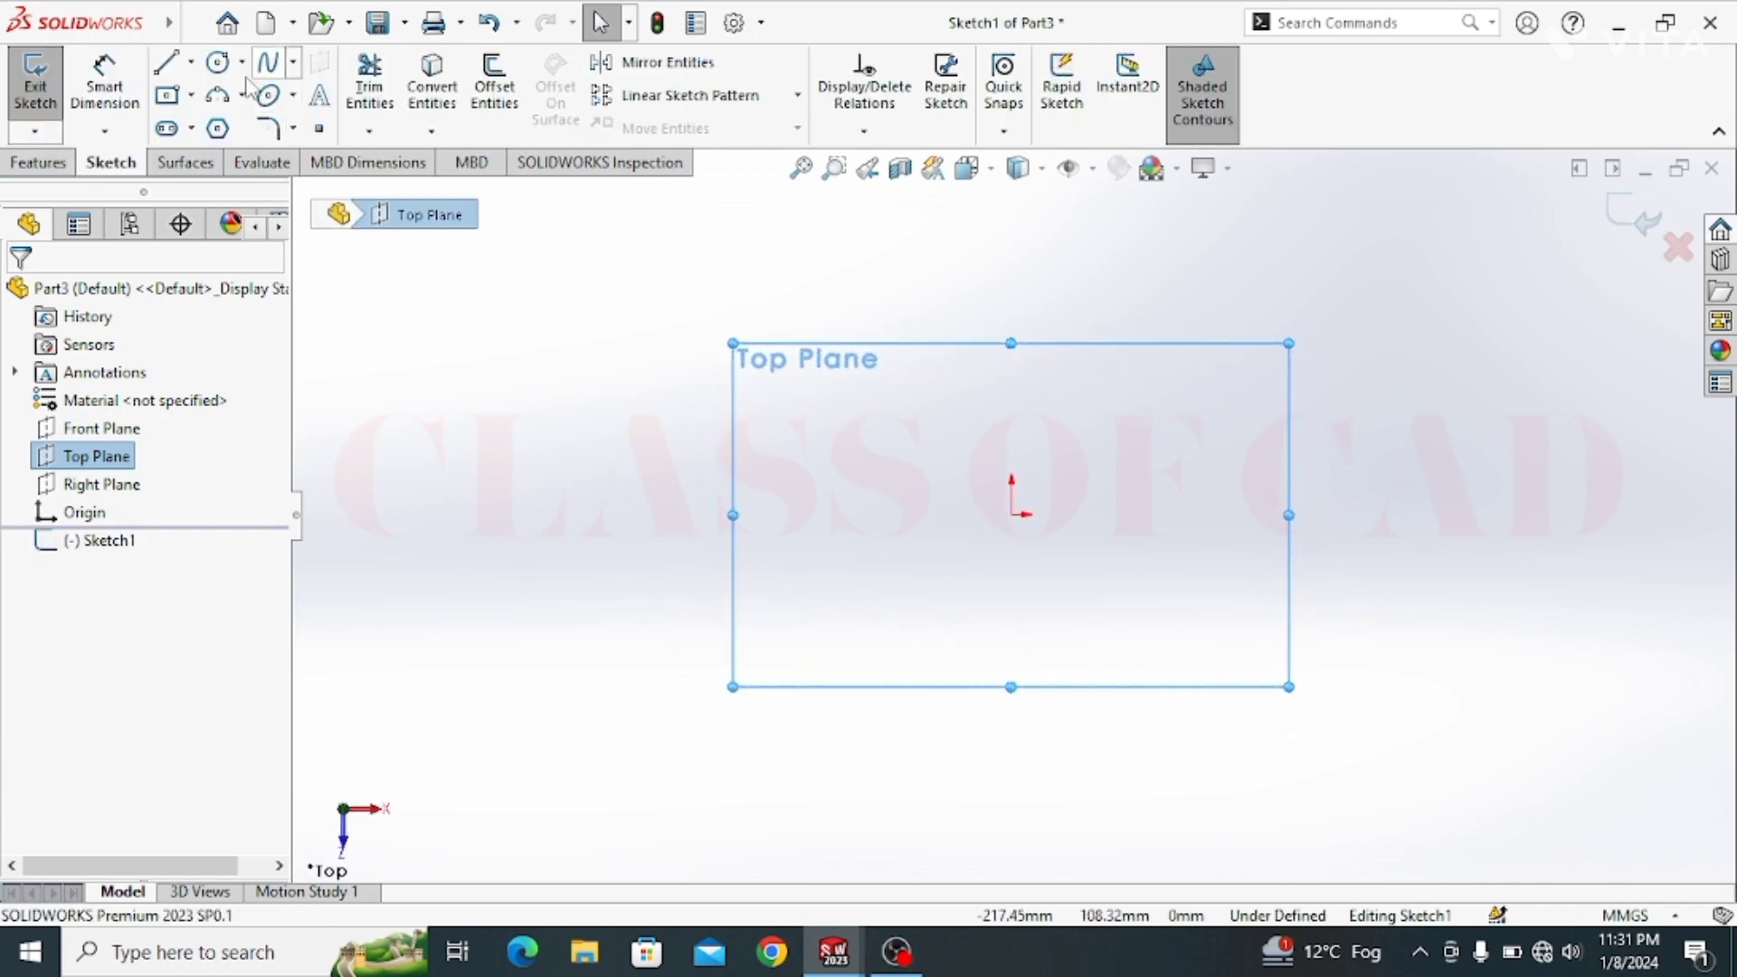
left_click(1013, 515)
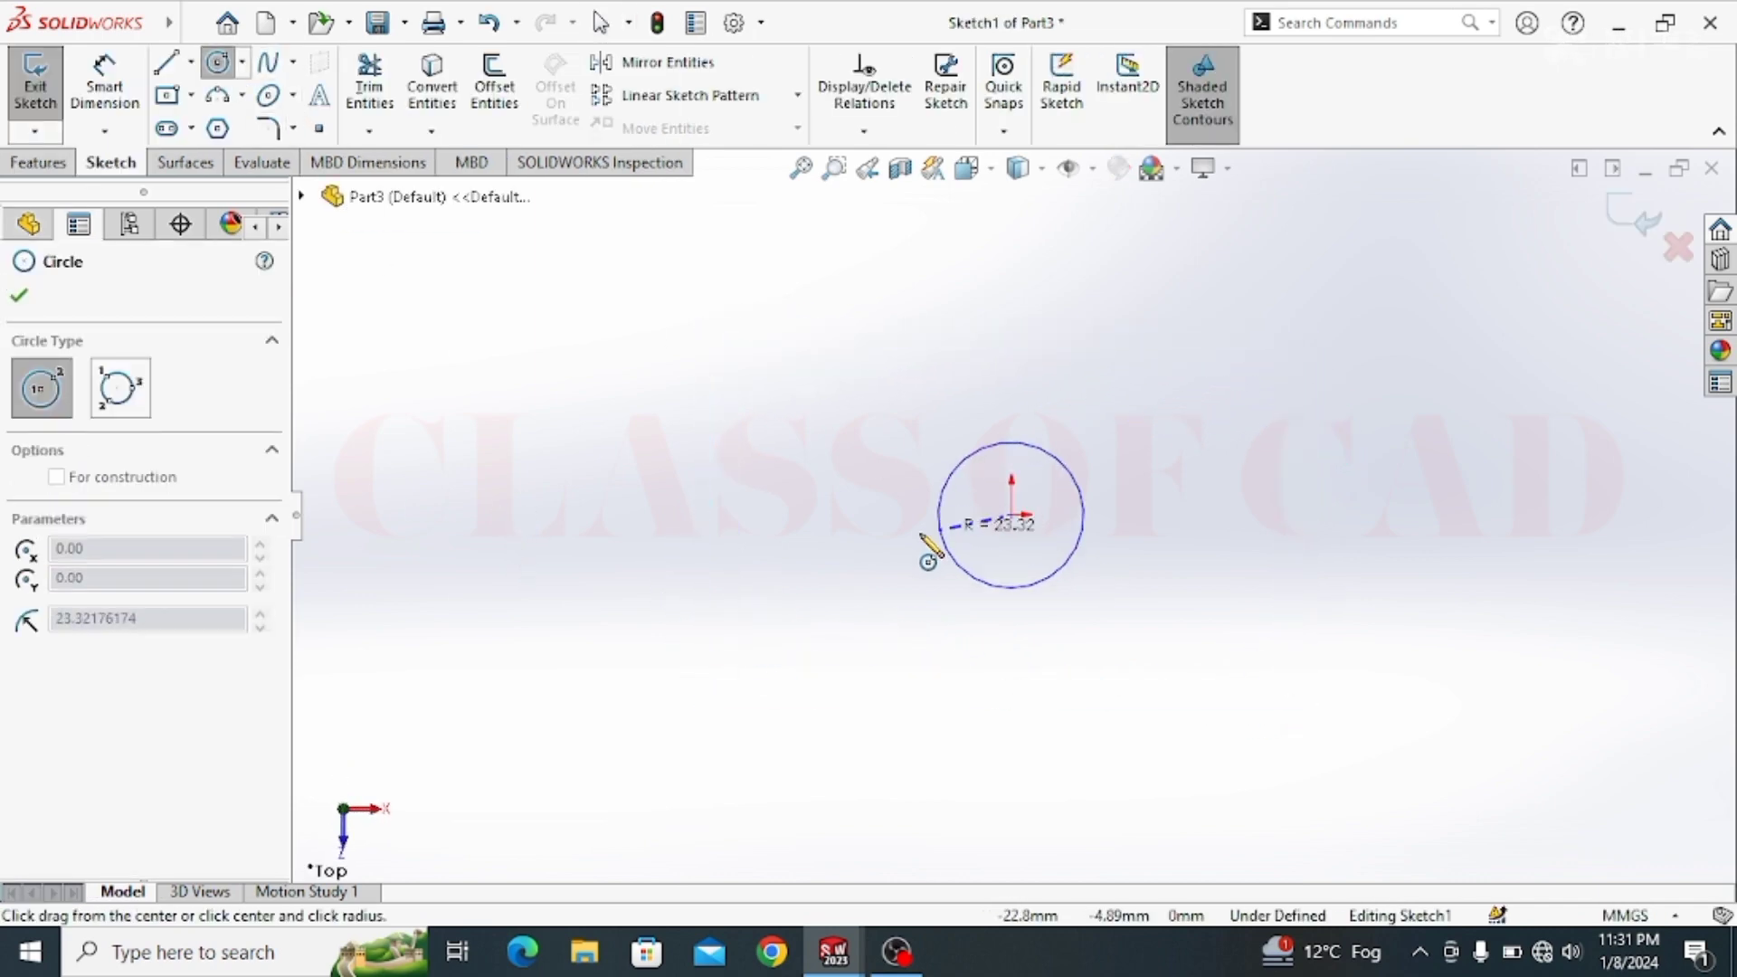
left_click(826, 554)
Step: Dimension the circle's diameter and set it to 80 mm
left_click(105, 85)
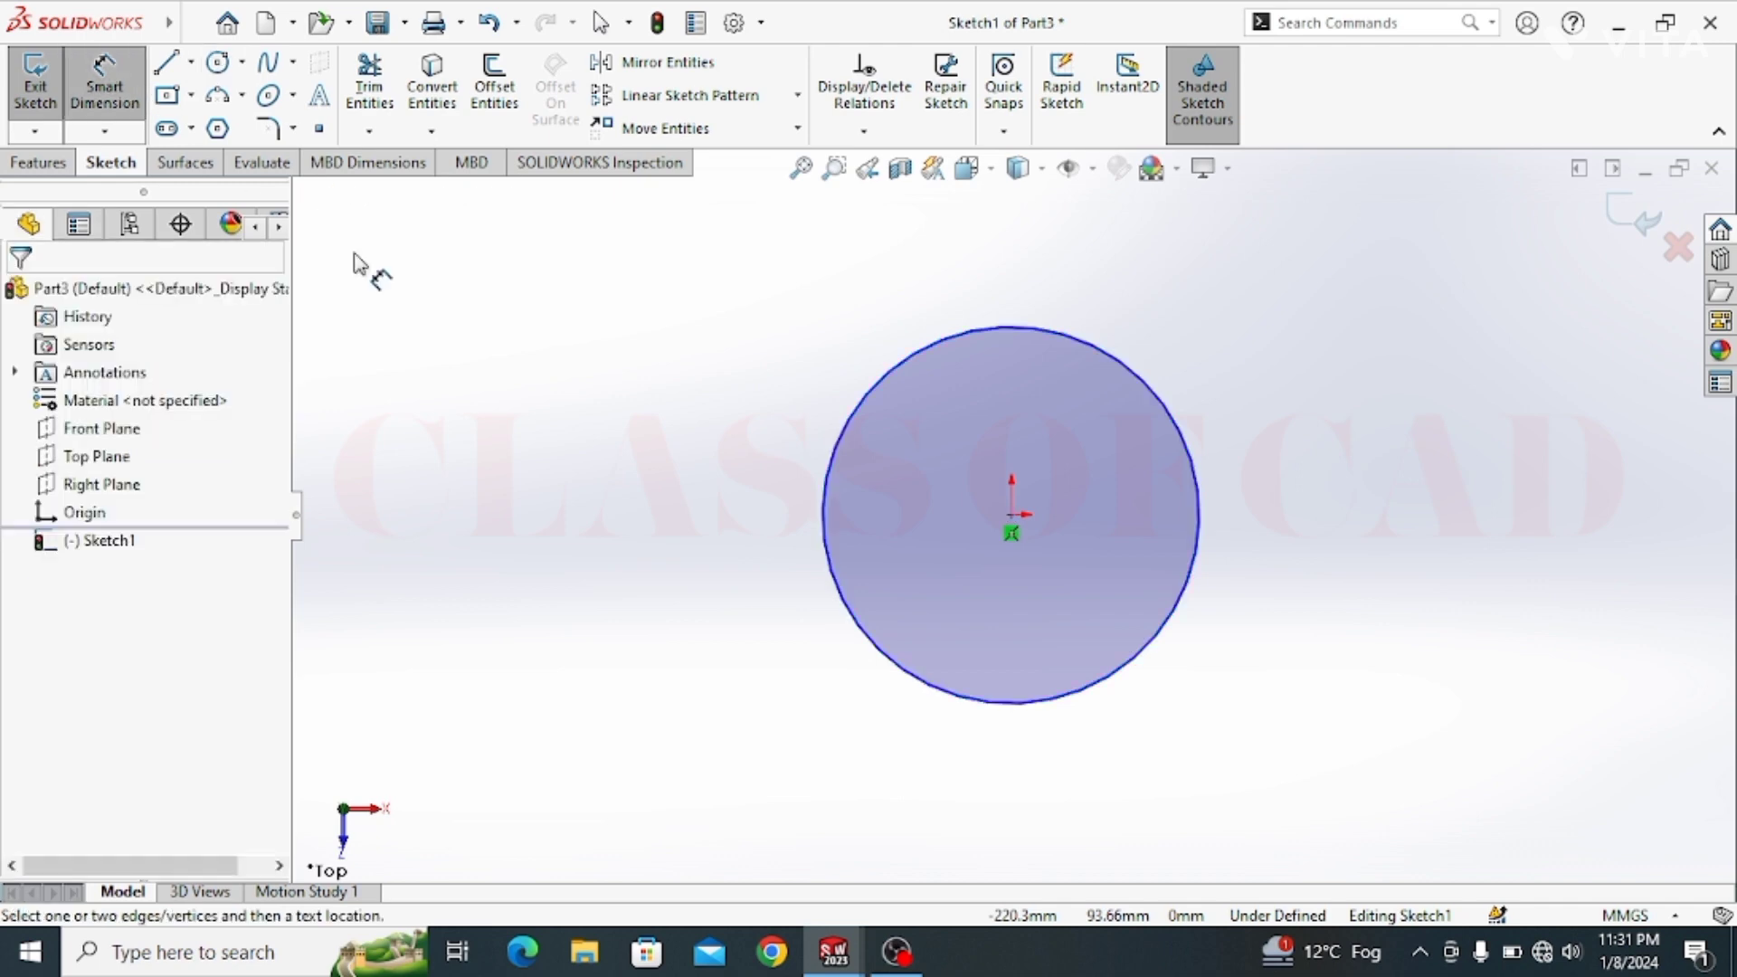
left_click(829, 535)
left_click(687, 520)
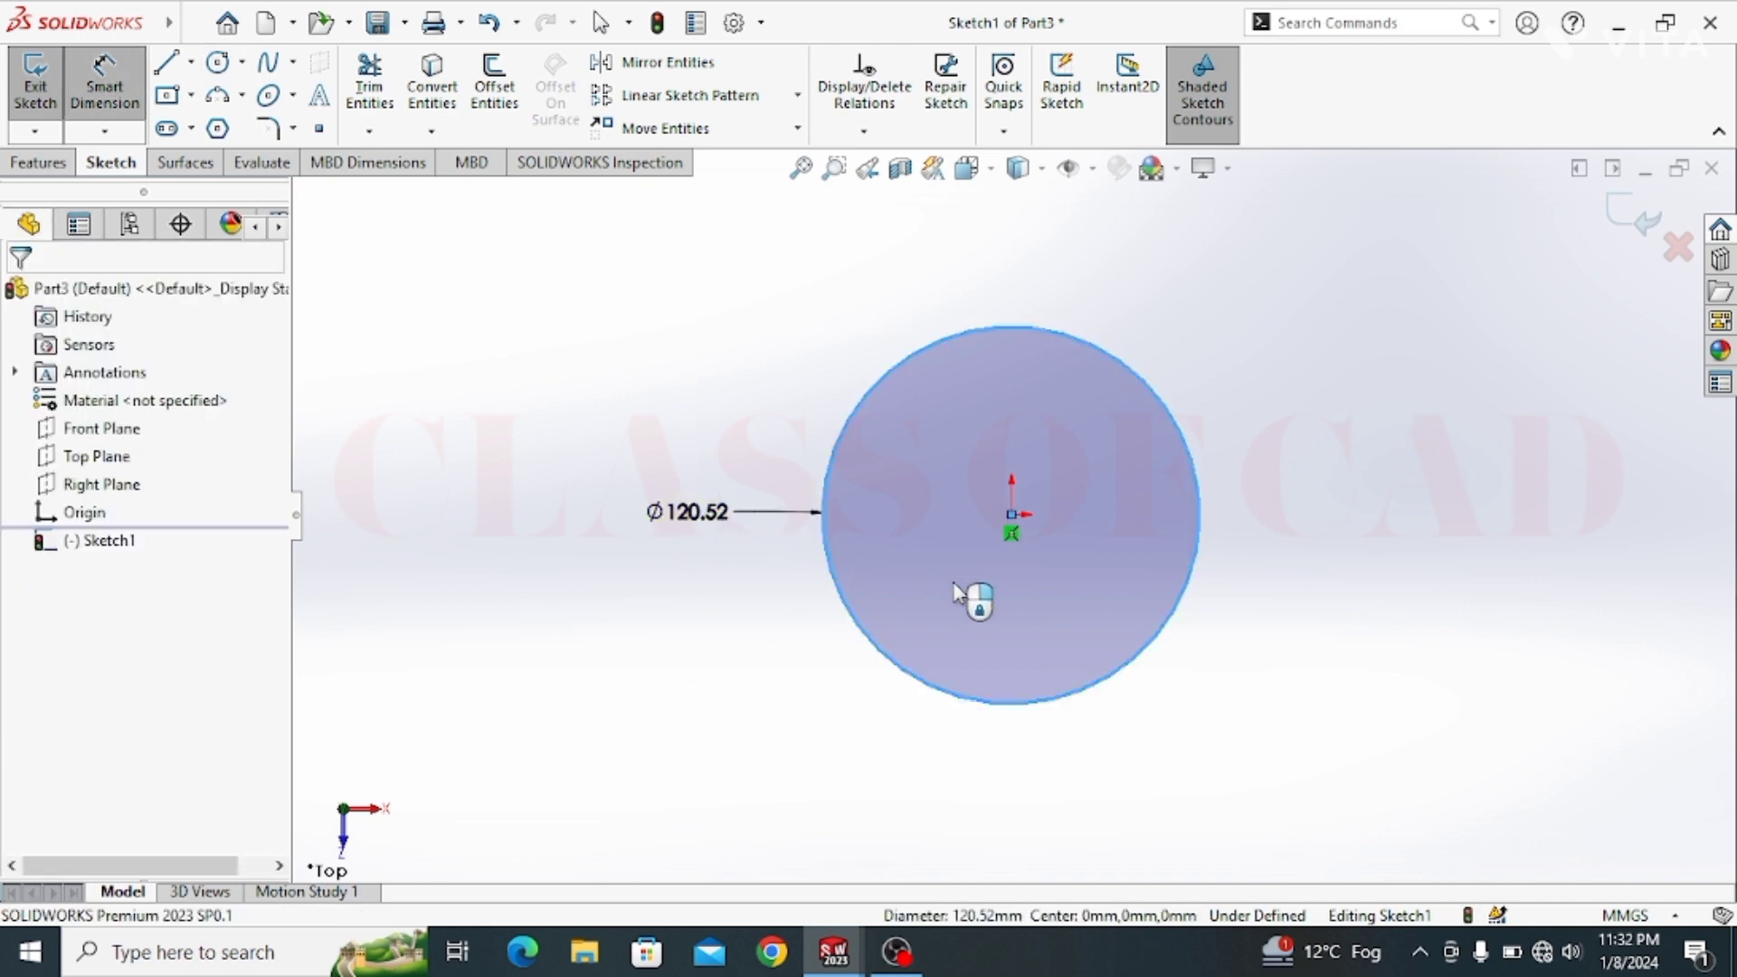
type("80")
key("Return")
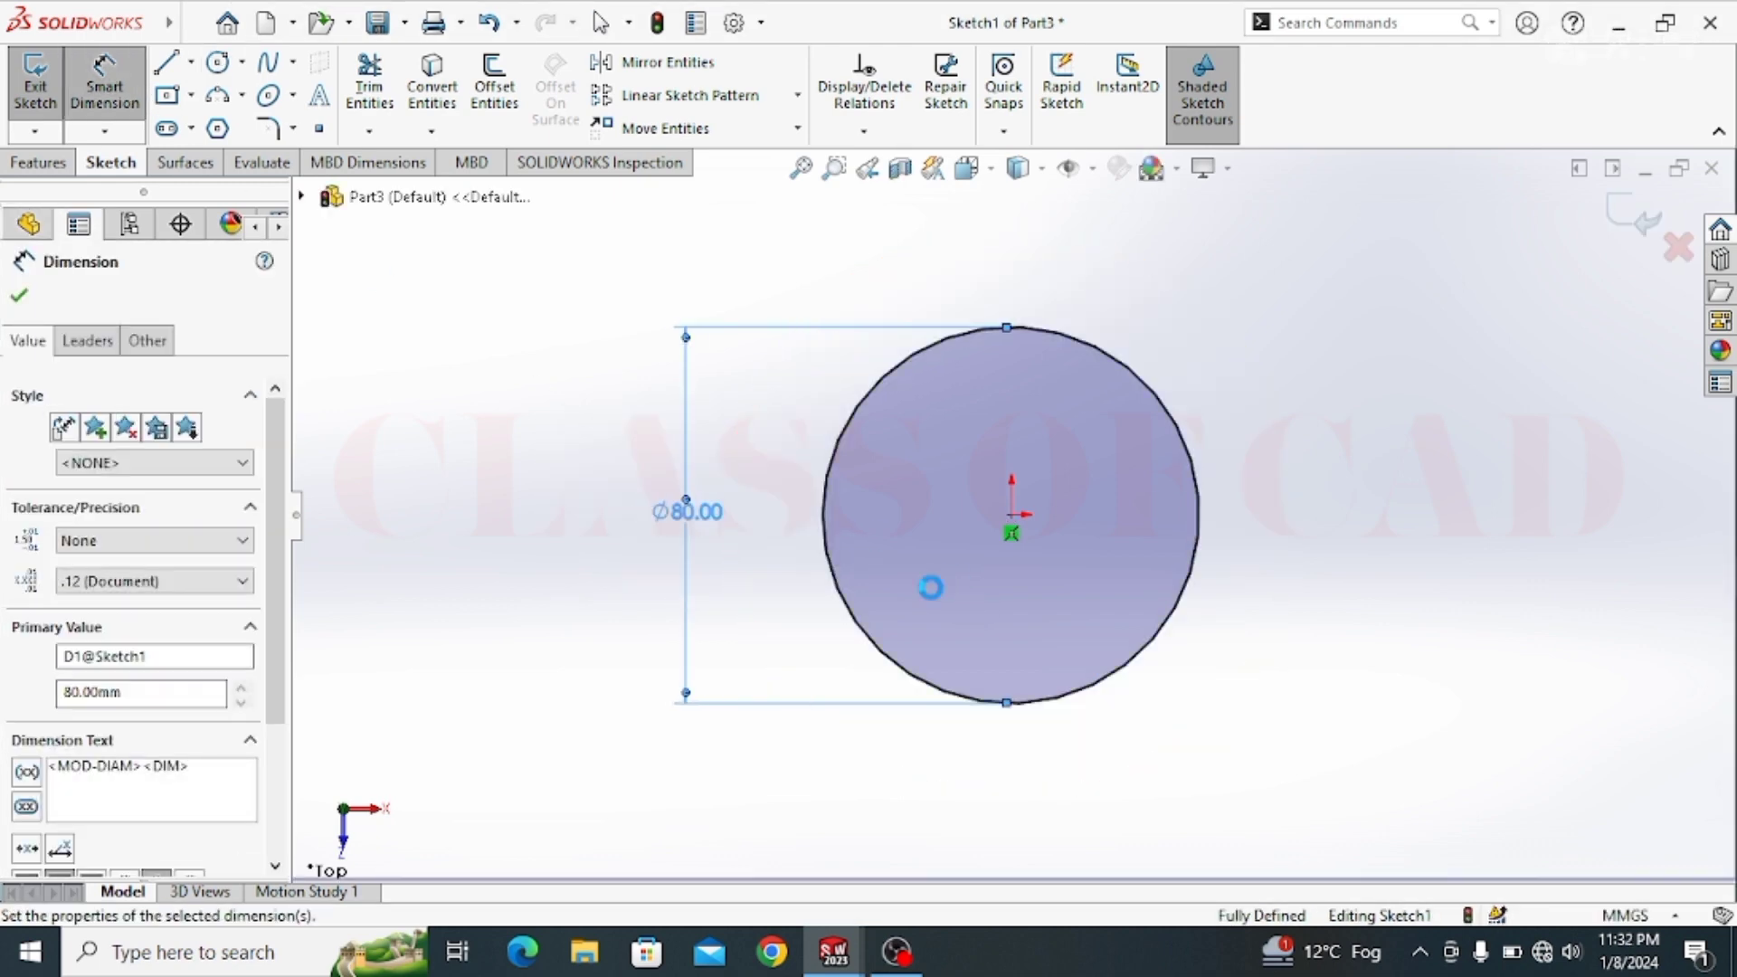
Step: Extrude the 80 mm circle upward as a blind boss with a depth of 25 mm
left_click(40, 163)
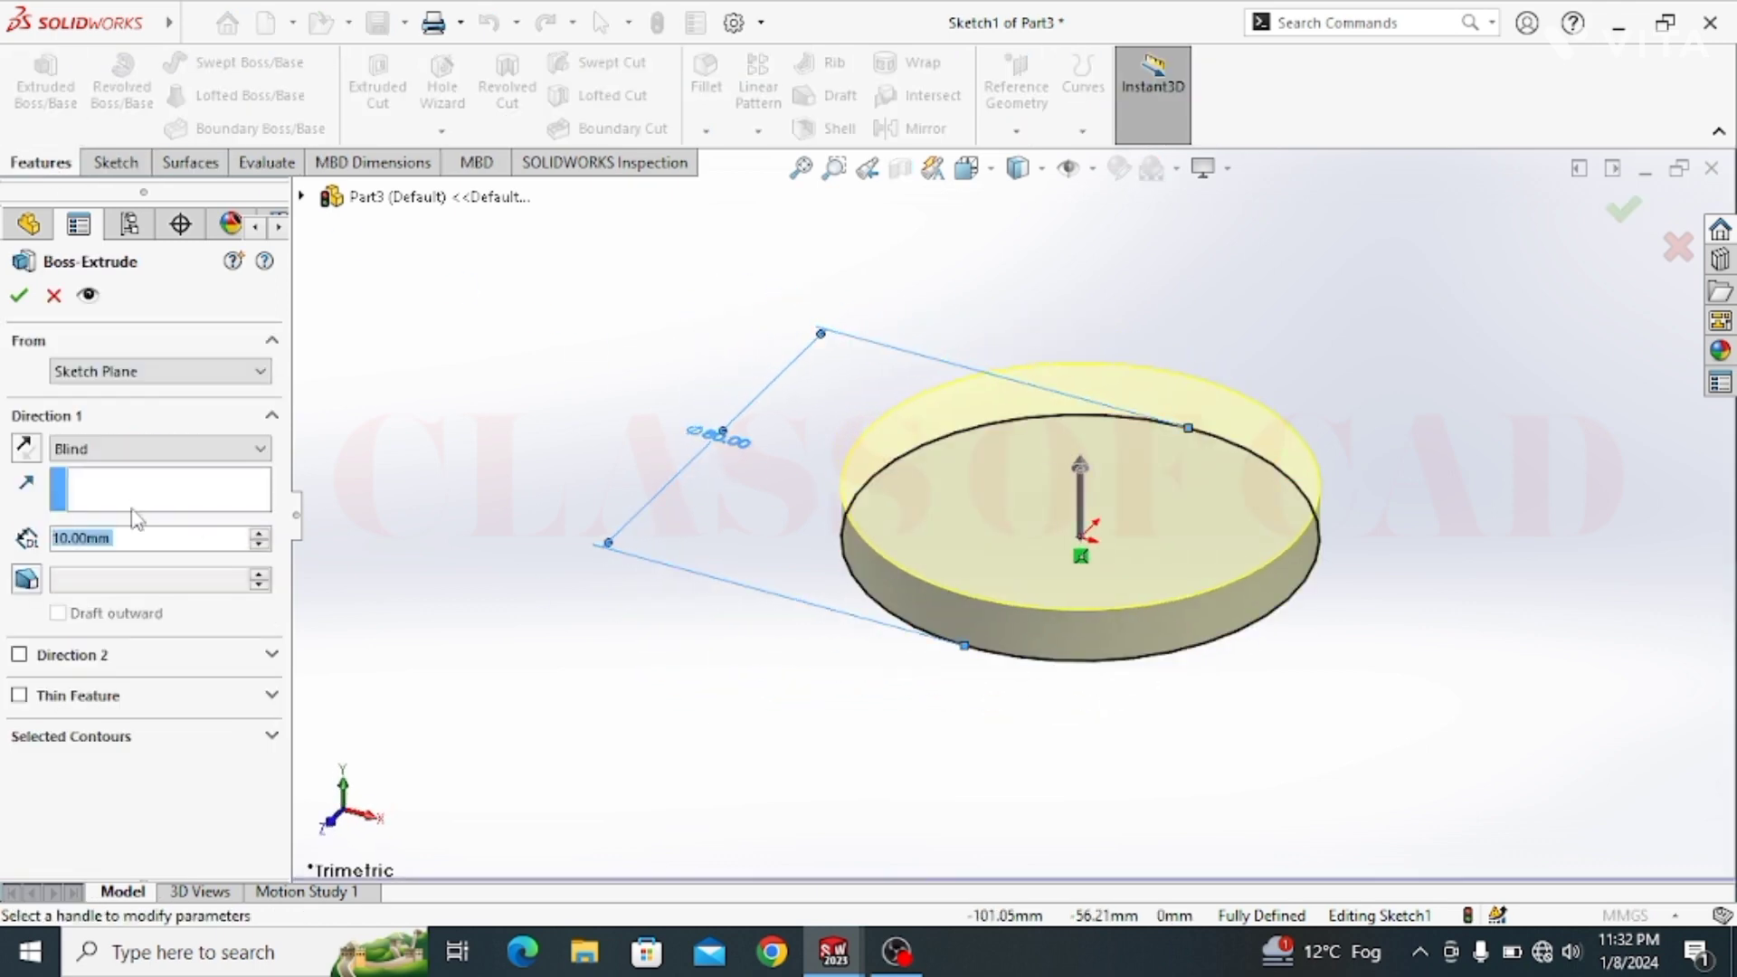
type("25")
key("Return")
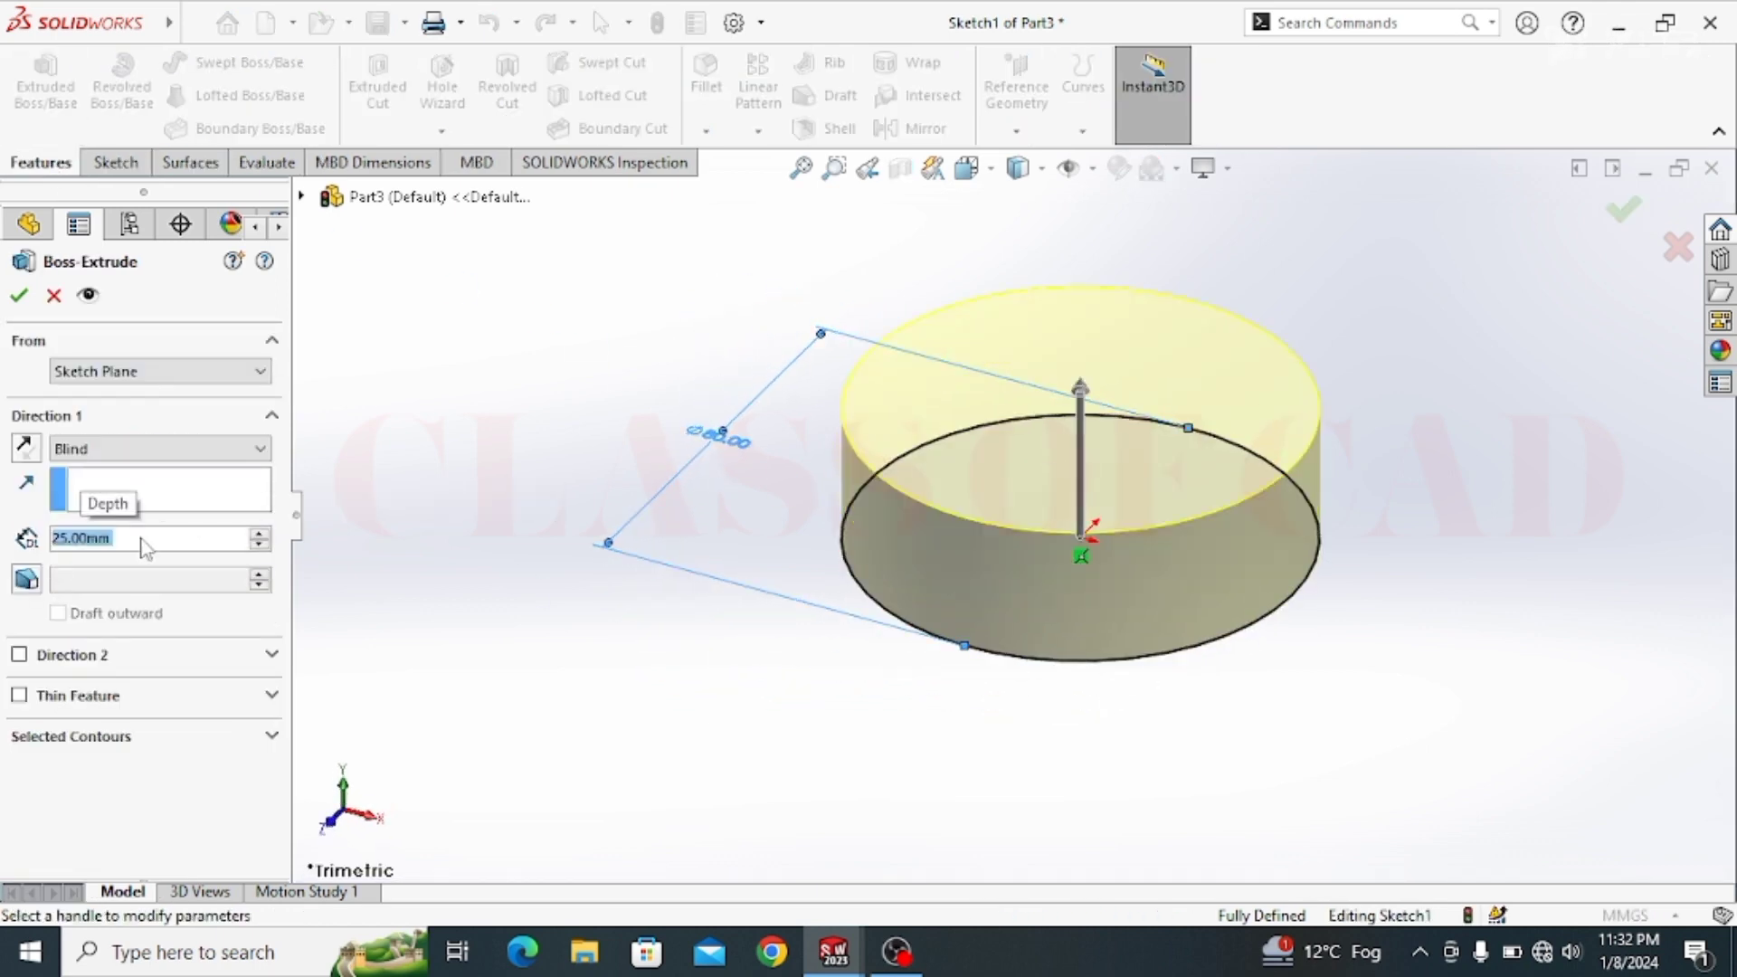
left_click(19, 296)
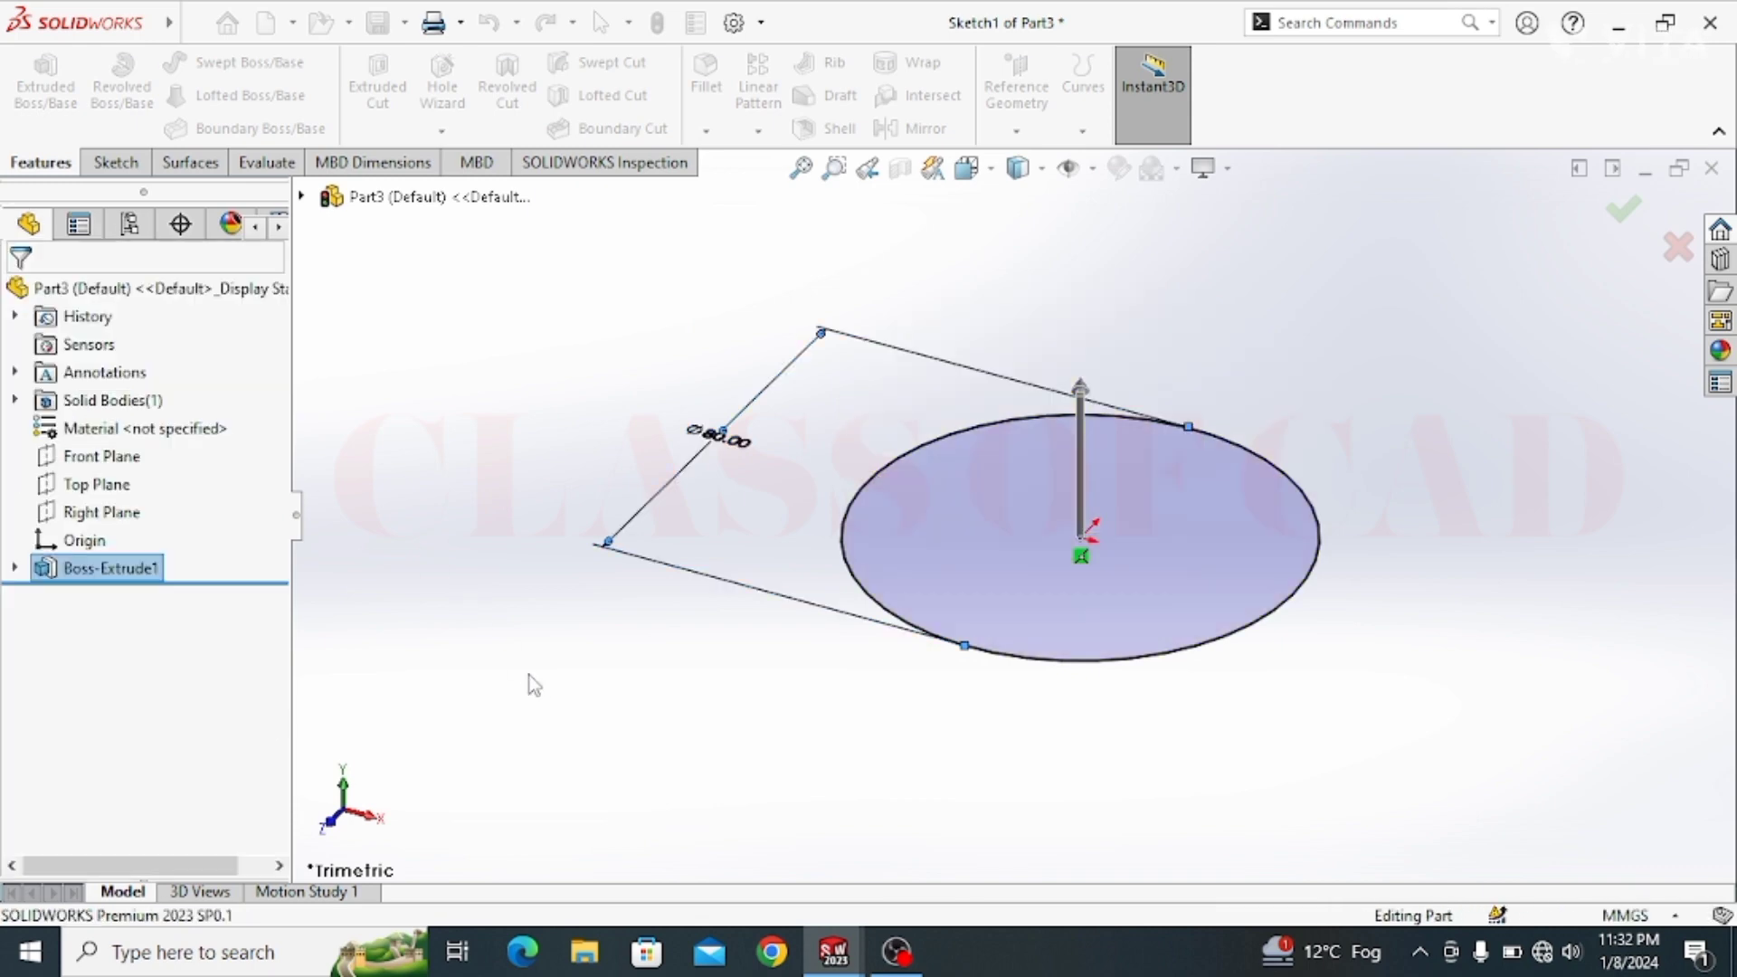
Step: Sketch a circle about 63 mm in diameter on the disc's top face, centred on the origin
middle_click_drag(845, 715, 861, 698)
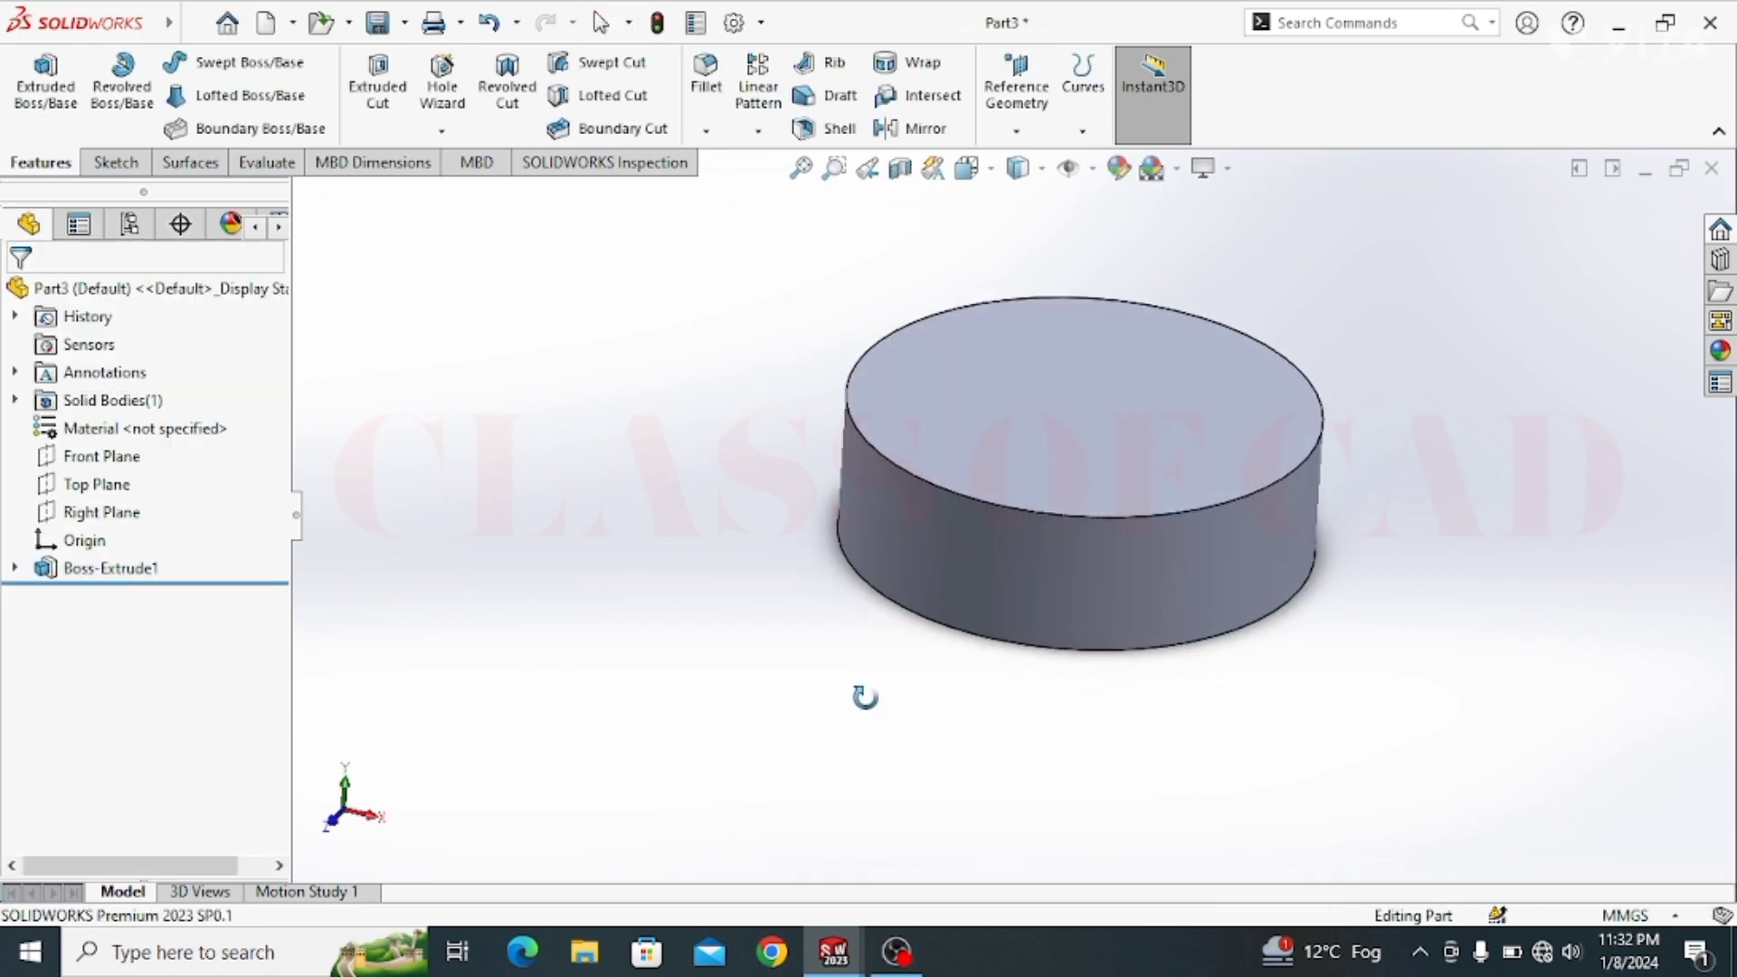
left_click(1060, 413)
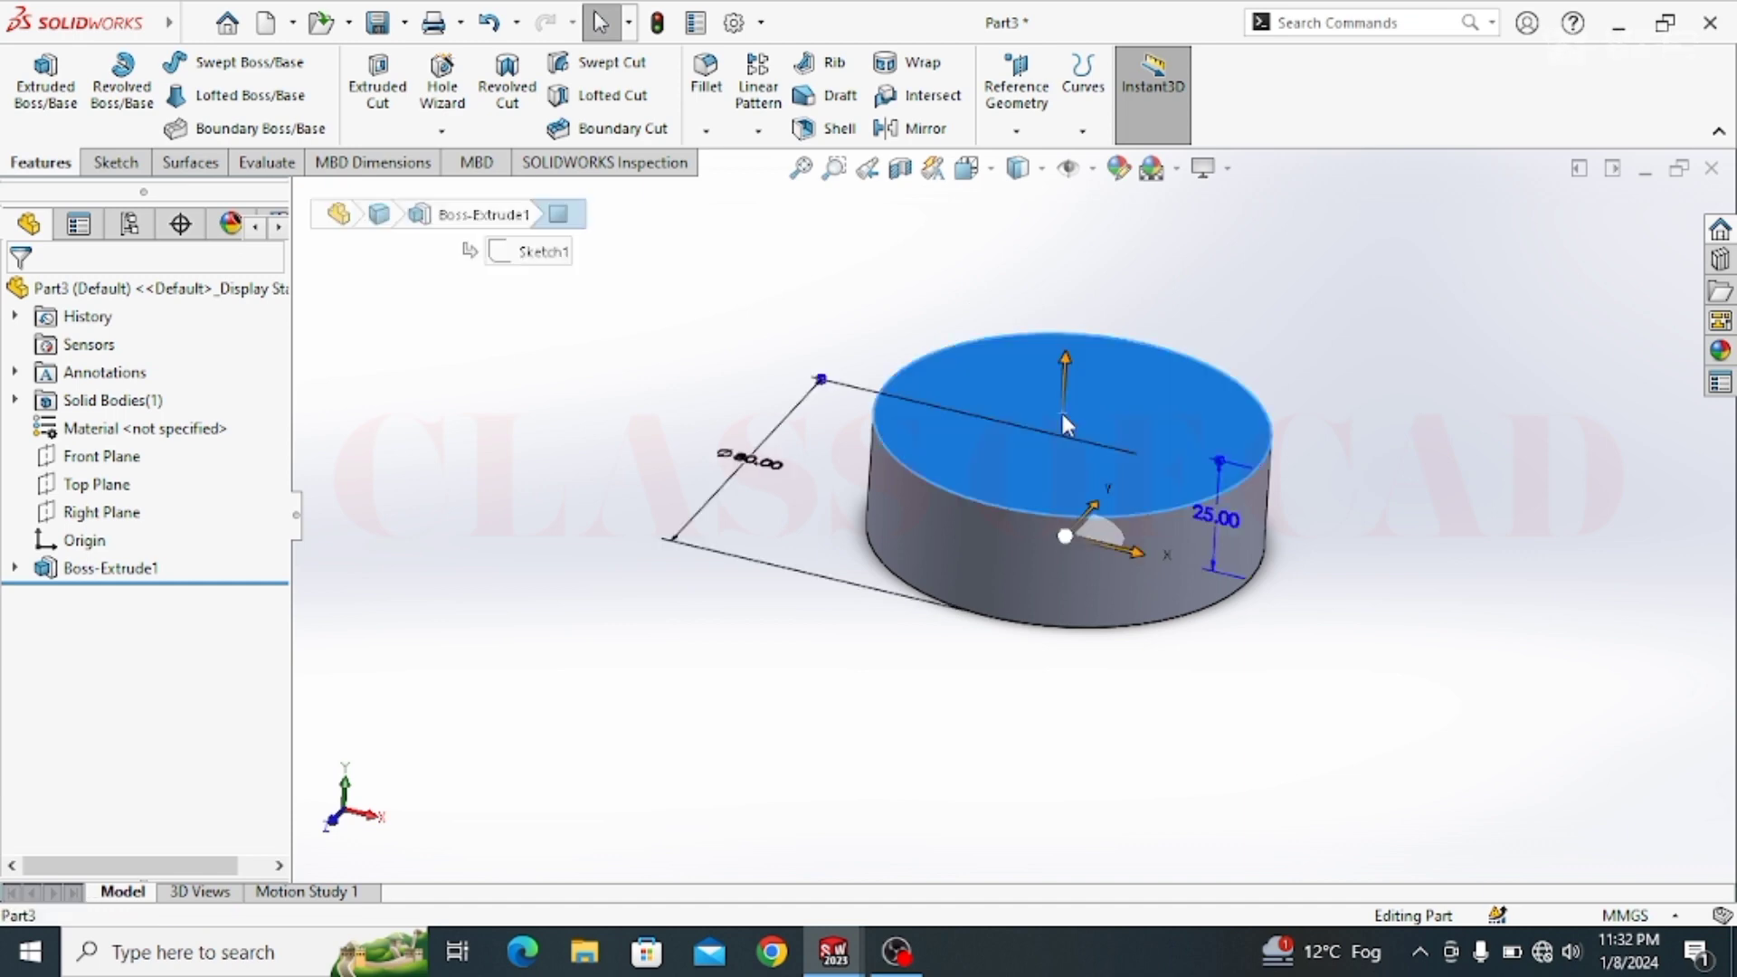
left_click(1186, 346)
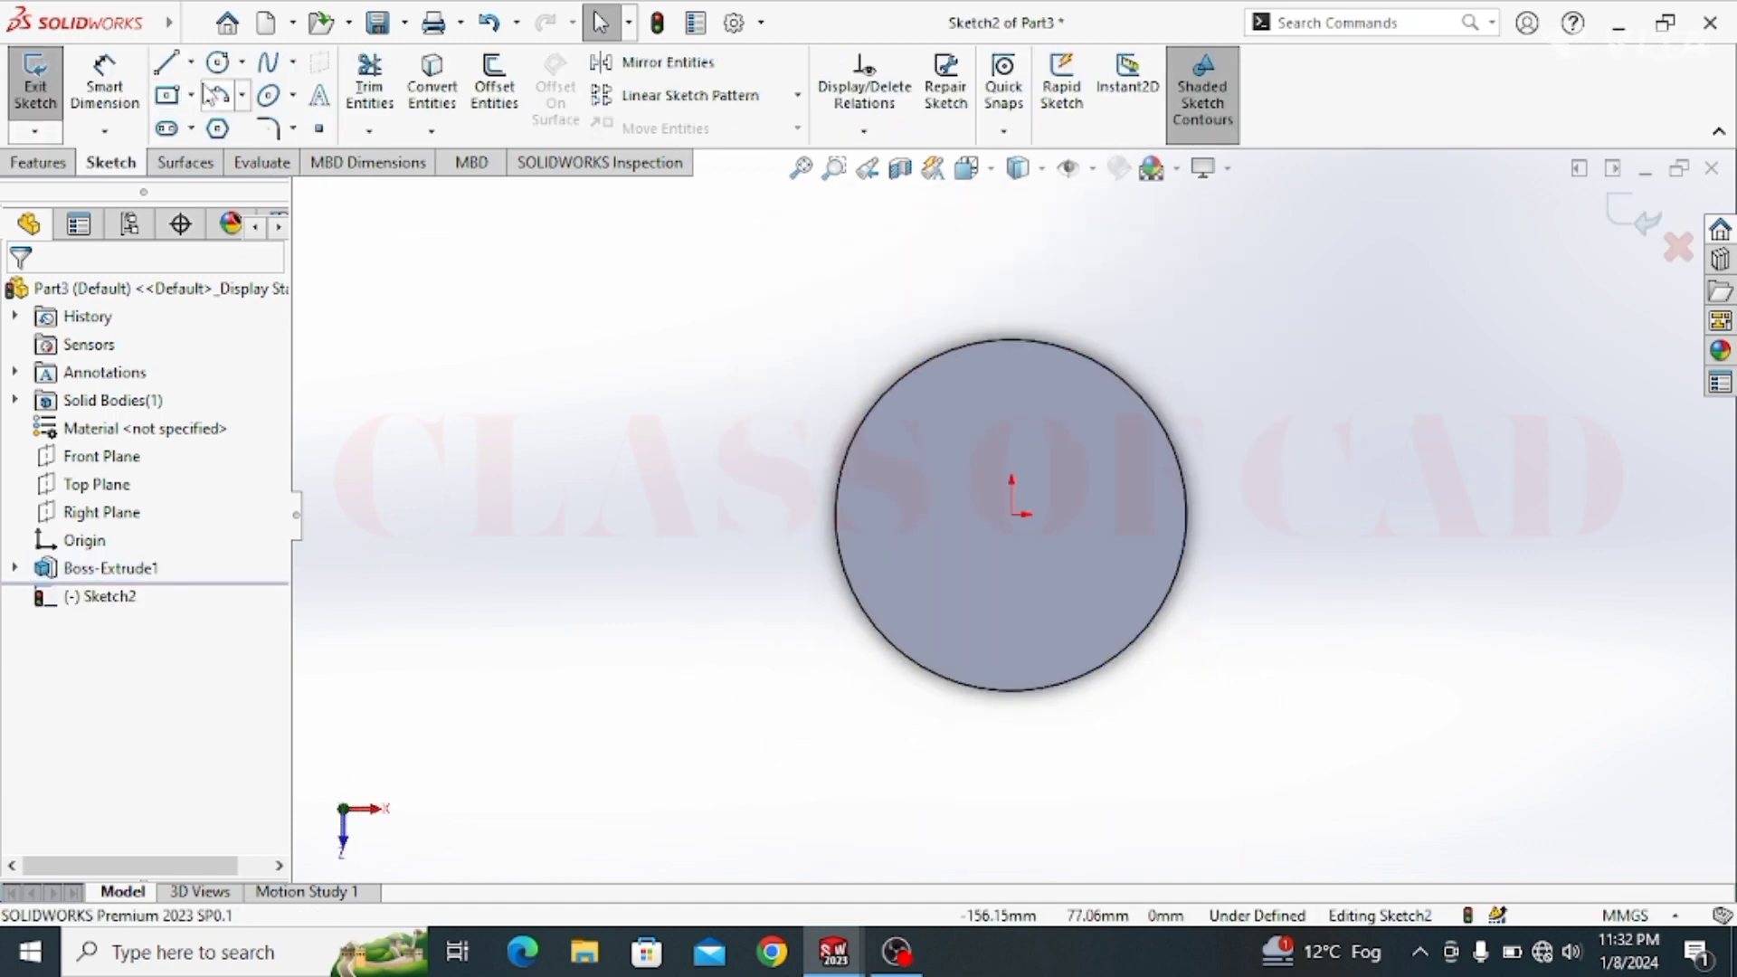
left_click(217, 61)
left_click(1011, 514)
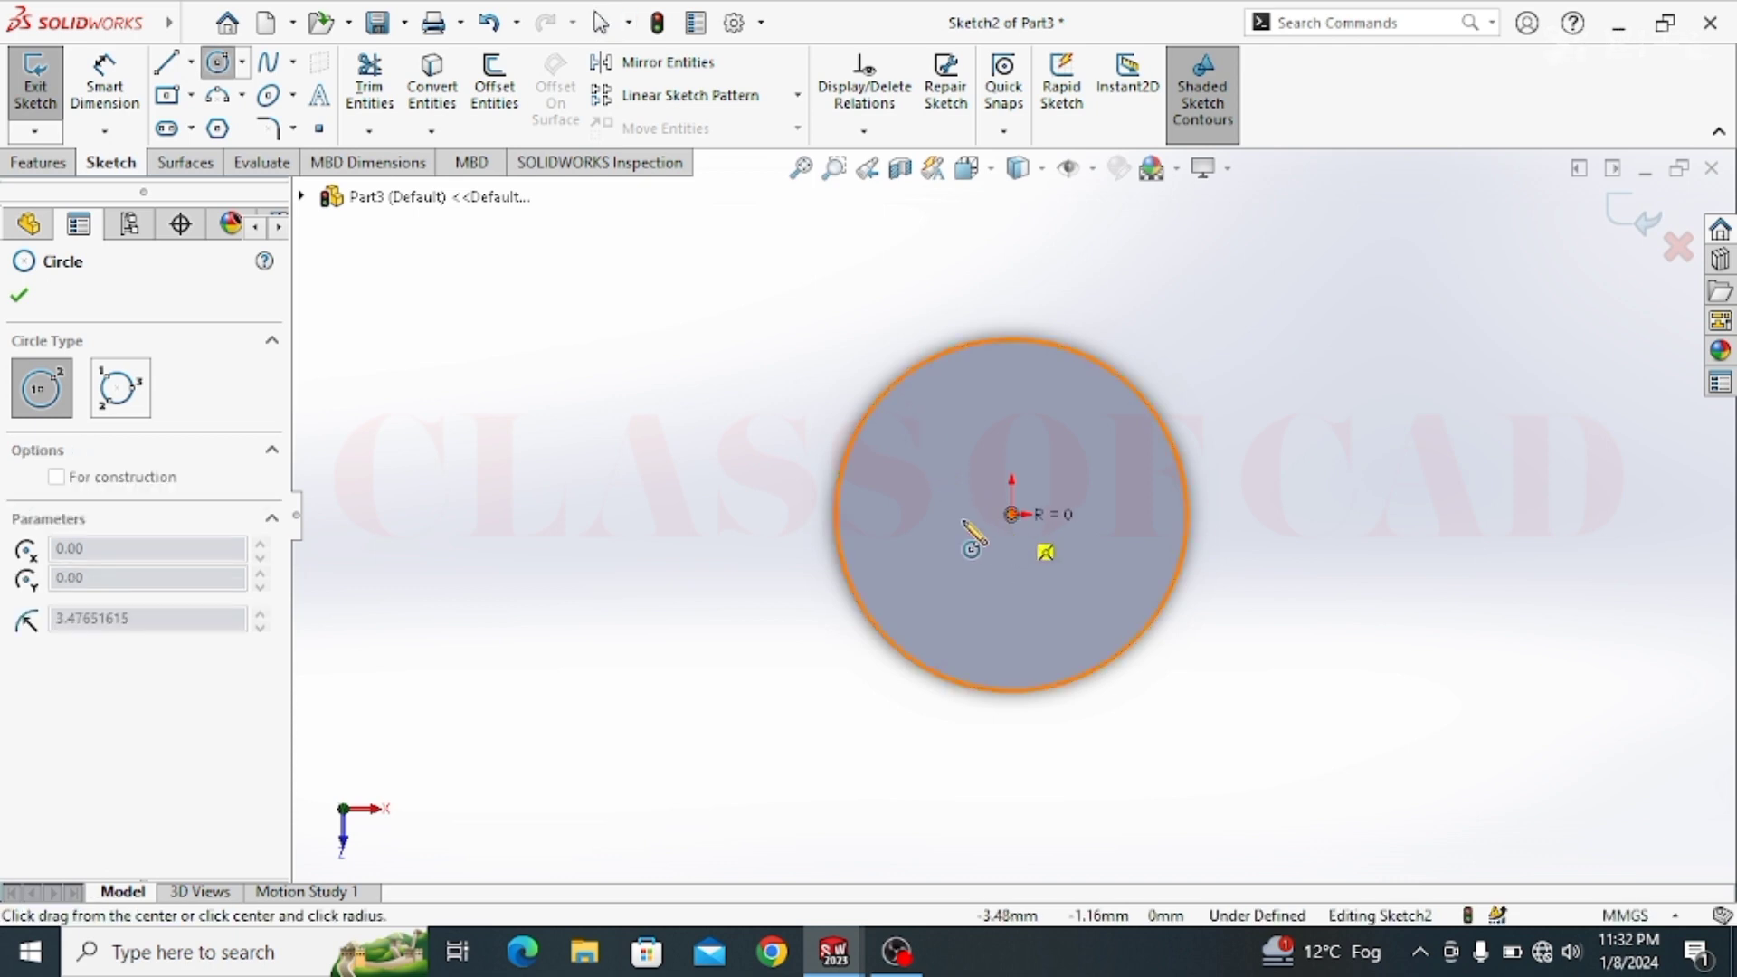
left_click(874, 516)
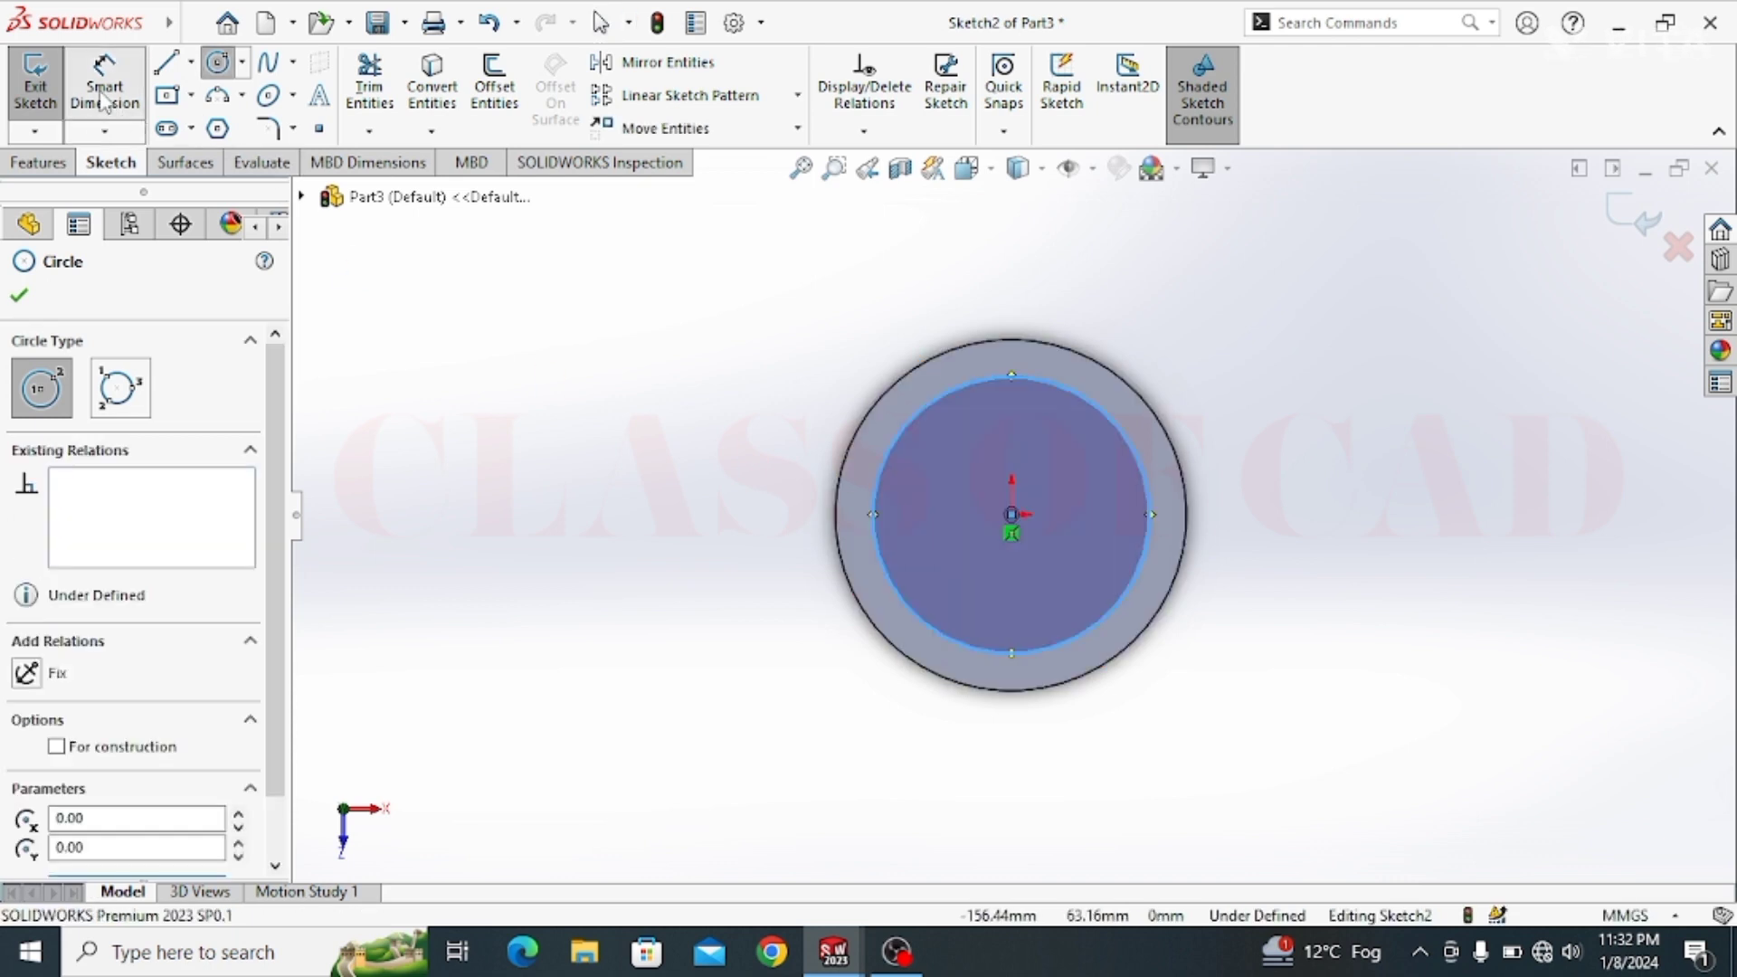
Step: Dimension the new circle's diameter on the disc's top face and set it to 62 mm
key("Escape")
key("d")
left_click(875, 474)
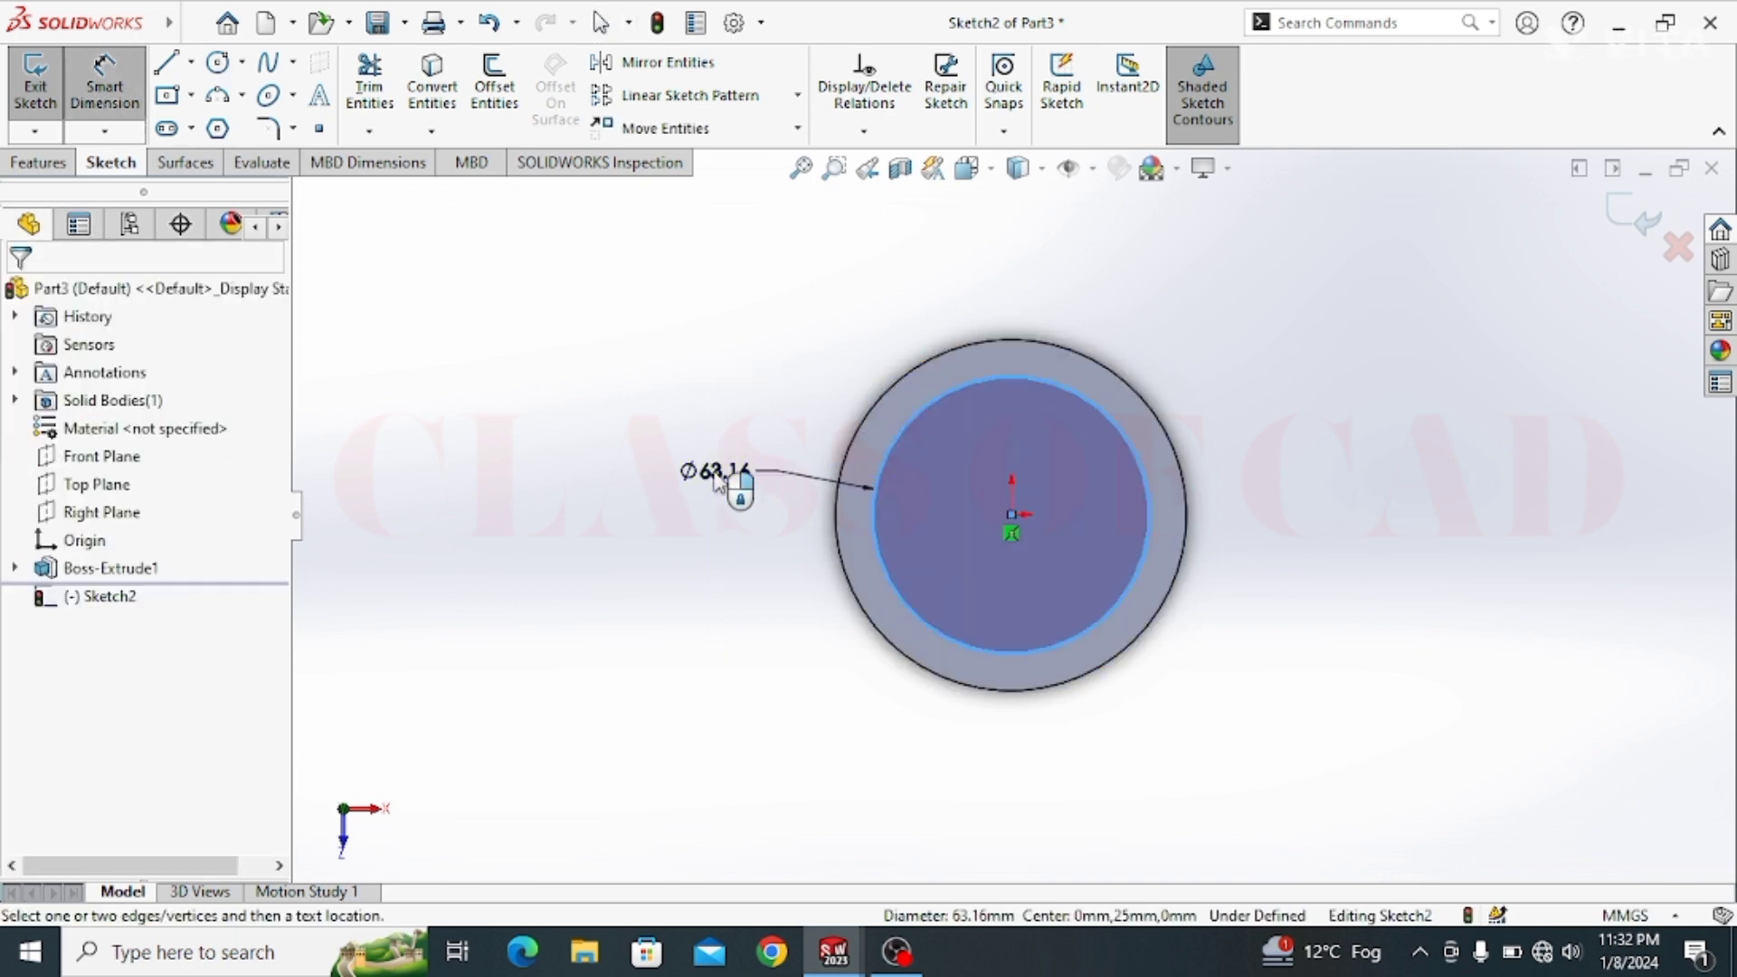
left_click(701, 472)
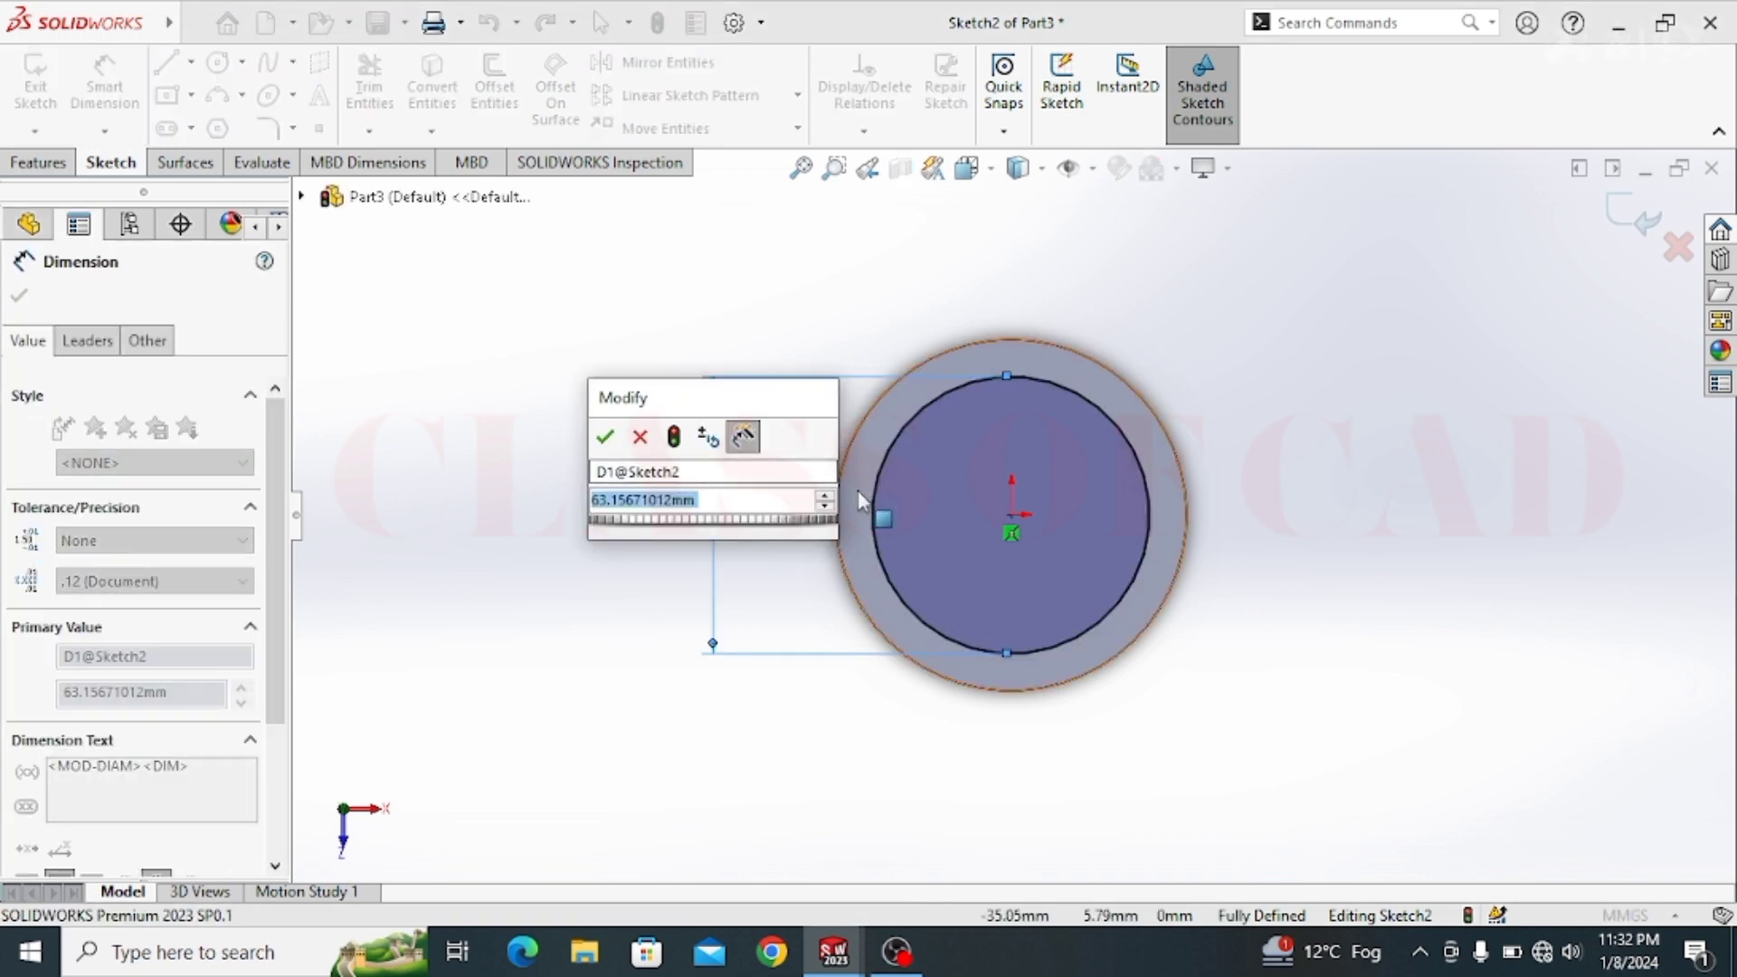
type("62")
key("Return")
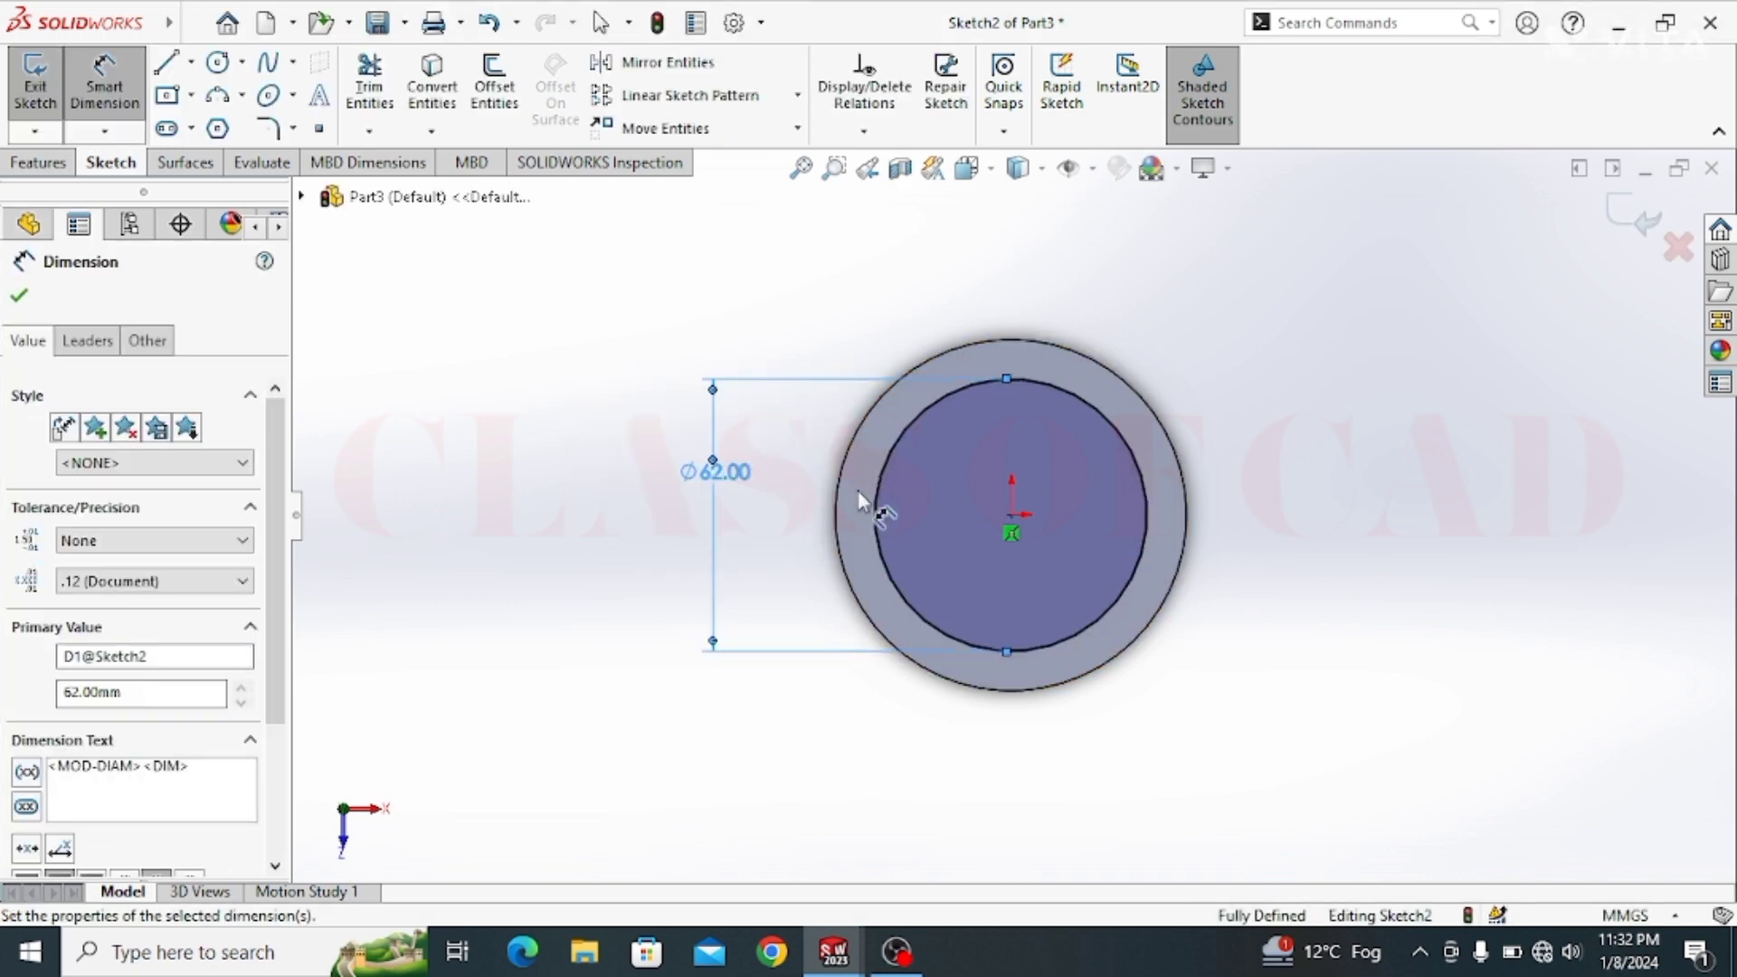
left_click(20, 297)
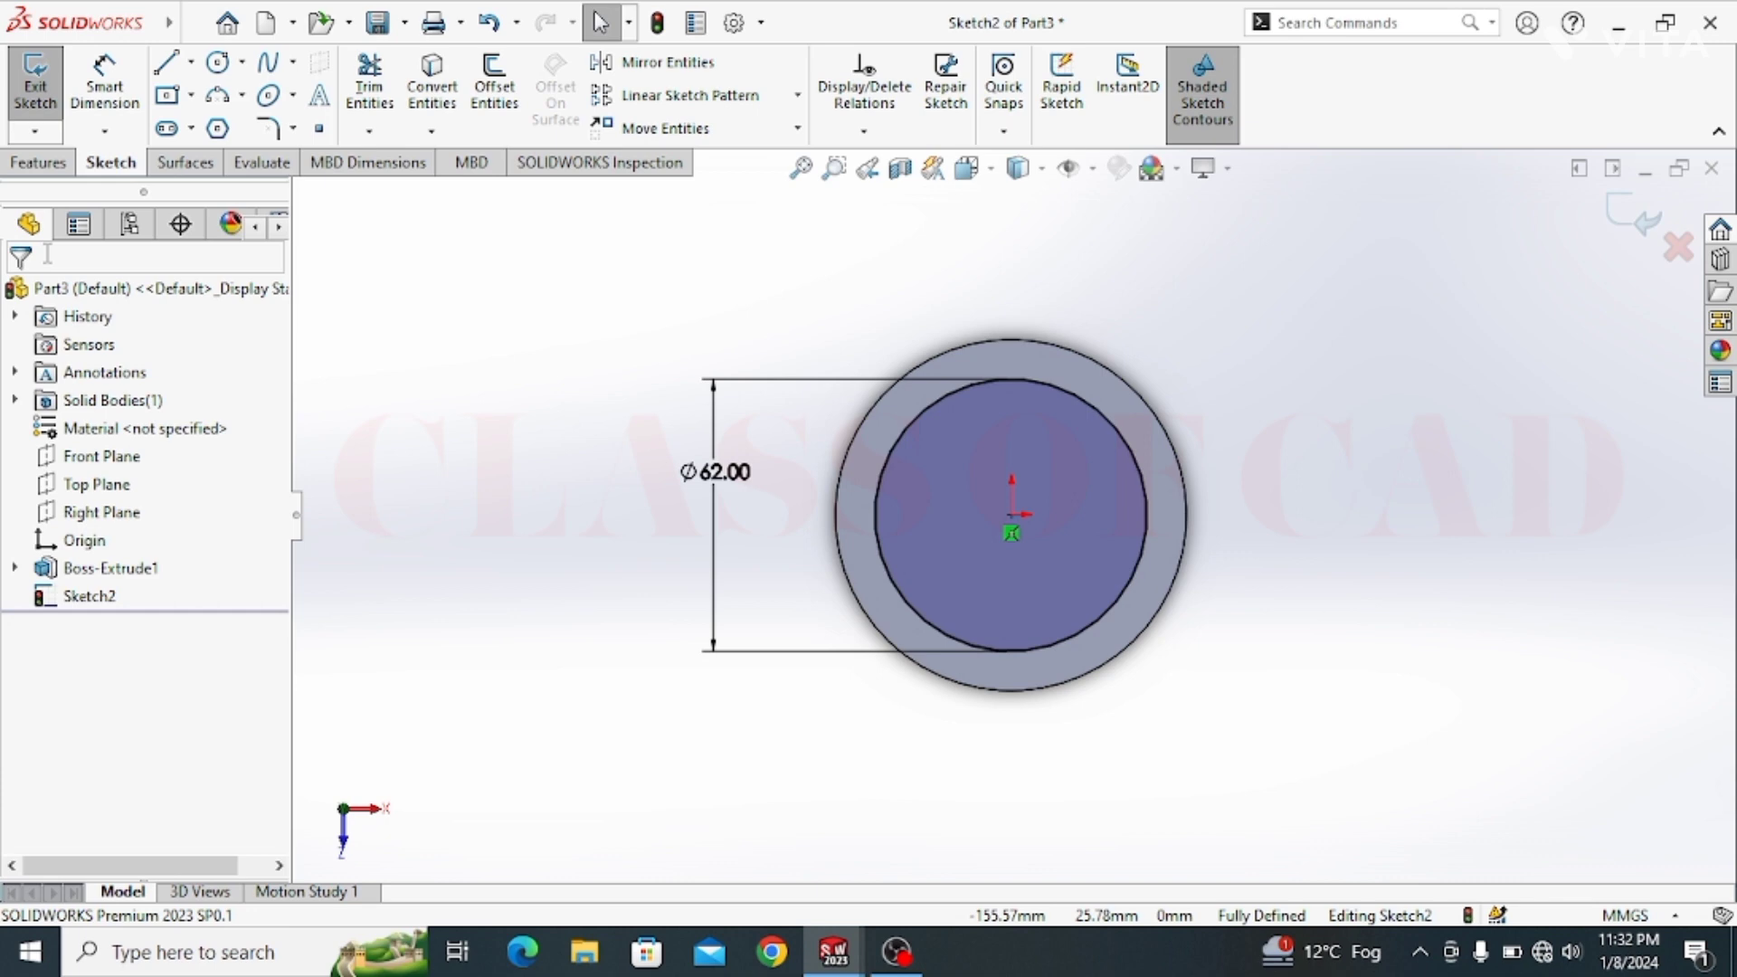
Step: Extrude the 62 mm circle upward from the disc as a blind, merged boss 60 mm deep
left_click(41, 164)
left_click(45, 86)
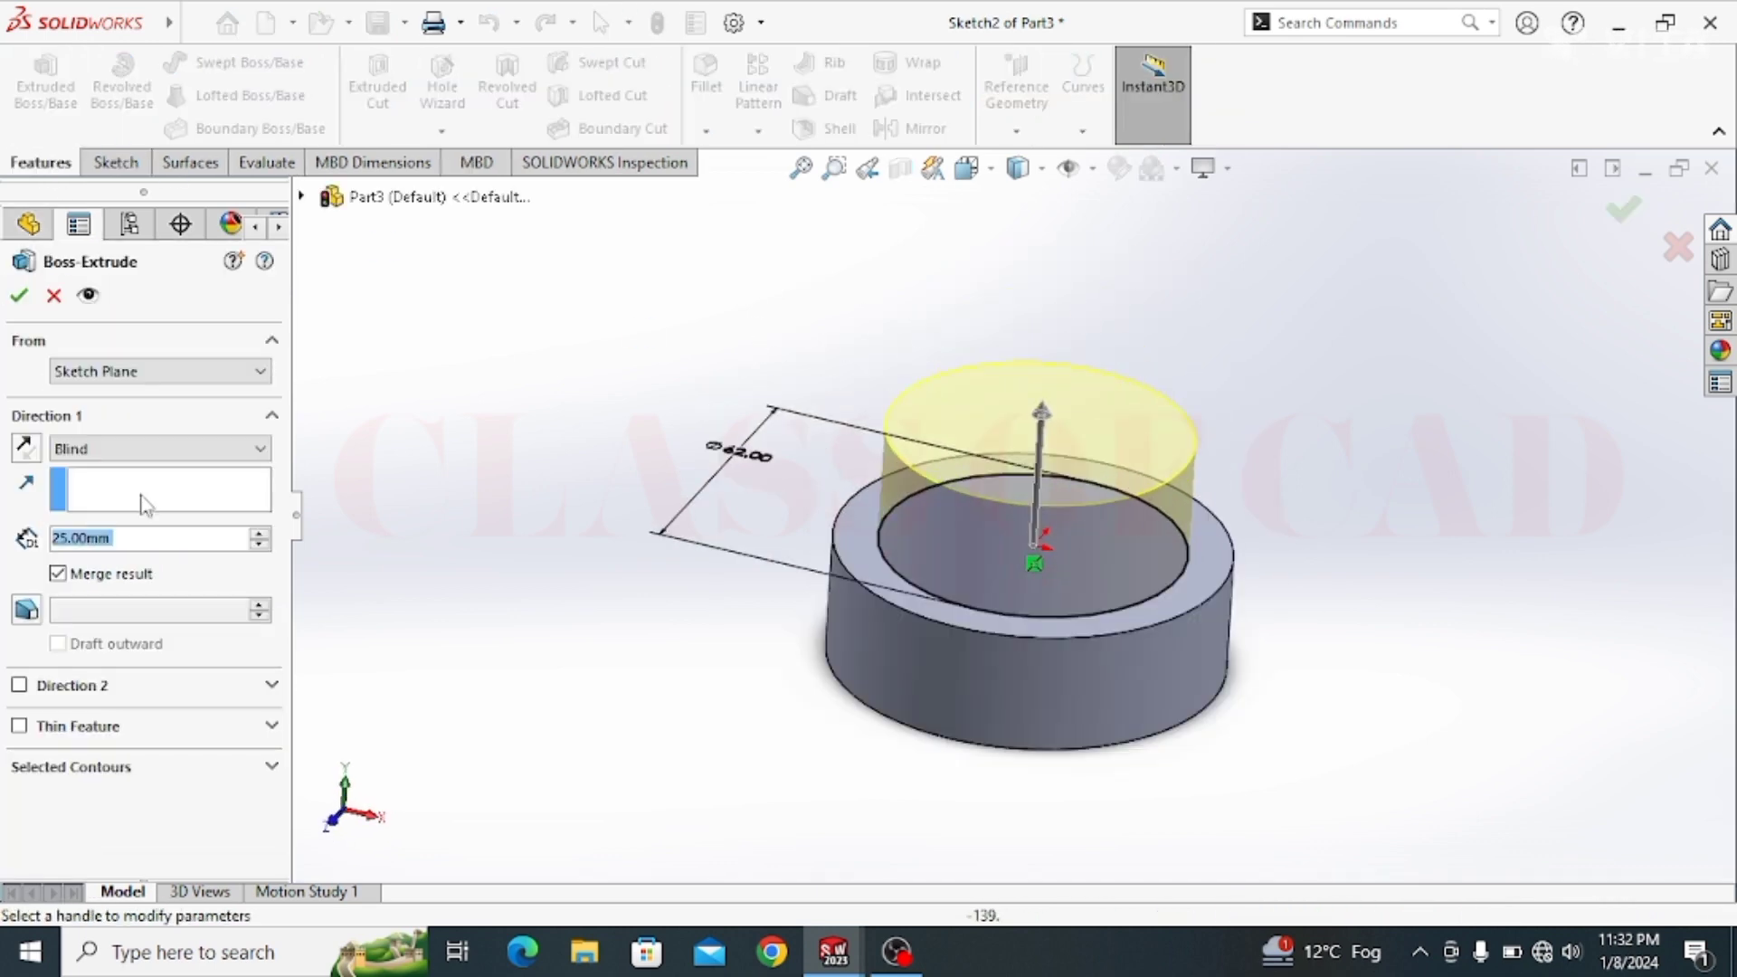
type("60")
key("Return")
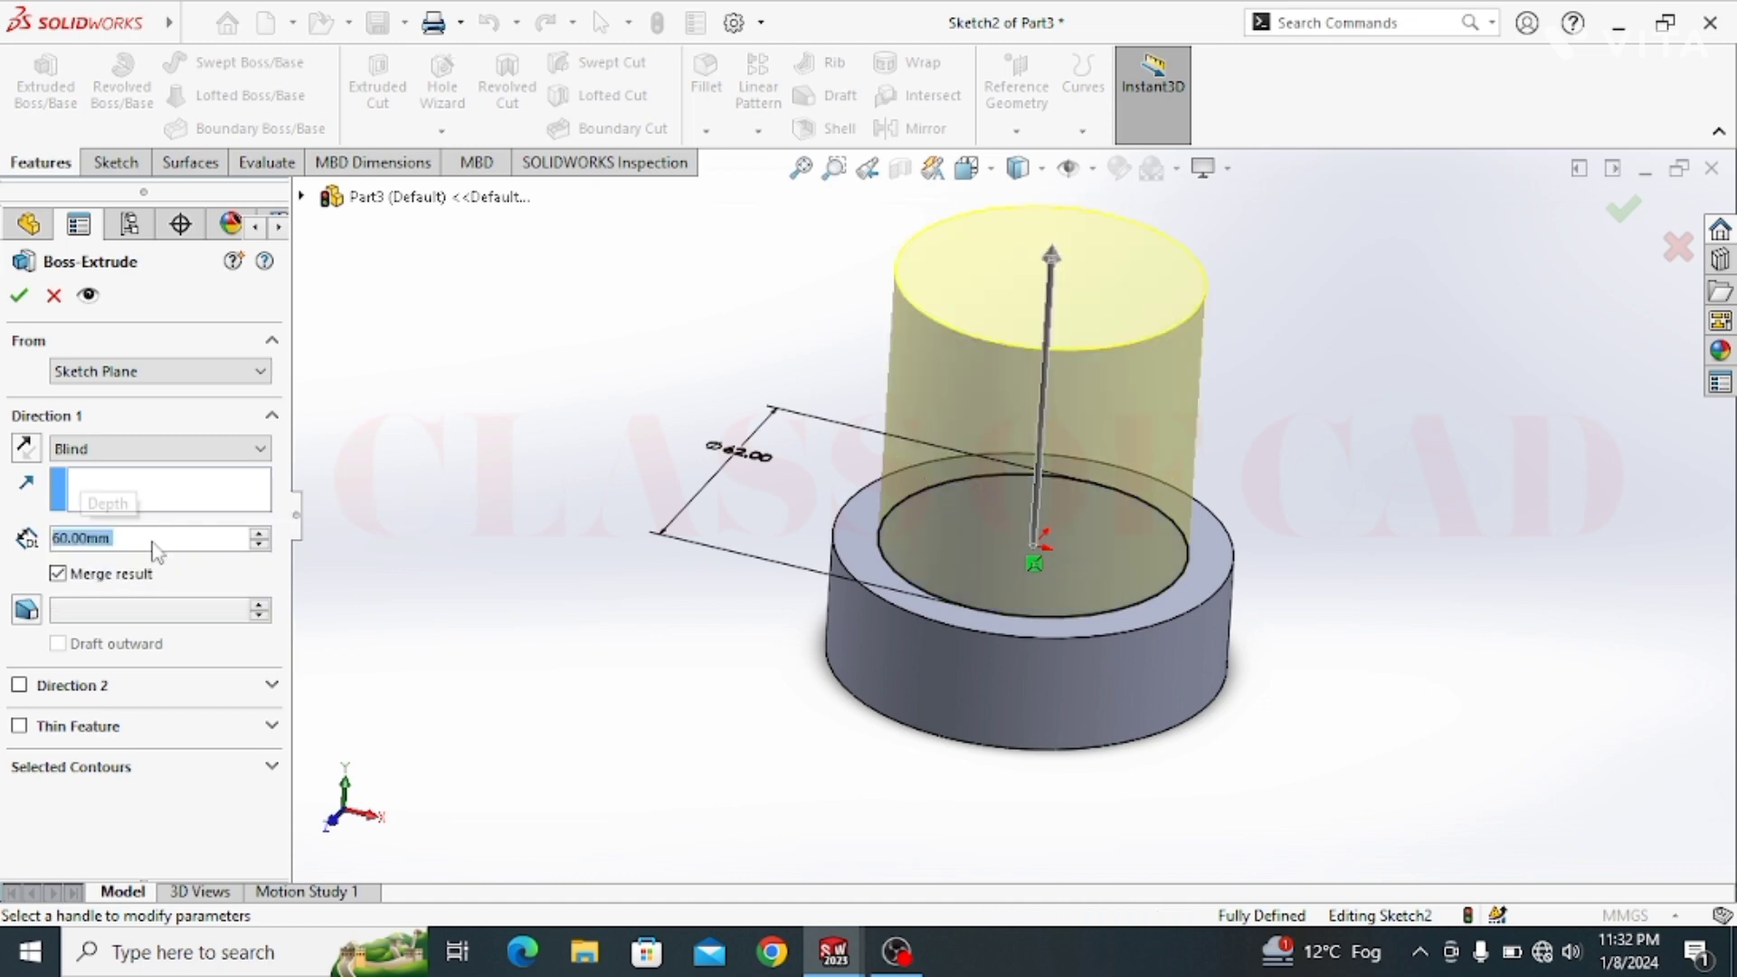
left_click(20, 297)
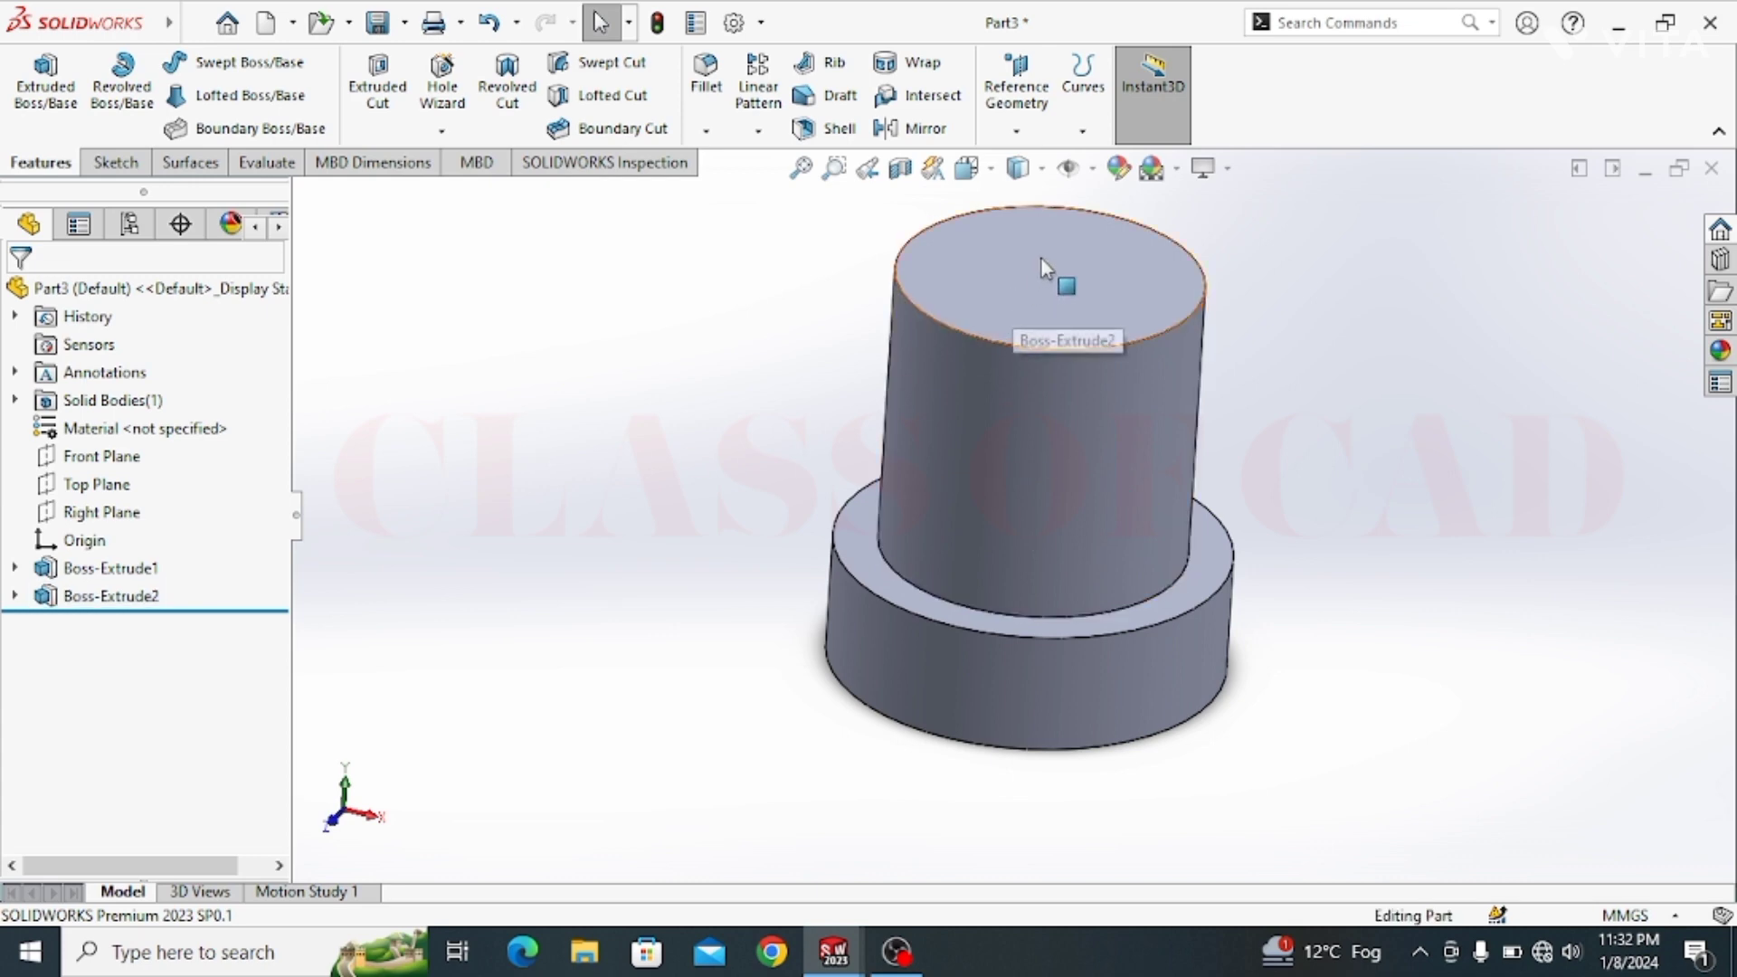
Step: Sketch a horizontal straight slot on the upper cylinder's top face, from the origin toward negative X, about 102 mm between arc centres and 40 mm wide
left_click(1017, 262)
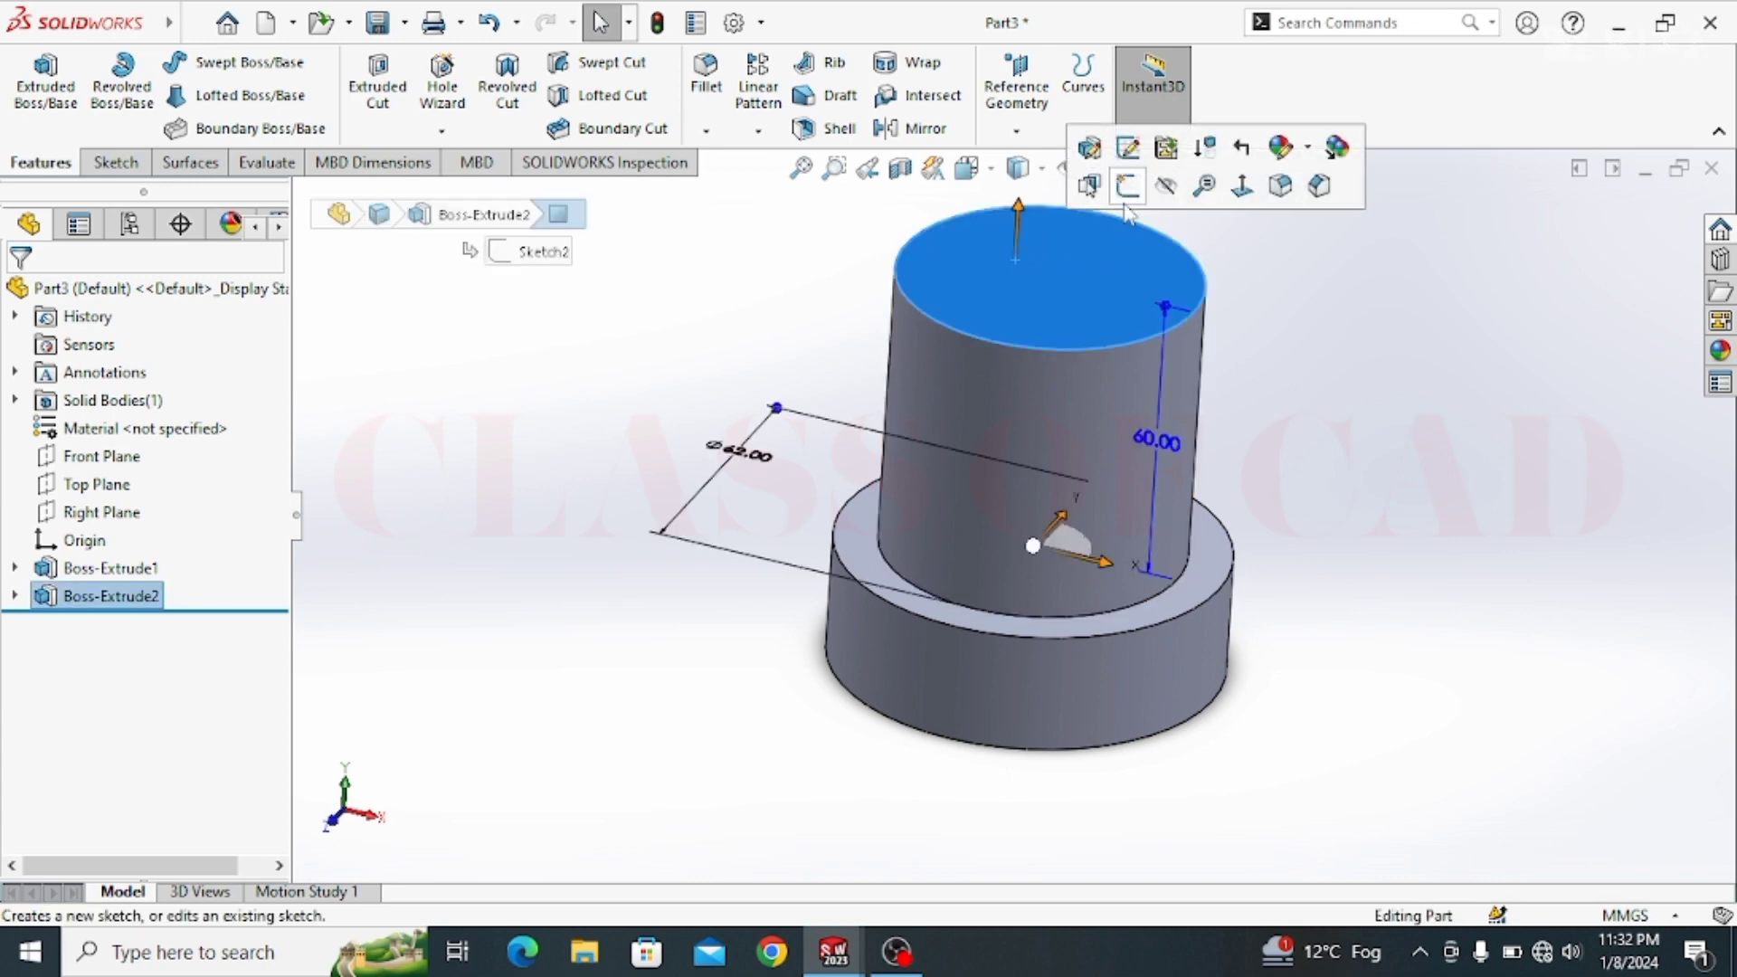
left_click(1127, 187)
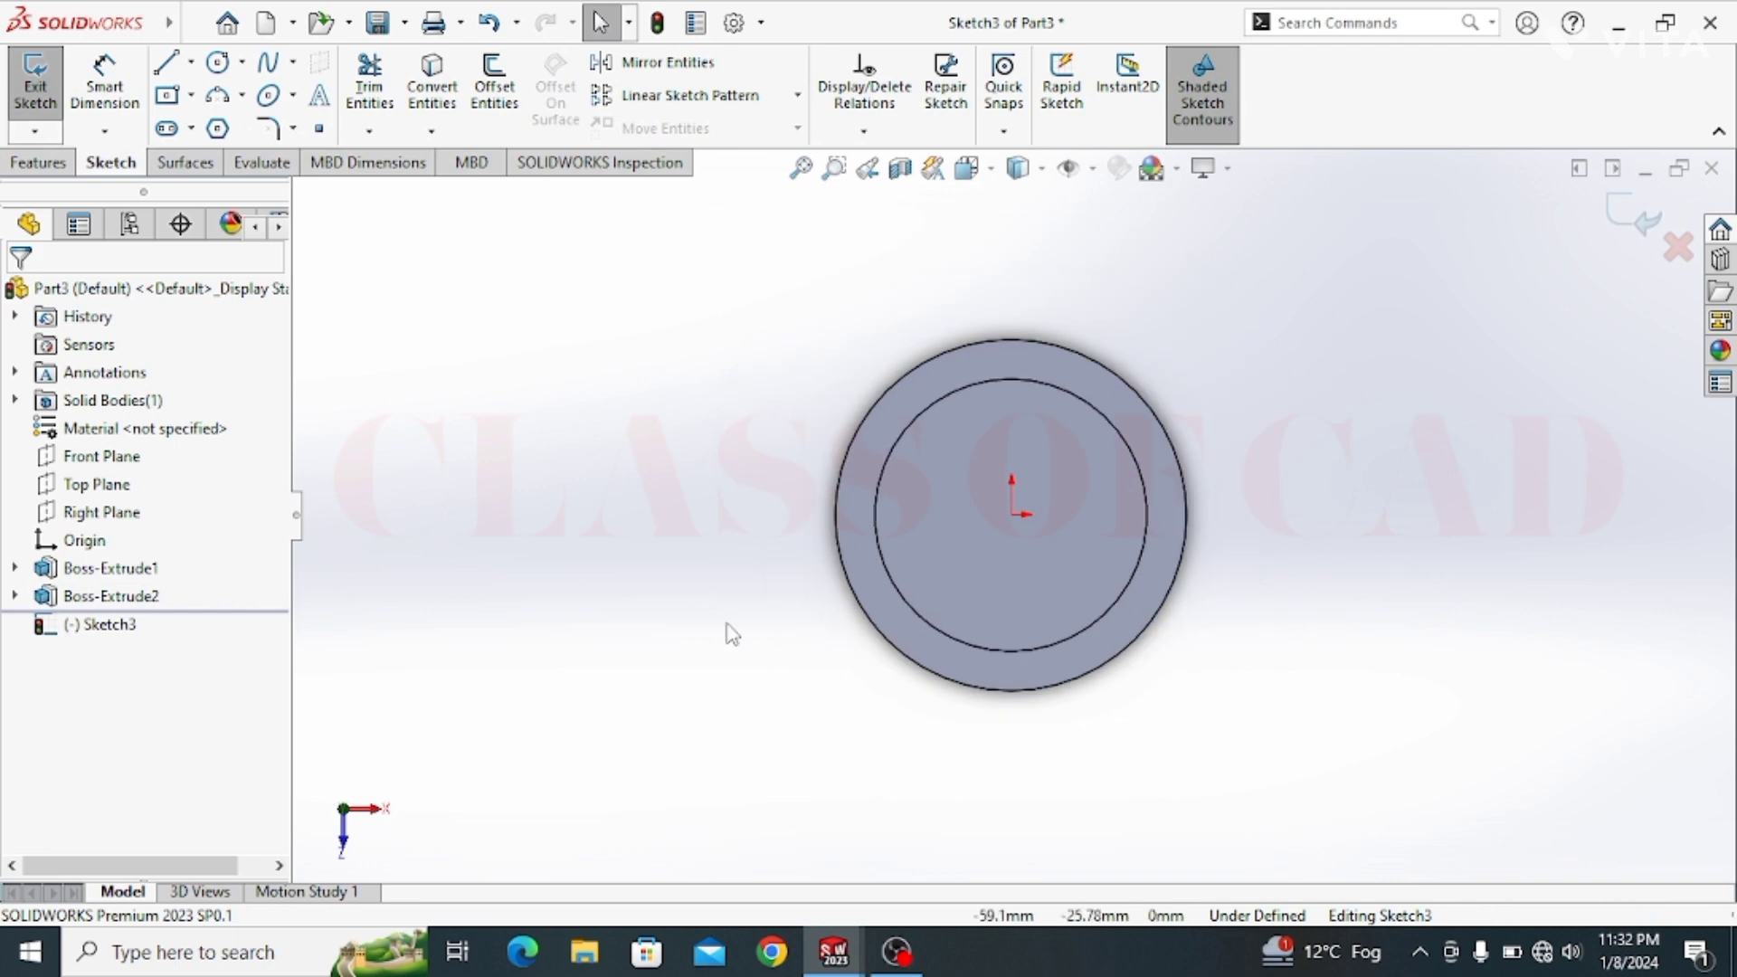
left_click(189, 132)
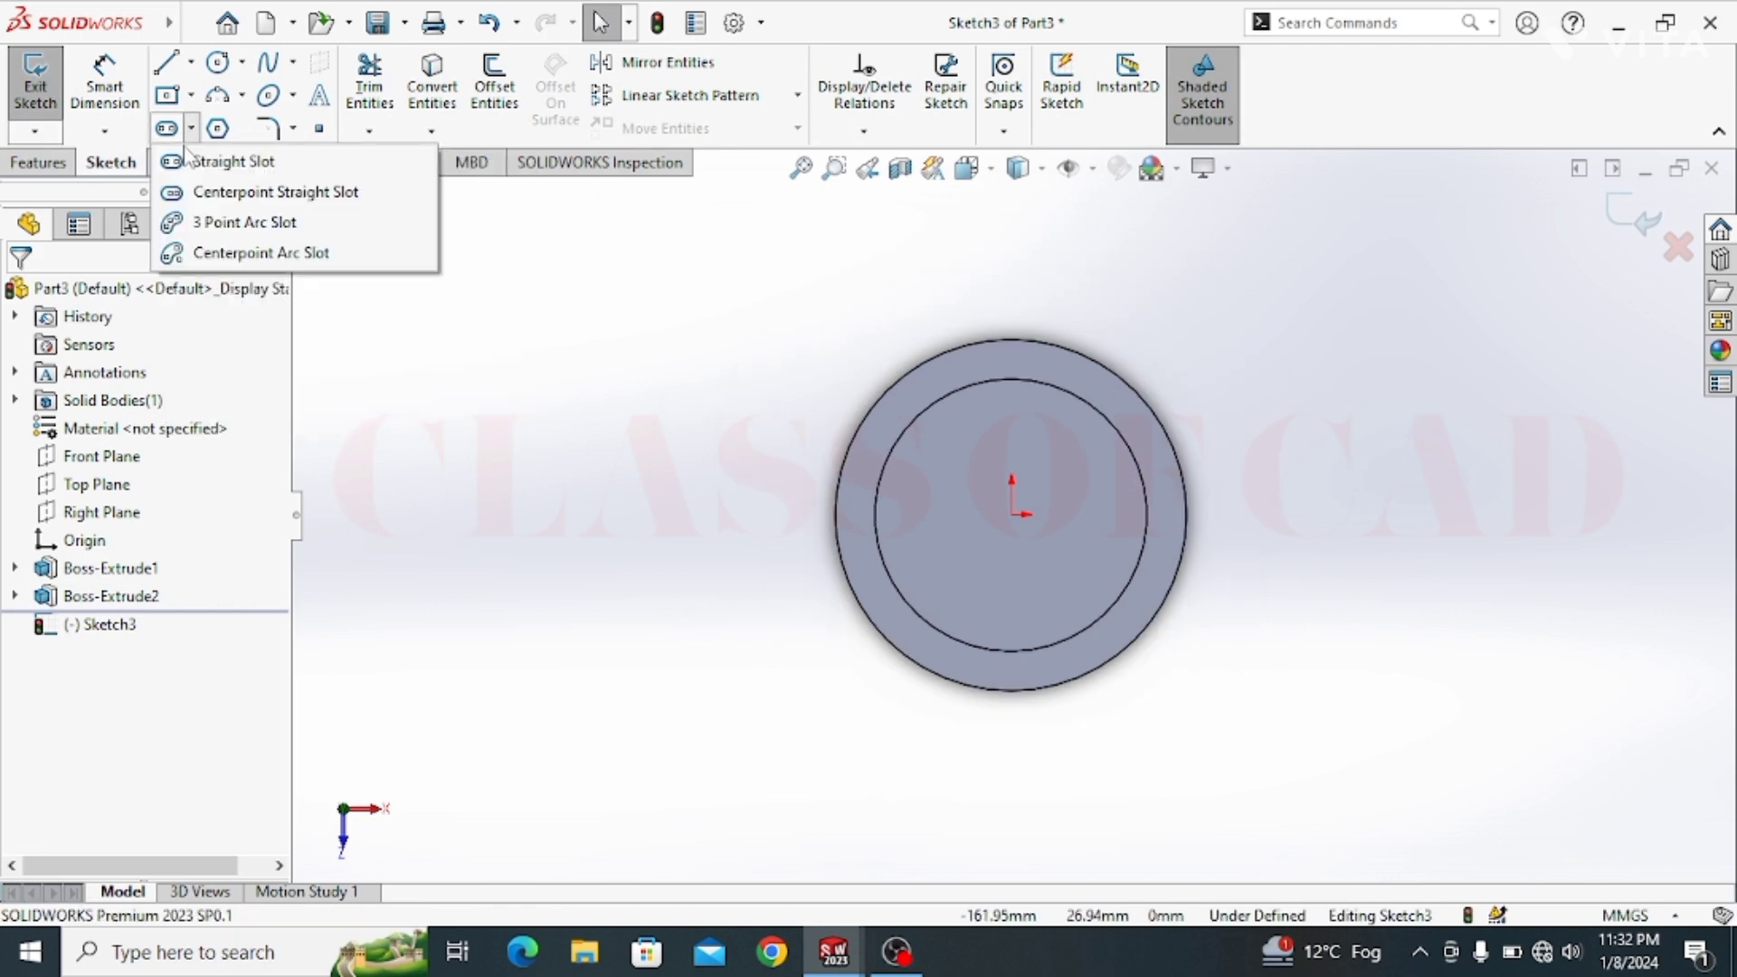
left_click(232, 172)
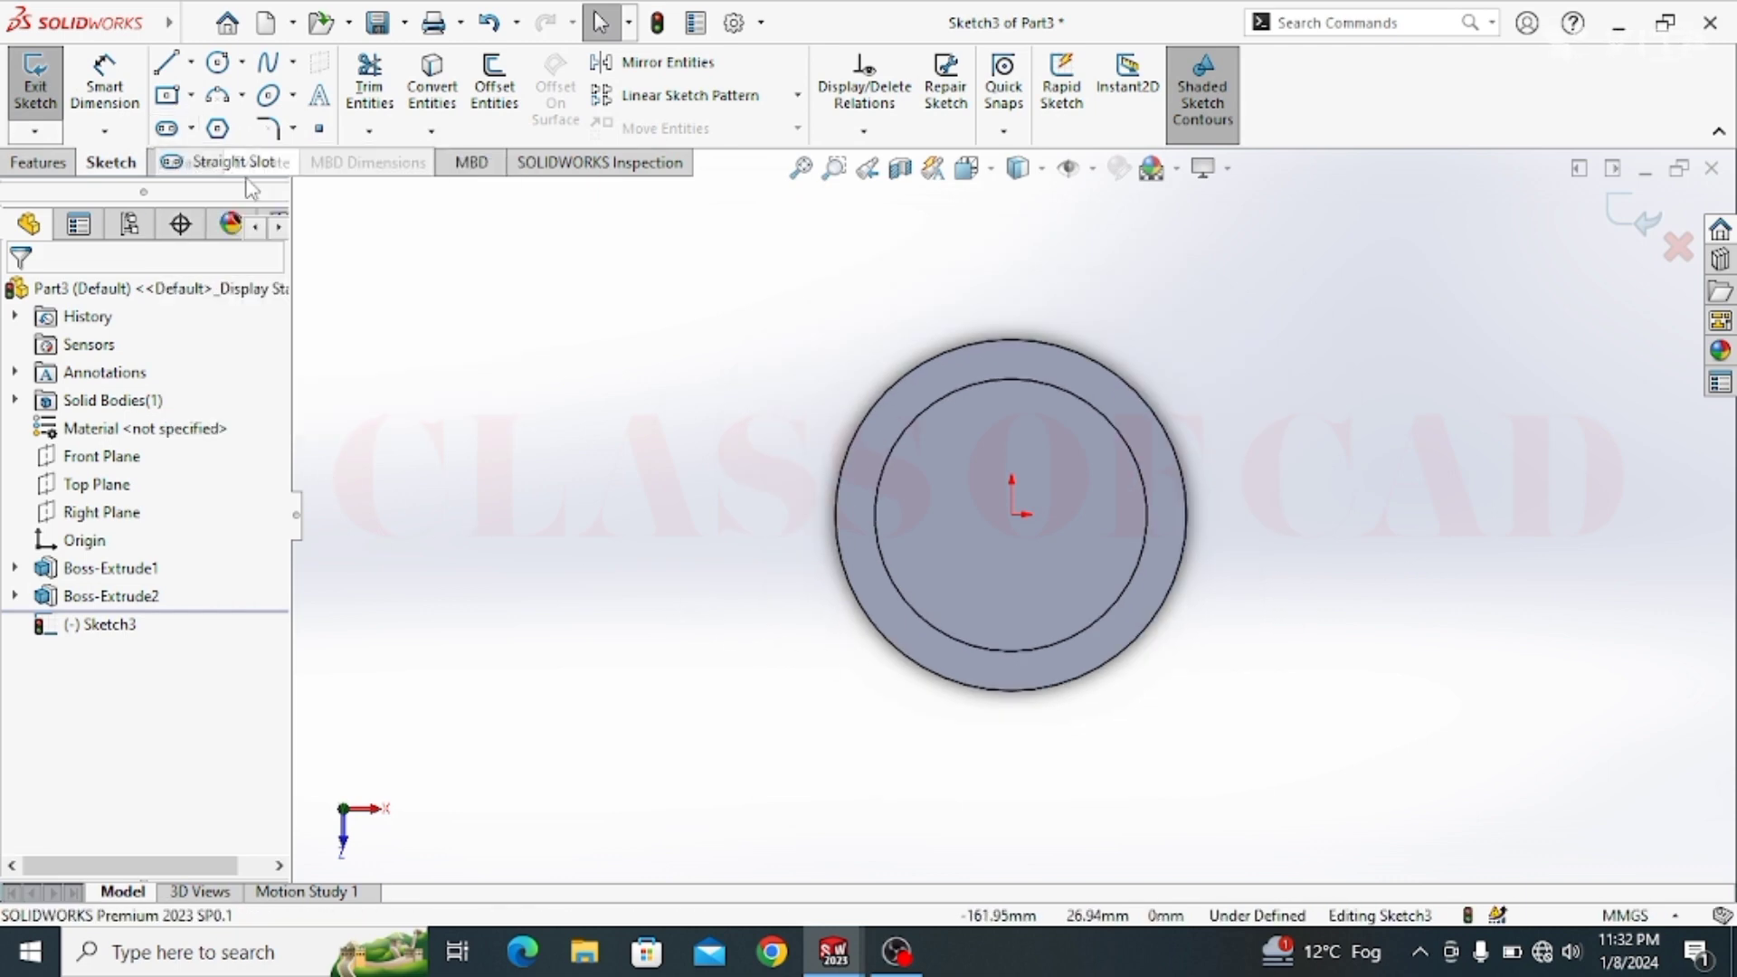
left_click(1013, 516)
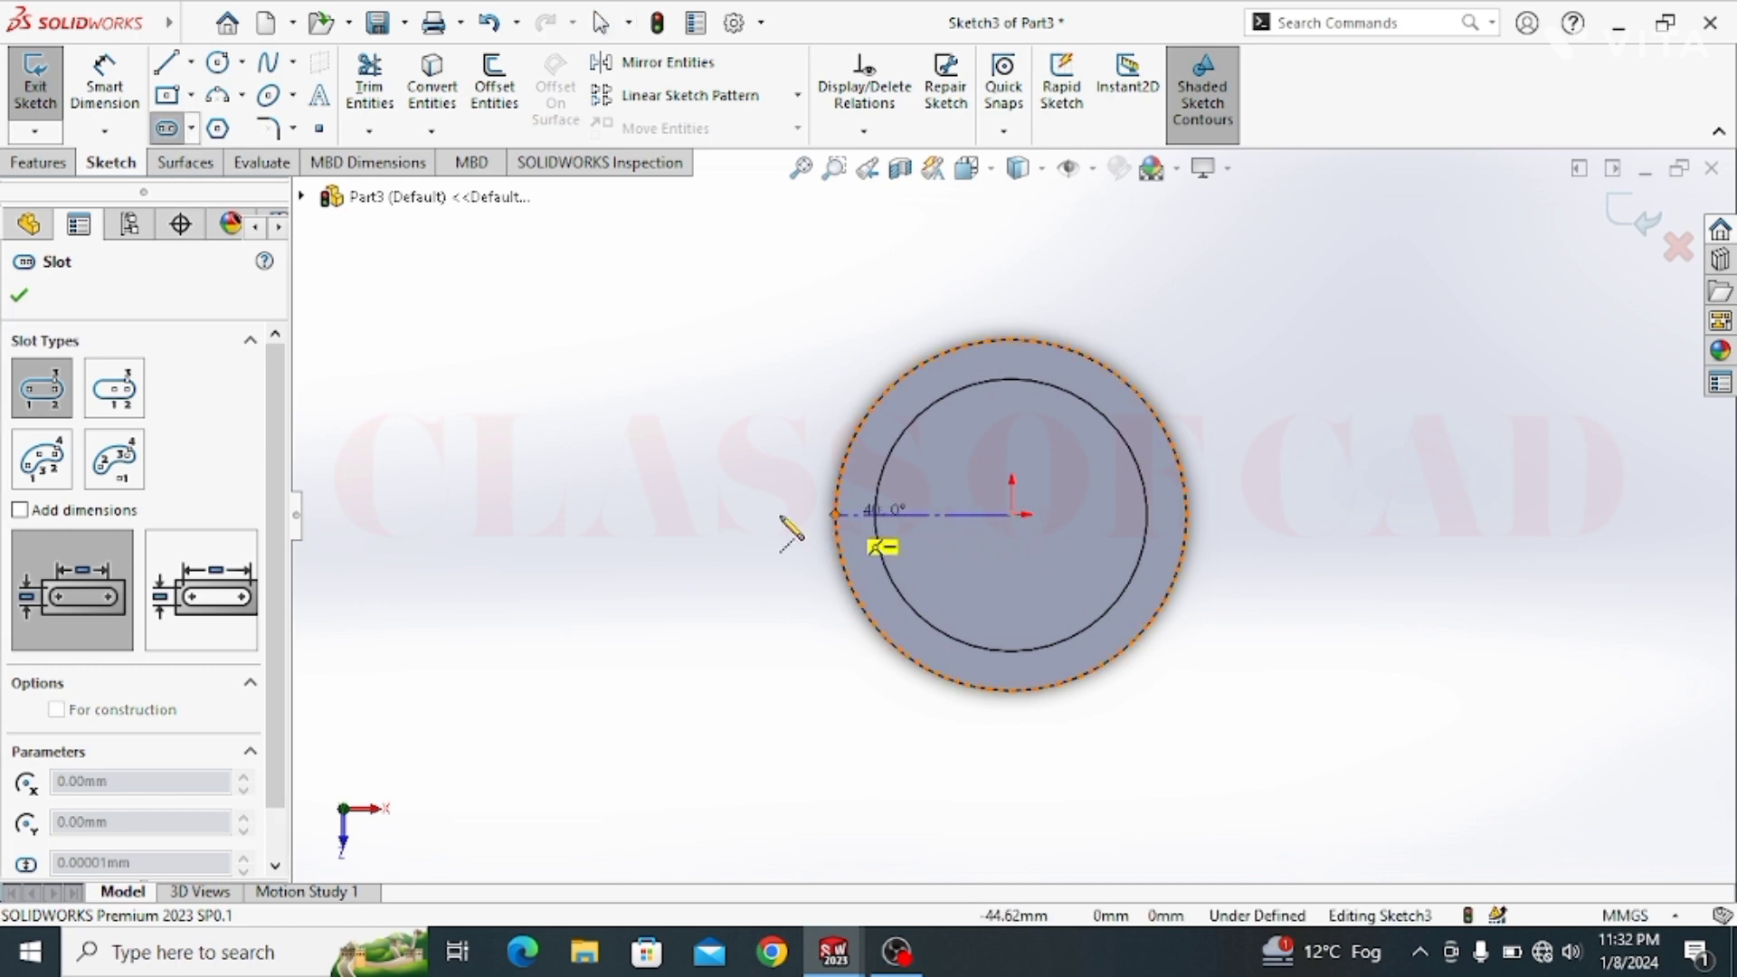
left_click(565, 515)
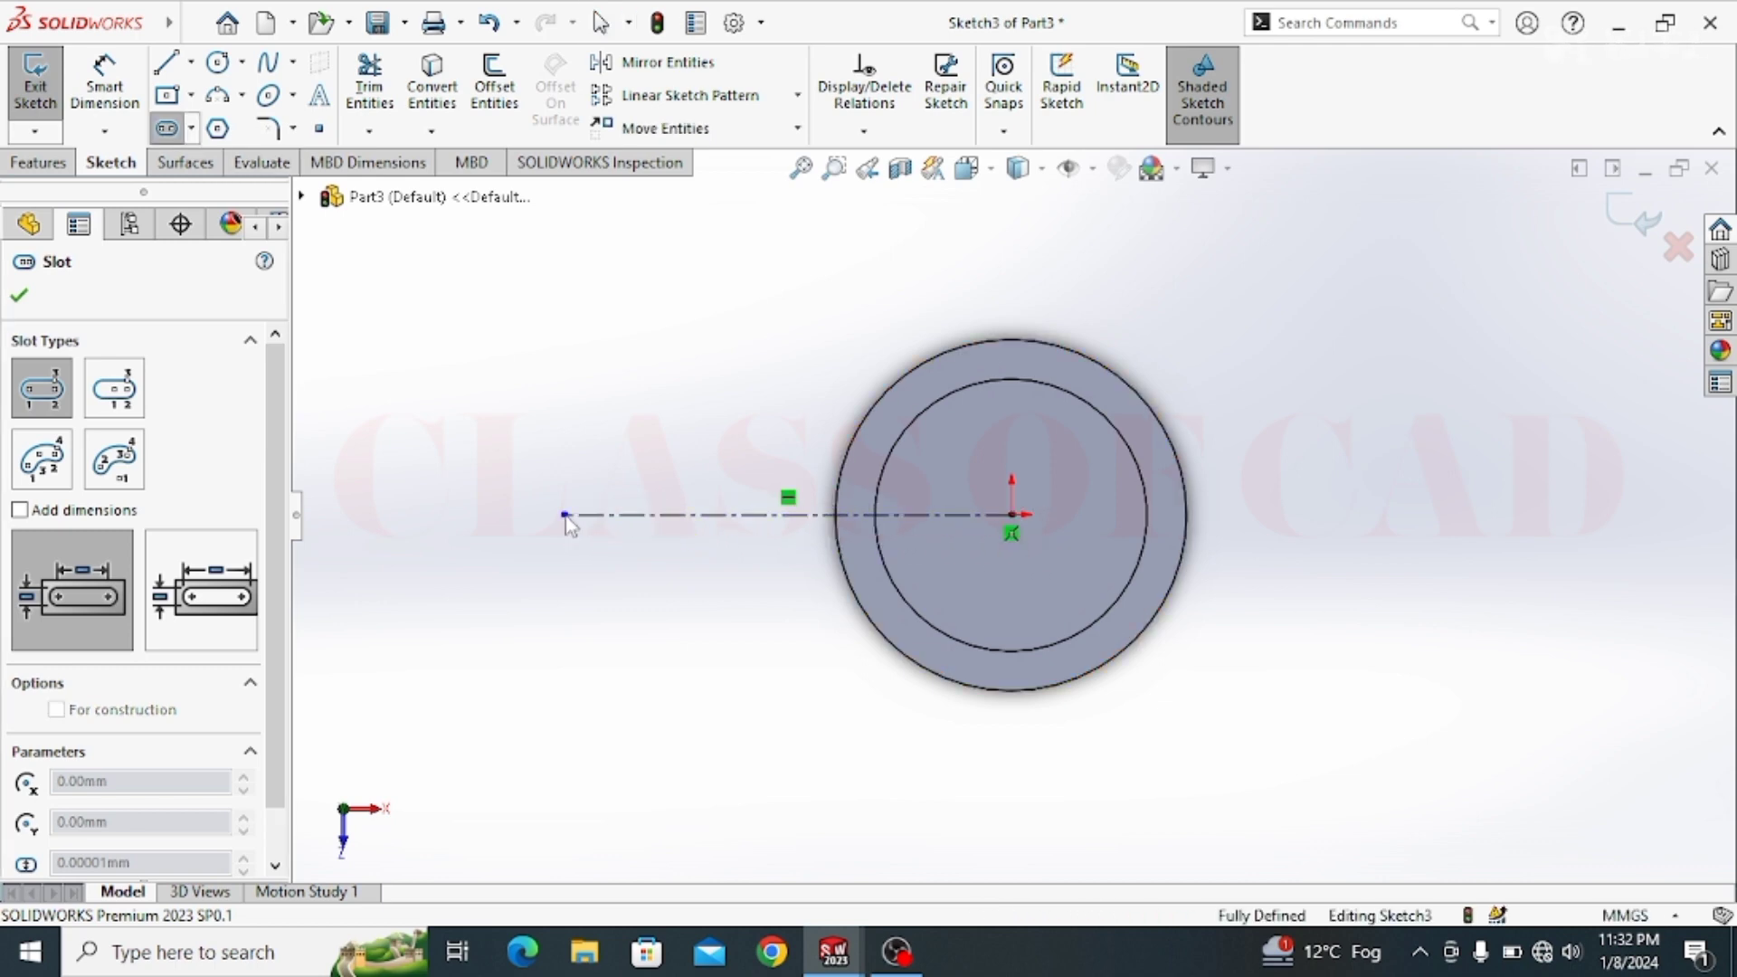
left_click(497, 609)
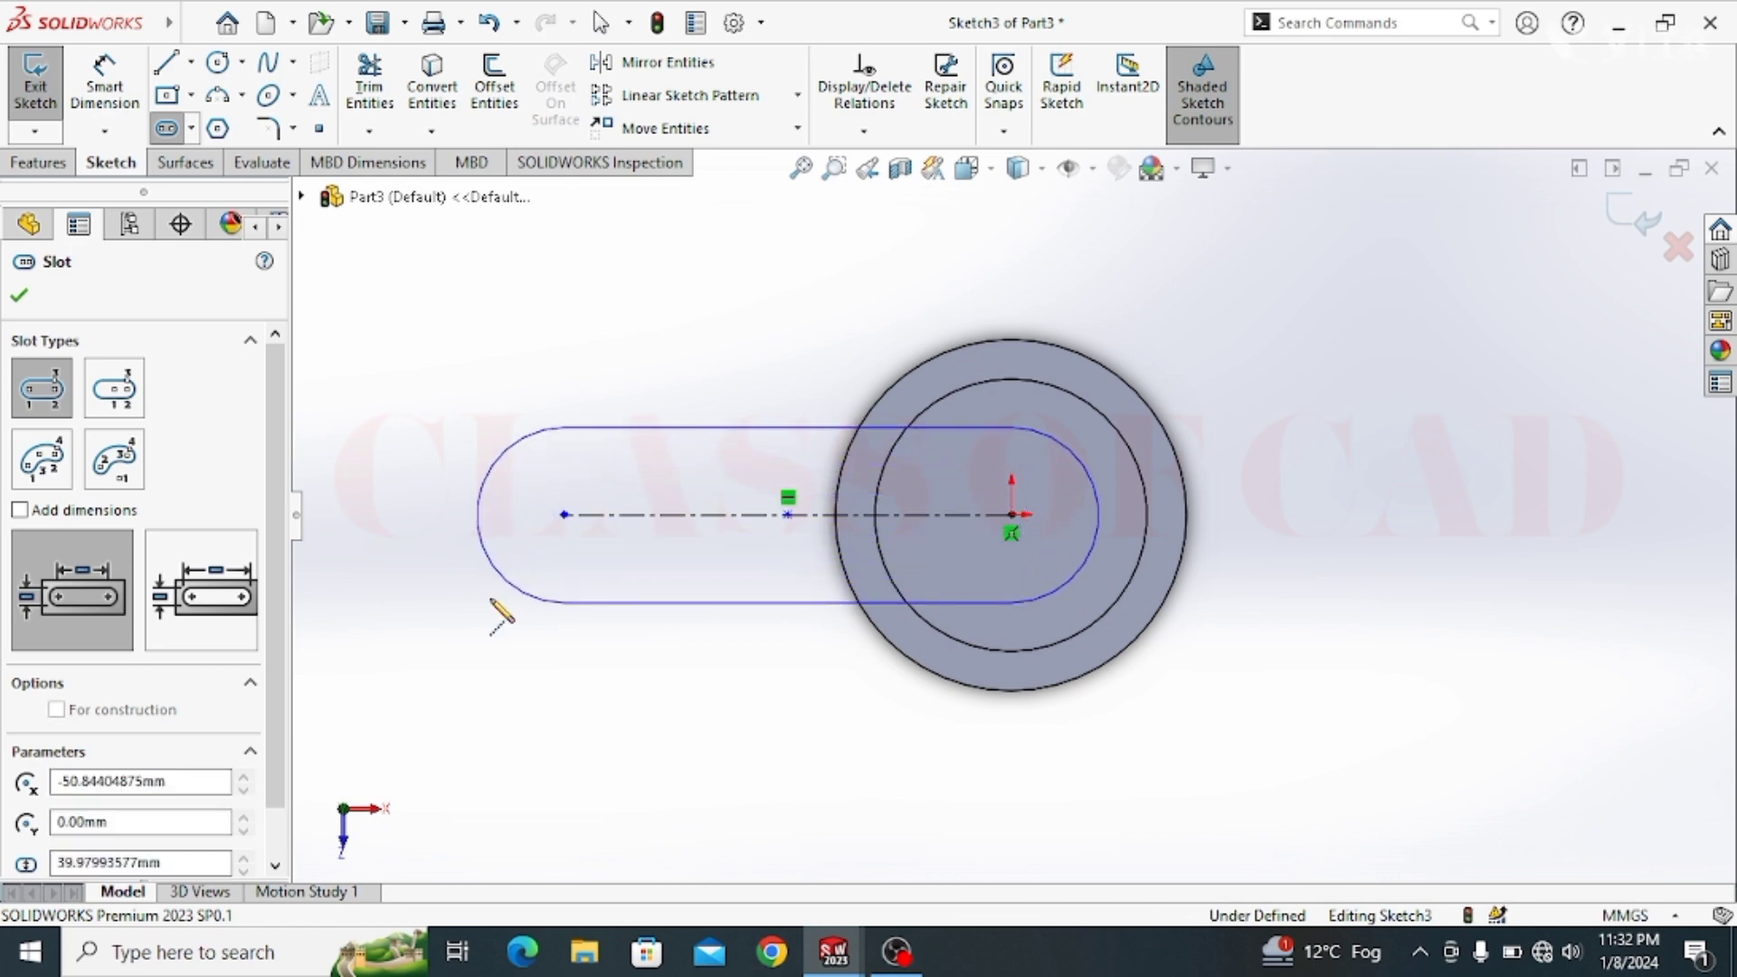
key("Escape")
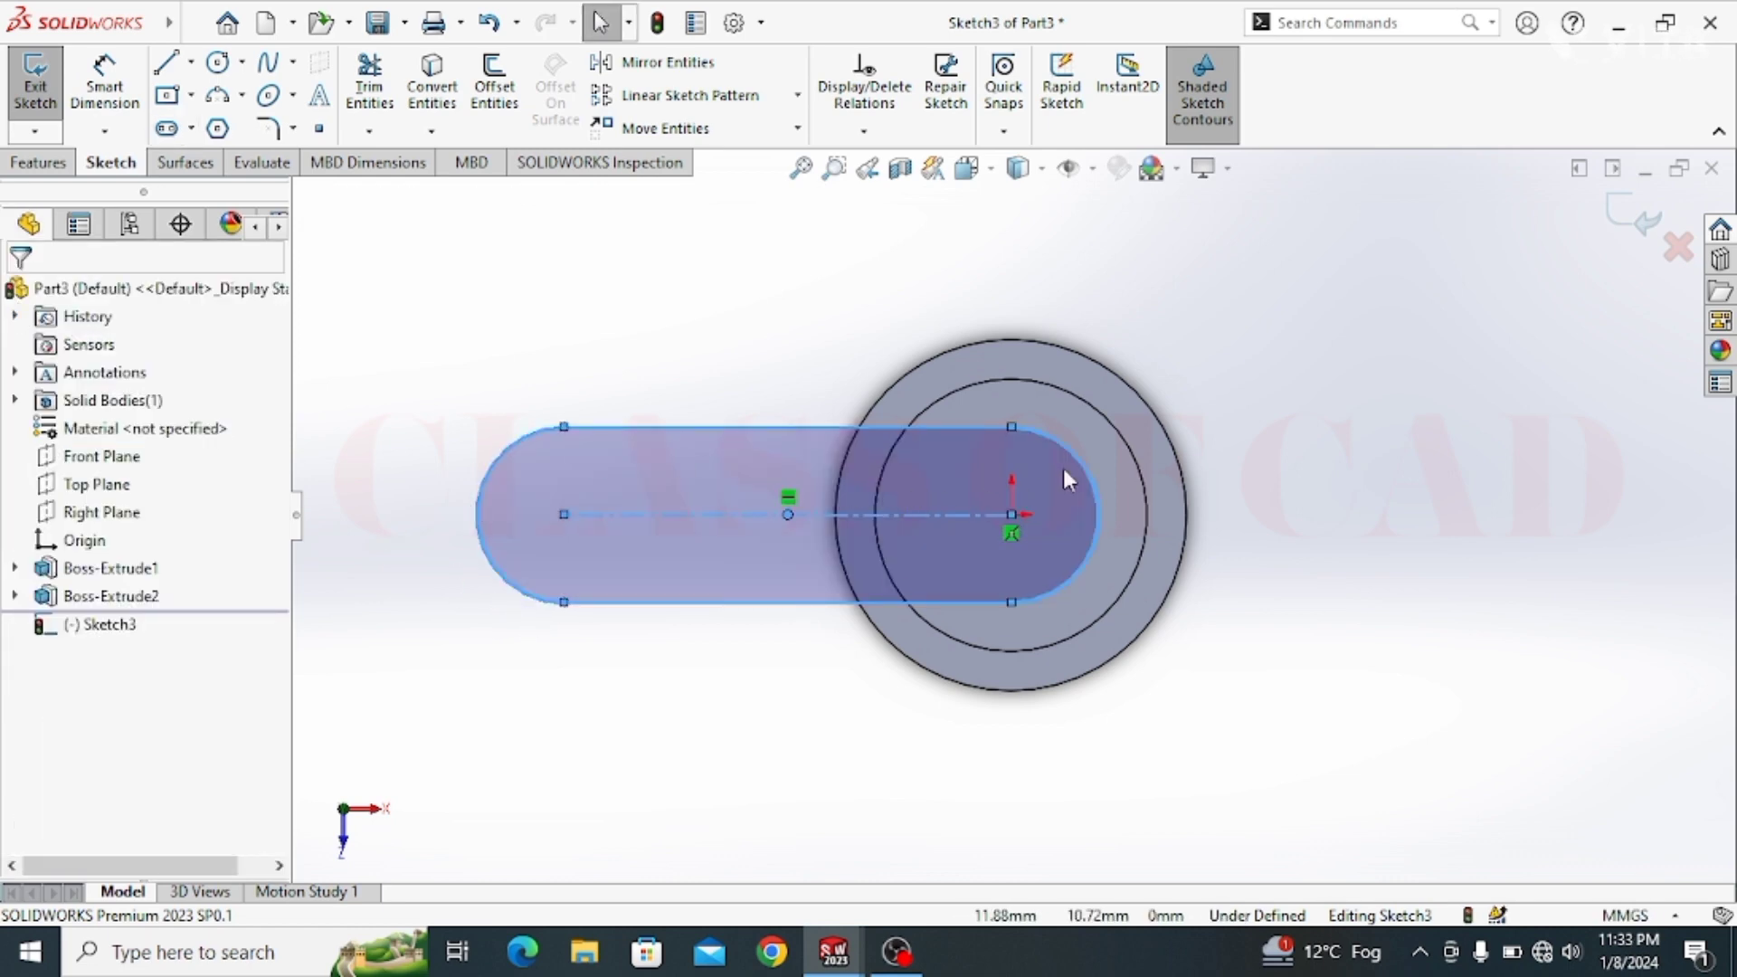
key("Escape")
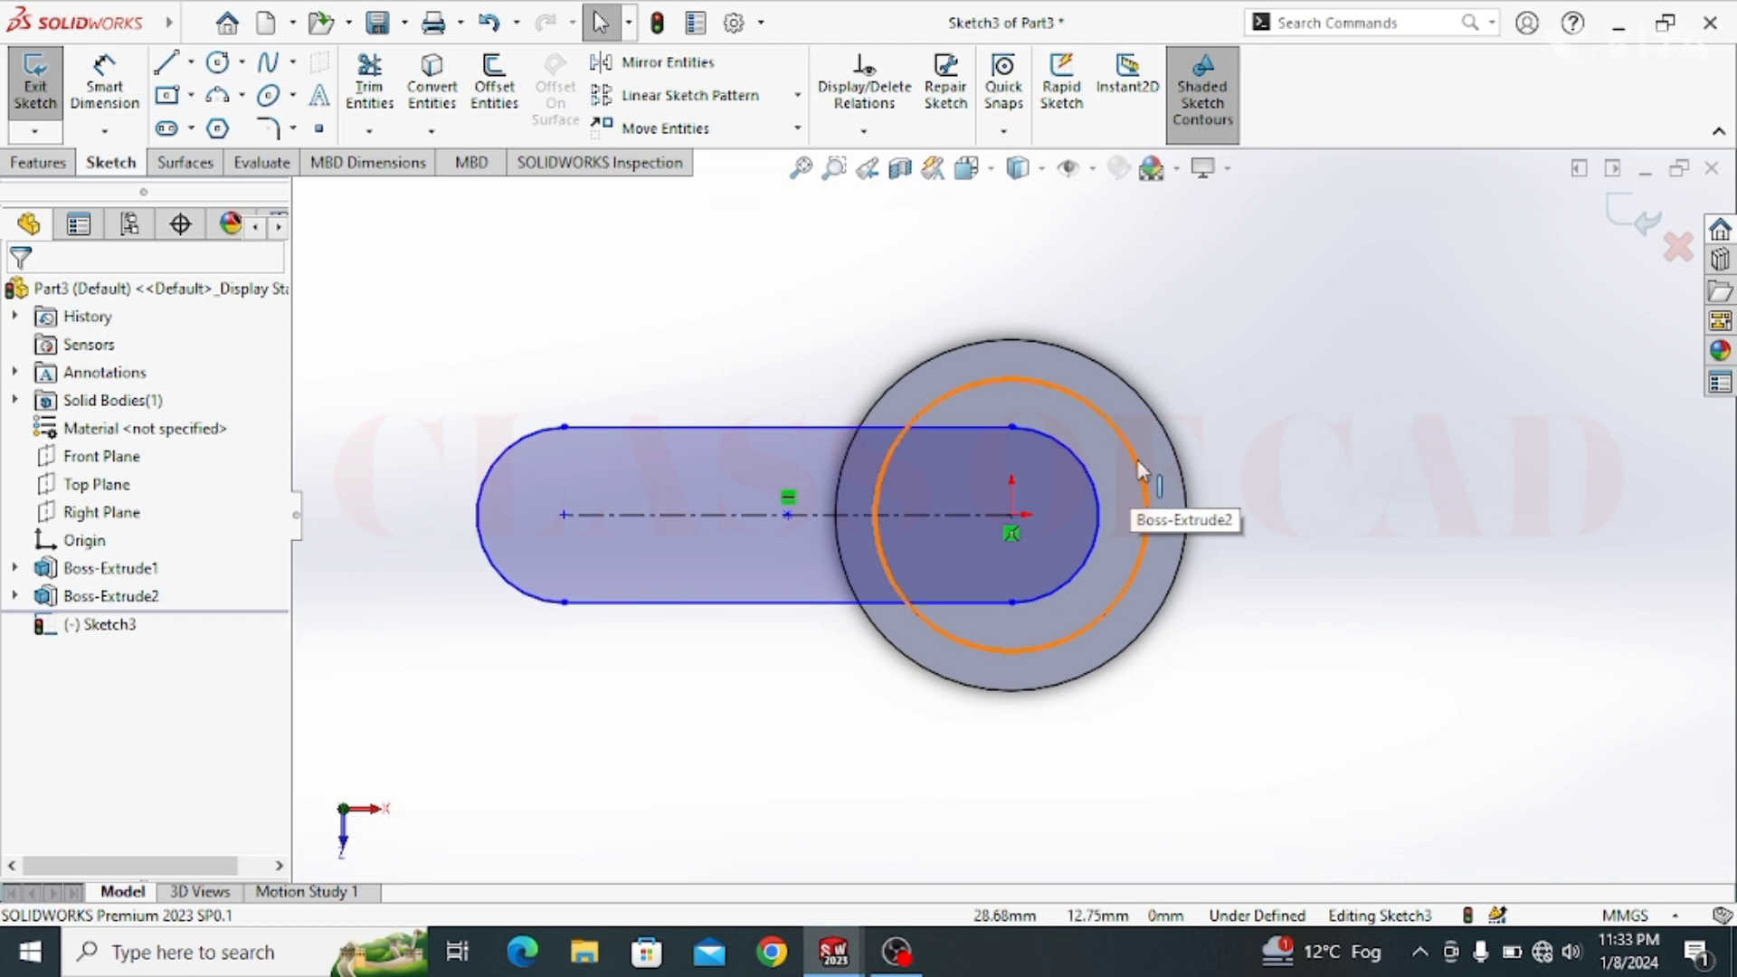
left_click(1139, 469)
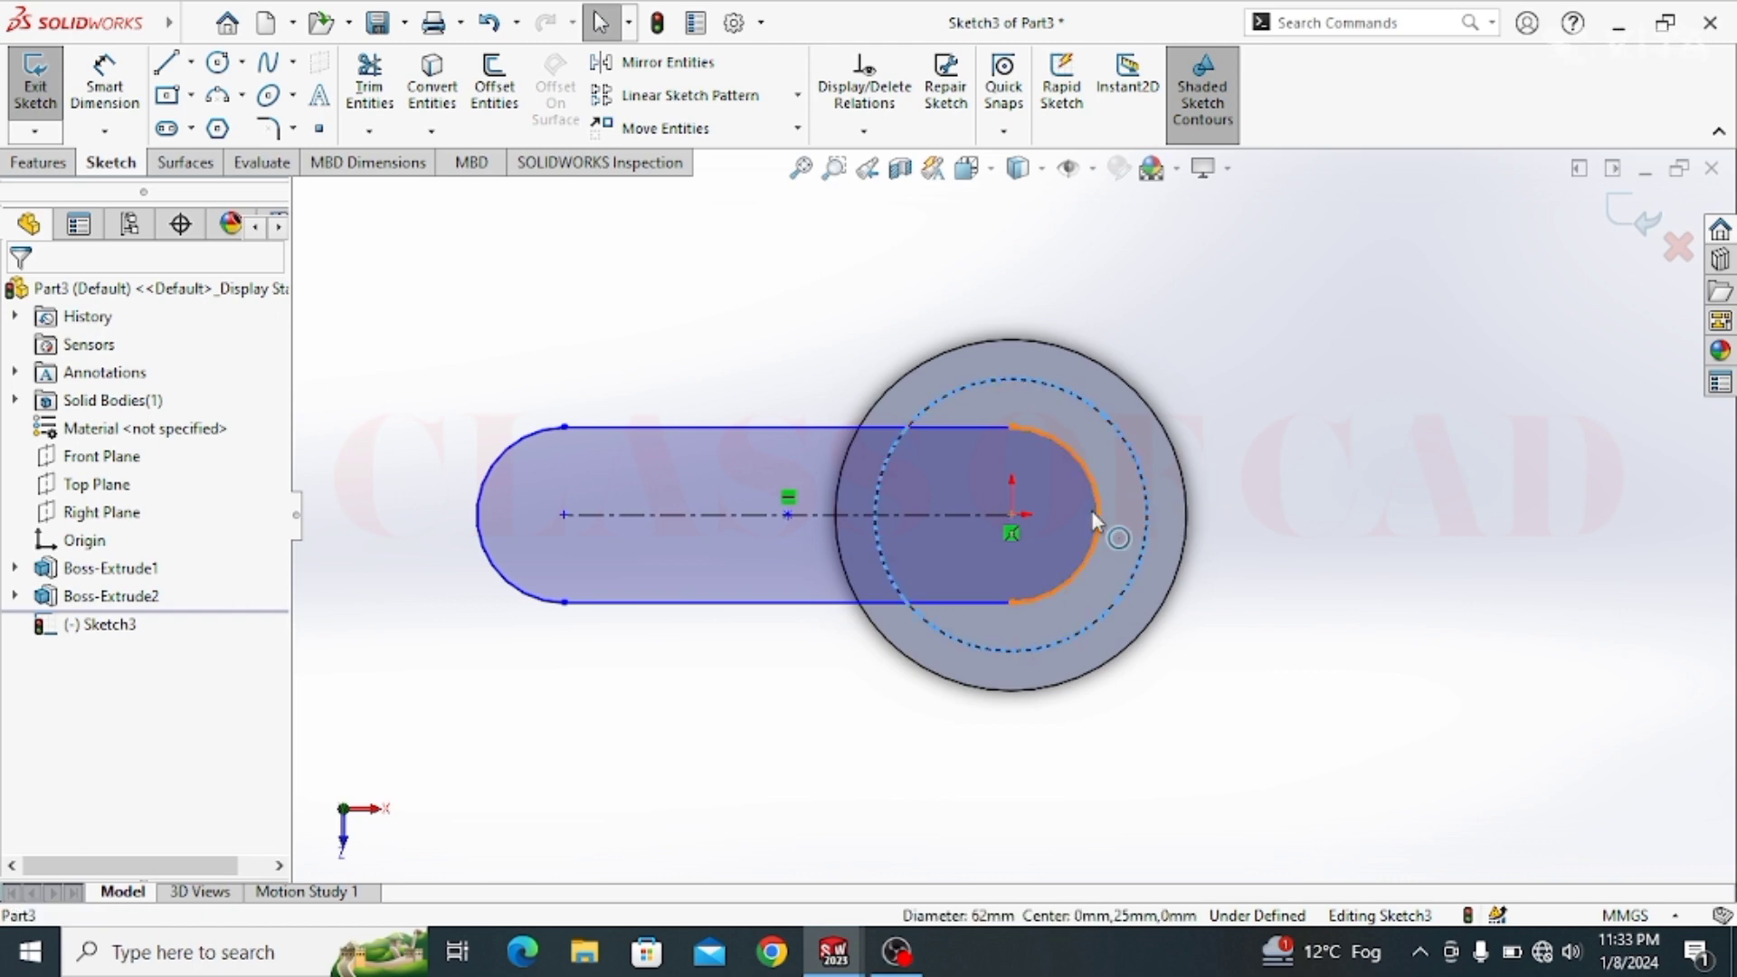
left_click(1094, 514)
left_click(784, 644)
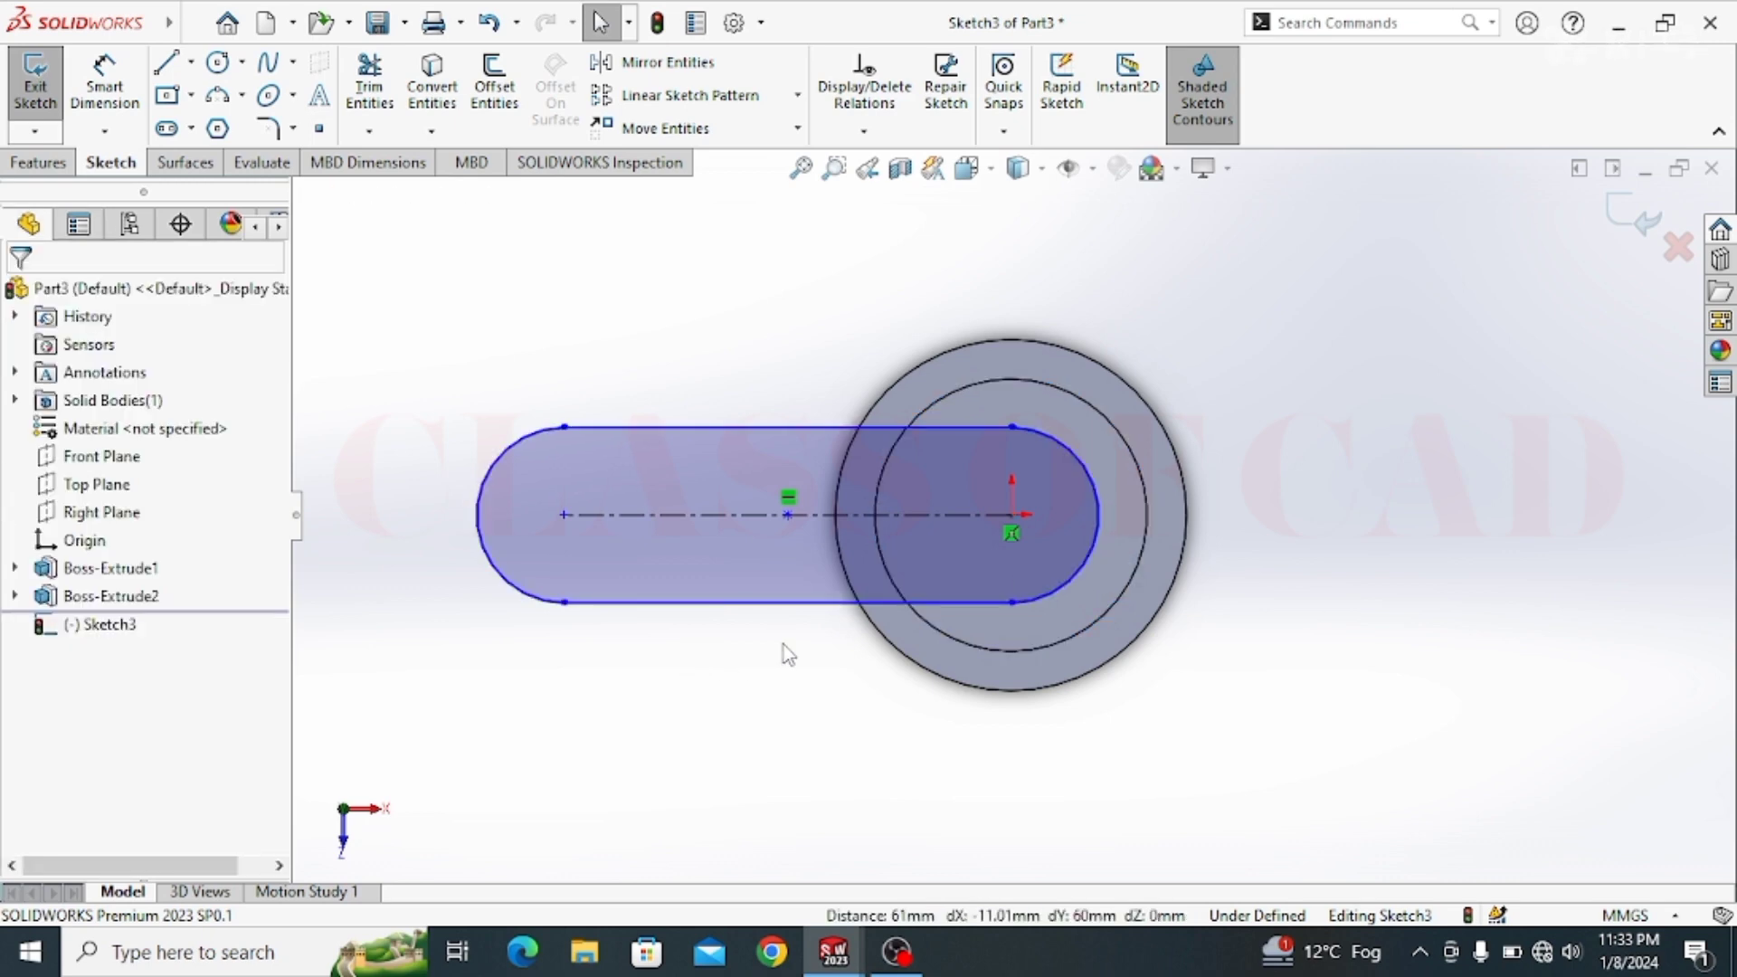
Step: Add a relation that makes the slot's end arc at the origin match the 62 mm cylinder's circular edge
left_click(1079, 590)
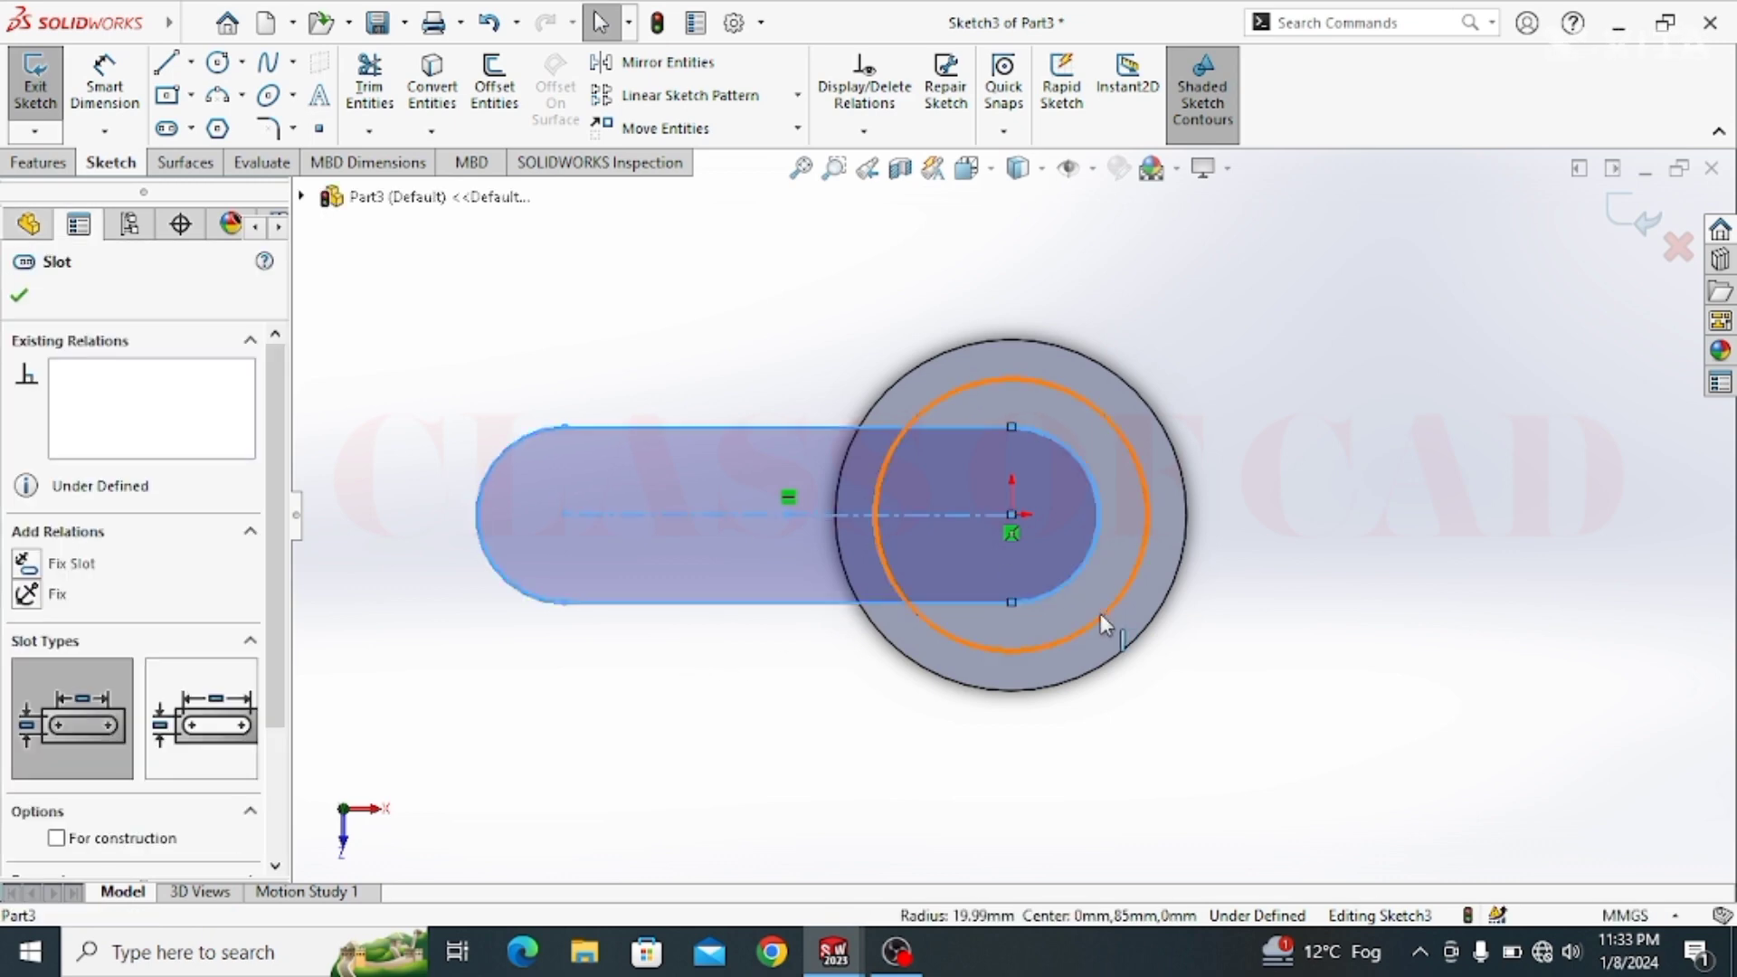
left_click(1101, 614, "ctrl")
left_click(1210, 532)
left_click(1155, 659)
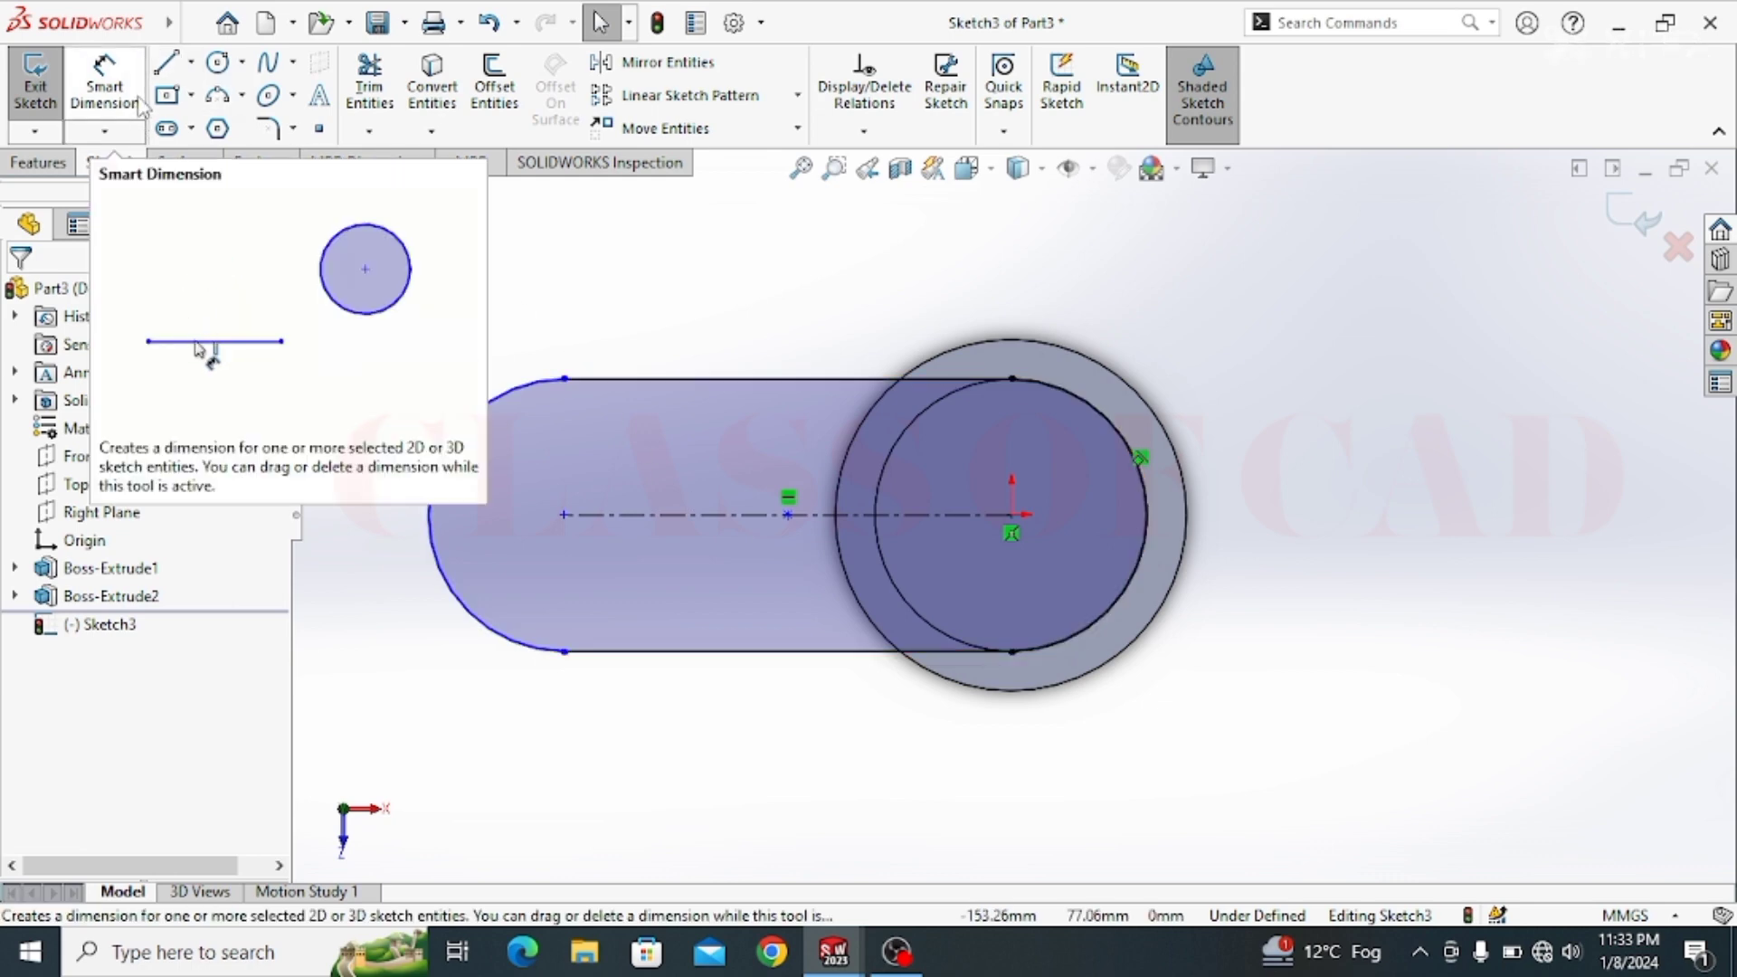
Step: Dimension the slot's centre-to-centre length and set it to 80 mm
left_click(105, 100)
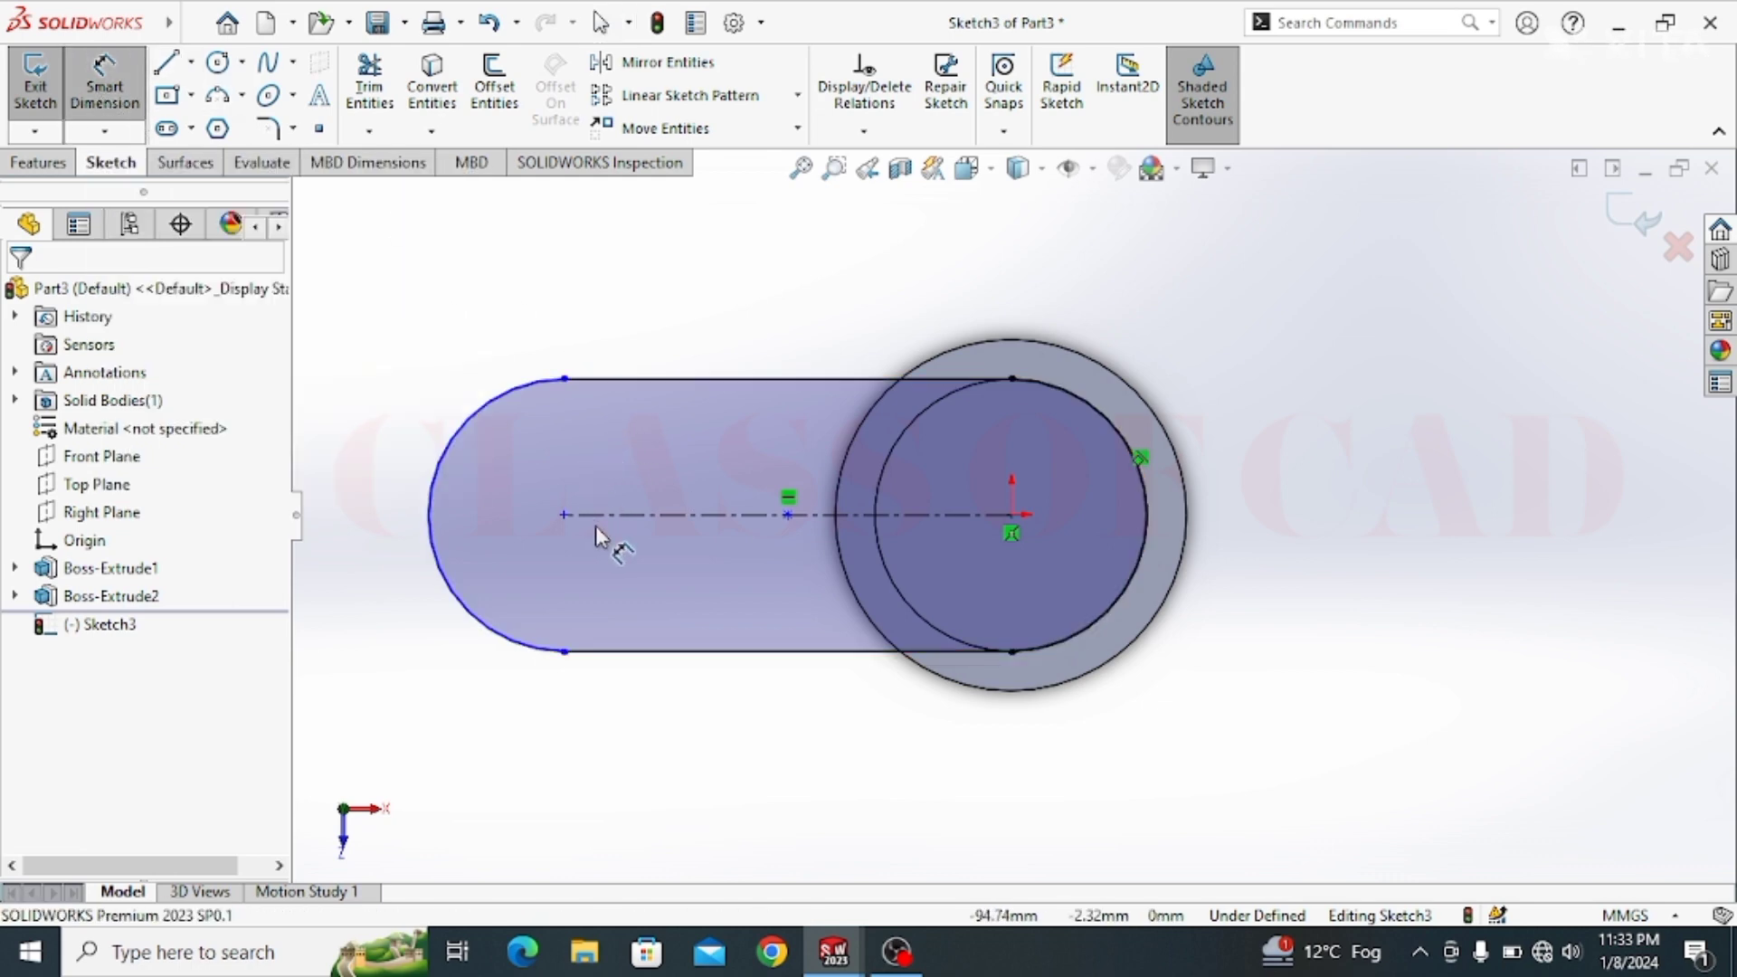
left_click(714, 518)
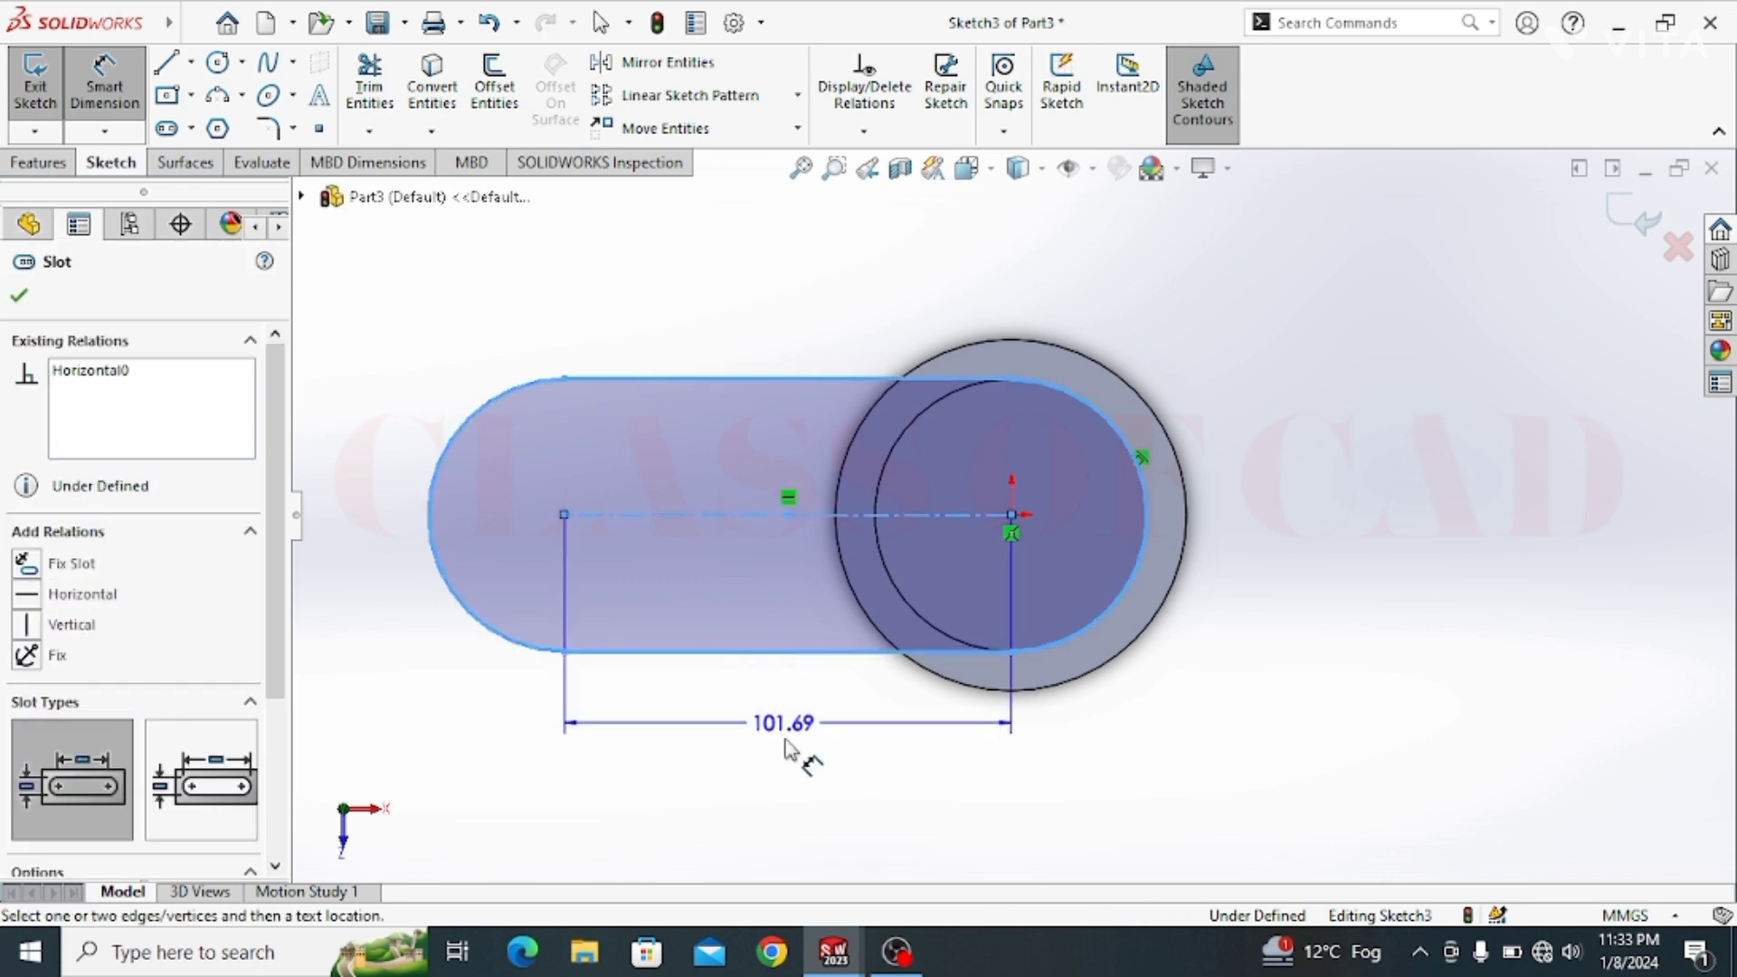
left_click(859, 767)
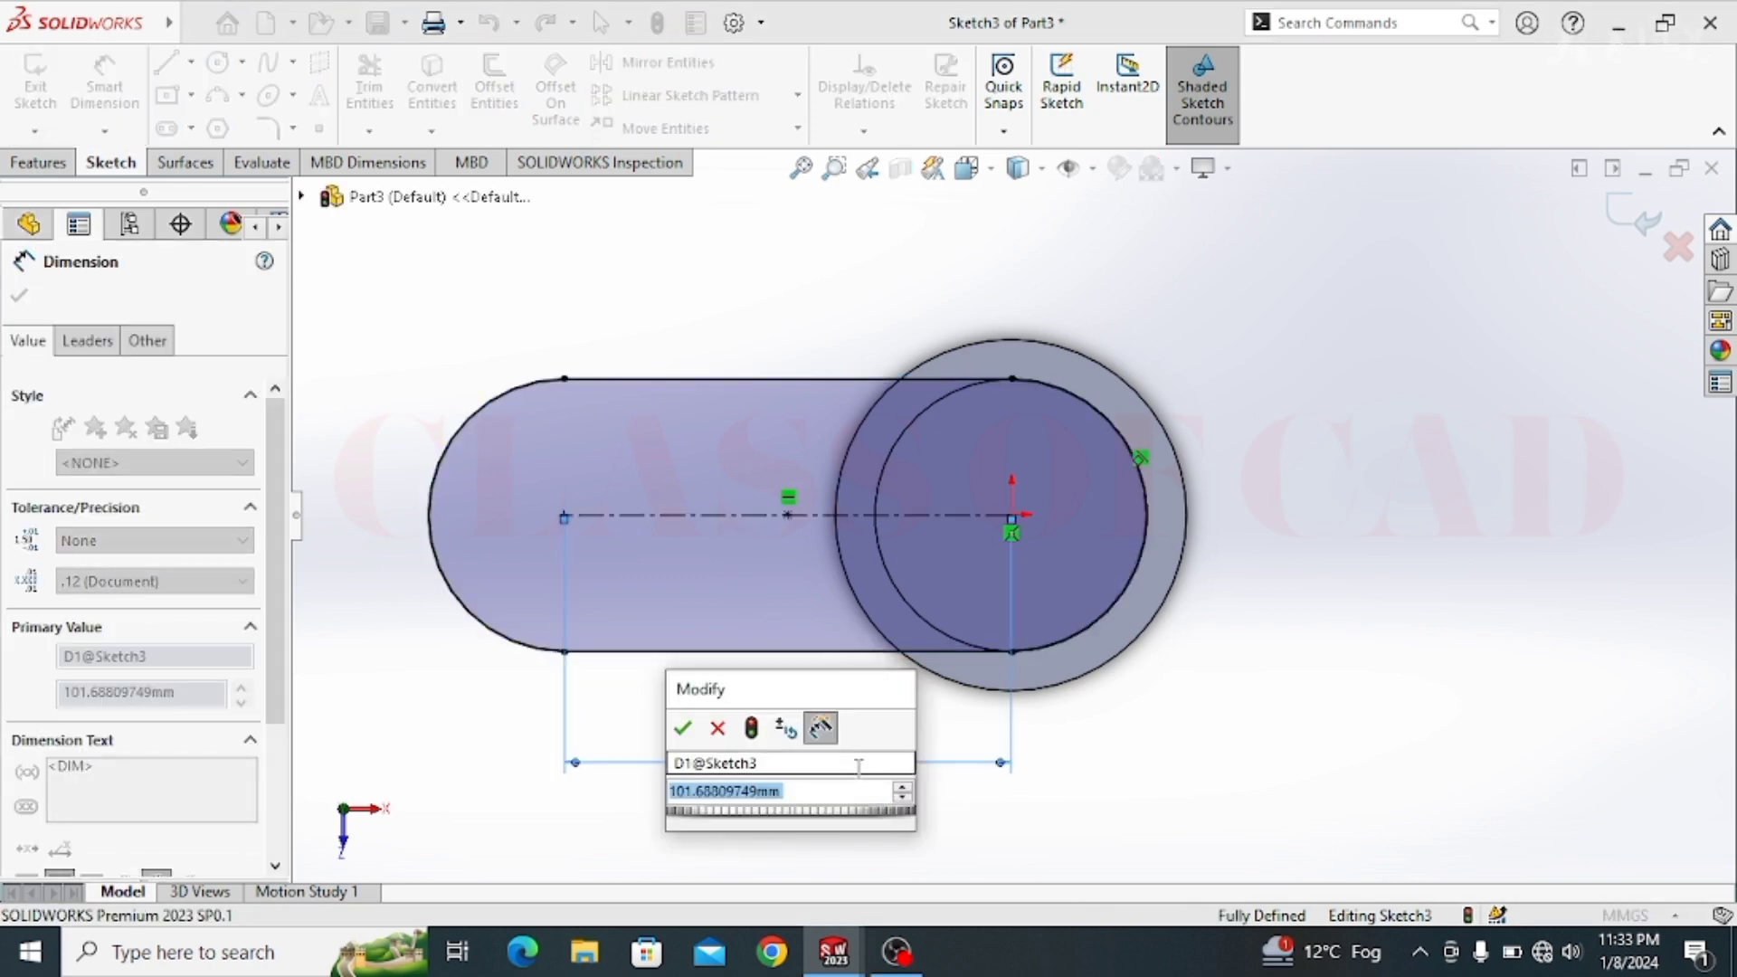
type("80")
key("Return")
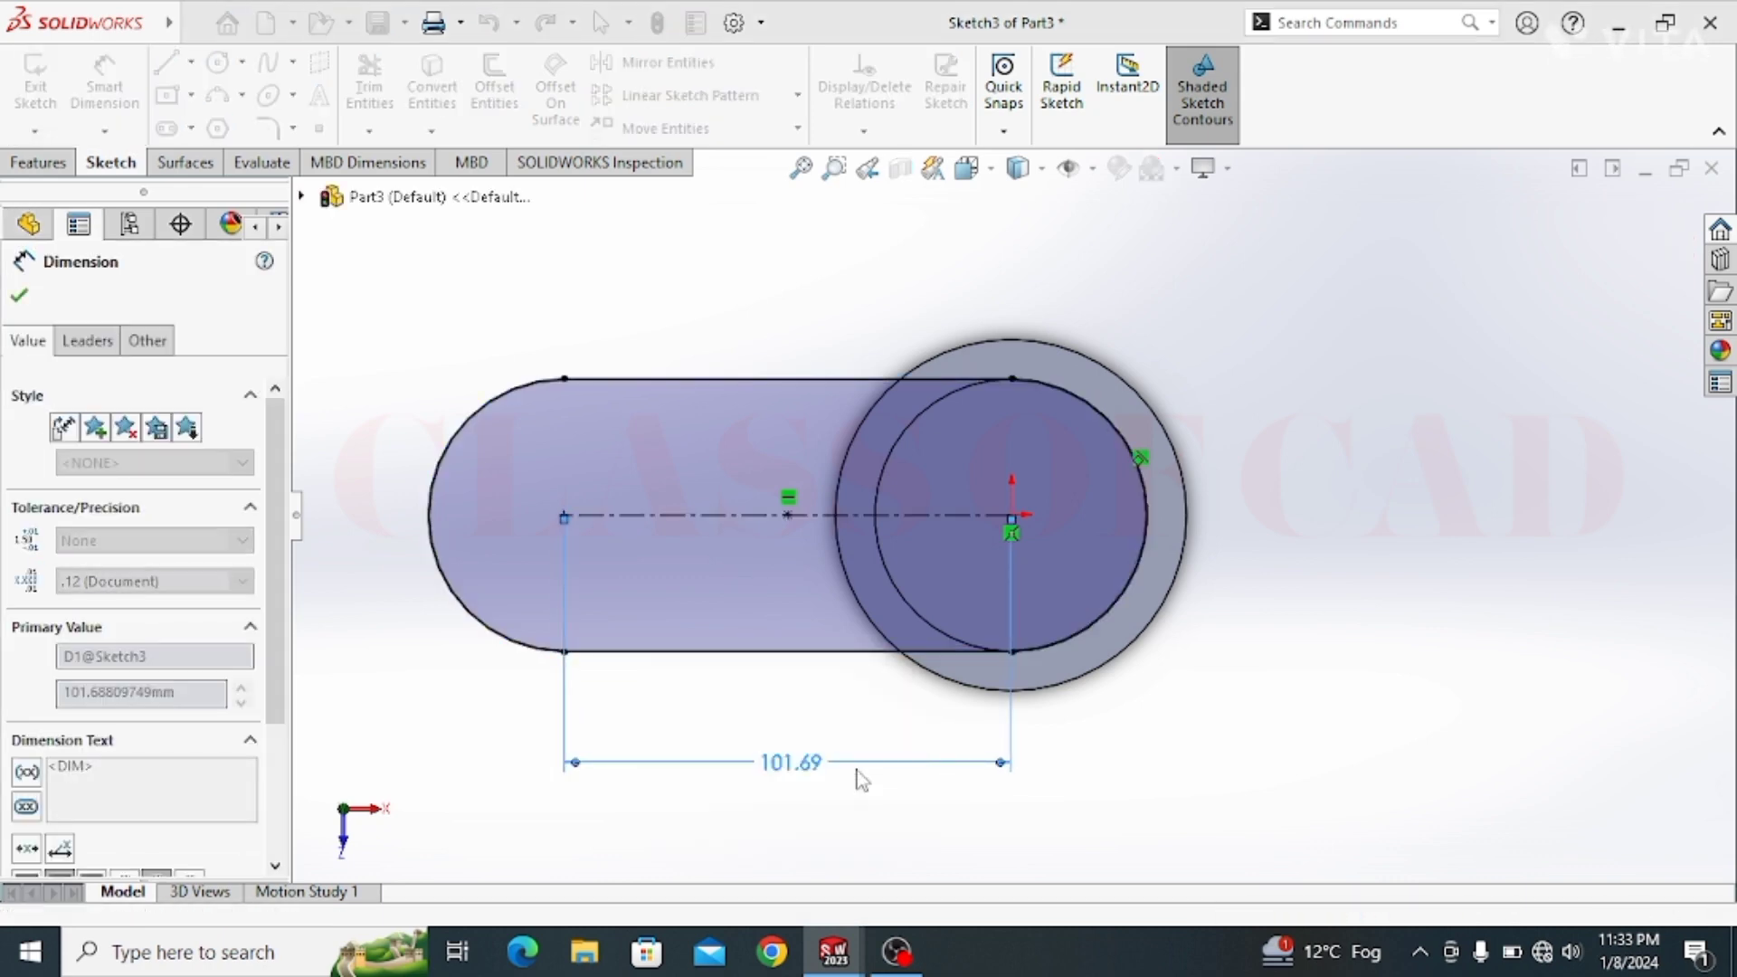
key("Escape")
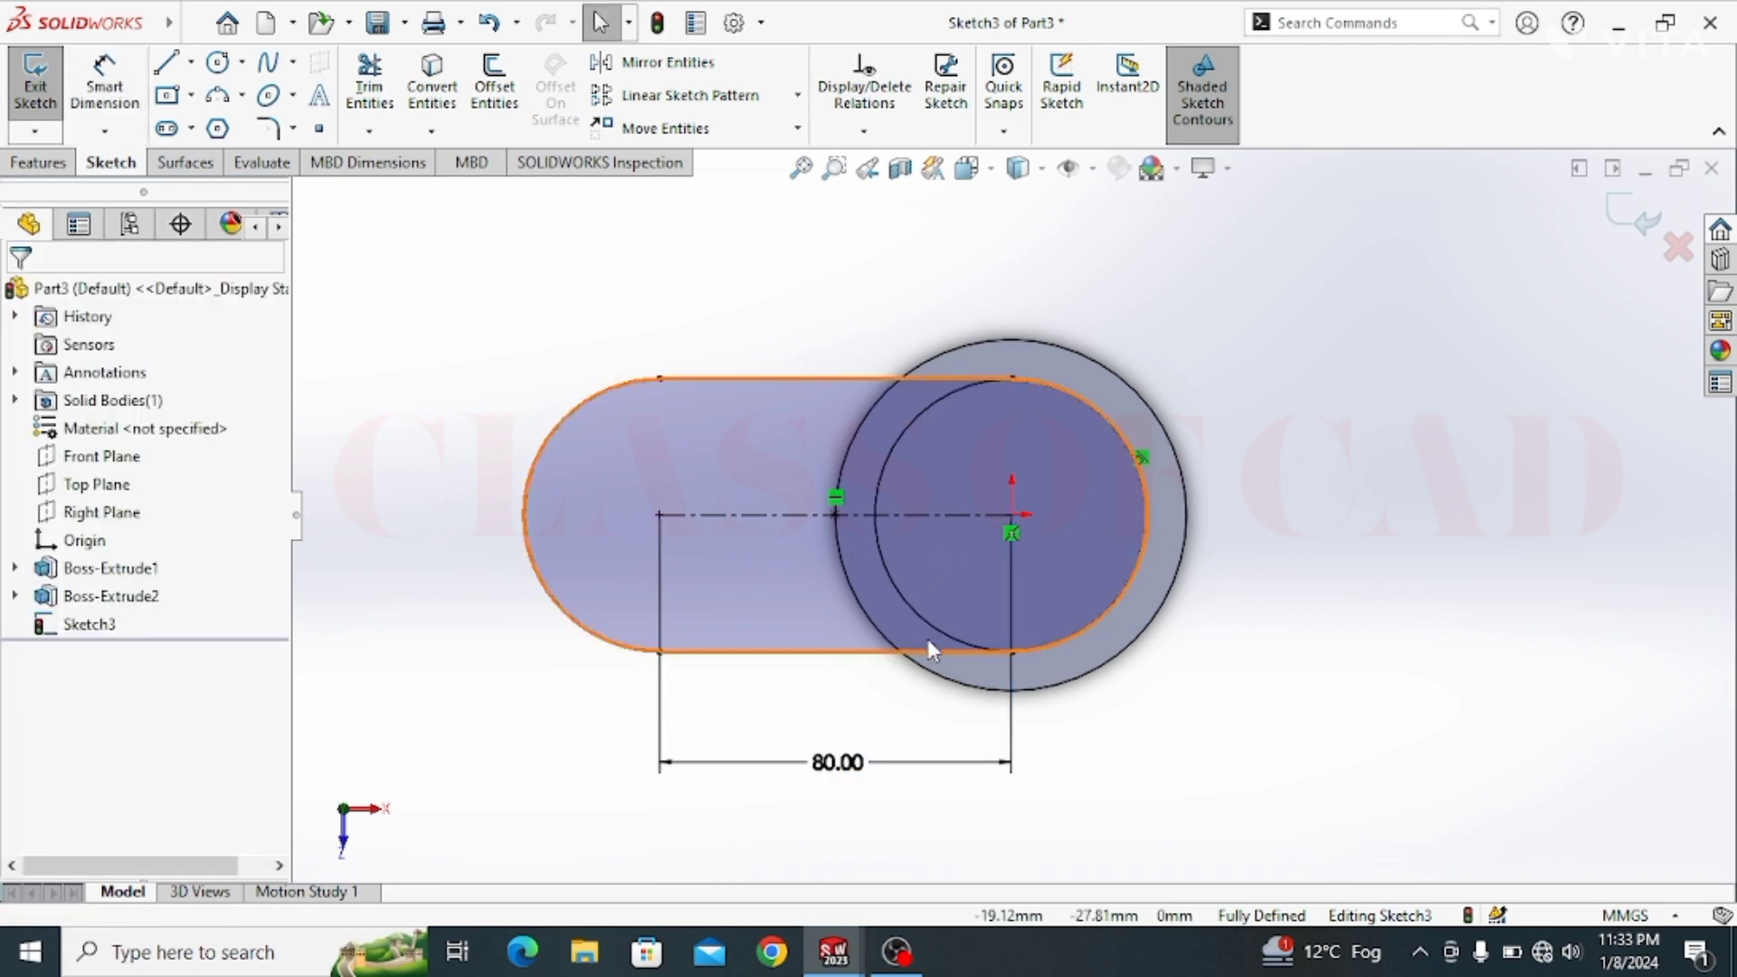
Step: Extrude the slot profile downward from its sketch plane as a blind, merged boss 50 mm deep
middle_click_drag(889, 600, 878, 479)
left_click(15, 161)
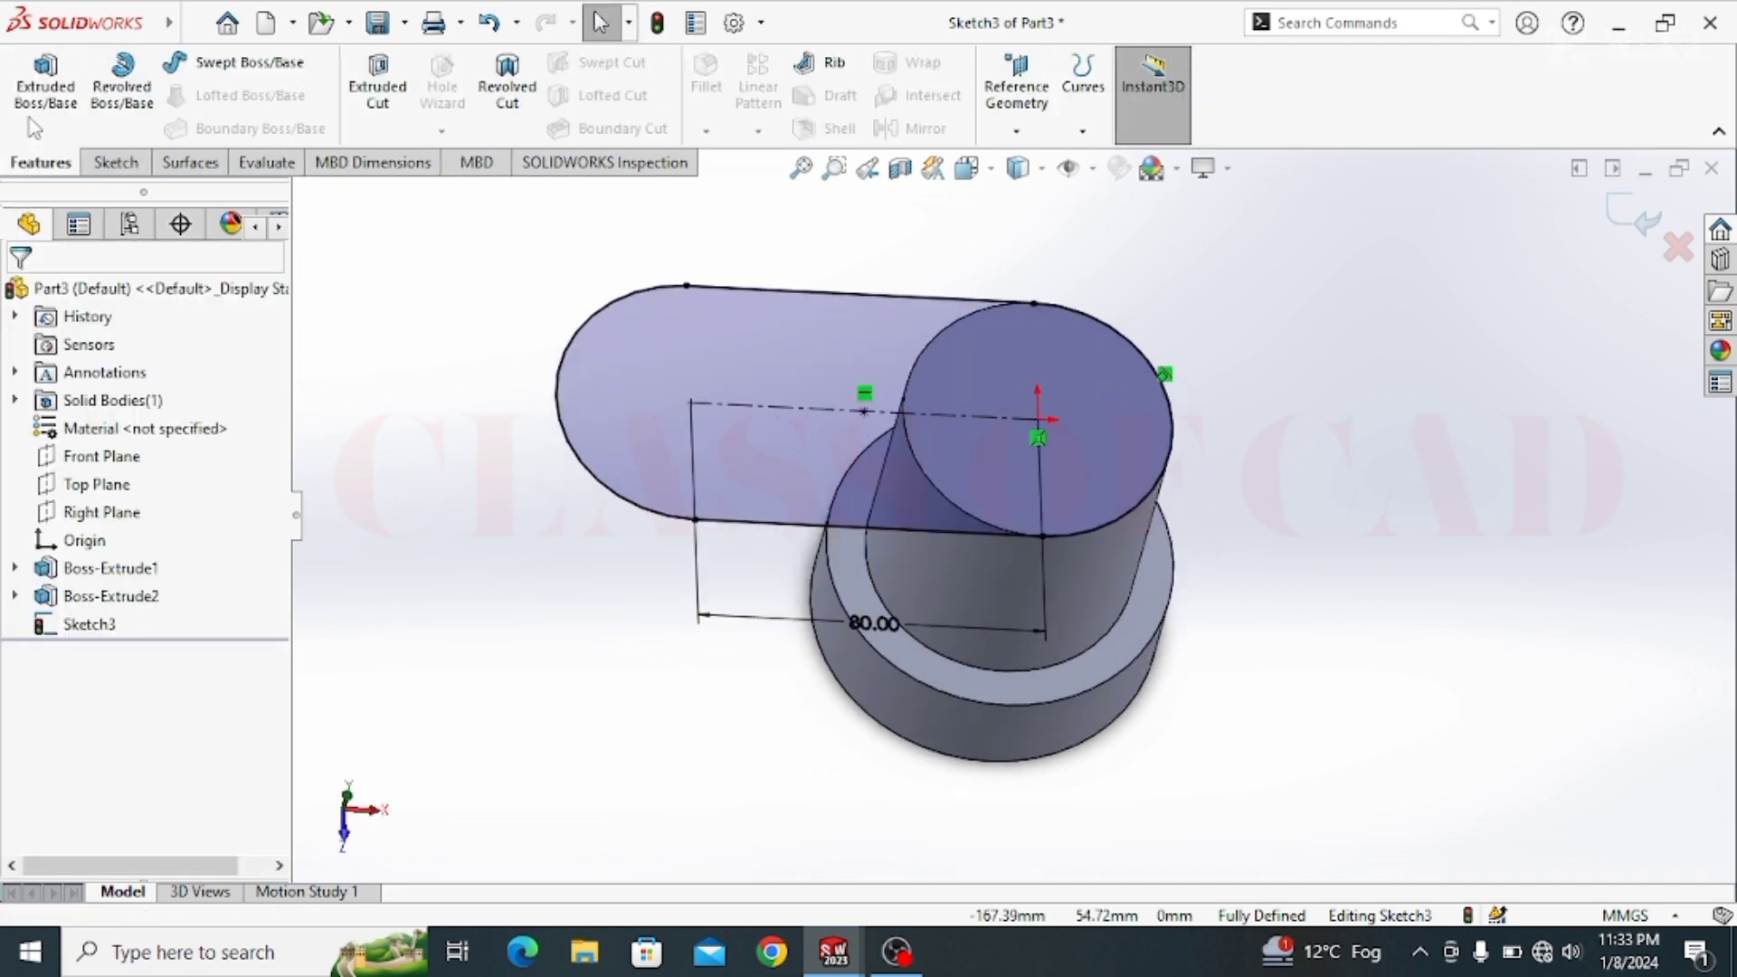
left_click(45, 81)
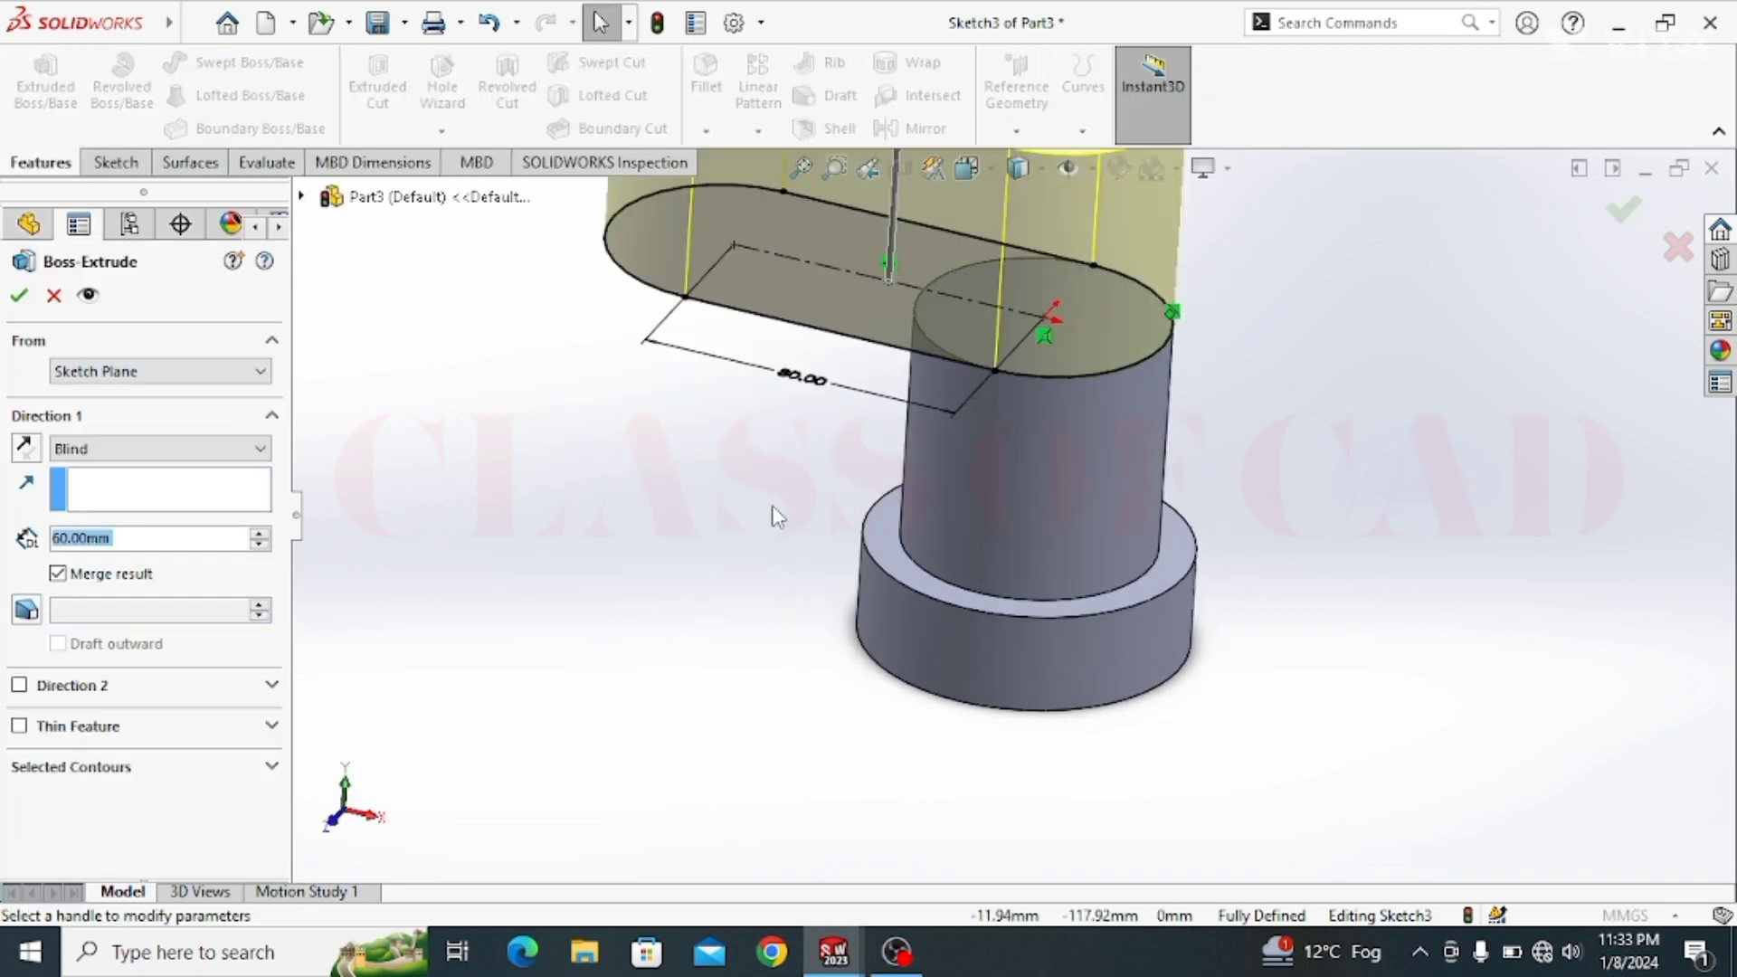
left_click(40, 454)
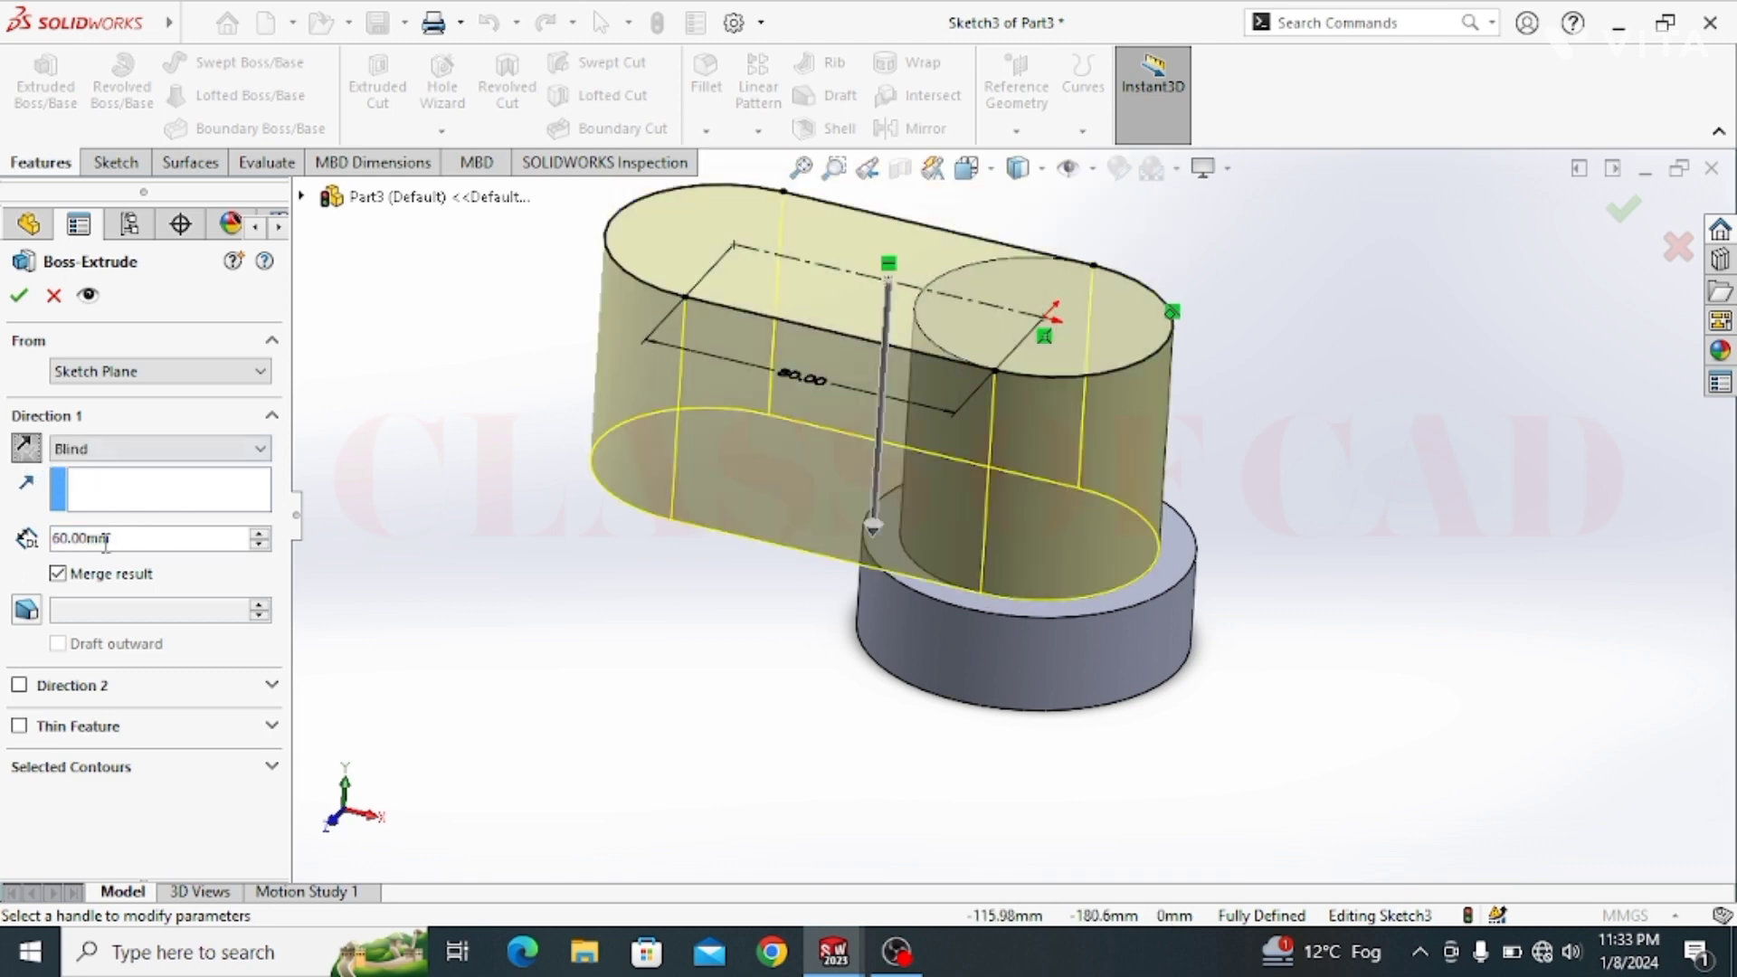
type("50")
key("Return")
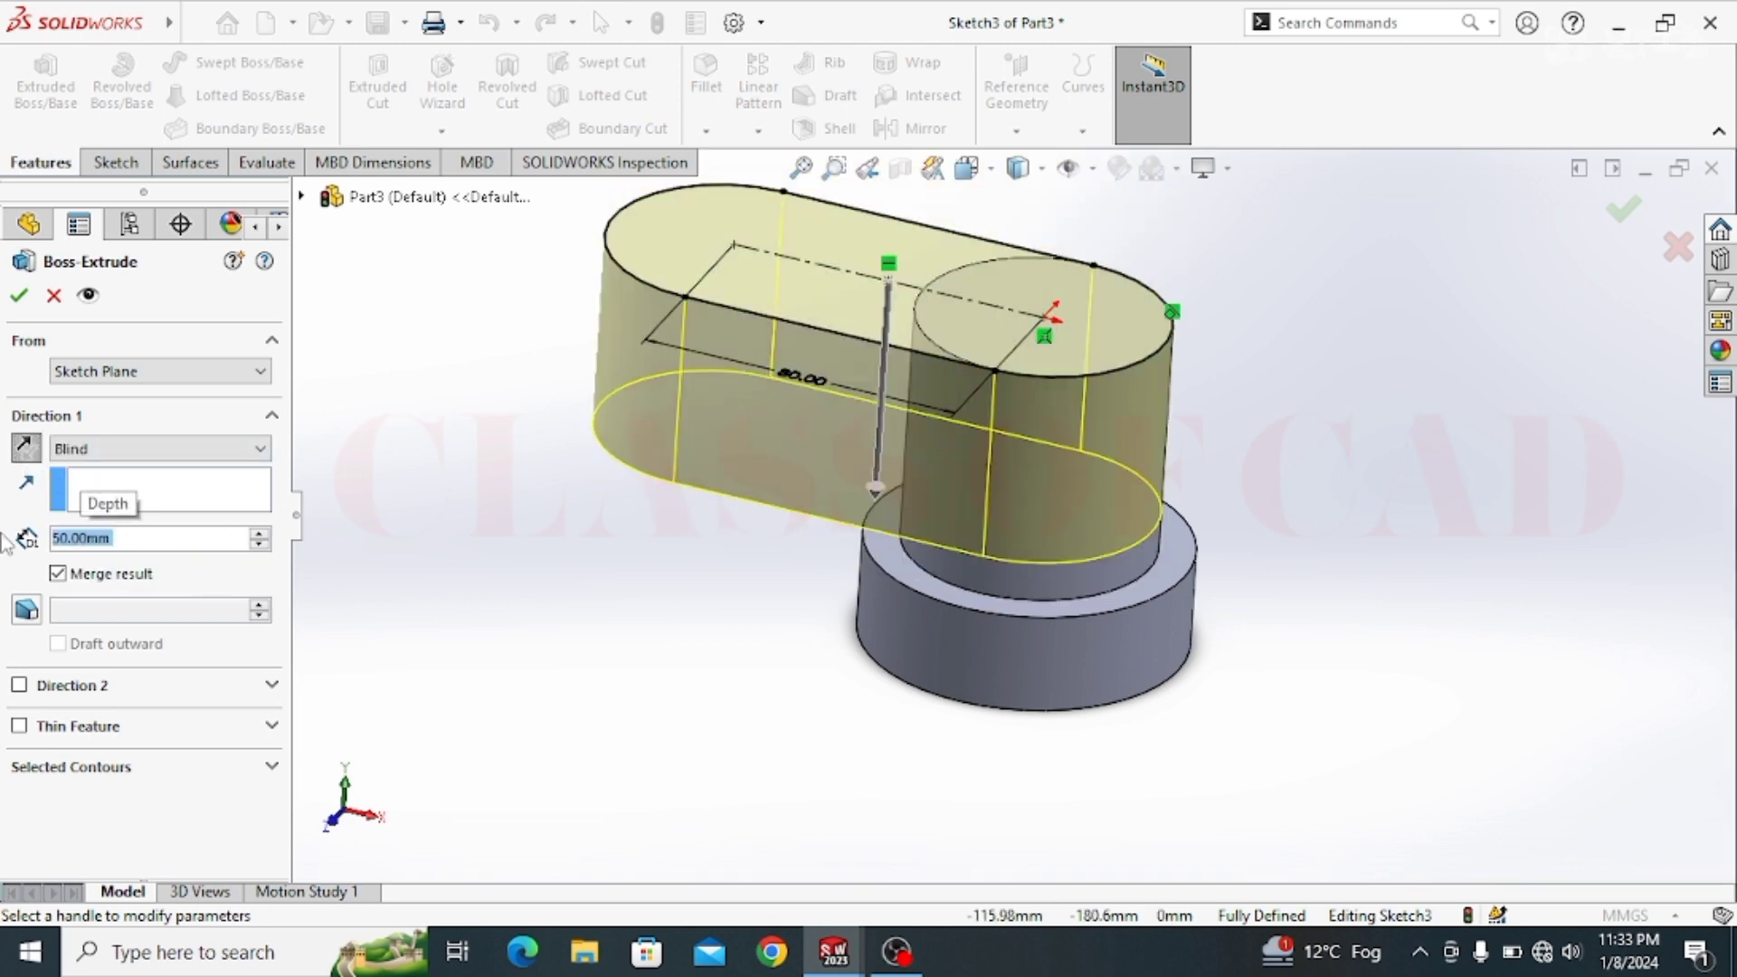
key("Return")
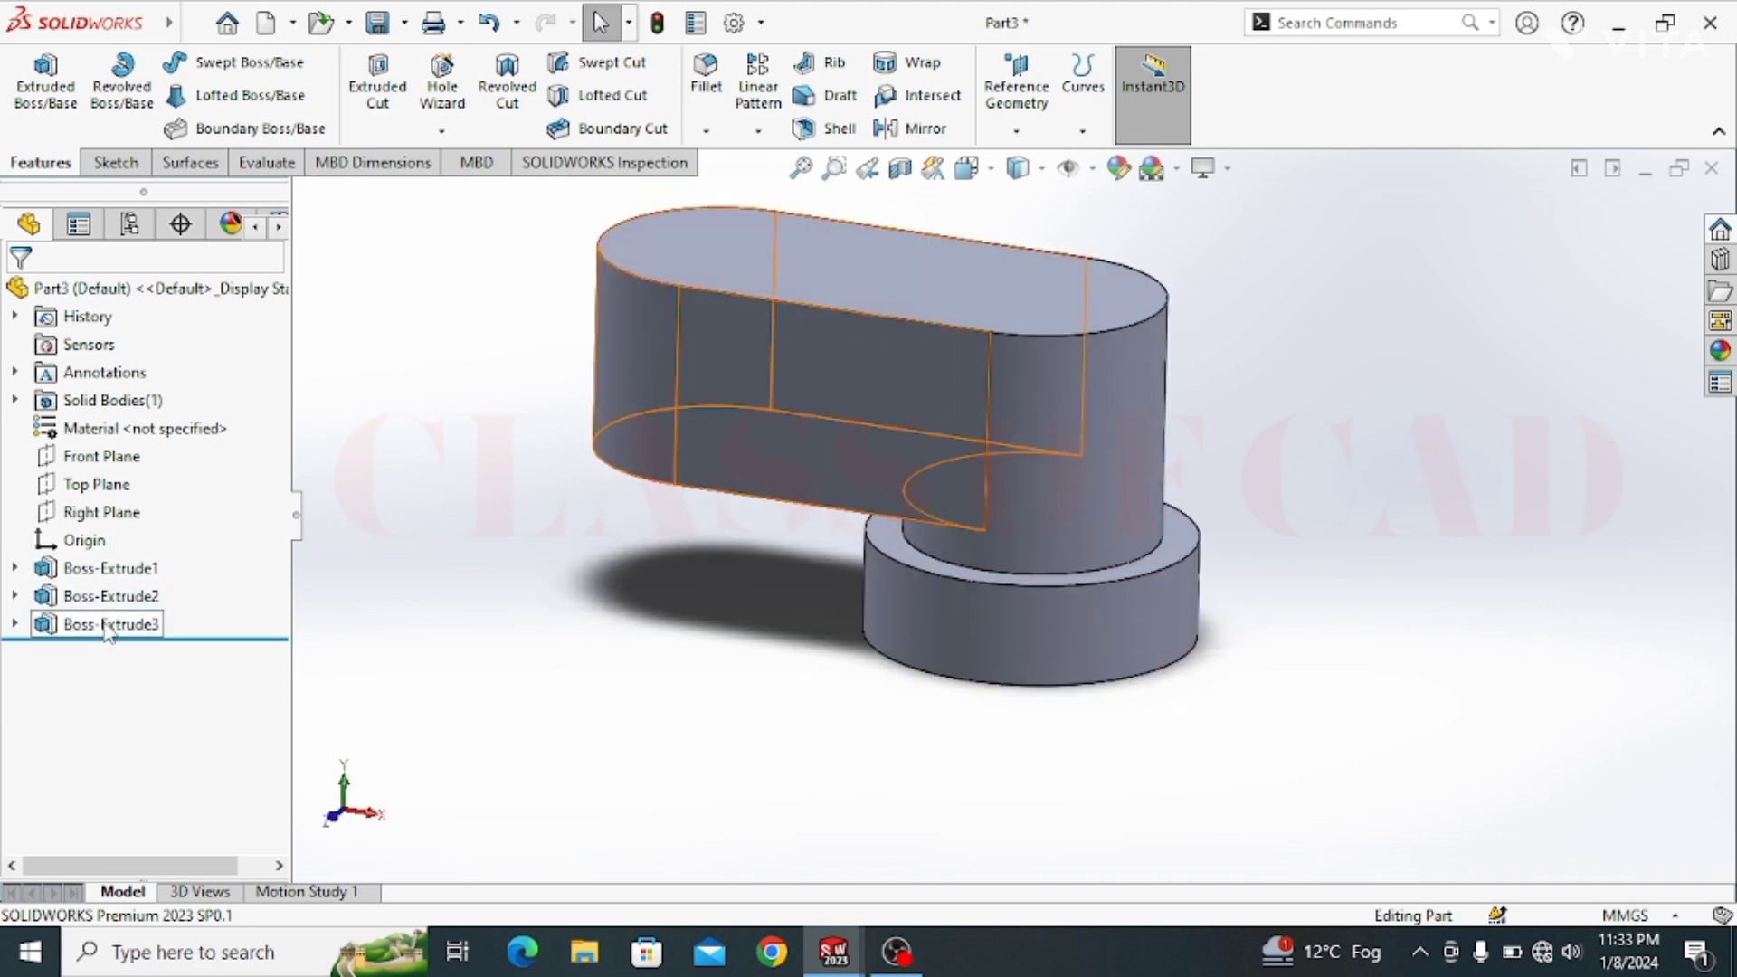
Step: Shell the body with 8 mm thickness, removing the slot body's top face and the disc's bottom face
middle_click_drag(861, 566, 894, 489)
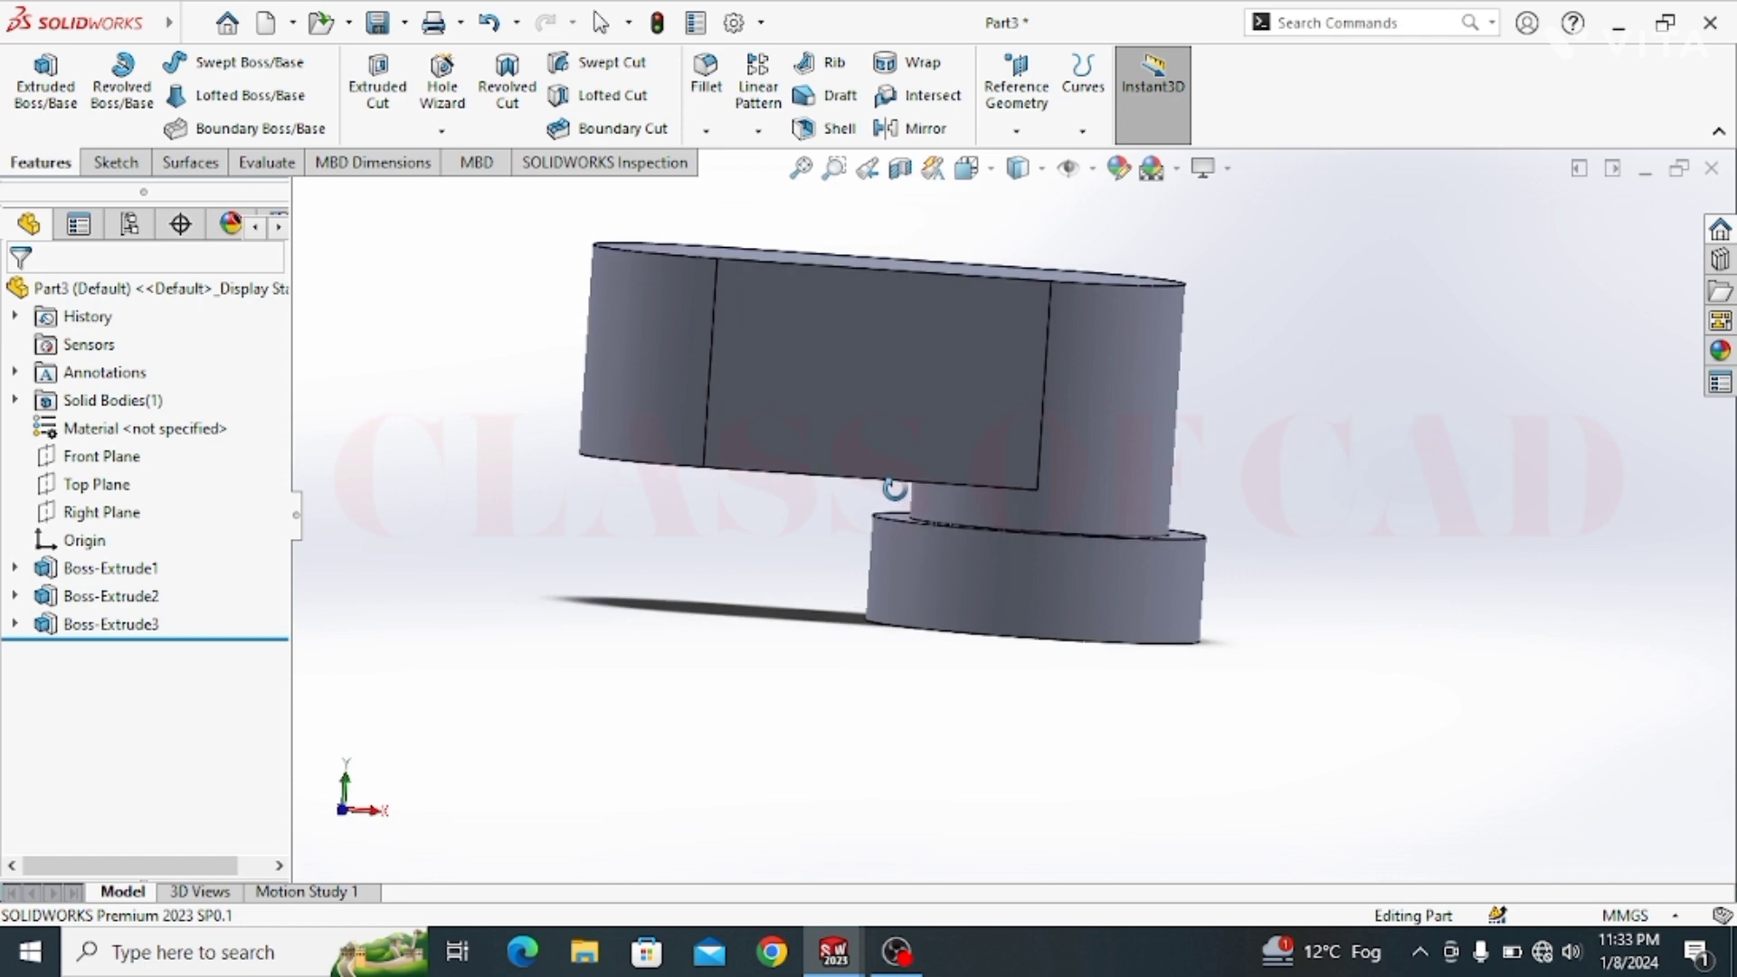
left_click(837, 131)
middle_click_drag(988, 375, 954, 480)
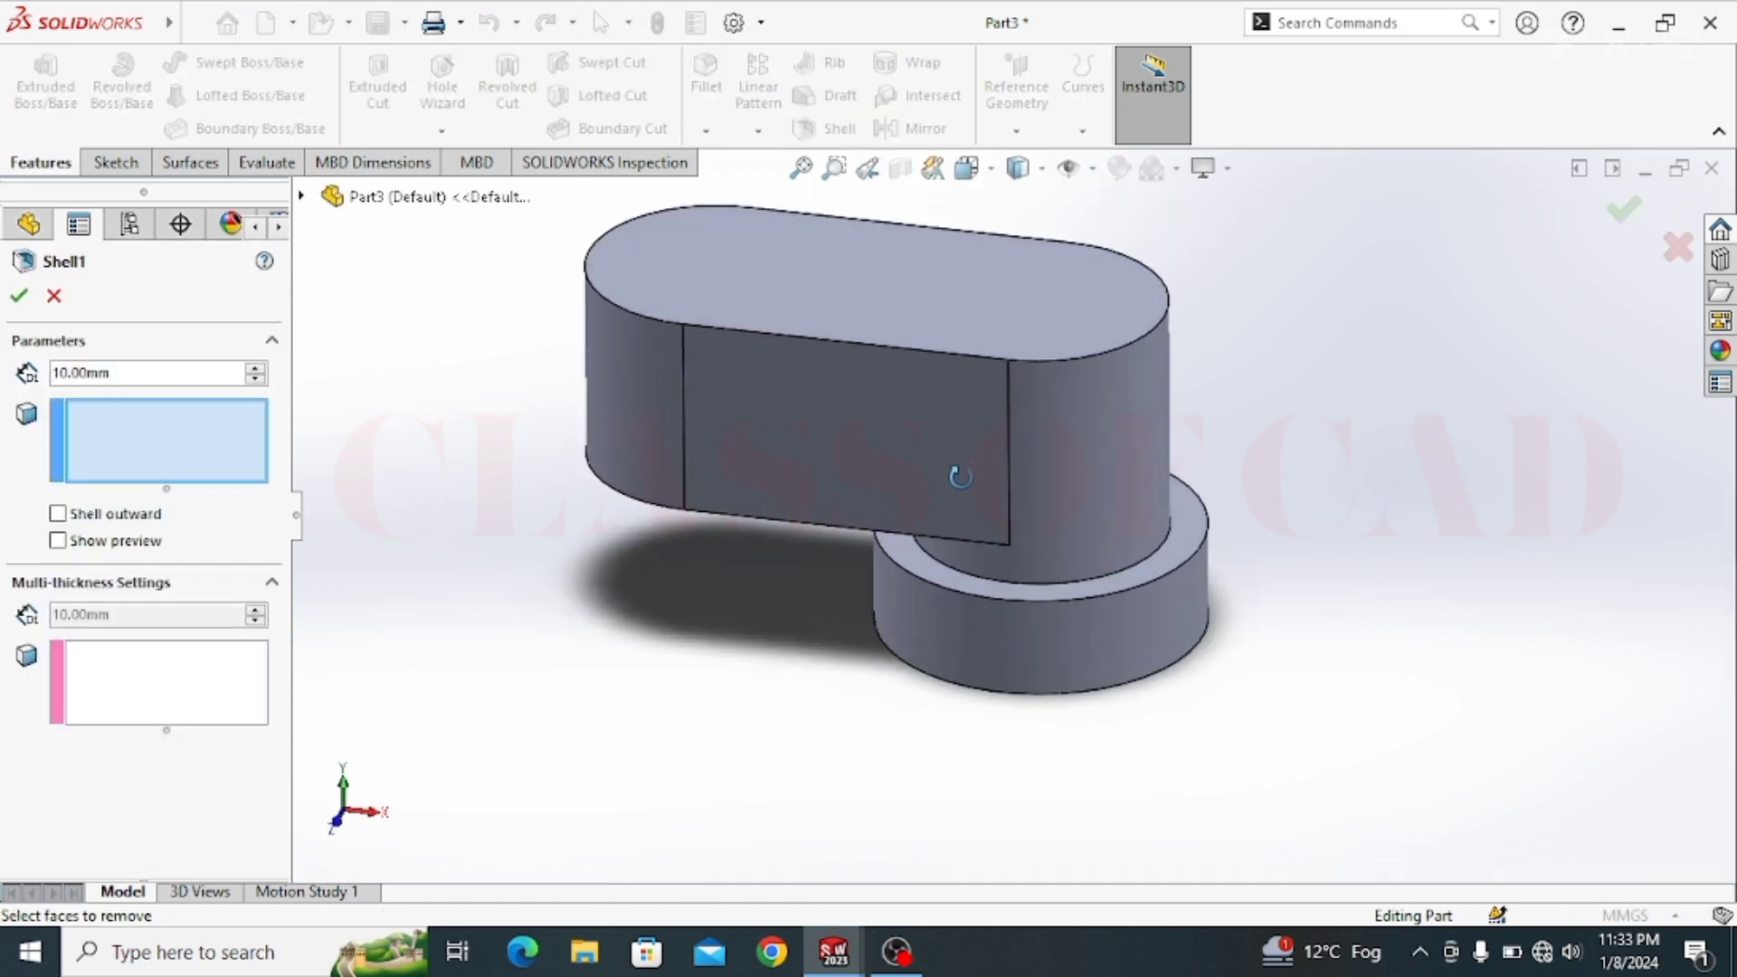
left_click(969, 299)
middle_click_drag(1155, 609, 1131, 344)
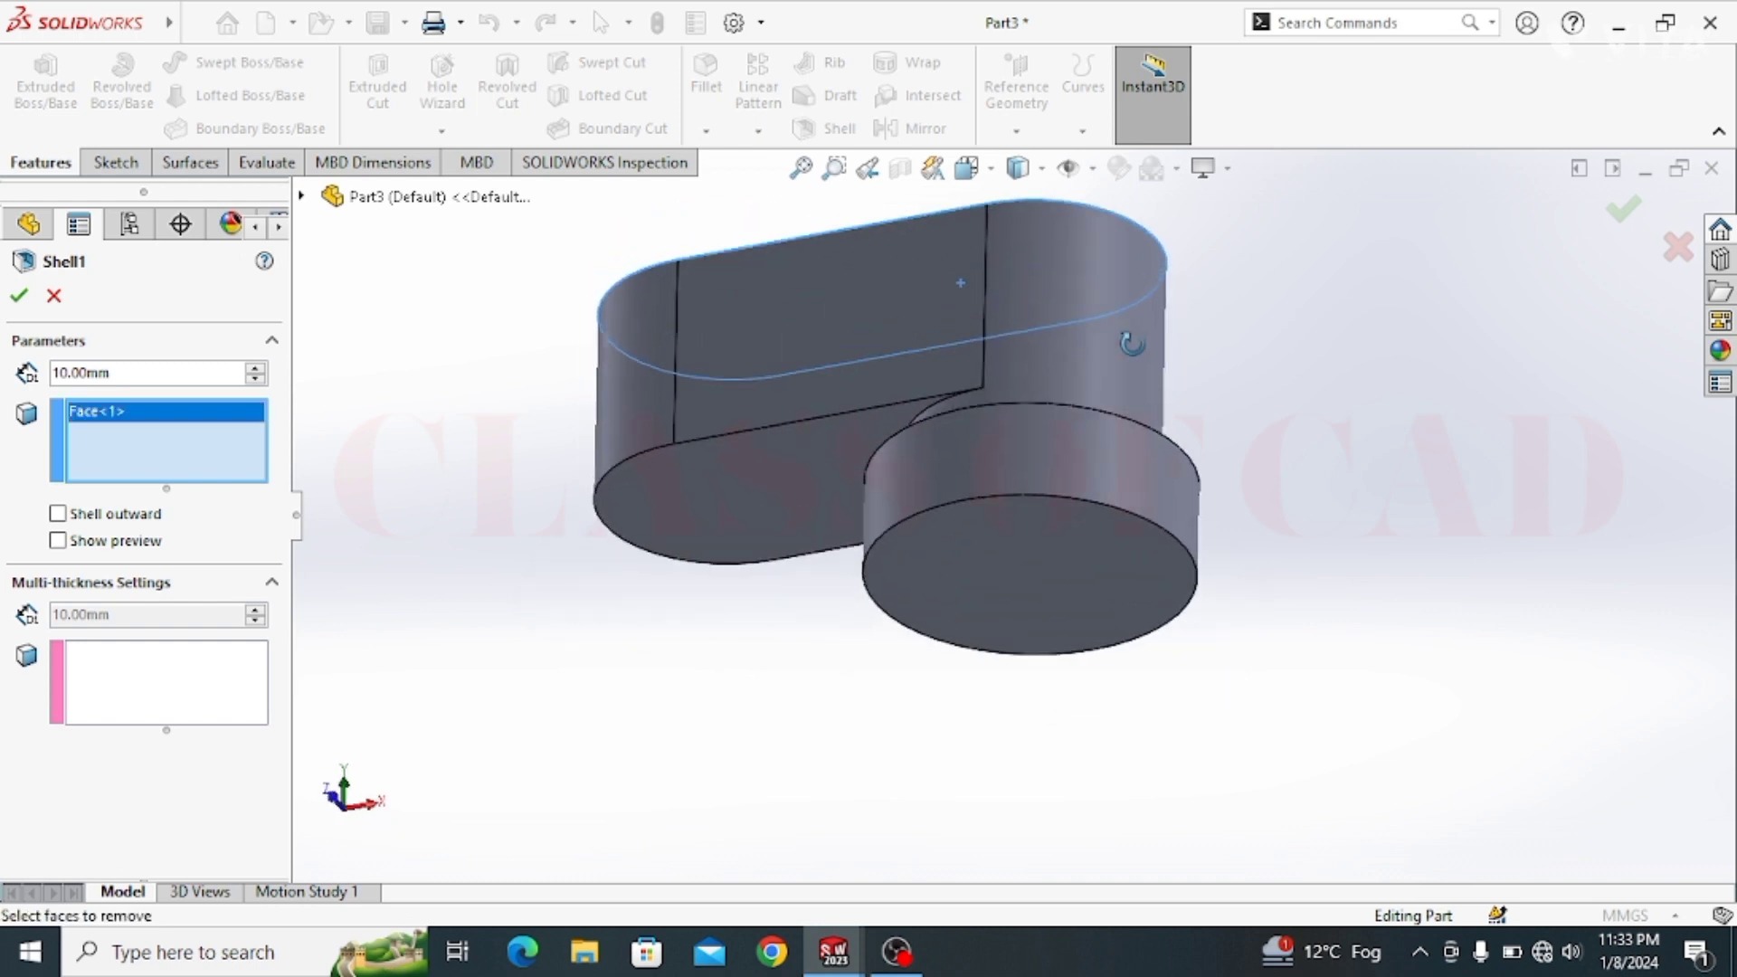
left_click(1098, 574)
middle_click_drag(1032, 399, 1040, 562)
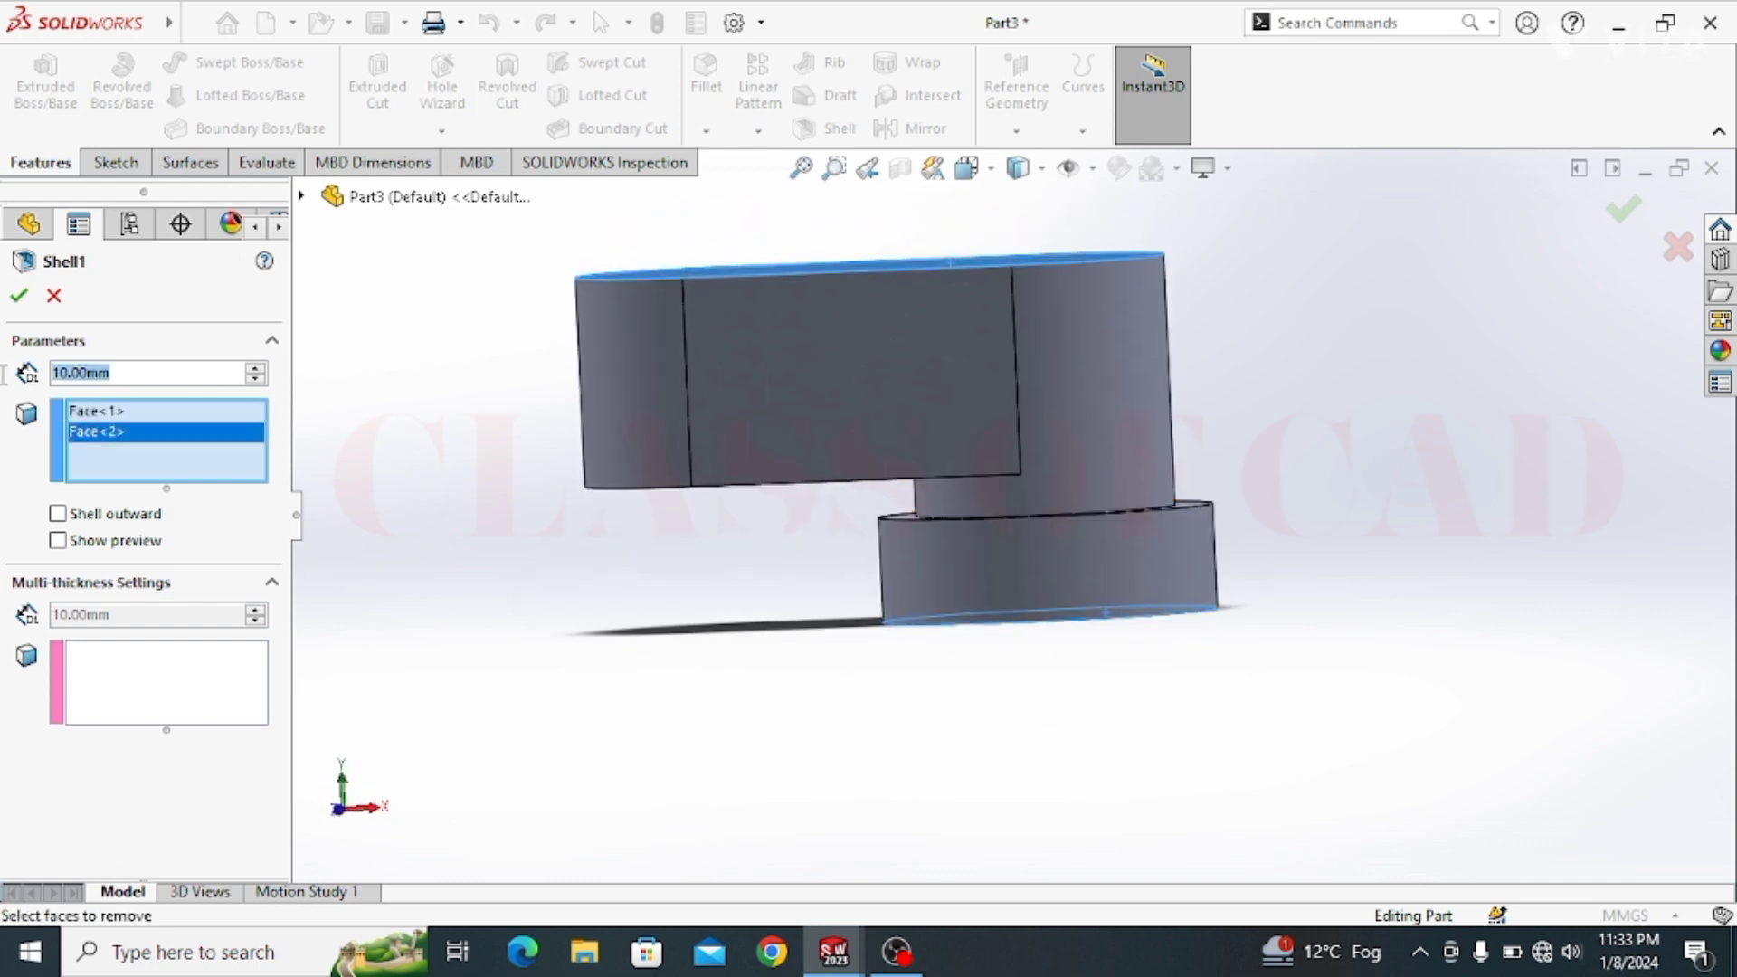
type("8")
key("Return")
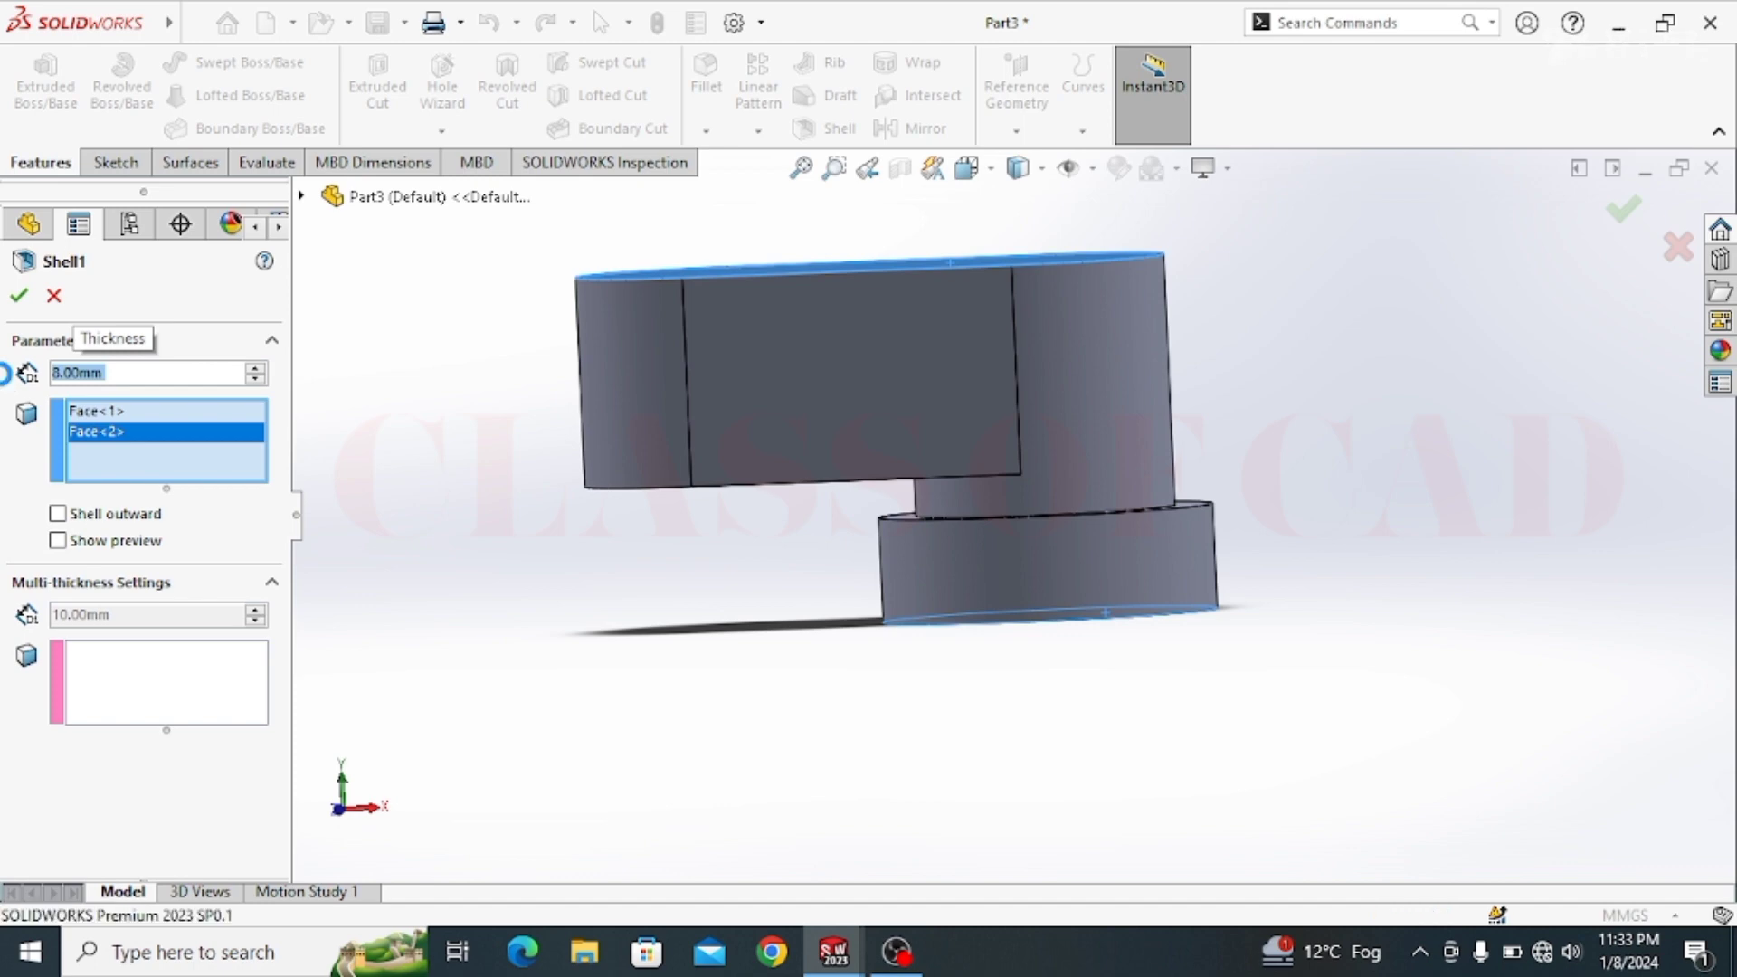
Step: Start a sketch on the slot body's top rim and convert its two inner straight edges and two inner end arcs into sketch entities
middle_click_drag(683, 495, 721, 648)
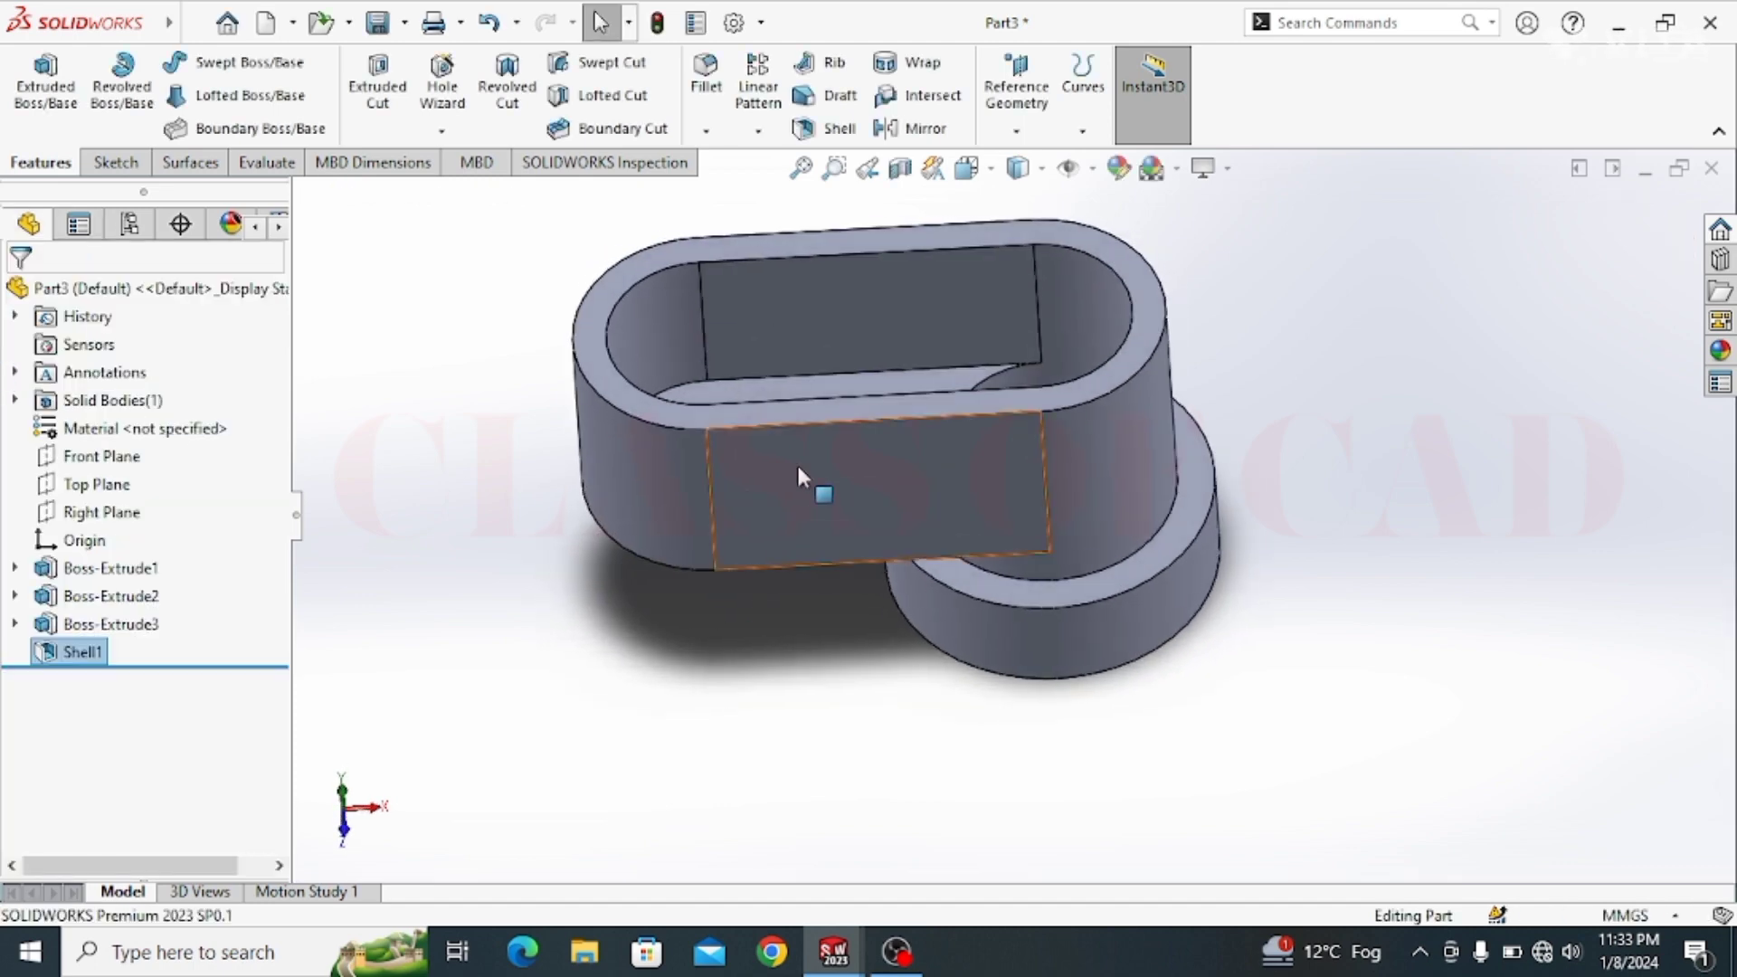
scroll(814, 434, "down", 2)
middle_click_drag(1017, 375, 1123, 480)
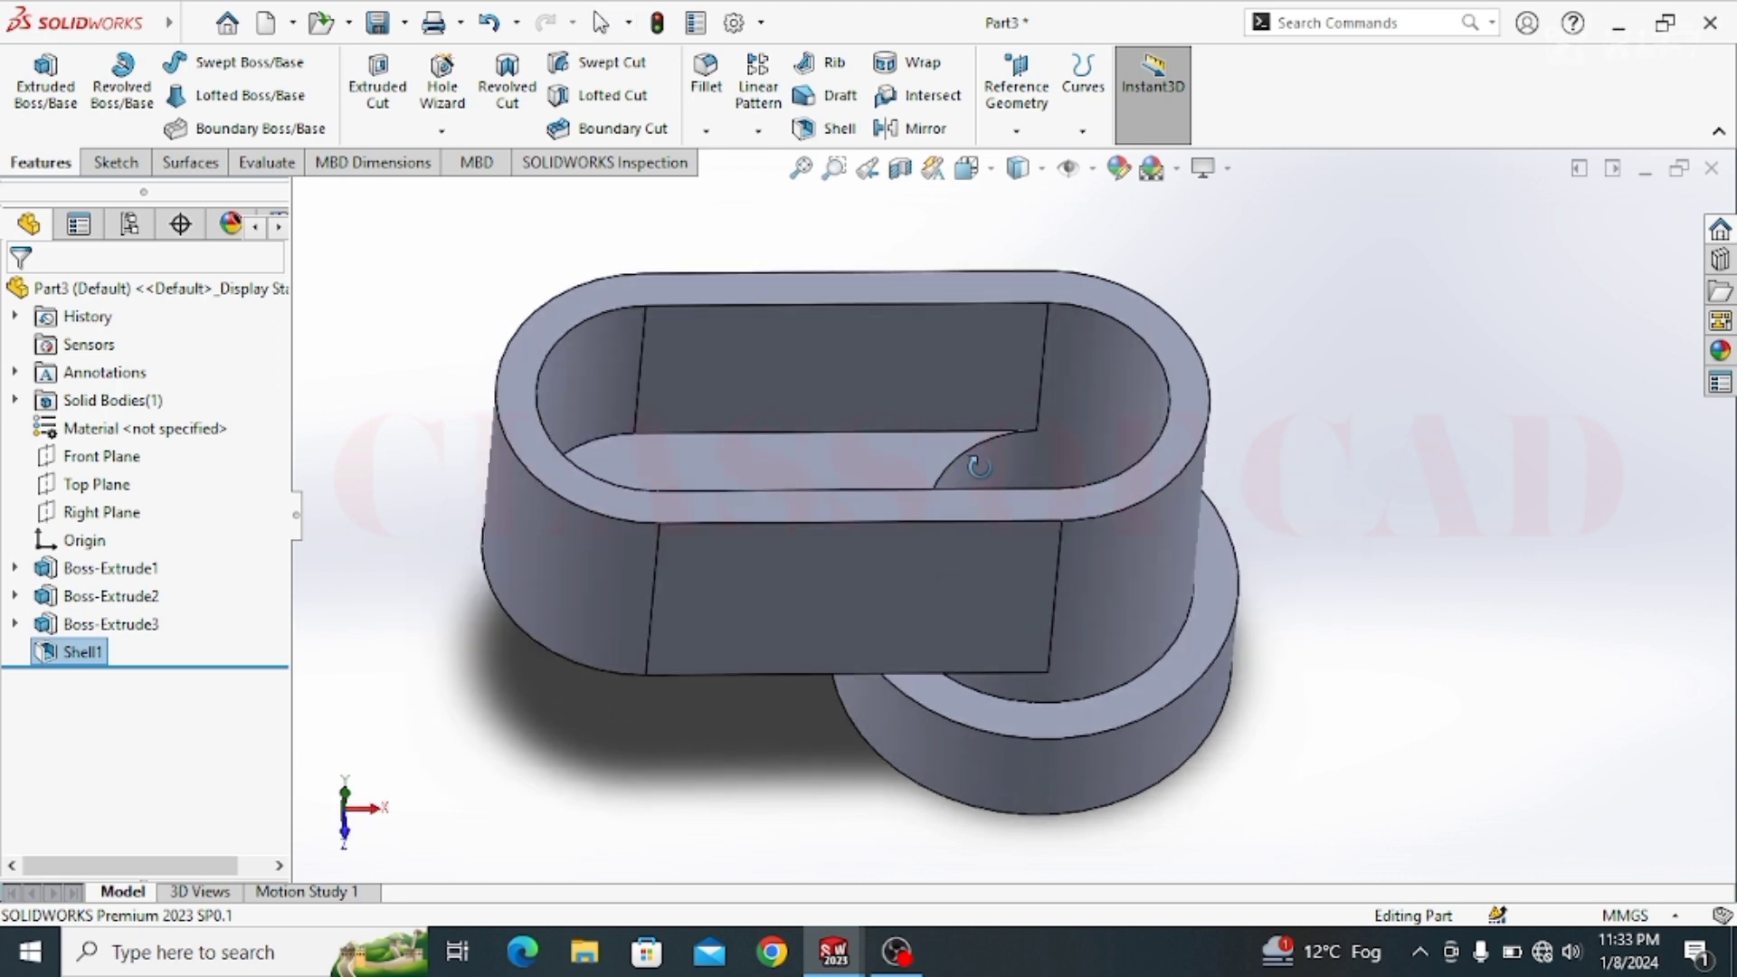
left_click(1186, 424)
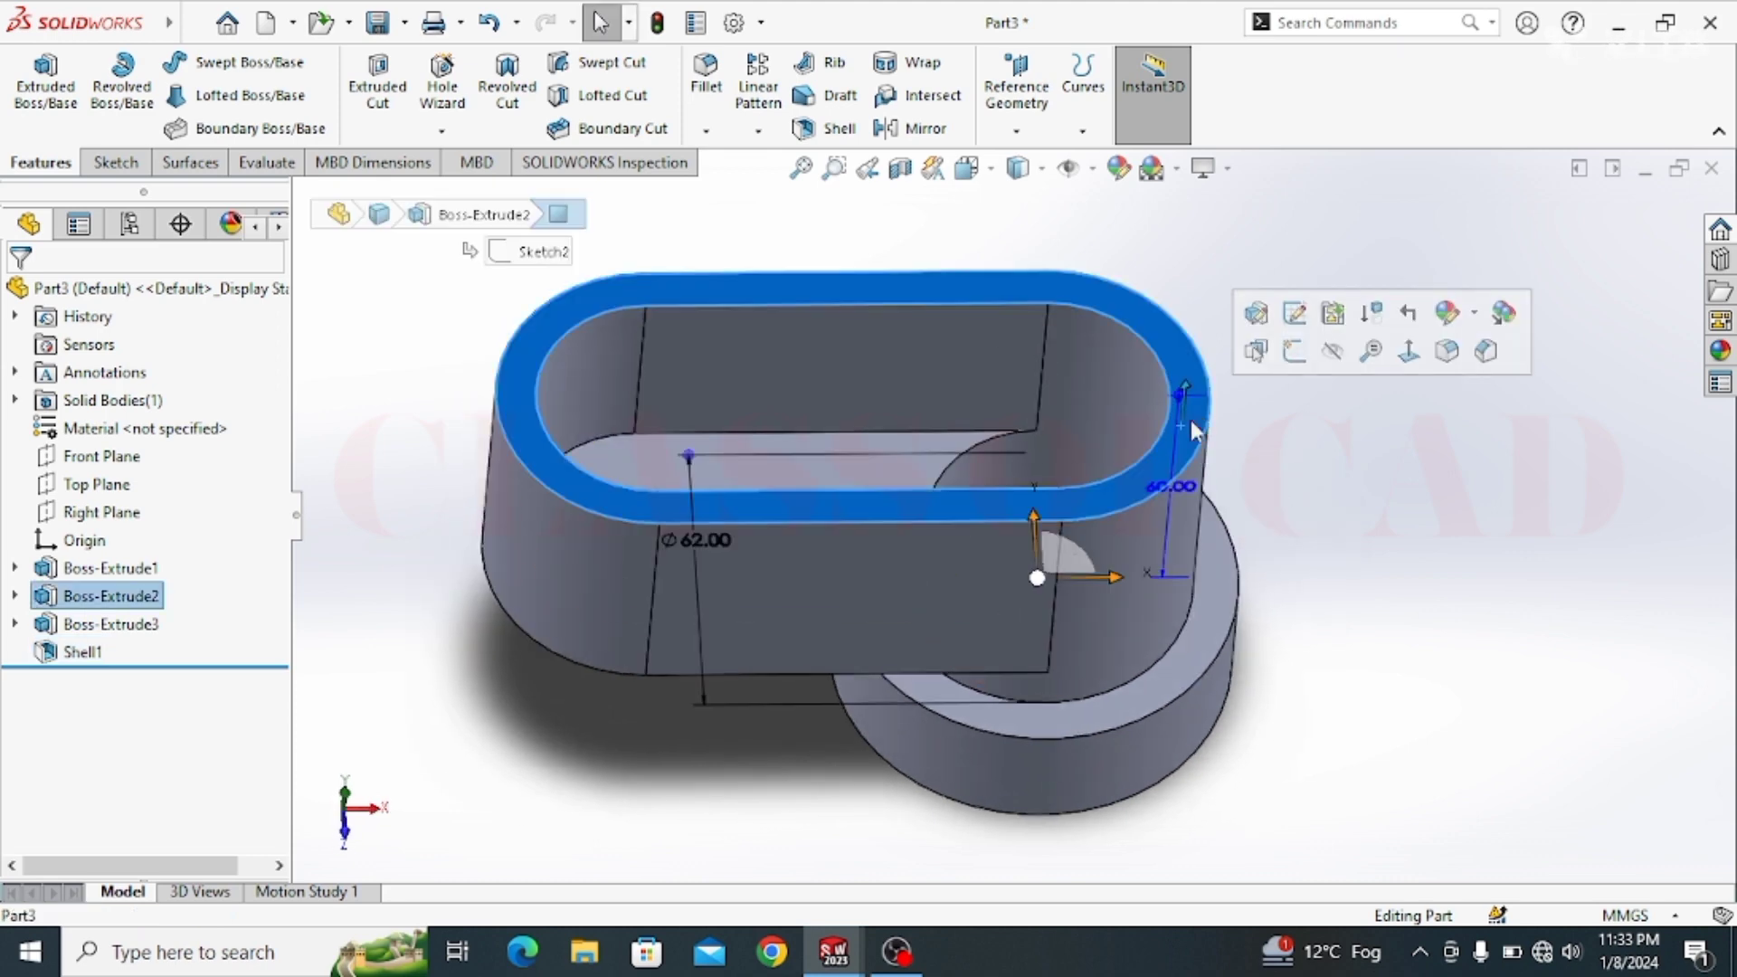
left_click(1304, 362)
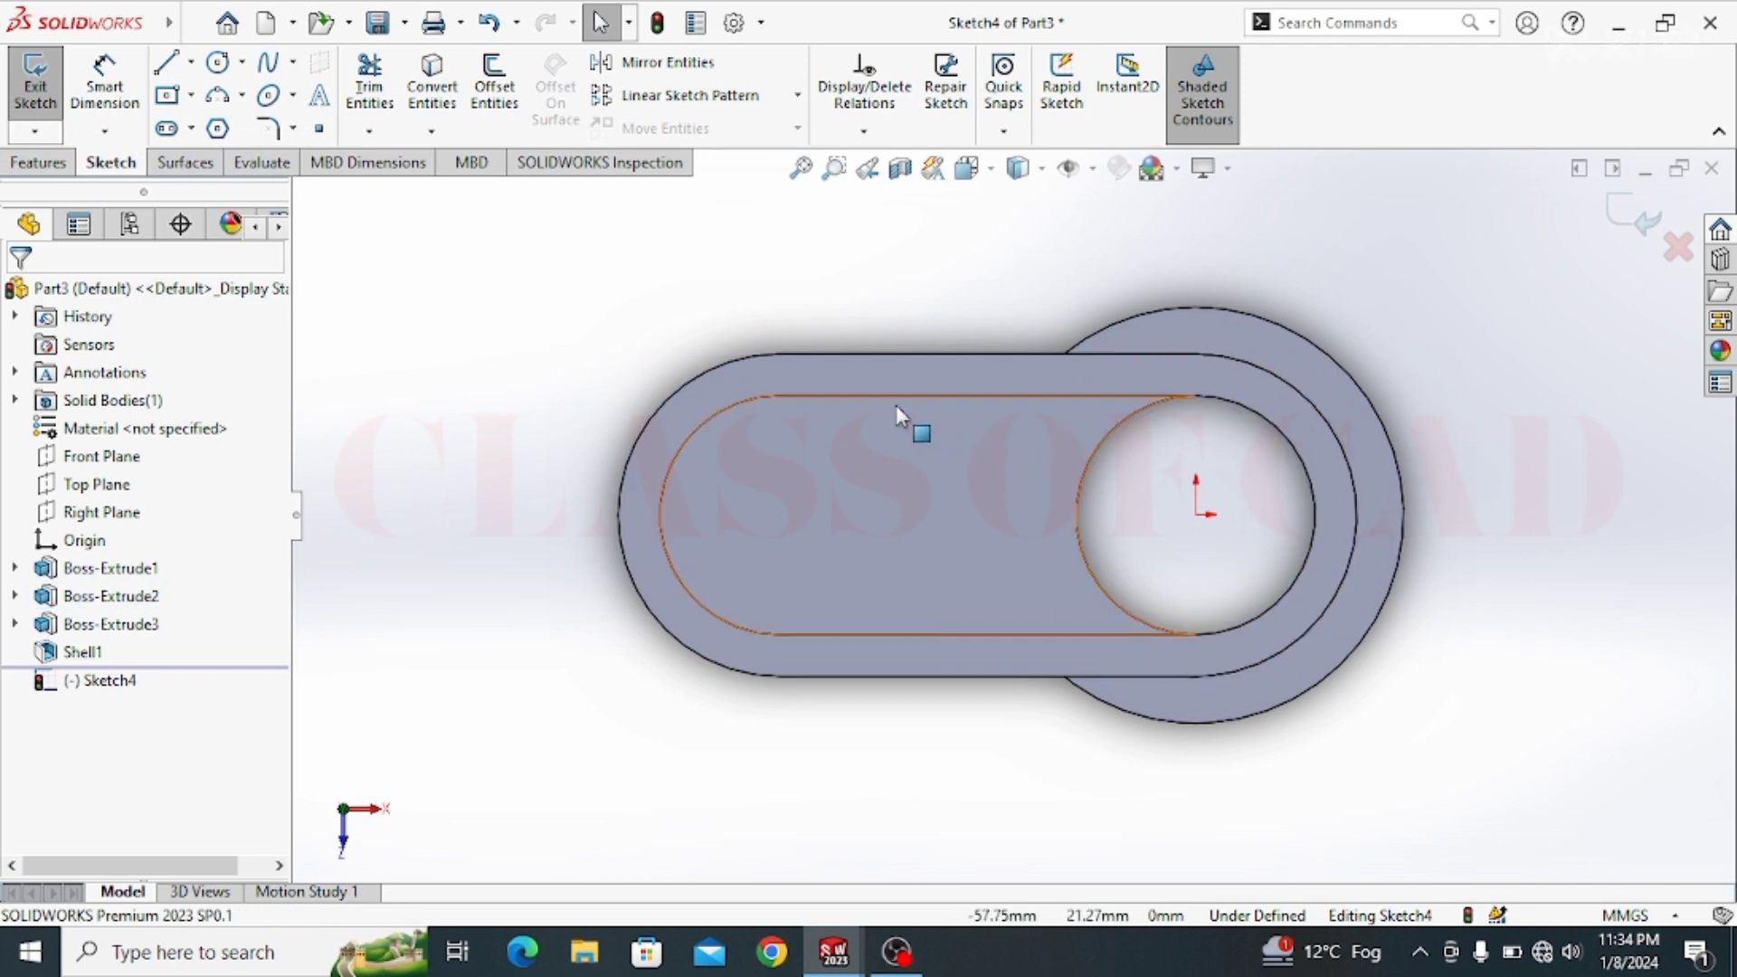
left_click(873, 395)
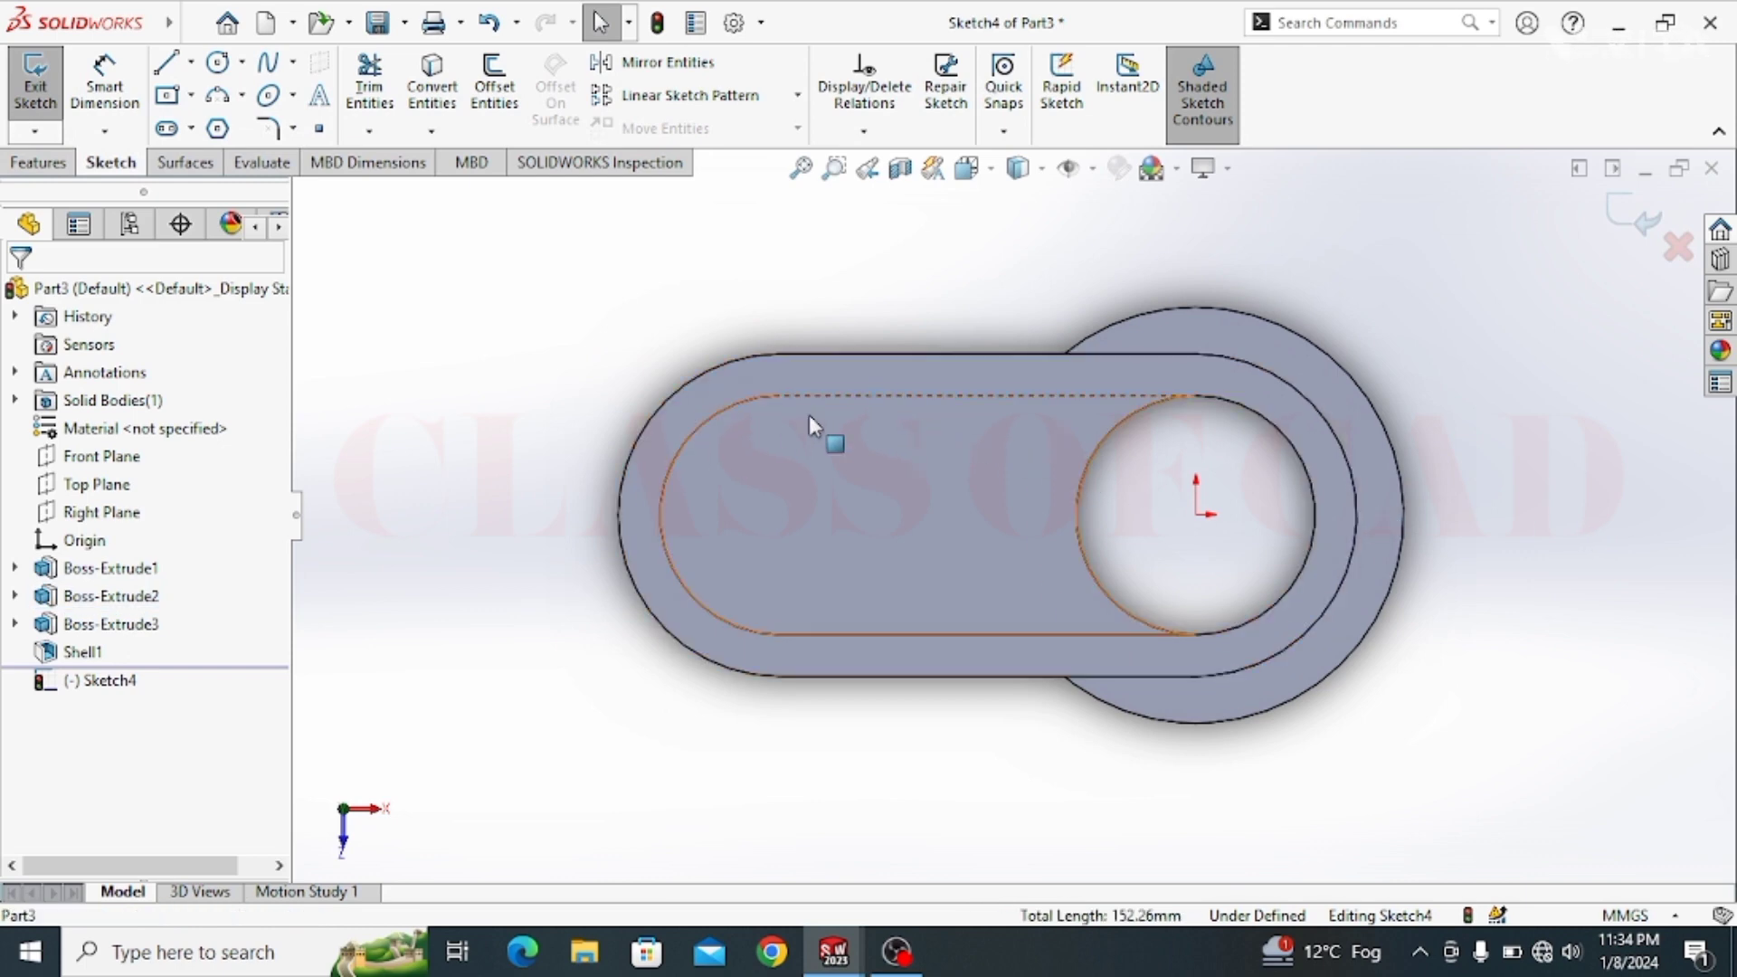
left_click(858, 633, "ctrl")
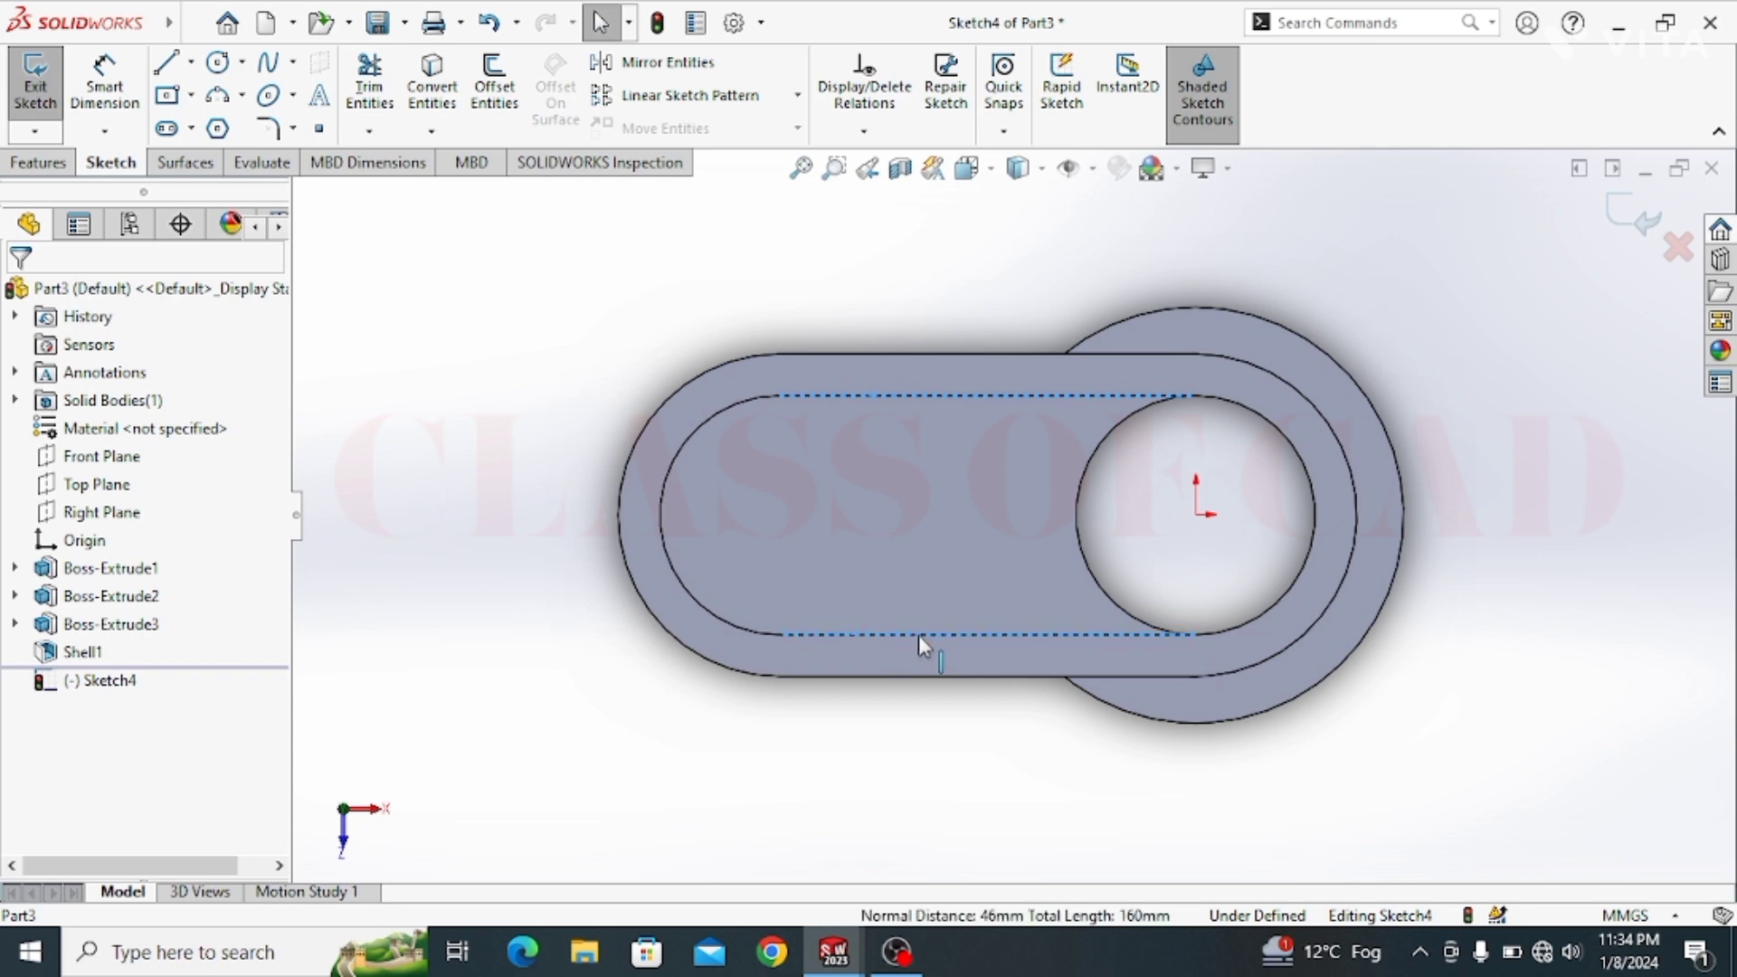
left_click(741, 626, "ctrl")
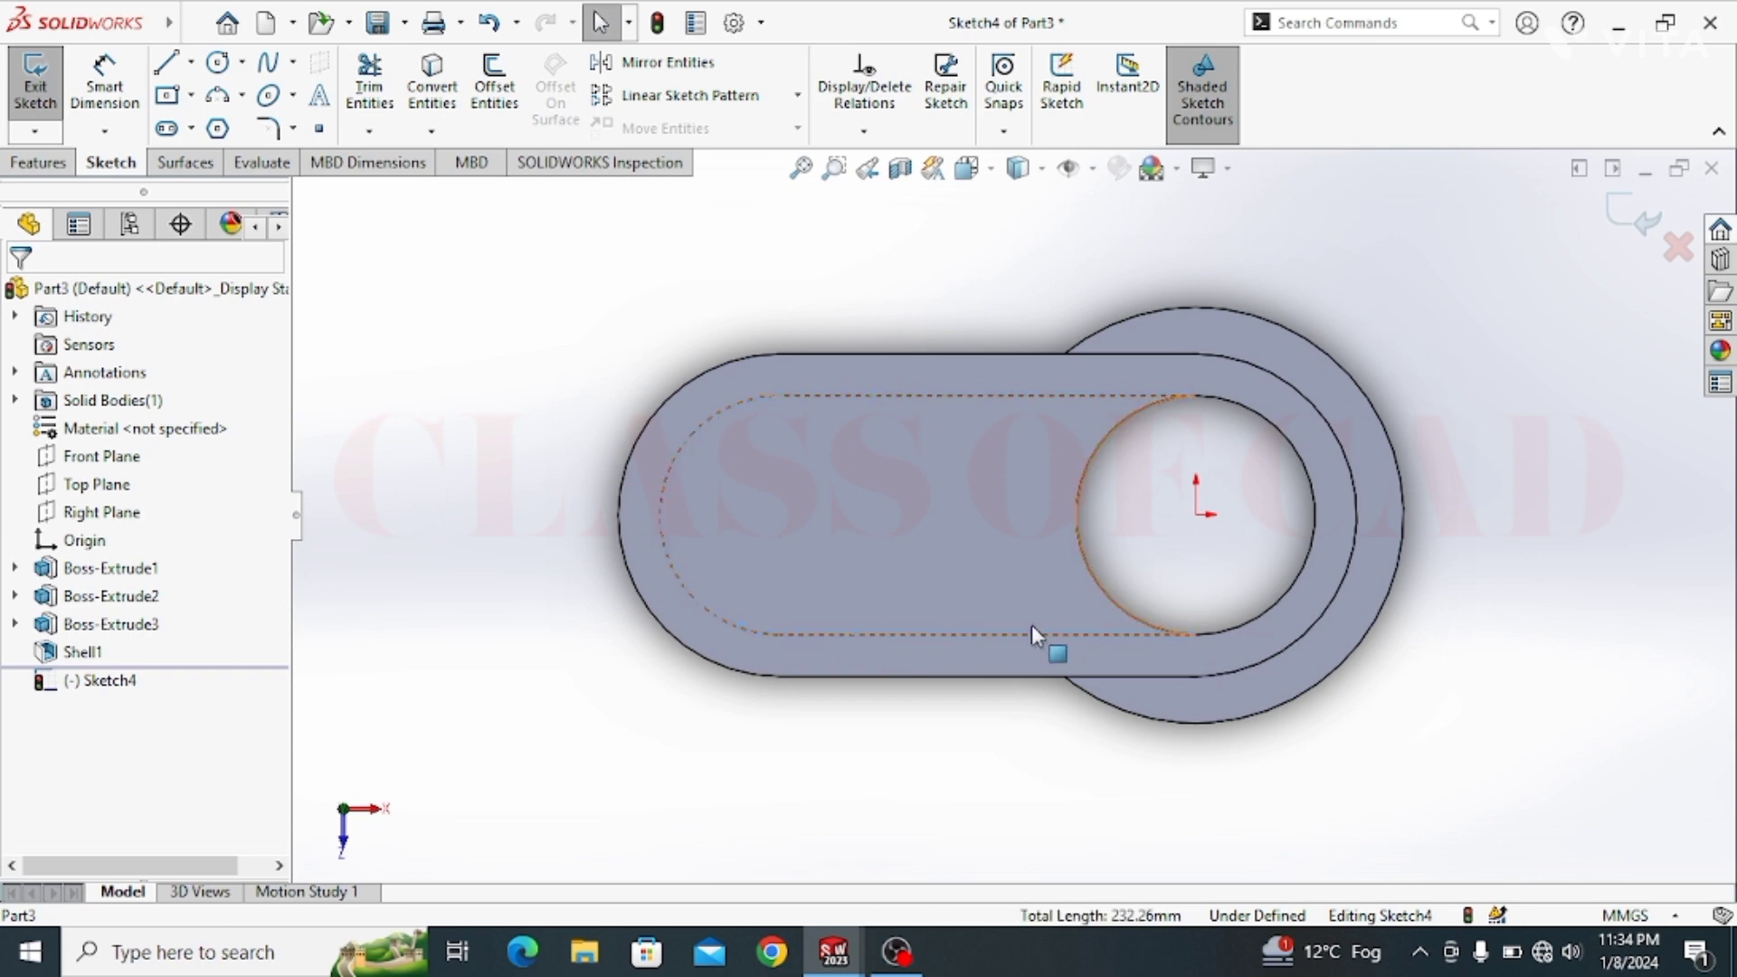
left_click(1234, 630, "ctrl")
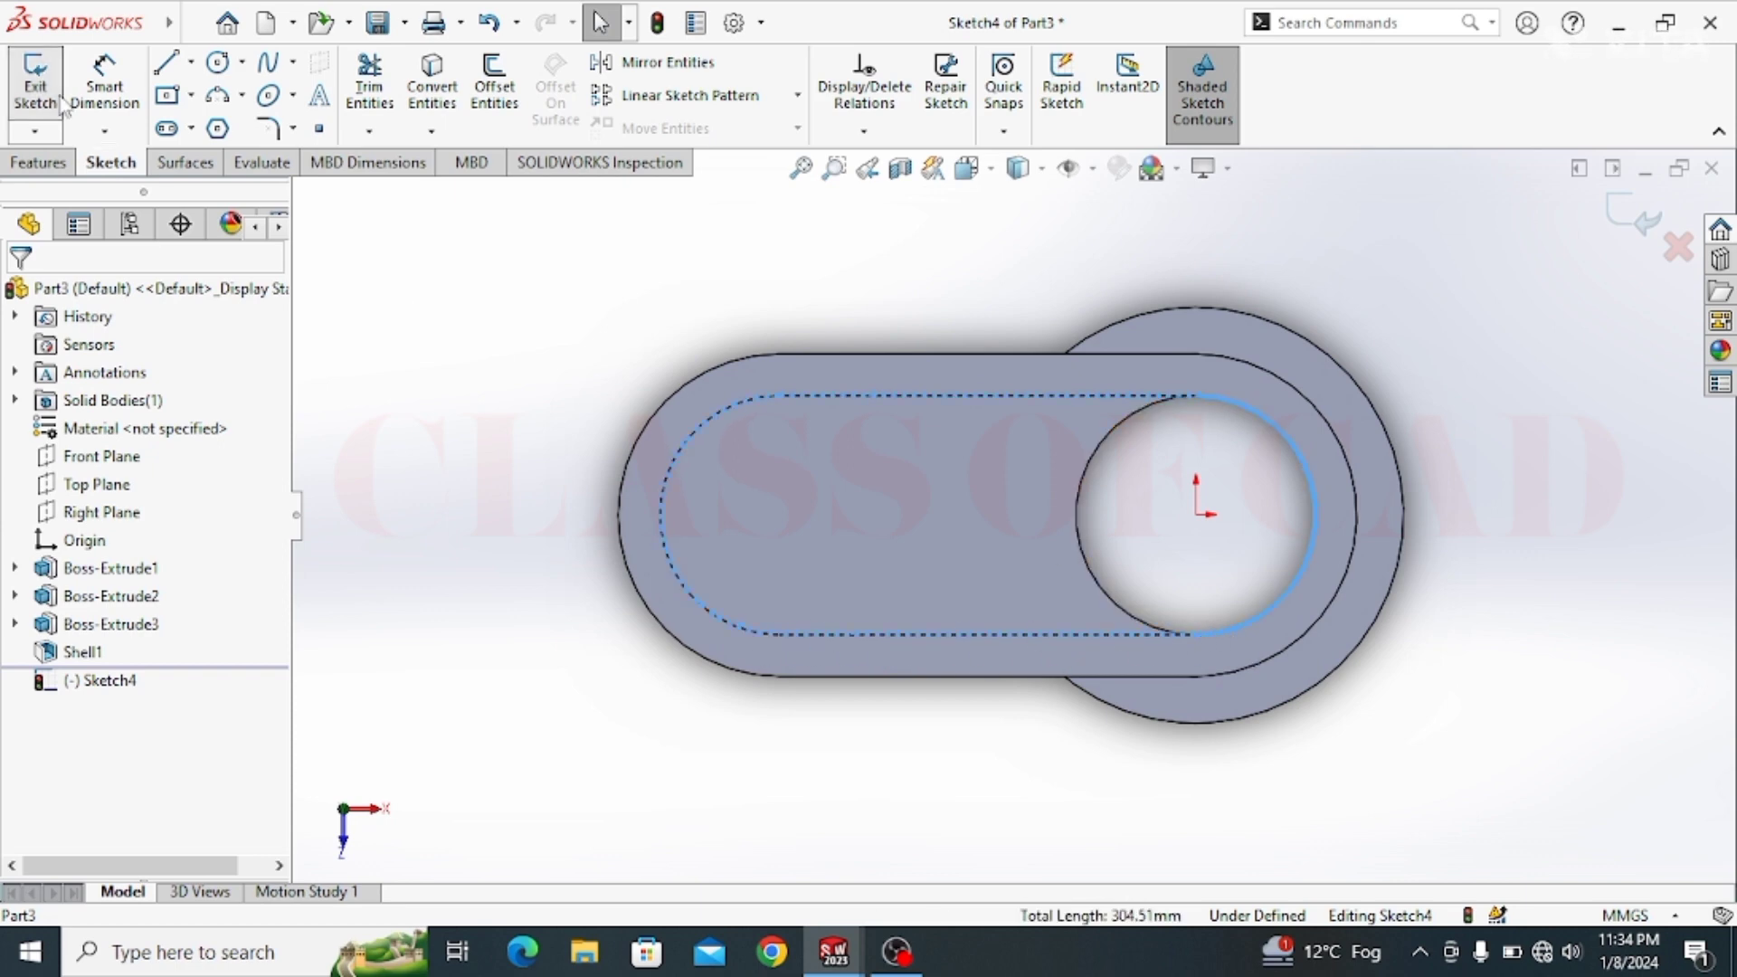
left_click(435, 90)
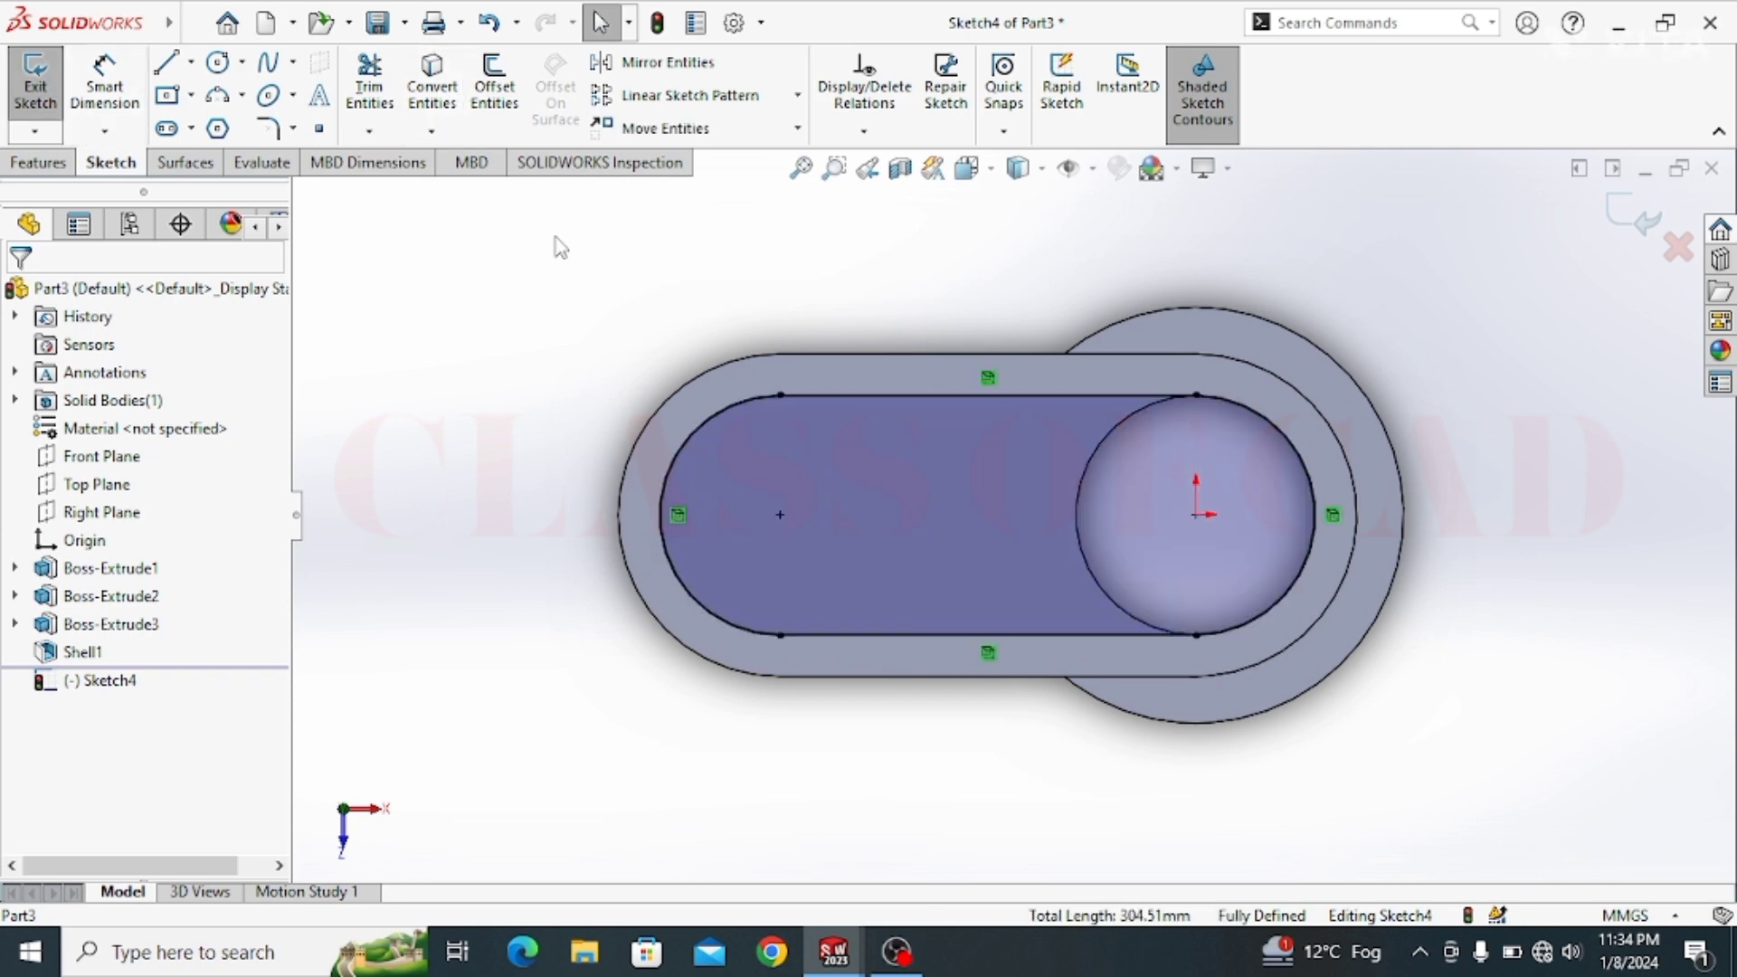
Step: Sketch a vertical centerline joining the midpoints of the inner slot outline's two straight edges
left_click(192, 62)
left_click(222, 124)
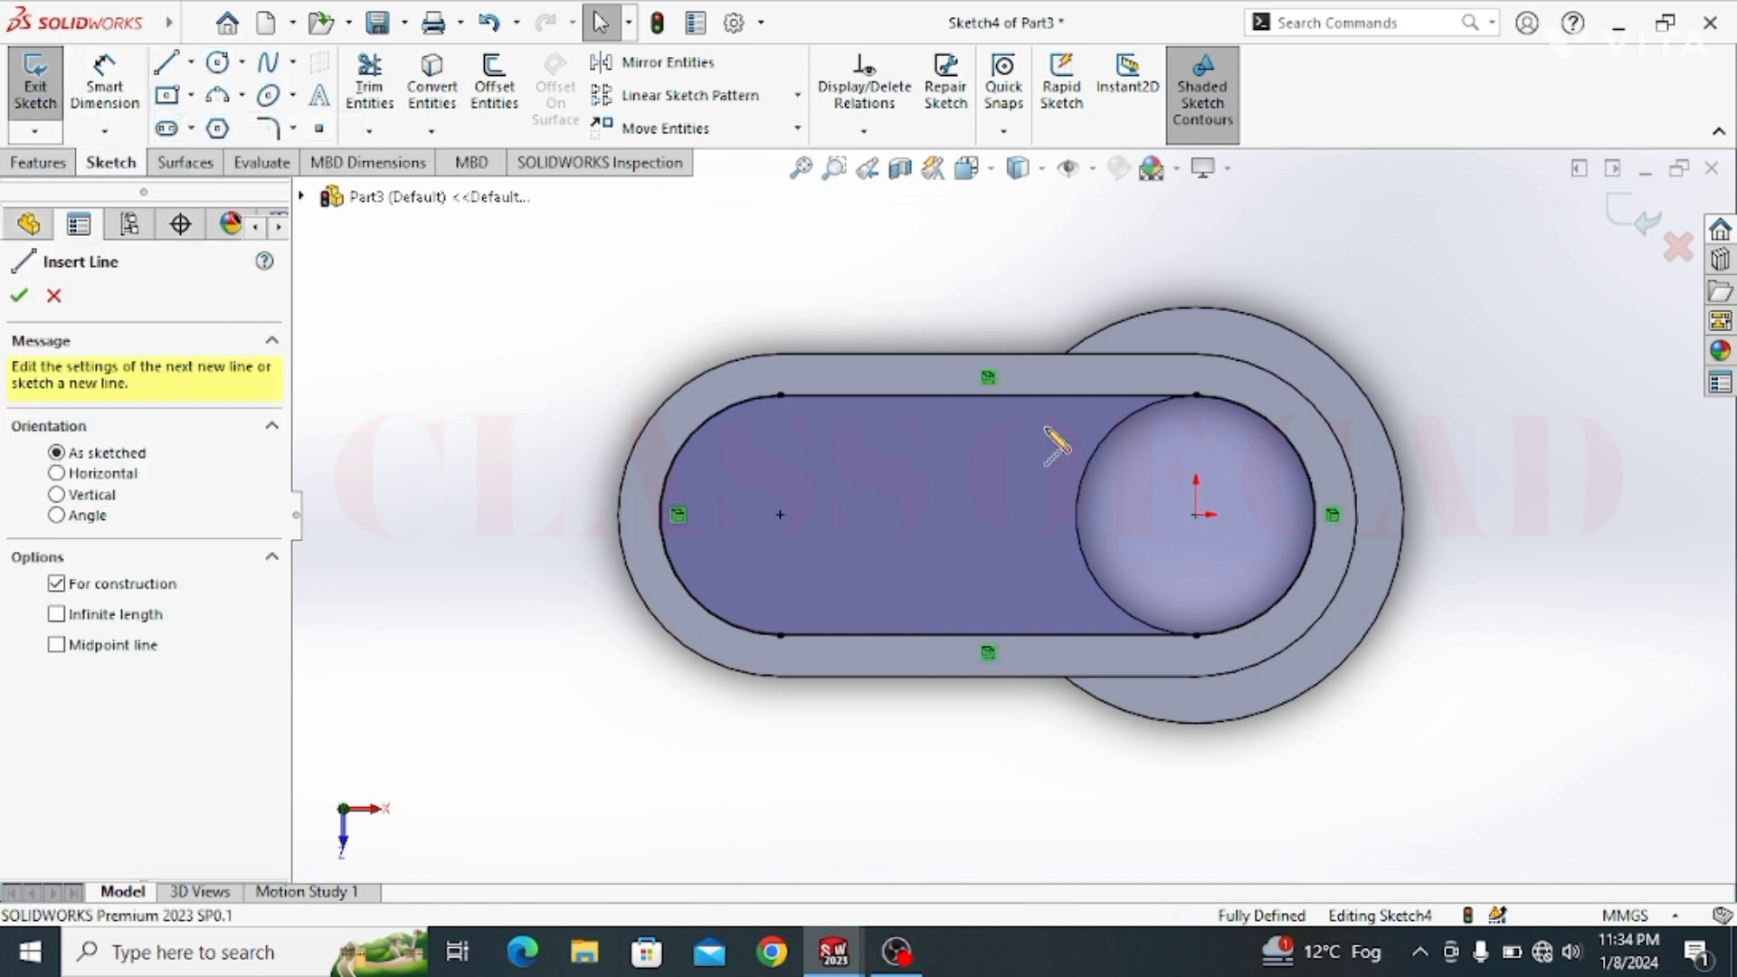
left_click(988, 395)
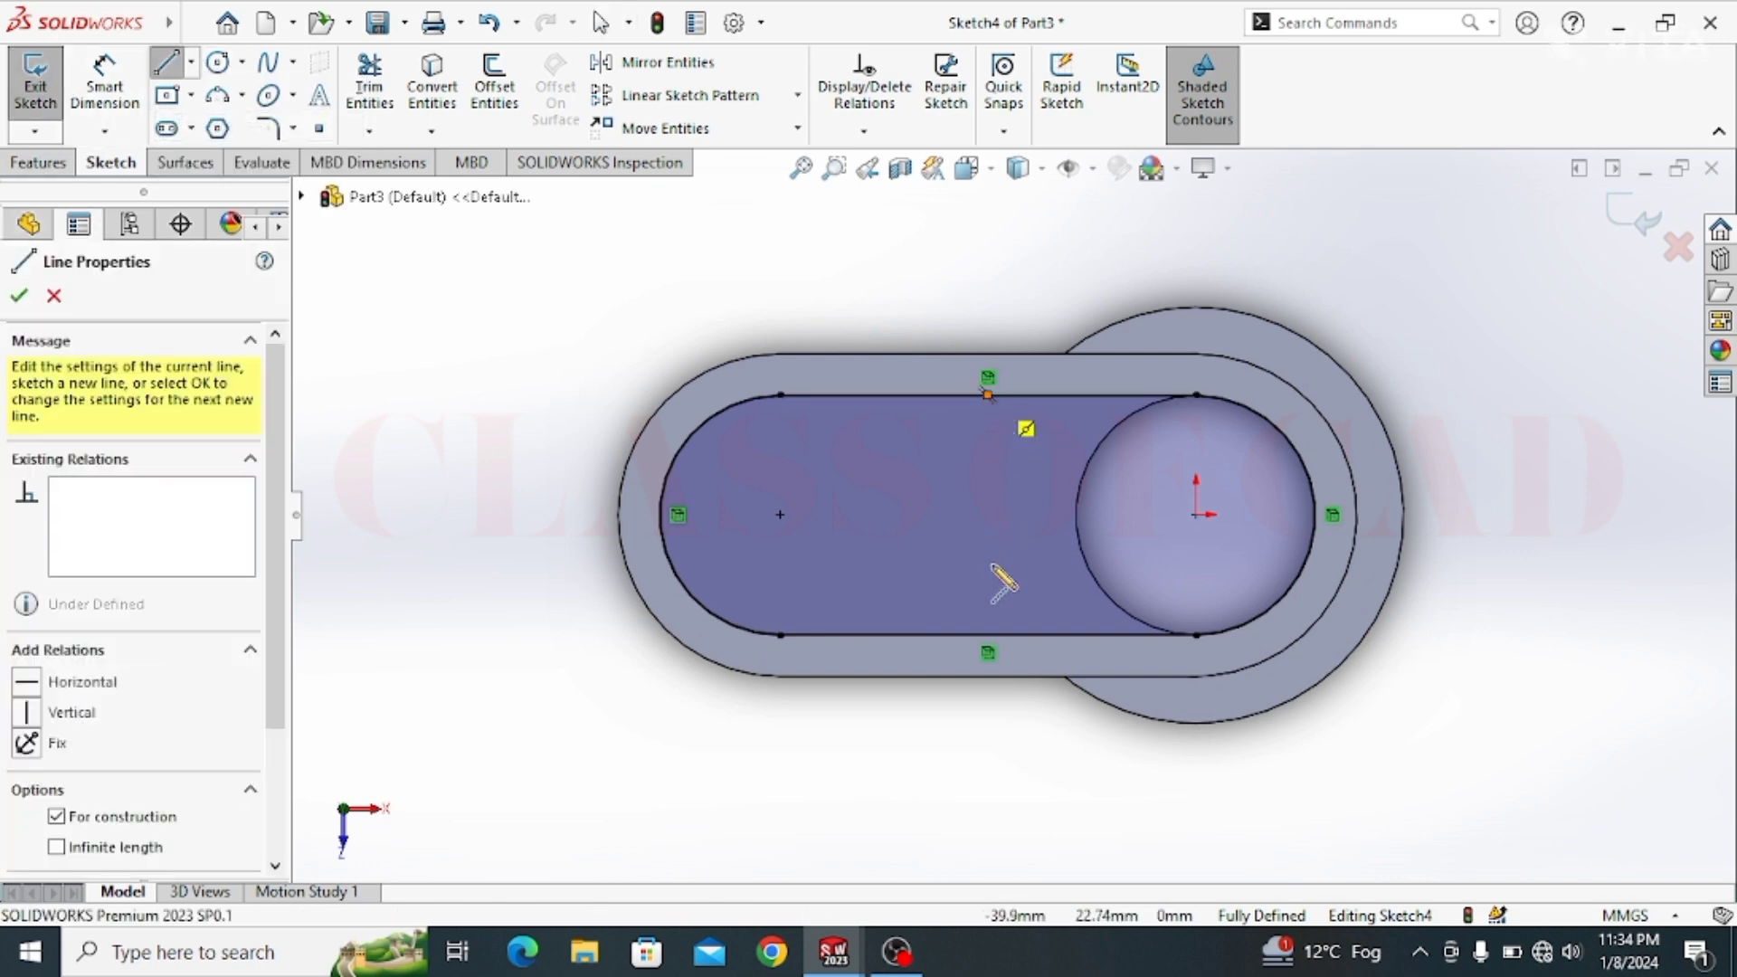
left_click(988, 635)
key("Escape")
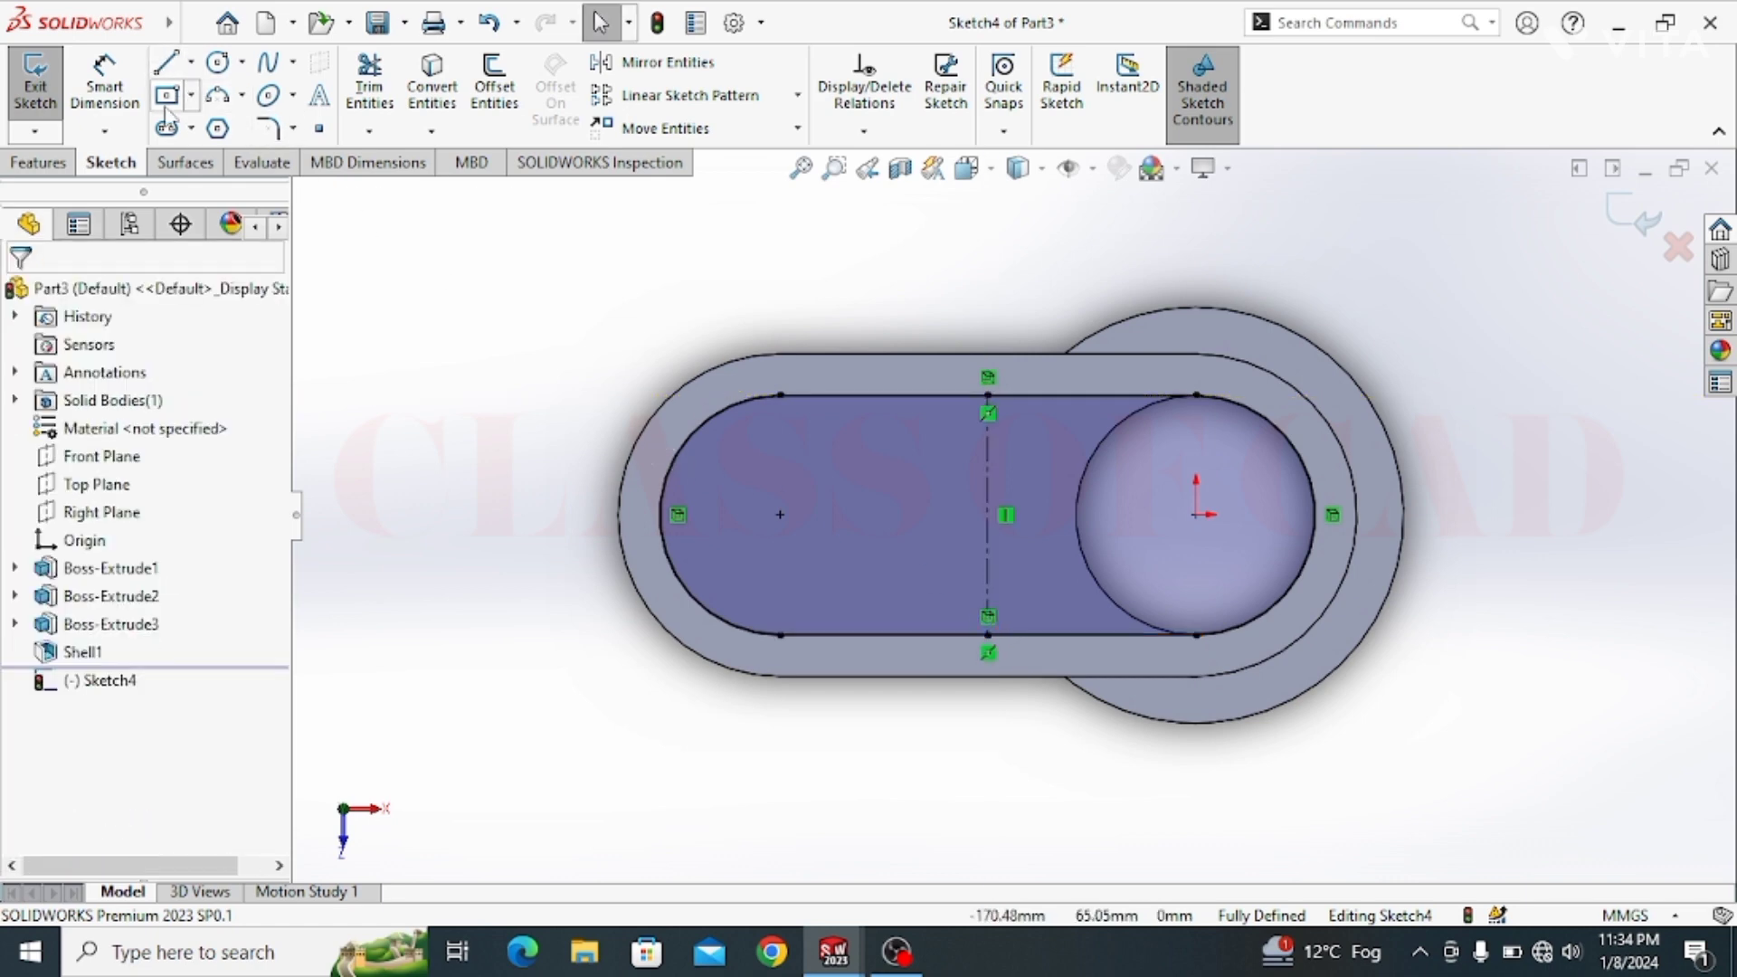
Step: Sketch a center rectangle about 167 mm wide and 78 mm high around the slot body, centred on the centerline's midpoint
left_click(191, 94)
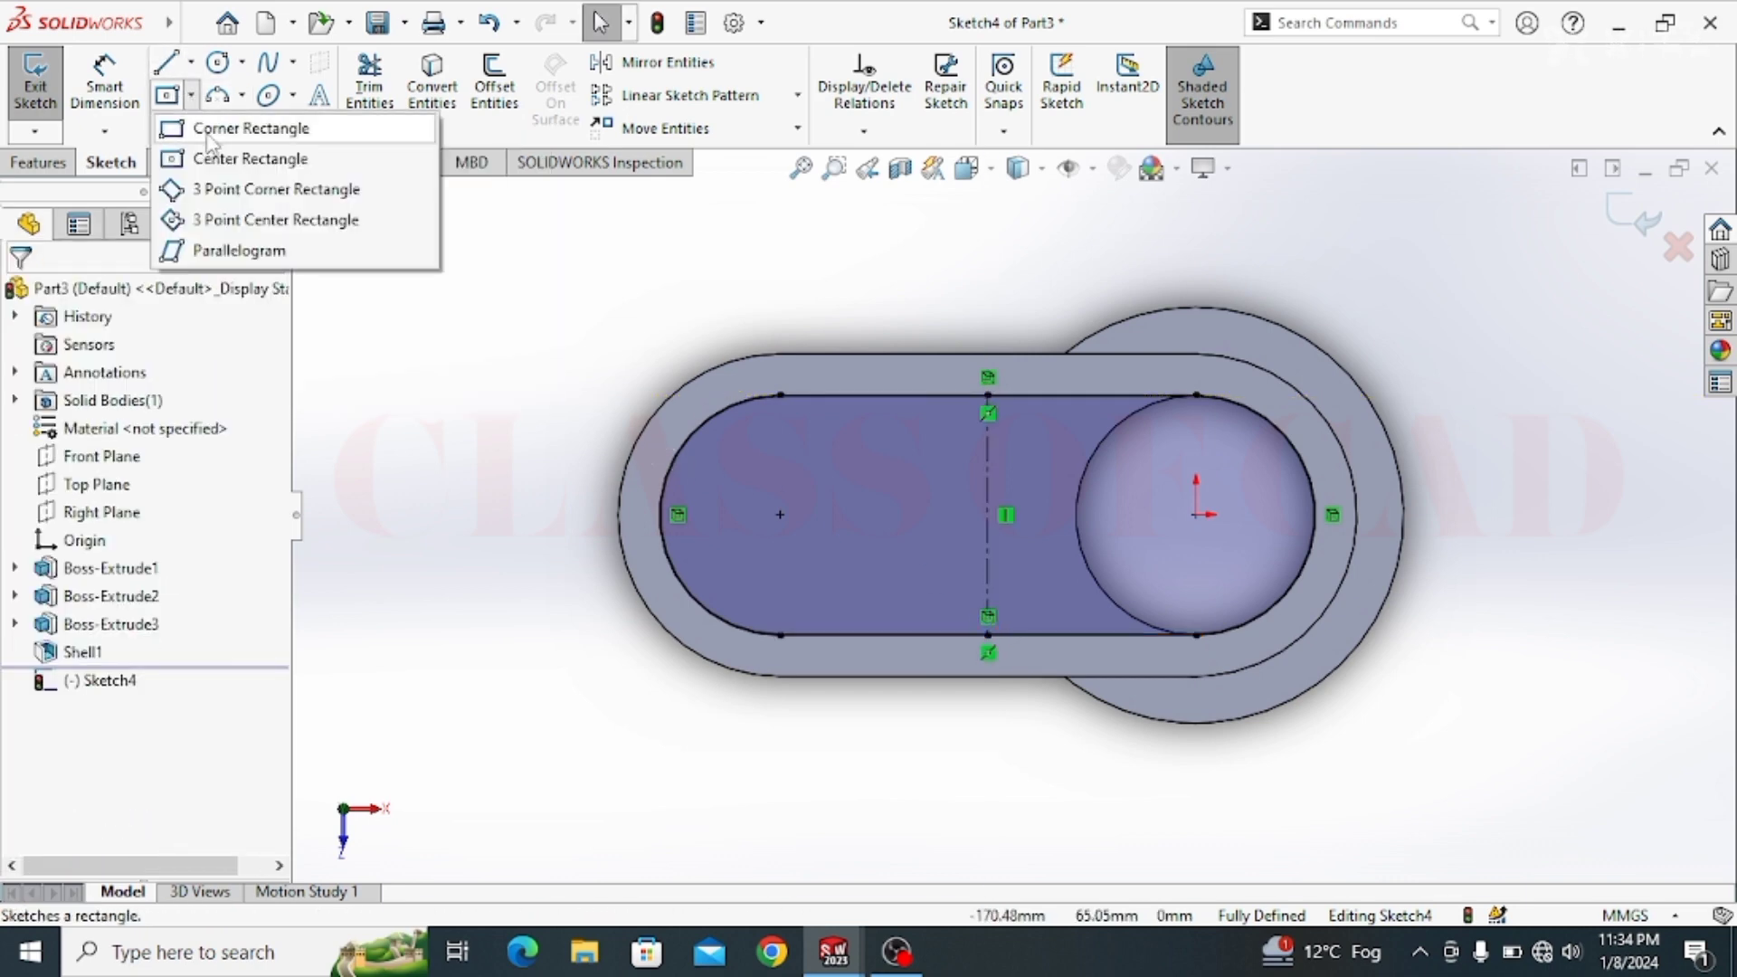
left_click(217, 159)
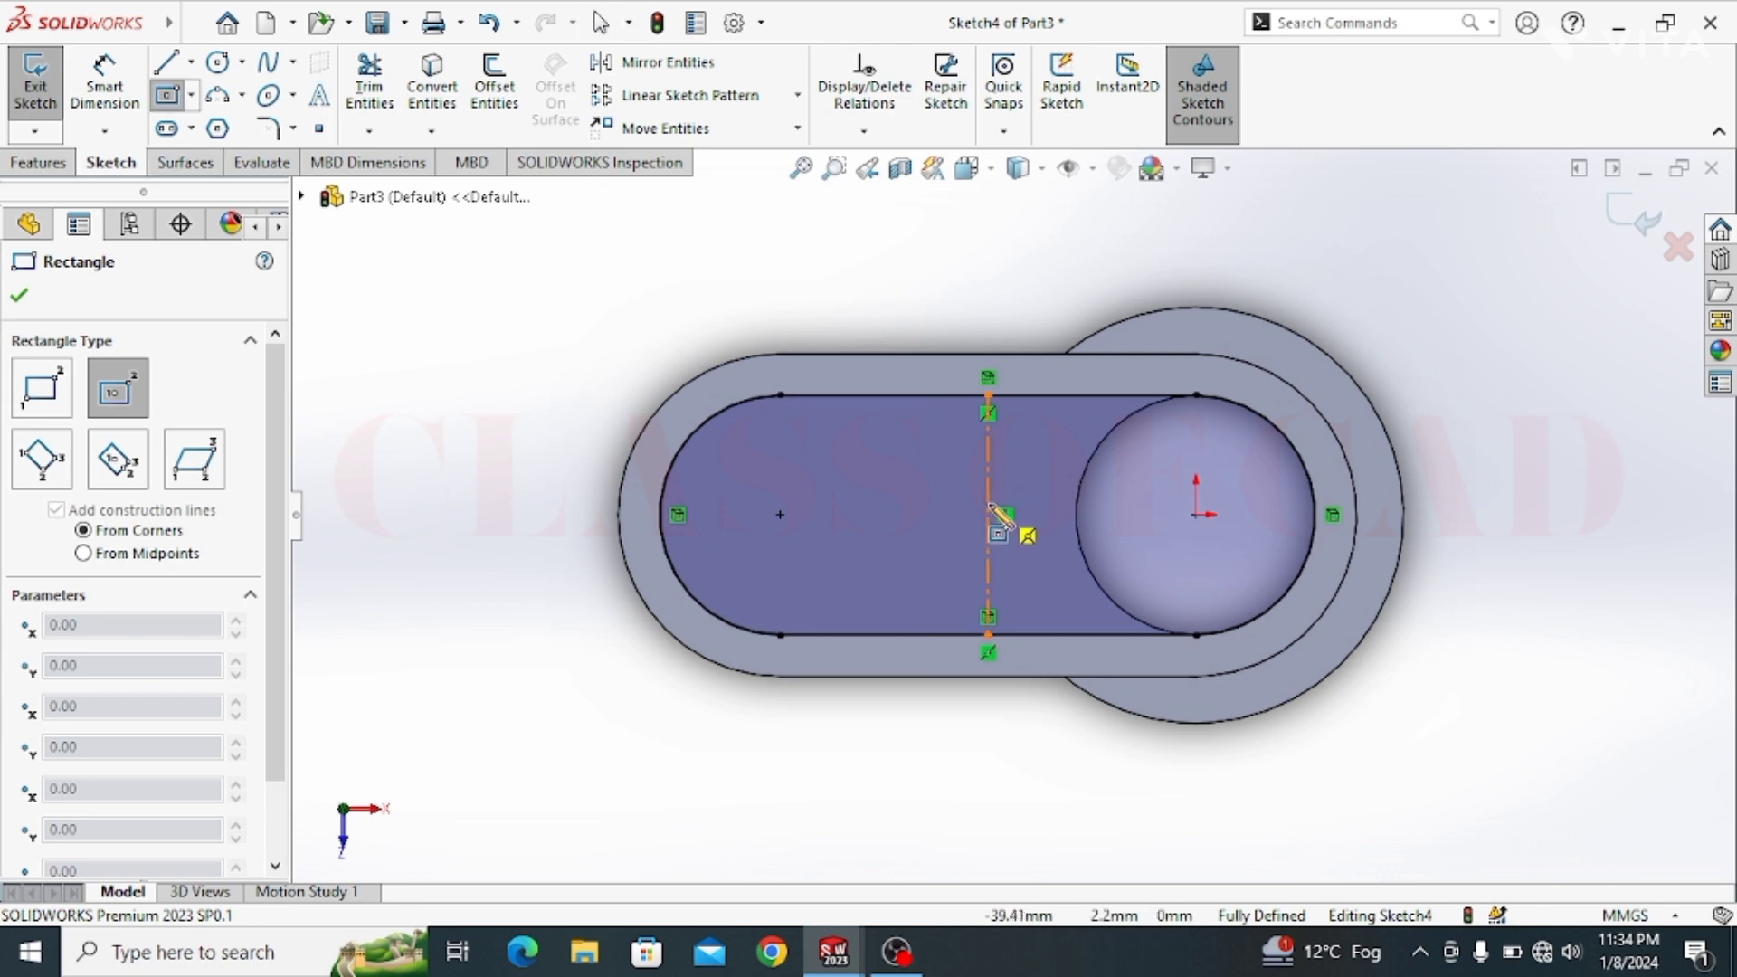
left_click(988, 515)
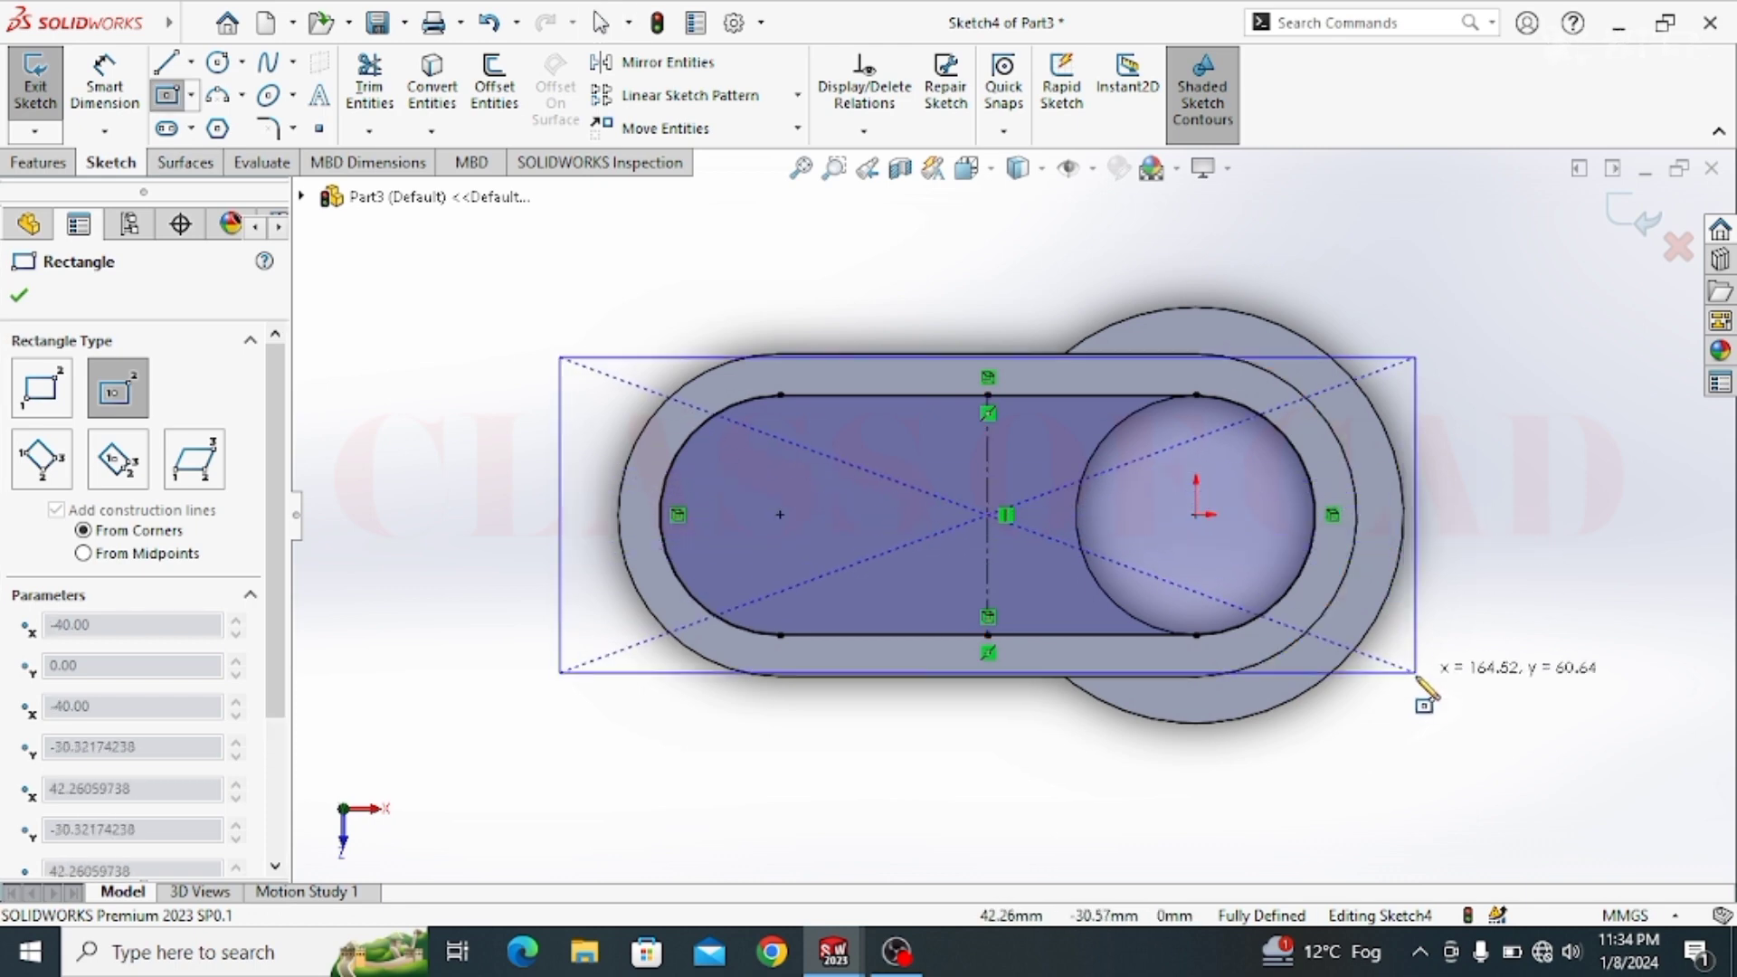
left_click(1424, 718)
key("Escape")
Step: Dimension the distance from the vertical centerline to the rectangle's left edge and set it to 85 mm
left_click(127, 84)
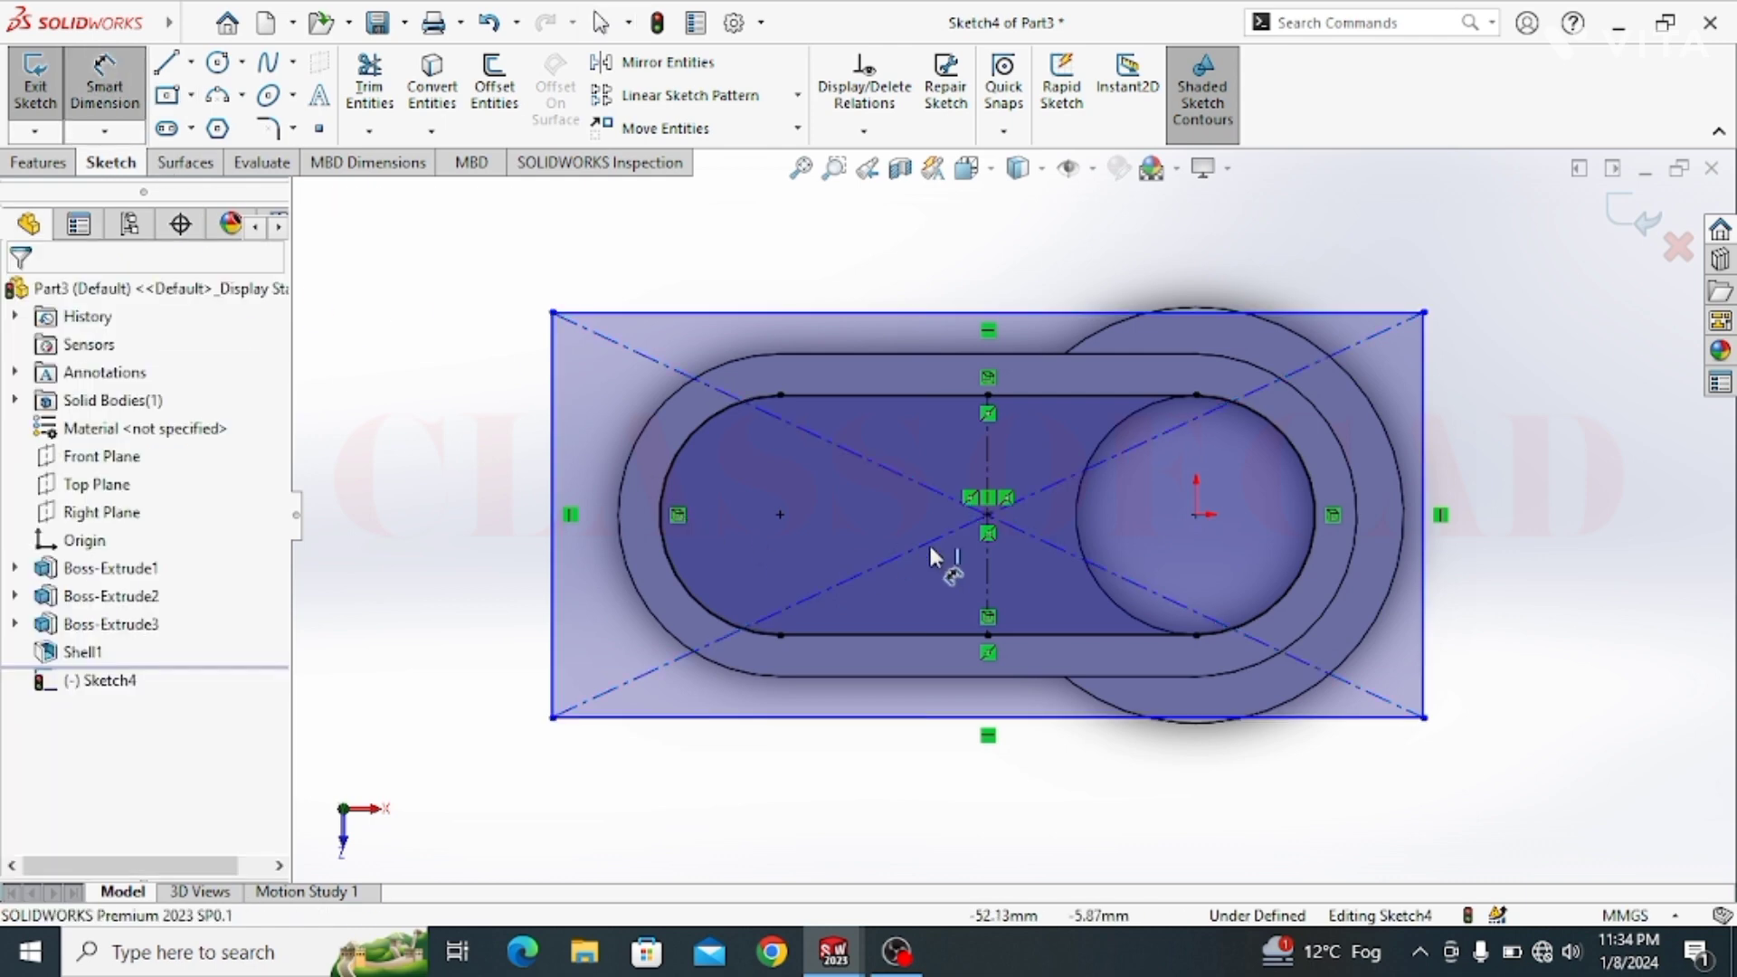
left_click(986, 565)
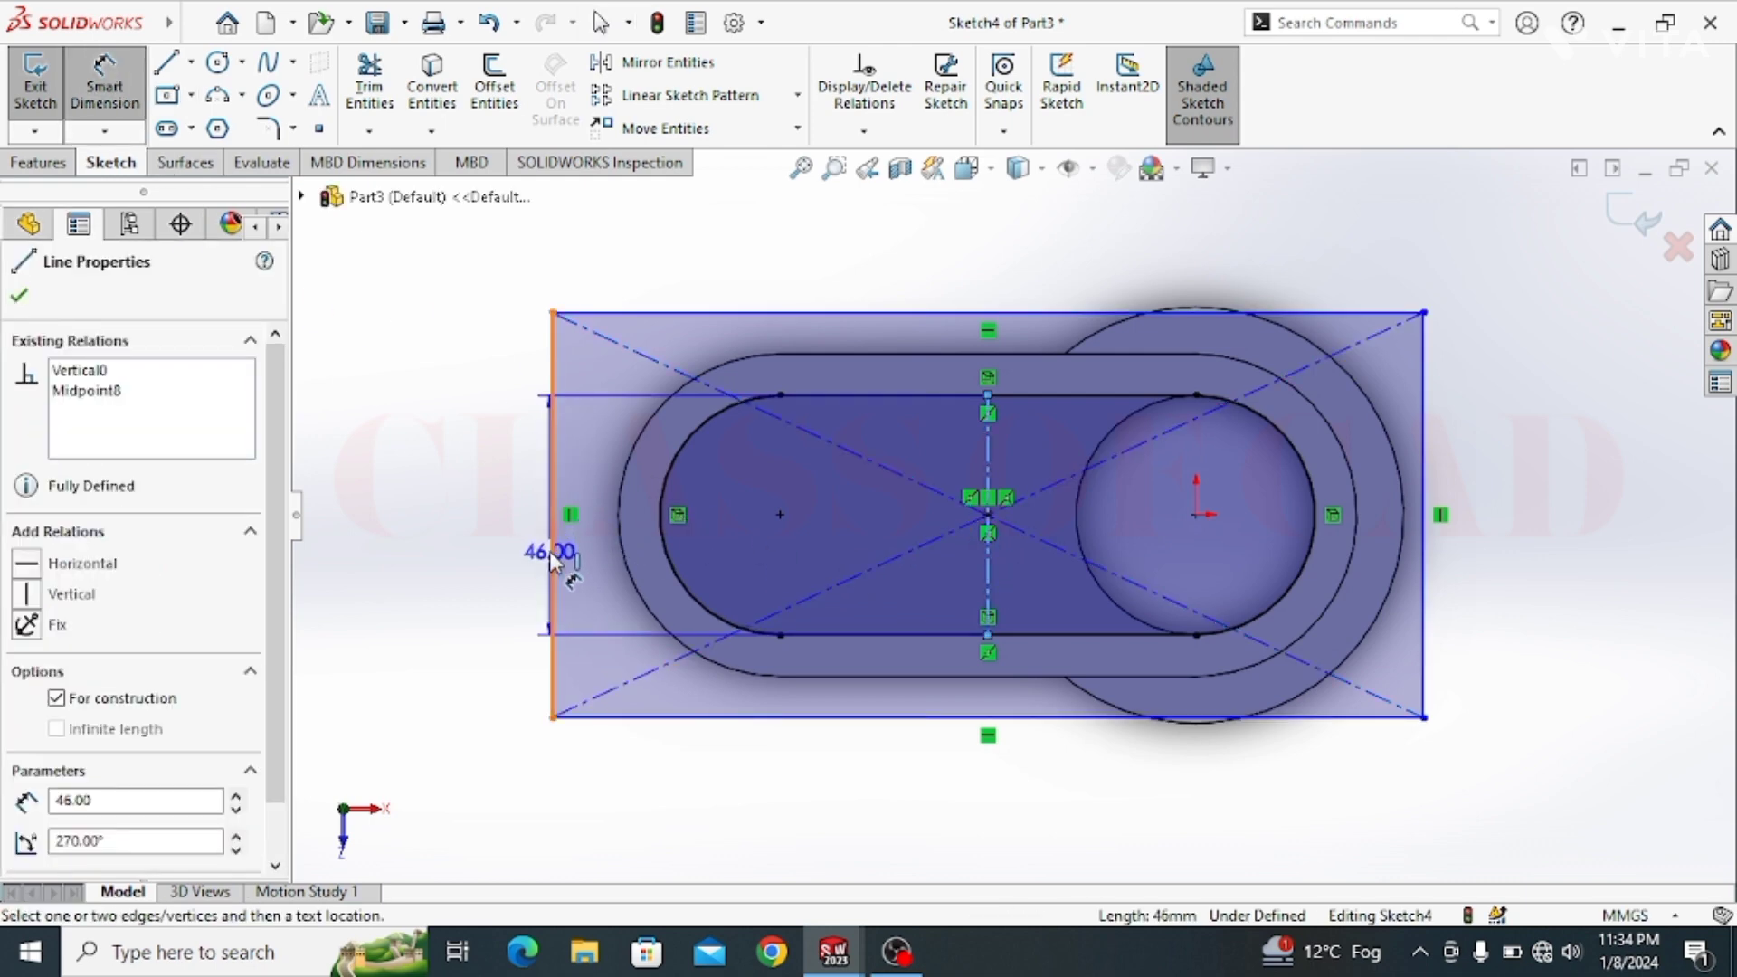
left_click(554, 552)
left_click(747, 823)
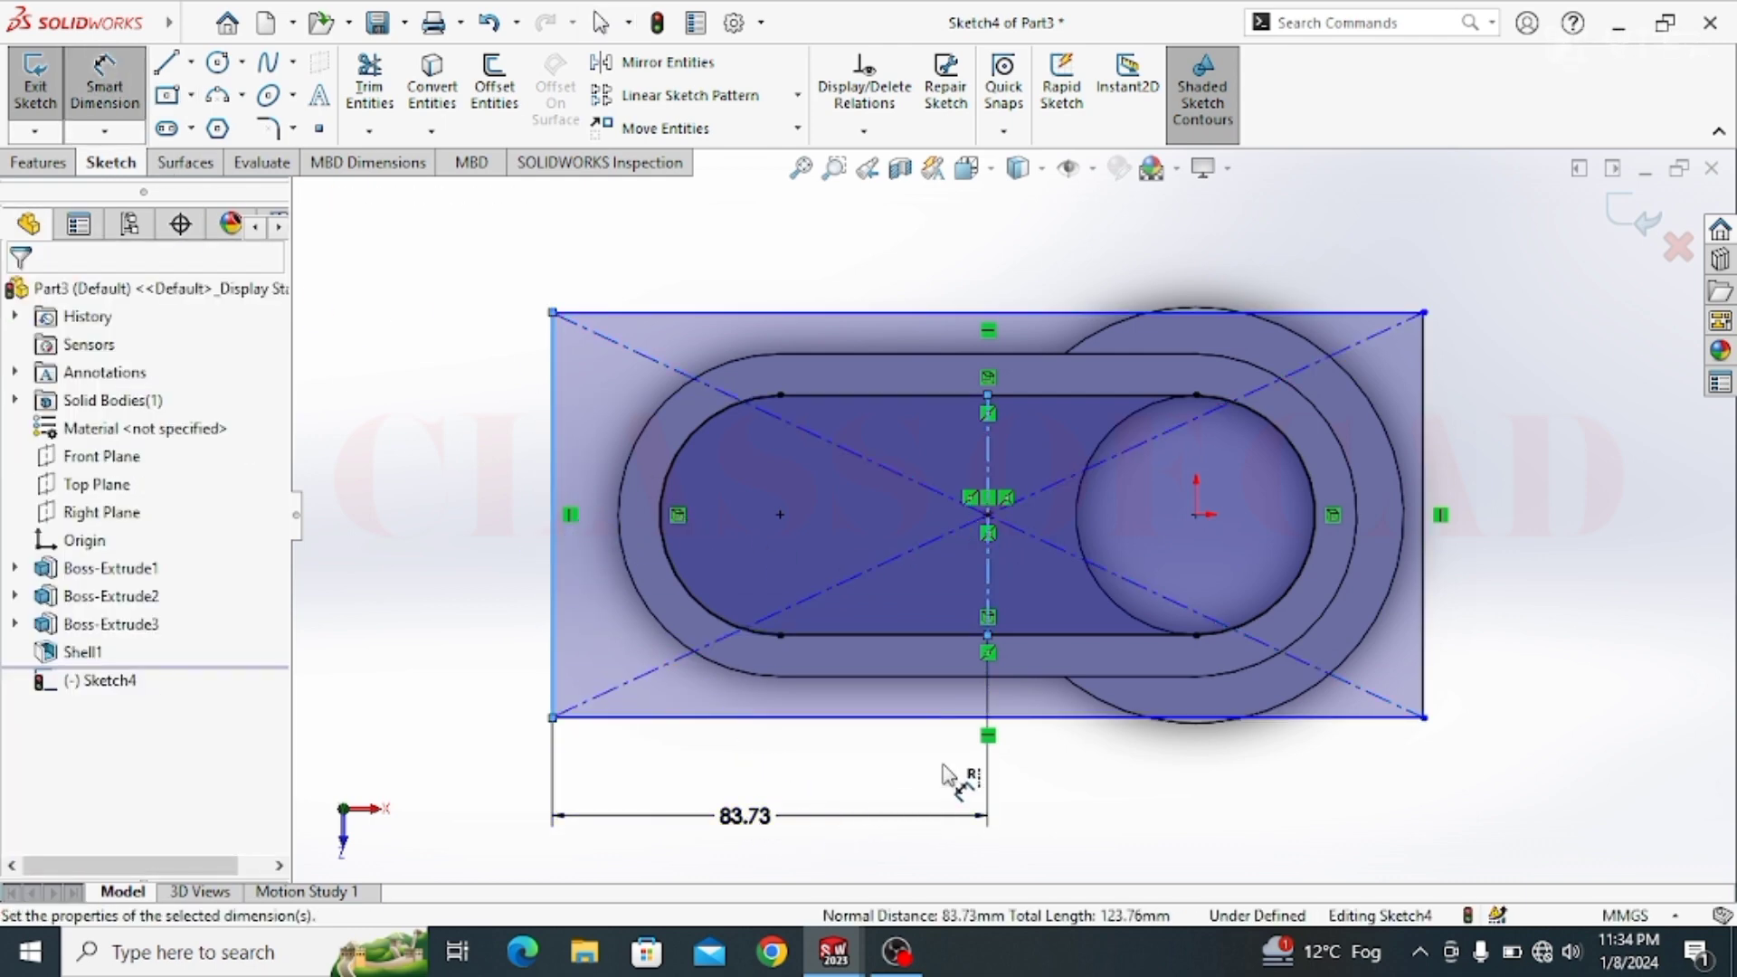
type("85")
key("Return")
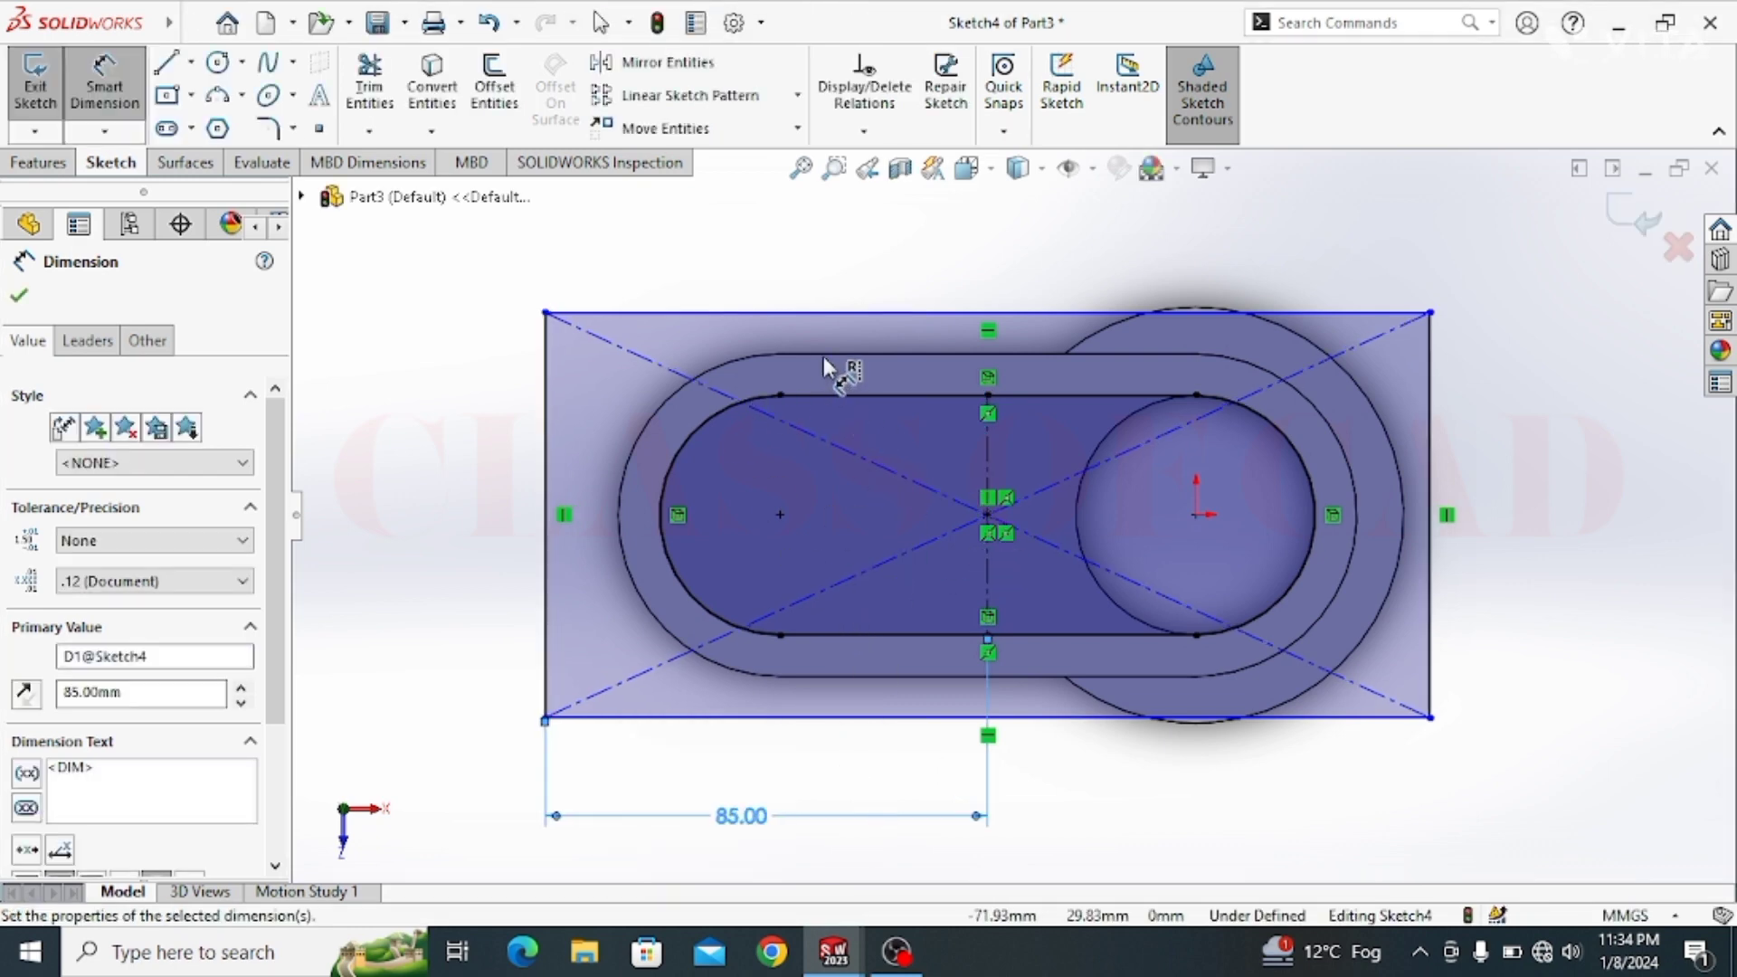
Step: Dimension the distance between the rectangle's upper edge and the inner slot outline's upper straight edge and set it to 18 mm
left_click(821, 395)
left_click(779, 313)
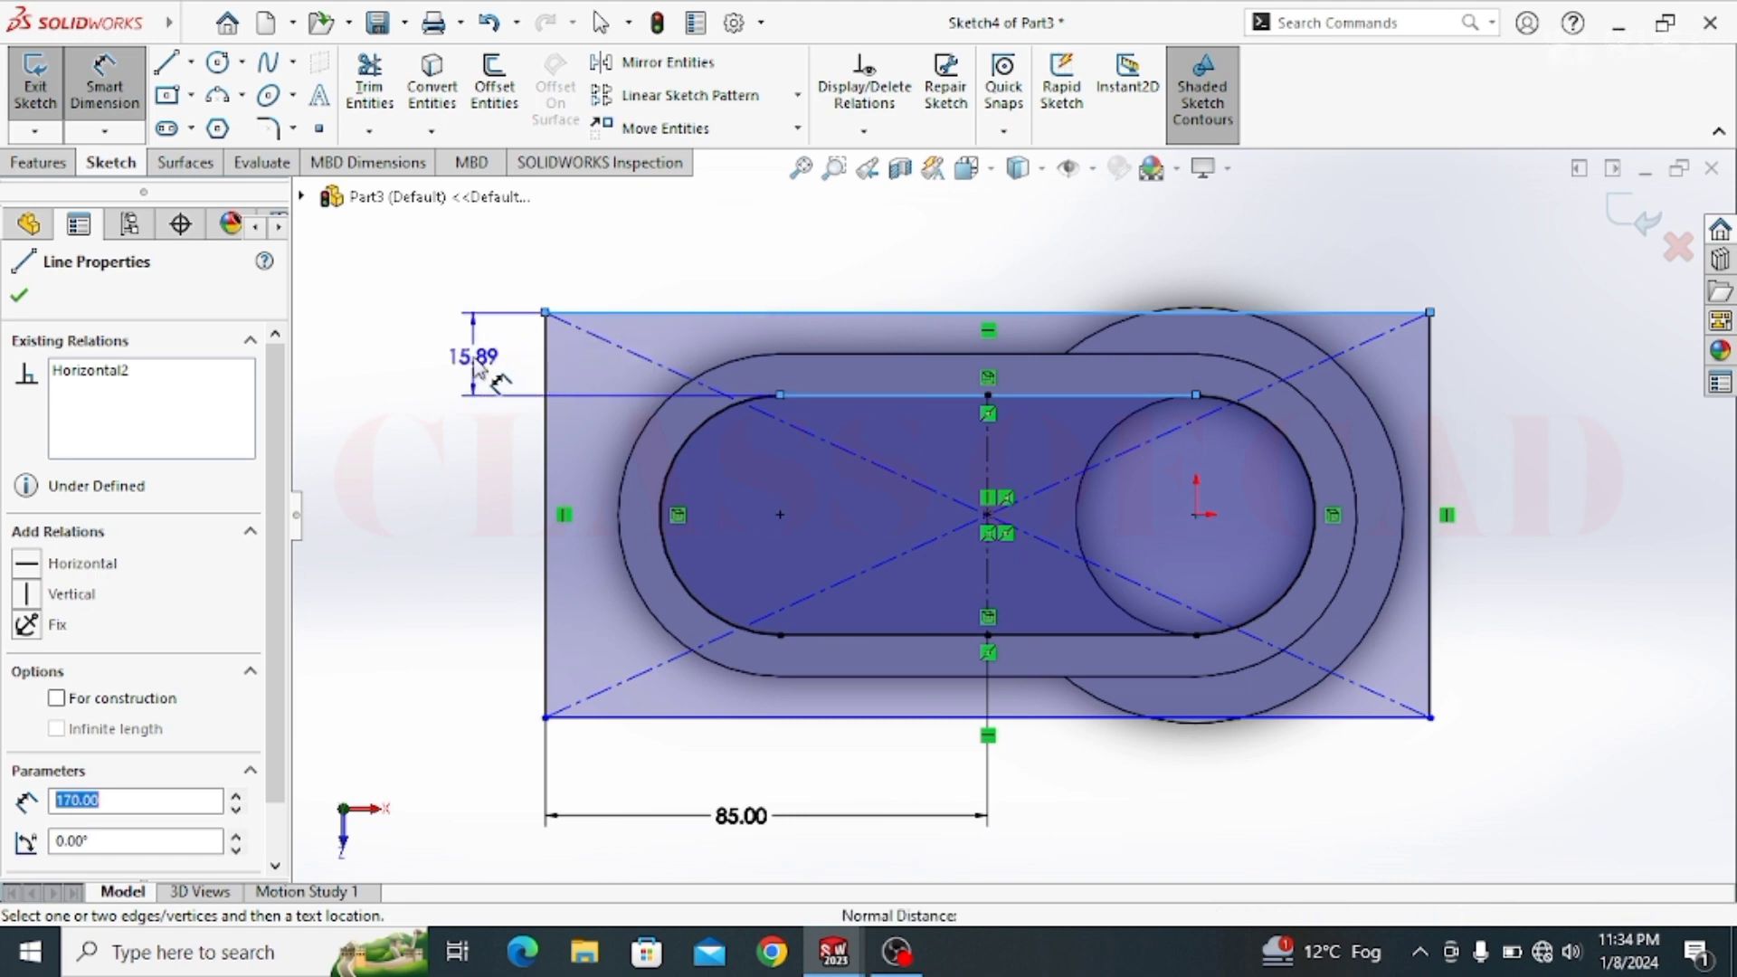
left_click(480, 367)
type("18")
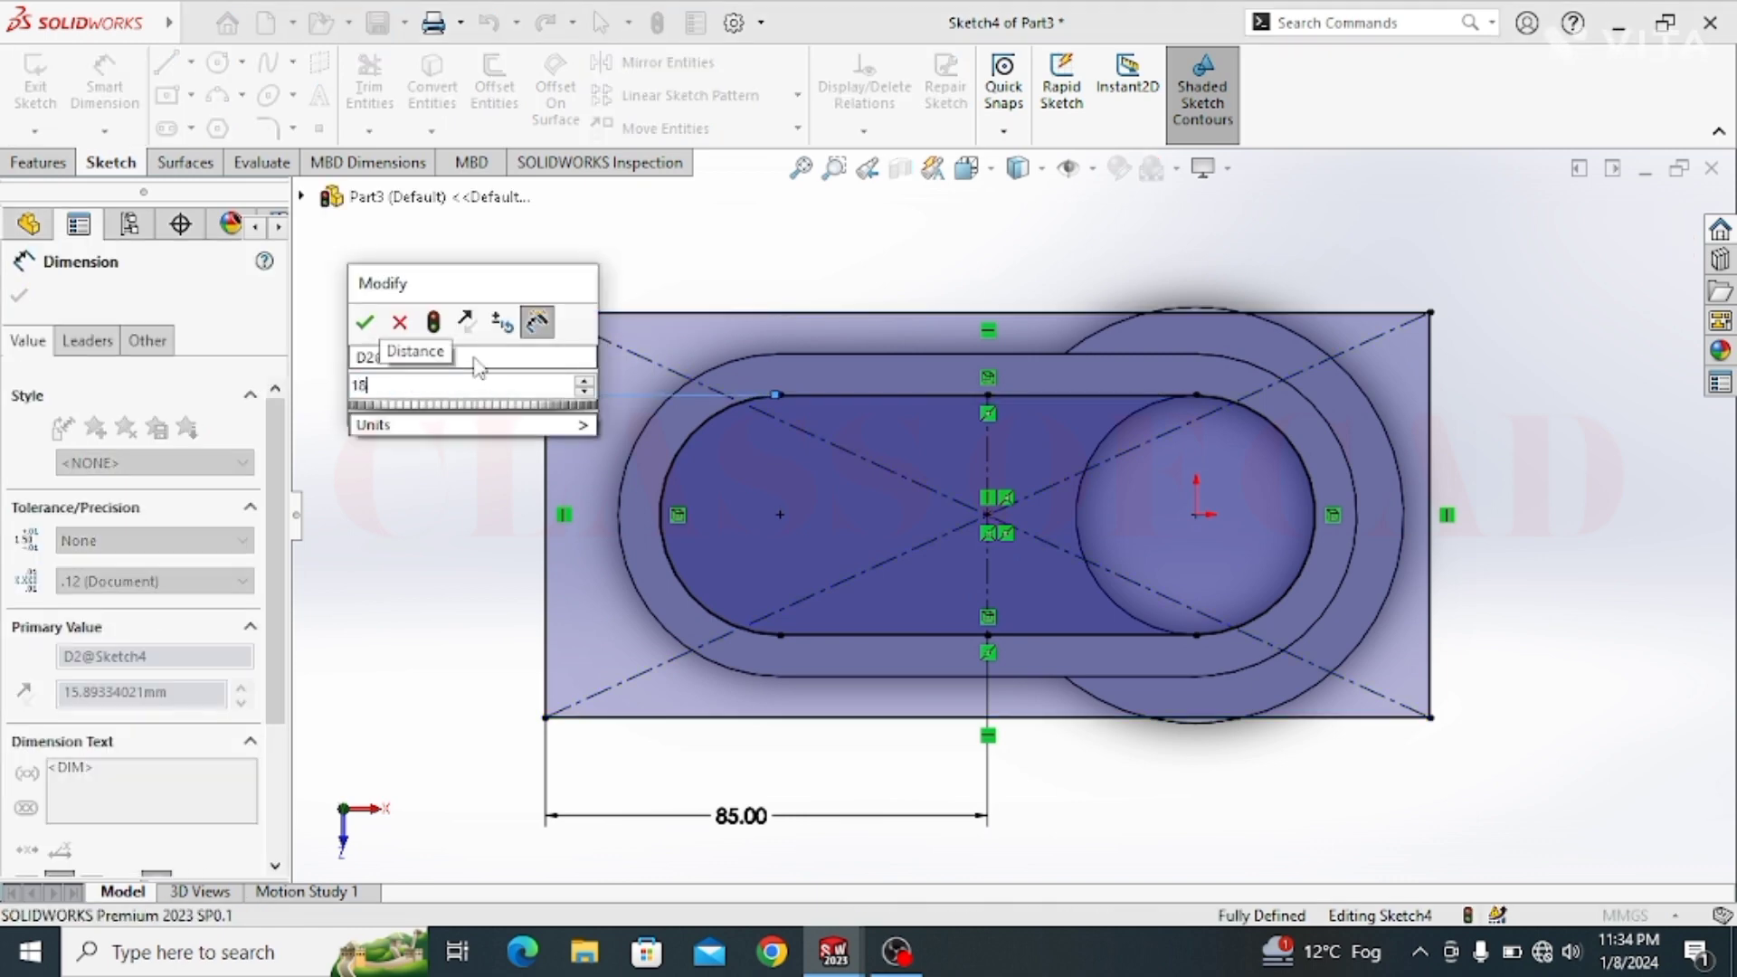
key("Return")
key("Escape")
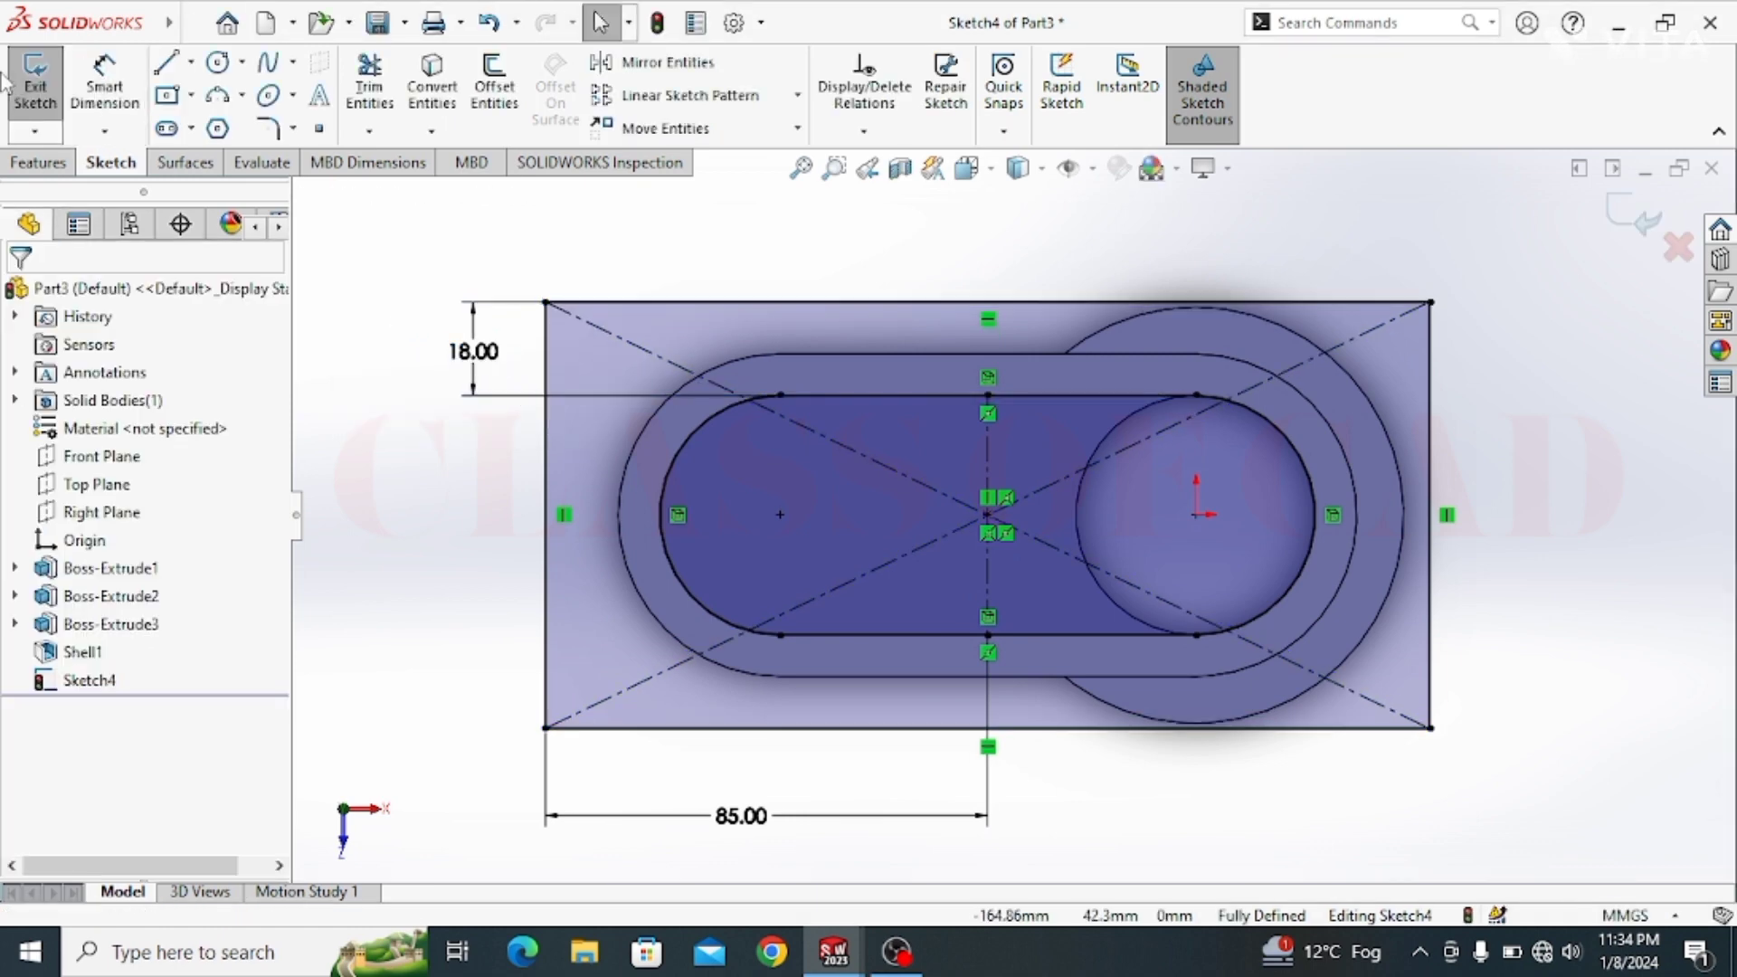
Step: Round all four corners of the rectangle with 15 mm sketch fillets
left_click(582, 301)
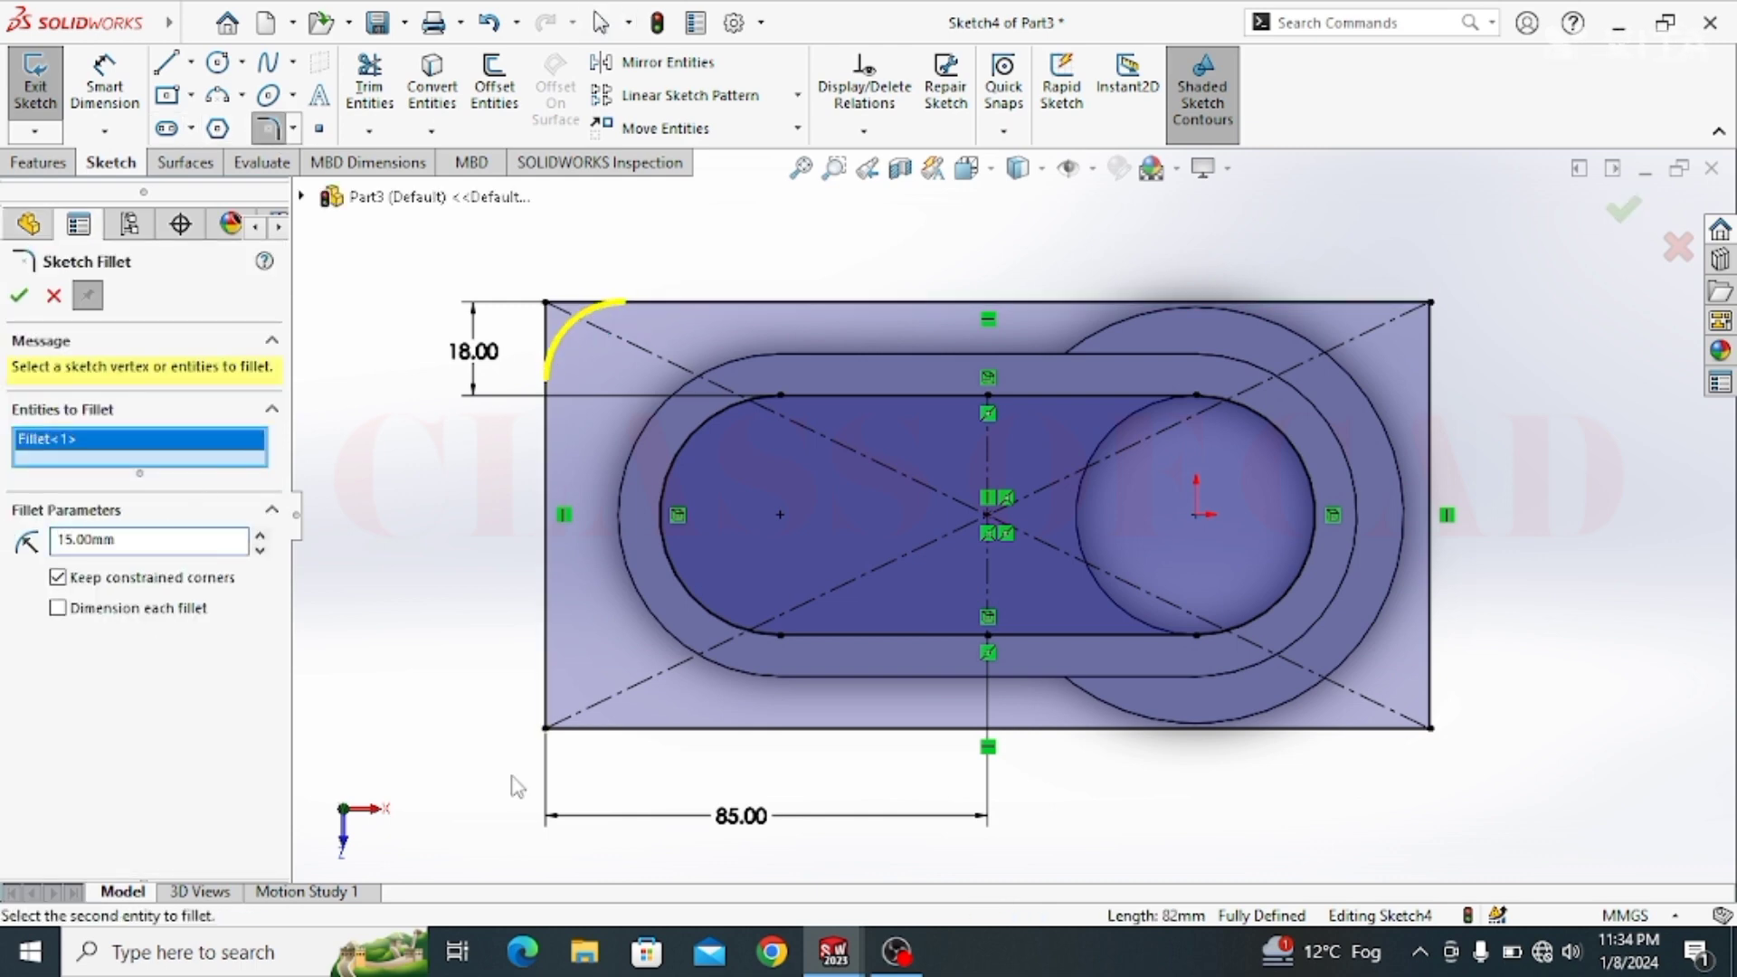
left_click(543, 668)
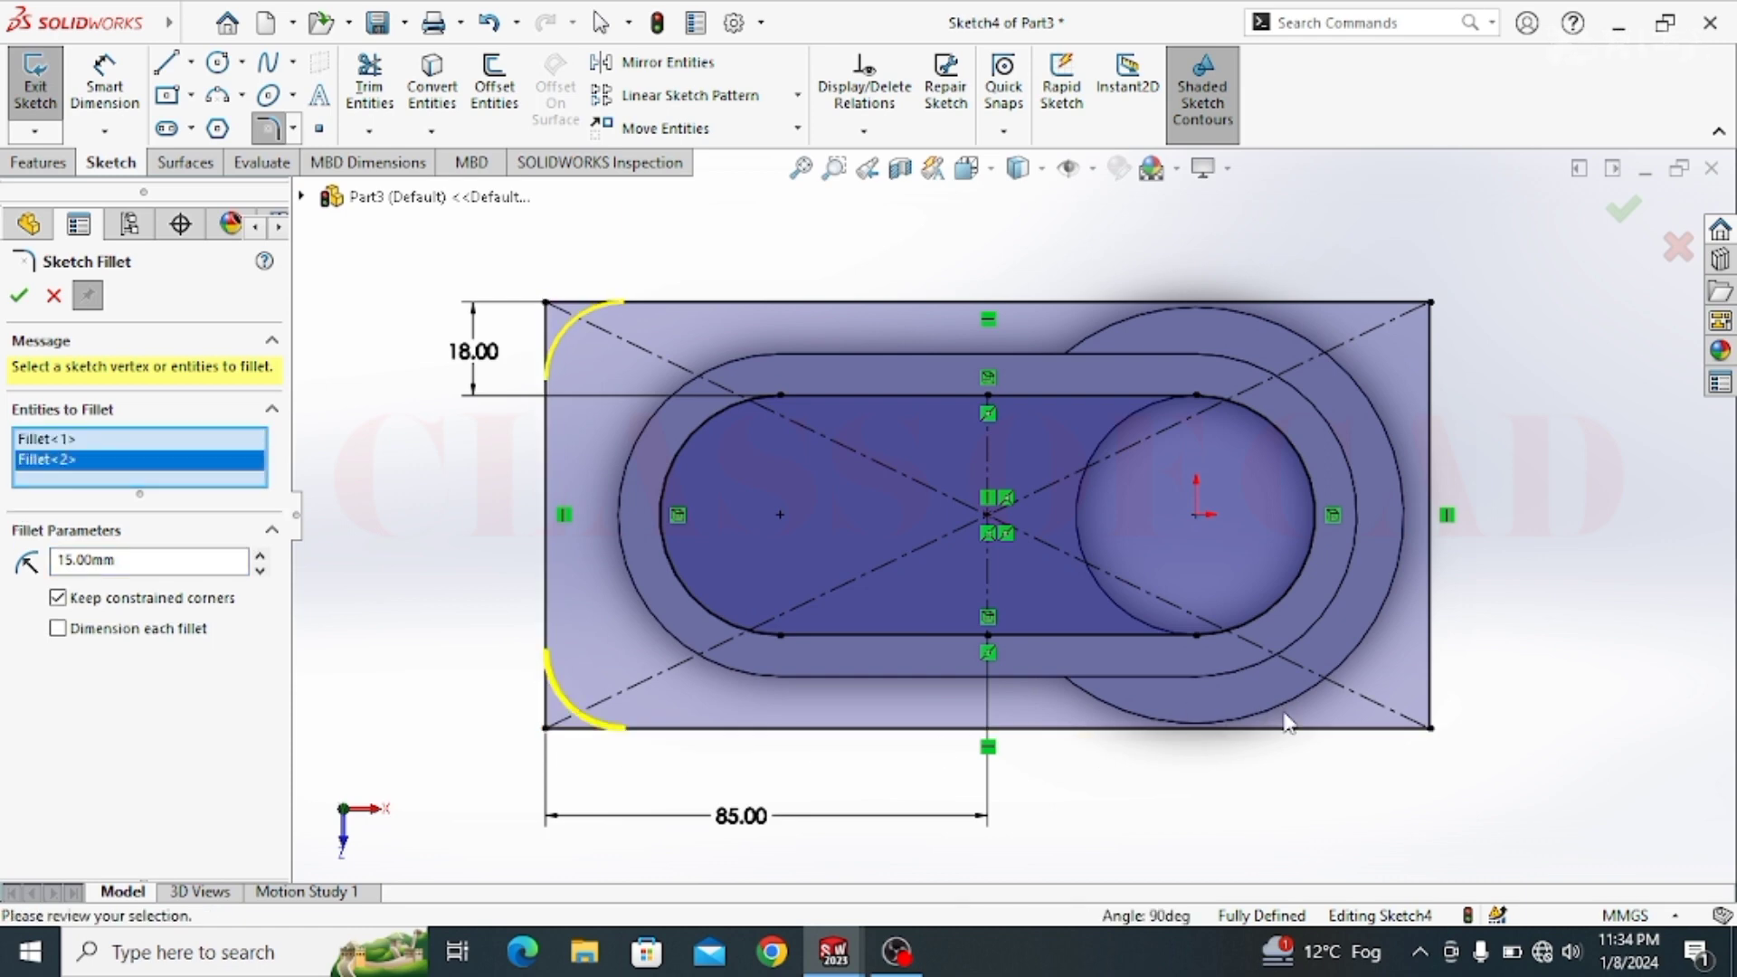
left_click(1322, 727)
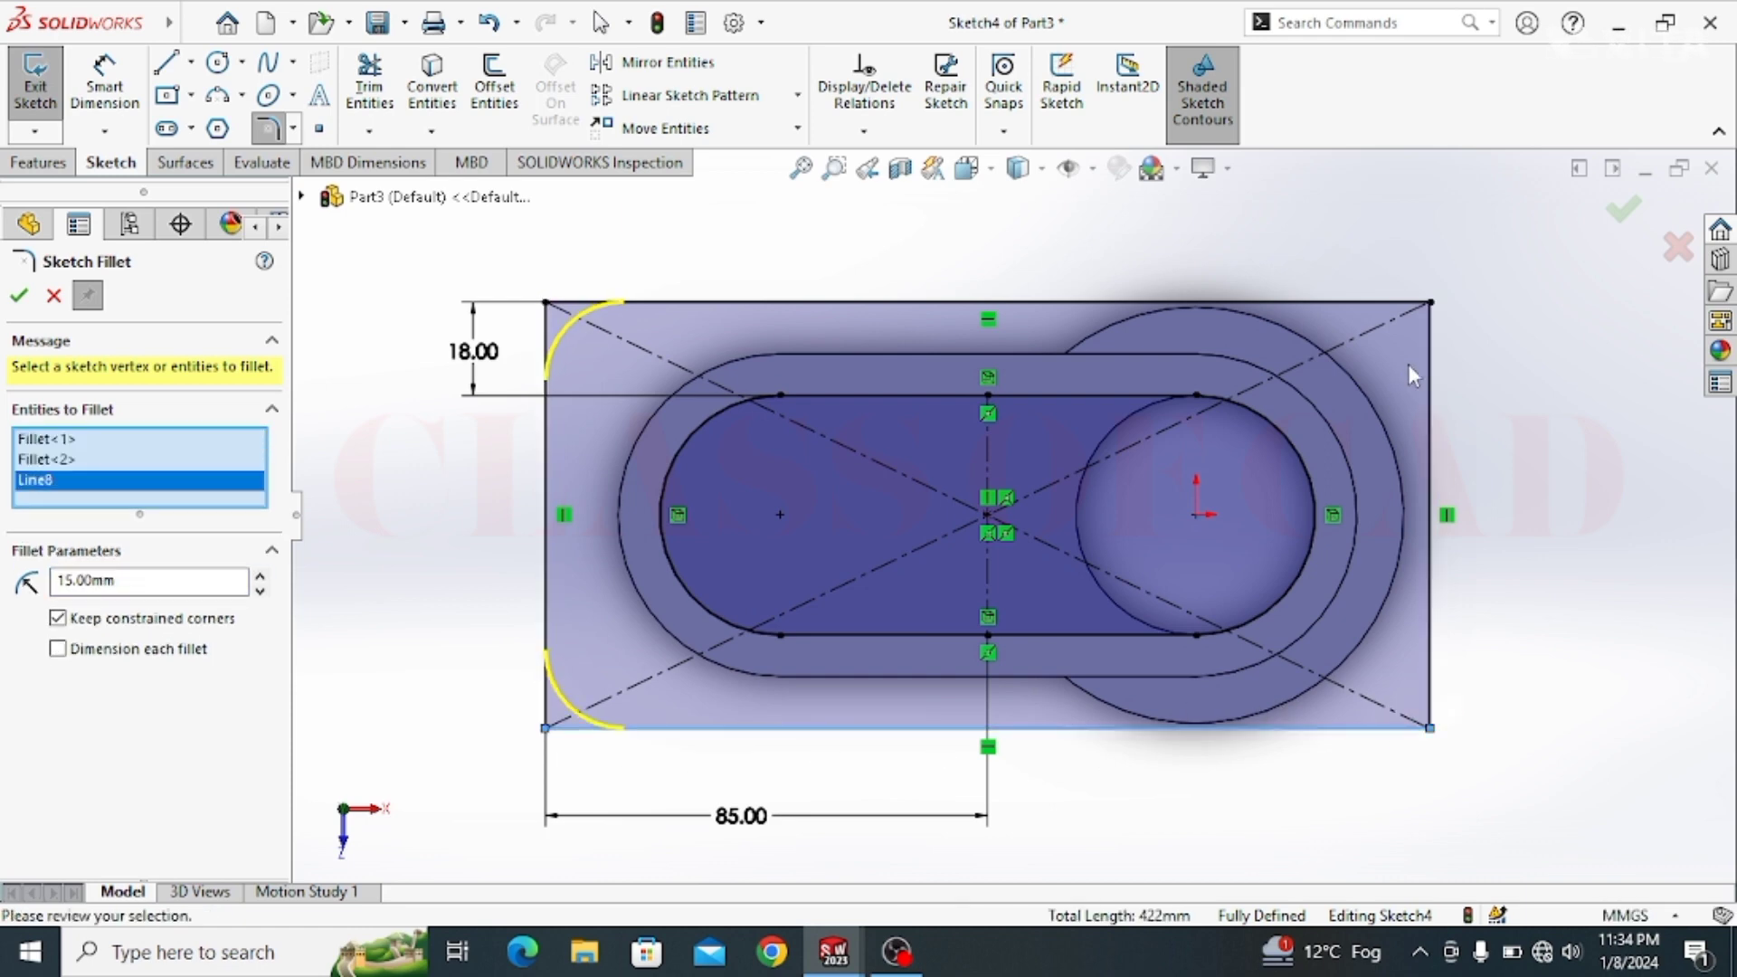
left_click(1365, 312)
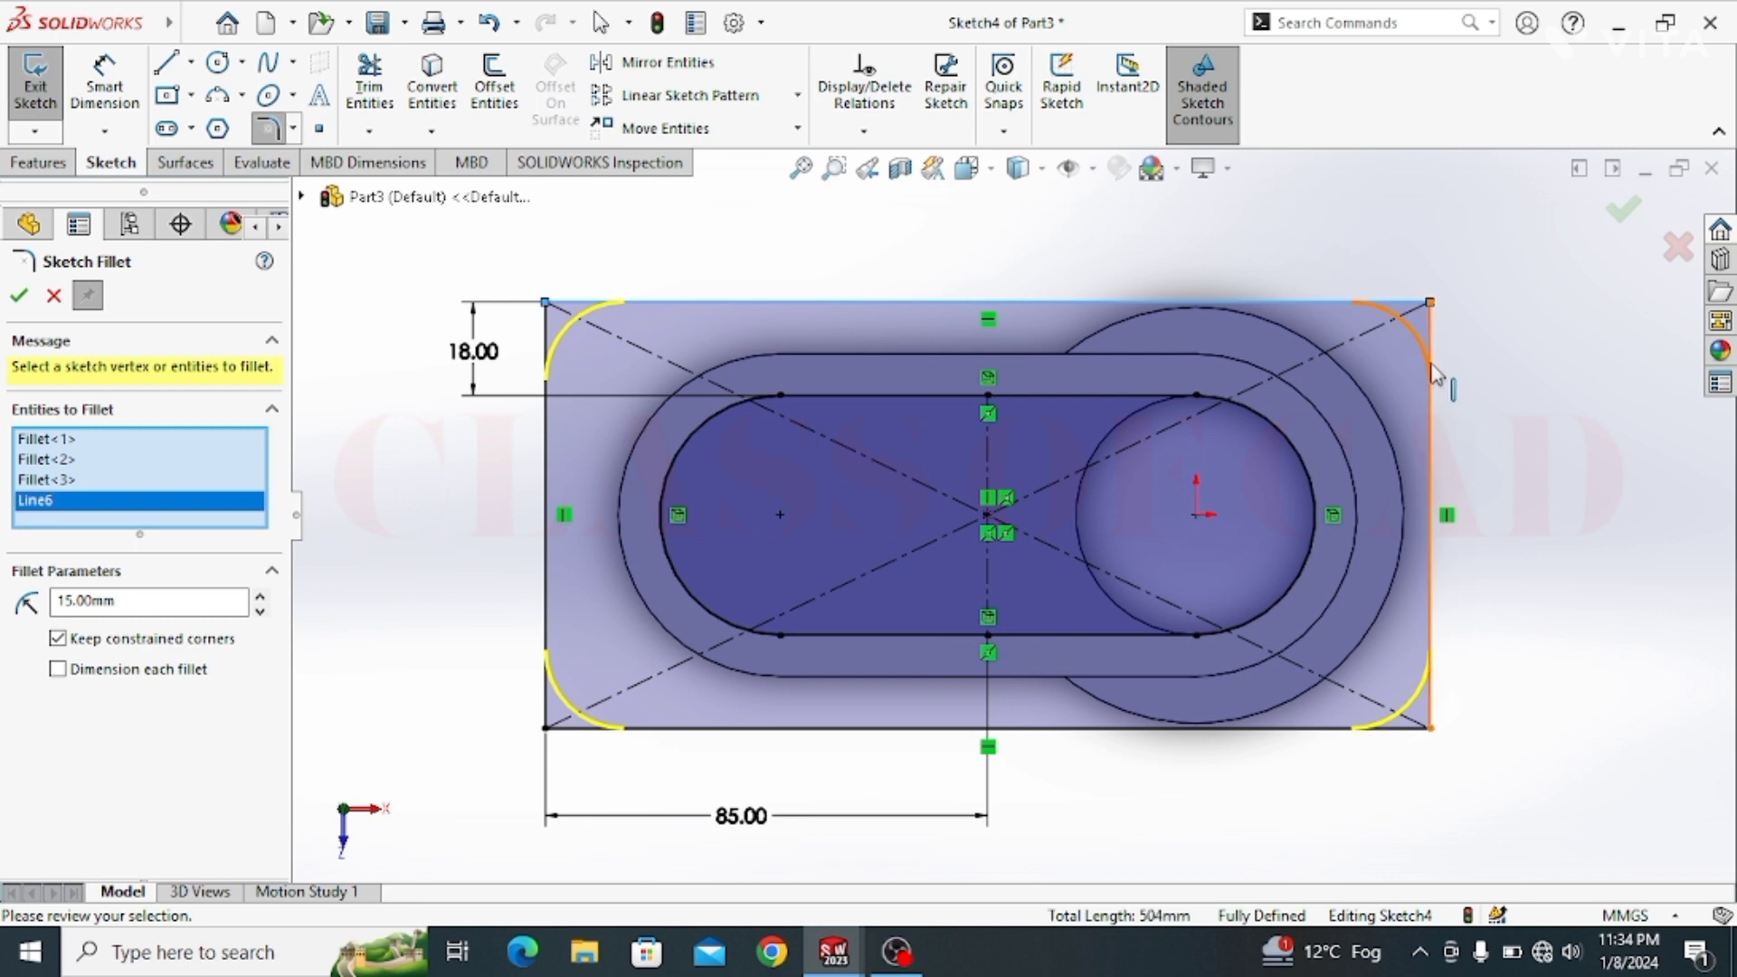
left_click(19, 296)
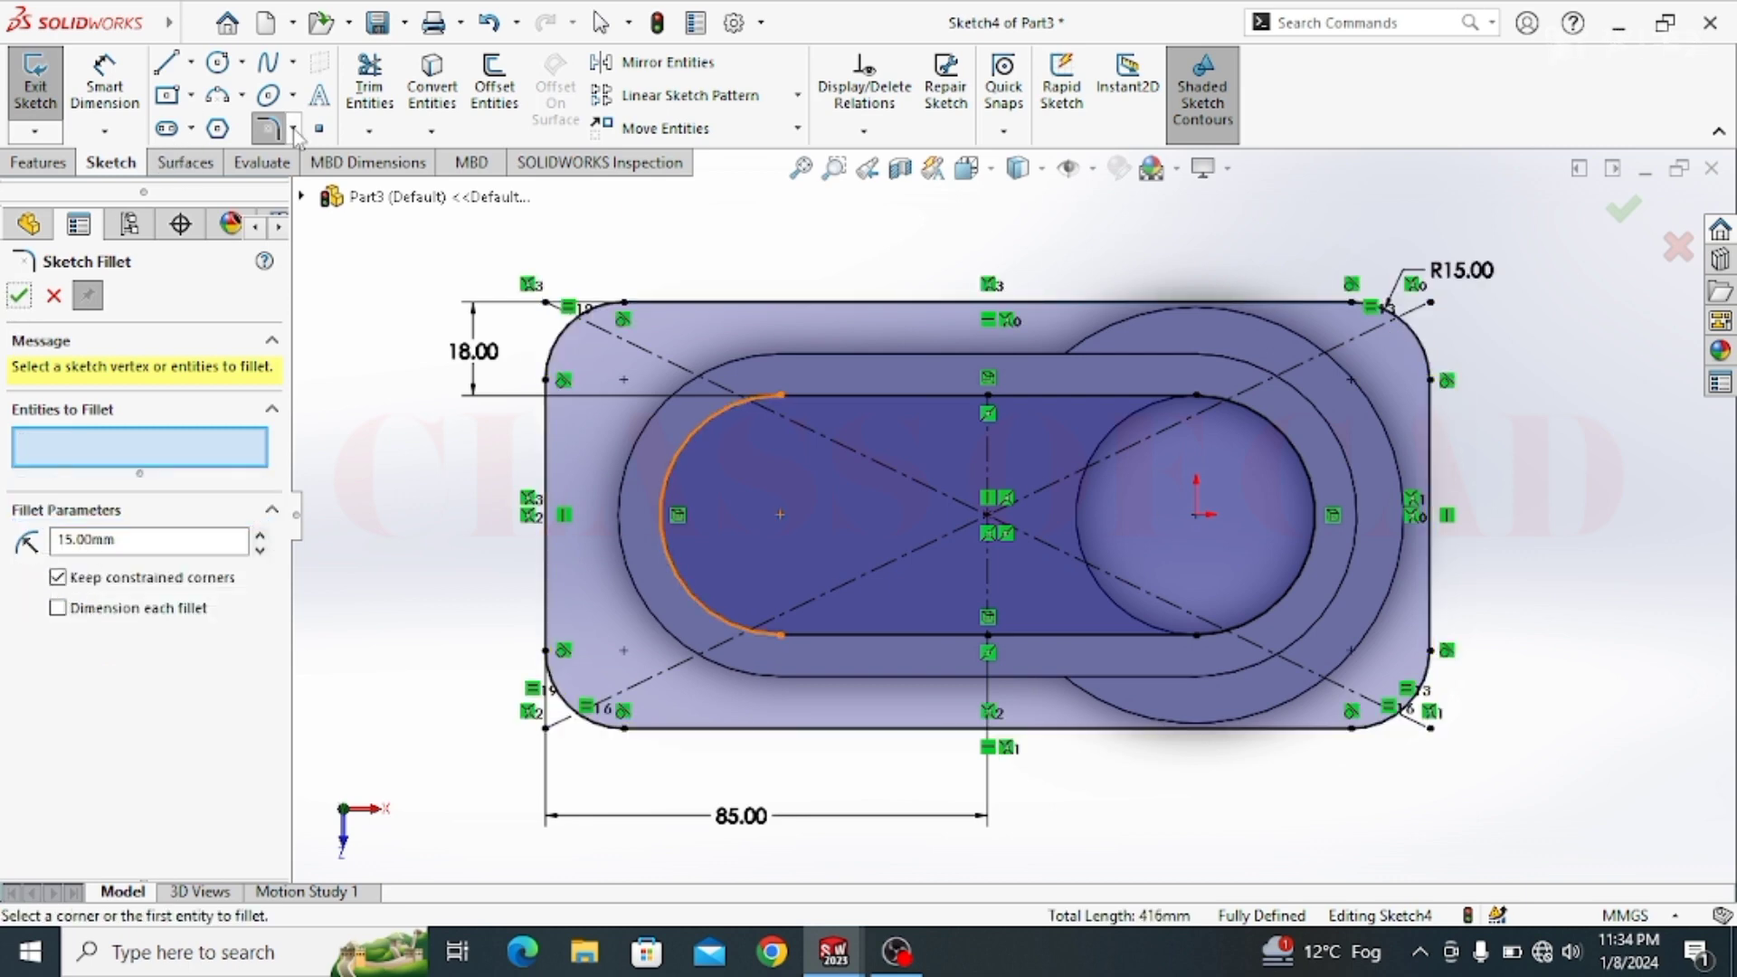
left_click(19, 296)
Step: Sketch a circle about 11 mm in diameter centred on the upper-left corner fillet's center point
left_click(217, 62)
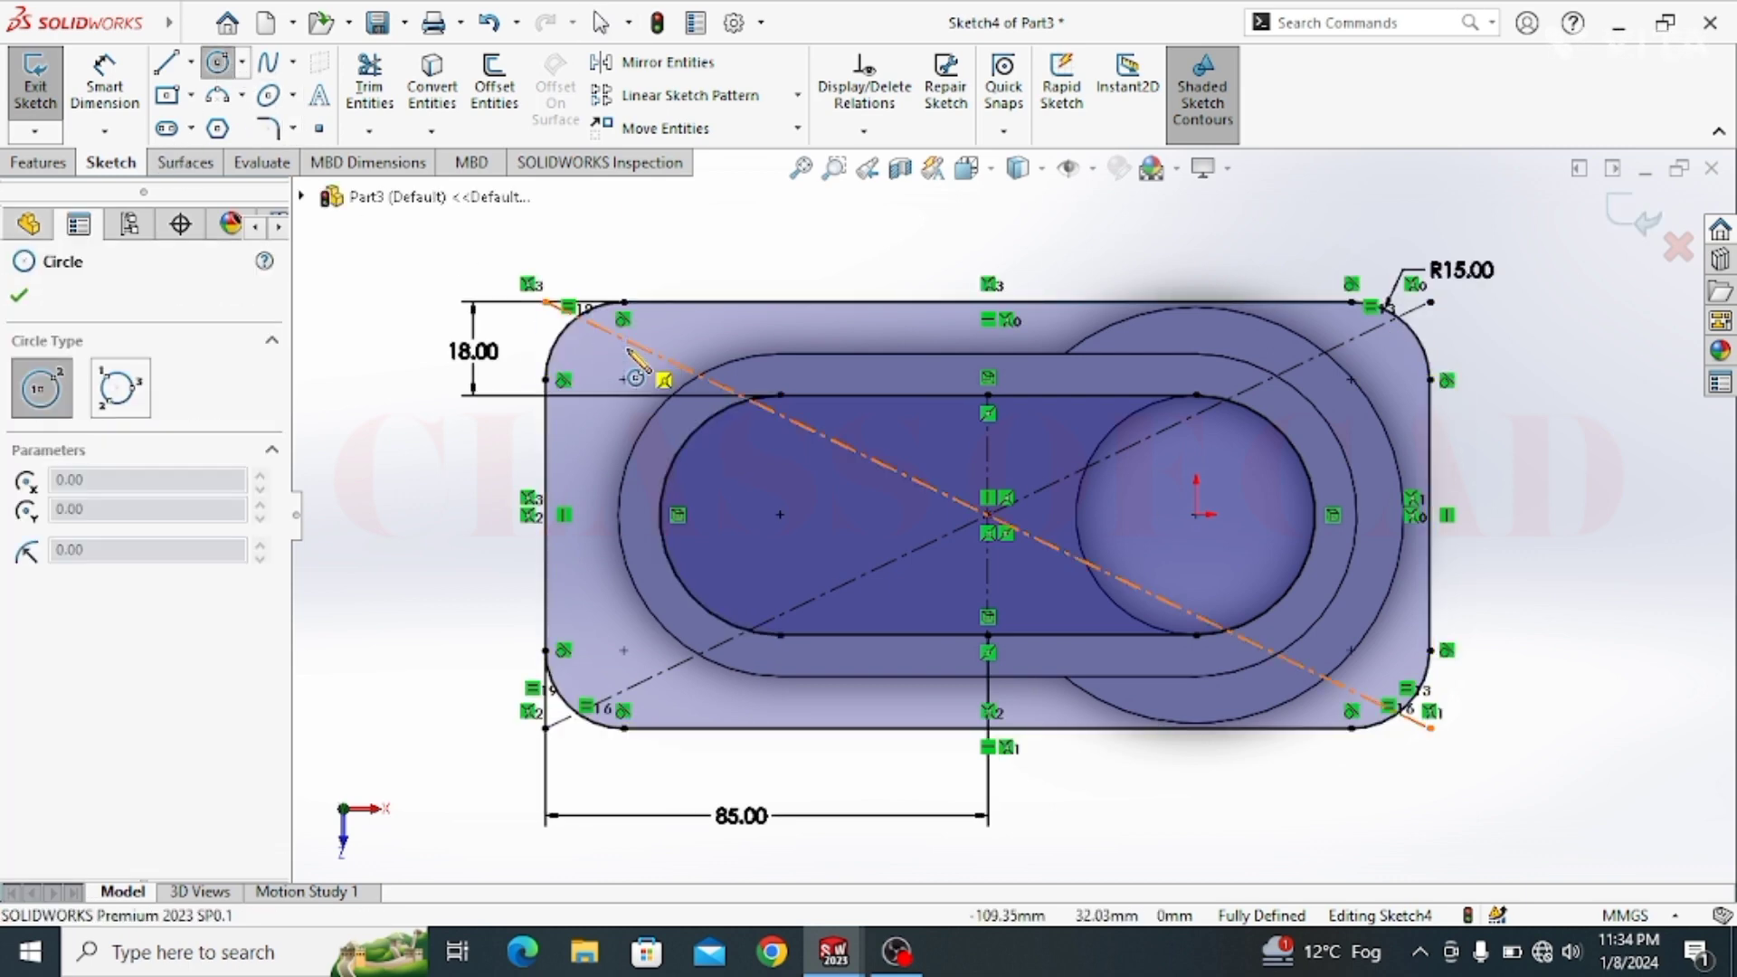
left_click(624, 380)
left_click(596, 384)
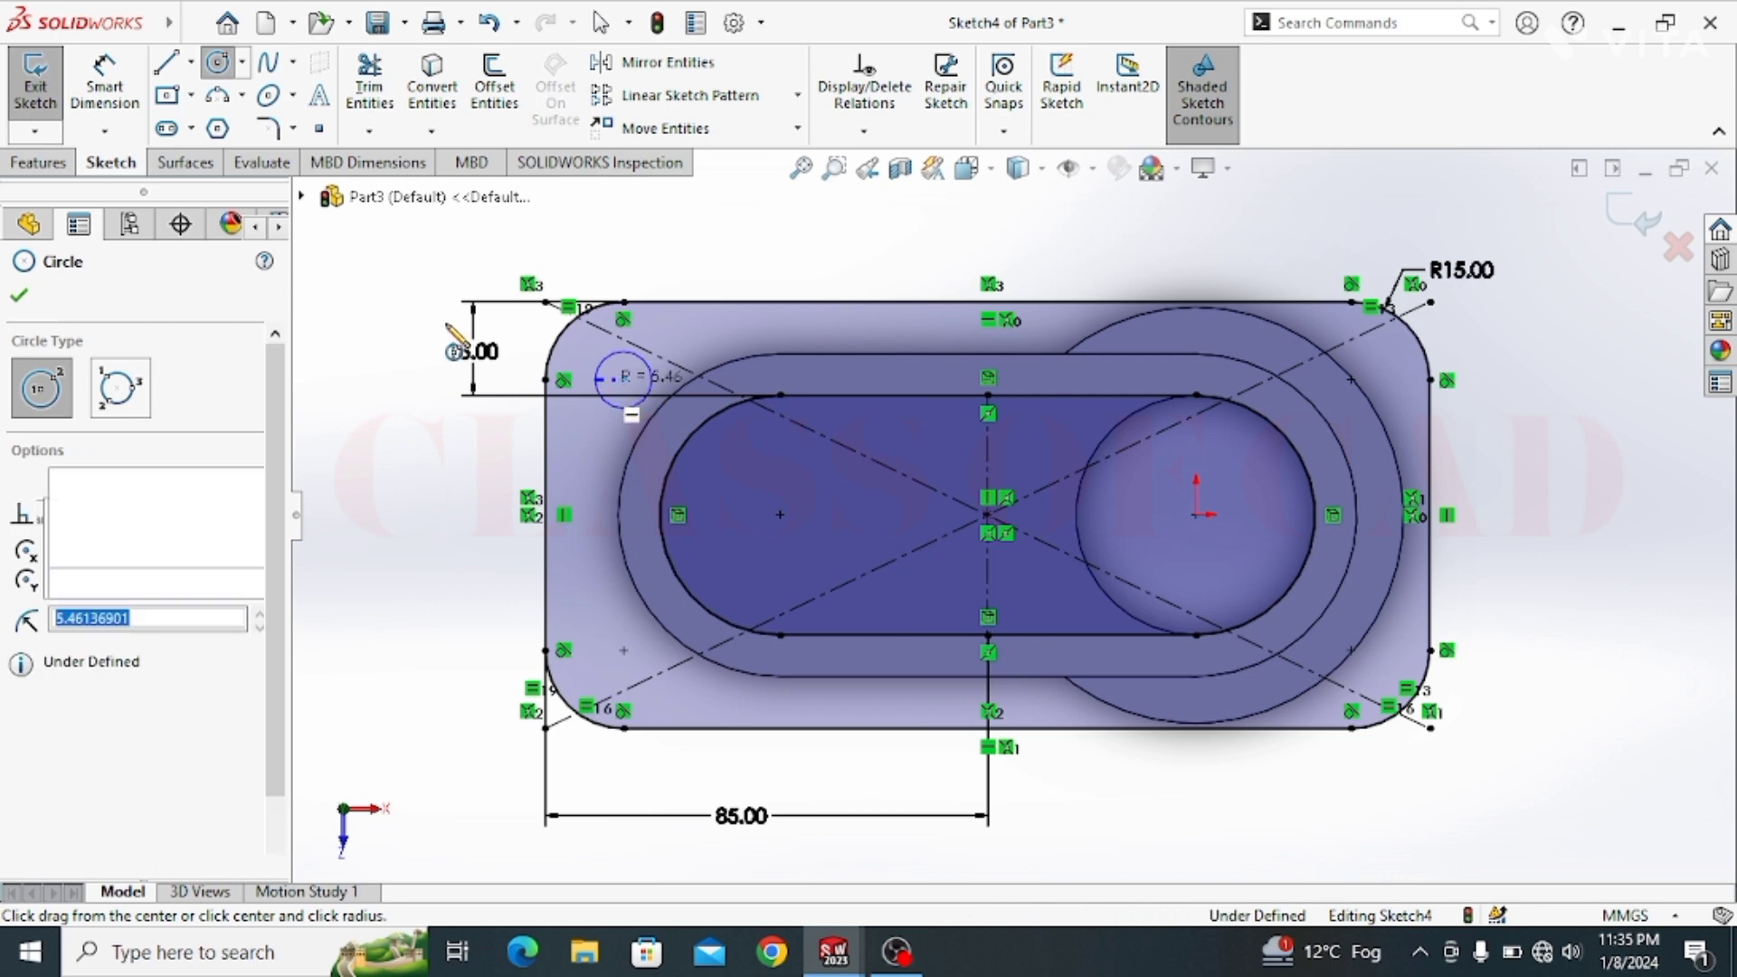
key("Escape")
Step: Dimension the corner hole circle's diameter and set it to 11 mm
left_click(105, 83)
left_click(614, 405)
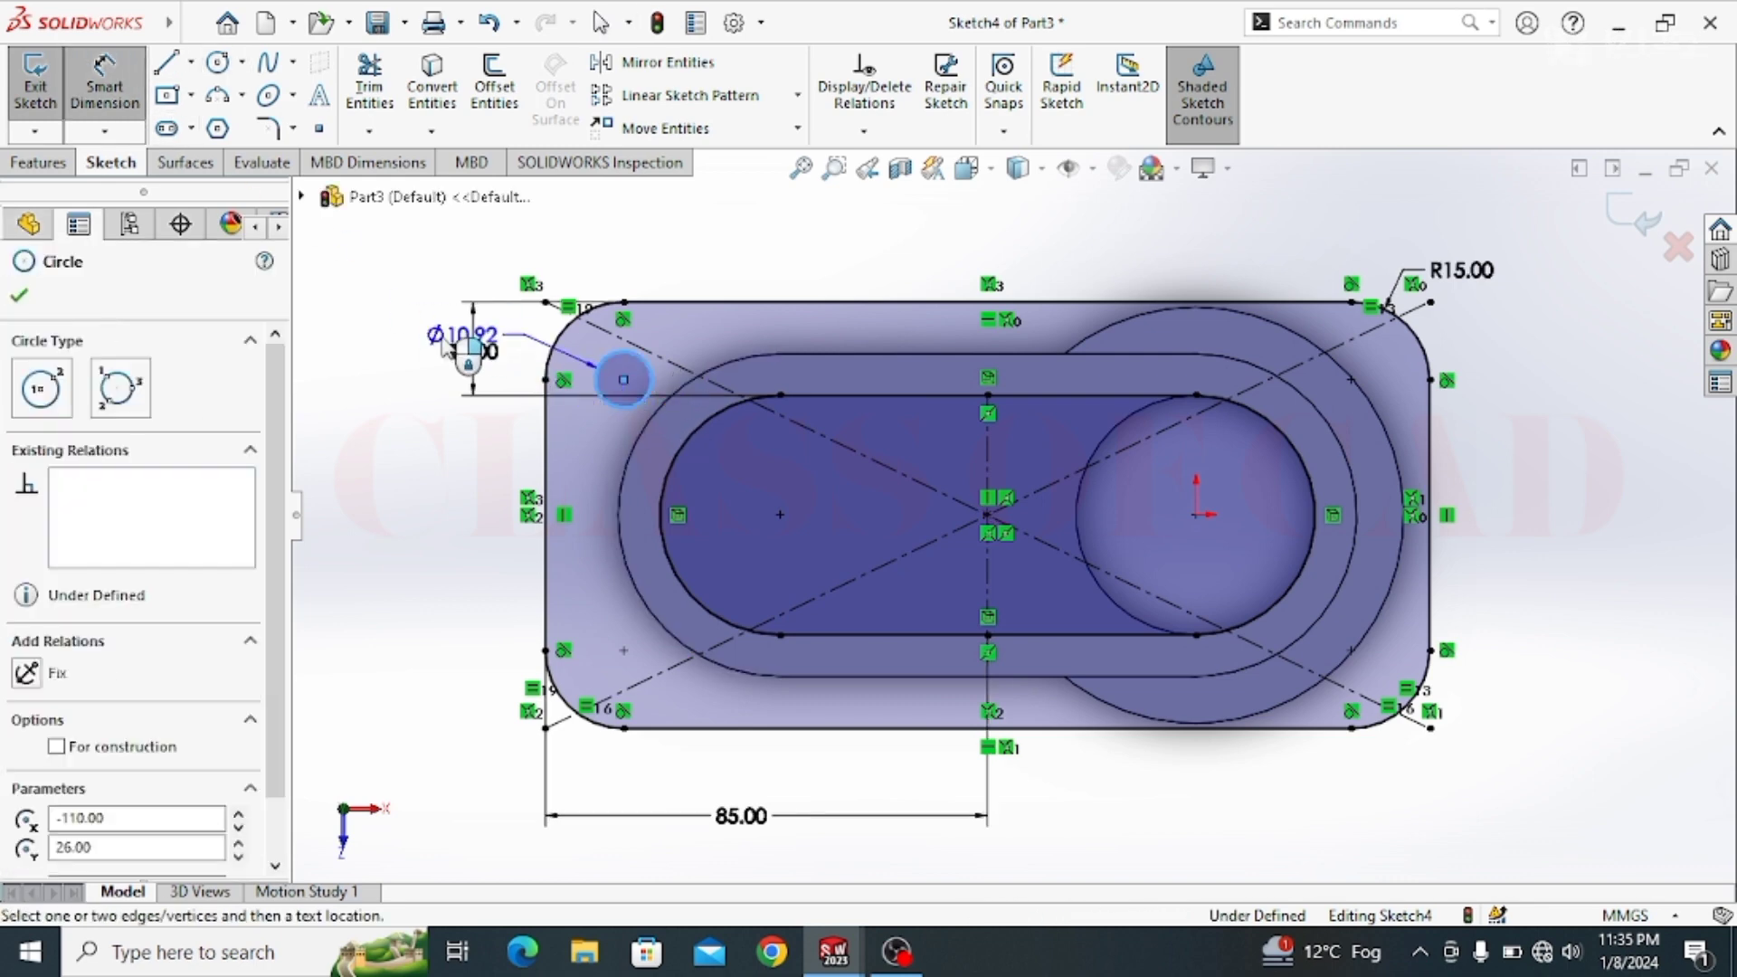
left_click(445, 363)
type("11")
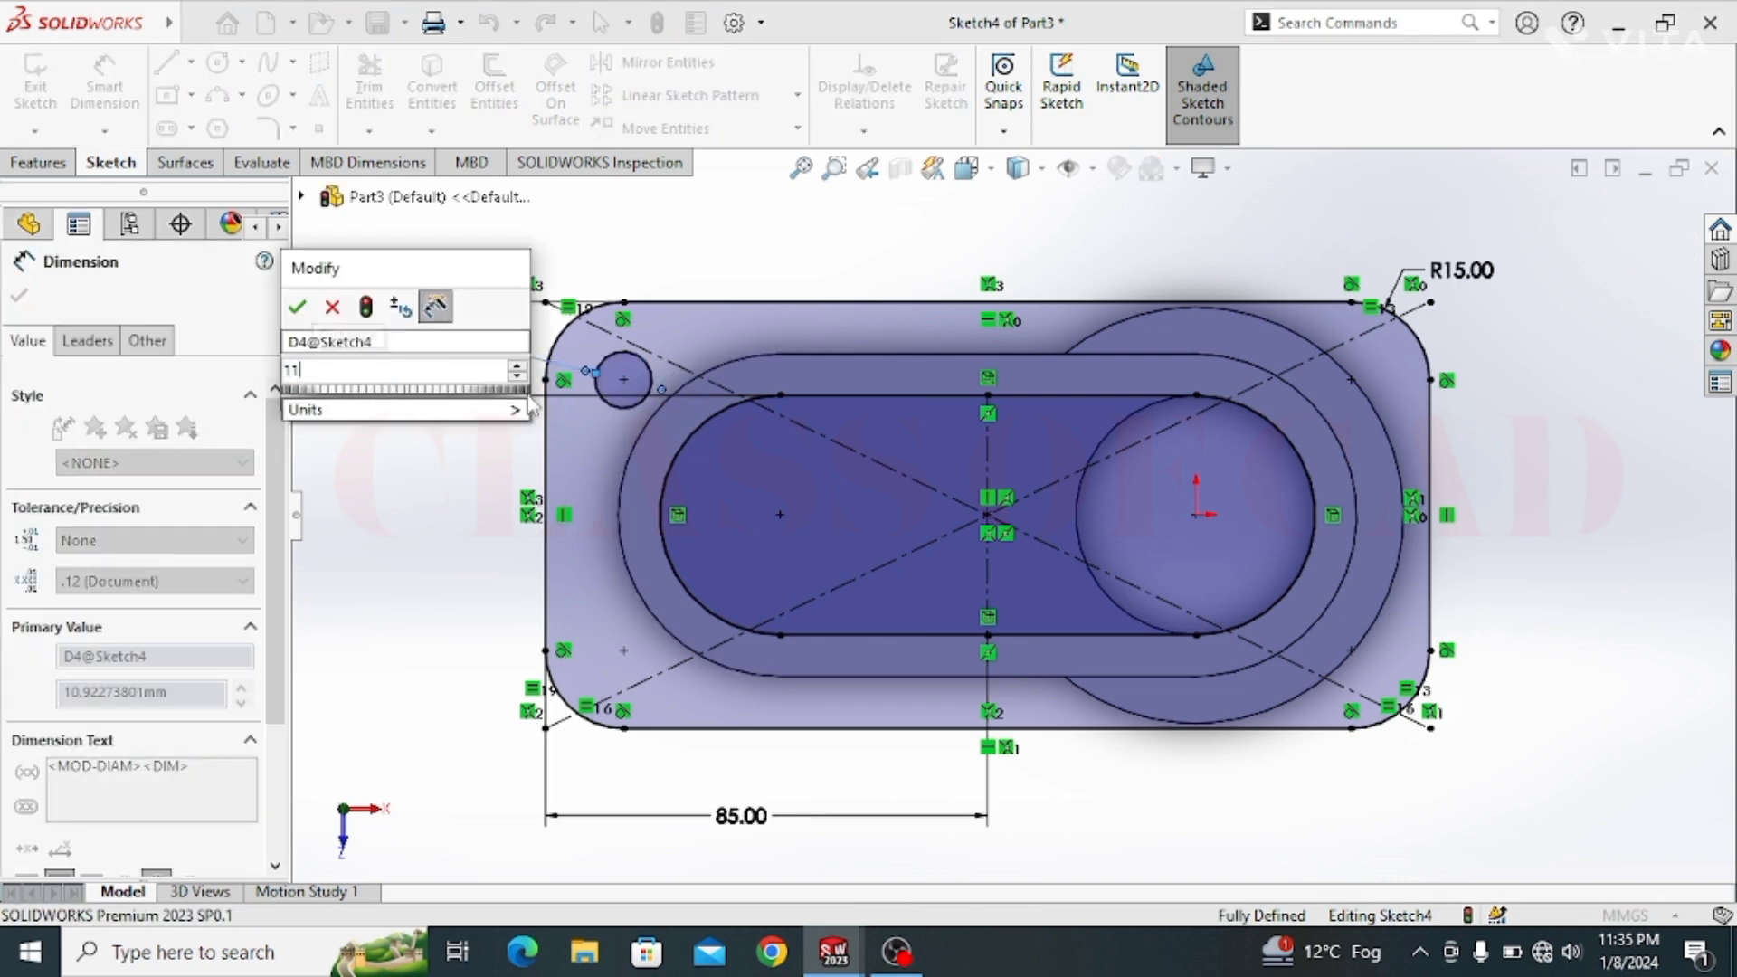
key("Return")
key("Escape")
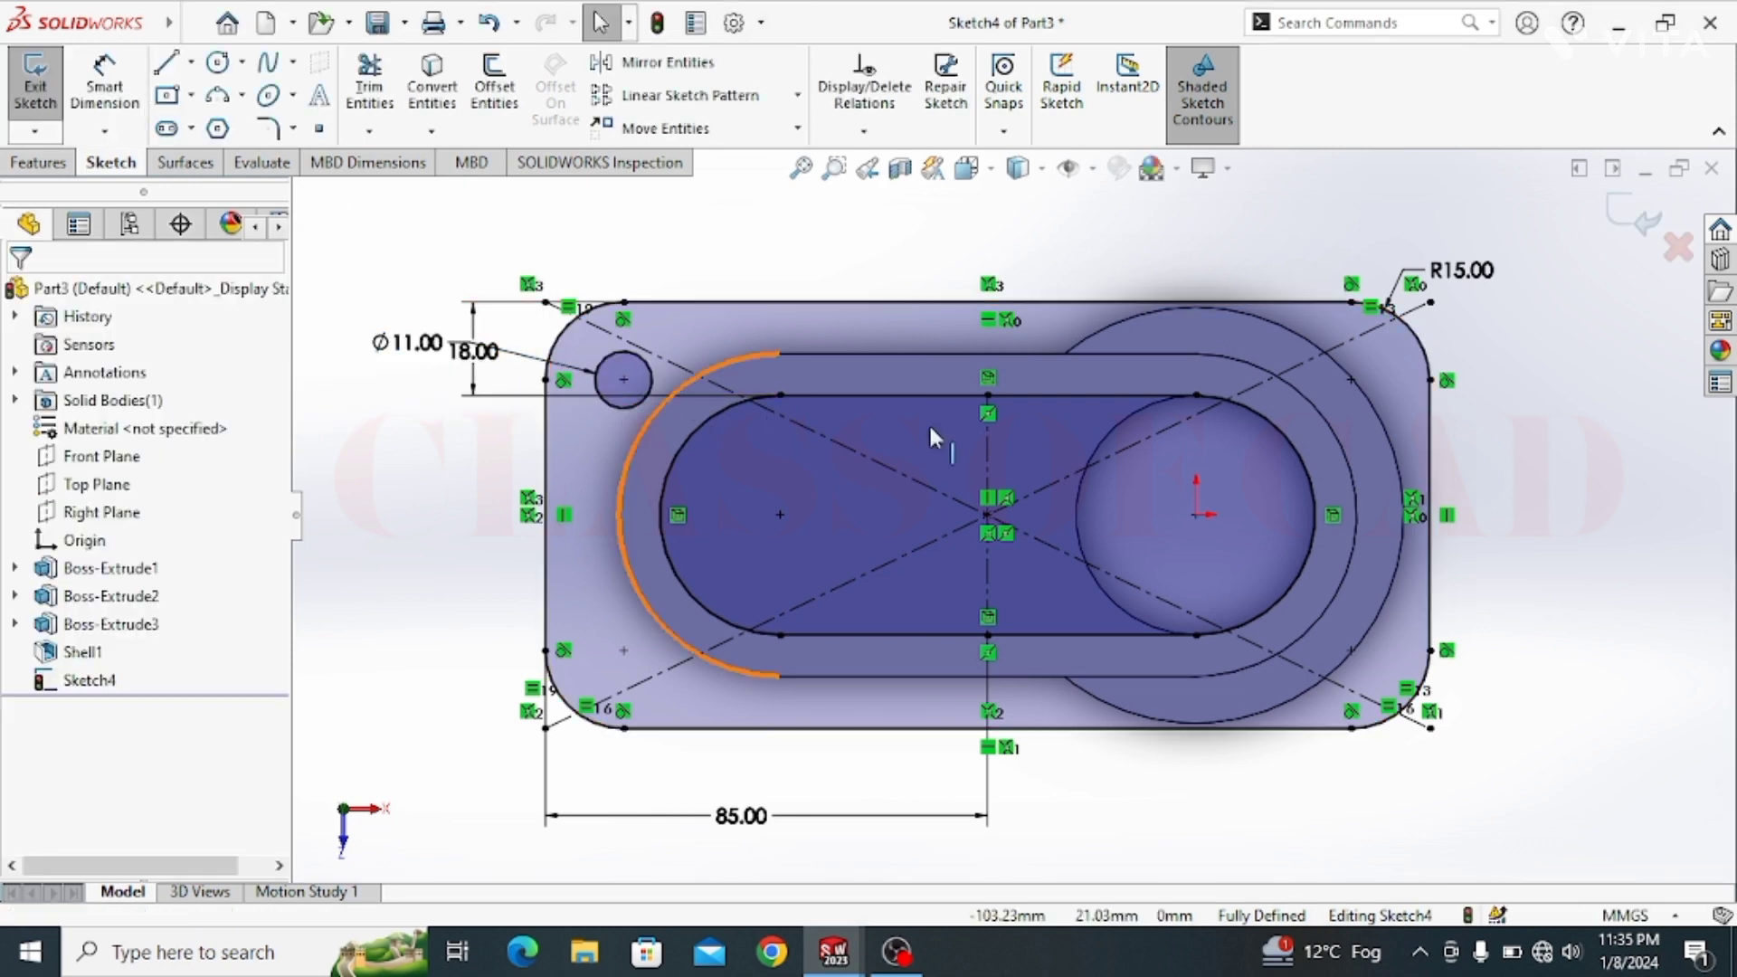
Step: Mirror the 11 mm corner circle about the vertical centerline
left_click(981, 578)
left_click(632, 400, "ctrl")
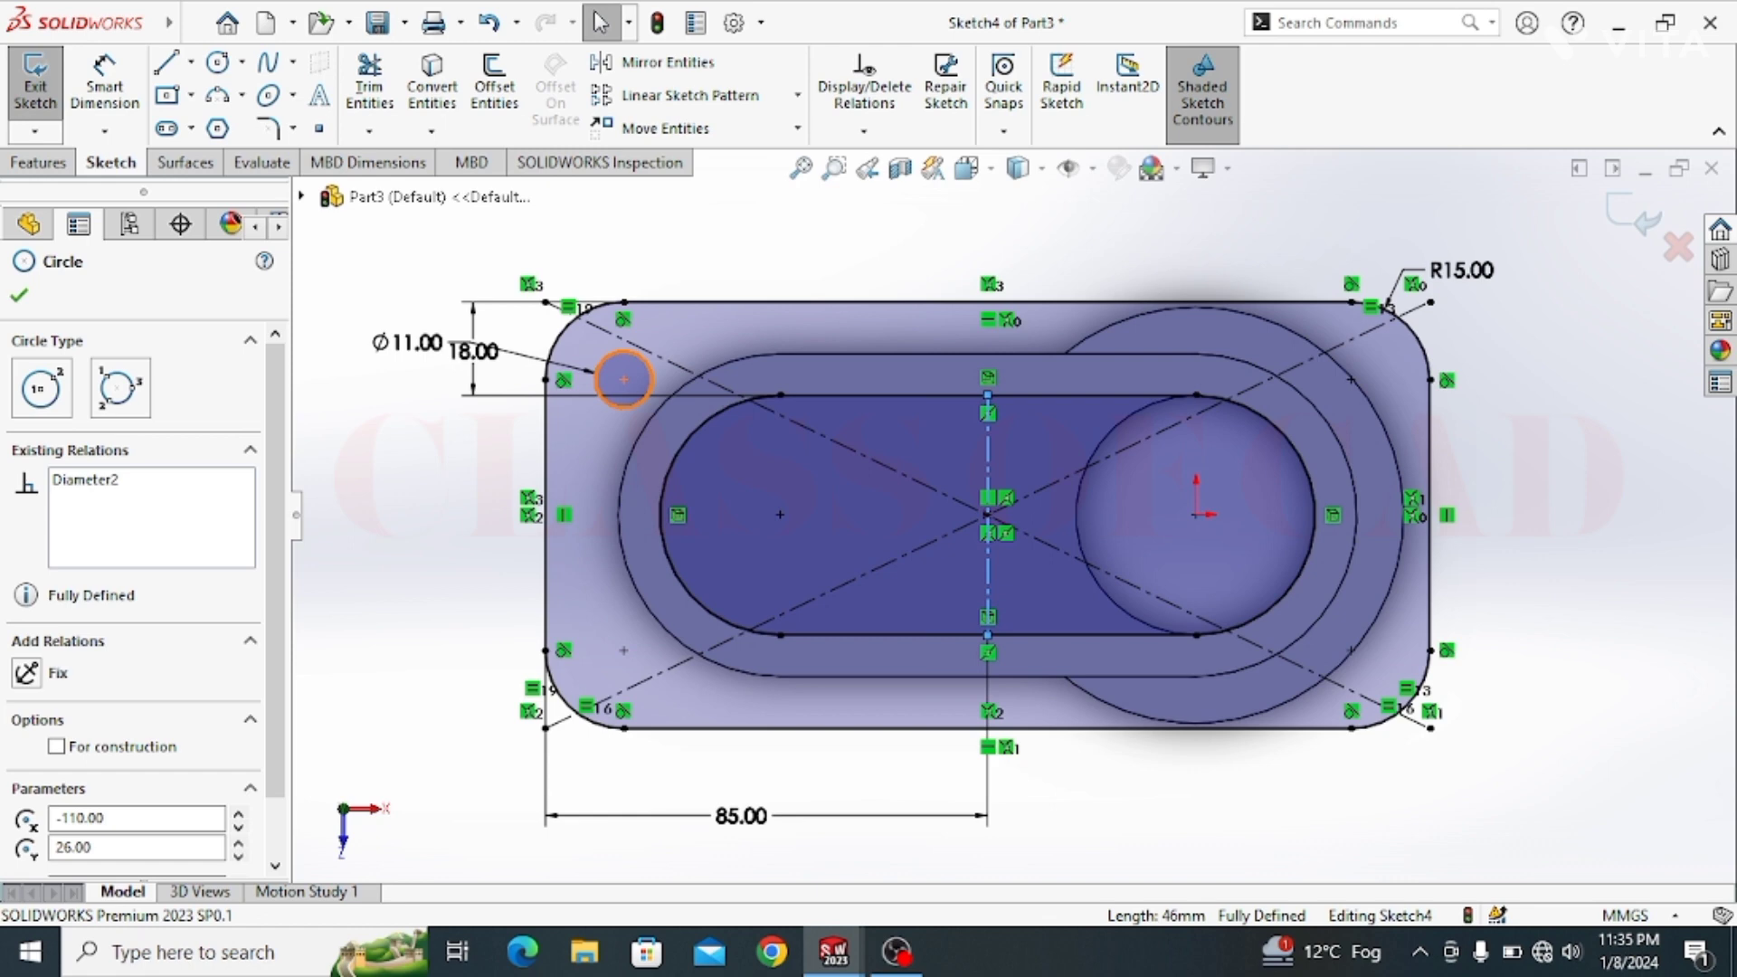
left_click(659, 63)
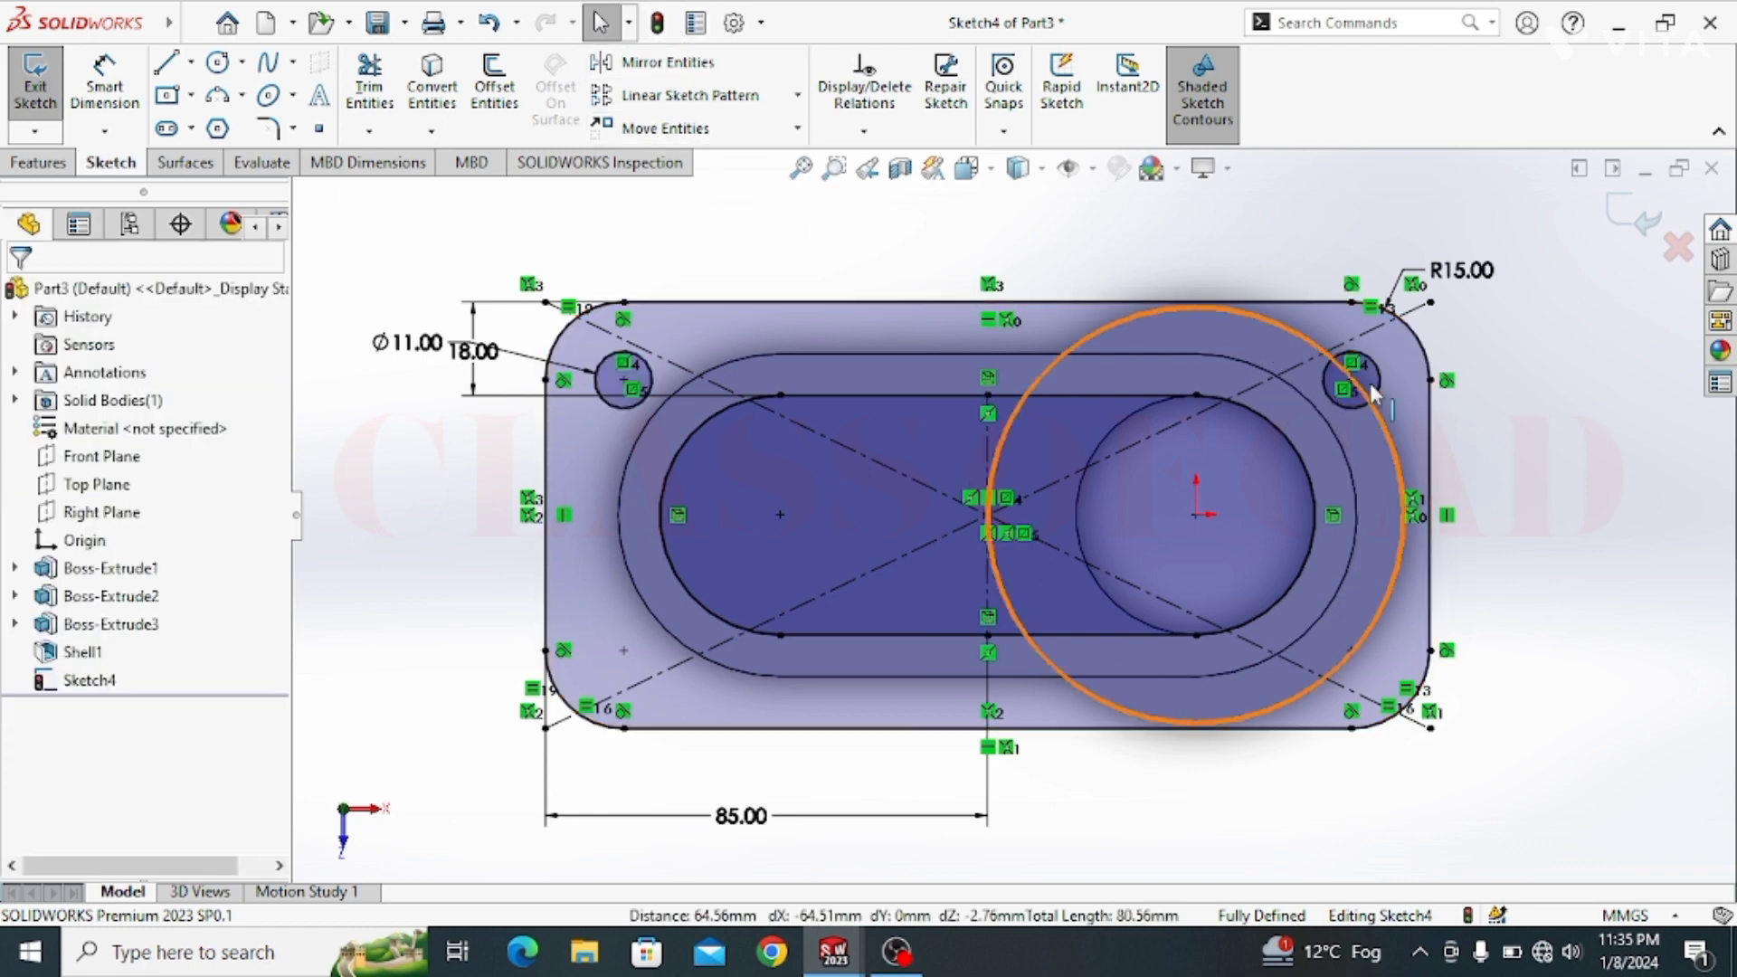
Step: Sketch a horizontal centerline from the rectangle's center to the center of the slot's left end arc
scroll(1372, 391, "down", 4)
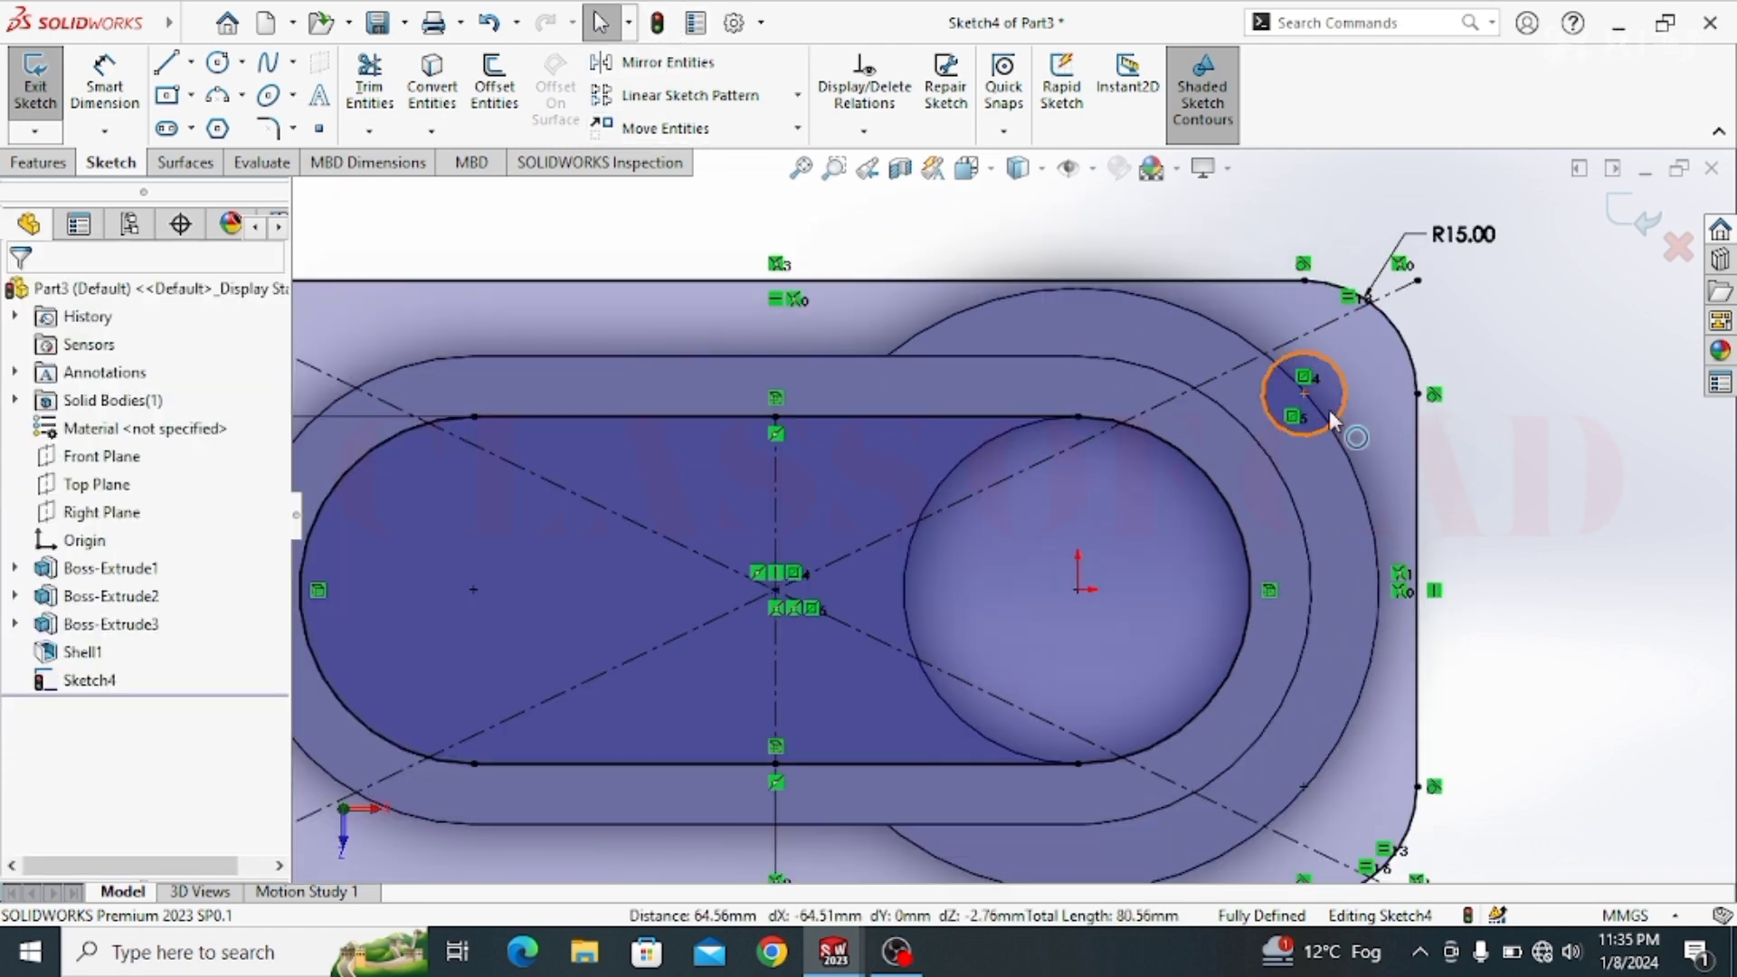
scroll(1091, 458, "up", 2)
middle_click_drag(1180, 411, 1292, 320, "ctrl")
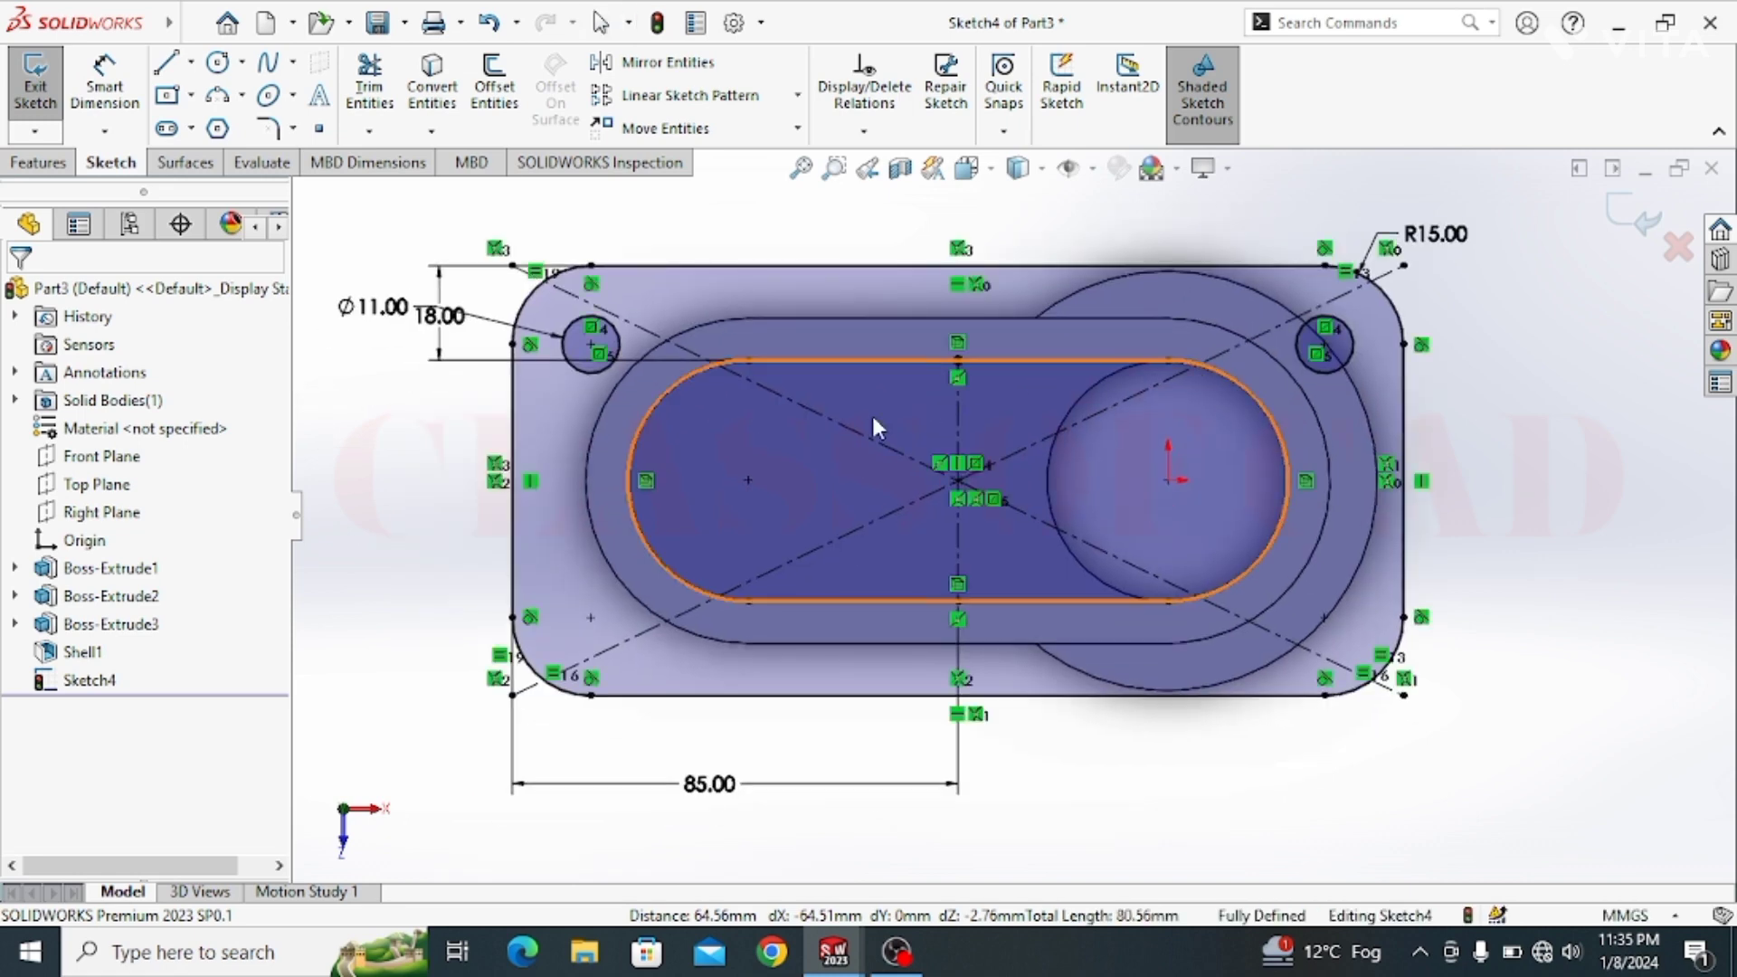
left_click(191, 62)
left_click(223, 120)
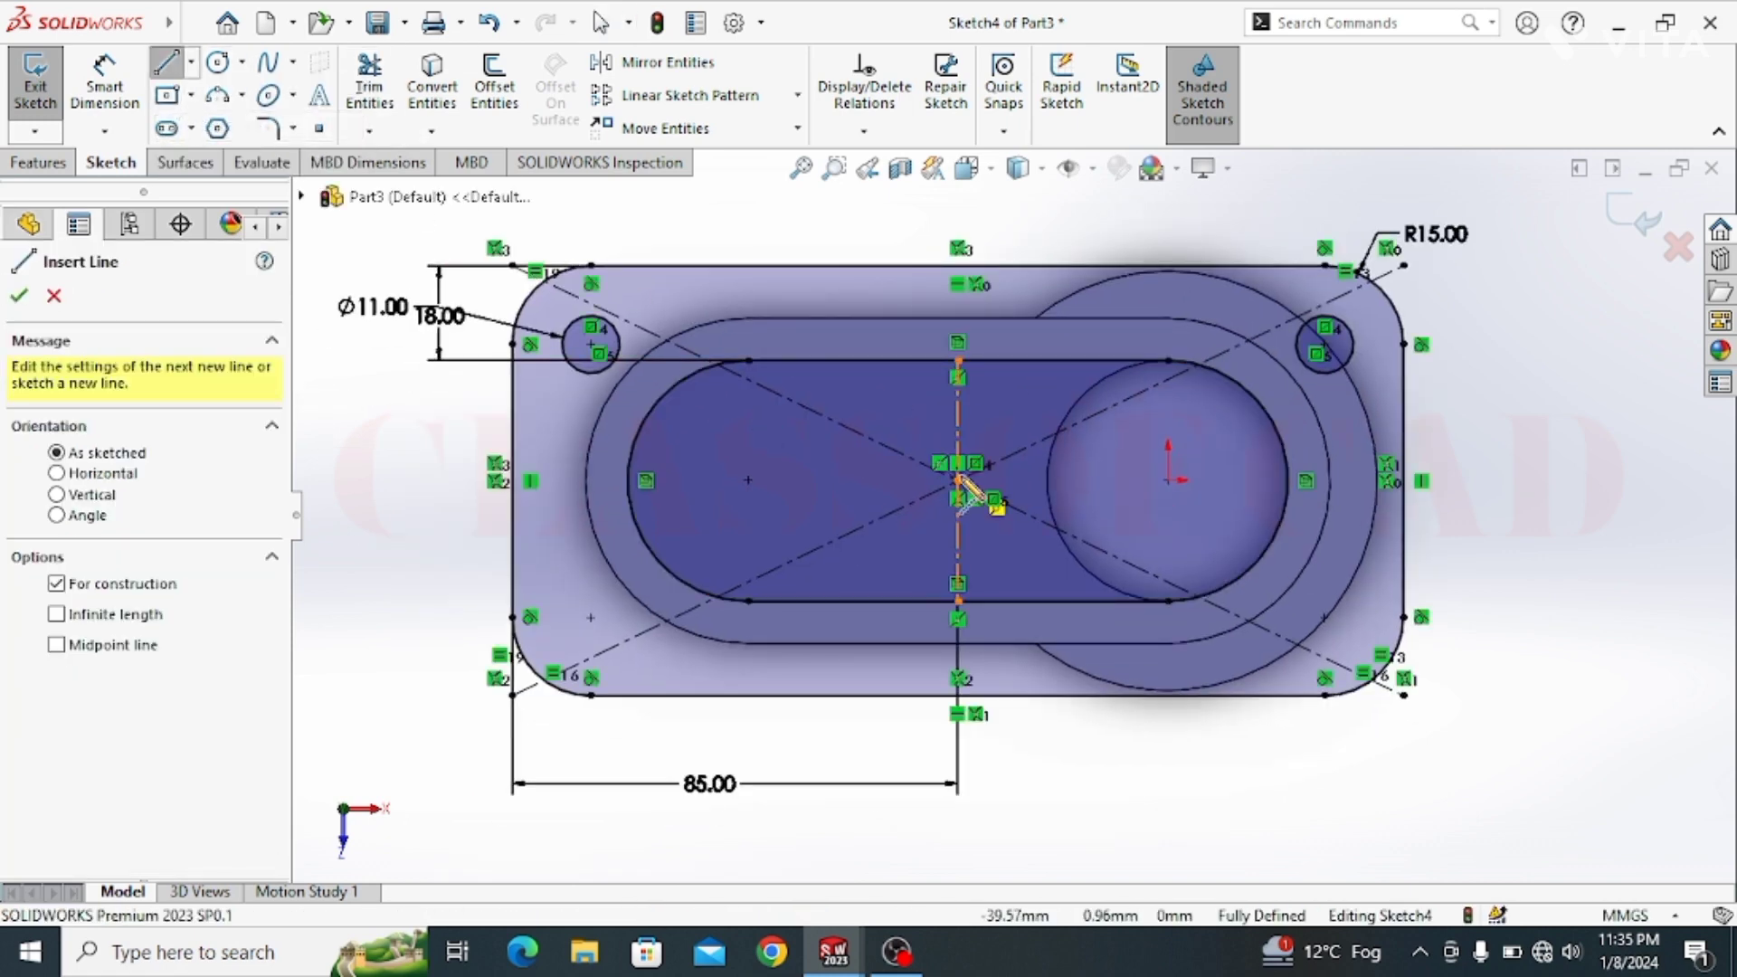
left_click(958, 481)
left_click(749, 480)
key("Escape")
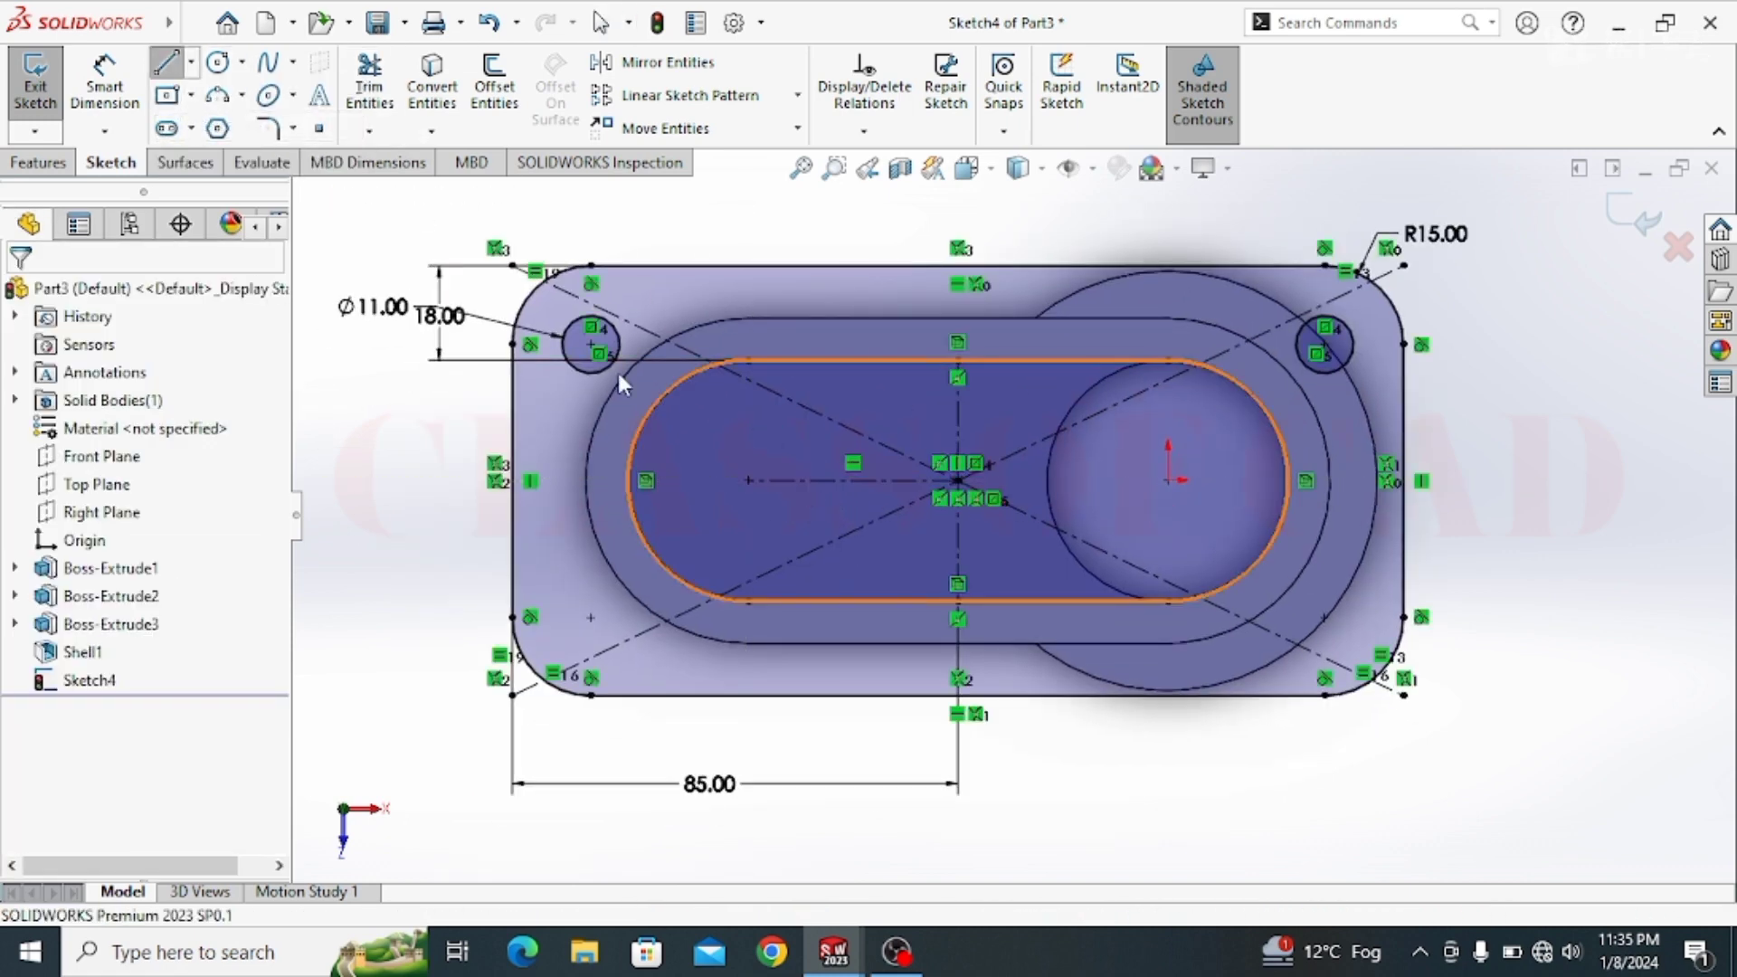
Step: Mirror the two upper hole circles about the horizontal centerline
left_click(593, 371)
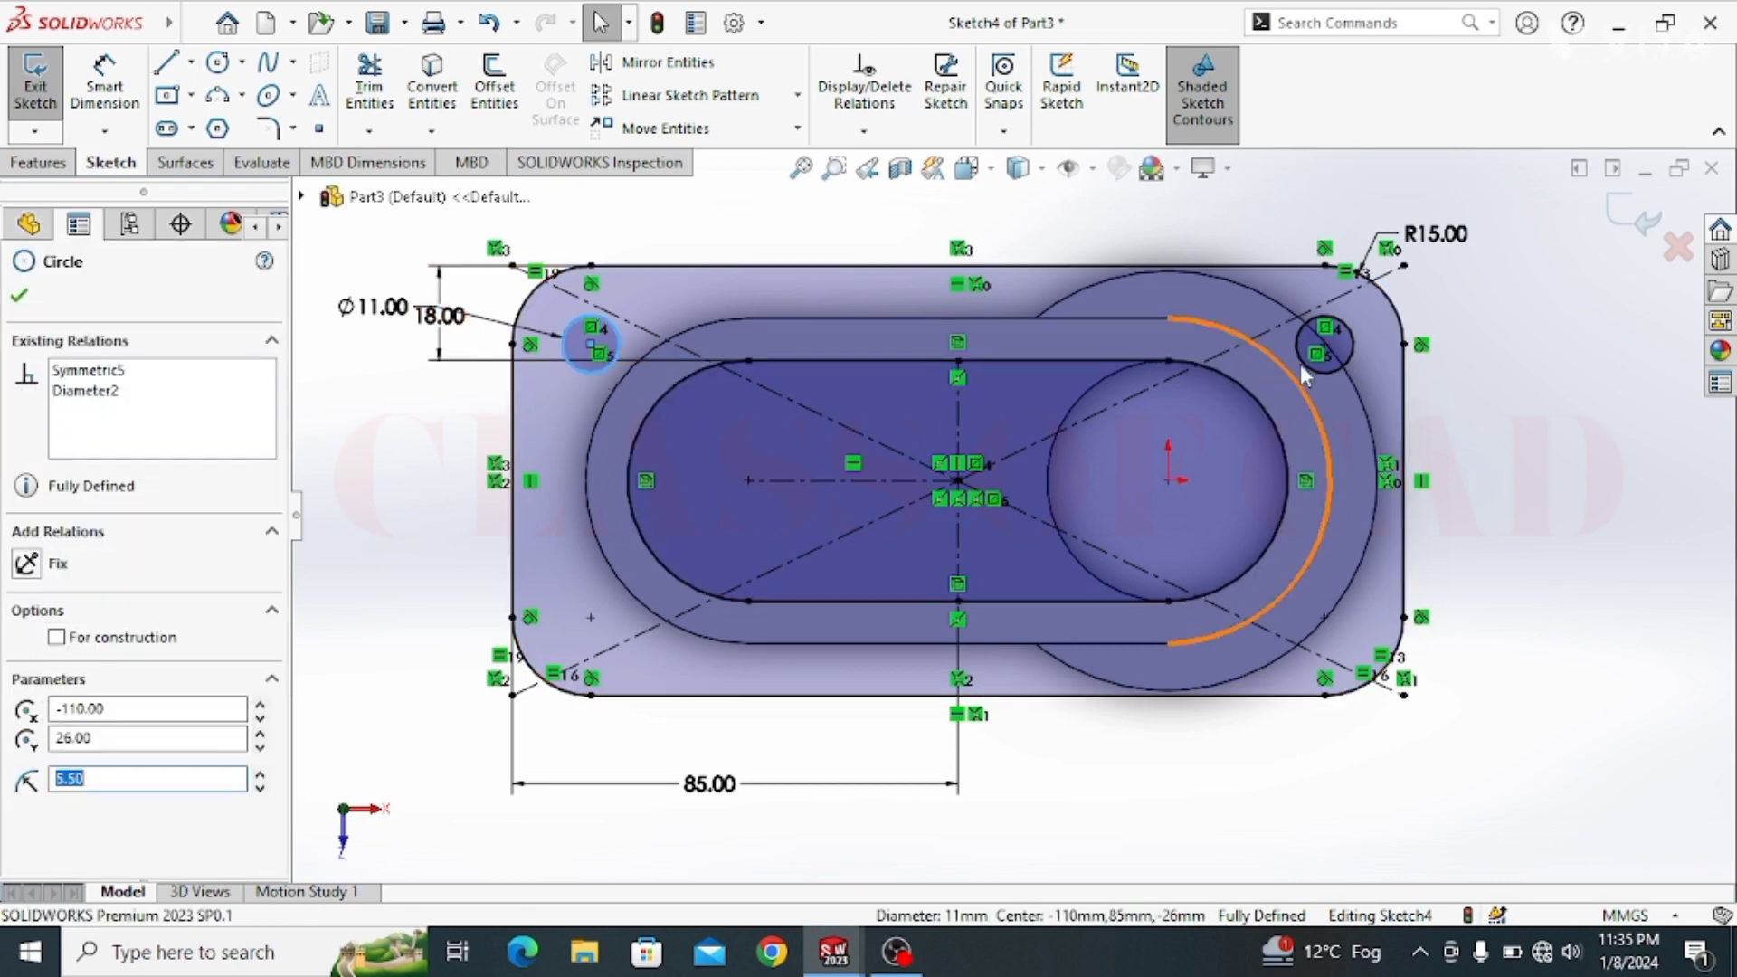
left_click(1323, 347, "ctrl")
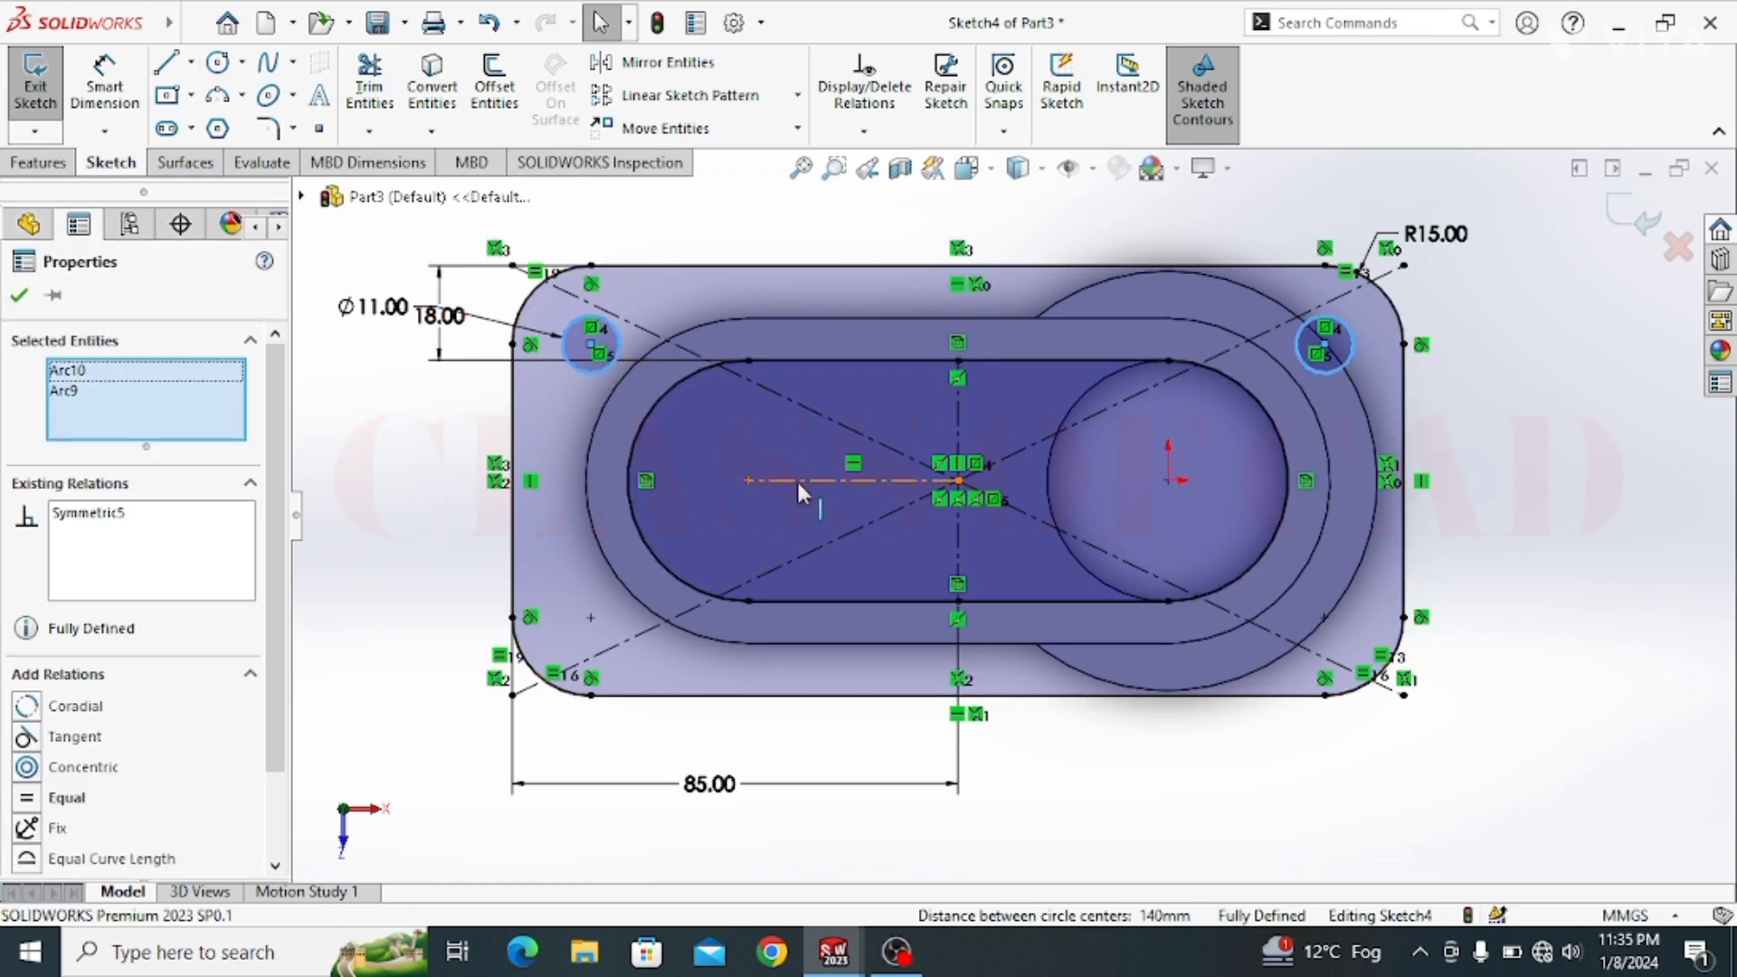
left_click(796, 480, "ctrl")
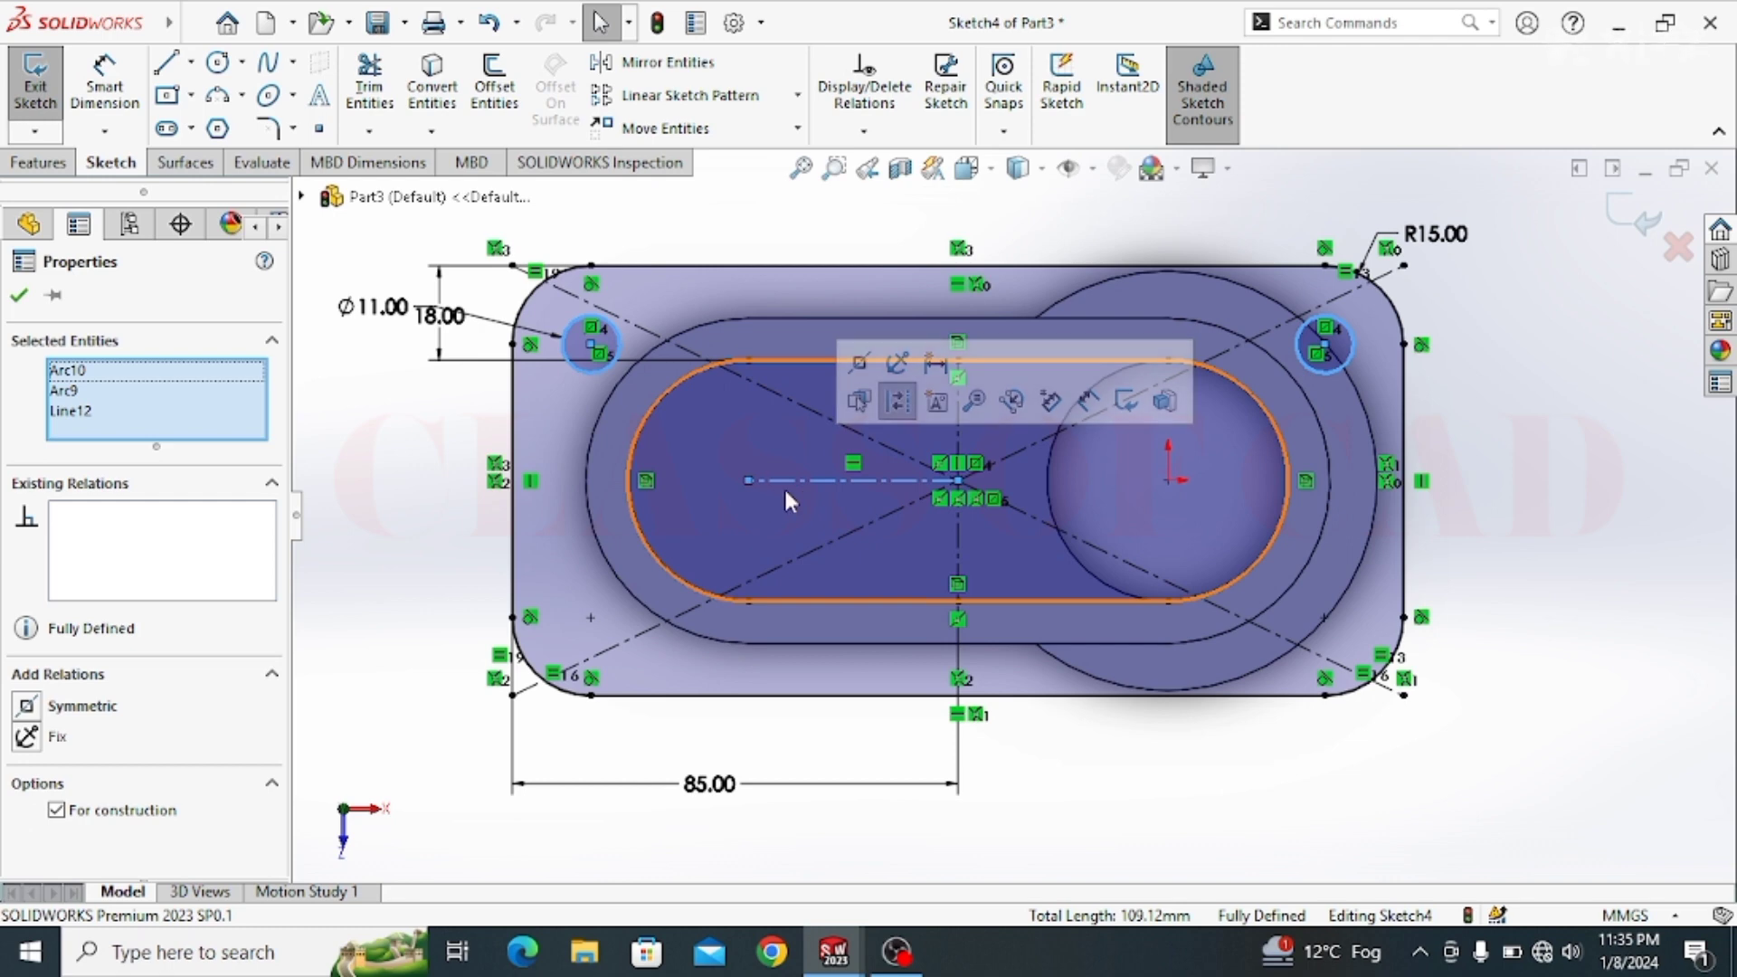
left_click(615, 65)
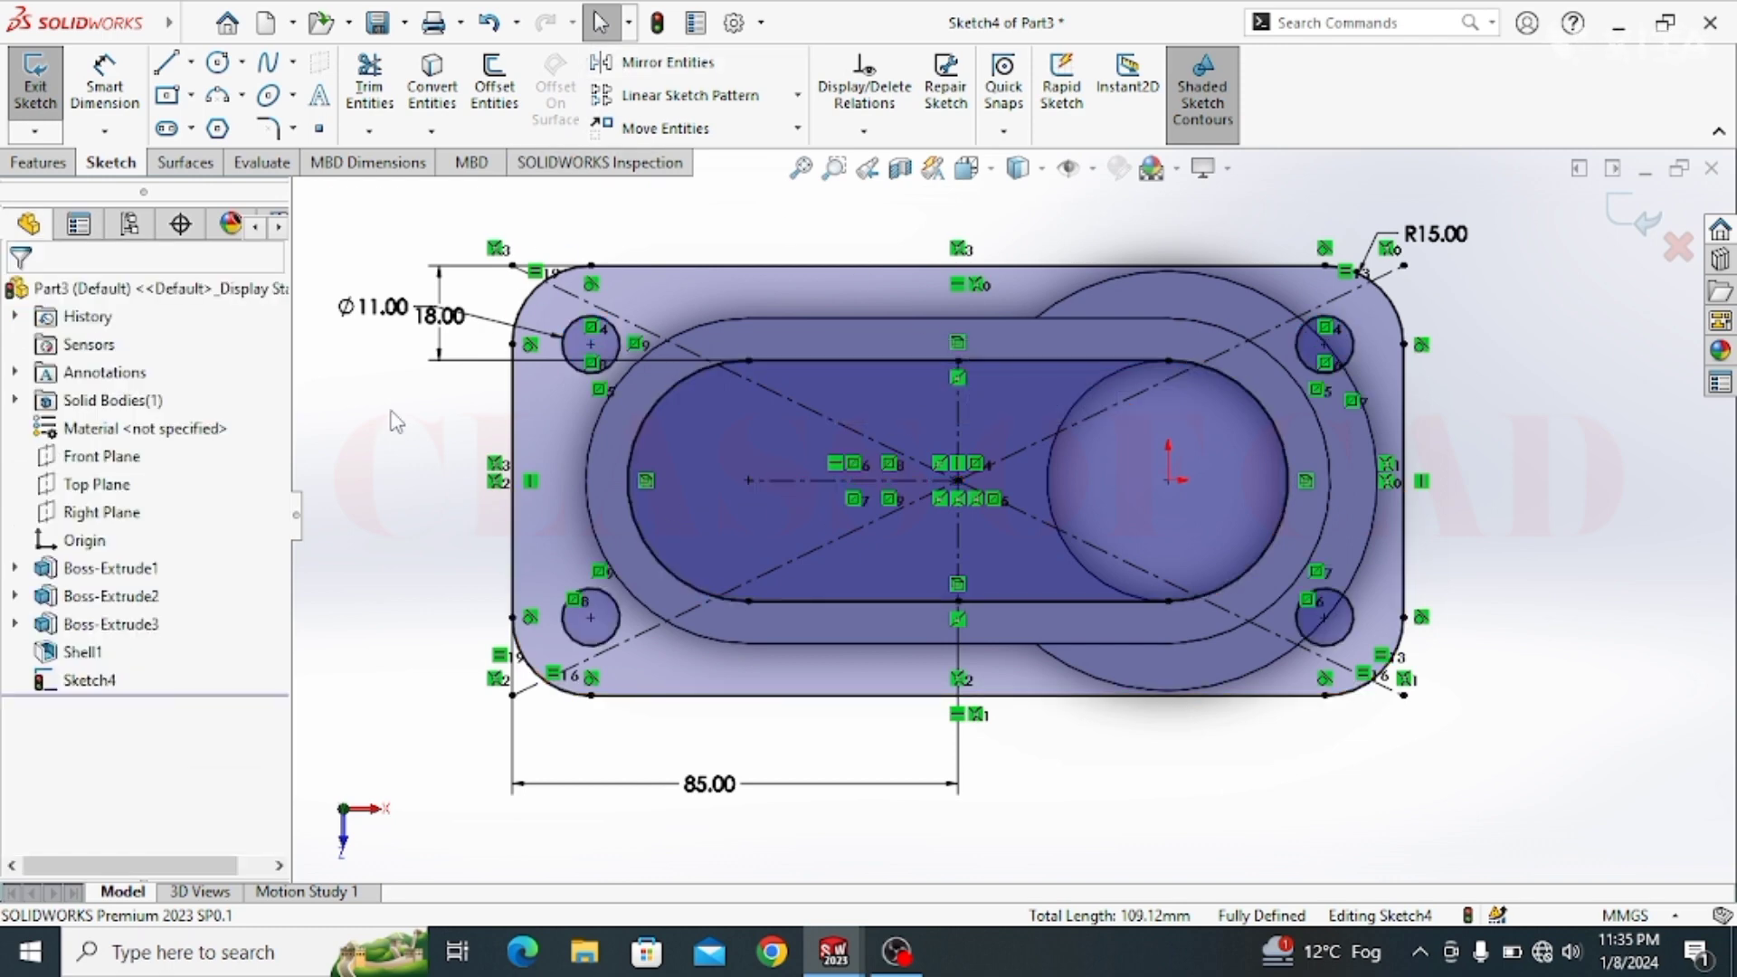
Step: Extrude the flange sketch with its four holes upward from the slot body's rim to a blind depth of 10 mm
left_click(38, 163)
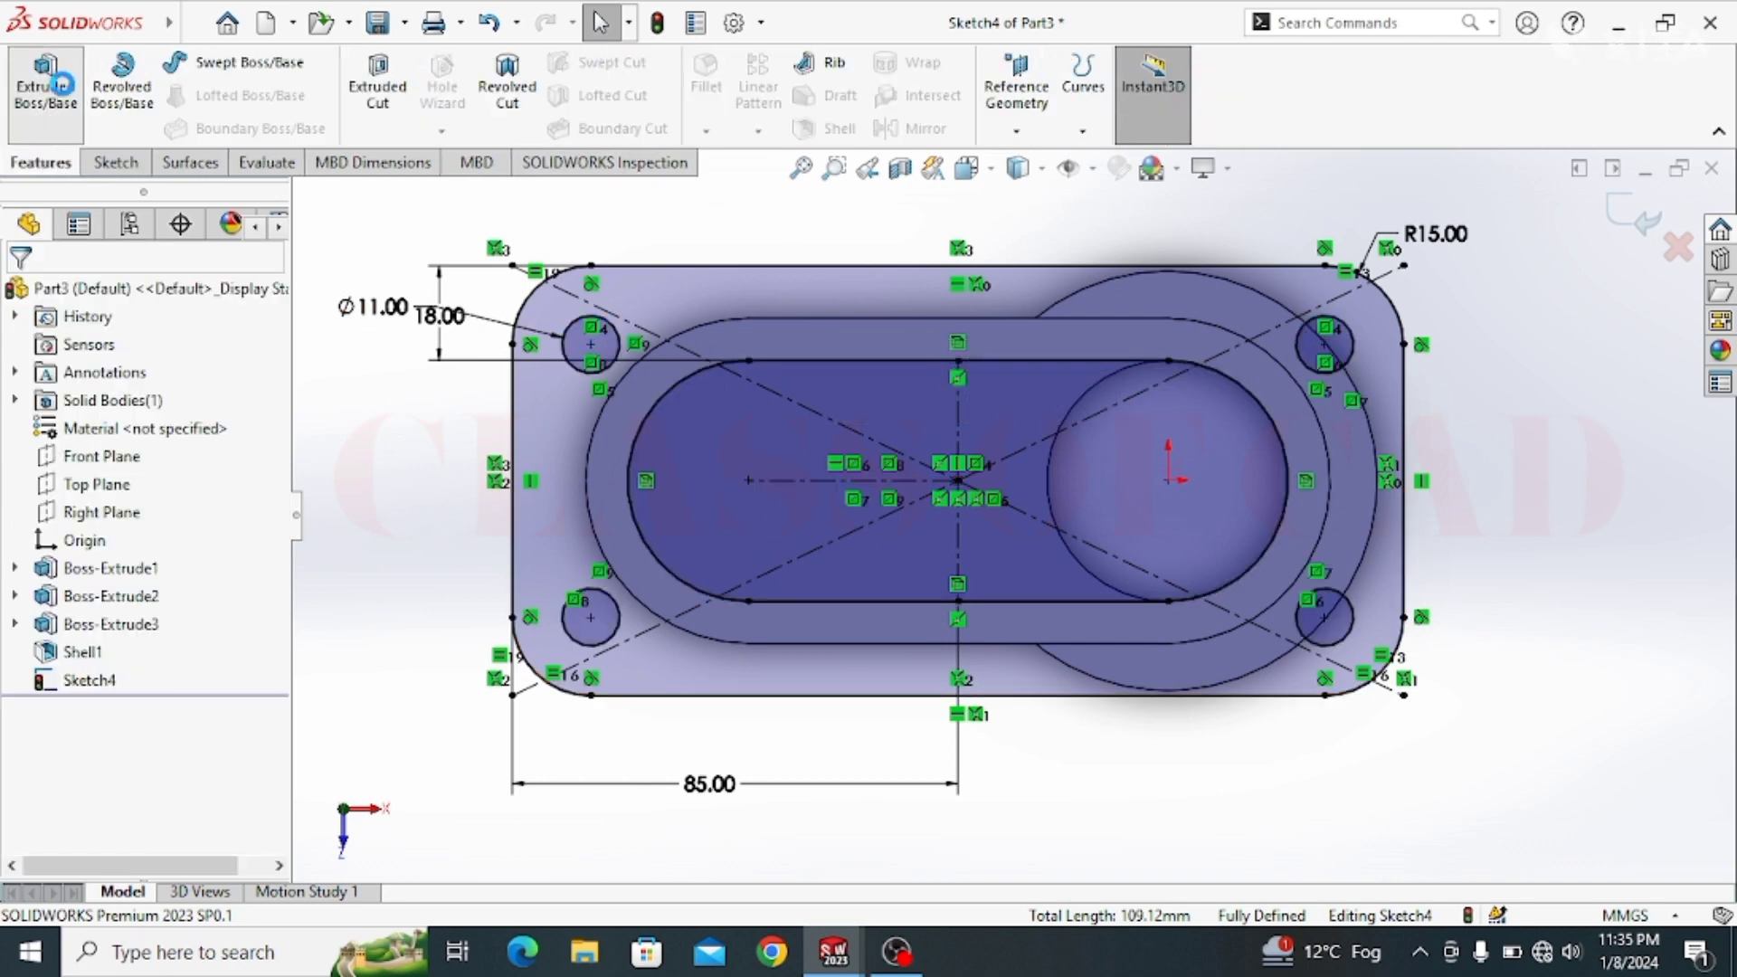
left_click(60, 86)
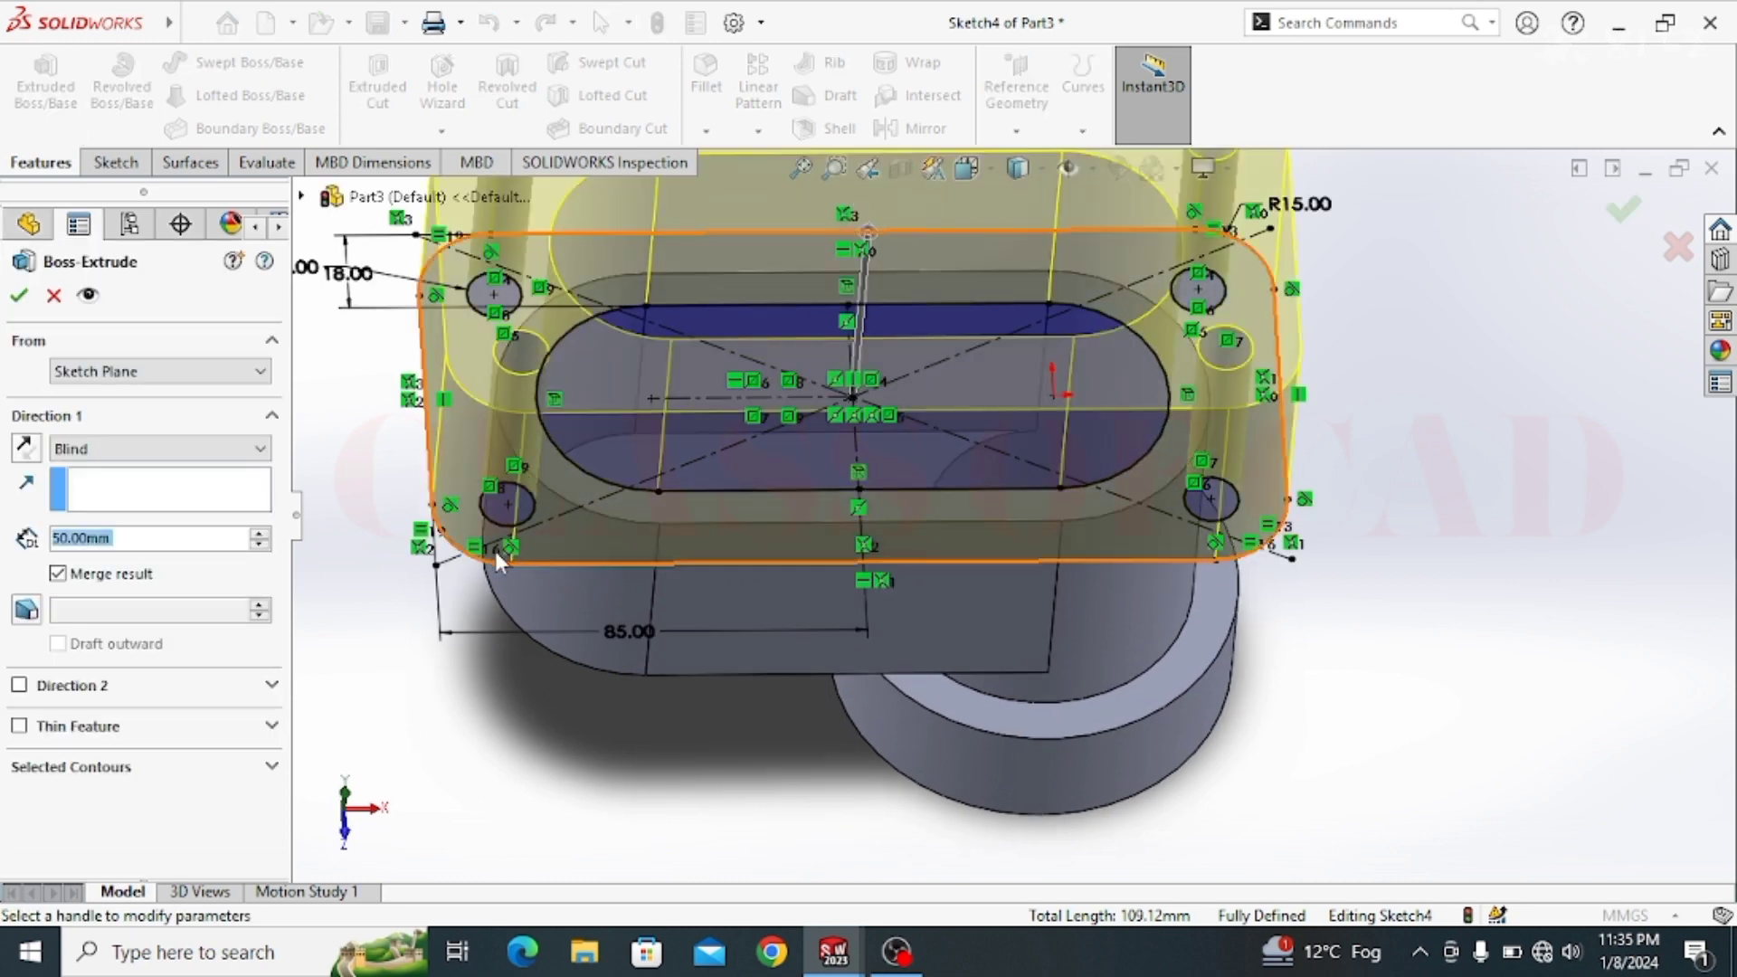
type("8")
key("Return")
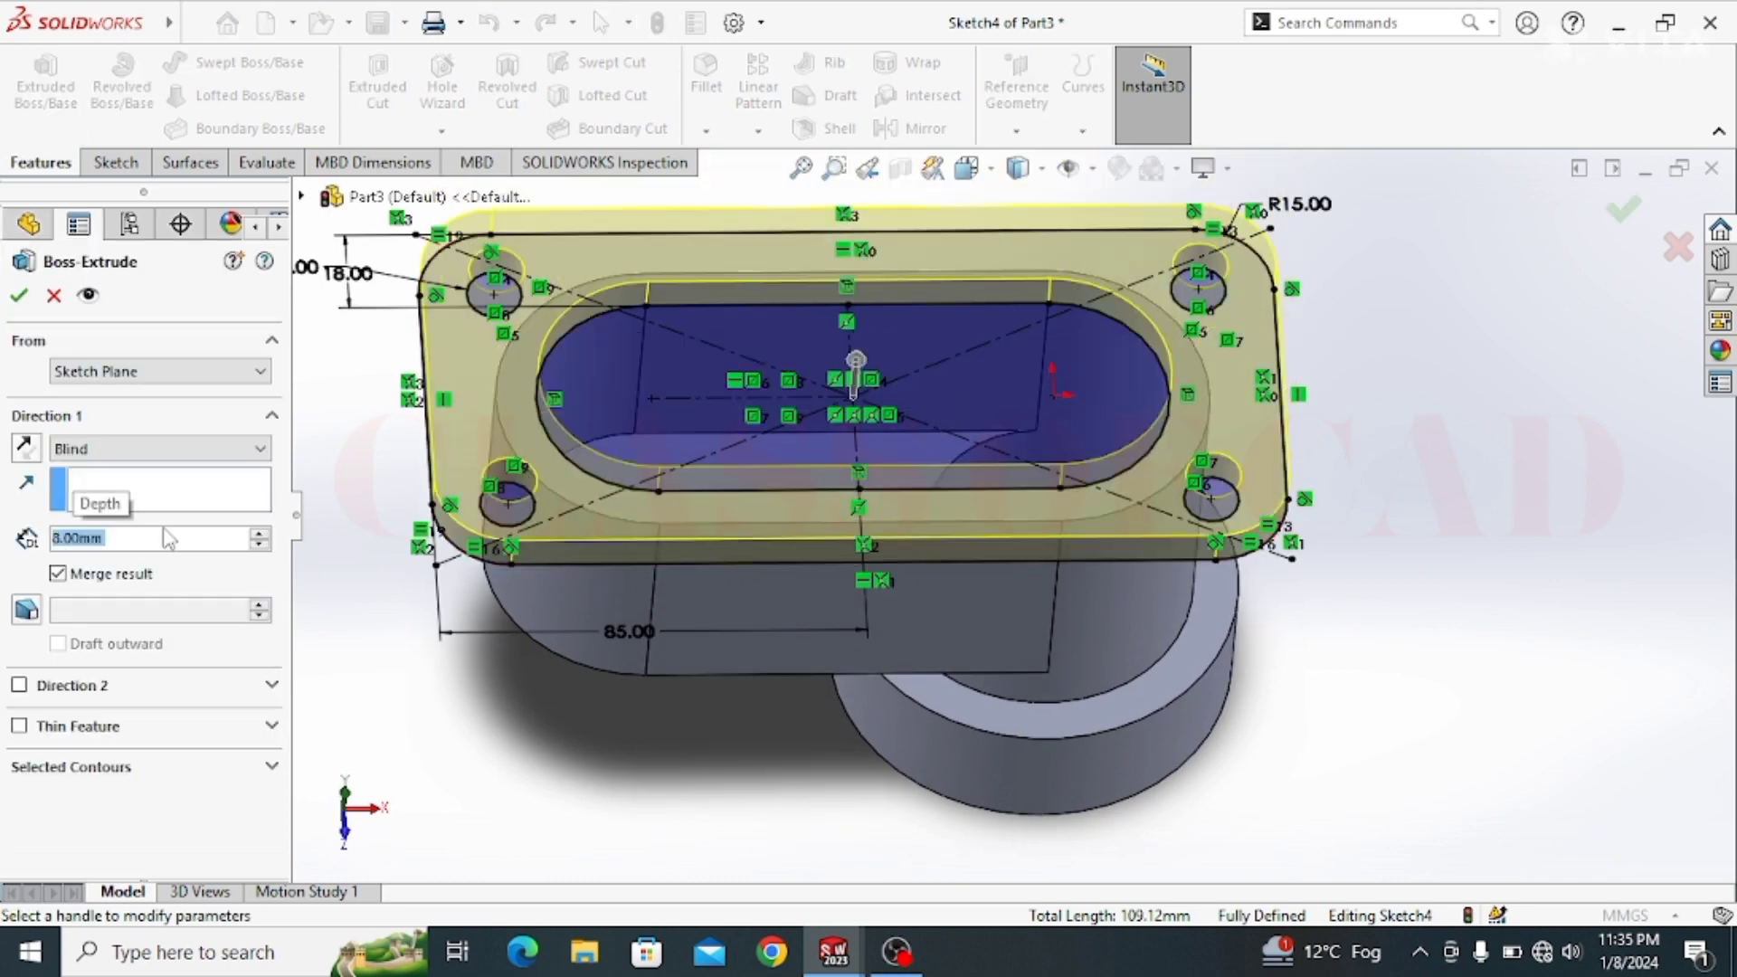
middle_click_drag(758, 534, 671, 411)
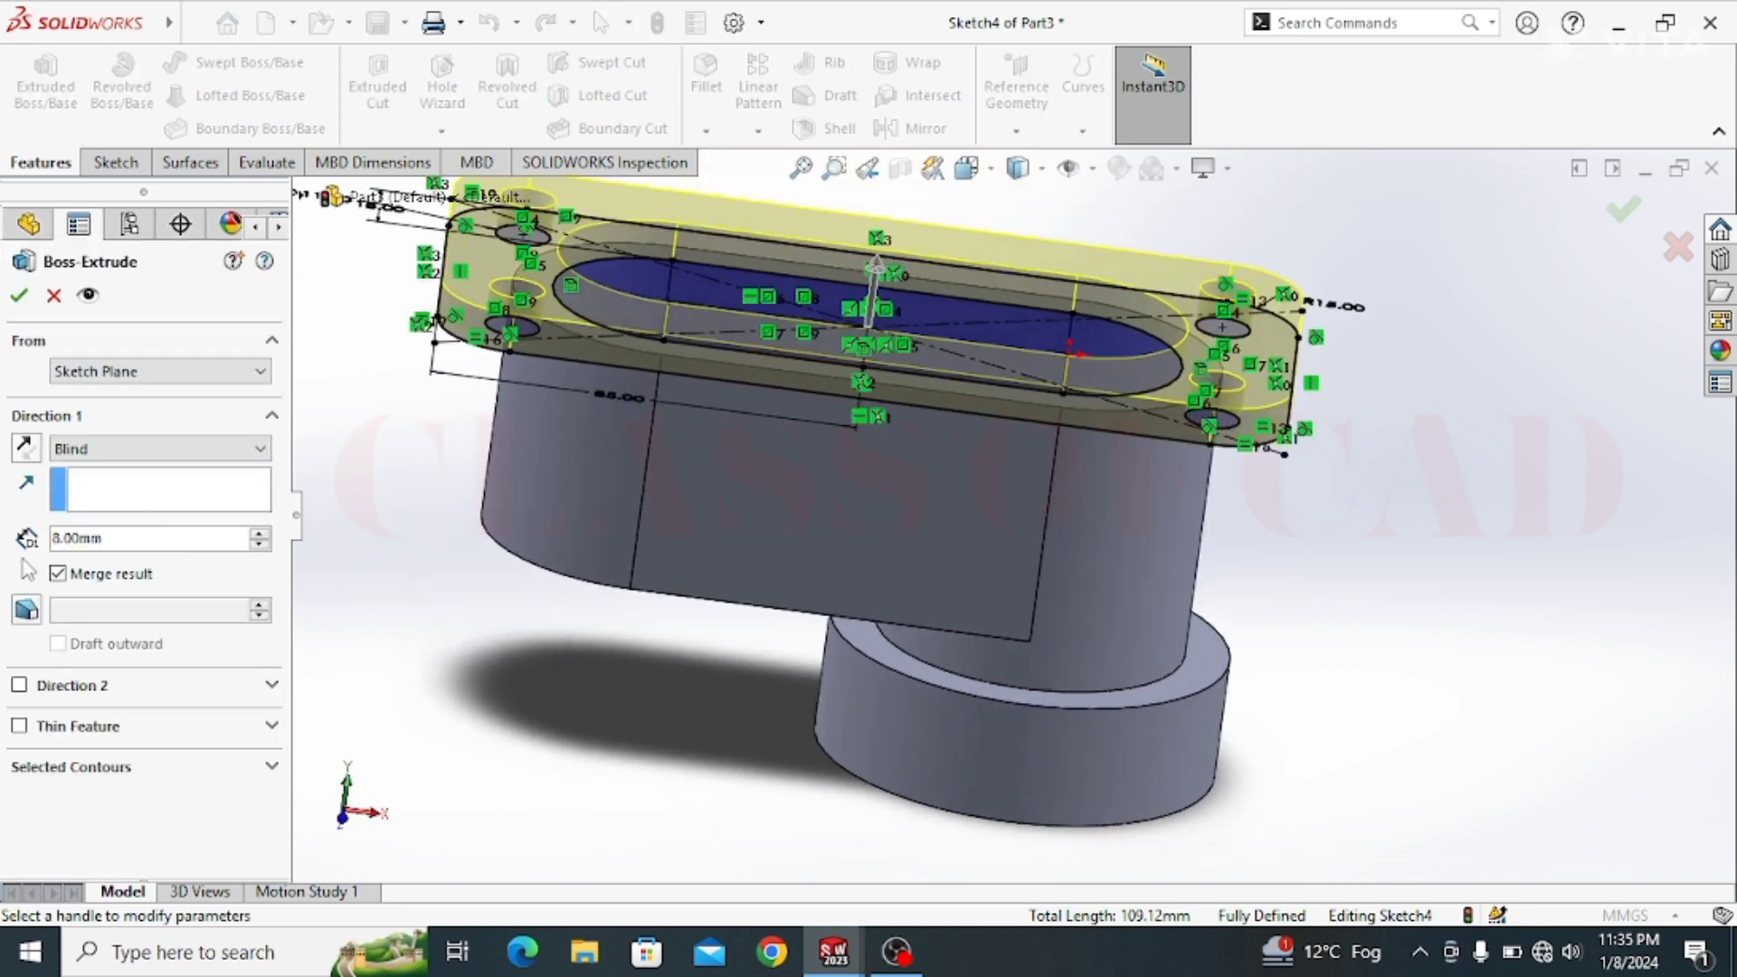
type("10")
key("Return")
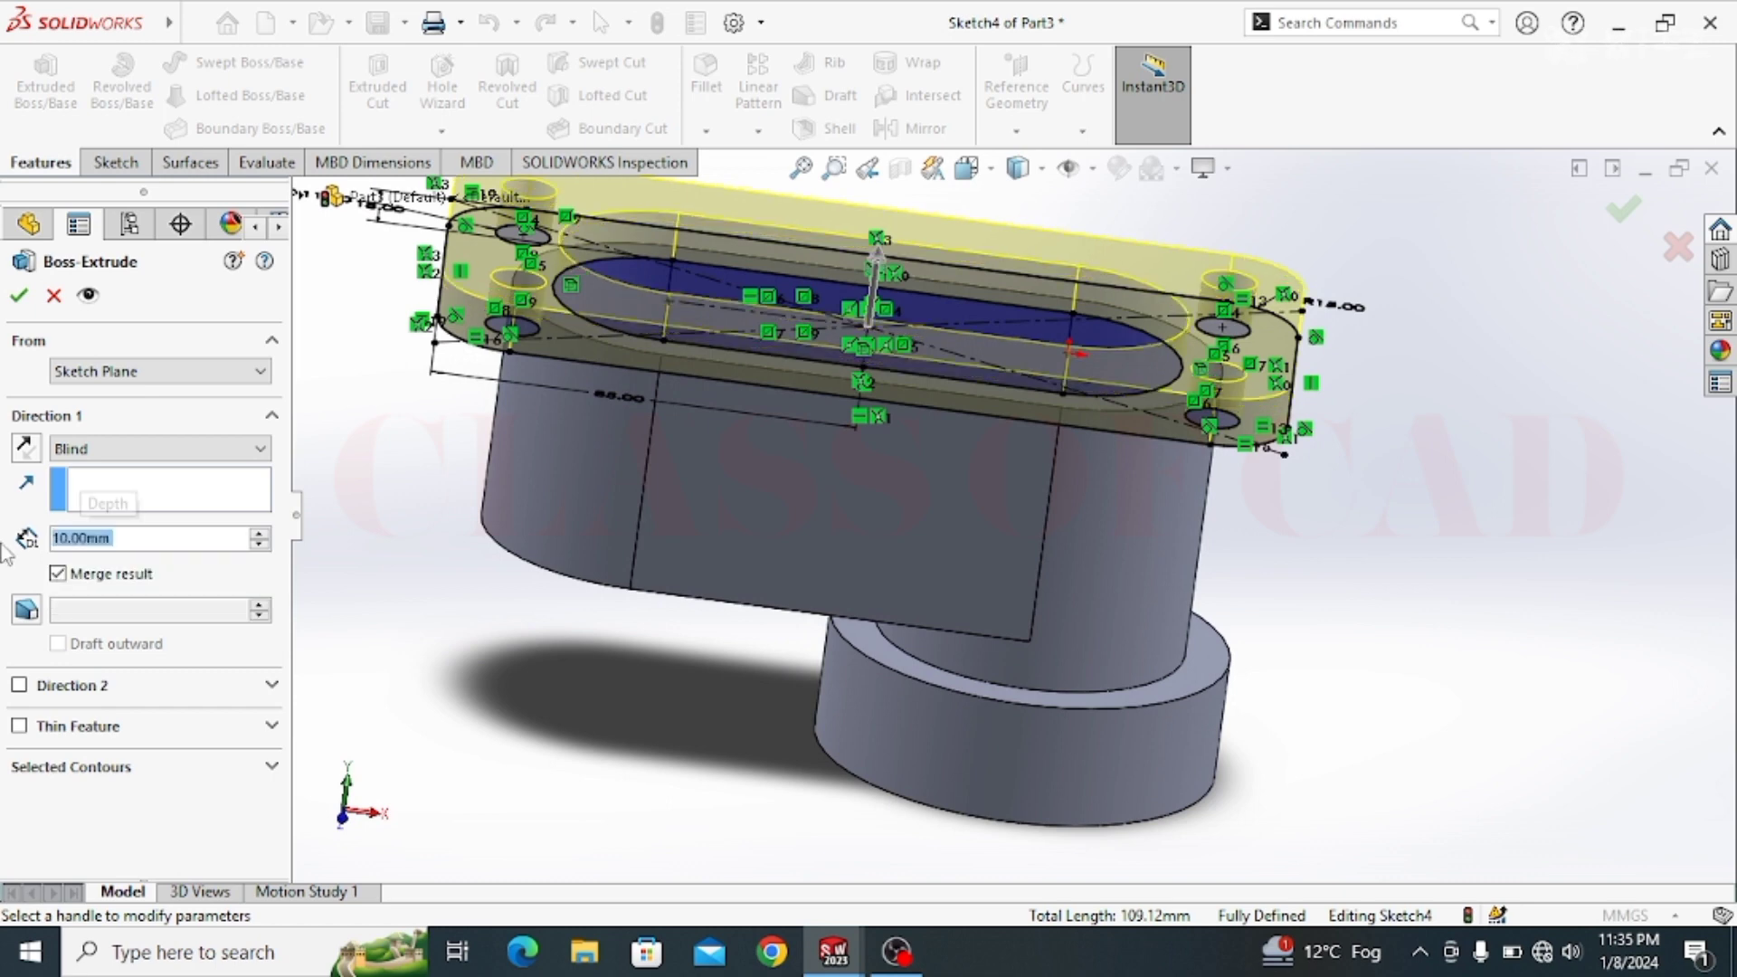
left_click(20, 298)
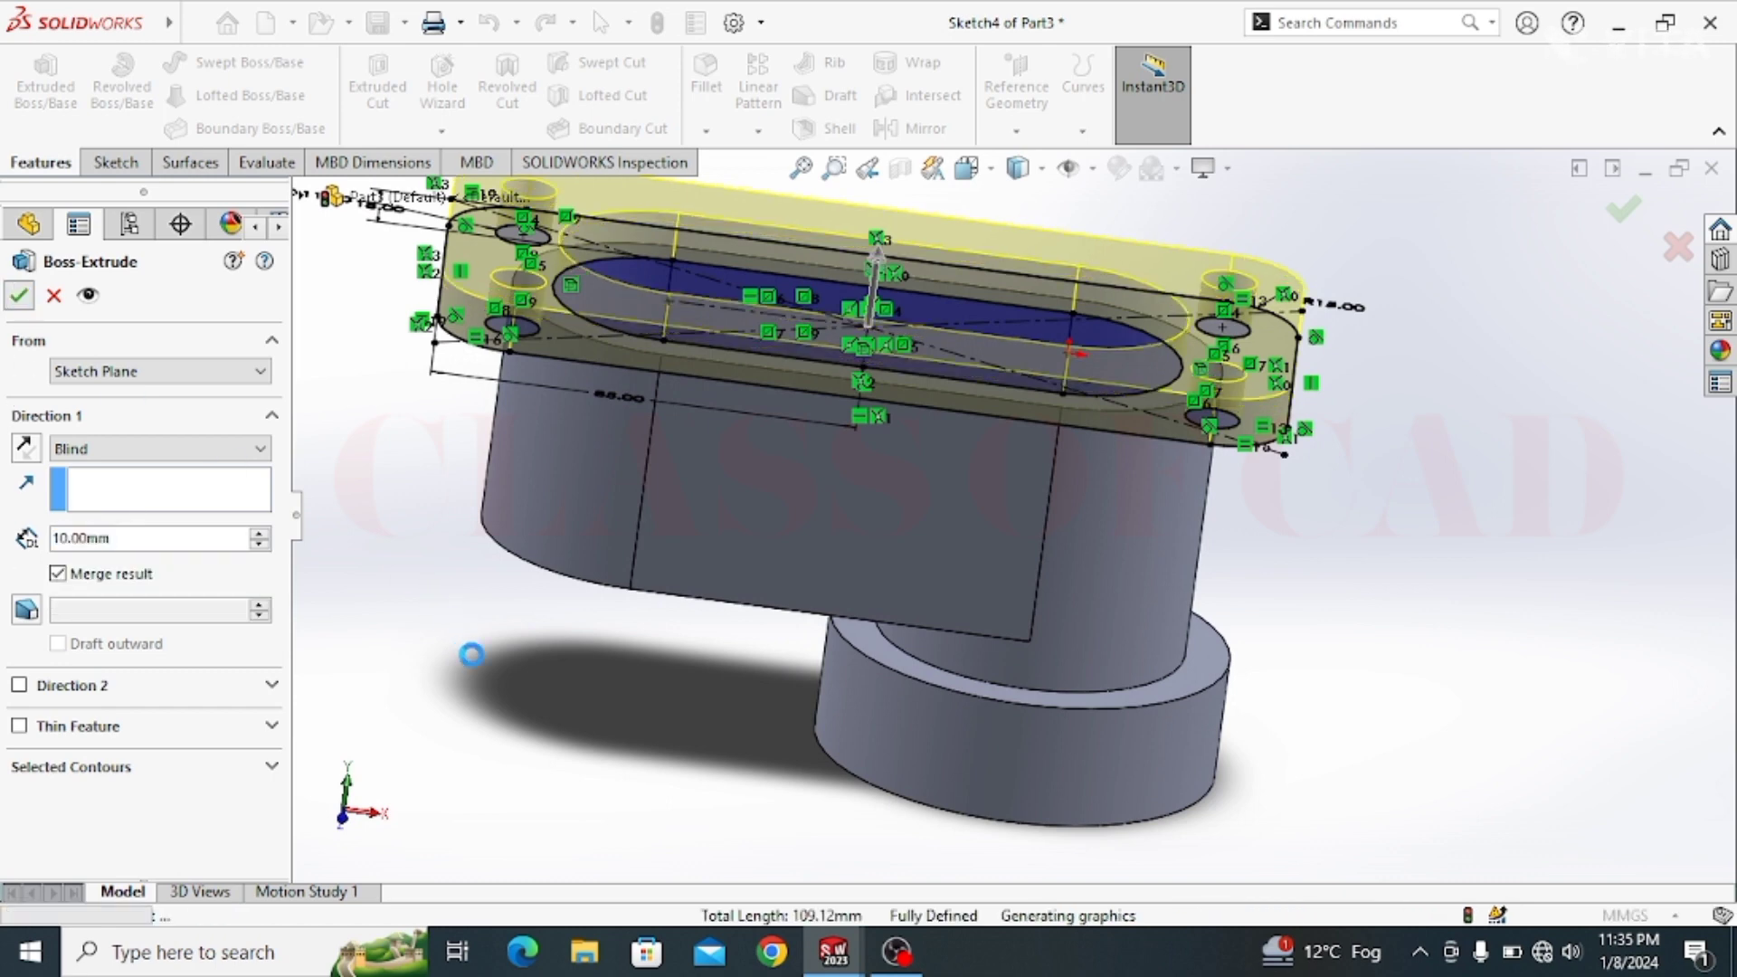
Step: Start a sketch on the bottom ring face of the lower cylindrical boss and draw a circle about 117 mm in diameter centred on the origin
middle_click_drag(887, 604, 846, 392)
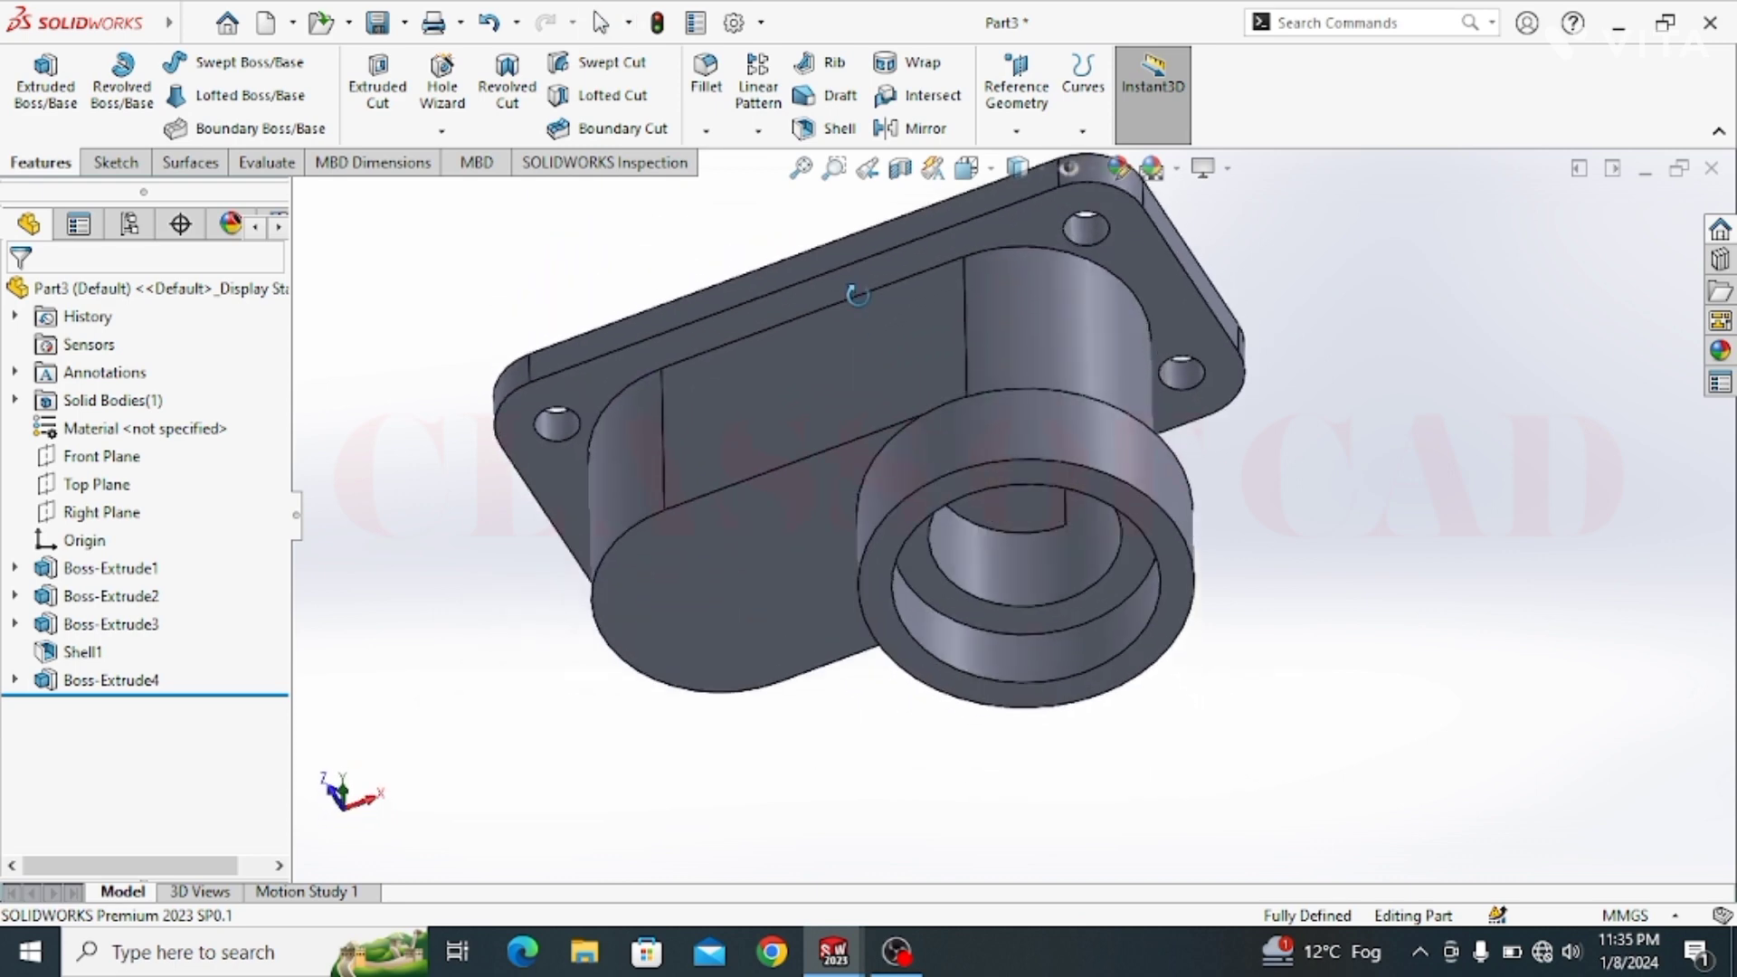
left_click(920, 487)
left_click(1032, 412)
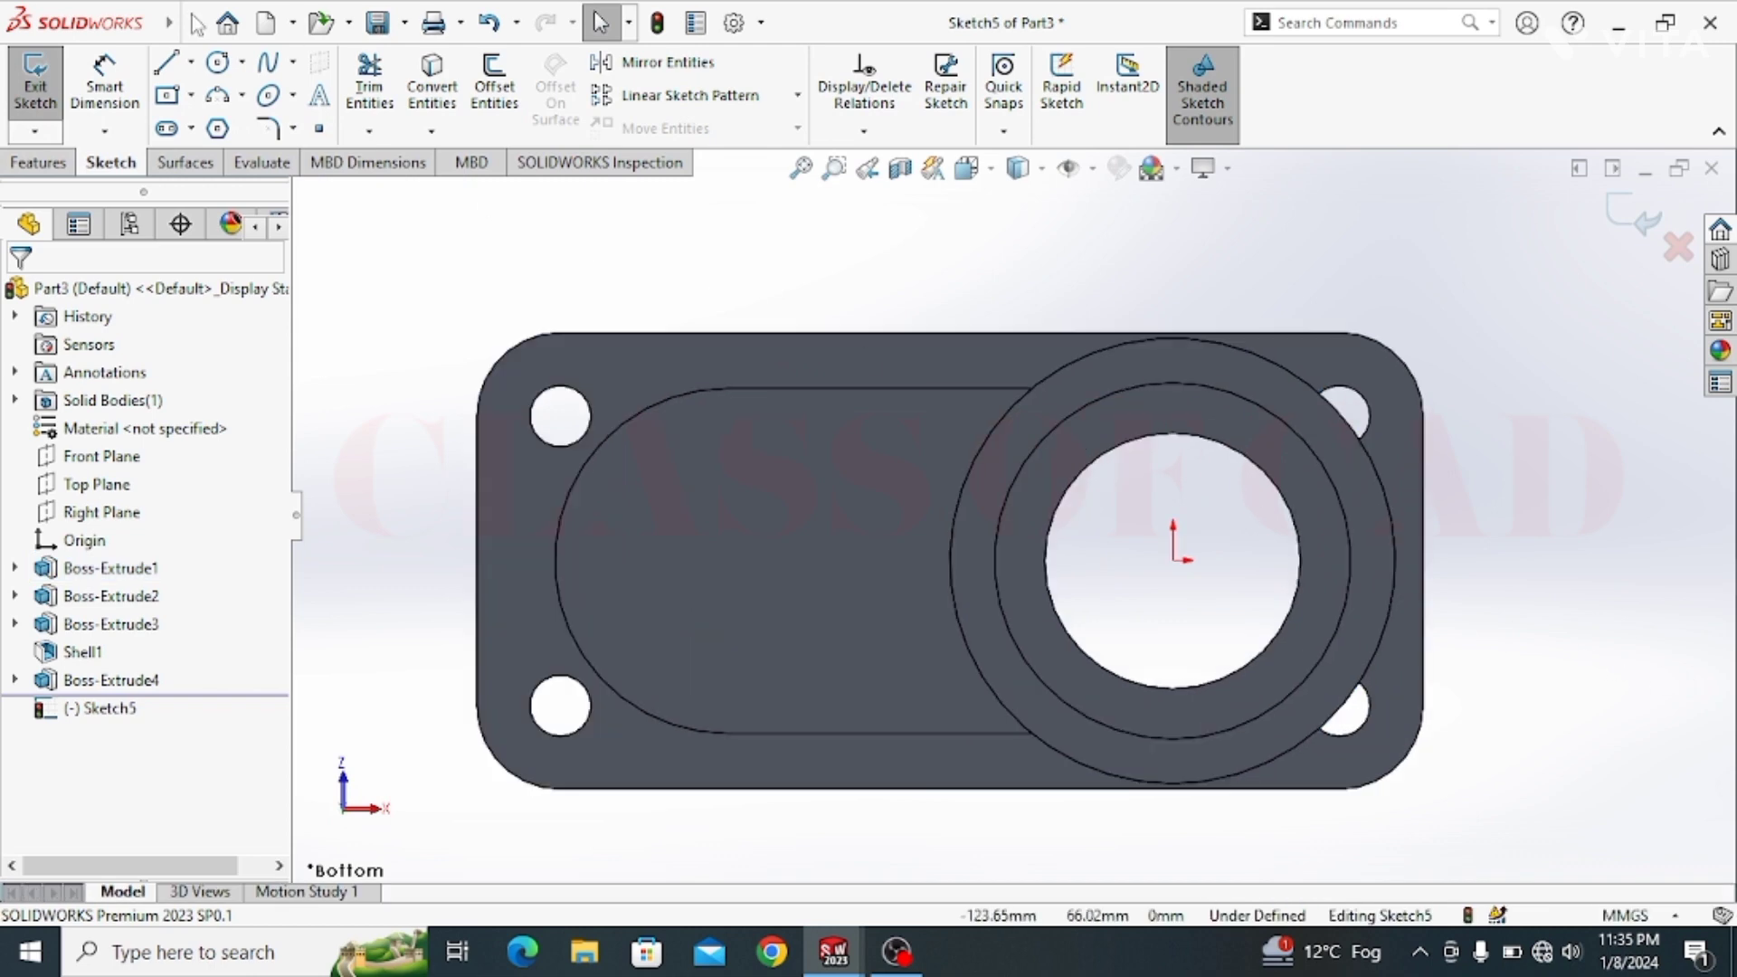
left_click(217, 64)
left_click(1174, 561)
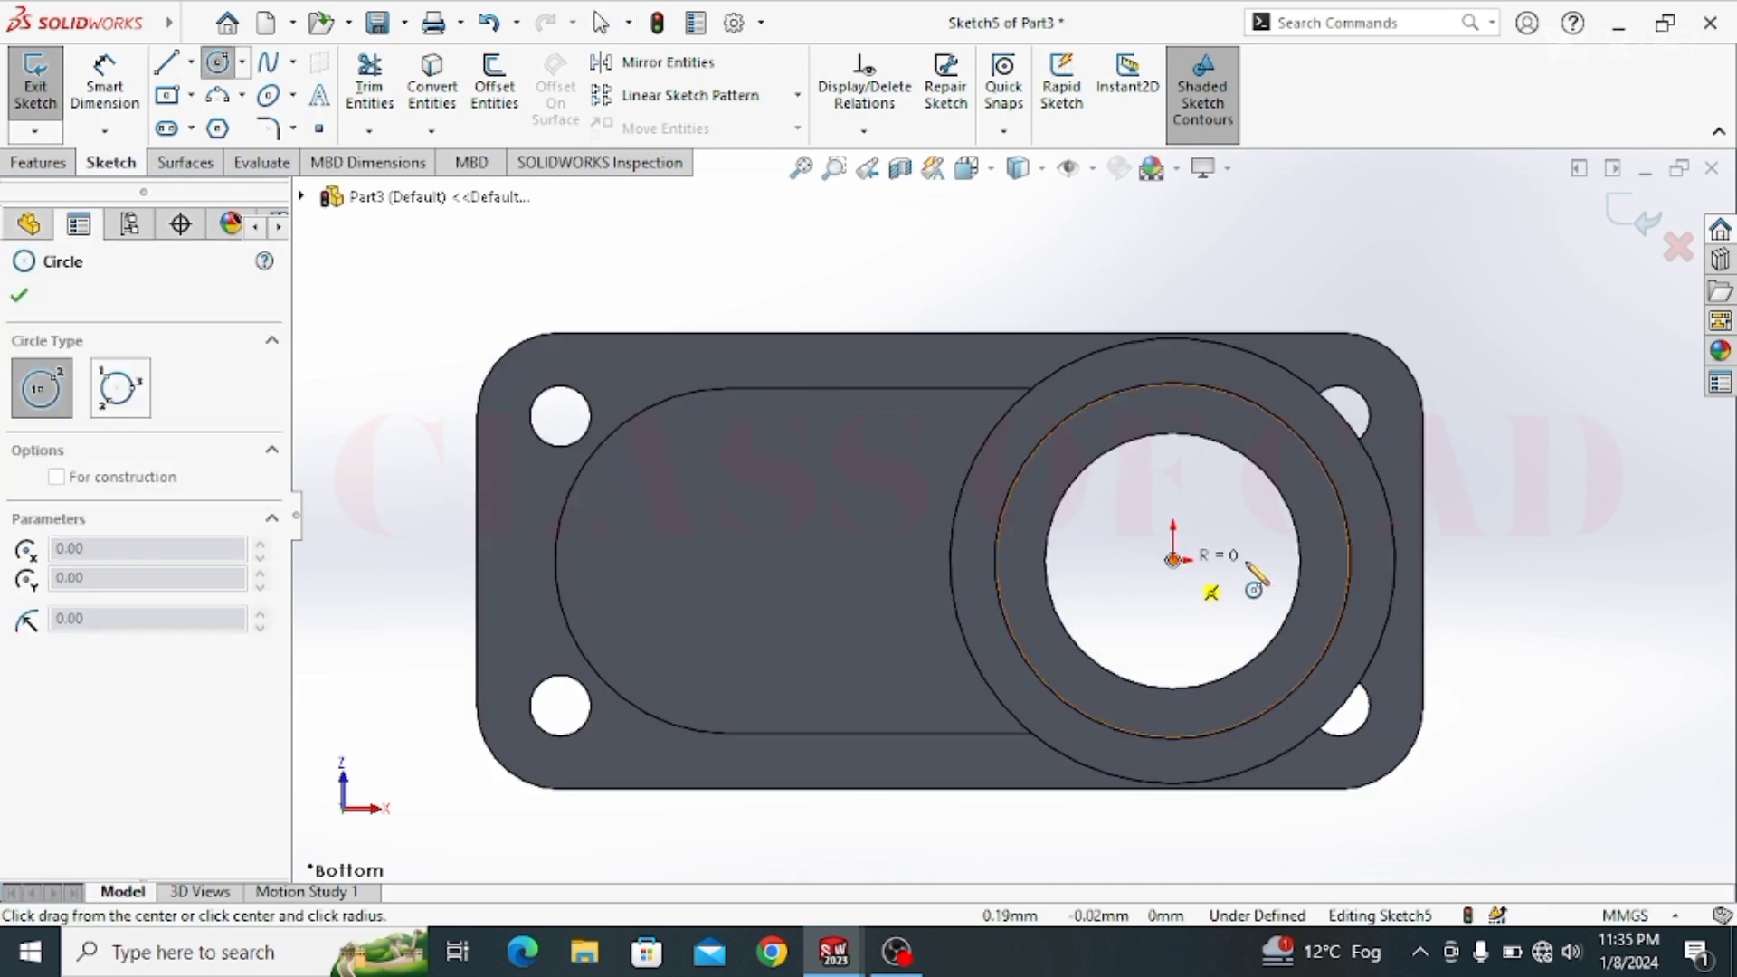
left_click(1501, 532)
scroll(1250, 570, "up", 1)
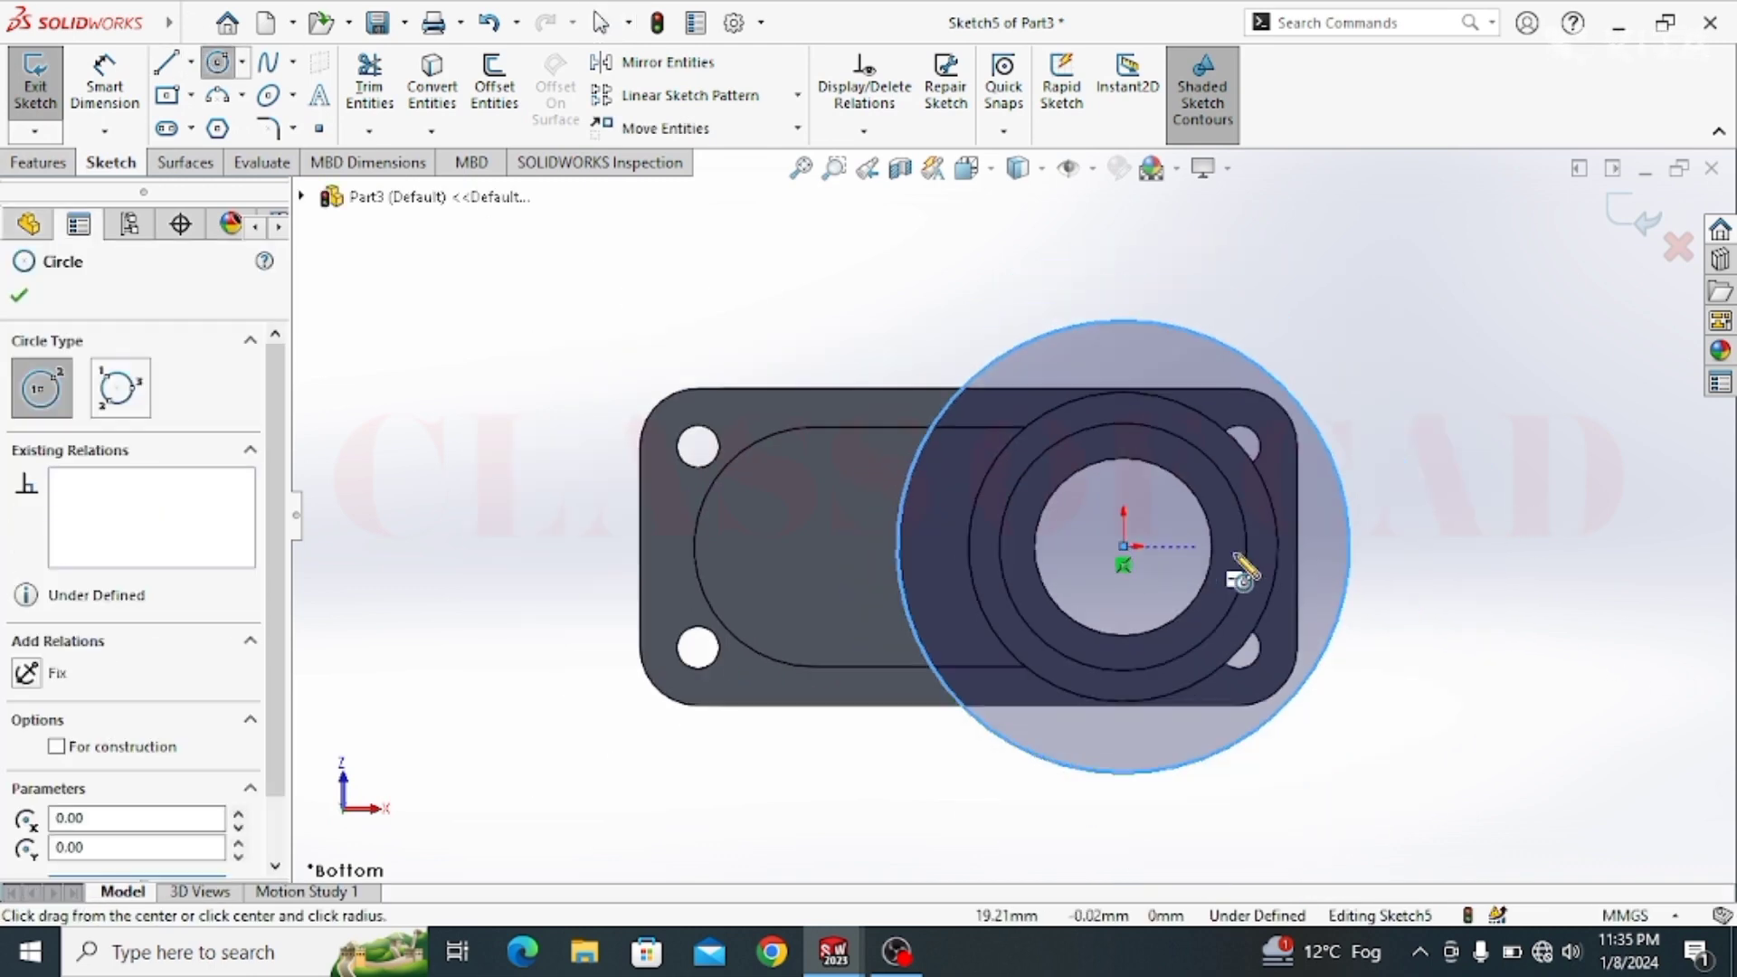
key("Escape")
Step: Dimension the flange circle centred on the origin and set its diameter to 110 mm
scroll(289, 232, "up", 1)
left_click(115, 99)
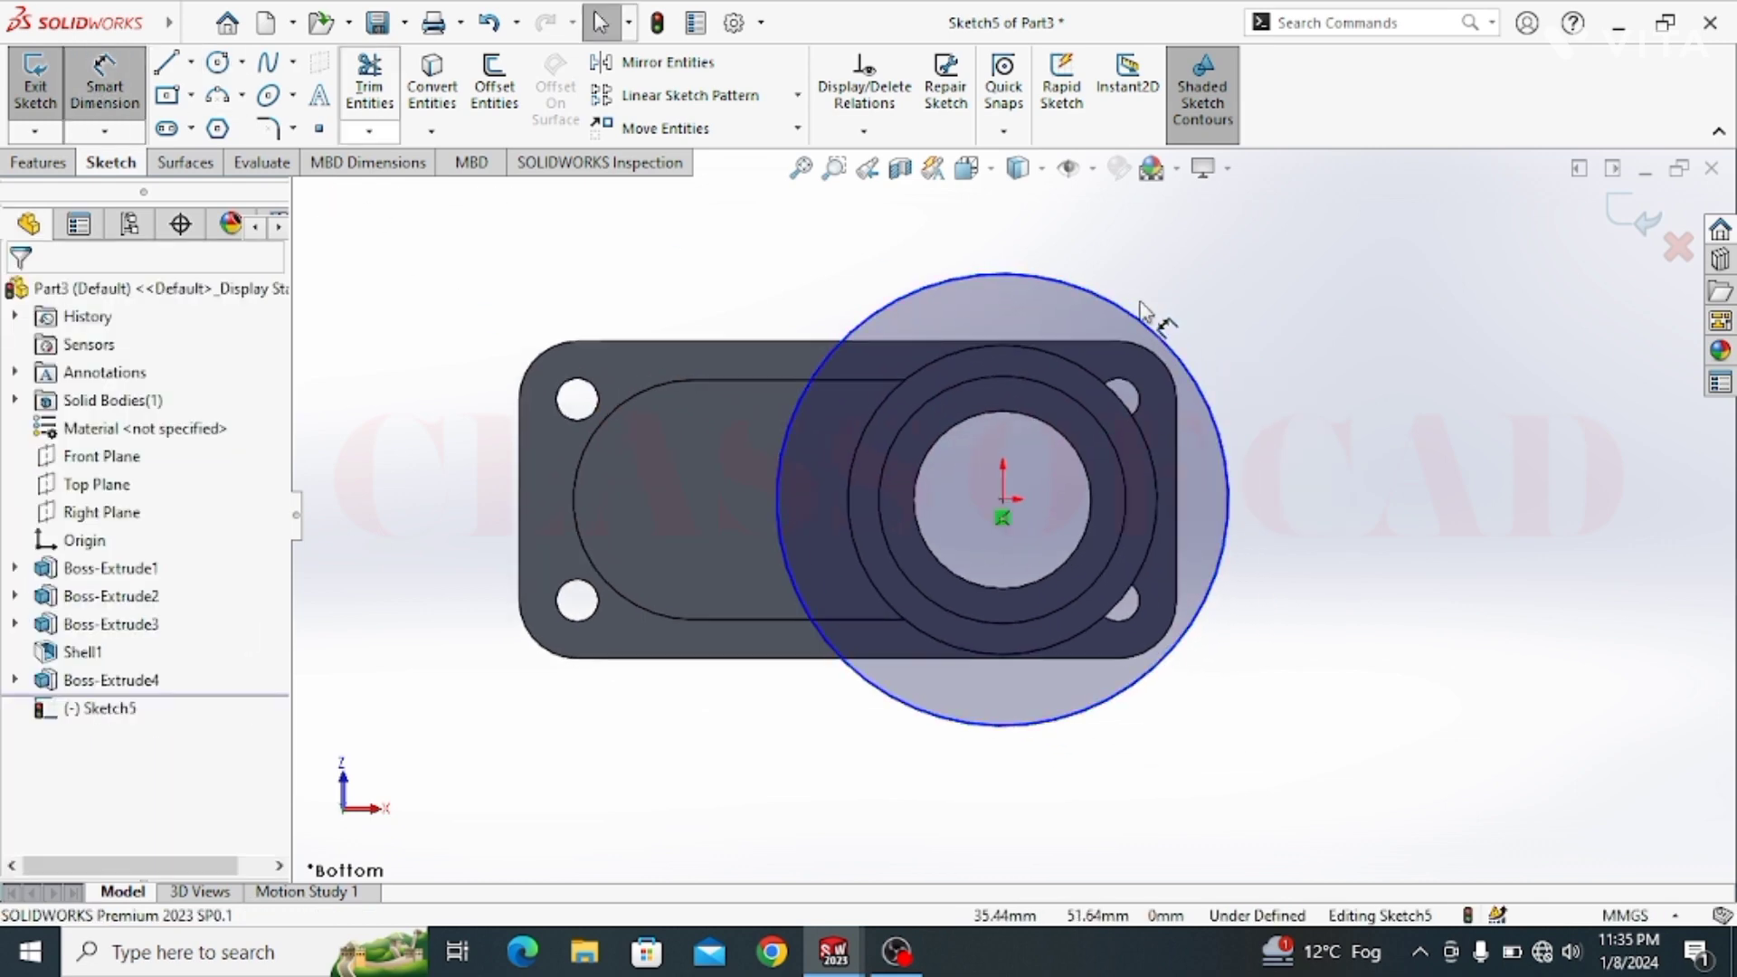
left_click(1133, 318)
left_click(1362, 400)
left_click(1508, 519)
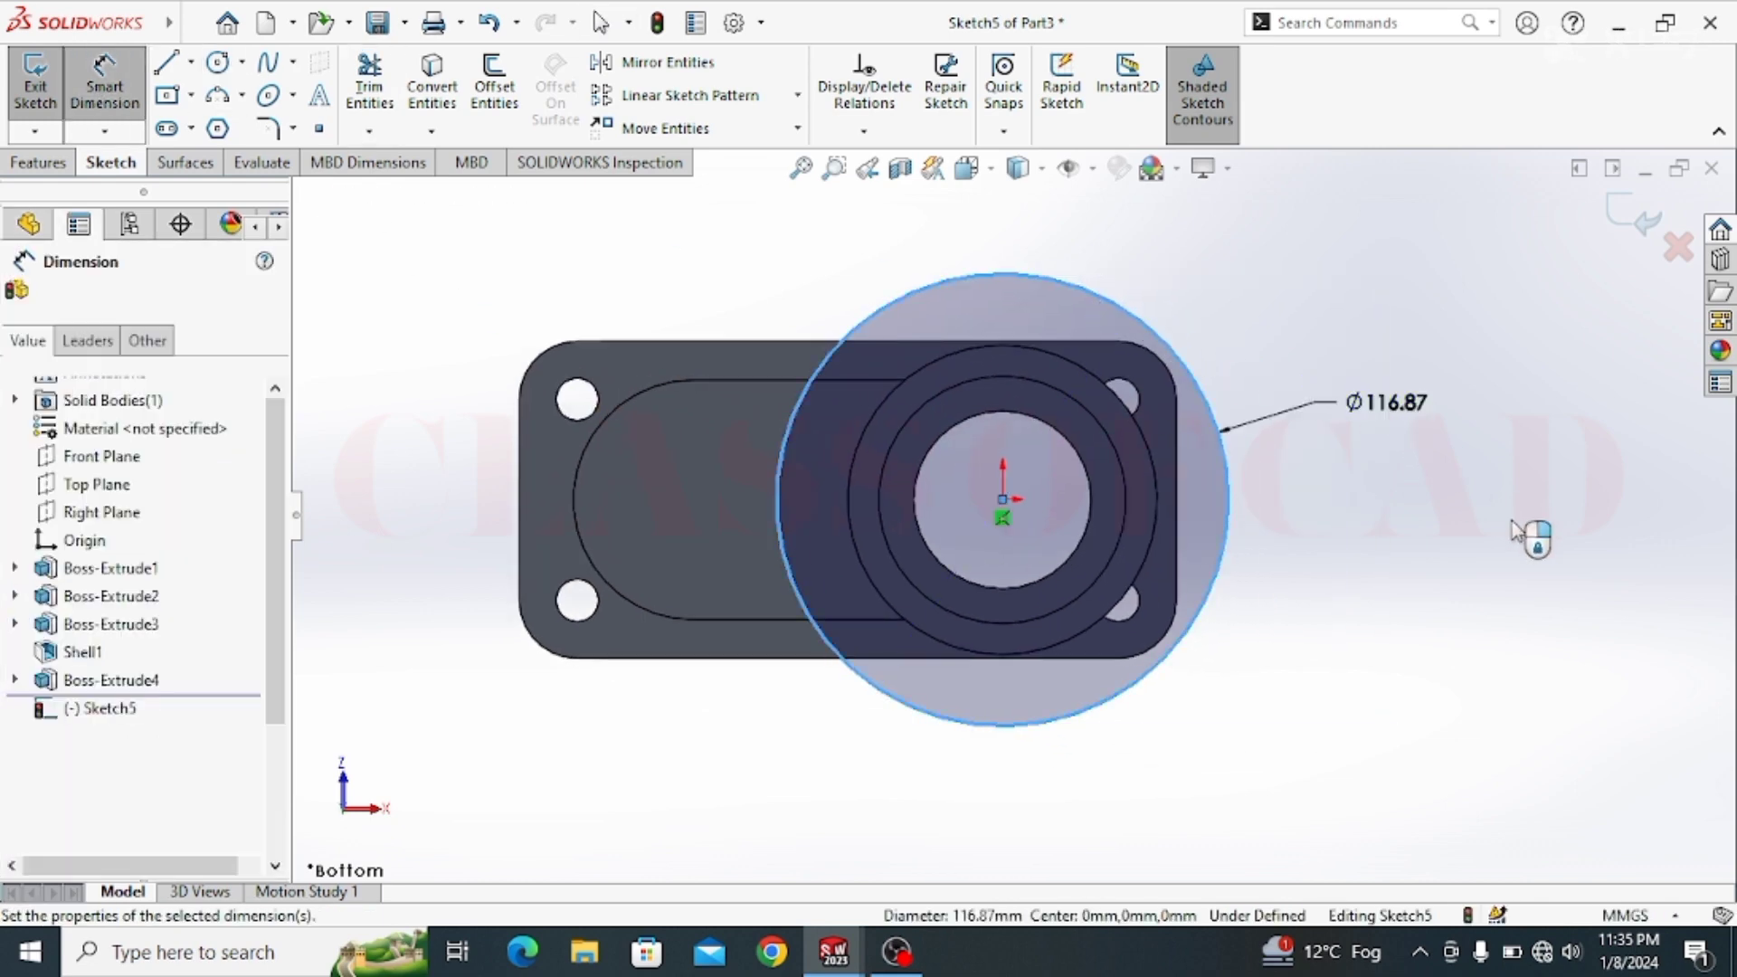
type("110")
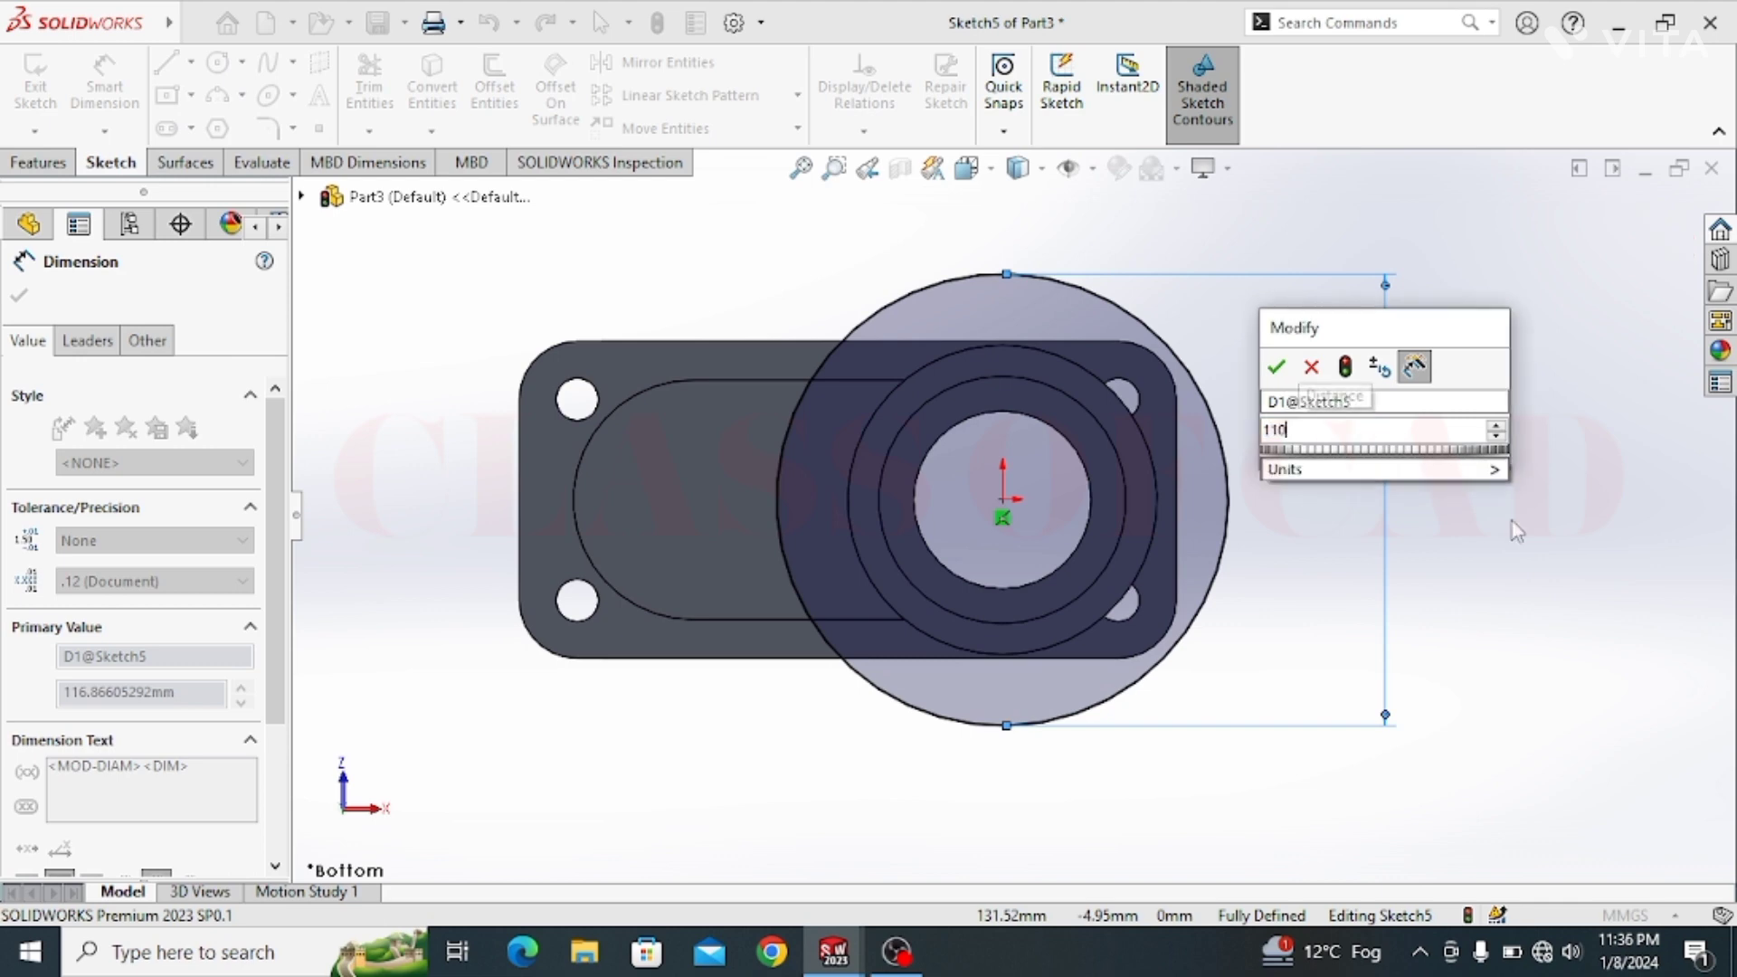
key("Return")
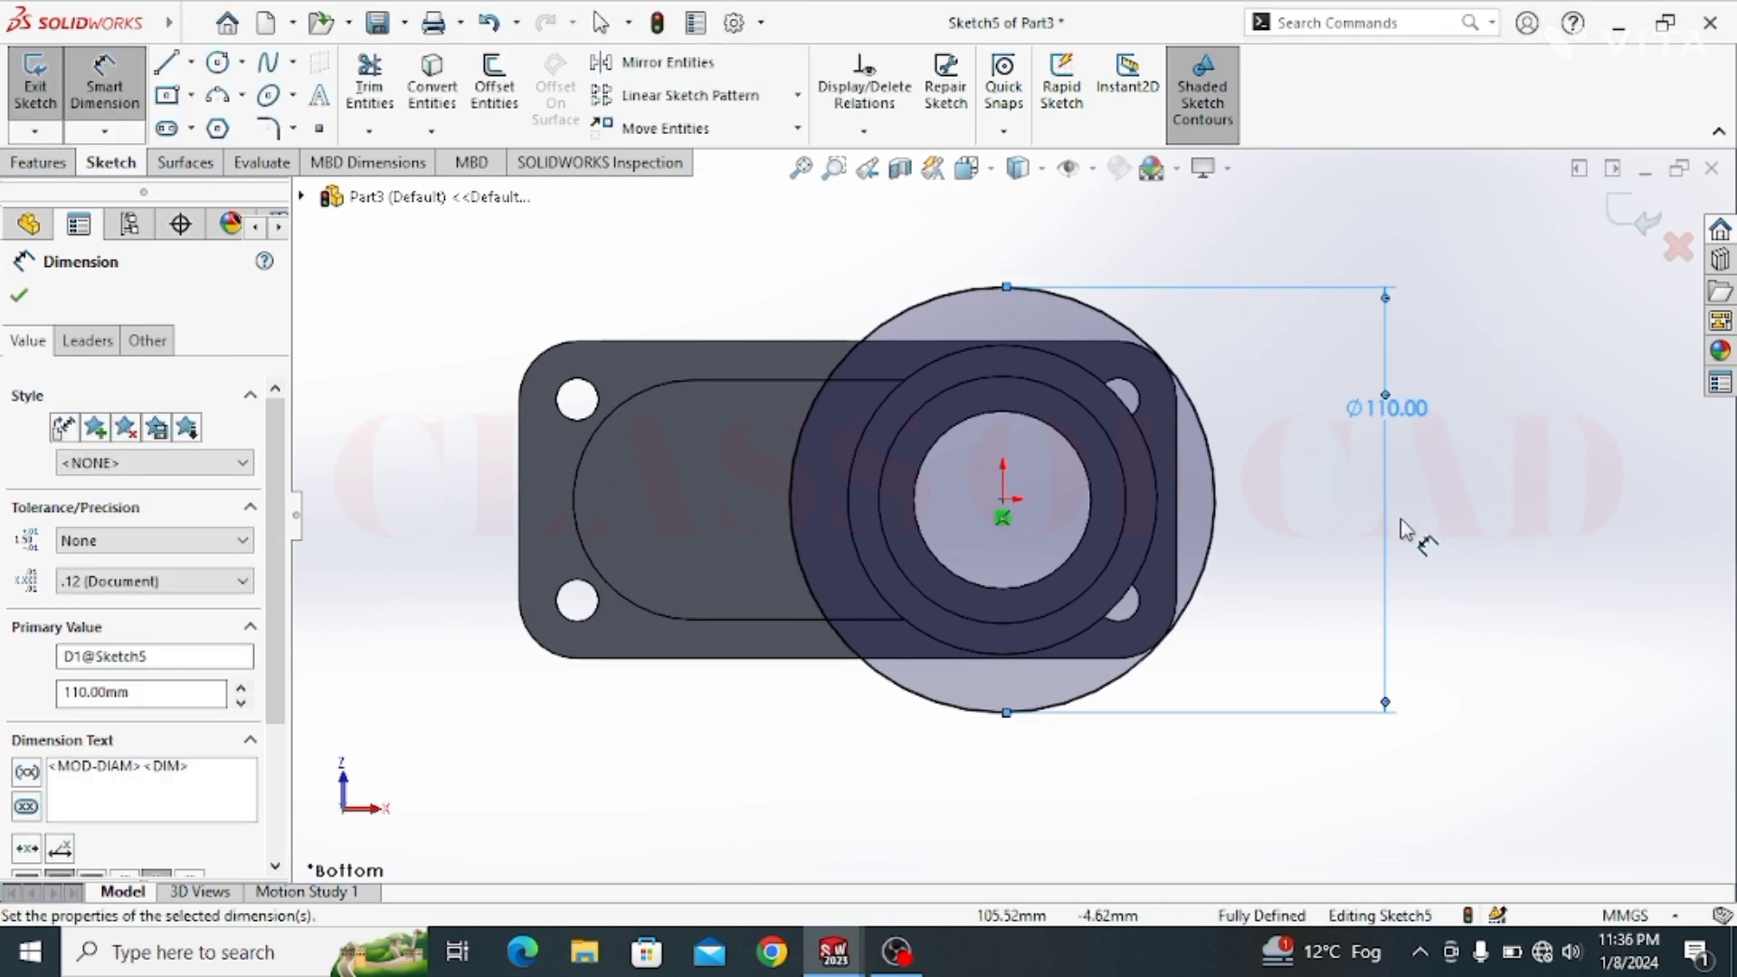
key("Escape")
Step: Sketch a circle about 24 mm in diameter centred on the upper quadrant point of the 110 mm circle
scroll(1122, 425, "down", 3)
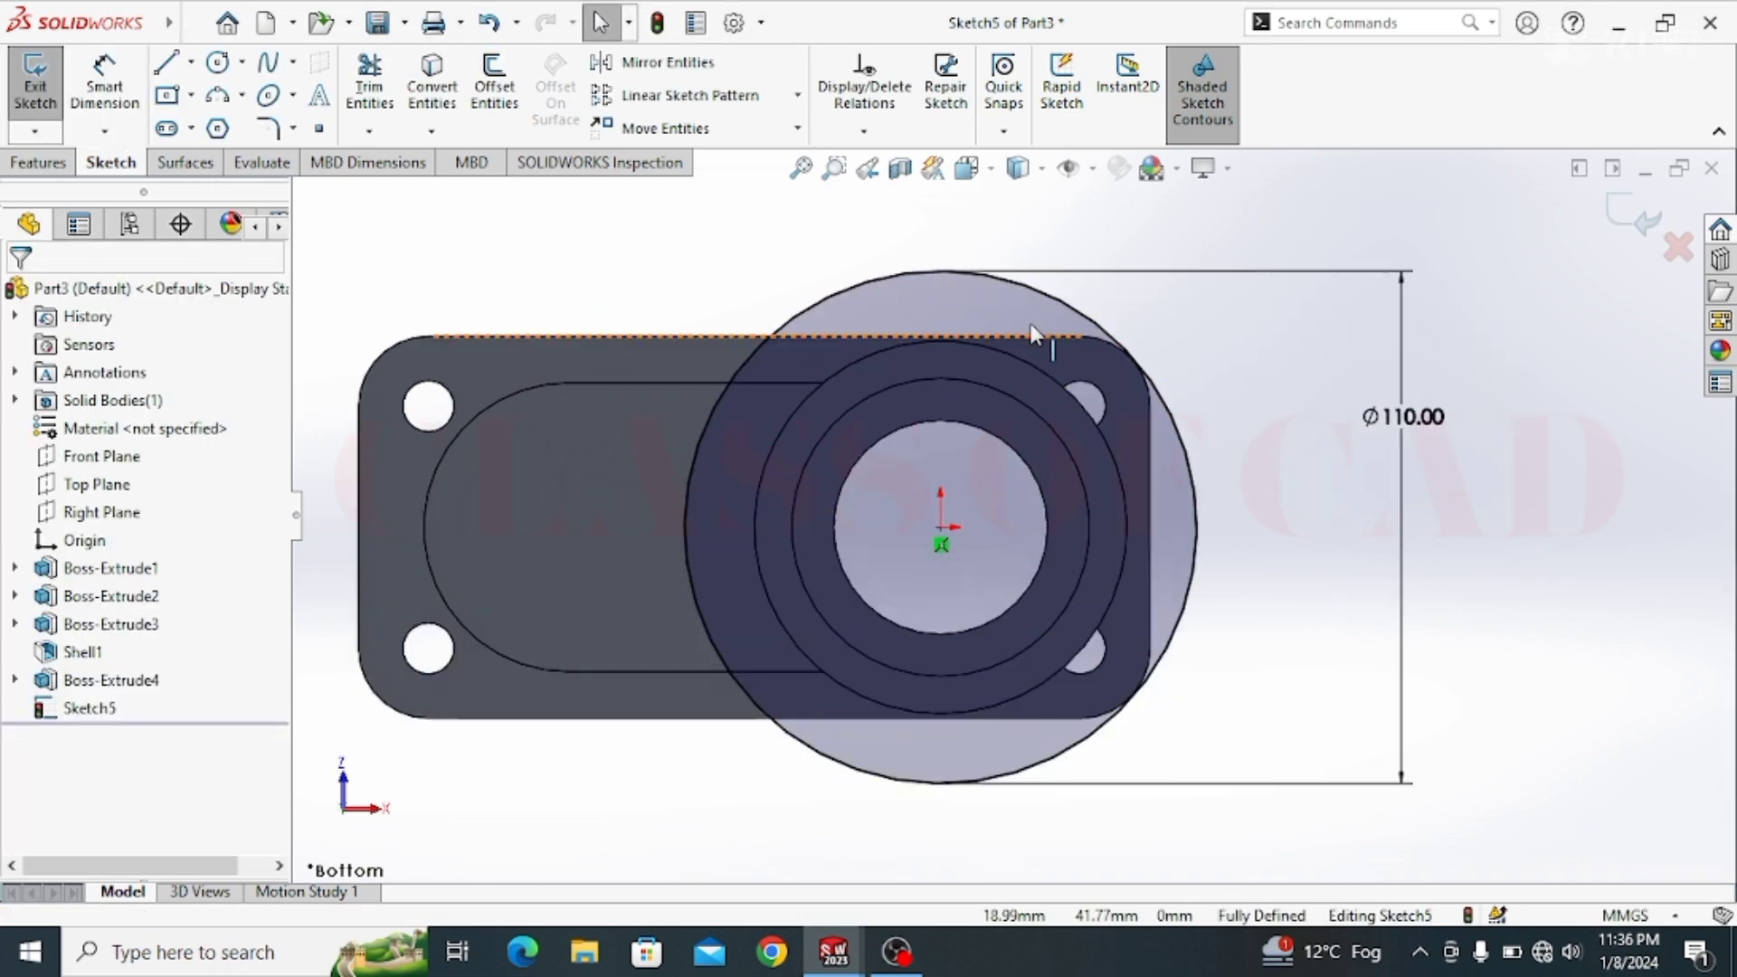
left_click(218, 63)
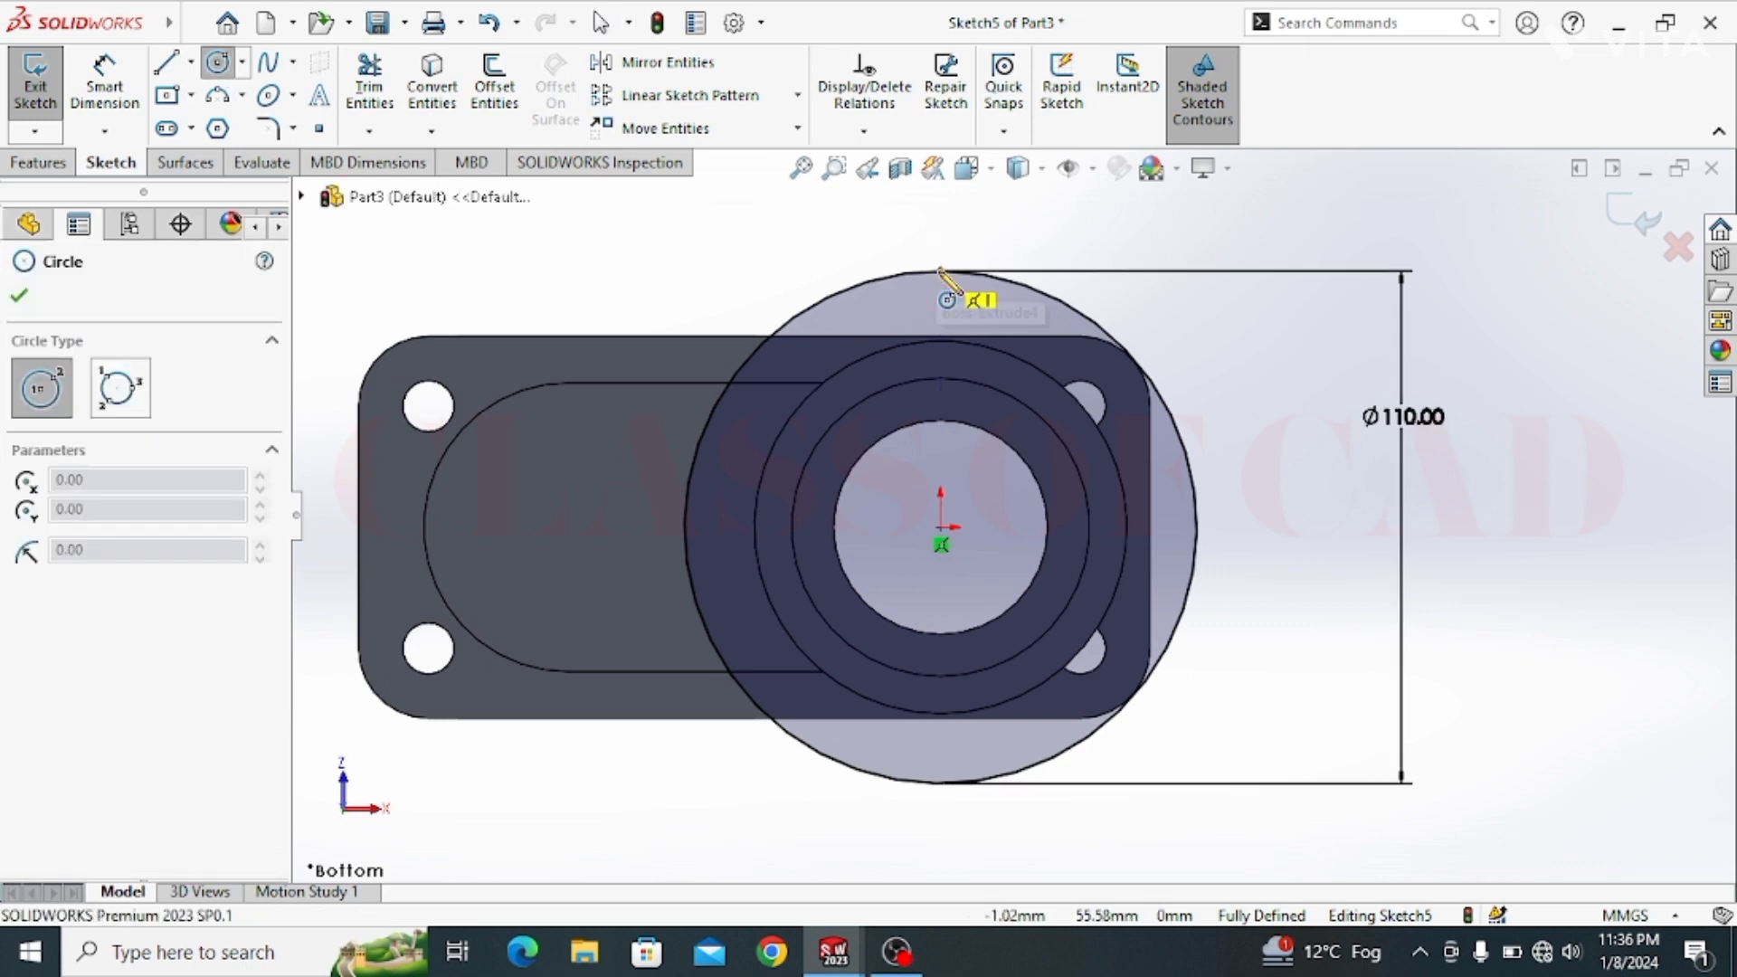
left_click(941, 271)
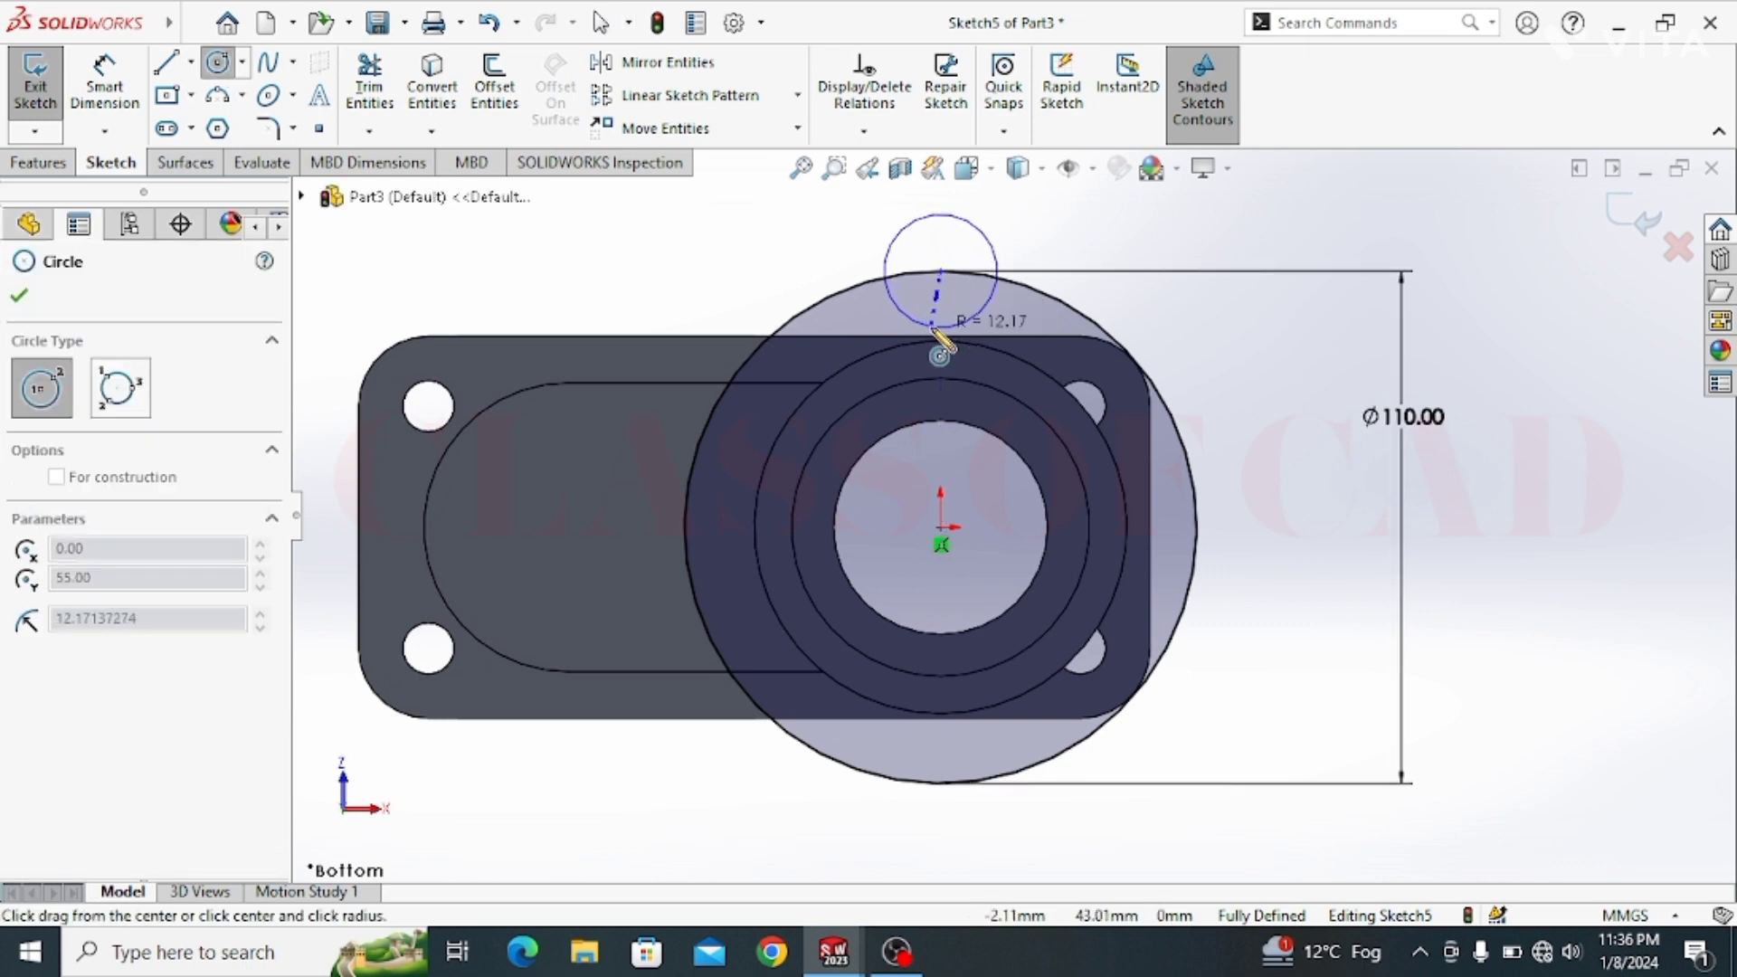
left_click(932, 329)
Step: Set the diameter of the small circle on the flange's upper edge to 25 mm
left_click(105, 84)
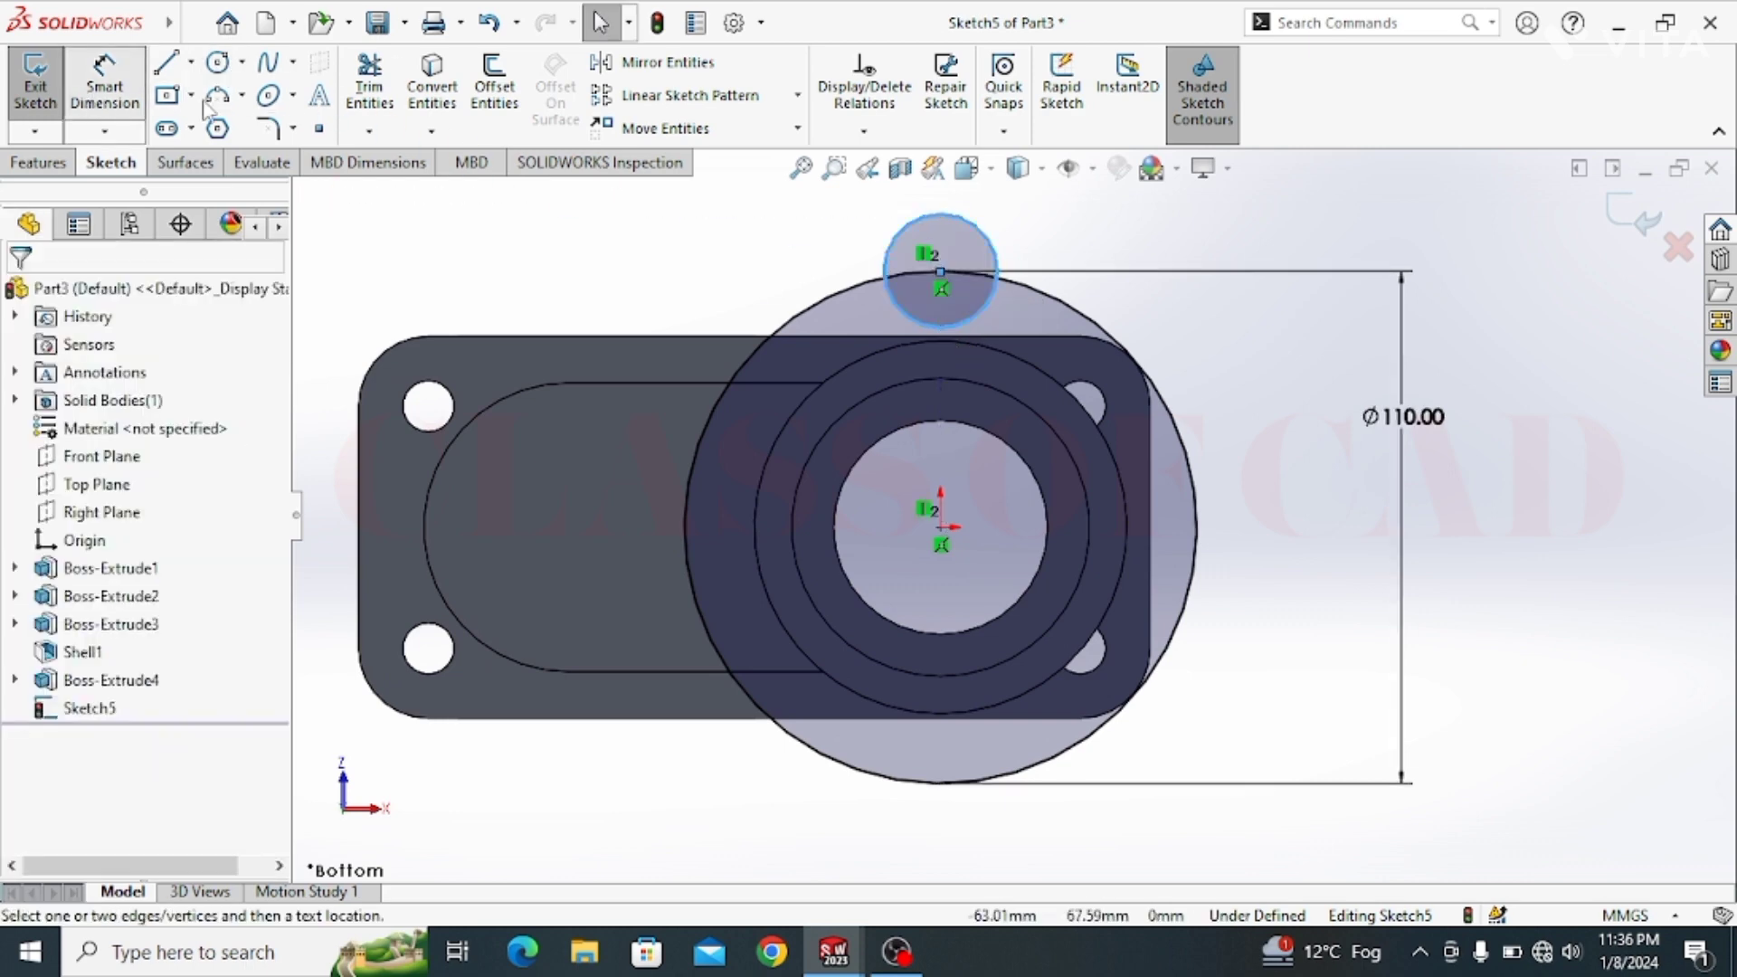
left_click(967, 222)
left_click(1321, 310)
type("25")
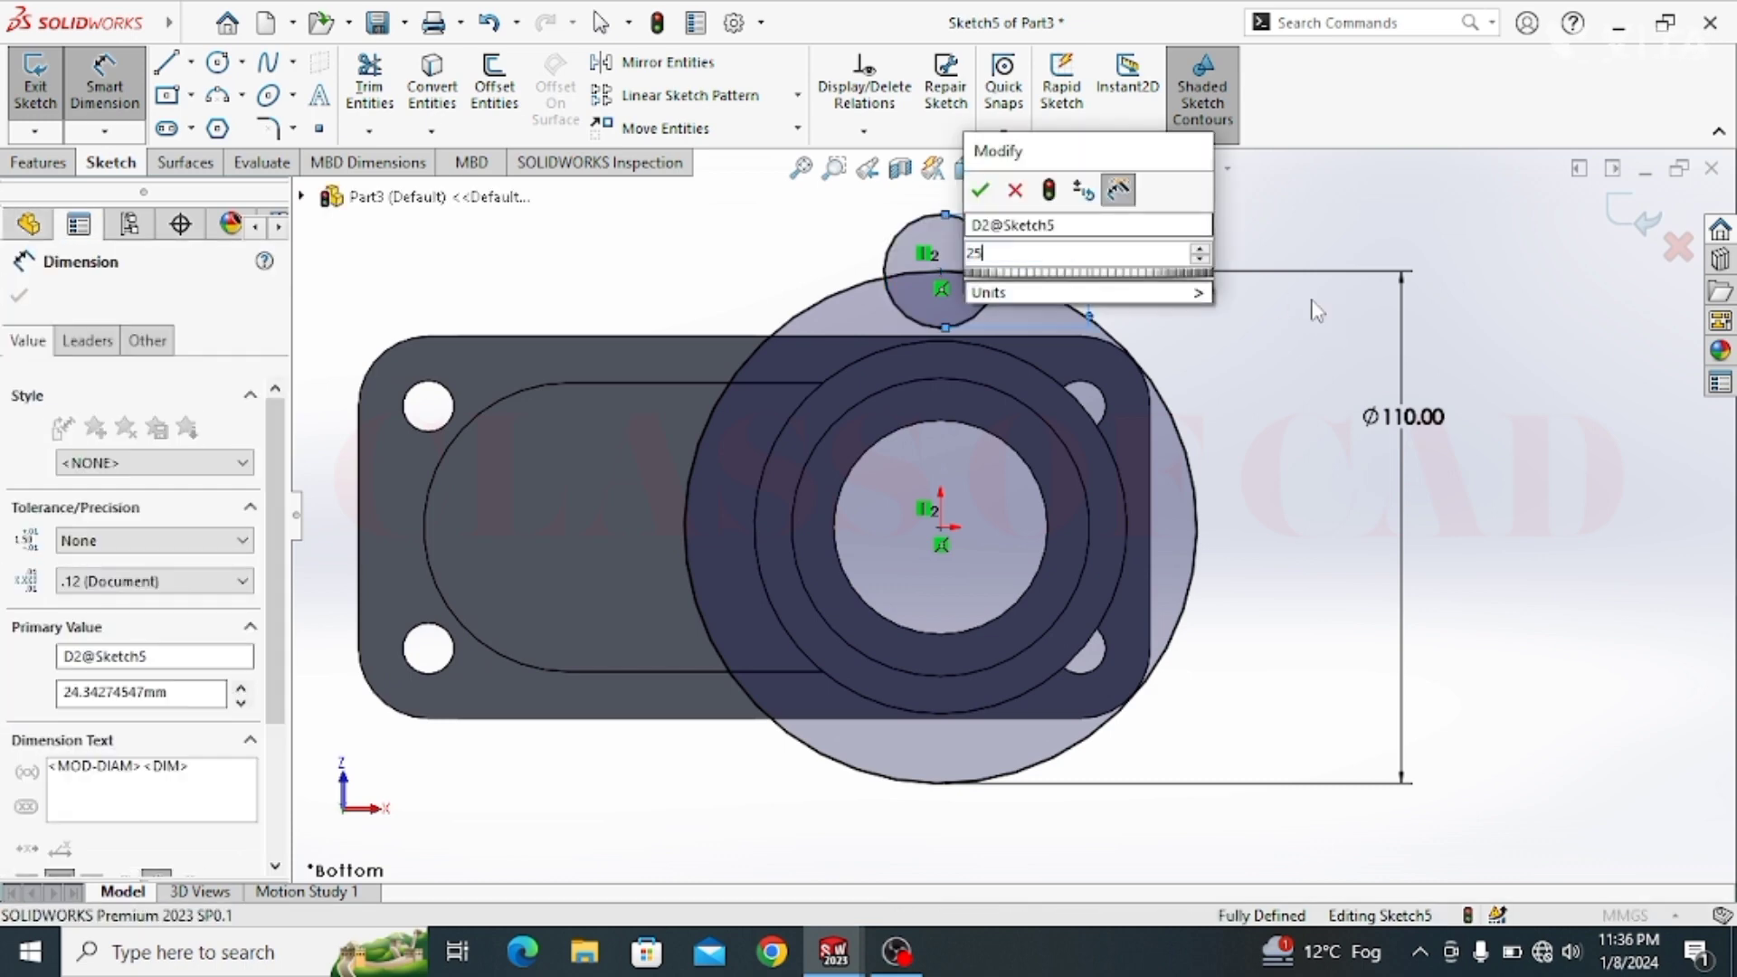
key("Return")
key("Escape")
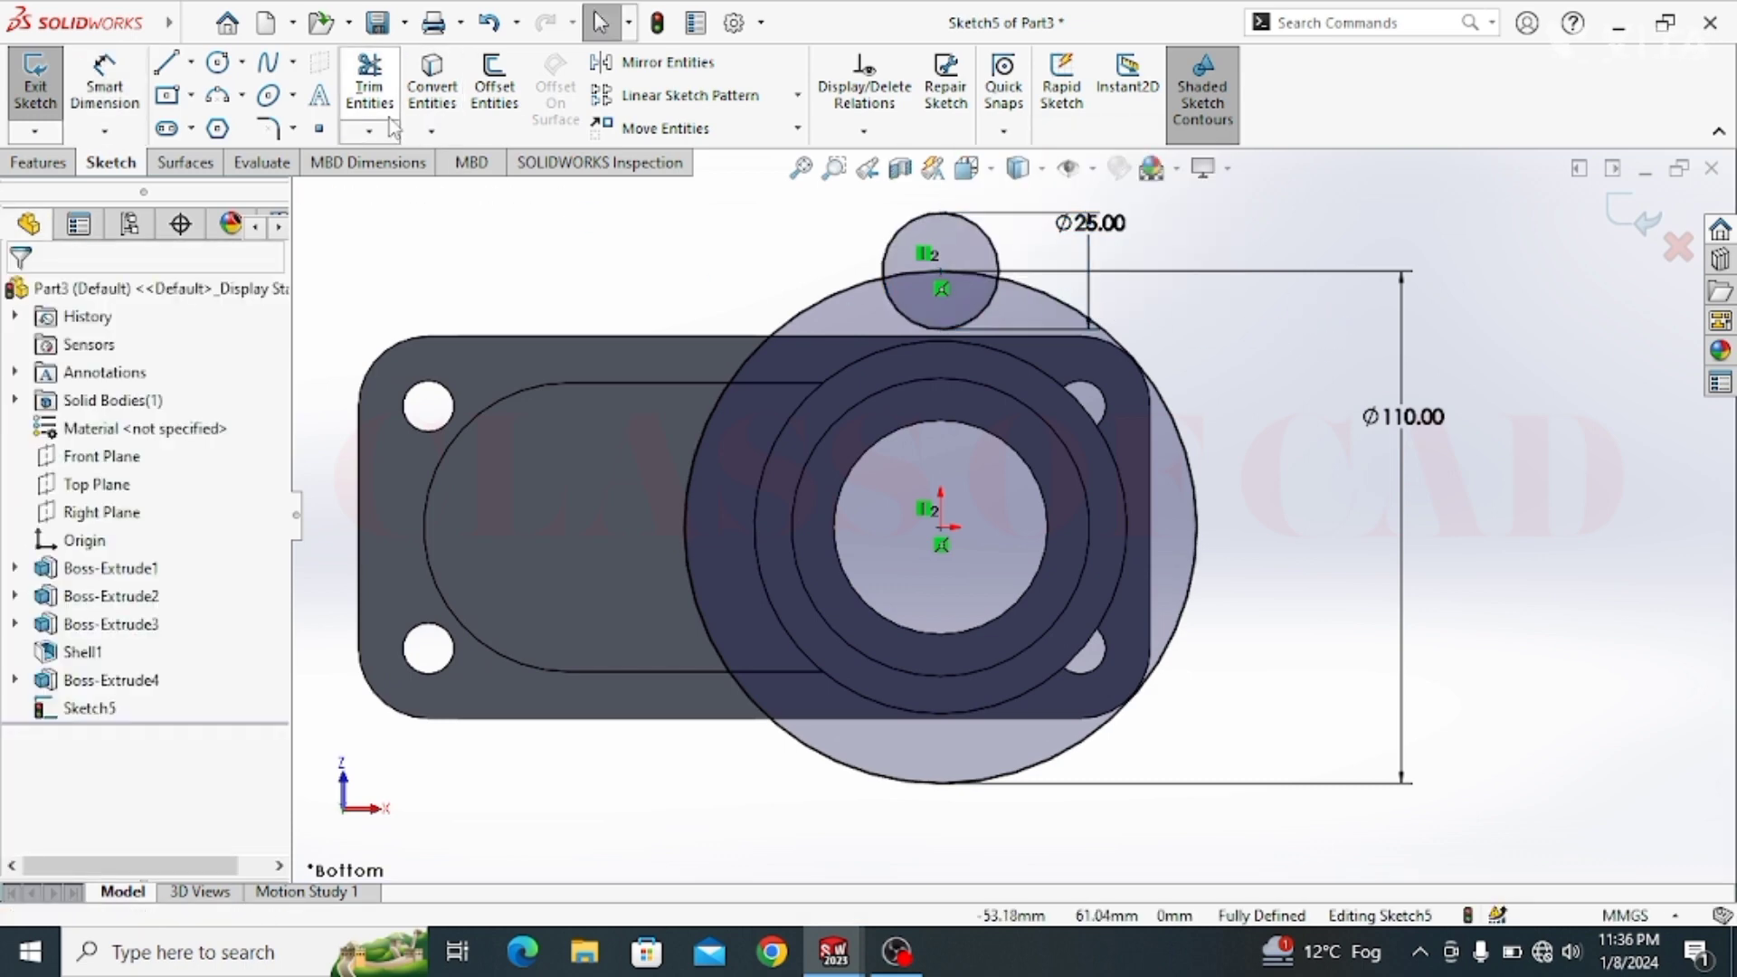
Step: Trim the flange circle inside the small circle and the small circle's outer arc to leave a concave notch
left_click(370, 88)
left_click(941, 272)
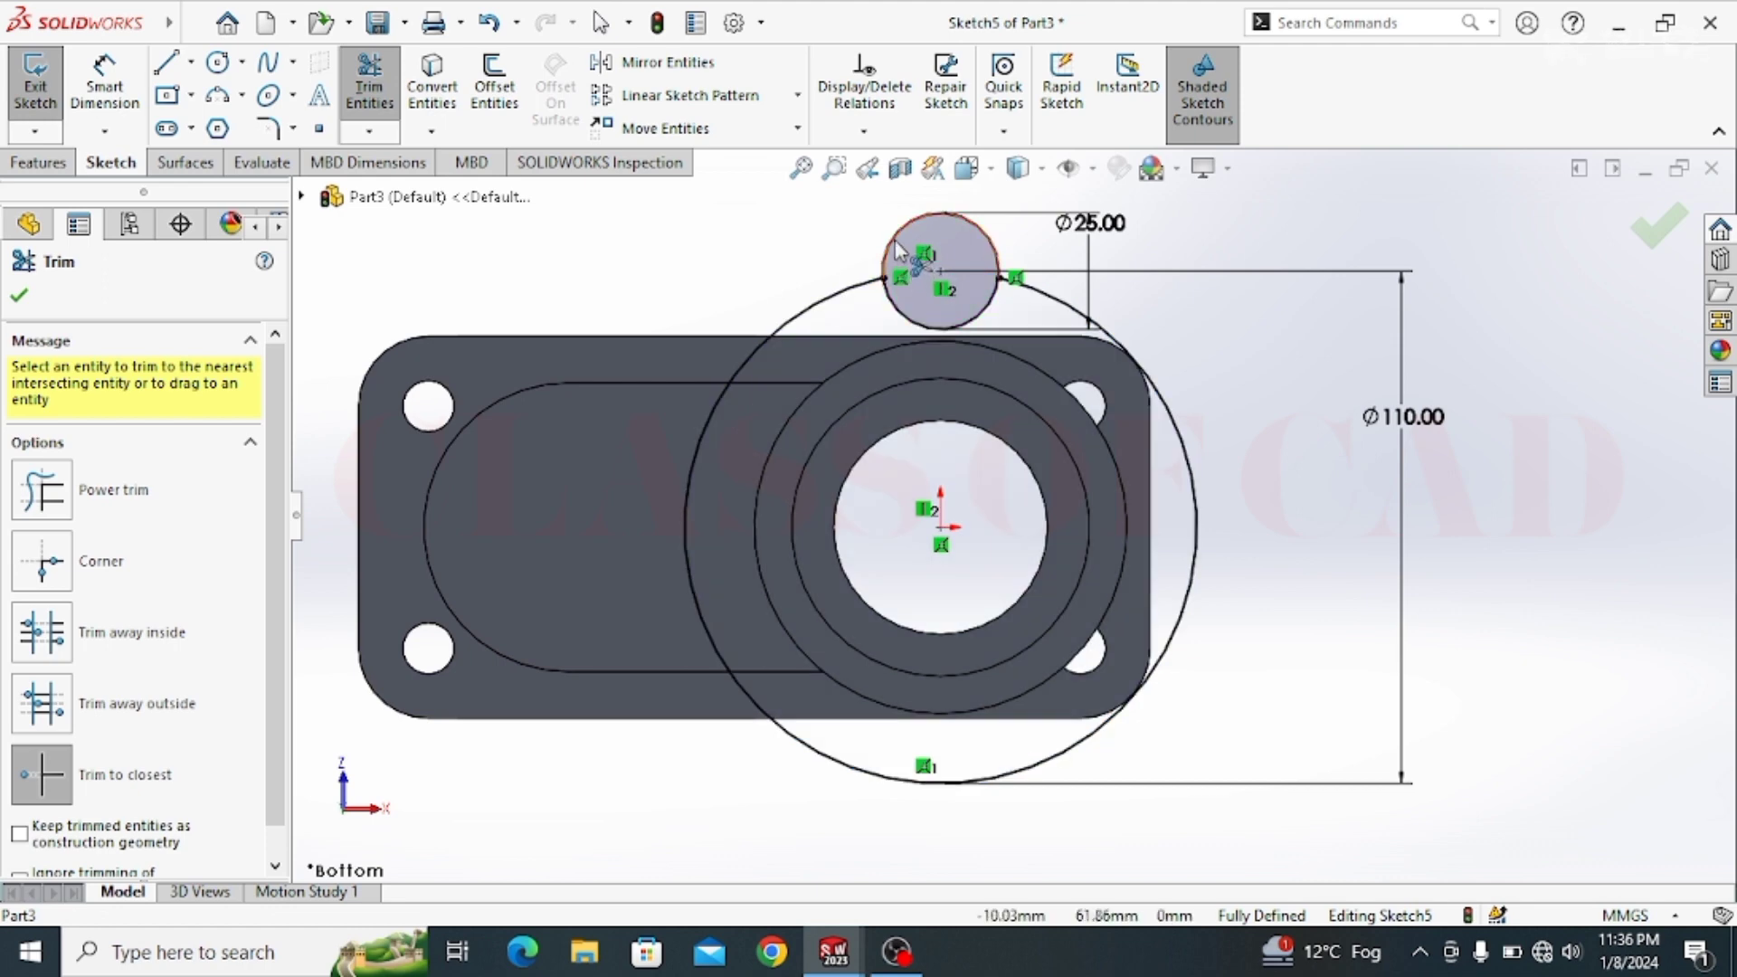
left_click(941, 217)
key("Escape")
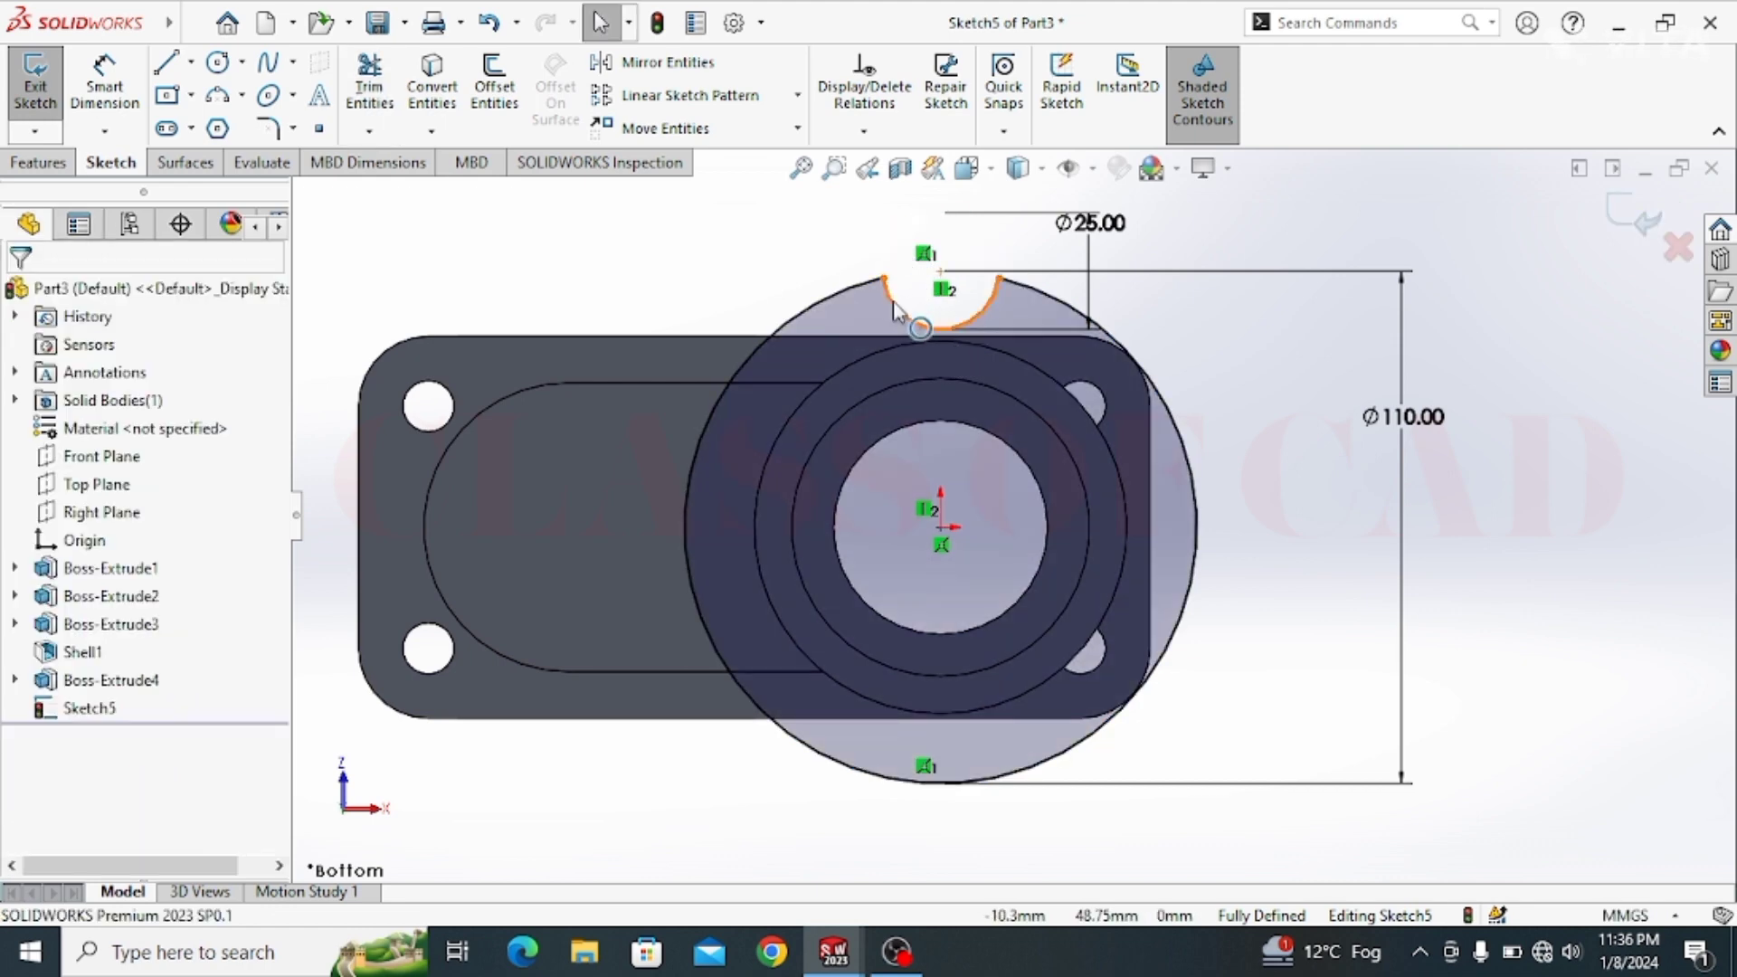
Step: Create a circular sketch pattern of the notch arc around the origin with 4 equally spaced instances over 360 degrees
left_click(894, 310)
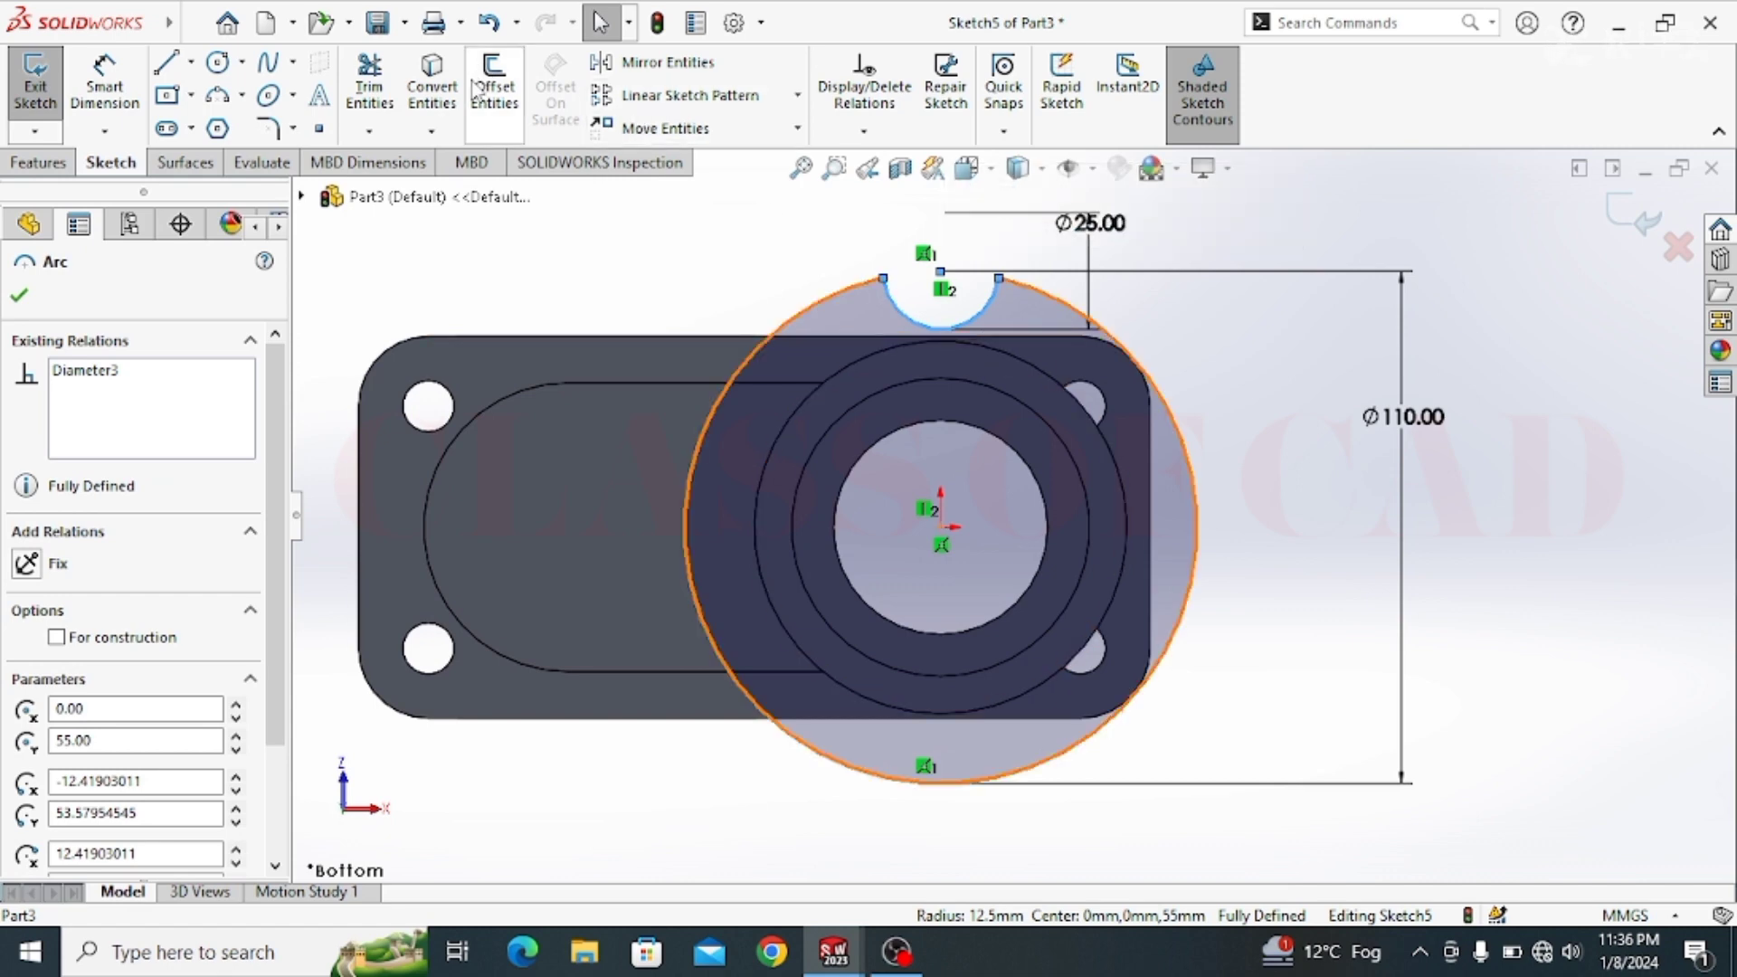
left_click(798, 95)
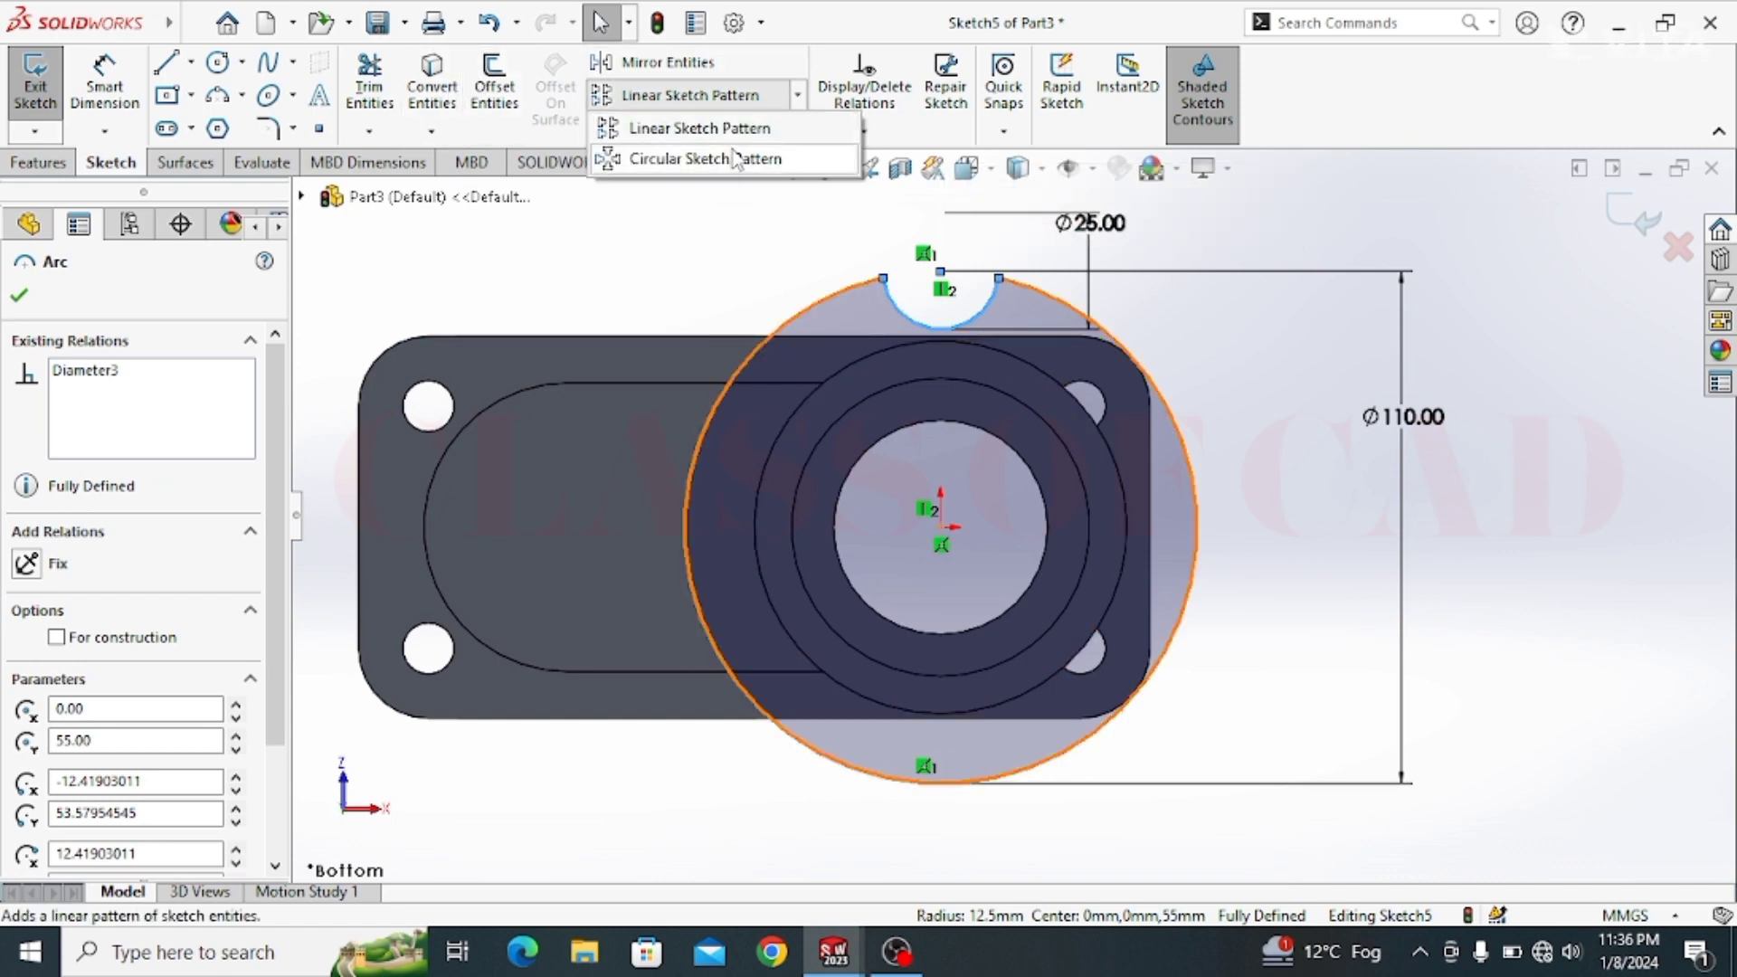
left_click(717, 159)
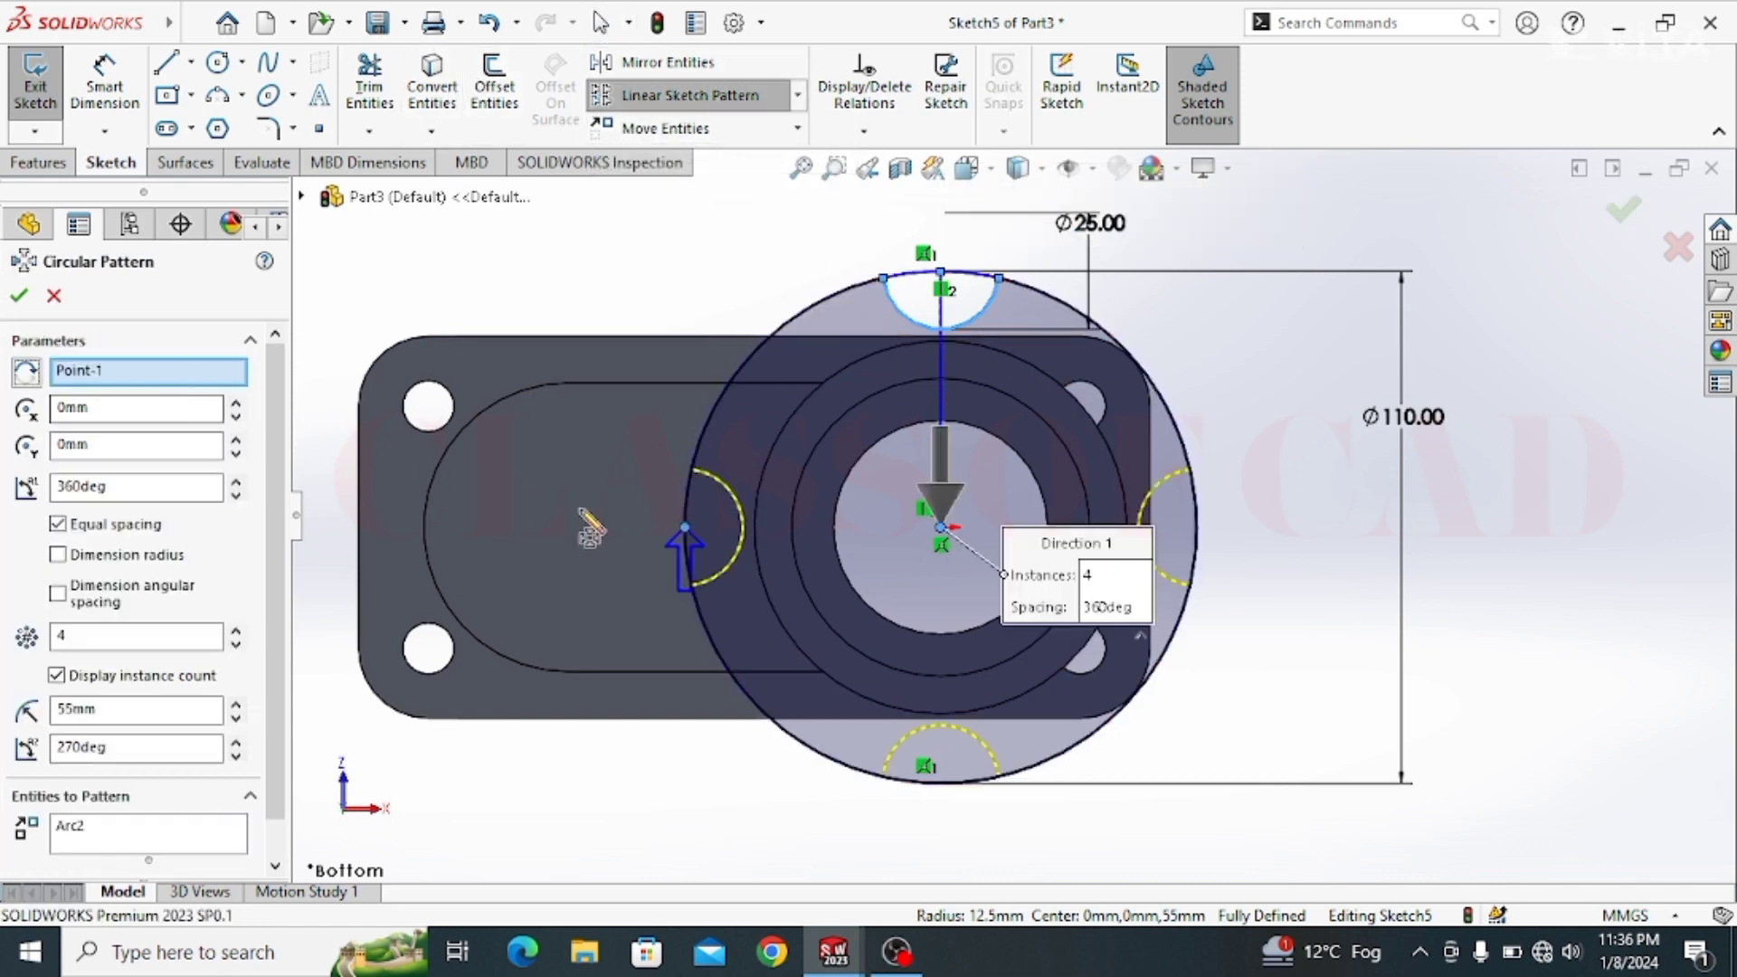
middle_click_drag(783, 528, 758, 460, "ctrl")
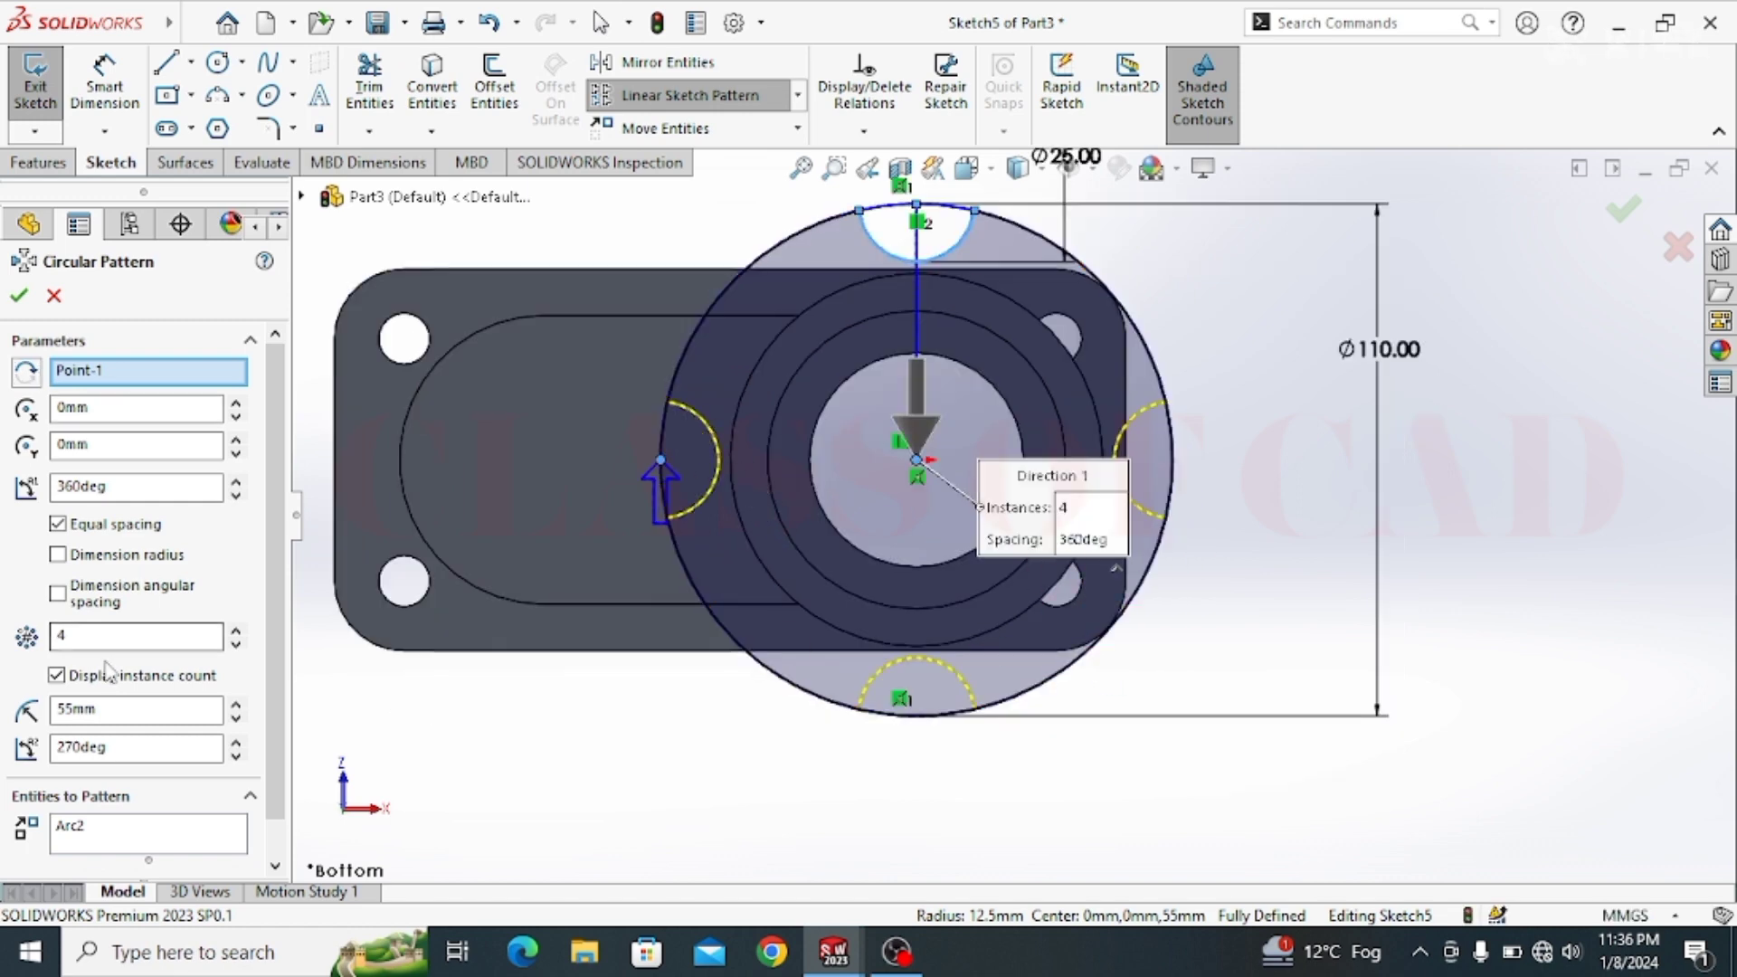
double_click(83, 638)
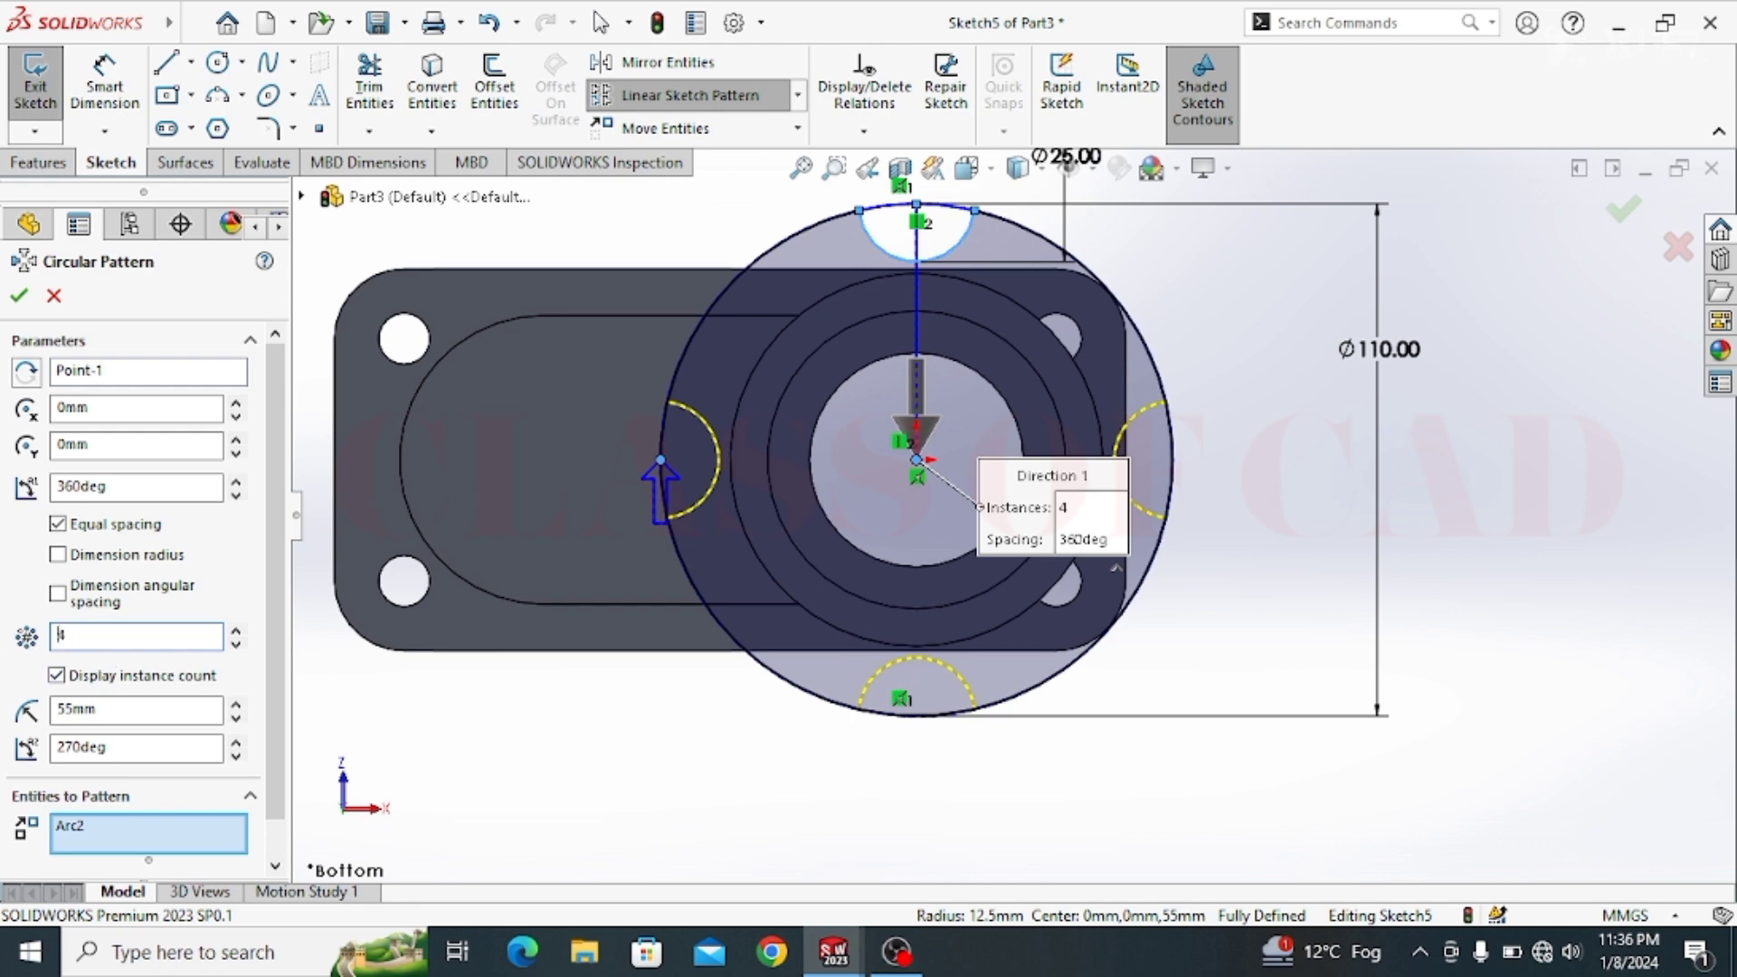
left_click(19, 298)
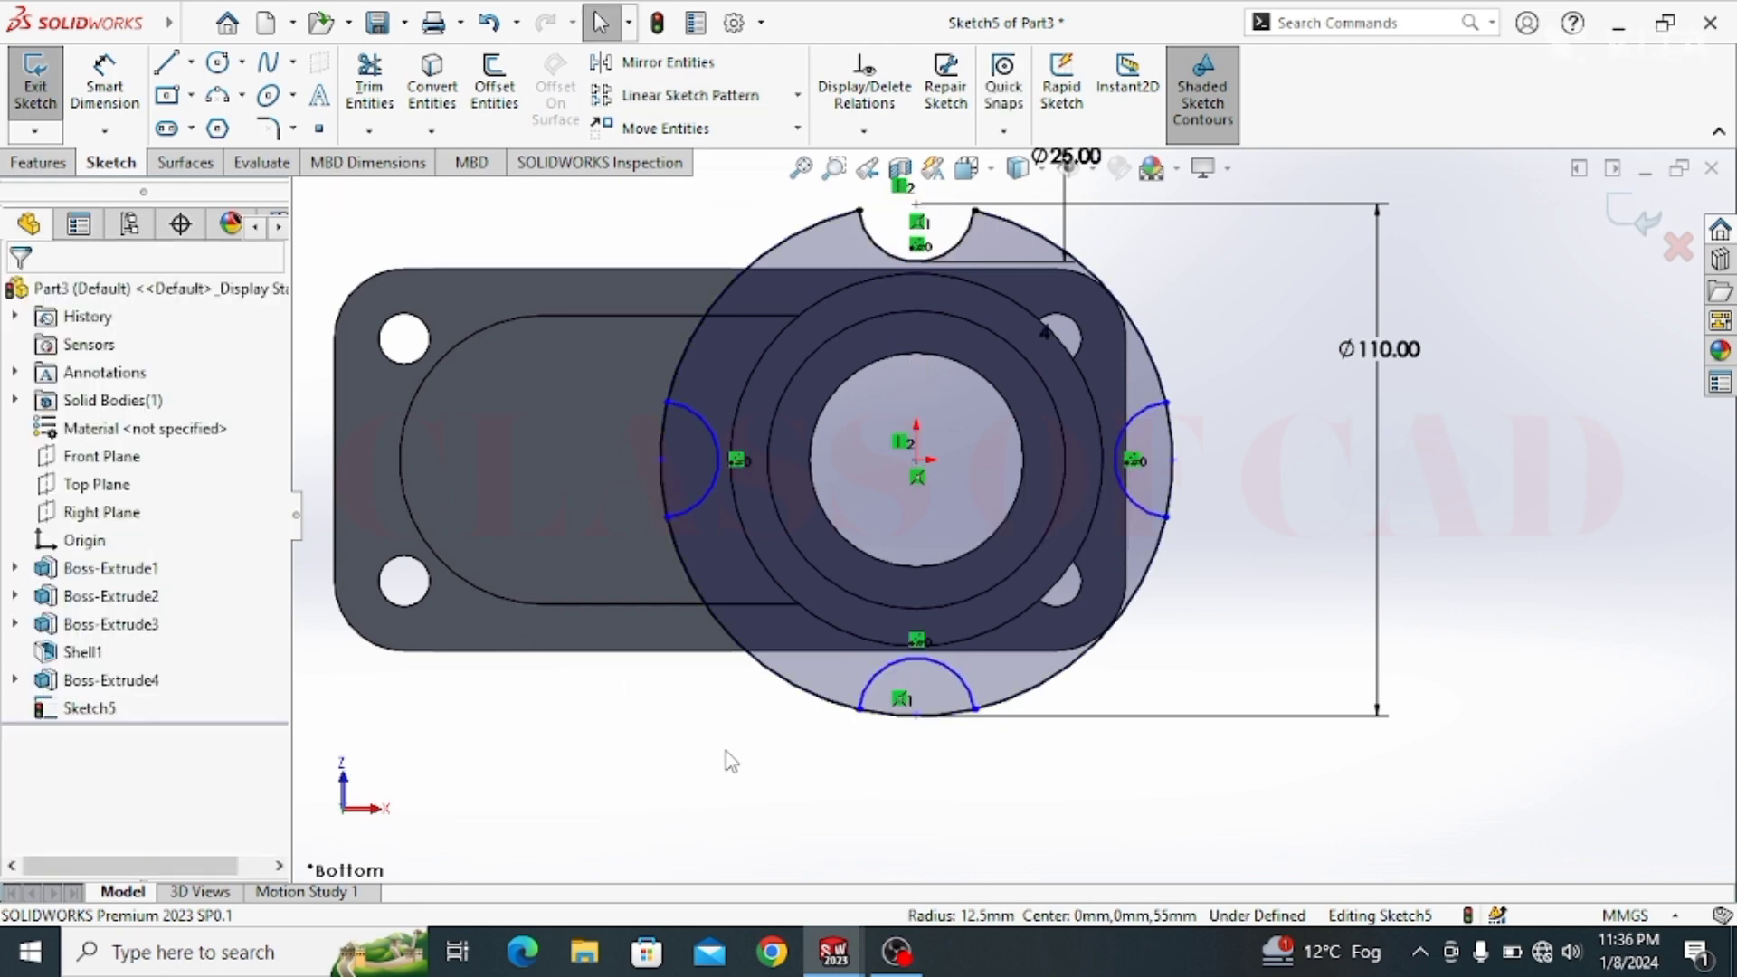
Step: Trim the 110 mm circle's segments across the left, lower and right notches to open them
left_click(369, 85)
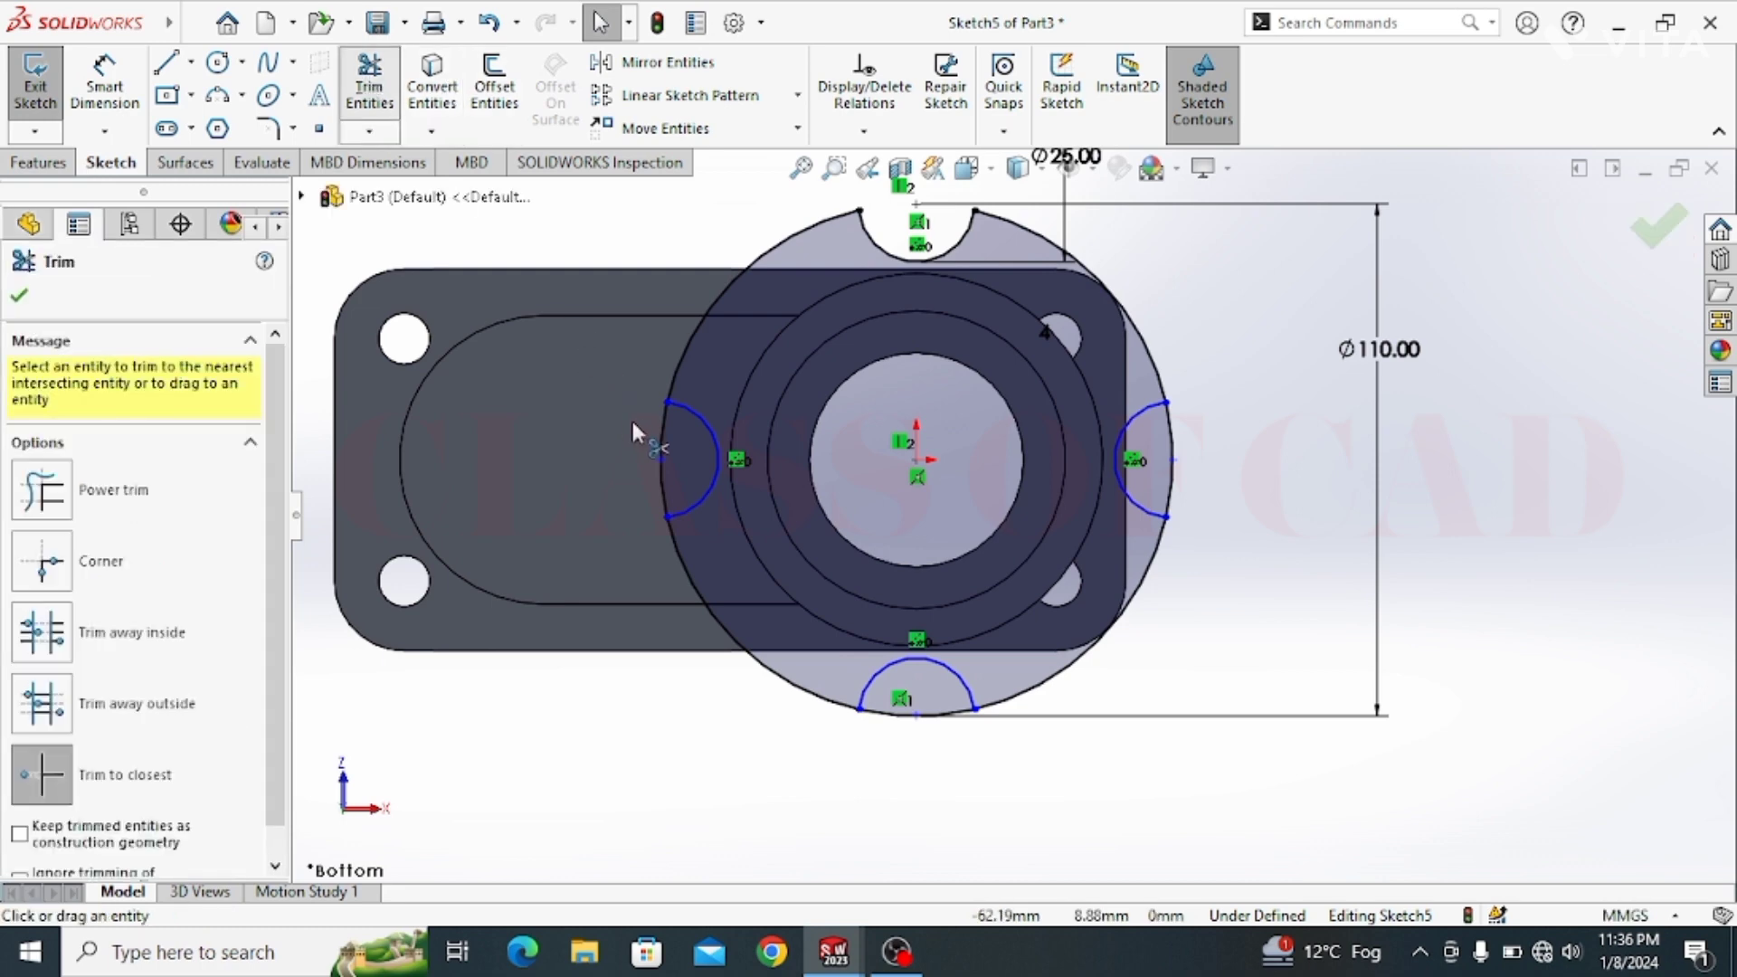
left_click(657, 440)
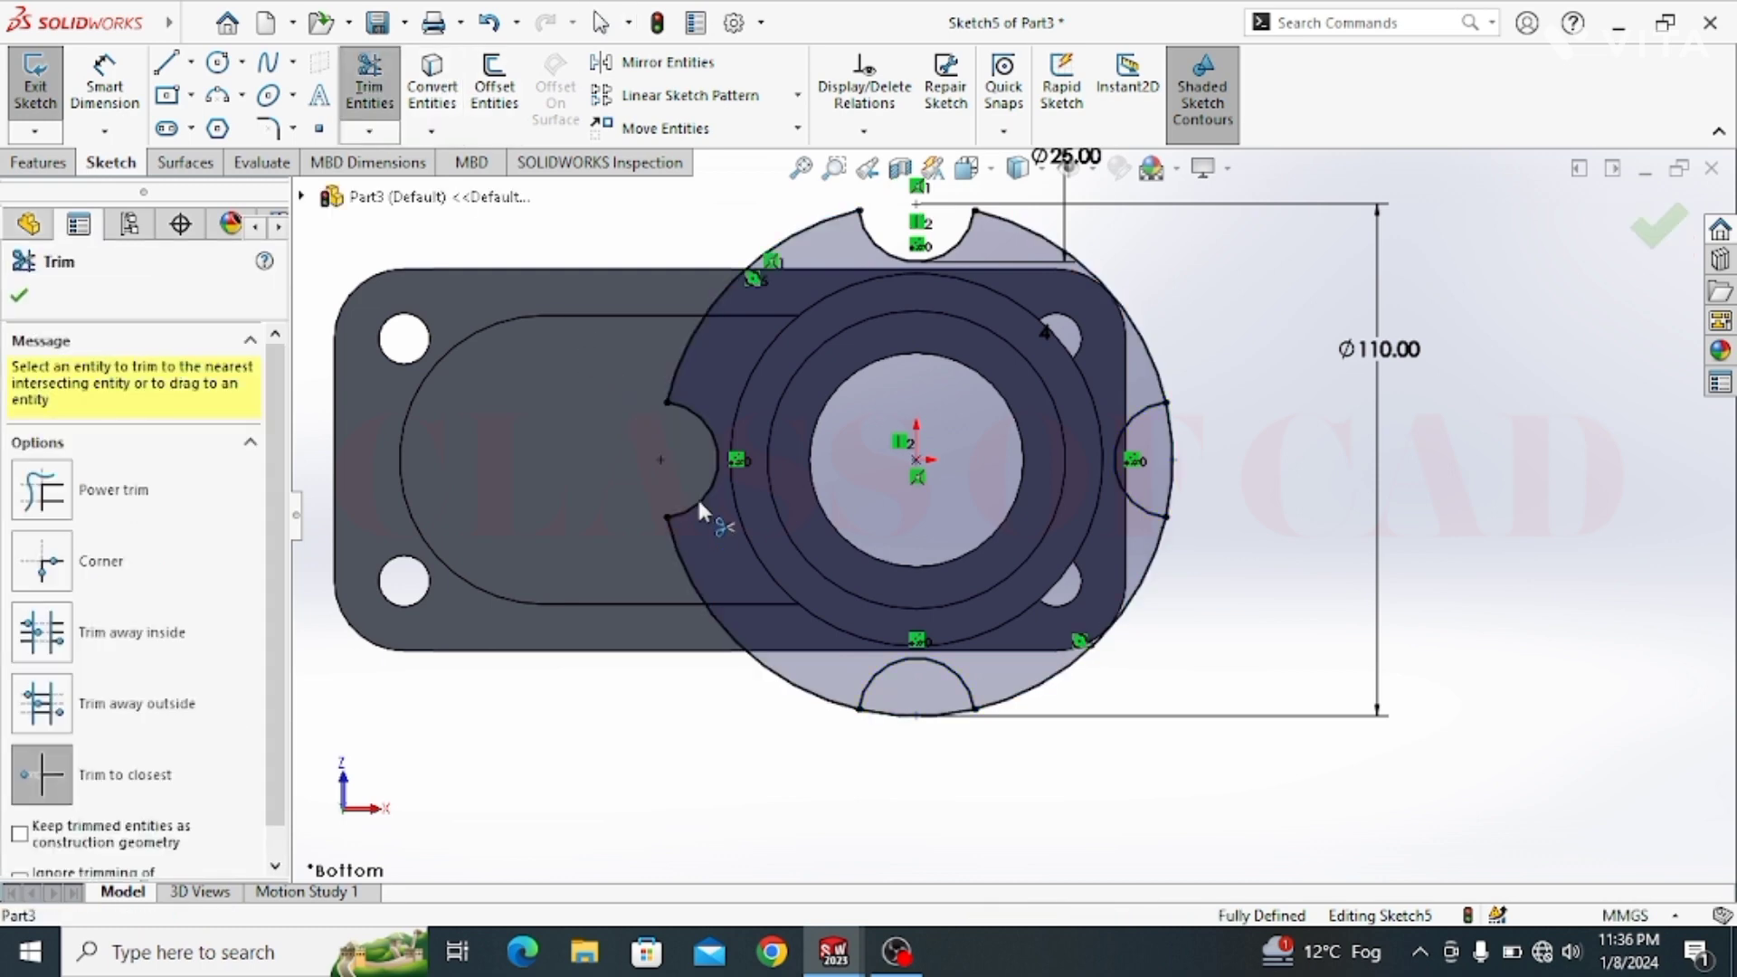
left_click(881, 717)
left_click(1172, 487)
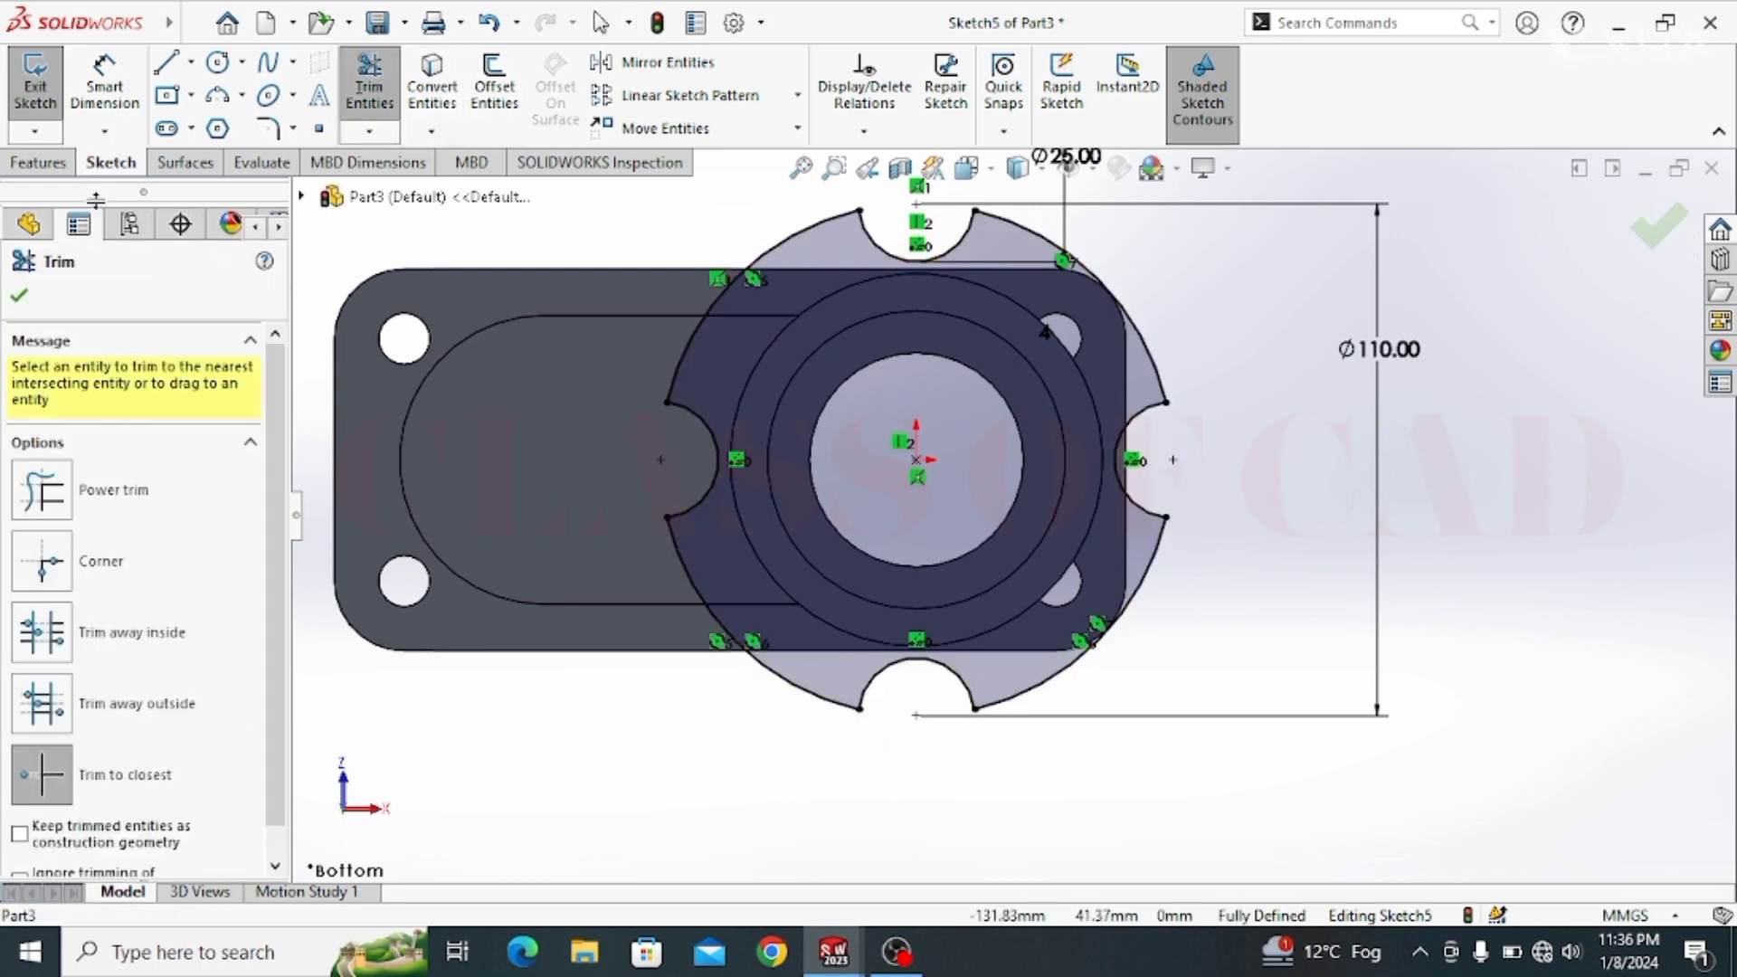
left_click(20, 297)
left_click(38, 162)
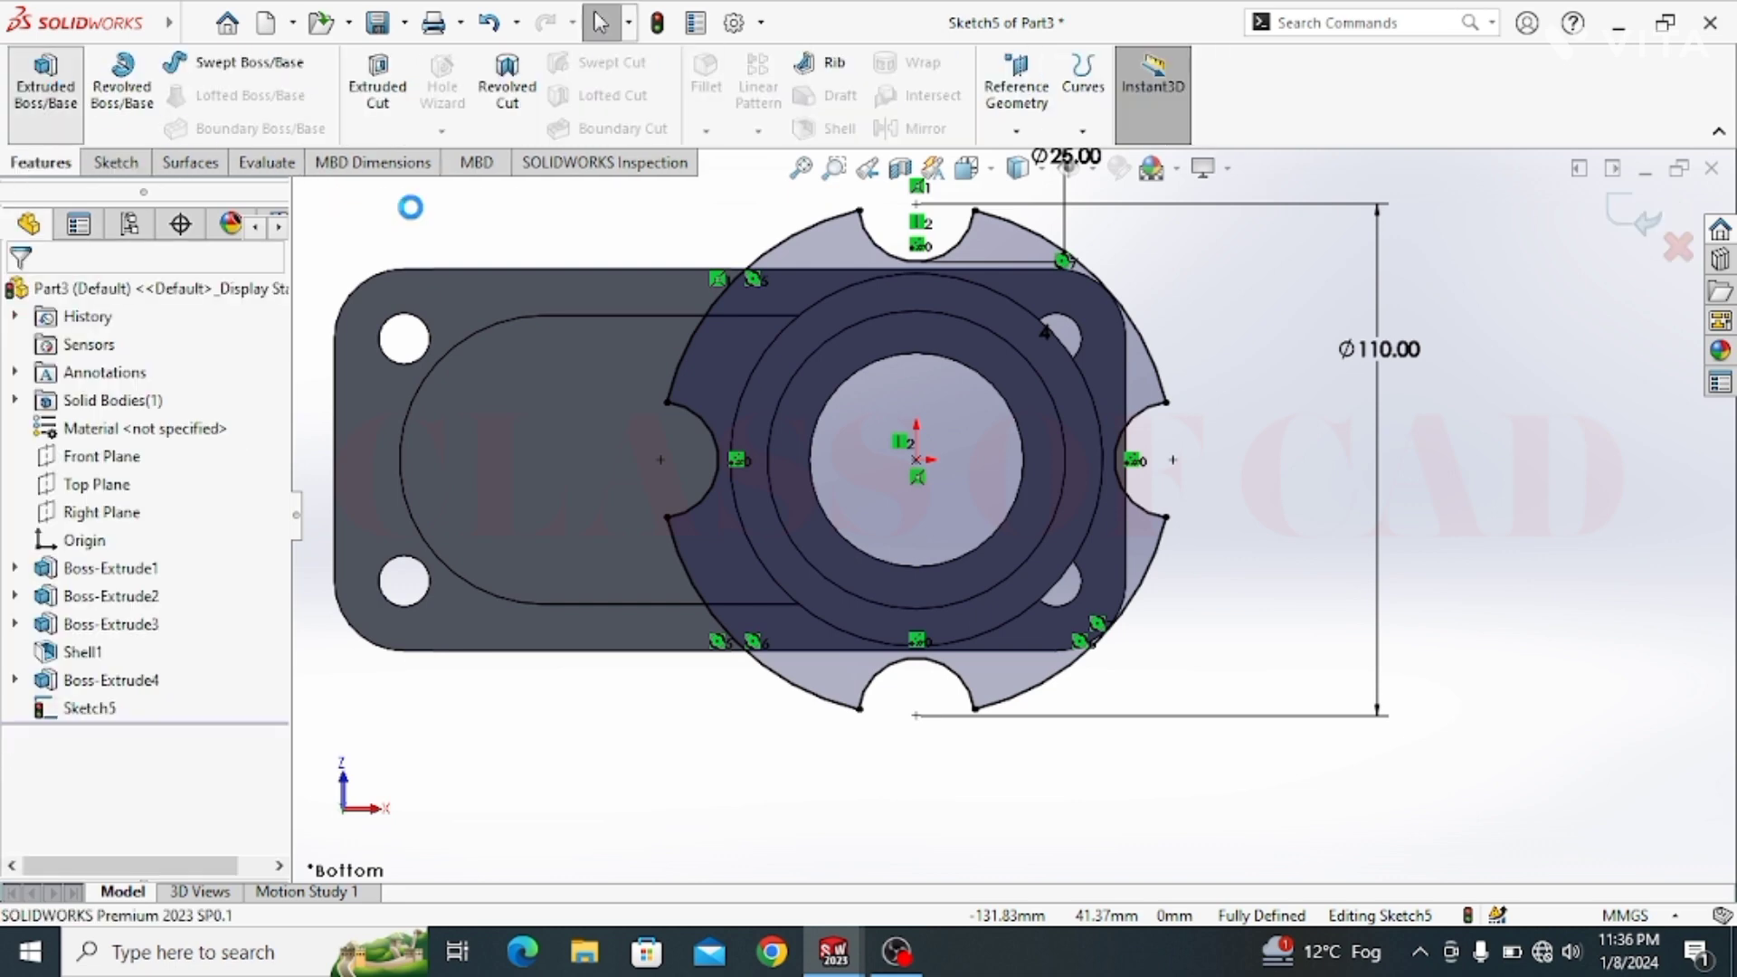
left_click(47, 91)
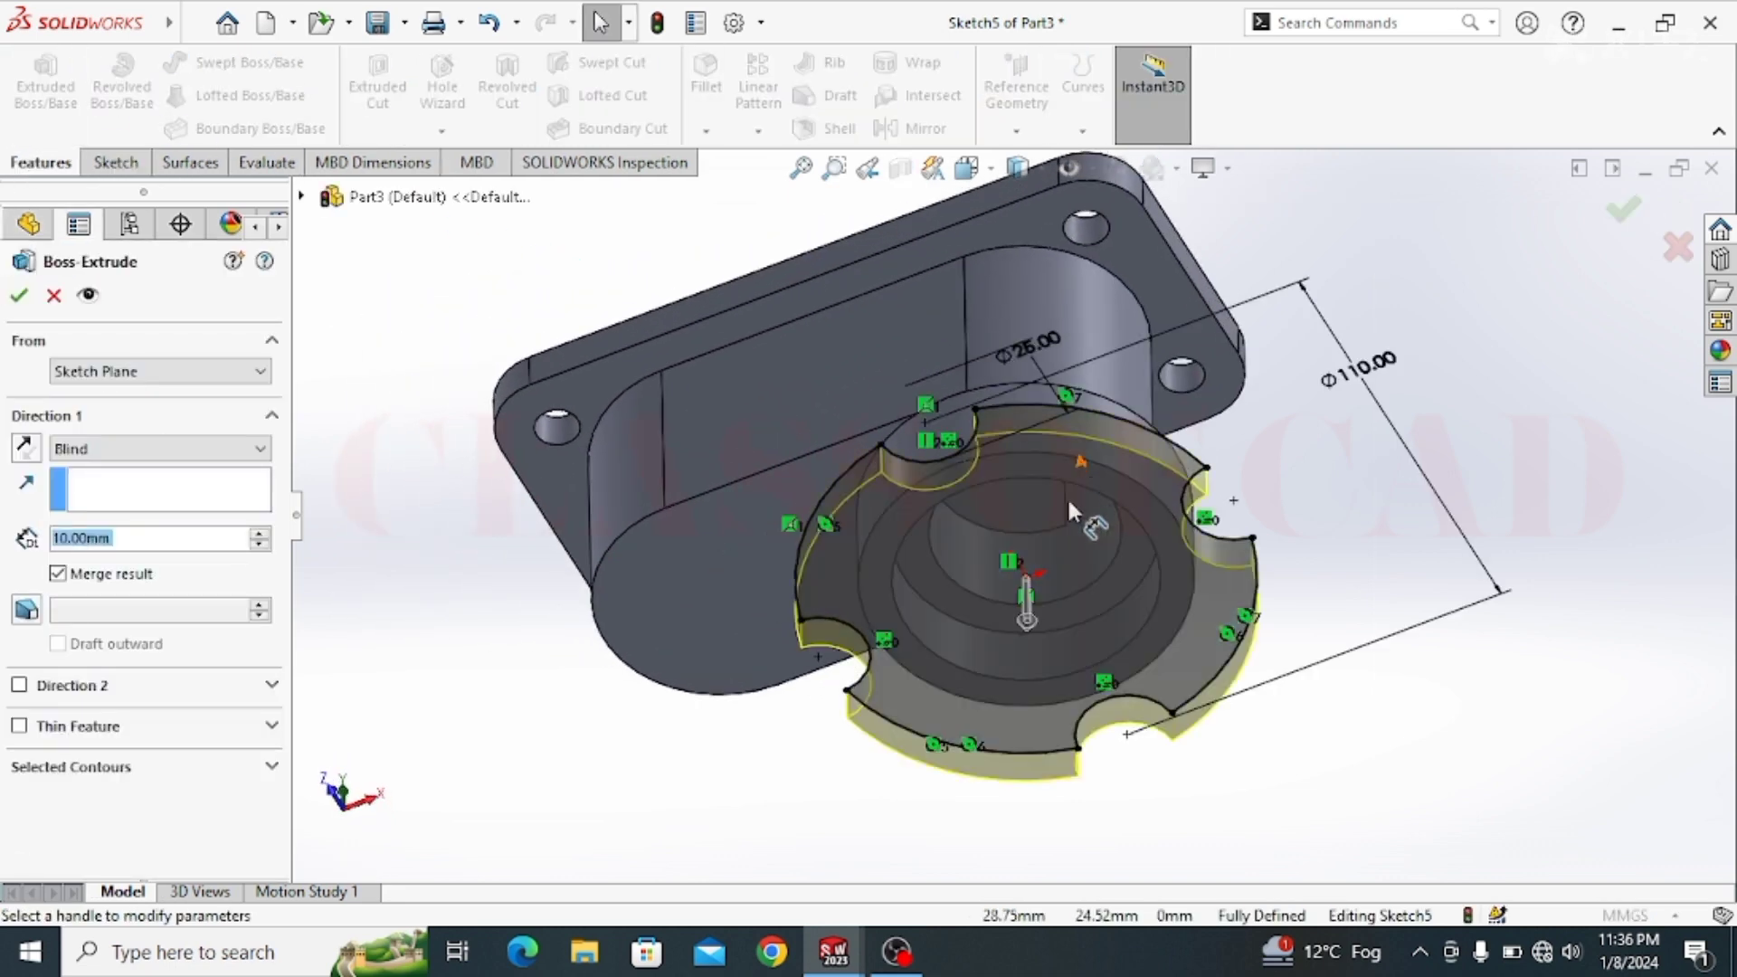
key("Escape")
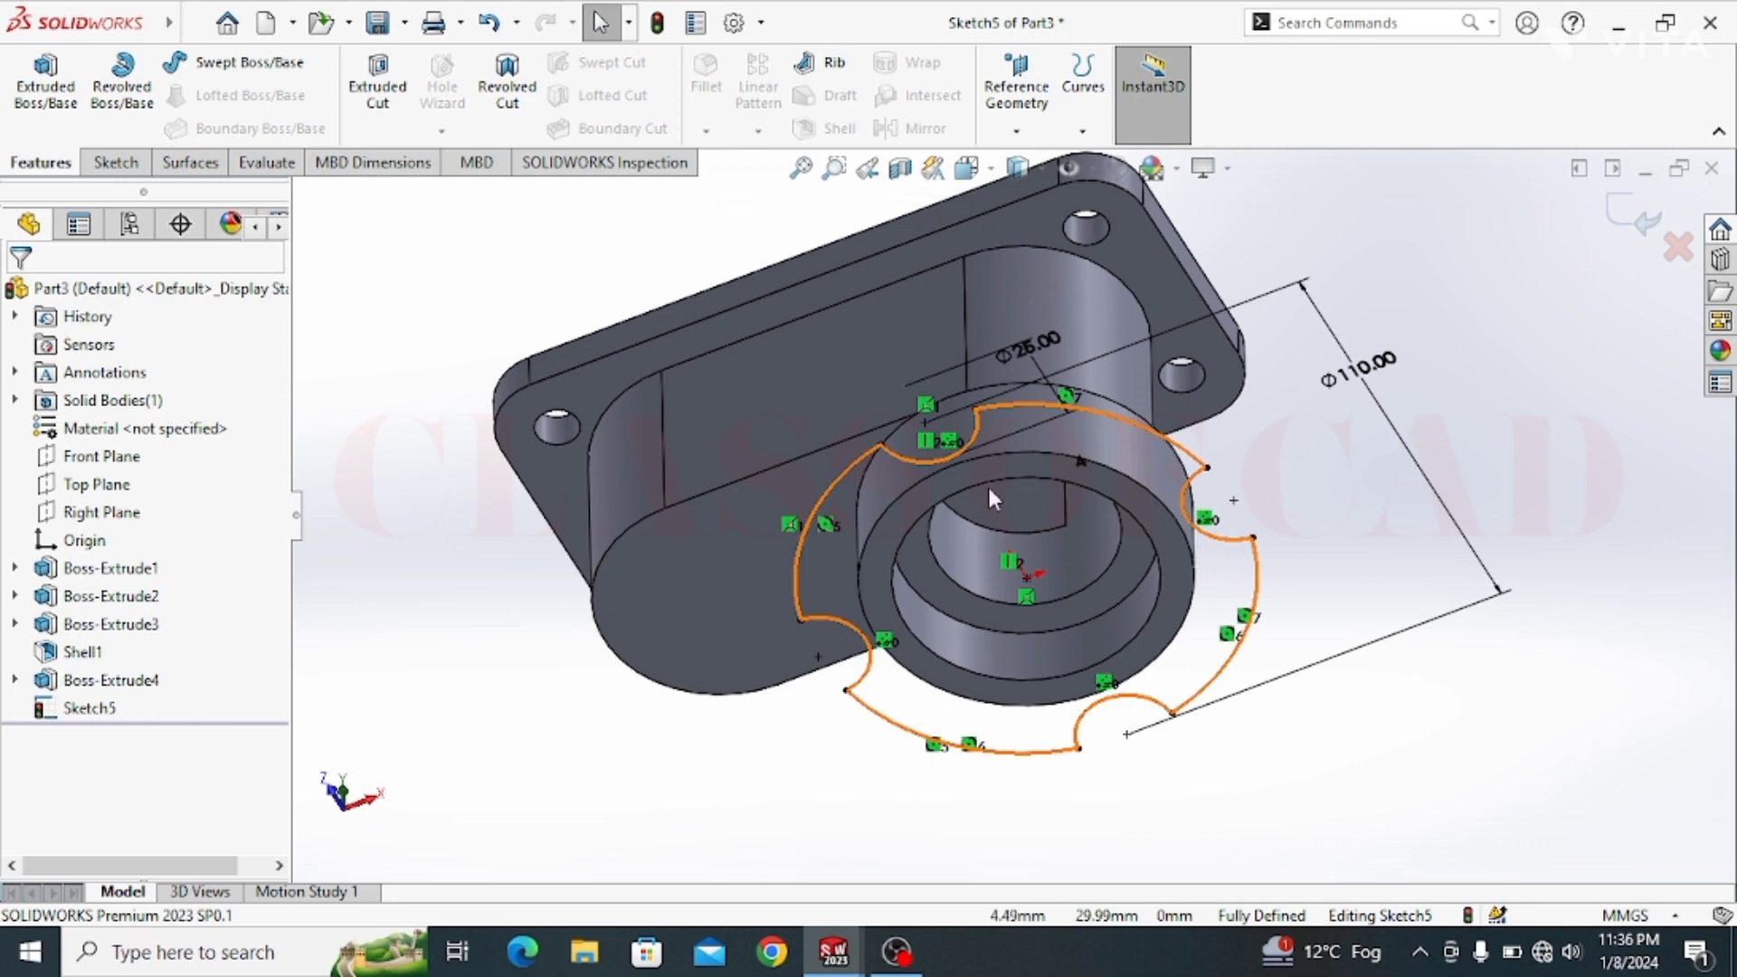
Step: Convert the lower boss's inner rim edge into the sketch and extrude the notched ring outward to a blind depth of 10 mm
left_click(979, 478)
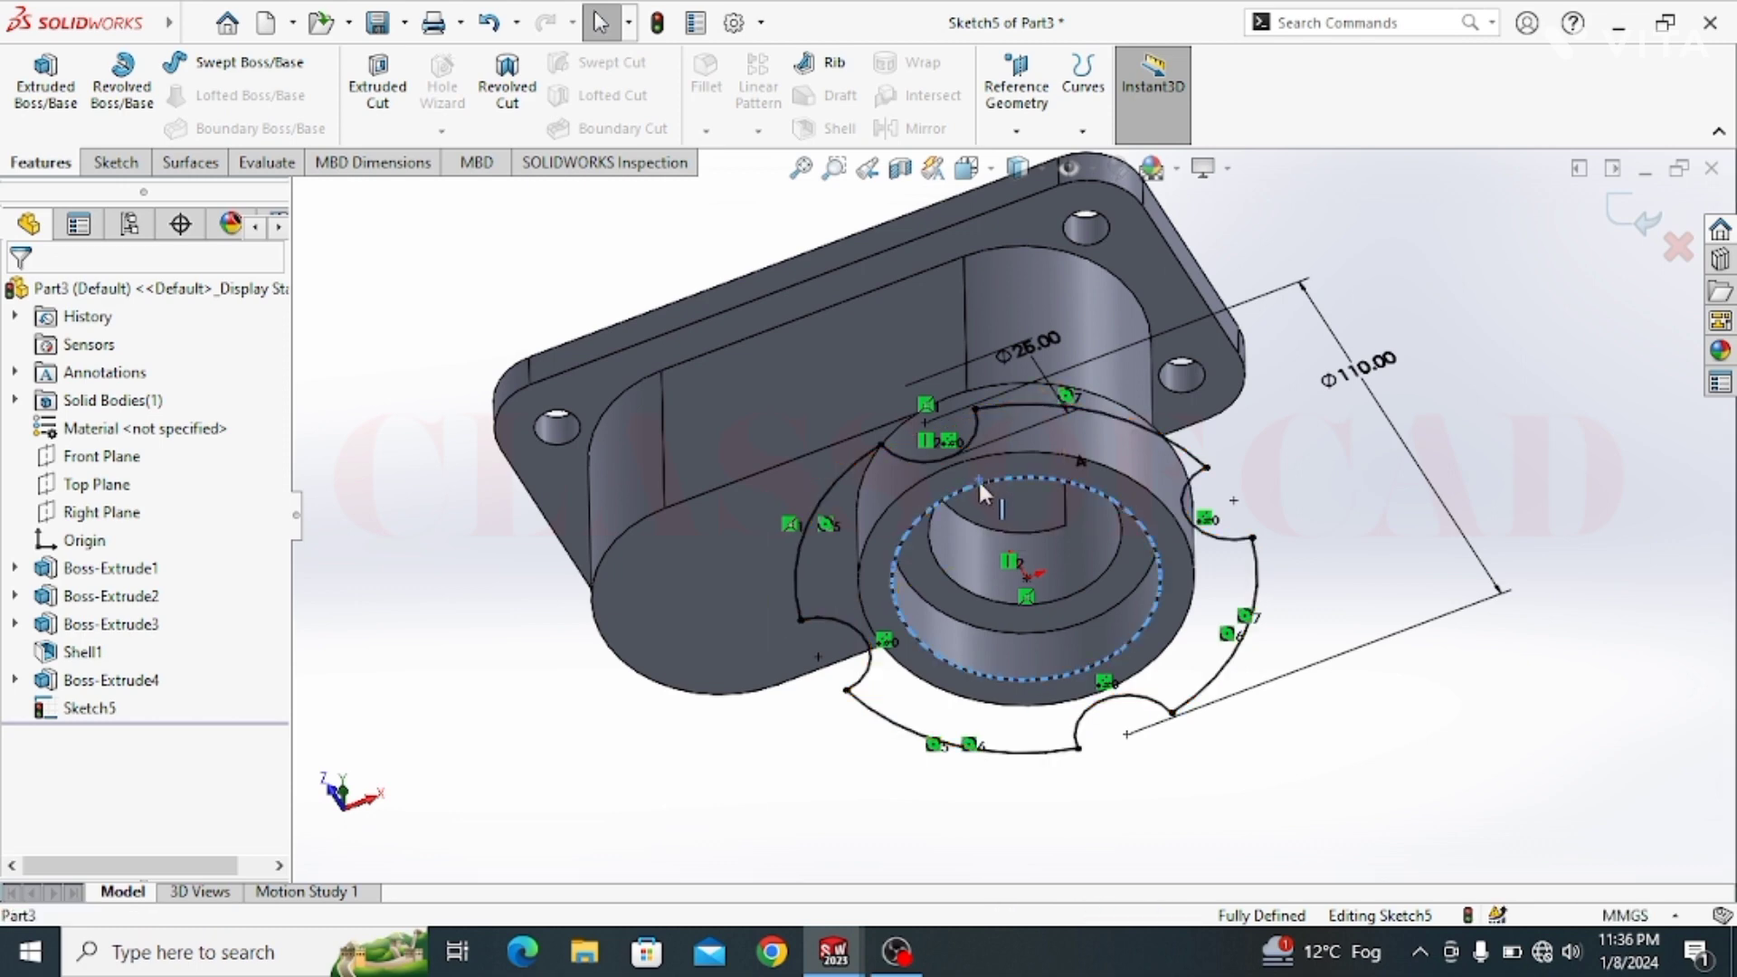
left_click(118, 164)
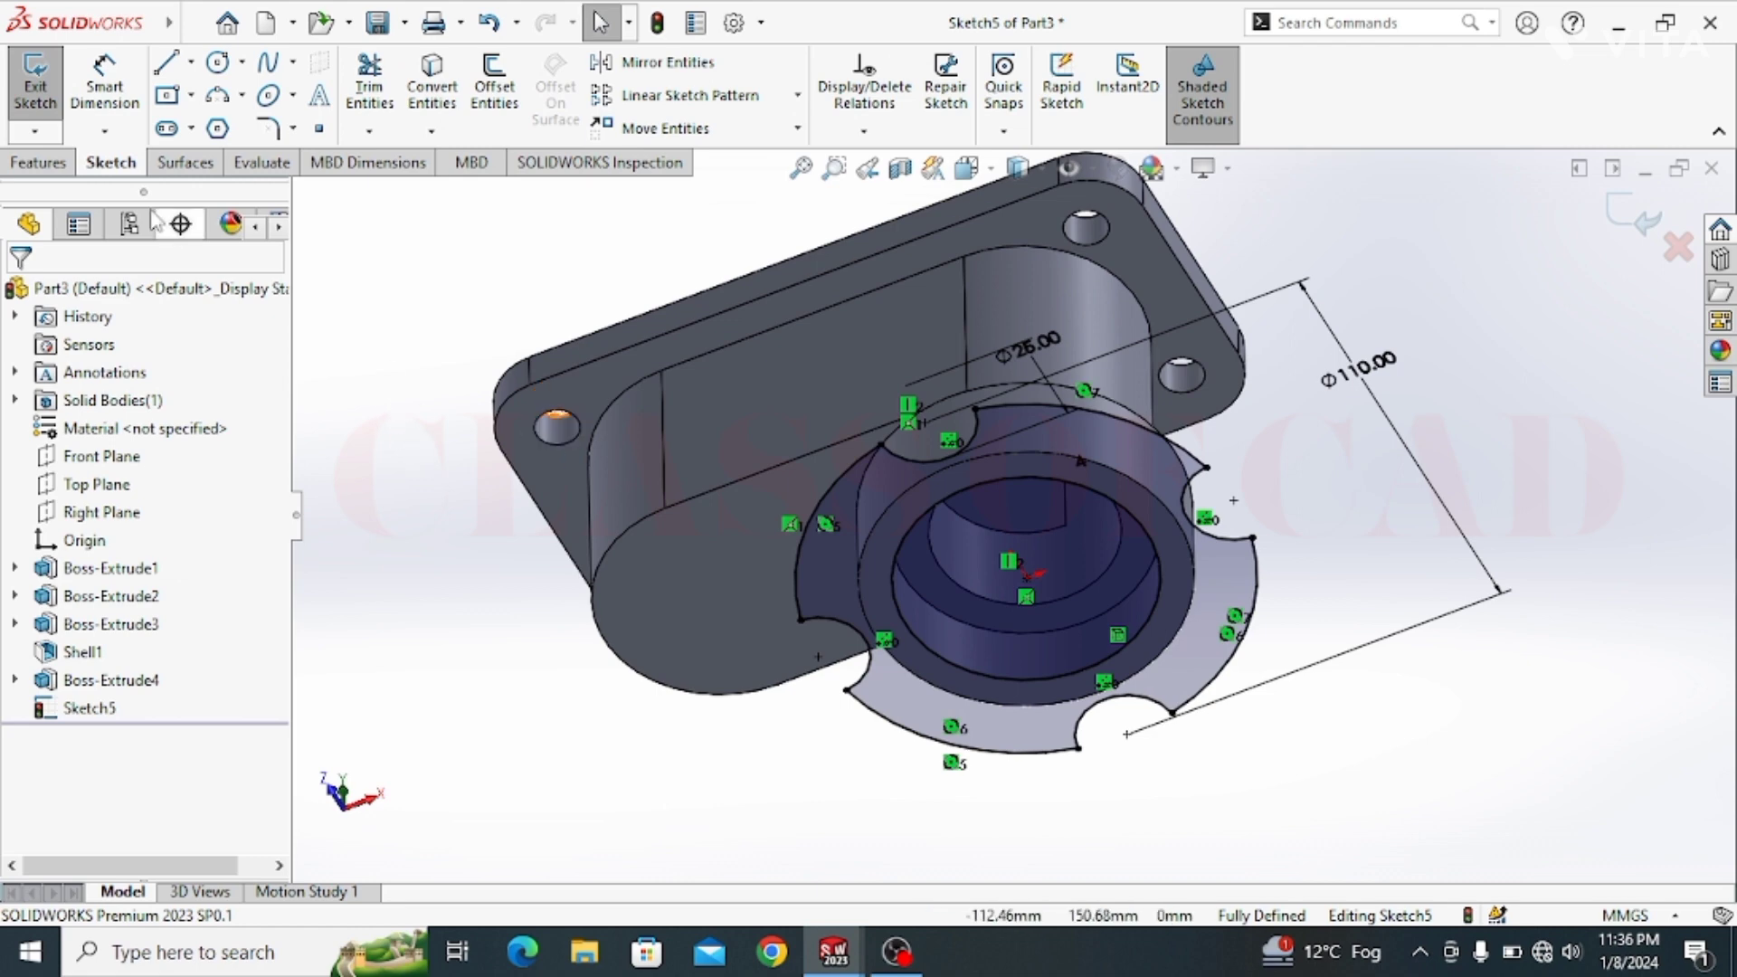
left_click(39, 165)
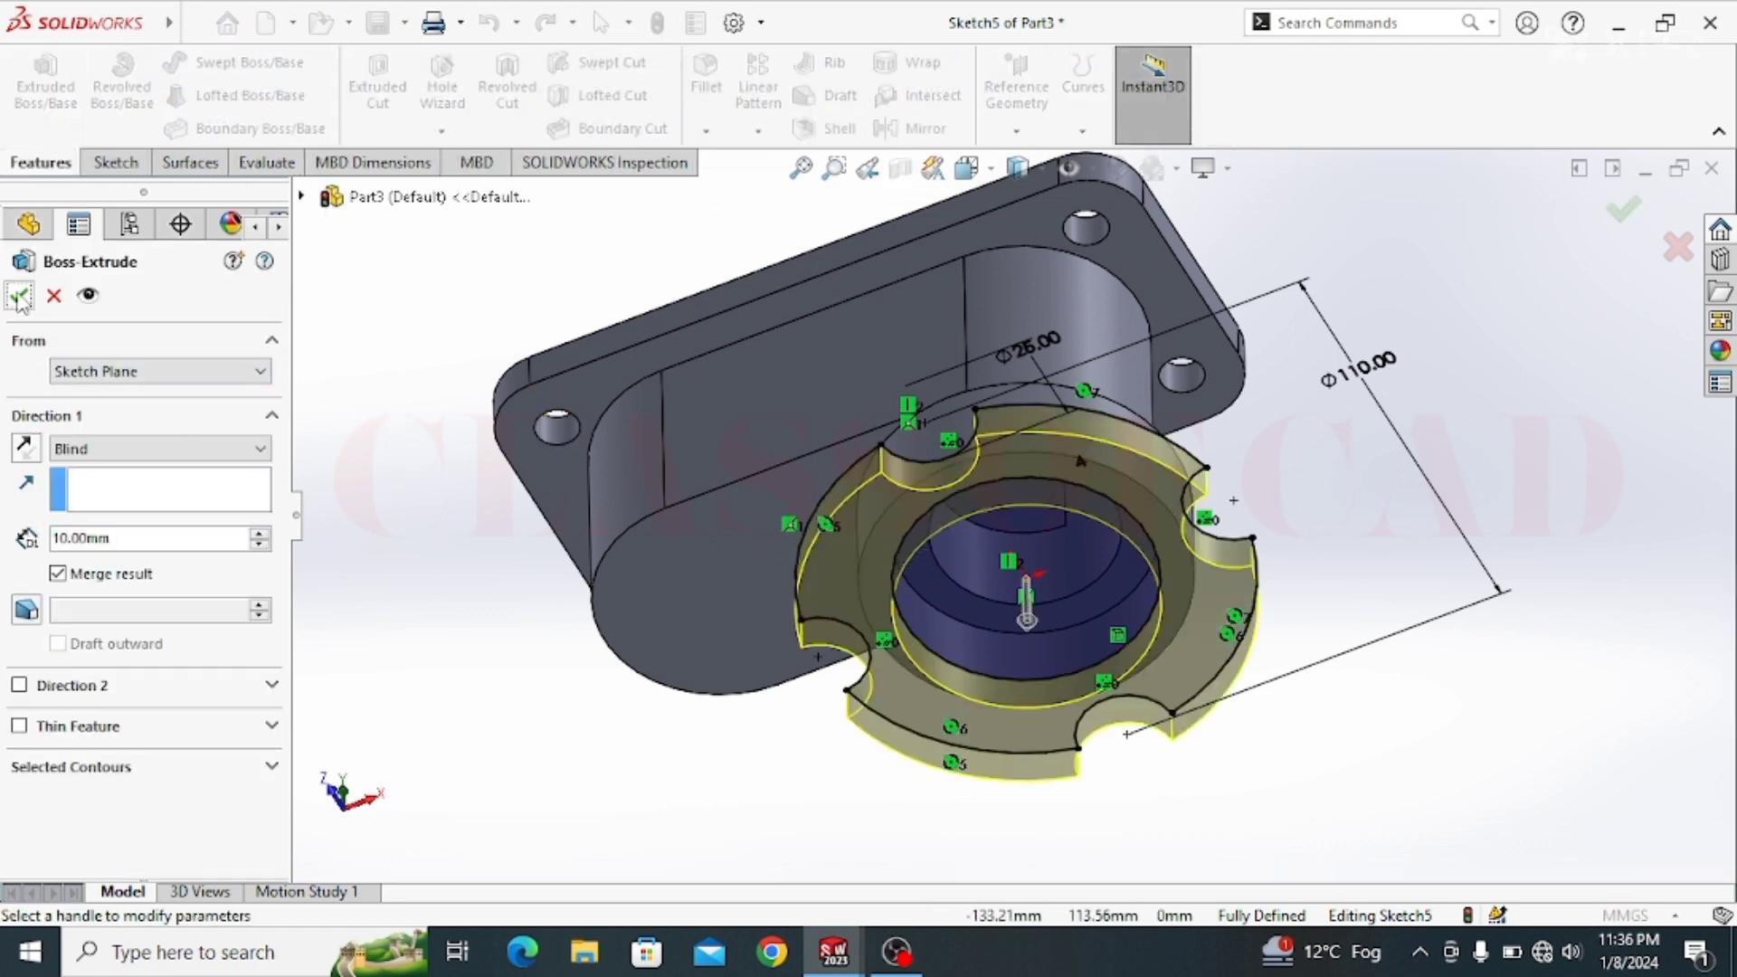
left_click(20, 296)
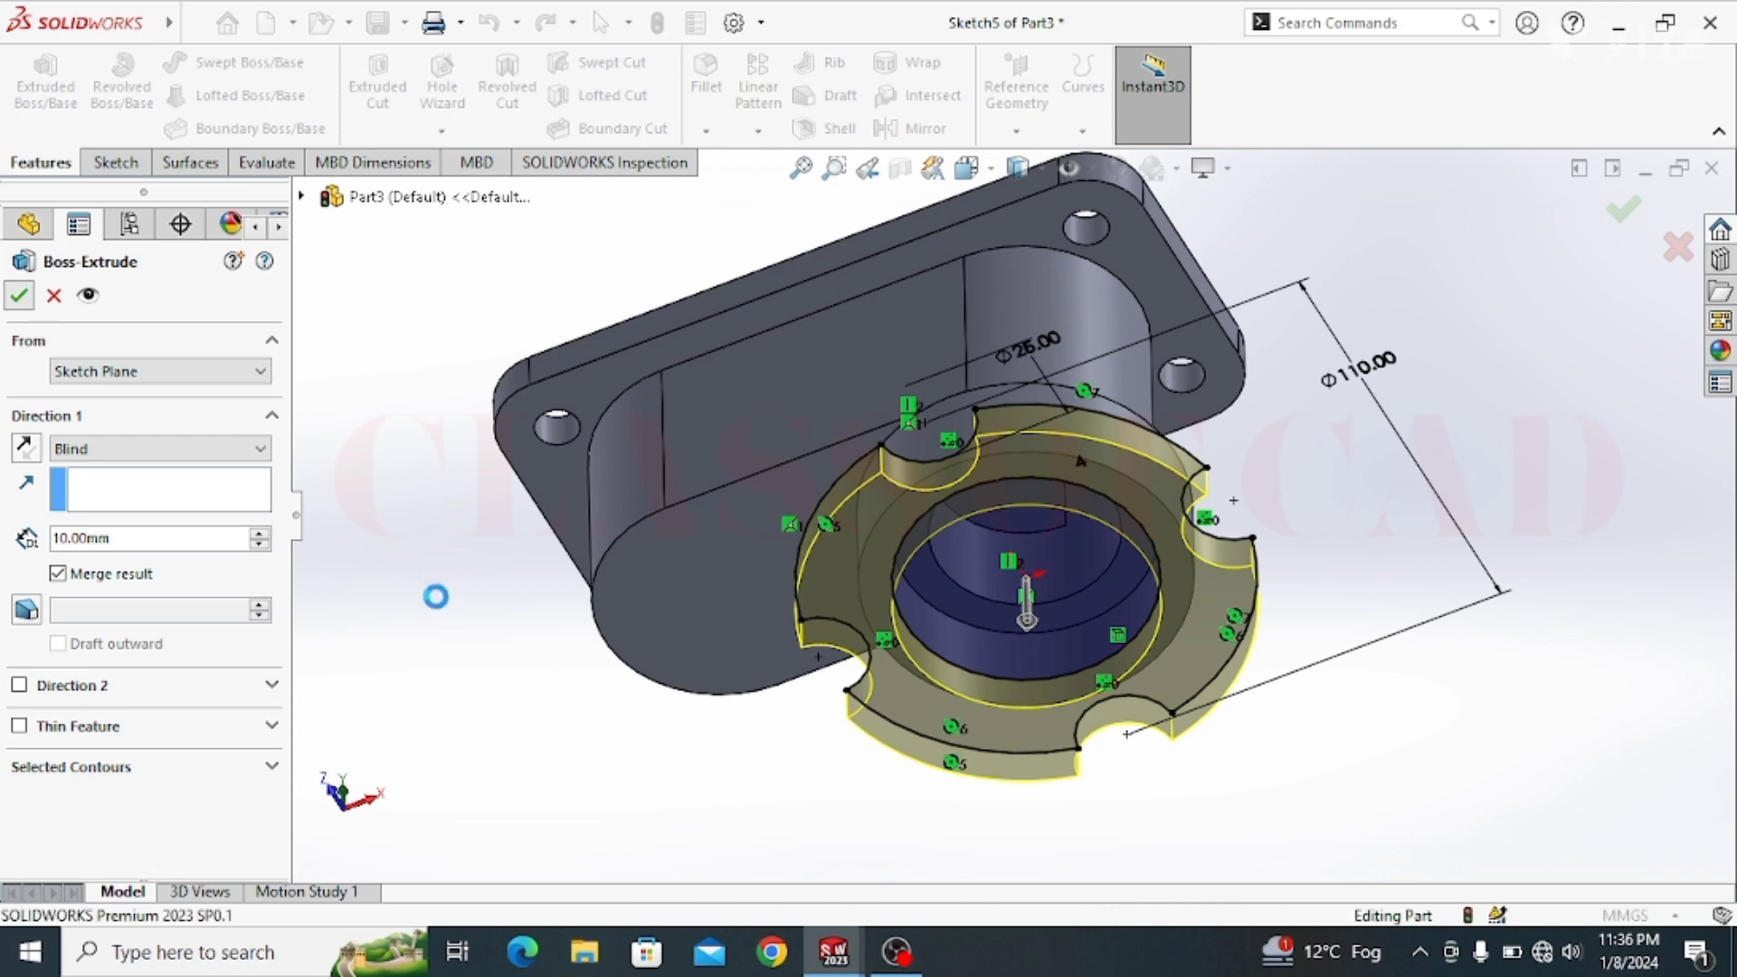
Step: Start a sketch on the bottom face of the notched flange and draw a circle centred on the upper notch's centre
left_click(858, 512)
left_click(969, 440)
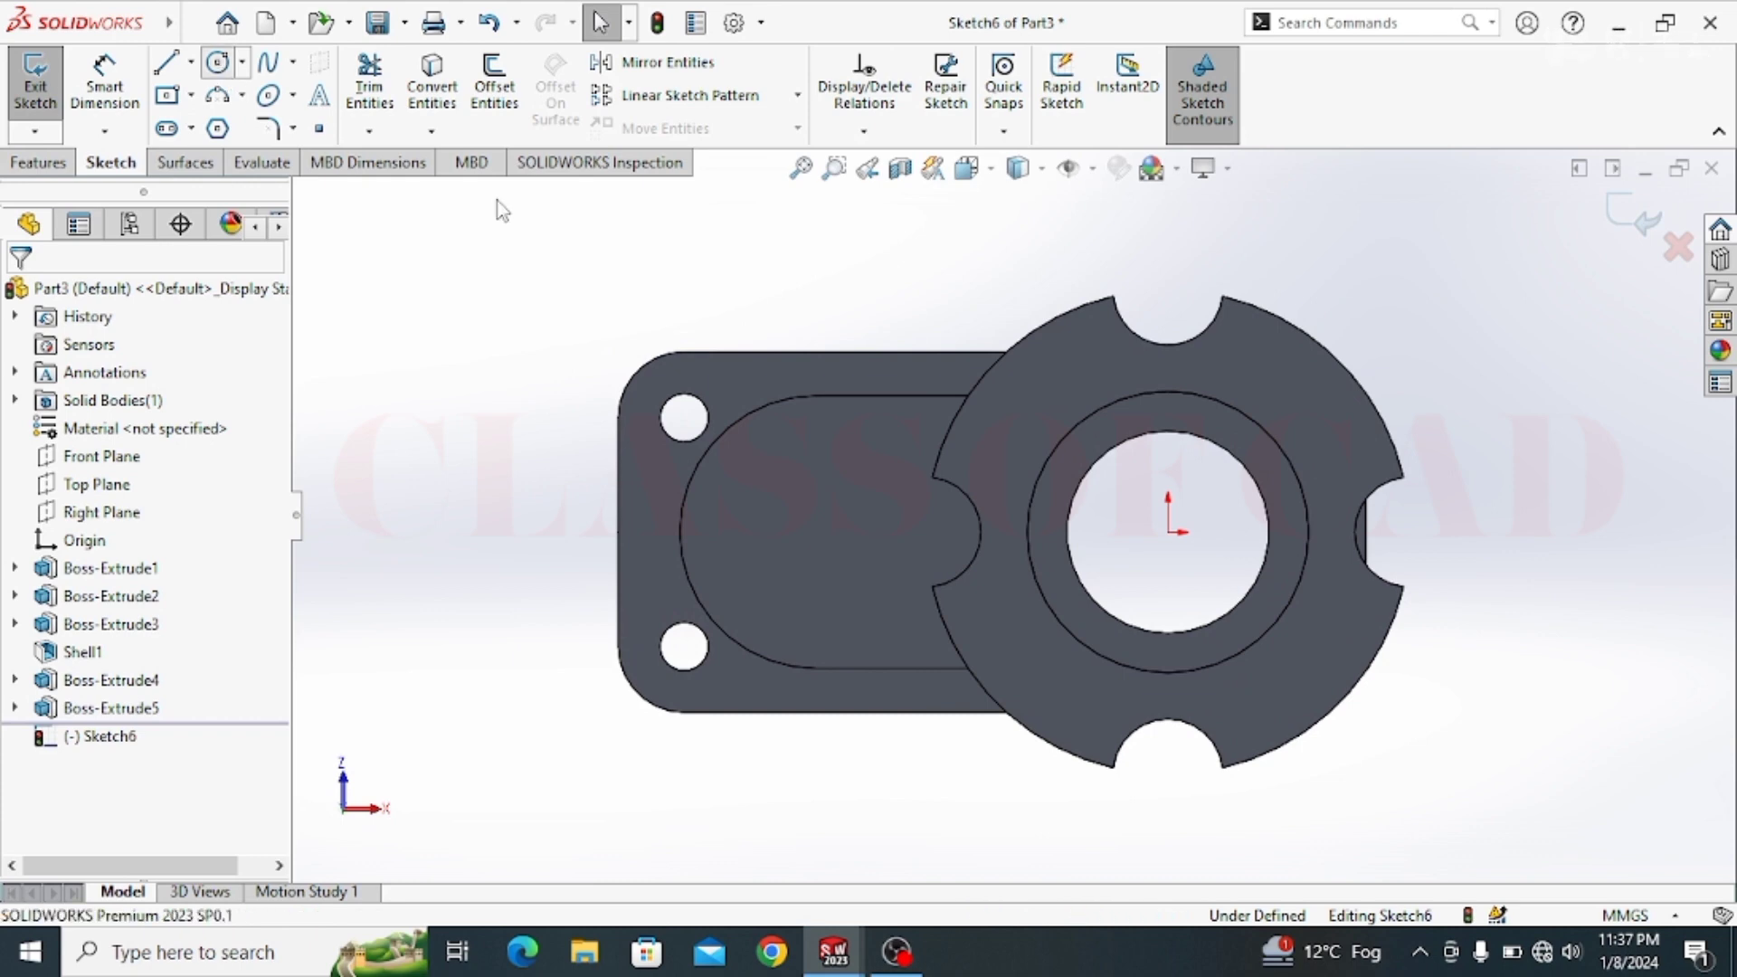
scroll(1169, 345, "down", 2)
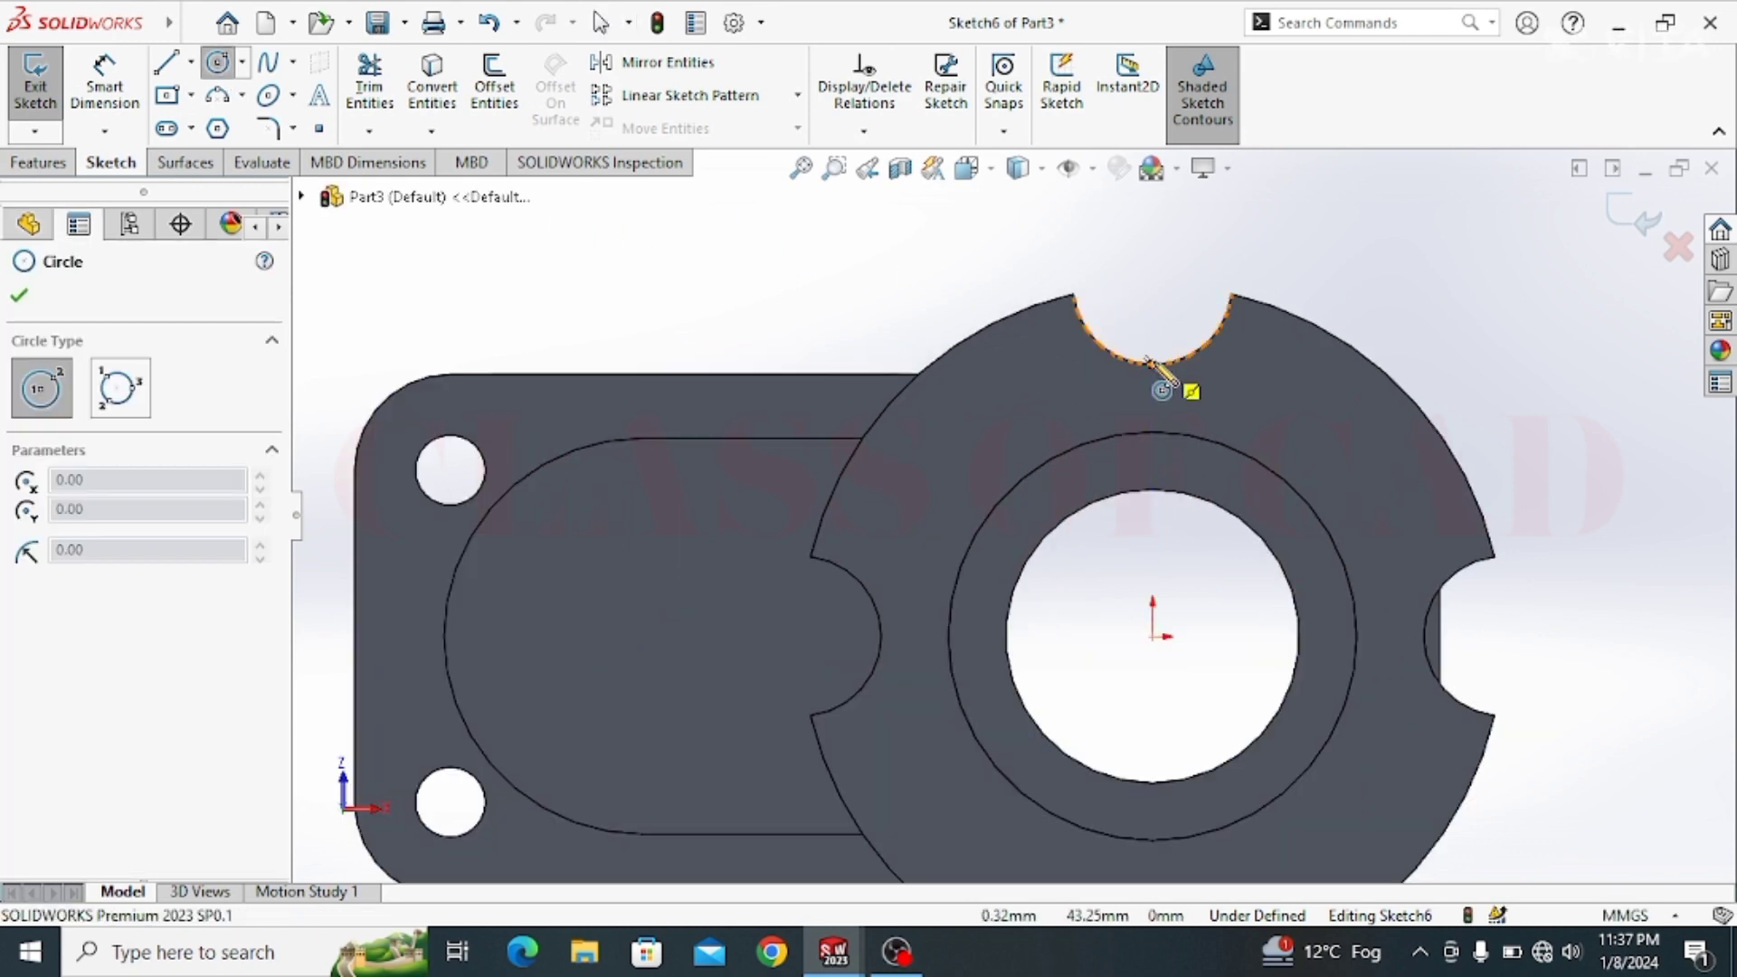
left_click(1153, 286)
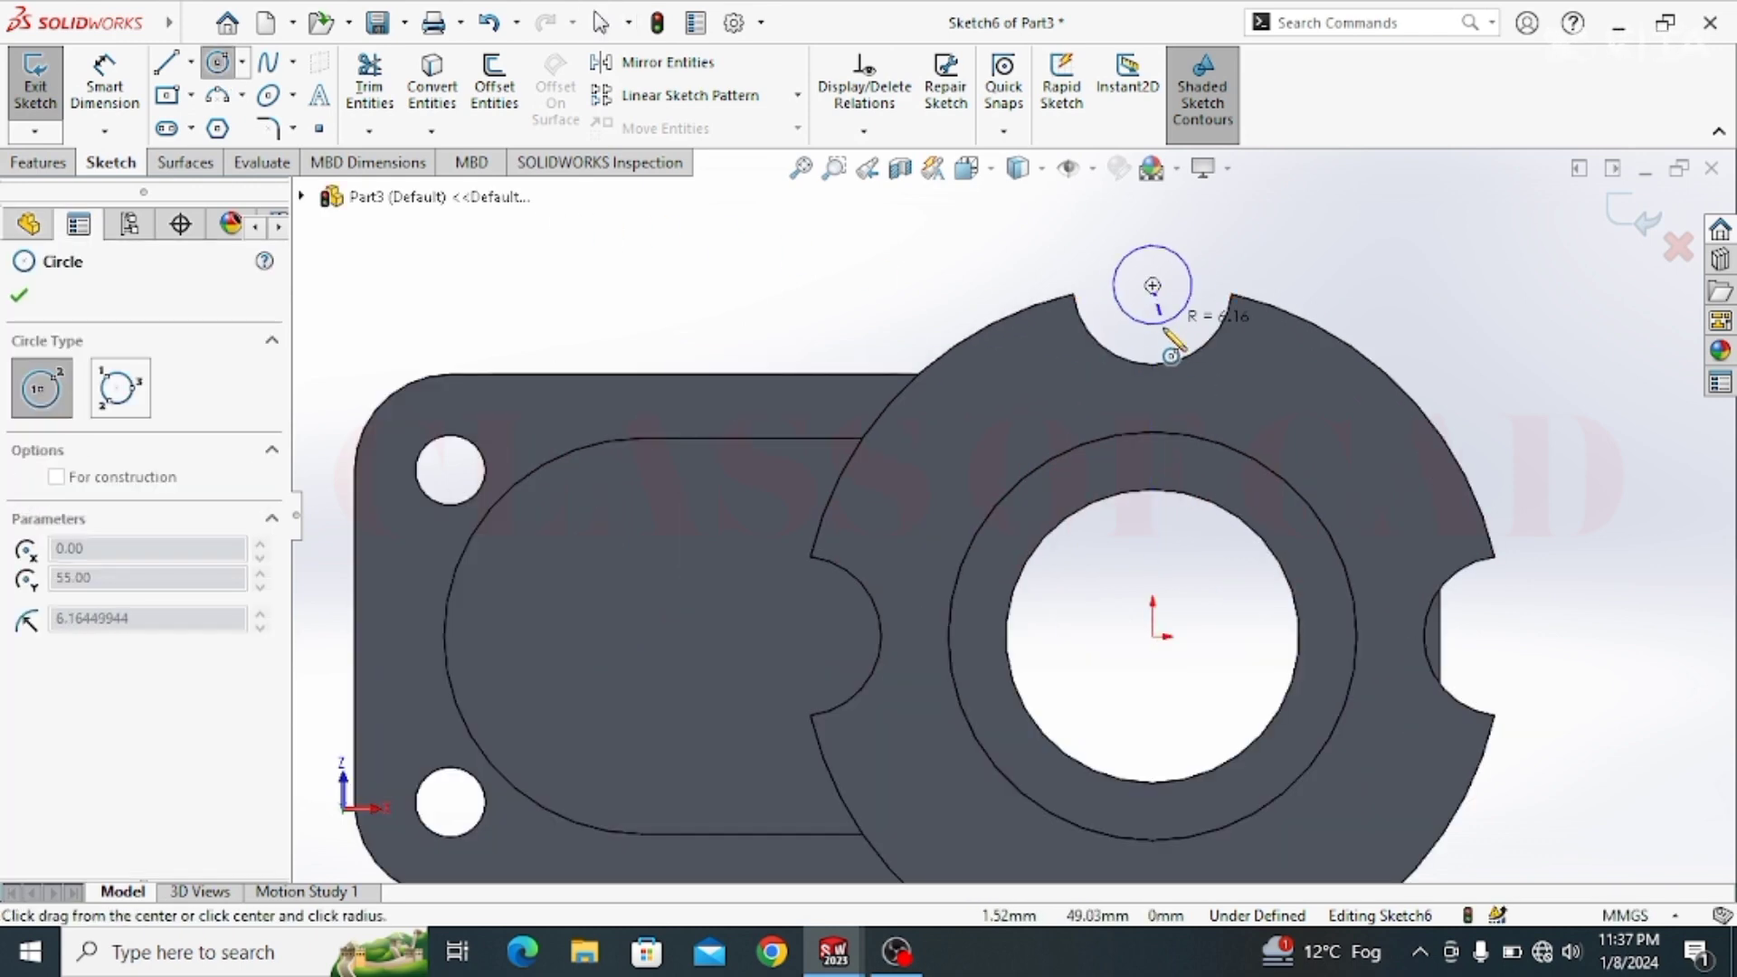
left_click(1187, 328)
key("Escape")
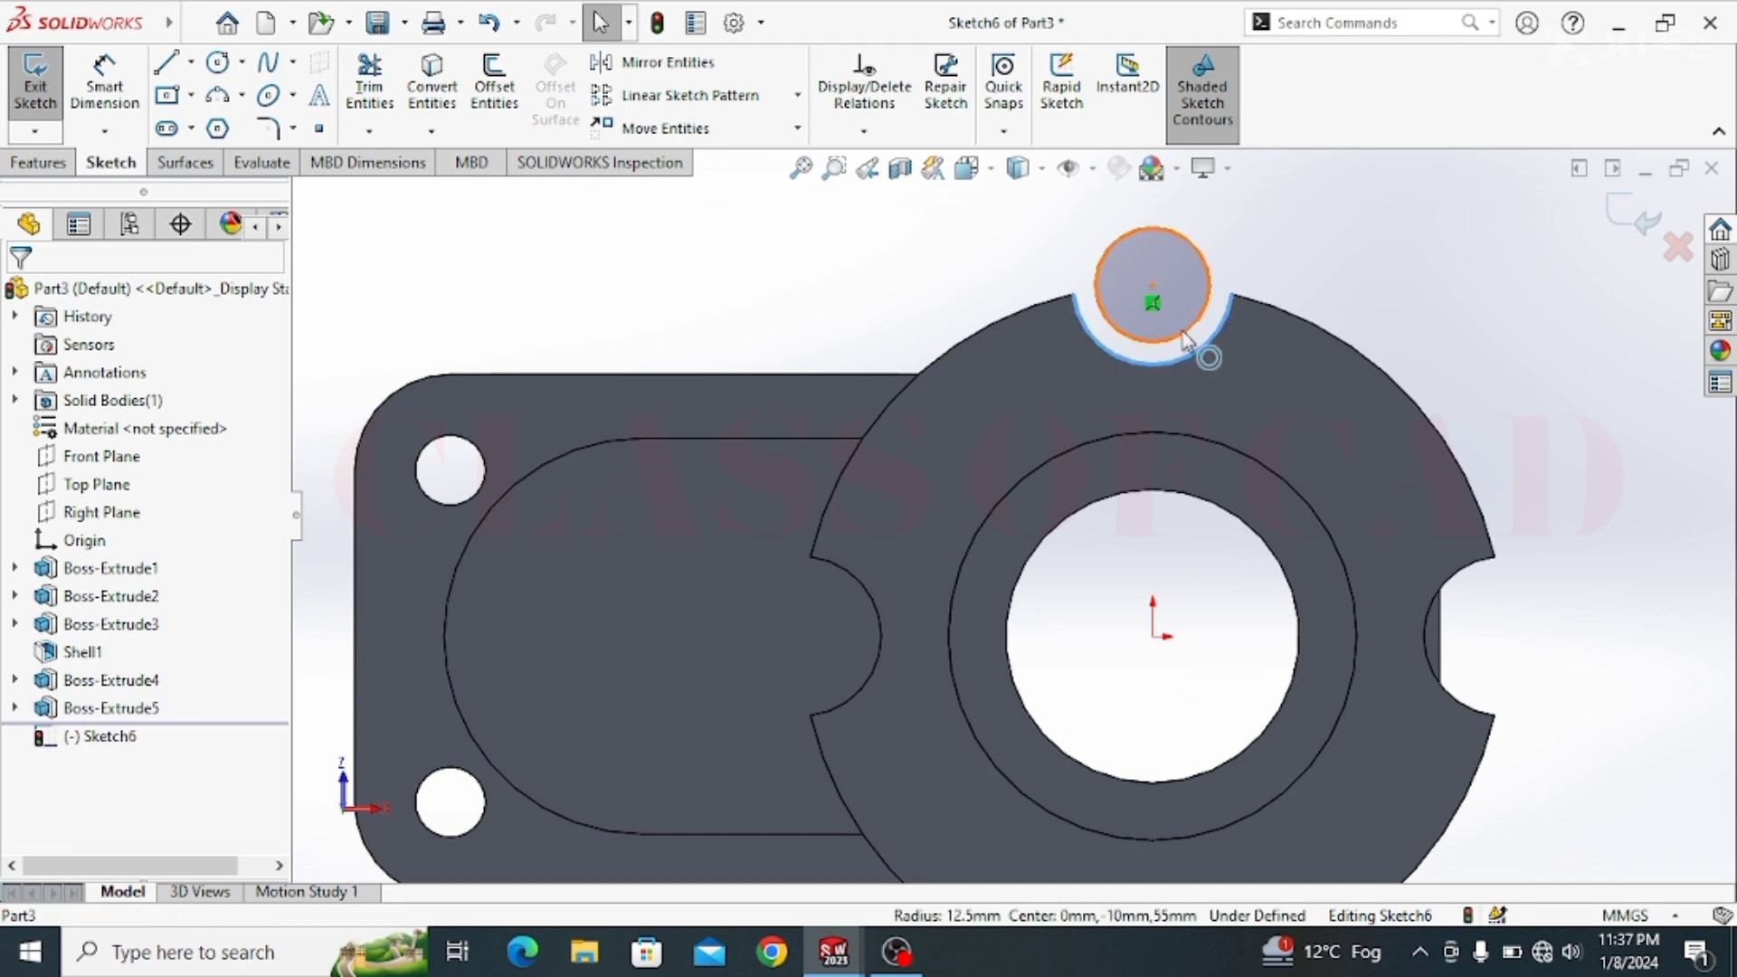
Step: Add a relation between the new circle and the upper notch's arc so that the circle coincides with the arc
left_click(1190, 353, "ctrl")
left_click(1294, 217)
left_click(1444, 363)
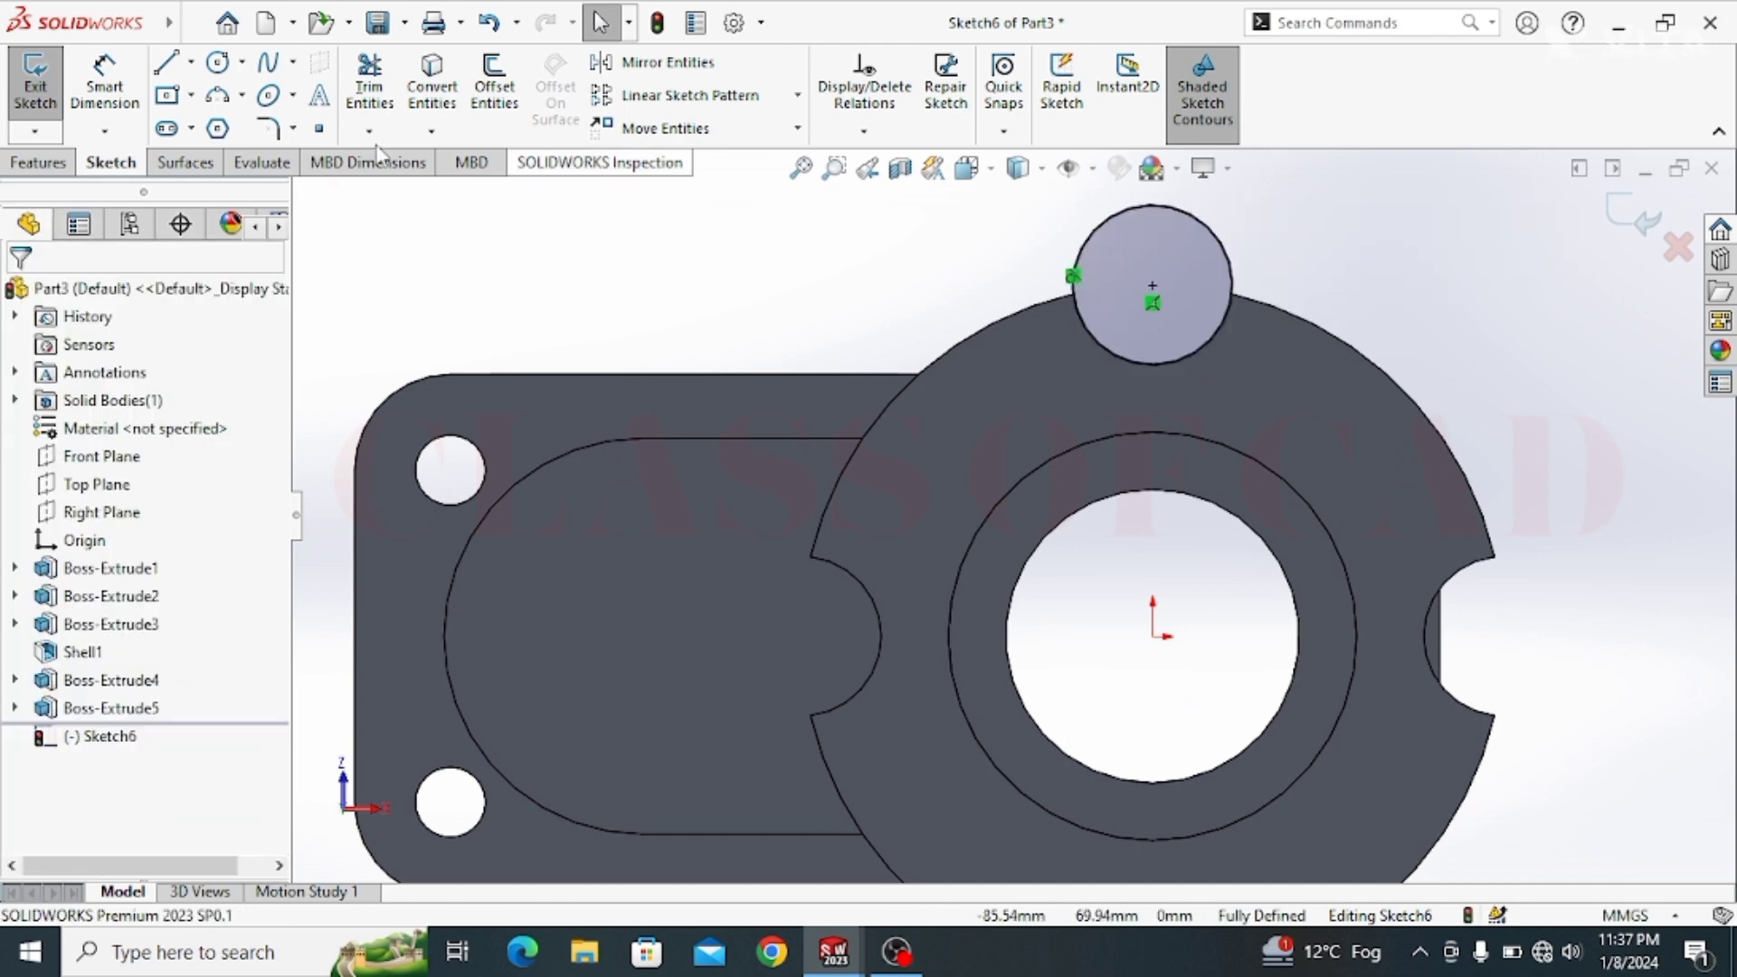
Step: Sketch a smaller concentric circle inside the circle at the upper notch
left_click(223, 73)
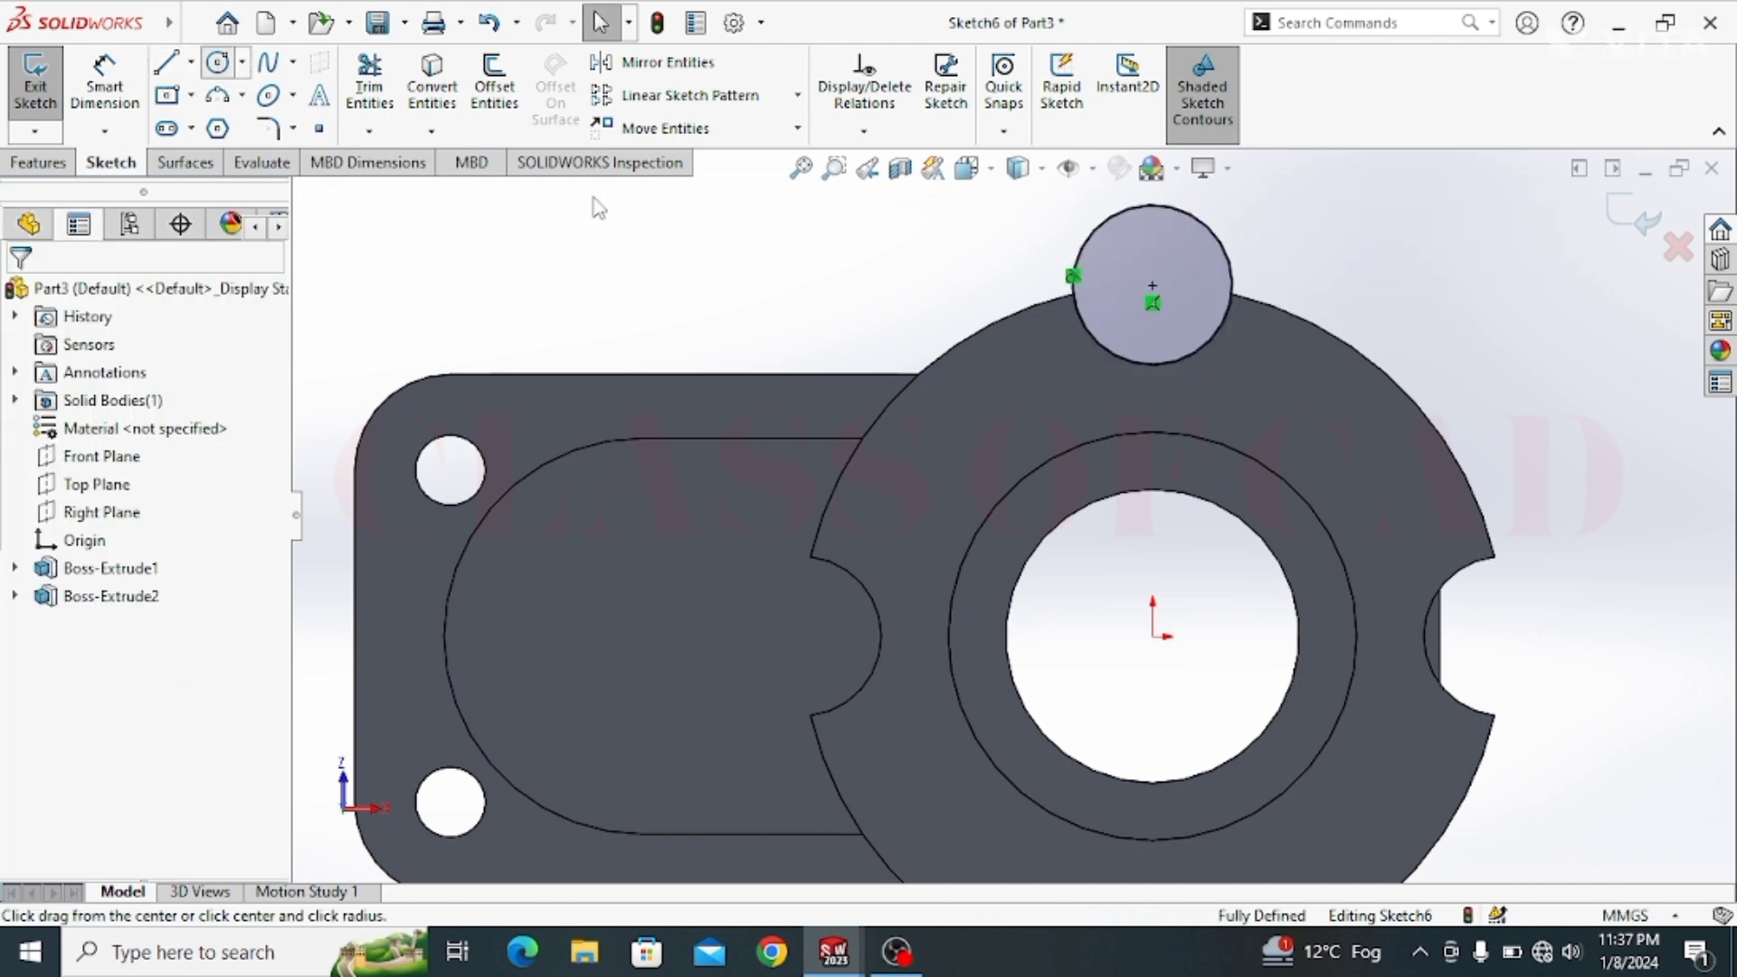
left_click(1158, 331)
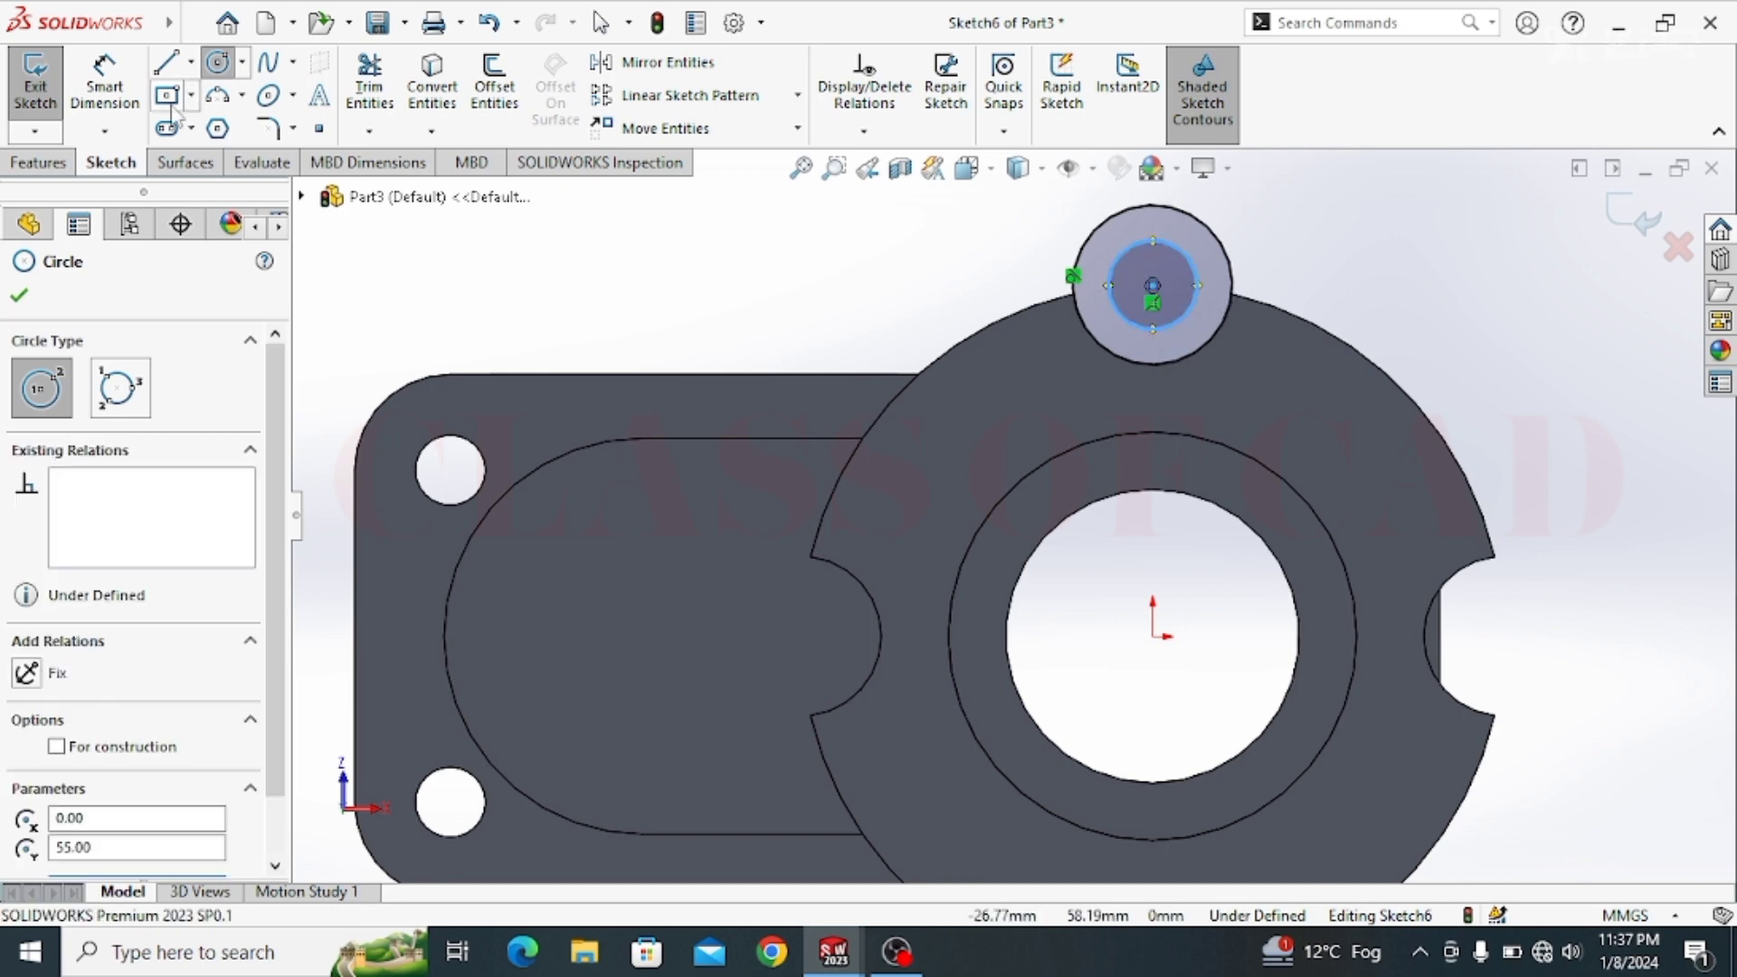
Step: Dimension the smaller circle at the upper notch to a diameter of 12 mm
key("Escape")
left_click(1176, 322)
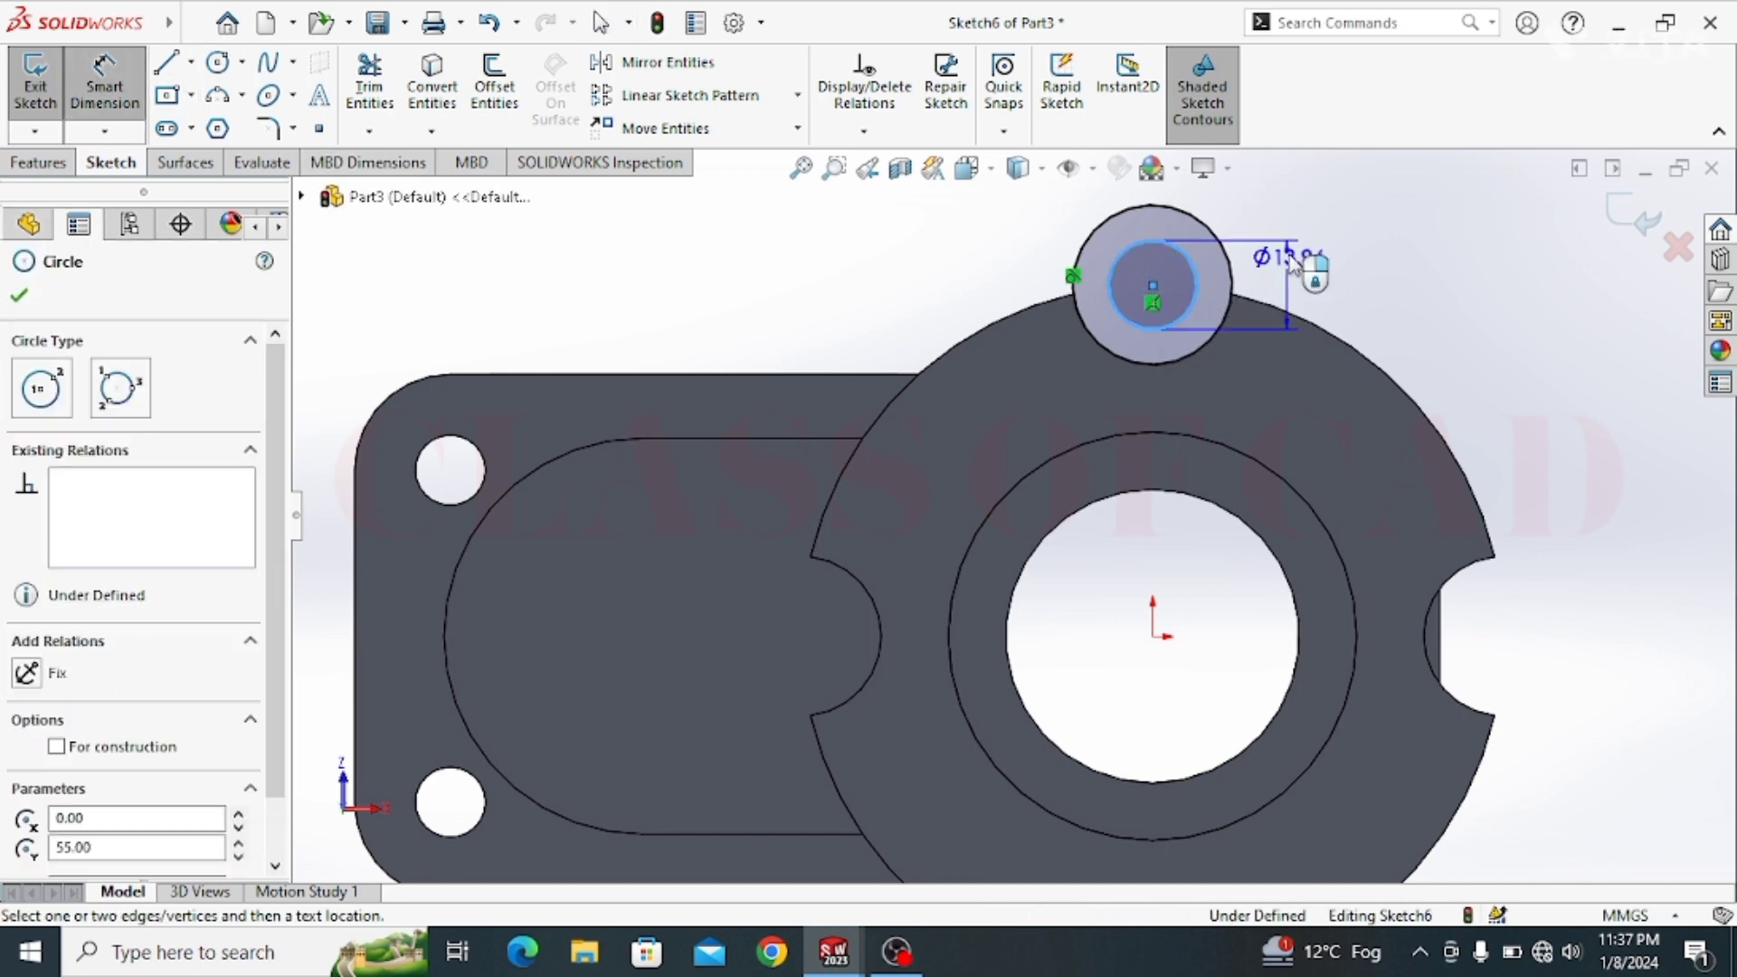
left_click(1294, 257)
type("12")
key("Return")
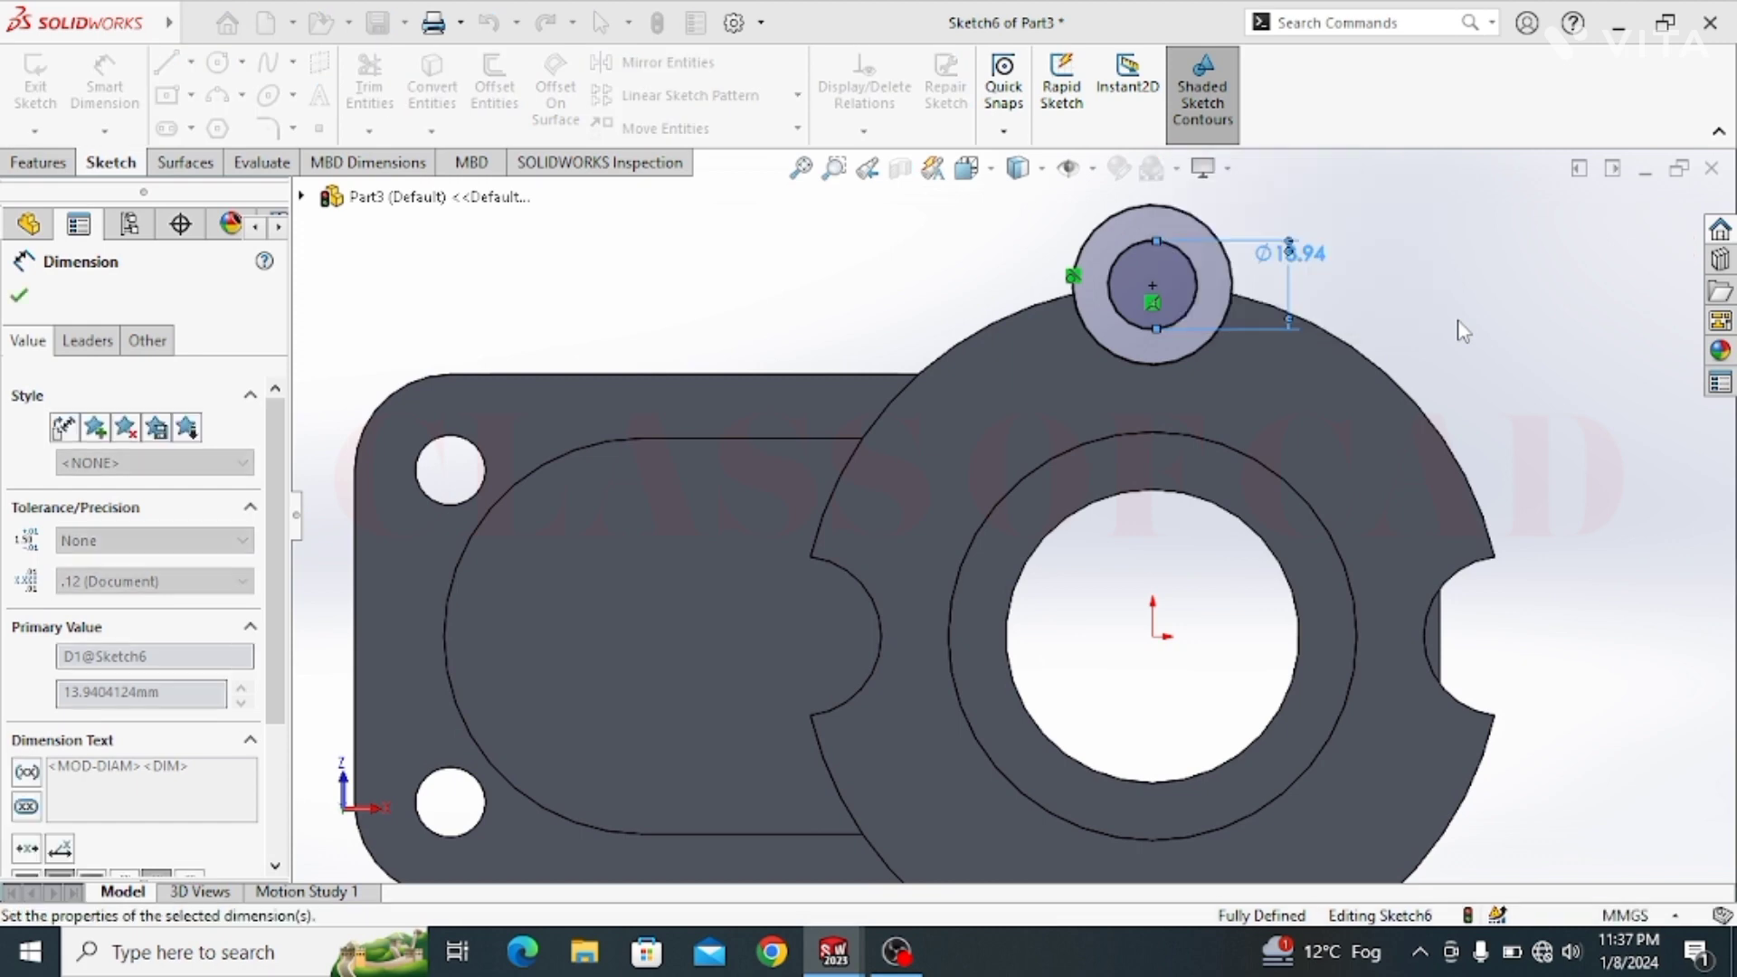
key("Escape")
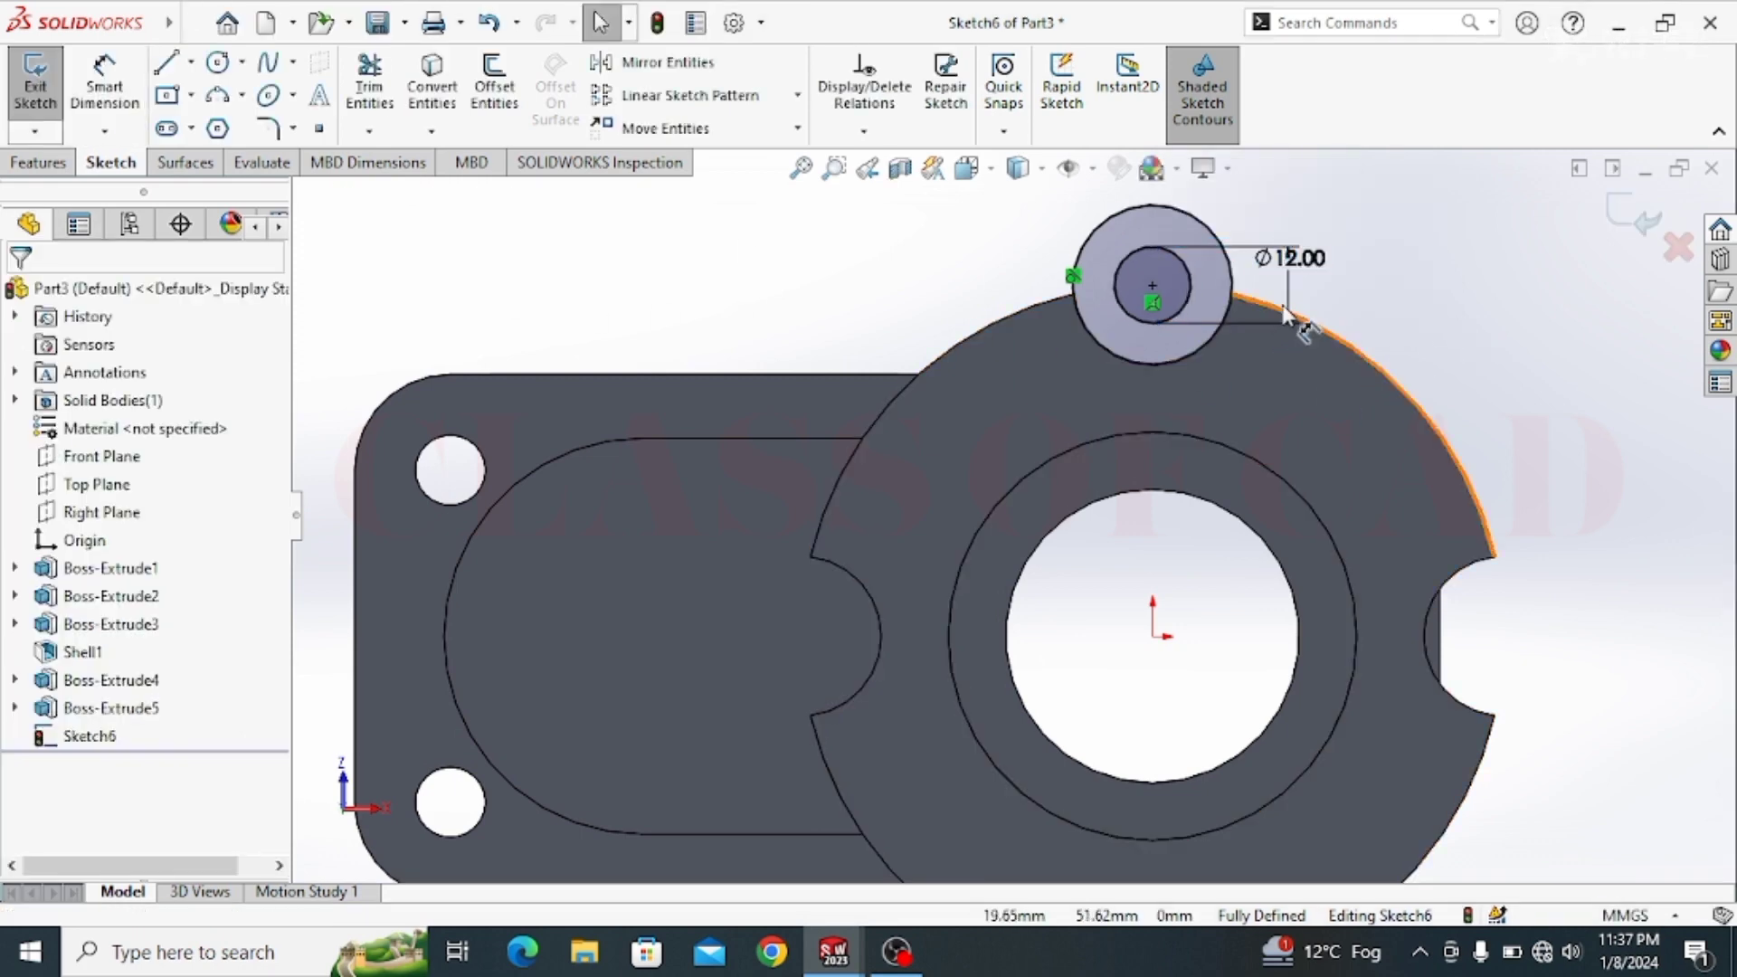
Step: Create a circular sketch pattern of both circles about the origin with 4 equally spaced instances over 360 degrees
left_click(1122, 273)
left_click(1098, 230, "ctrl")
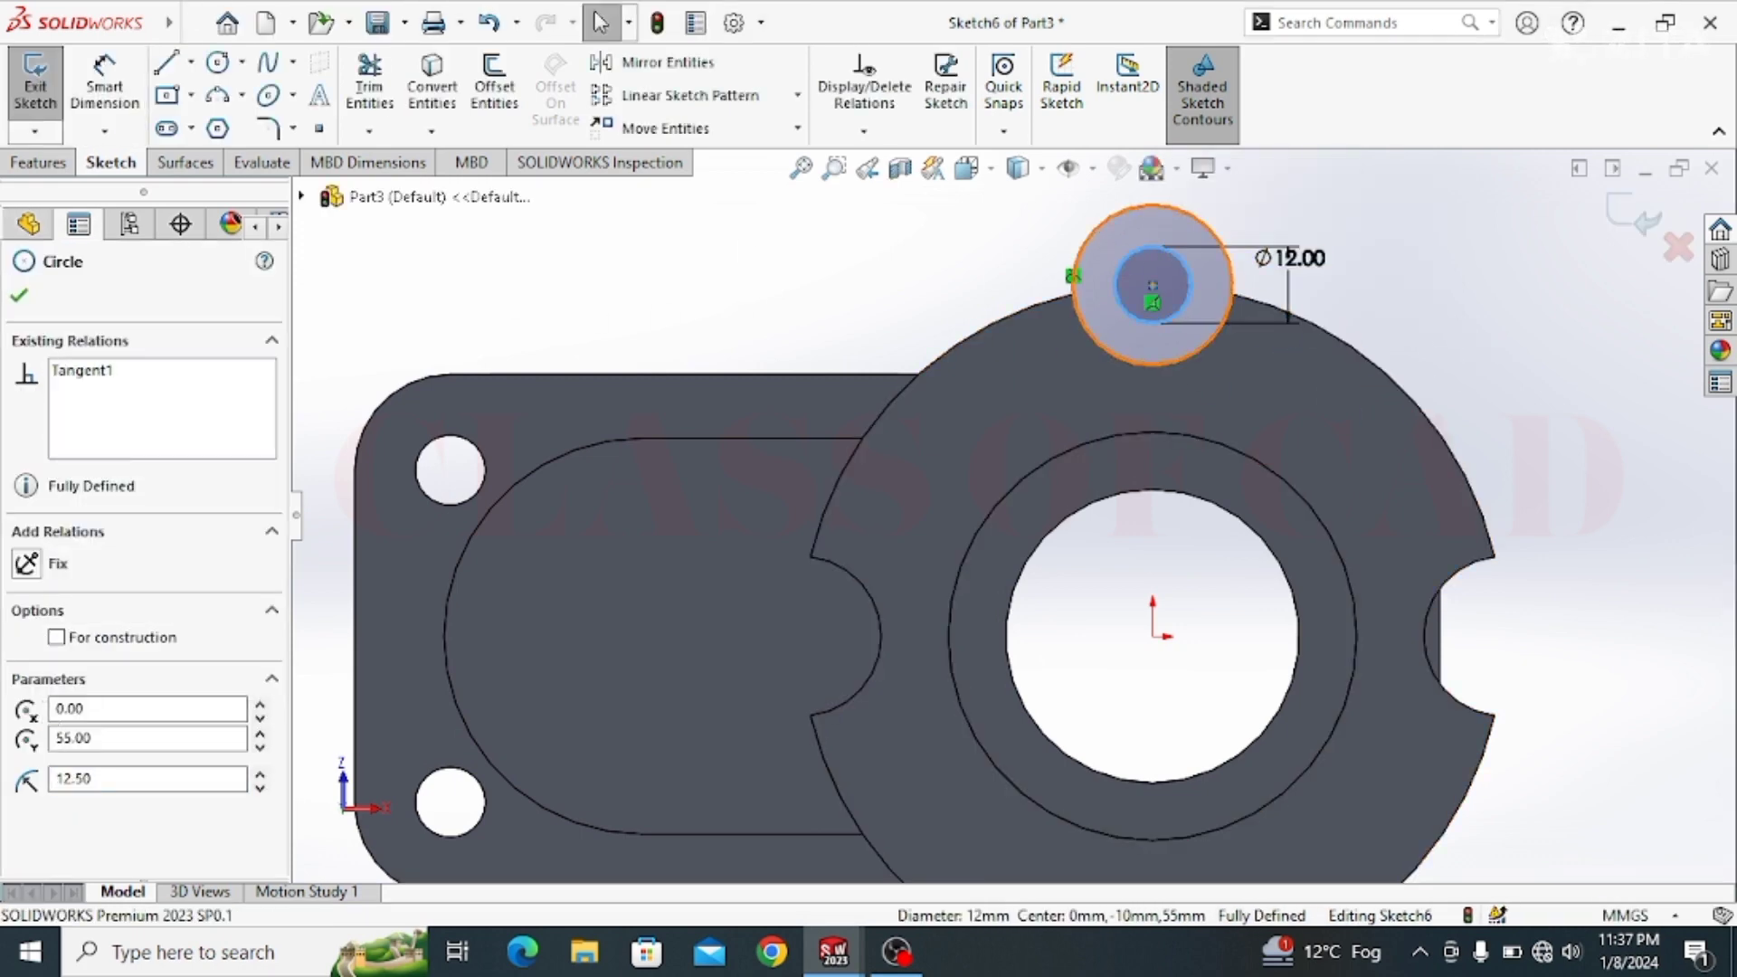
left_click(797, 95)
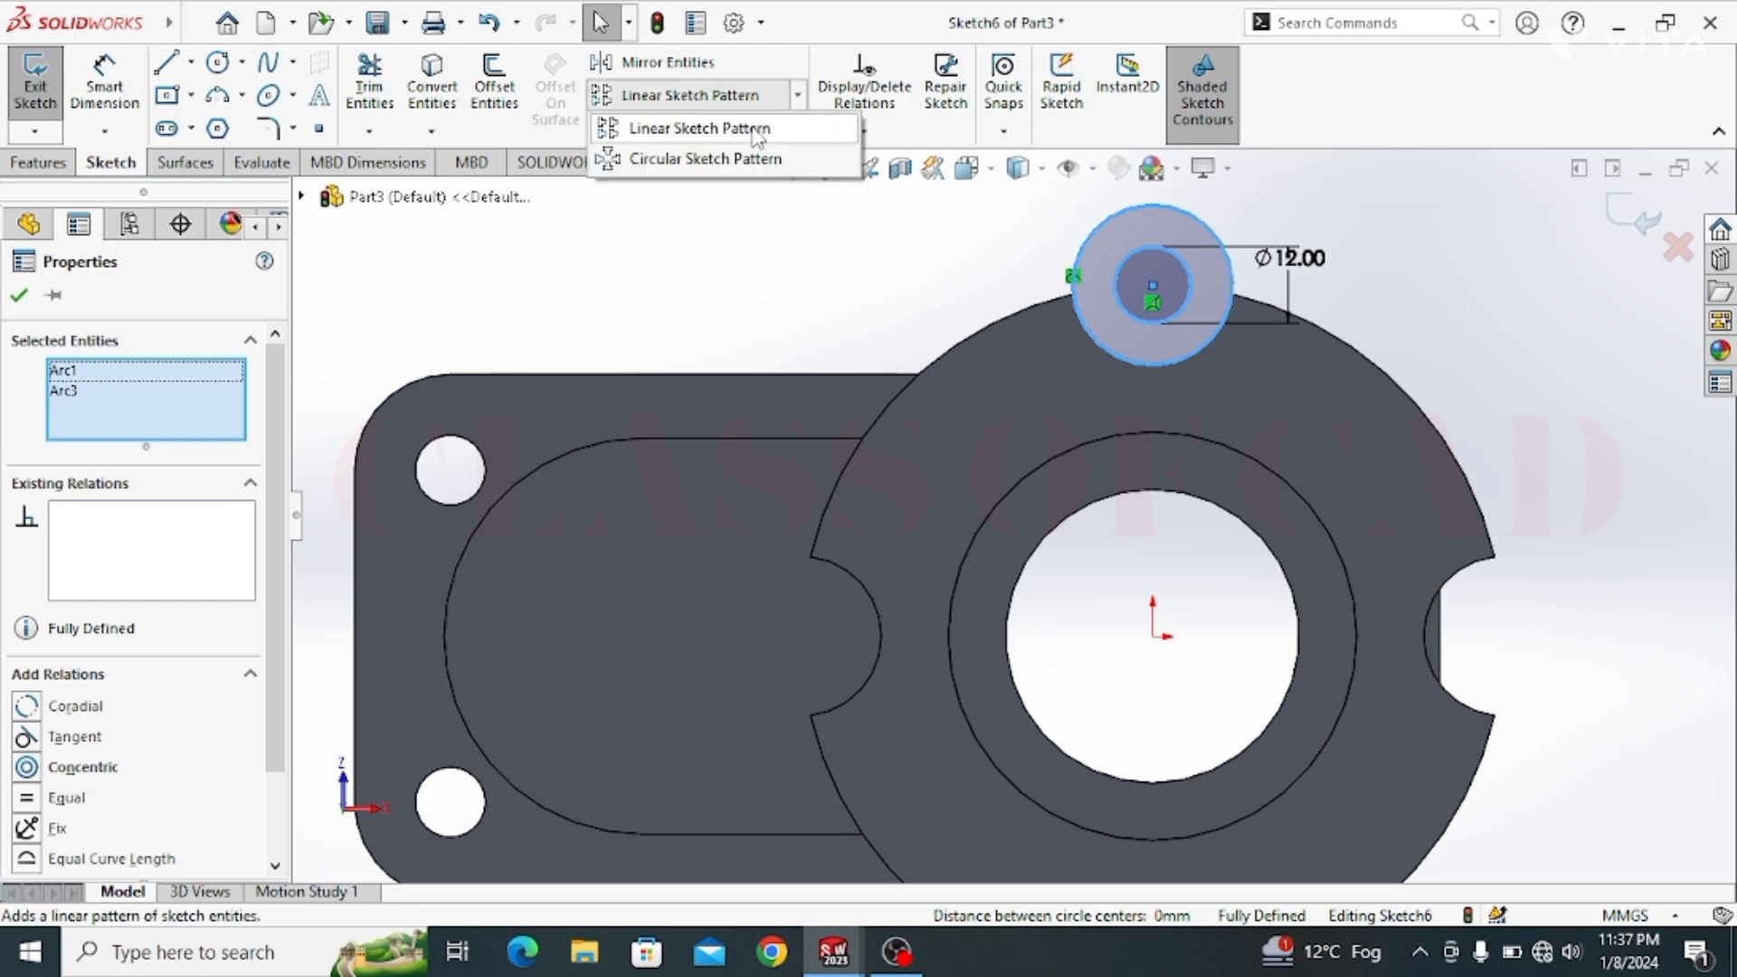
left_click(692, 155)
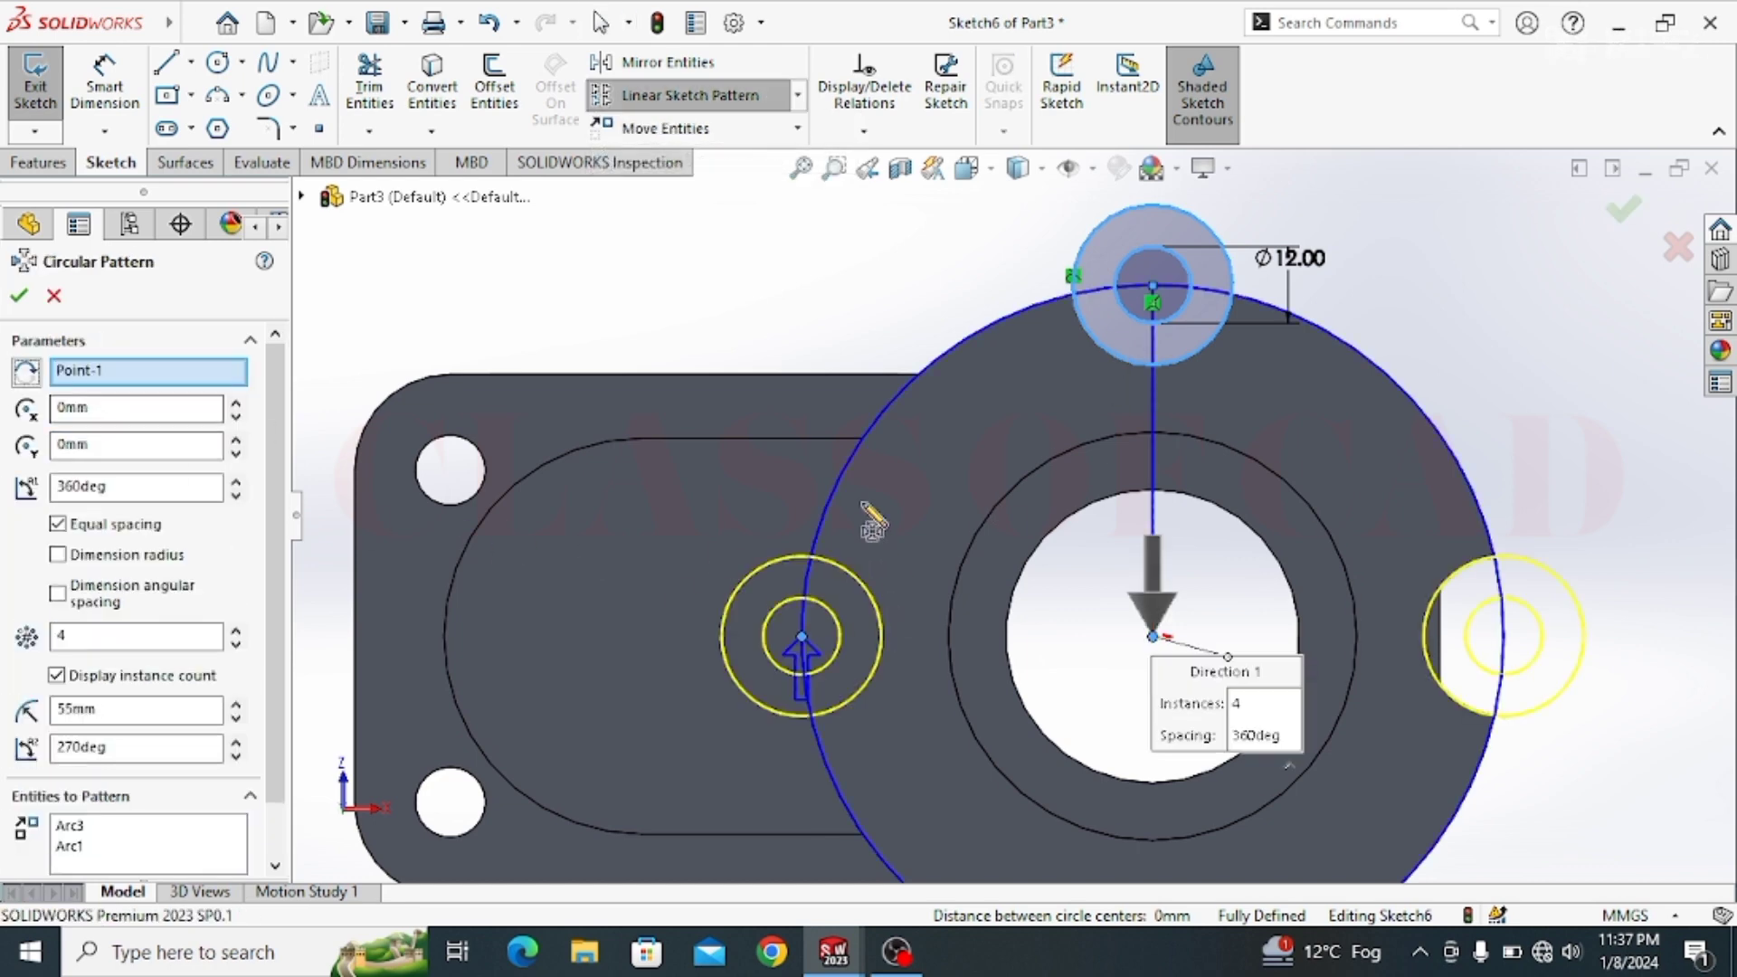
scroll(866, 514, "up", 3)
left_click(19, 294)
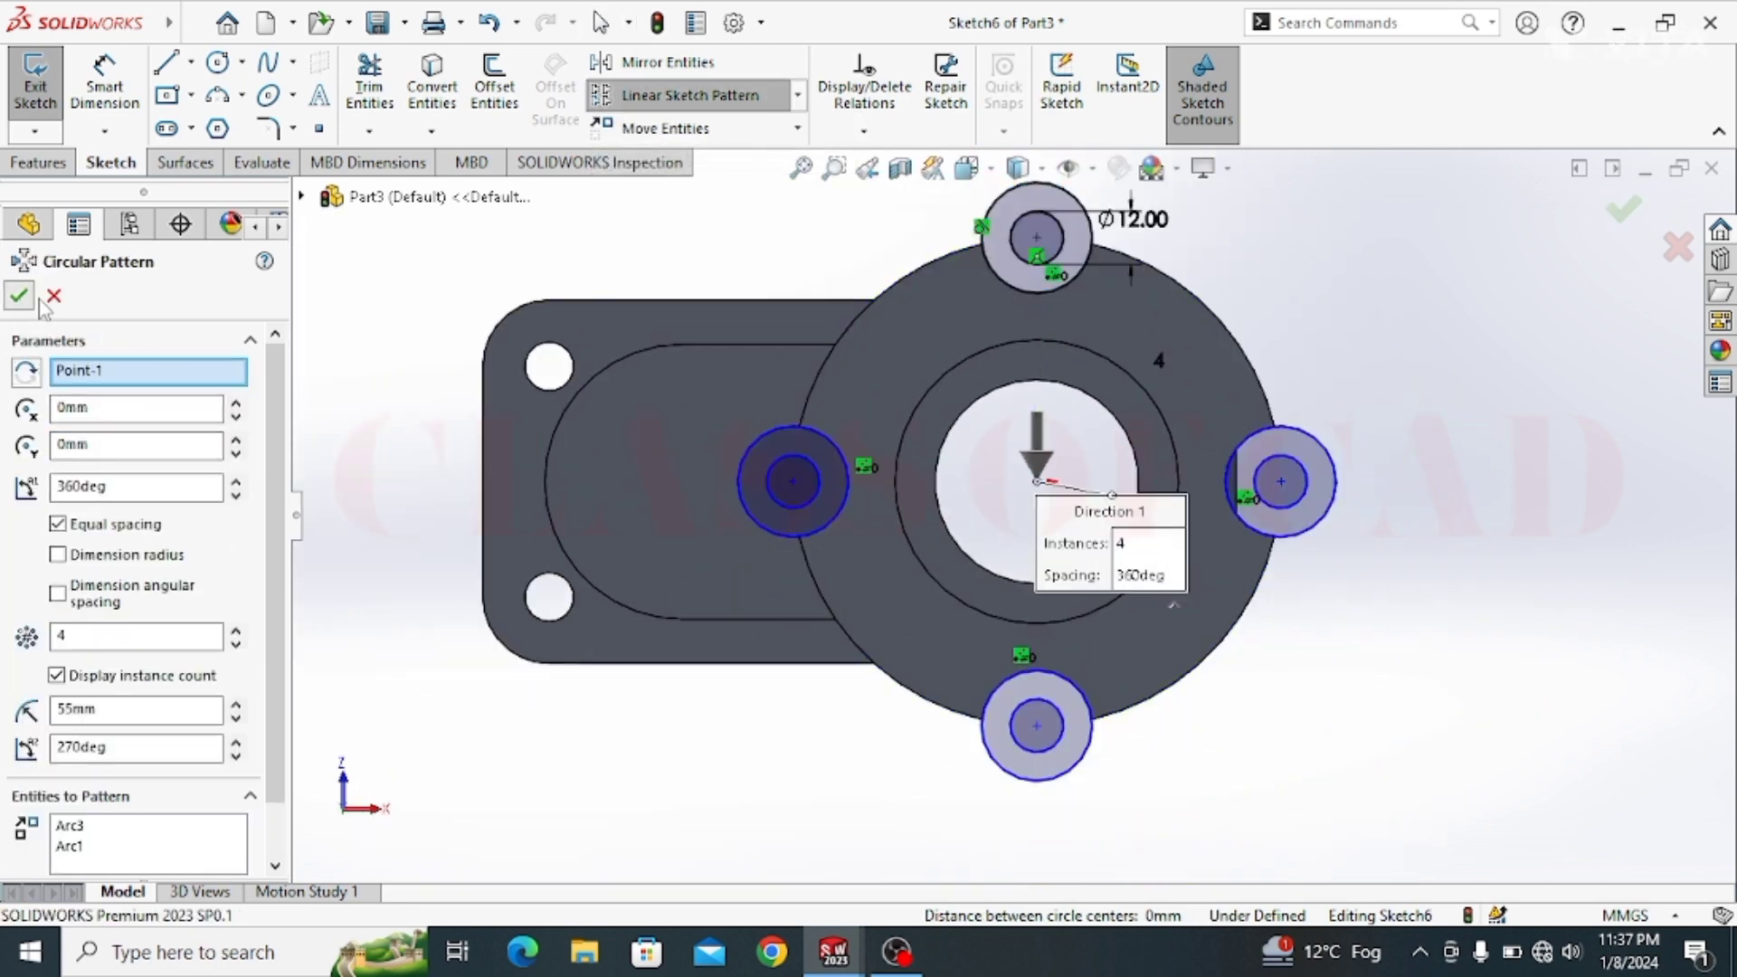
Step: Extrude the four ring profiles in the reversed direction, into the flange notches, to a blind depth of 8 mm
left_click(38, 162)
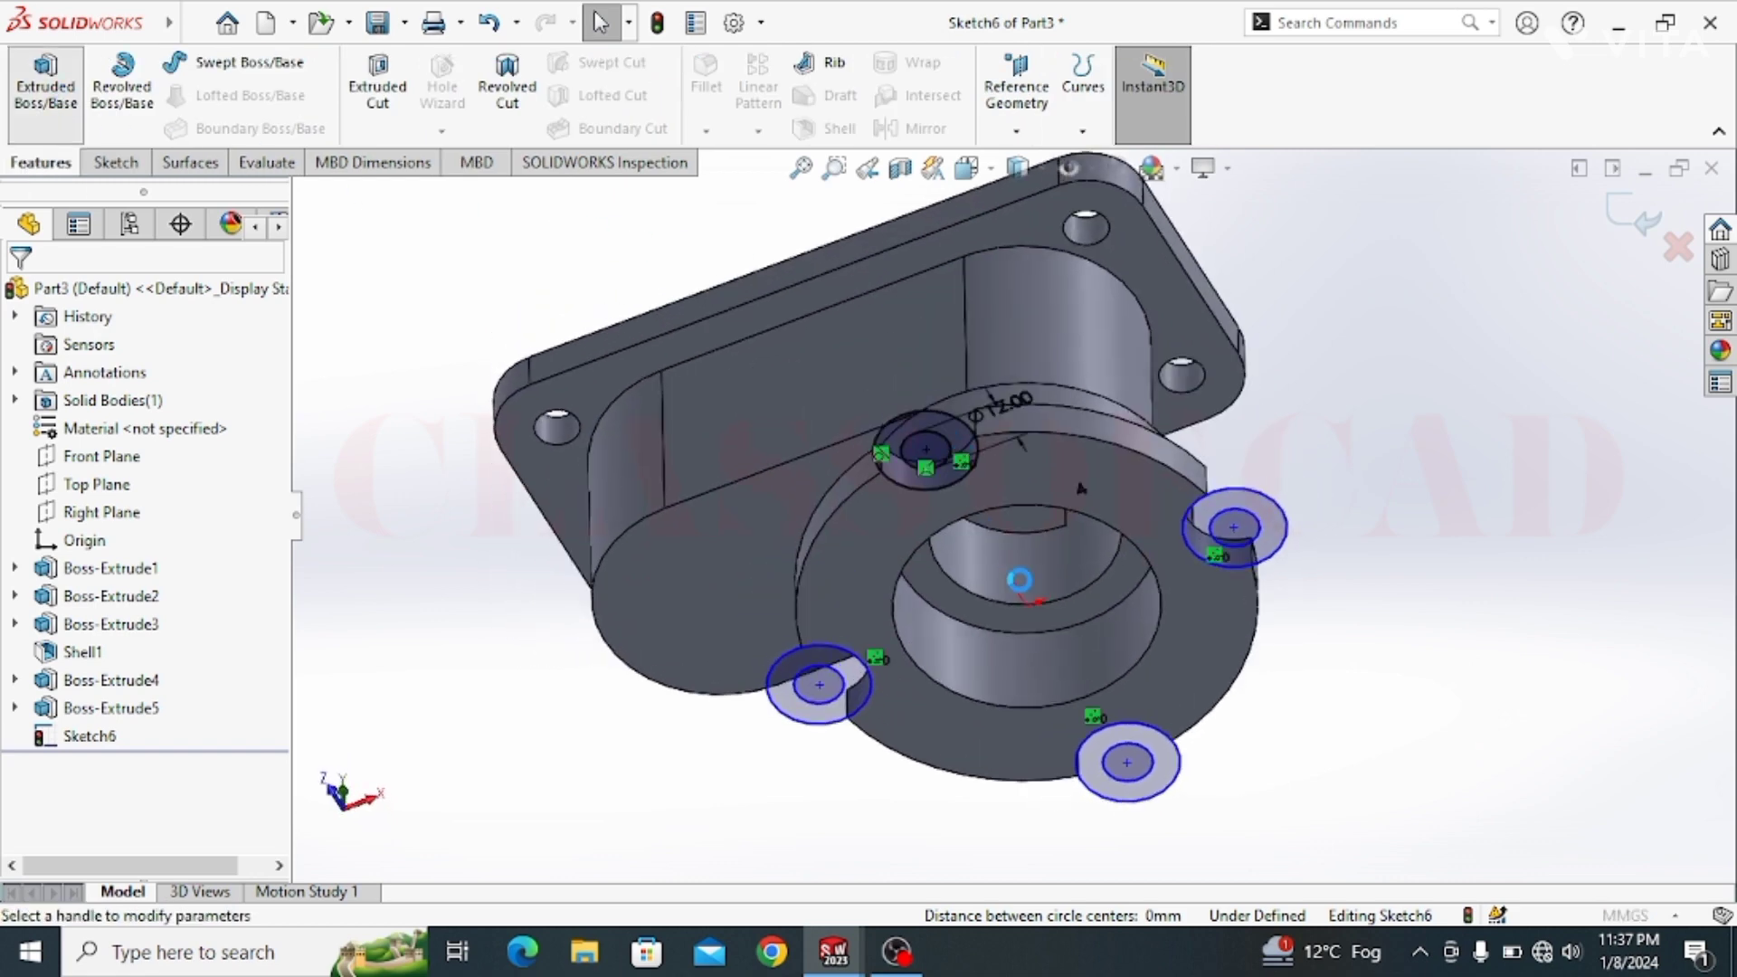
middle_click_drag(1089, 594, 1077, 715)
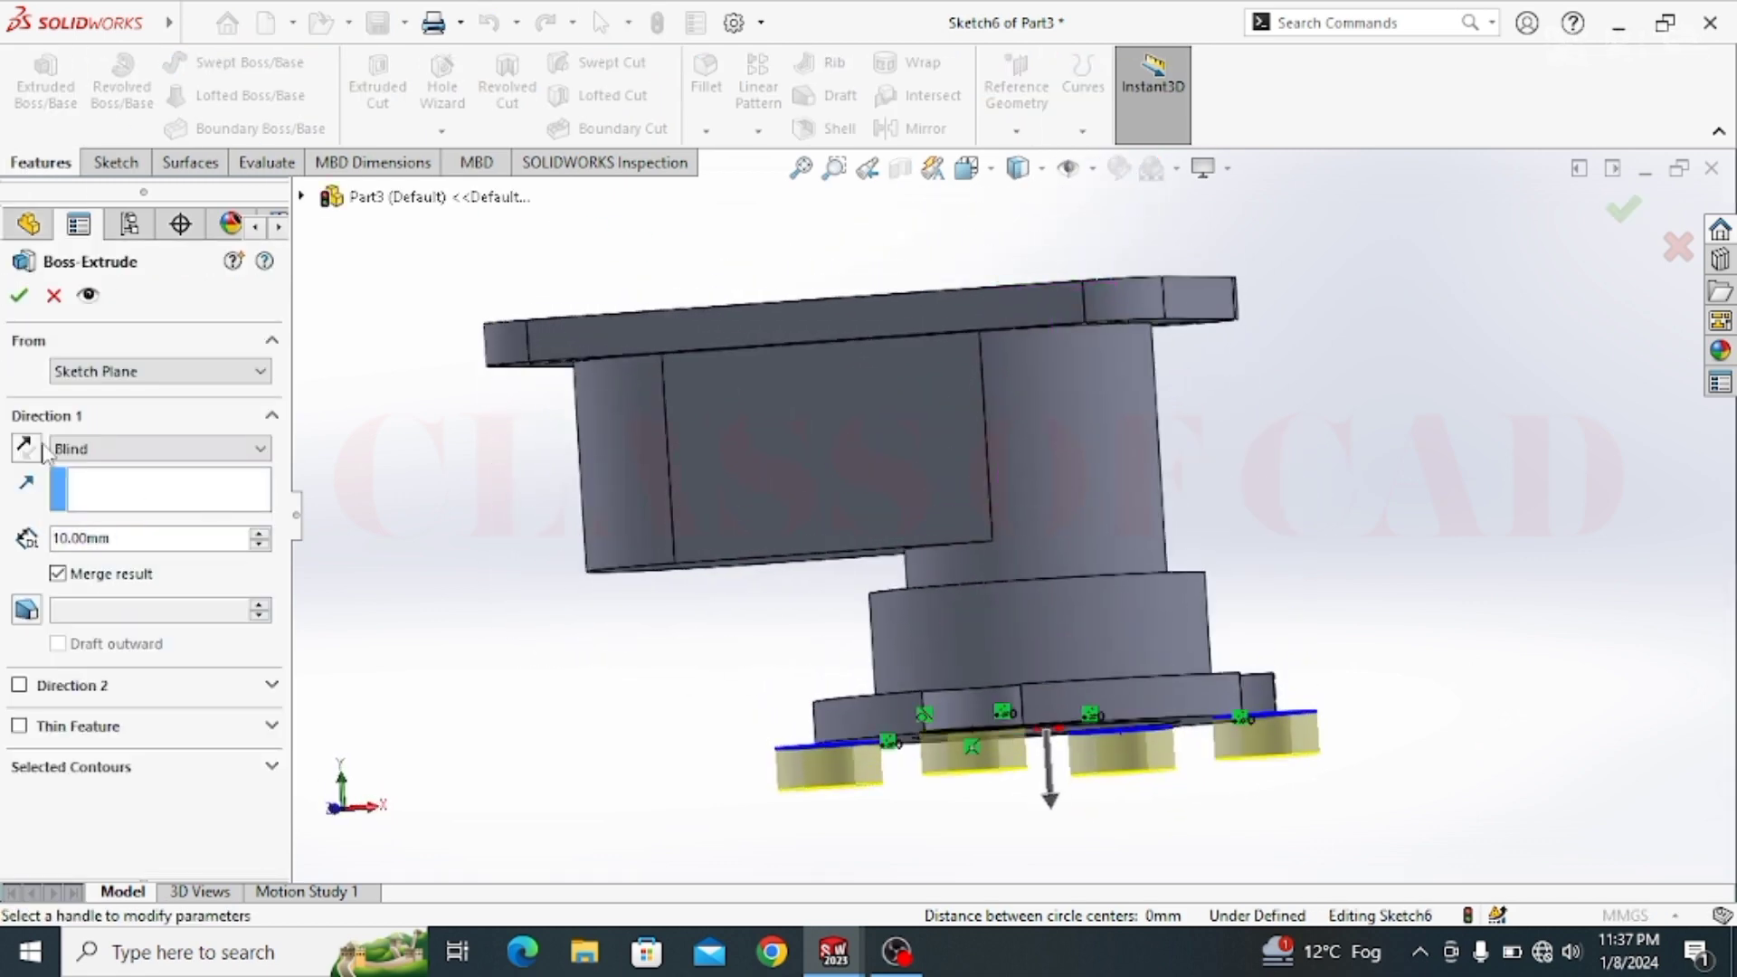
left_click(25, 447)
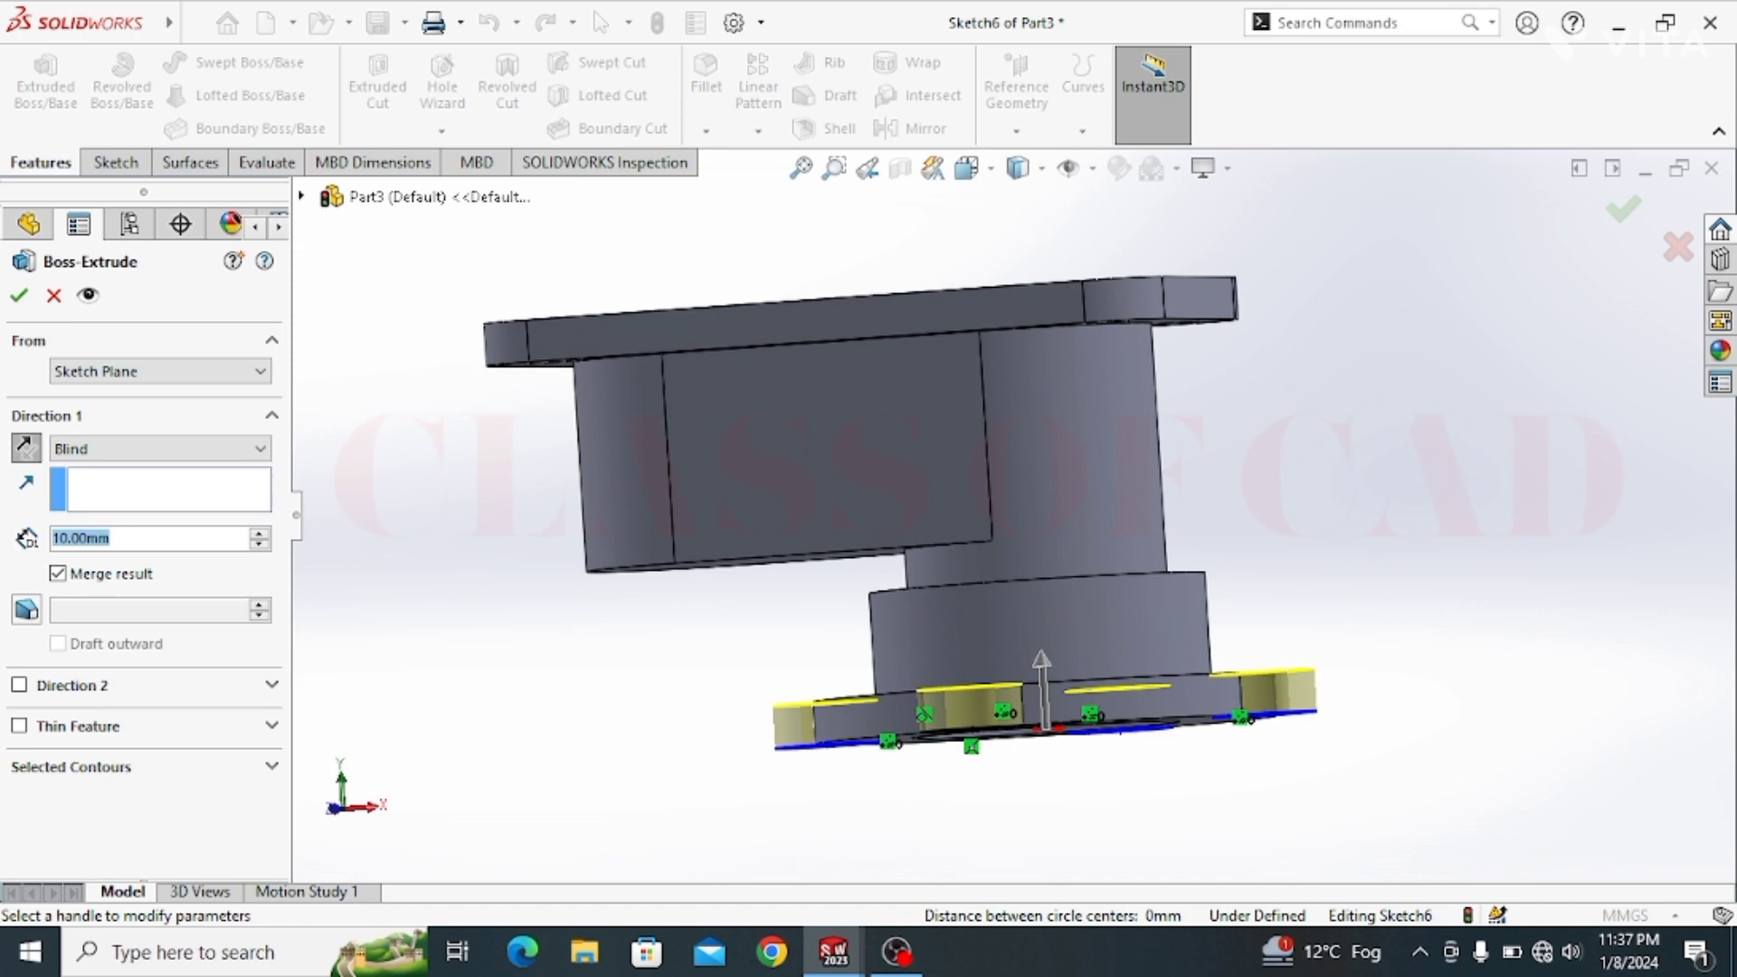
type("8")
key("Return")
left_click(18, 299)
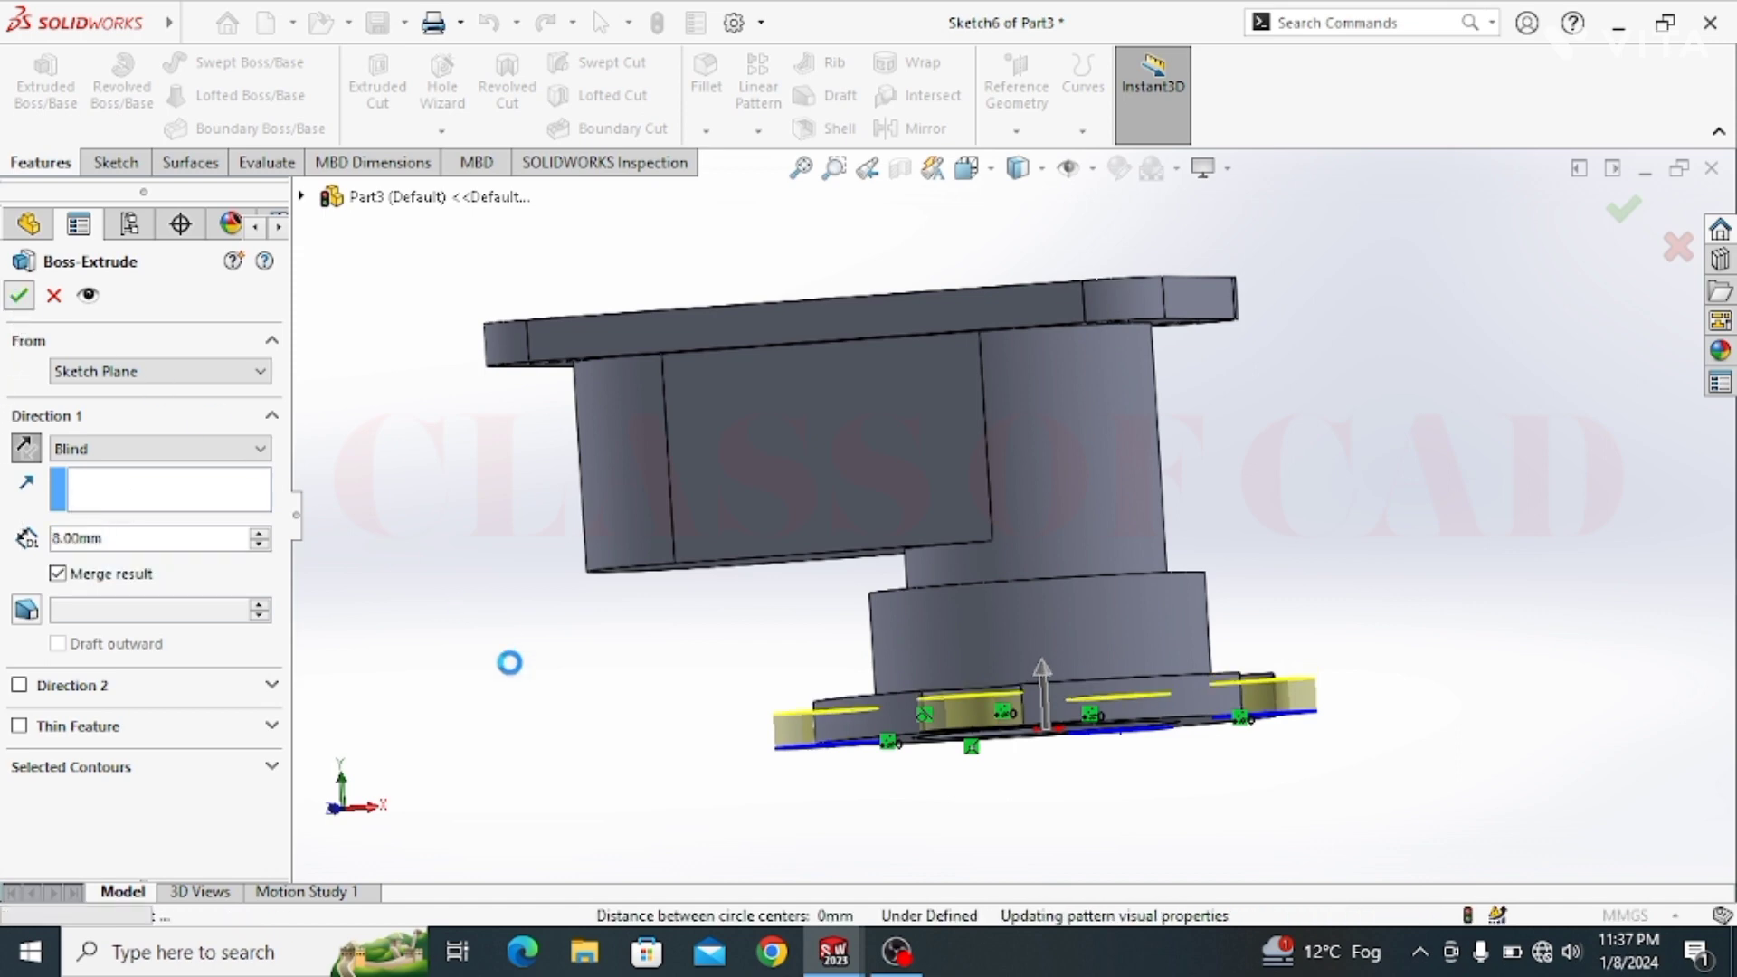
Step: Start a sketch on the rectangular flange's end face above the cylinder and draw two concentric circles about 34 mm and 16 mm in diameter
middle_click_drag(870, 626, 845, 755)
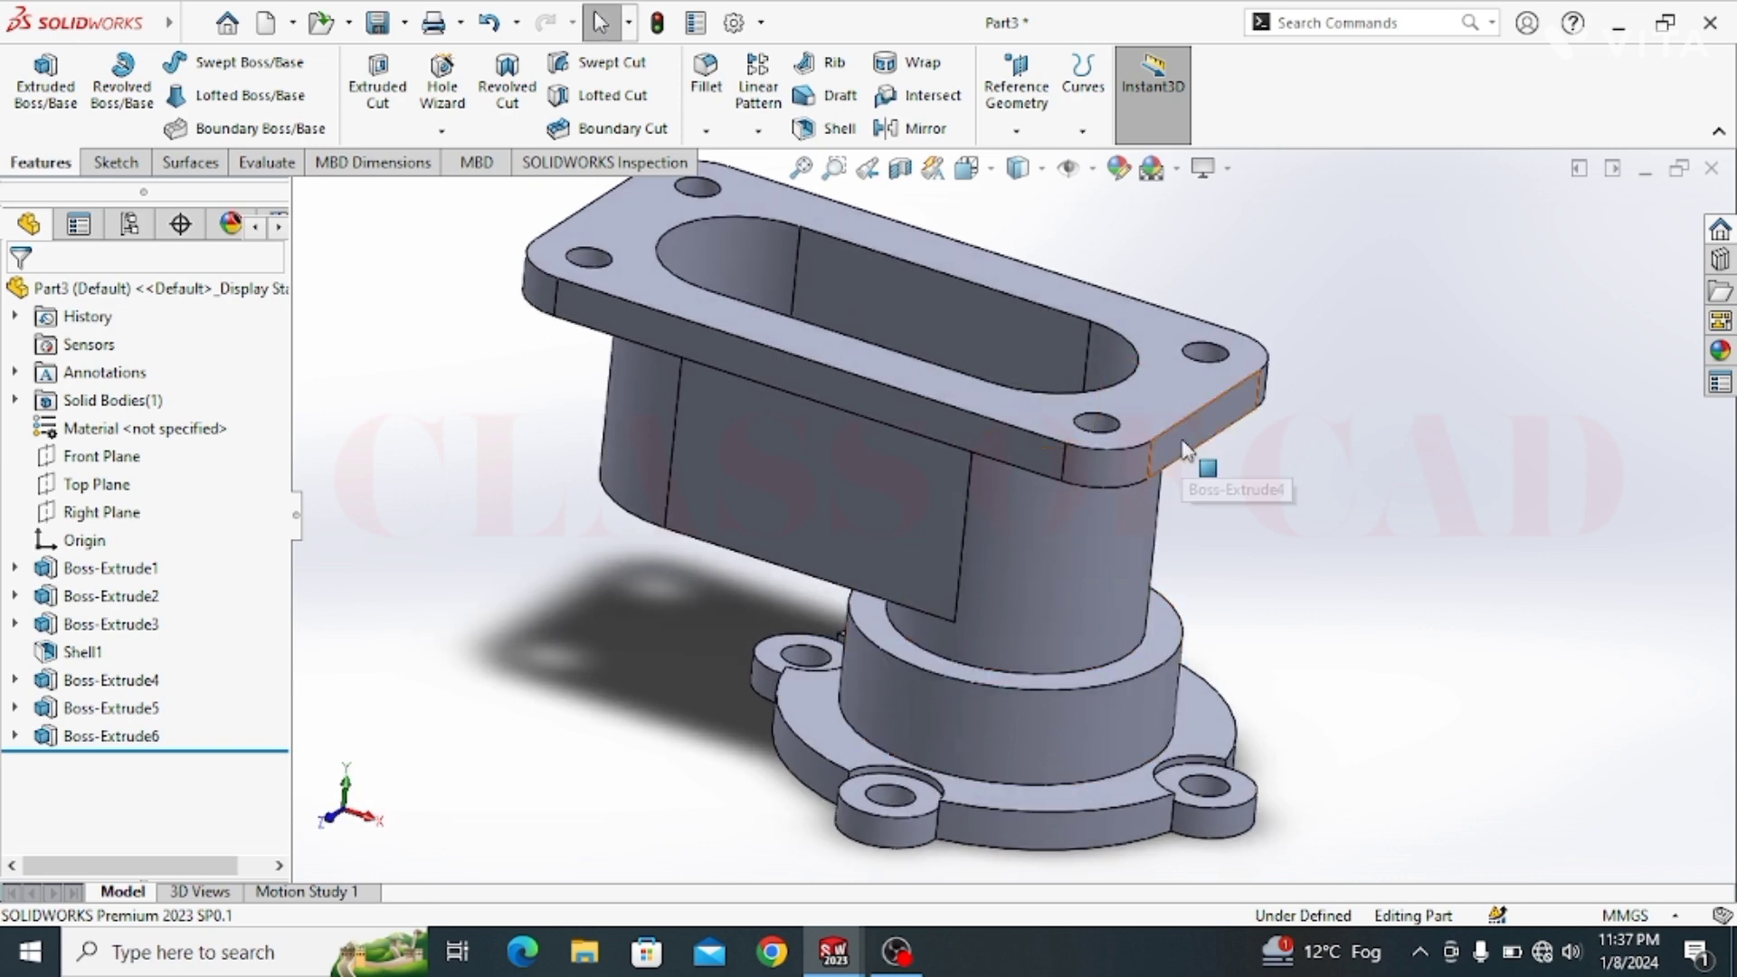
left_click(1185, 448)
left_click(1307, 365)
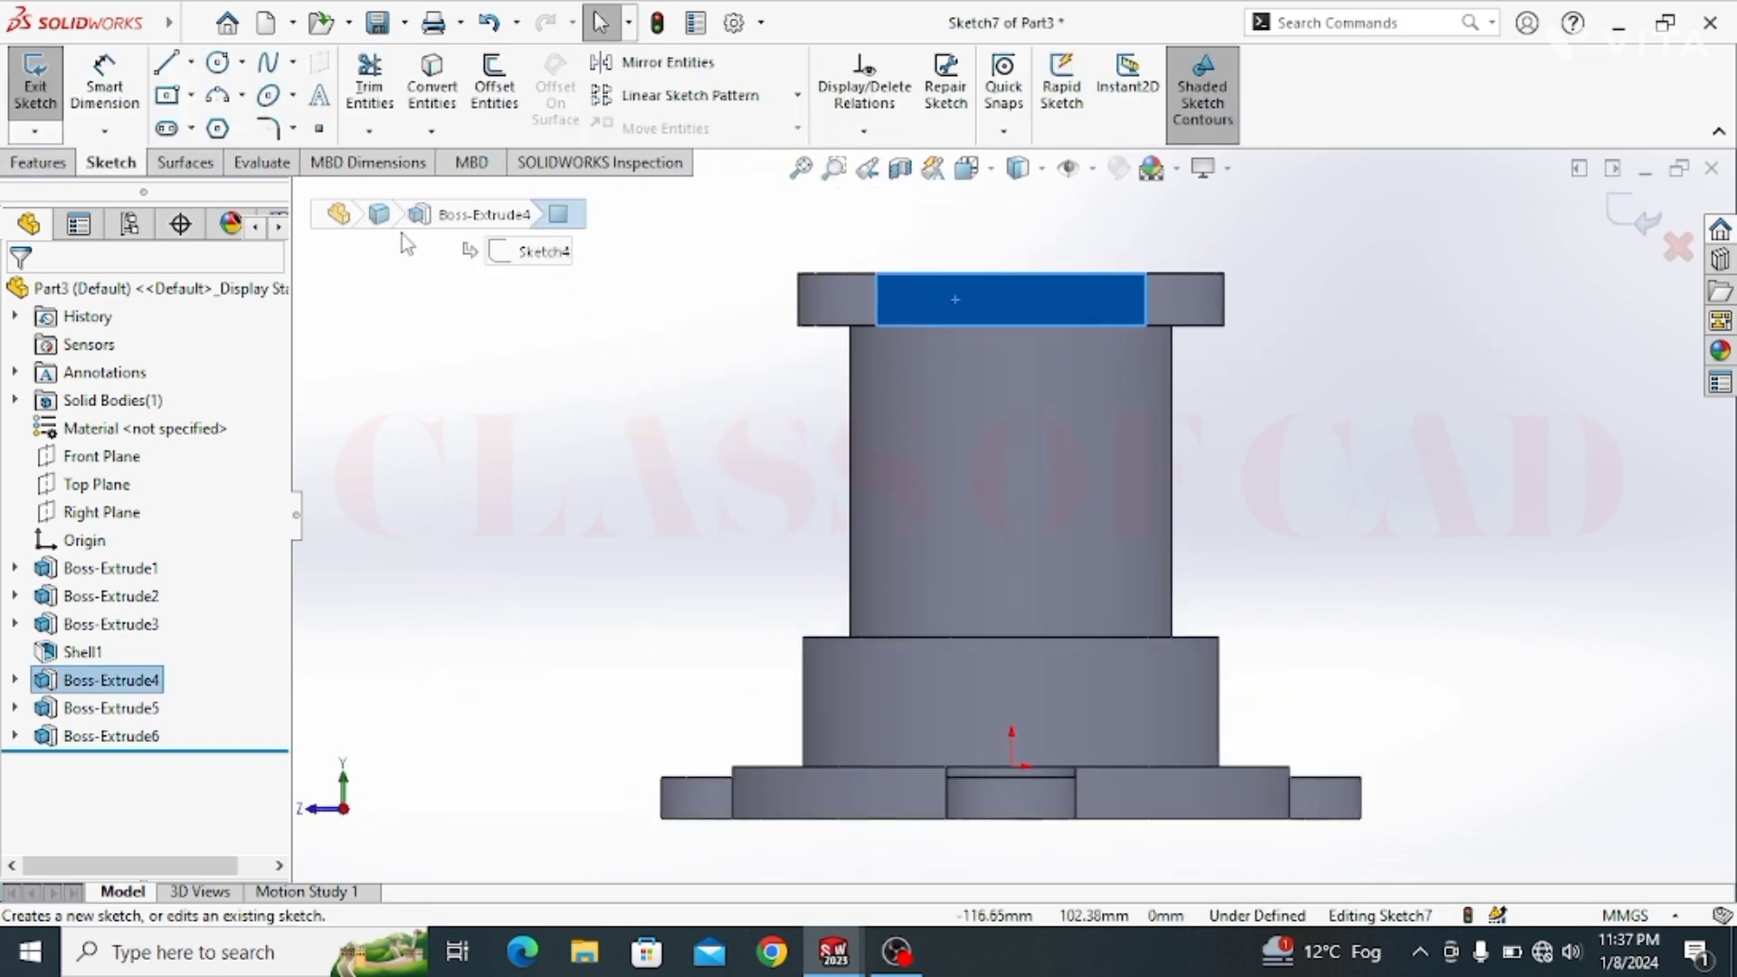
left_click(1011, 452)
left_click(1010, 542)
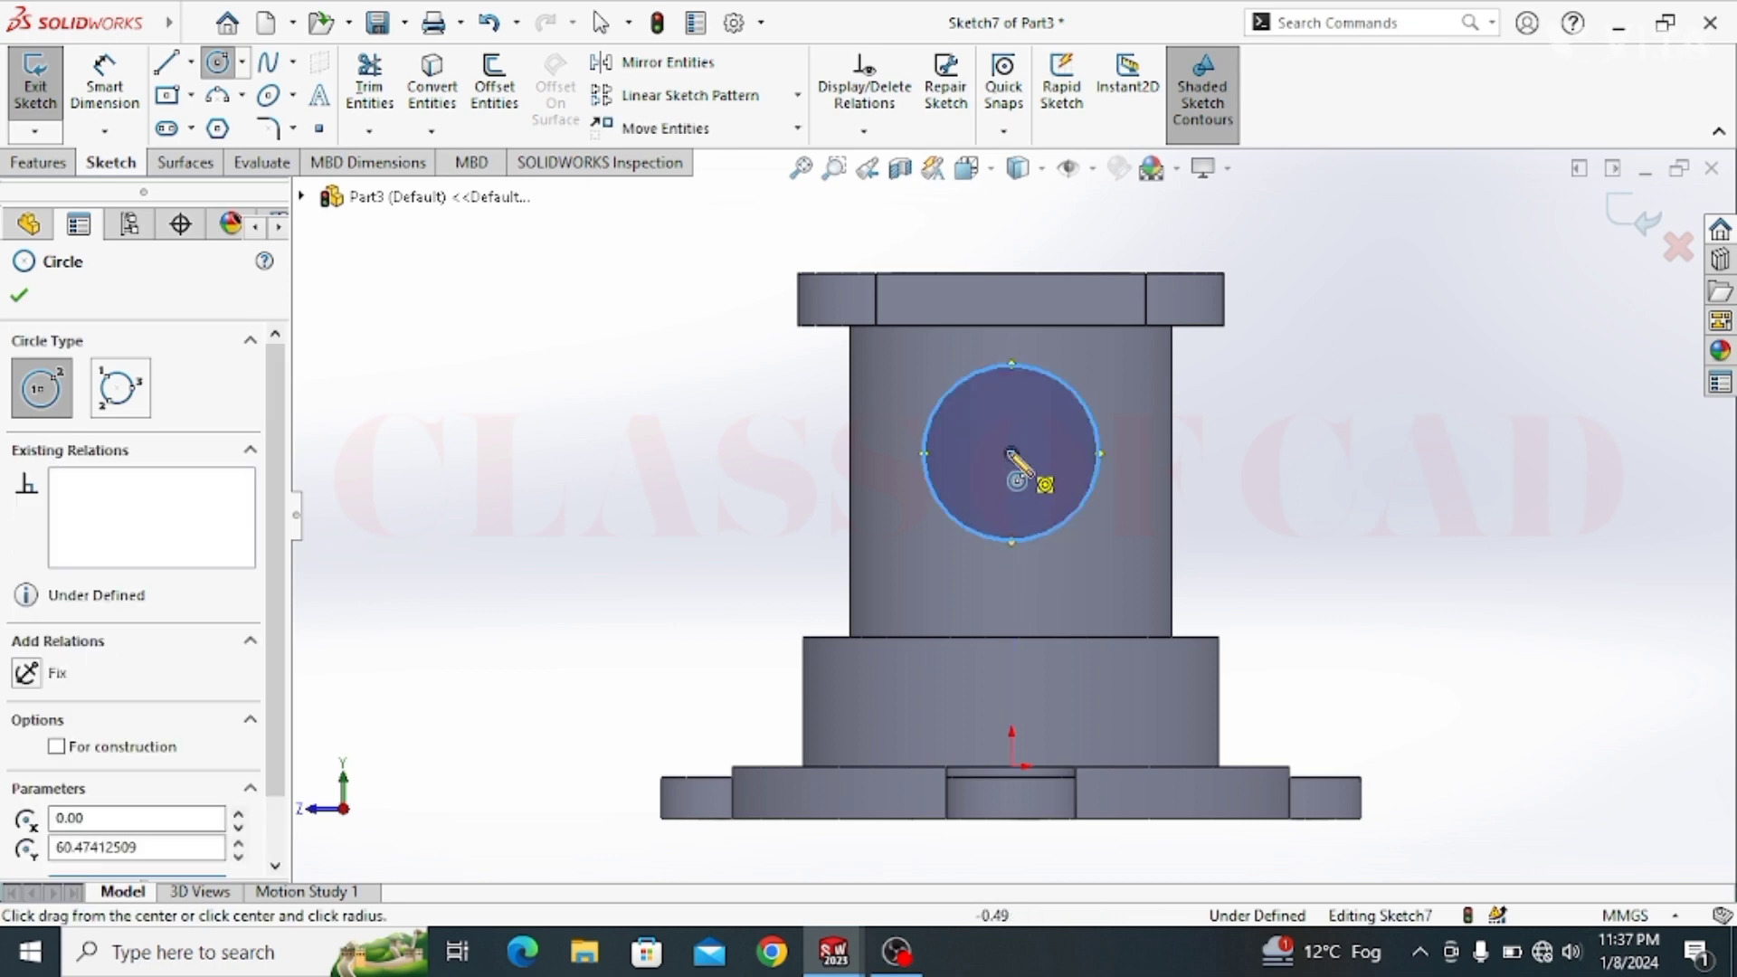
left_click(1012, 453)
left_click(1041, 482)
key("Escape")
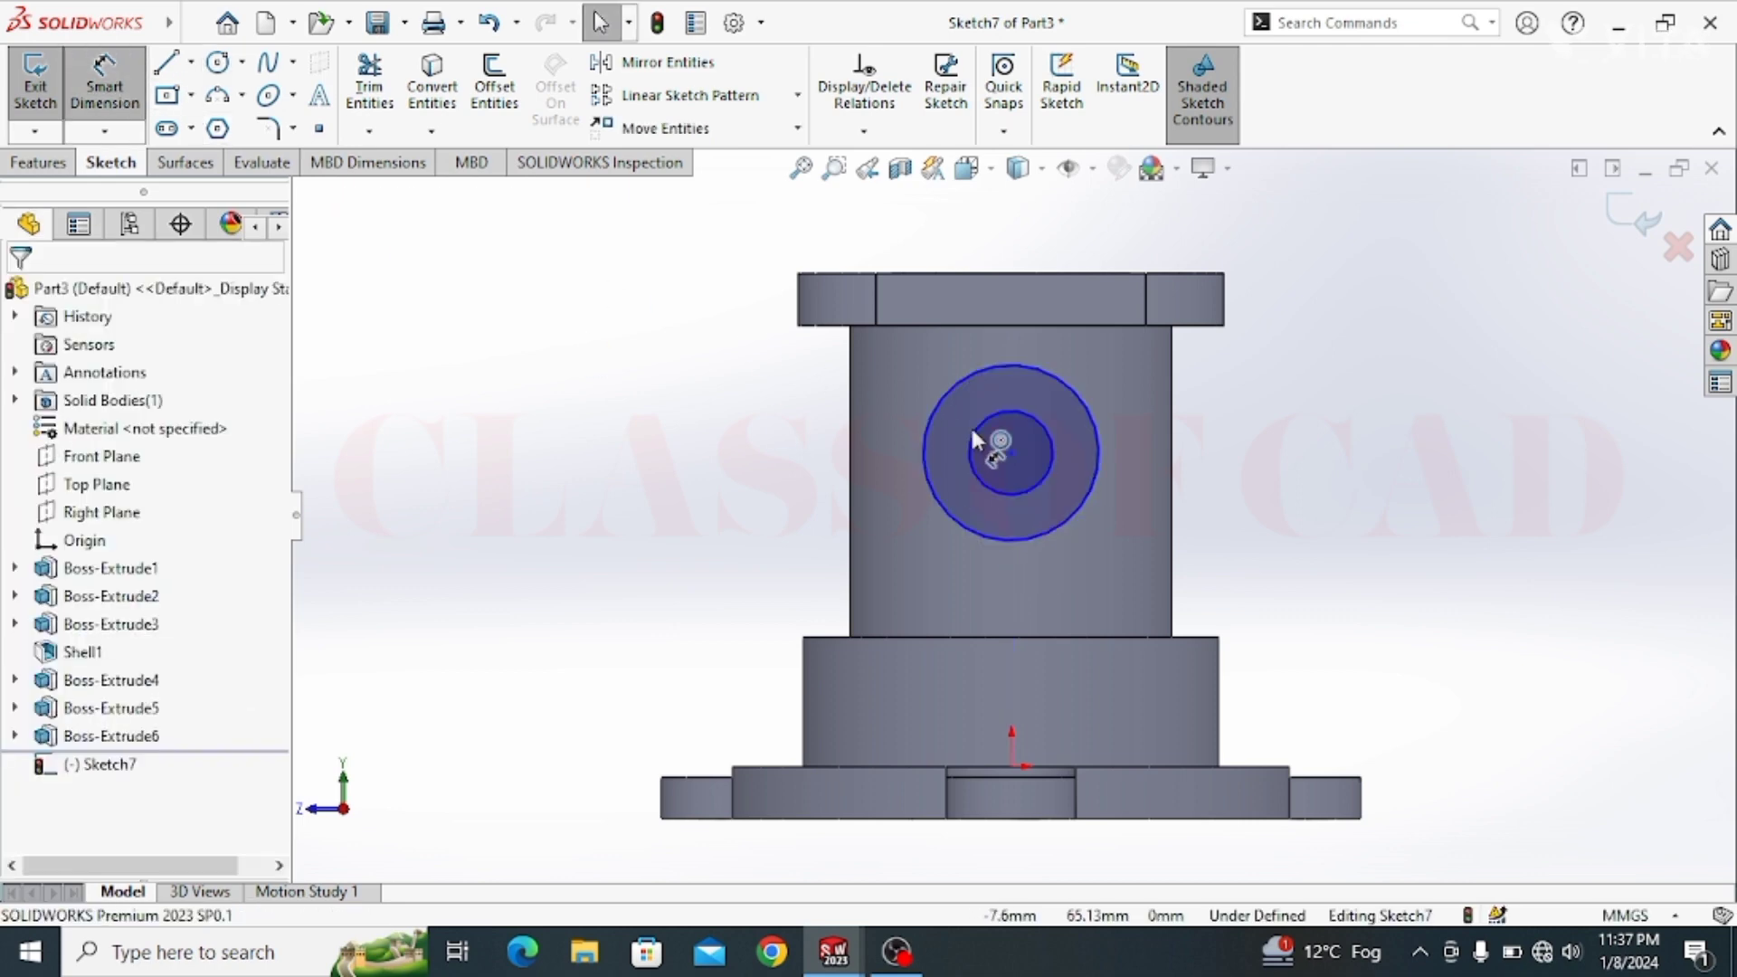
Step: Dimension the outer circle to 33 mm and the inner circle to 15 mm in diameter
left_click(941, 418)
left_click(751, 448)
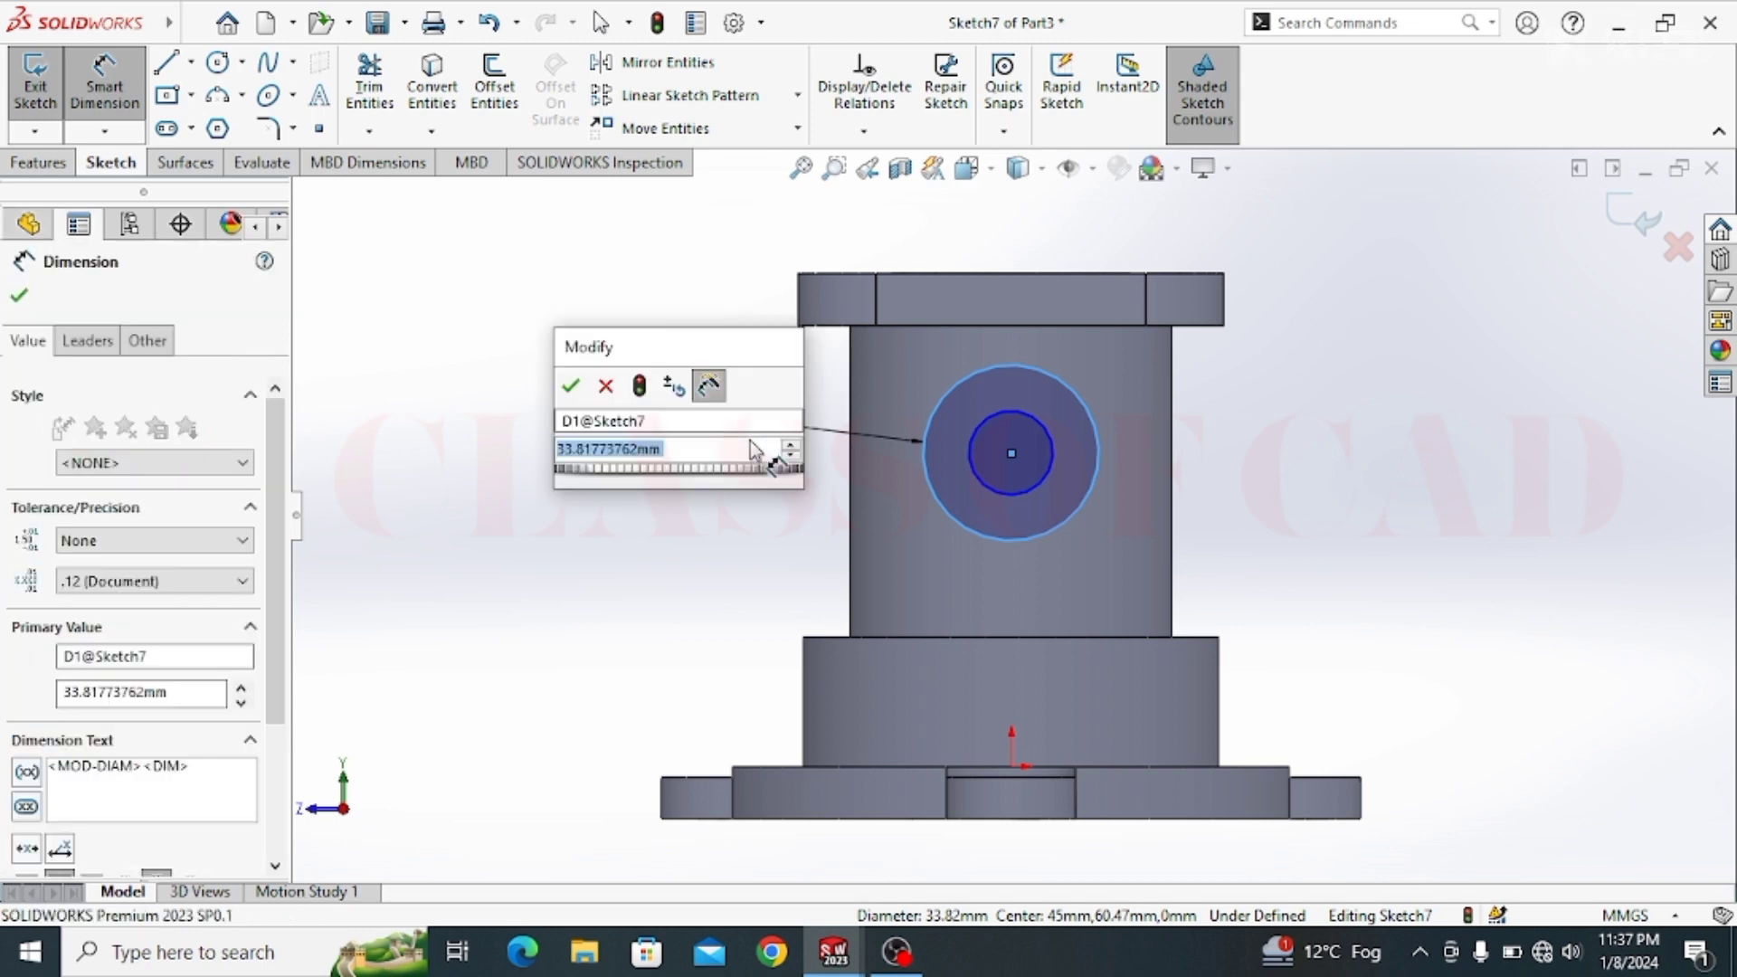
type("33")
key("Return")
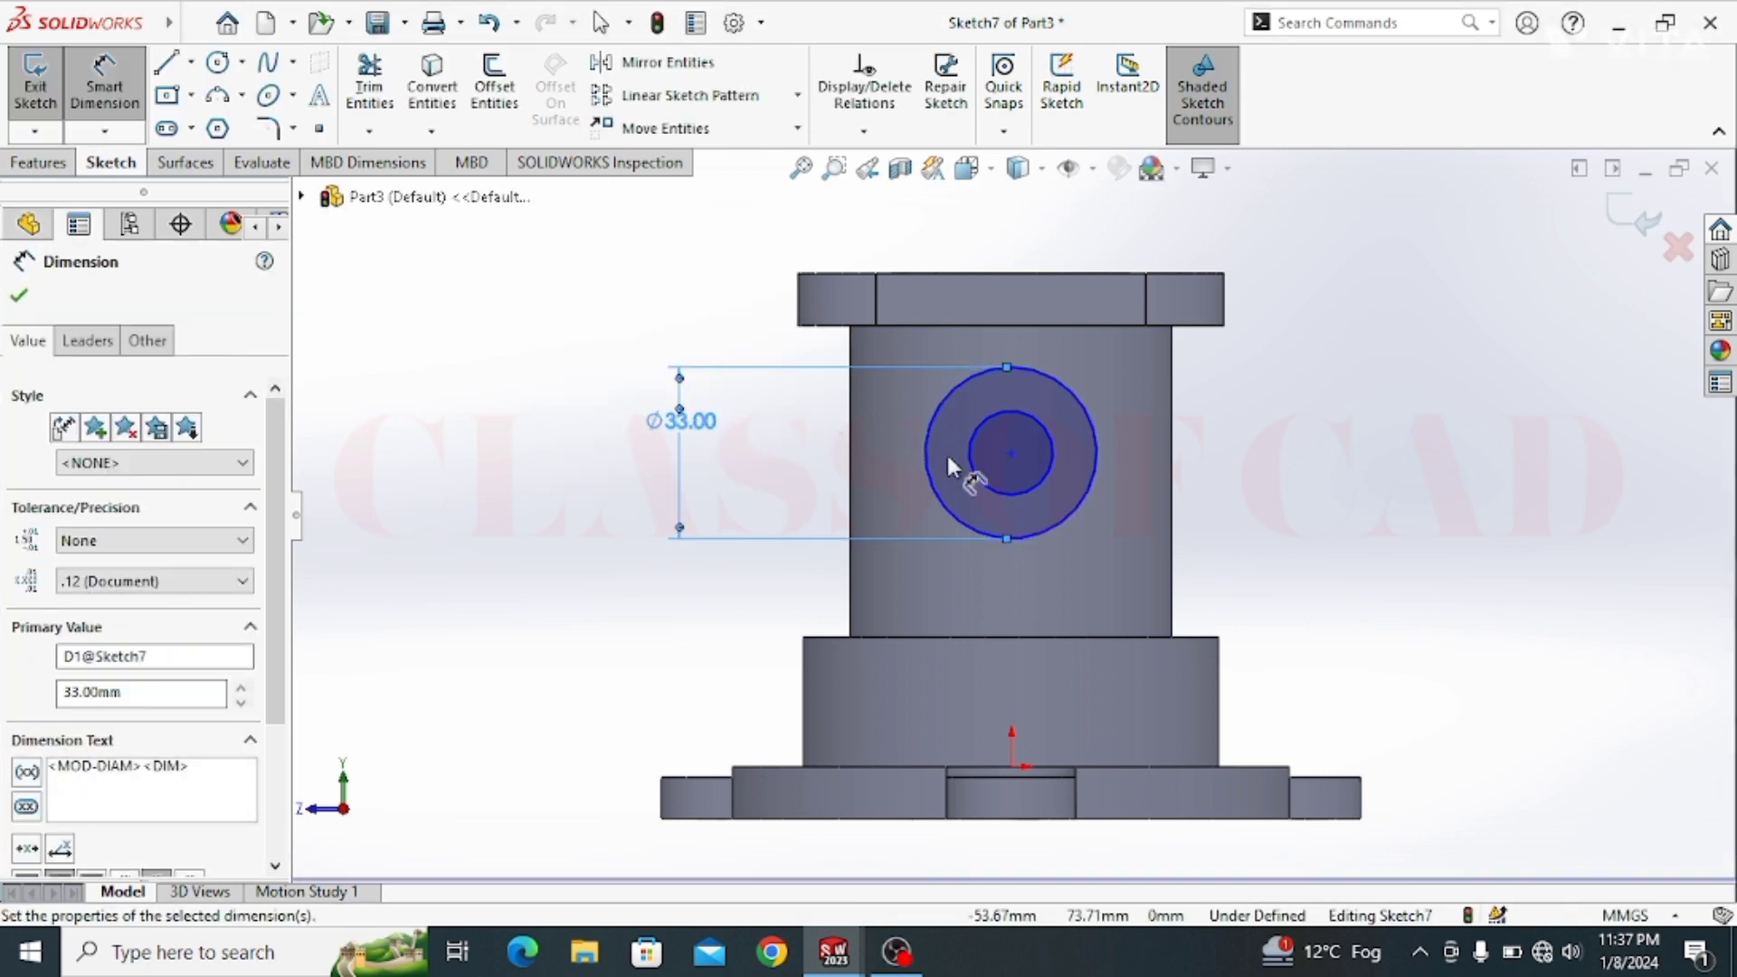
left_click(972, 464)
left_click(759, 456)
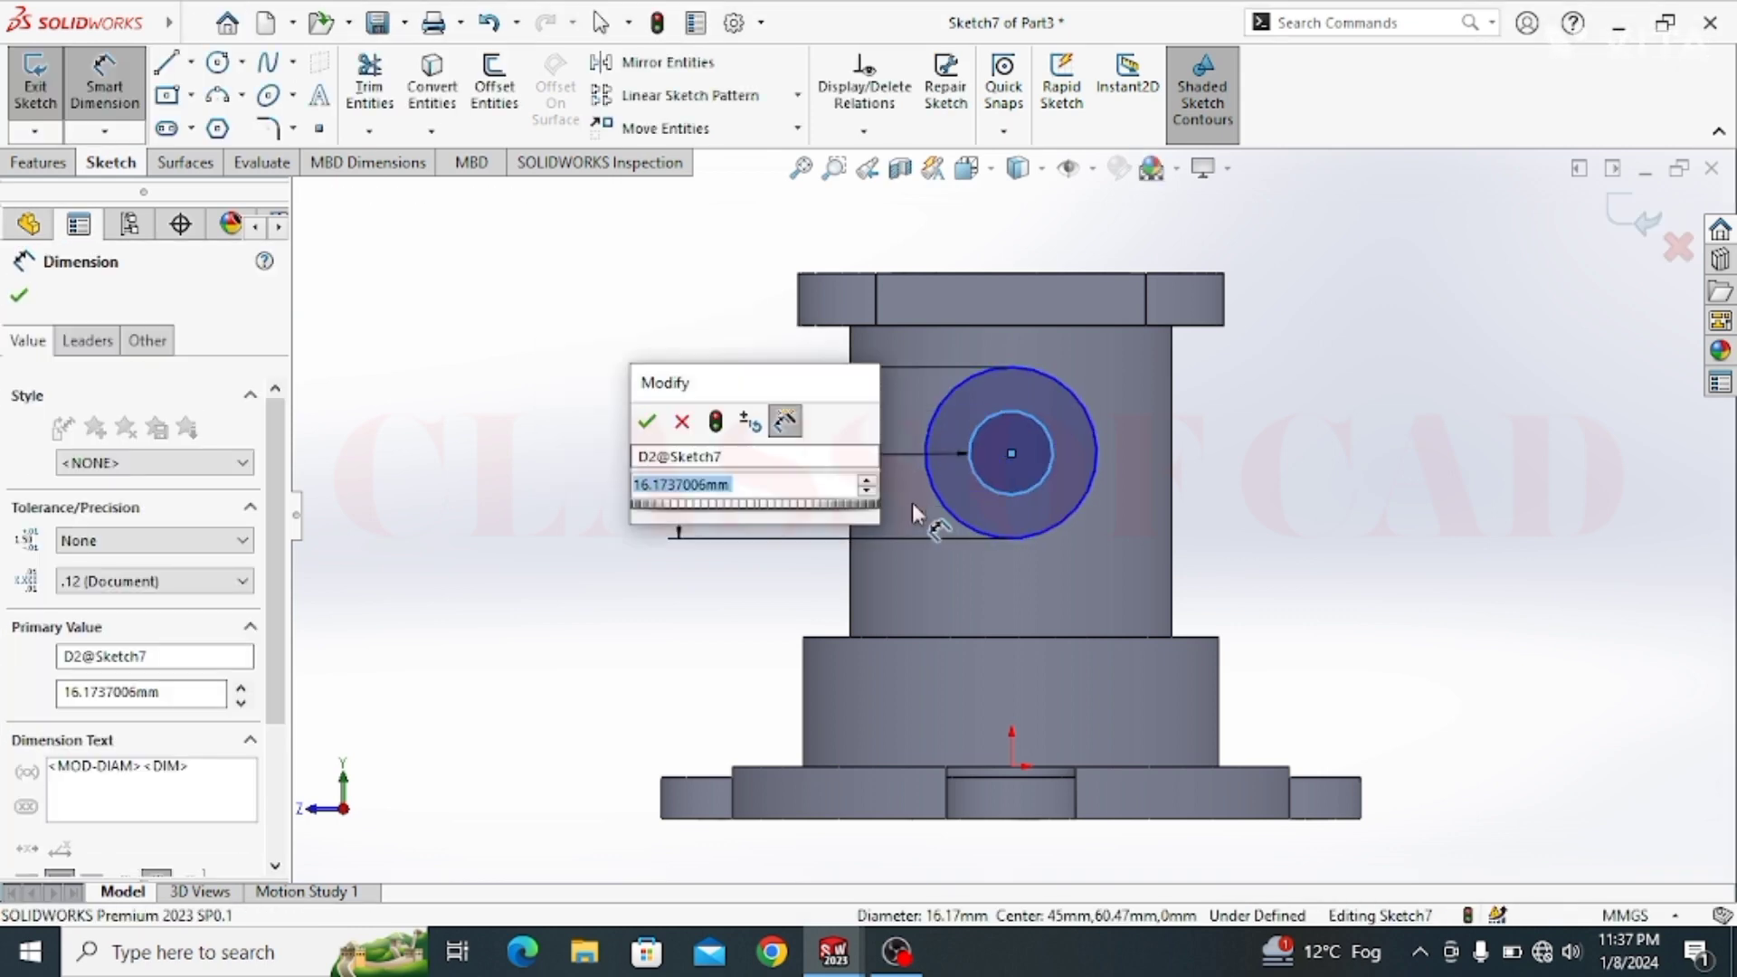
type("15")
key("Return")
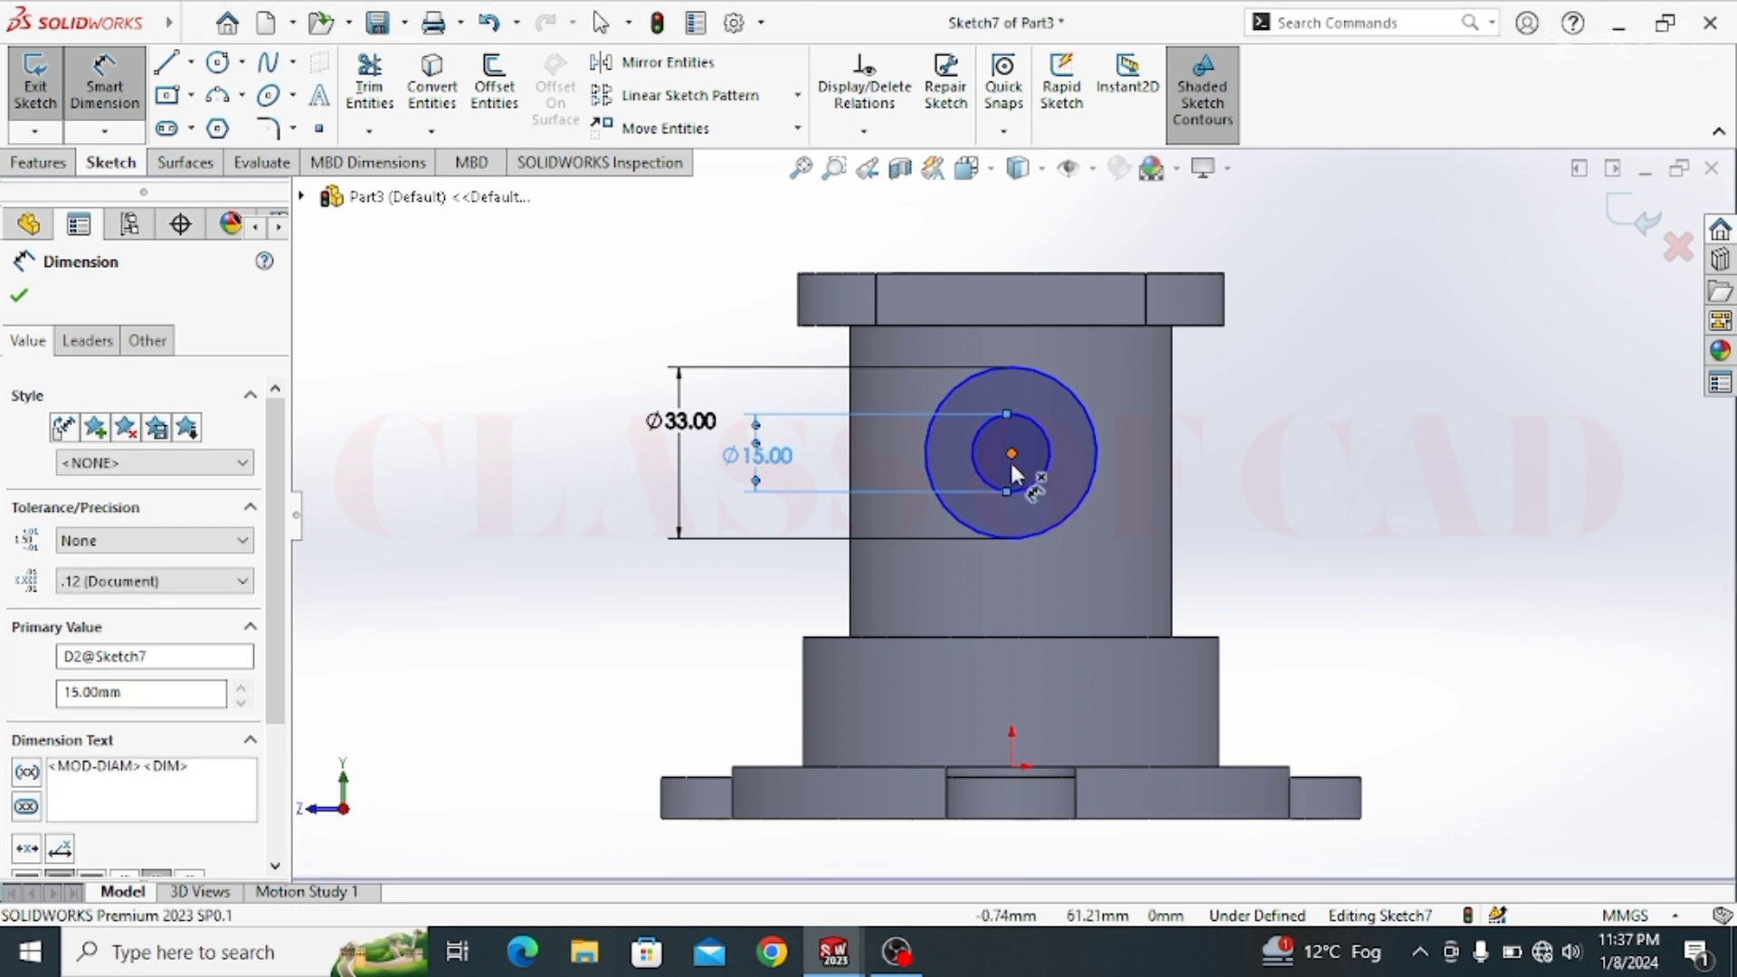
Step: Dimension the height of the circles' centre above the lower boss's top edge to 35 mm
left_click(1010, 454)
left_click(1068, 638)
left_click(1265, 534)
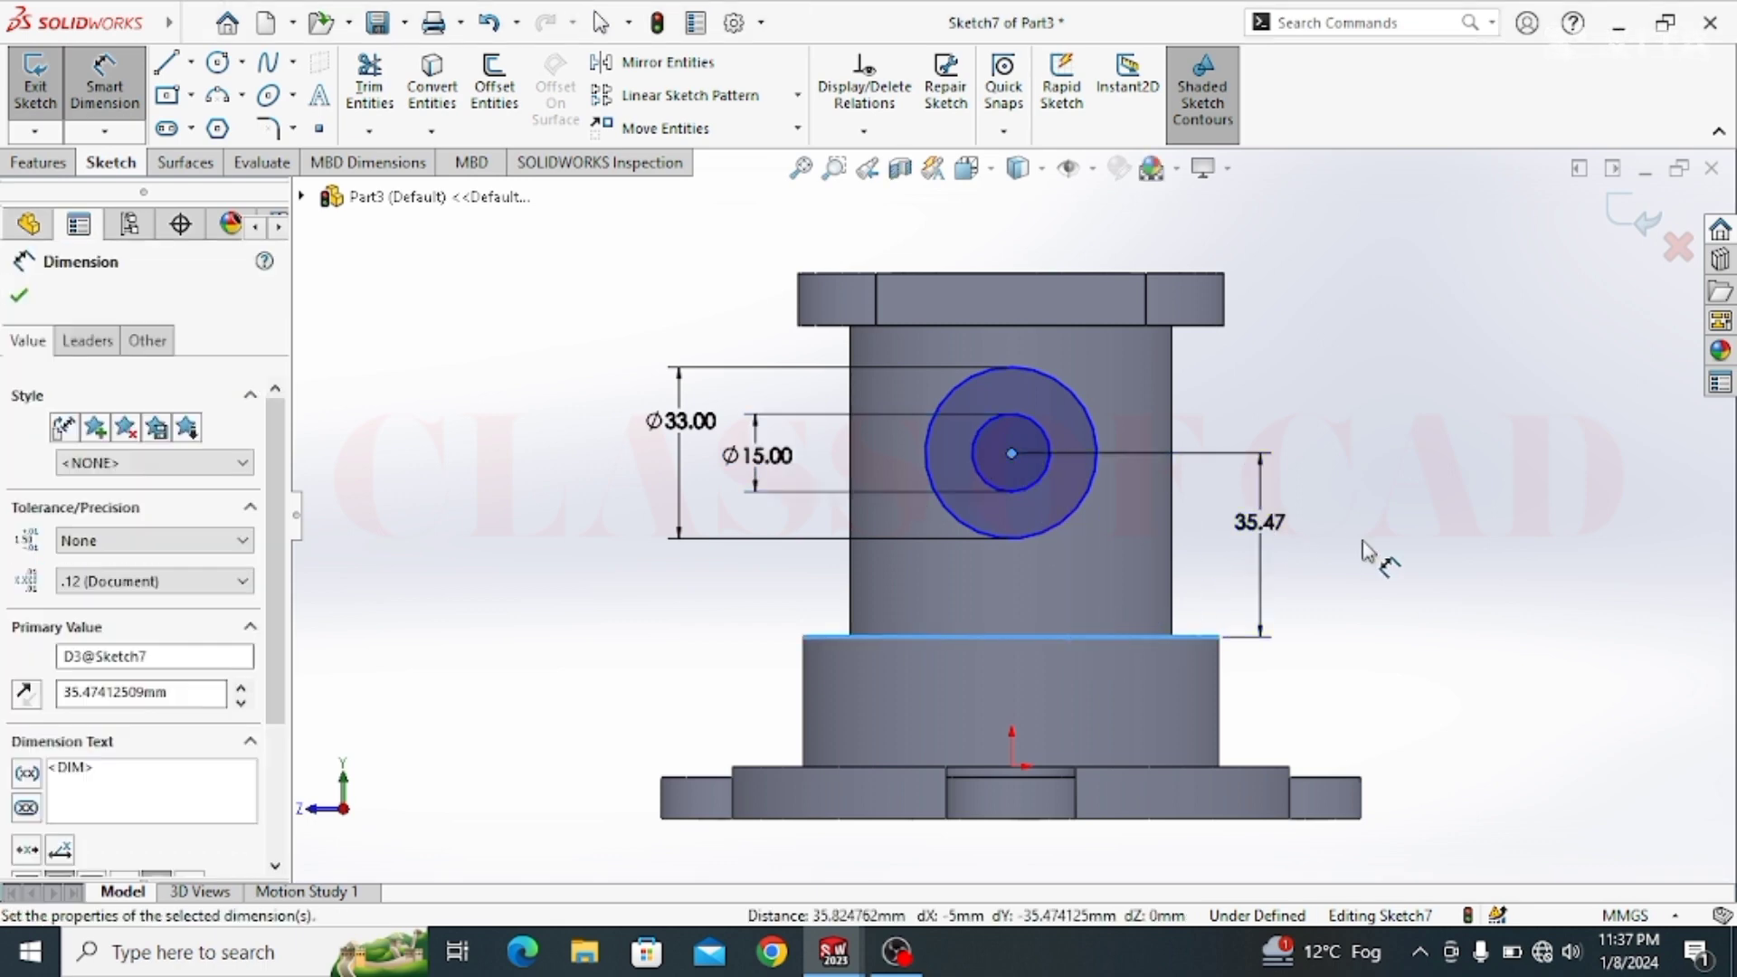
type("35")
key("Return")
key("Escape")
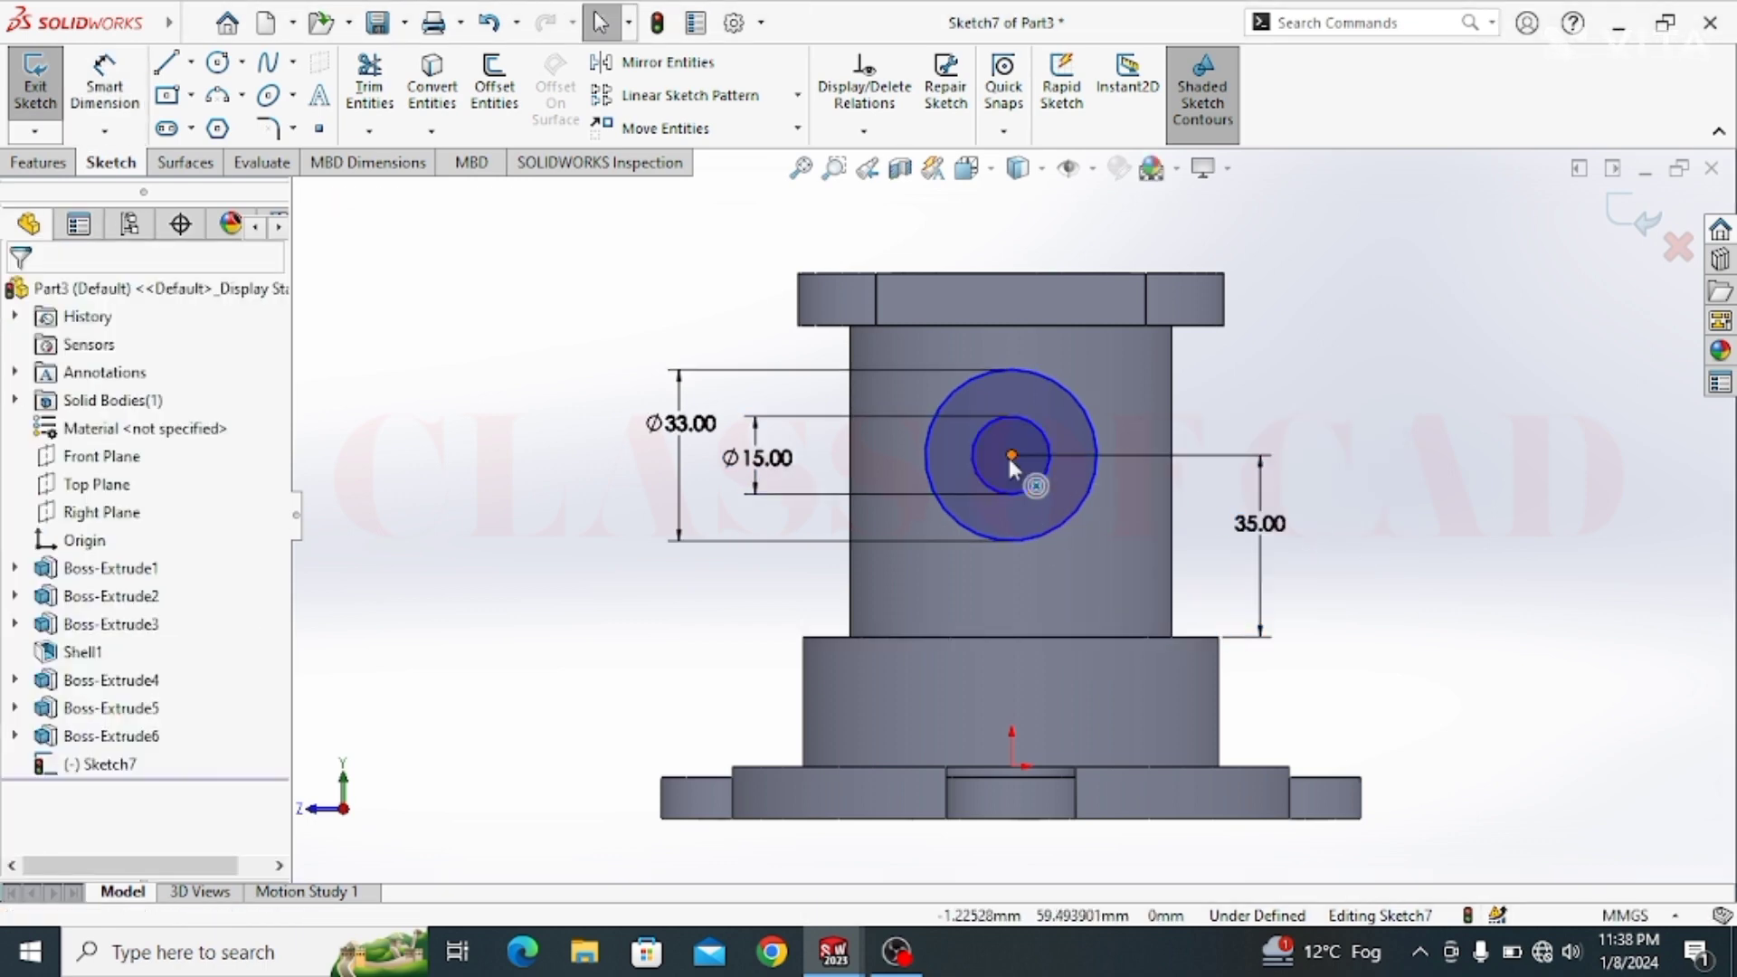
Step: Add a vertical relation between the circles' centre and the origin
left_click(1011, 455)
left_click(1014, 767, "ctrl")
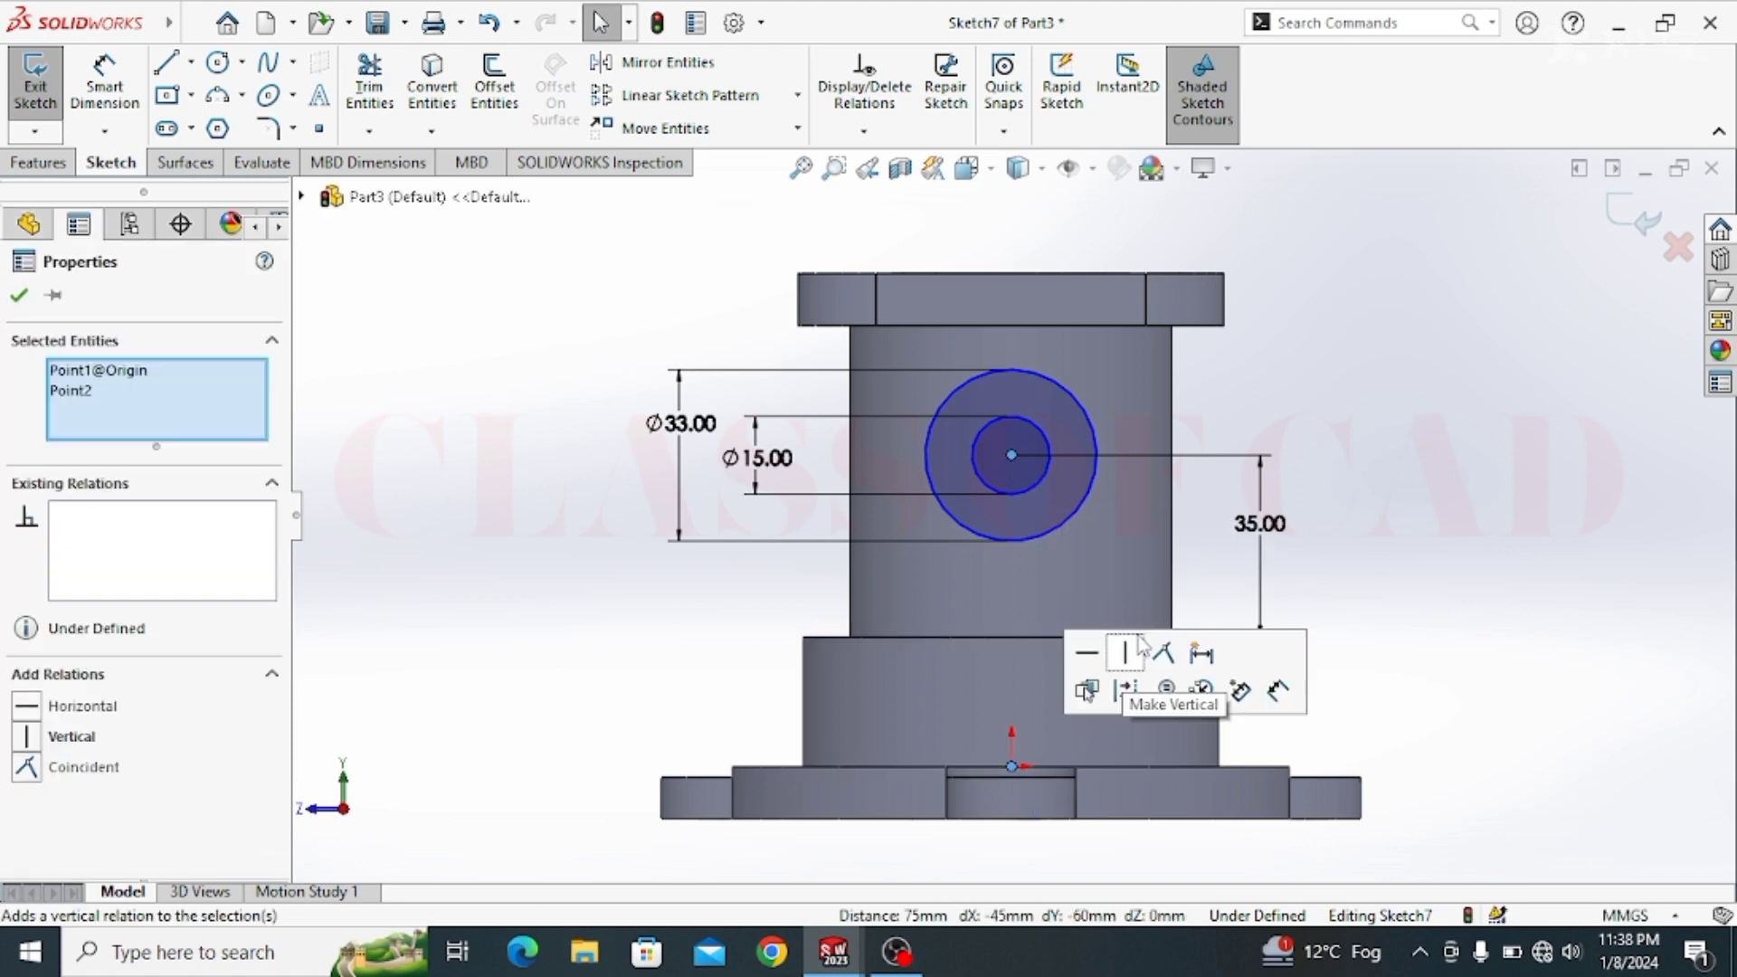
left_click(1118, 652)
key("Escape")
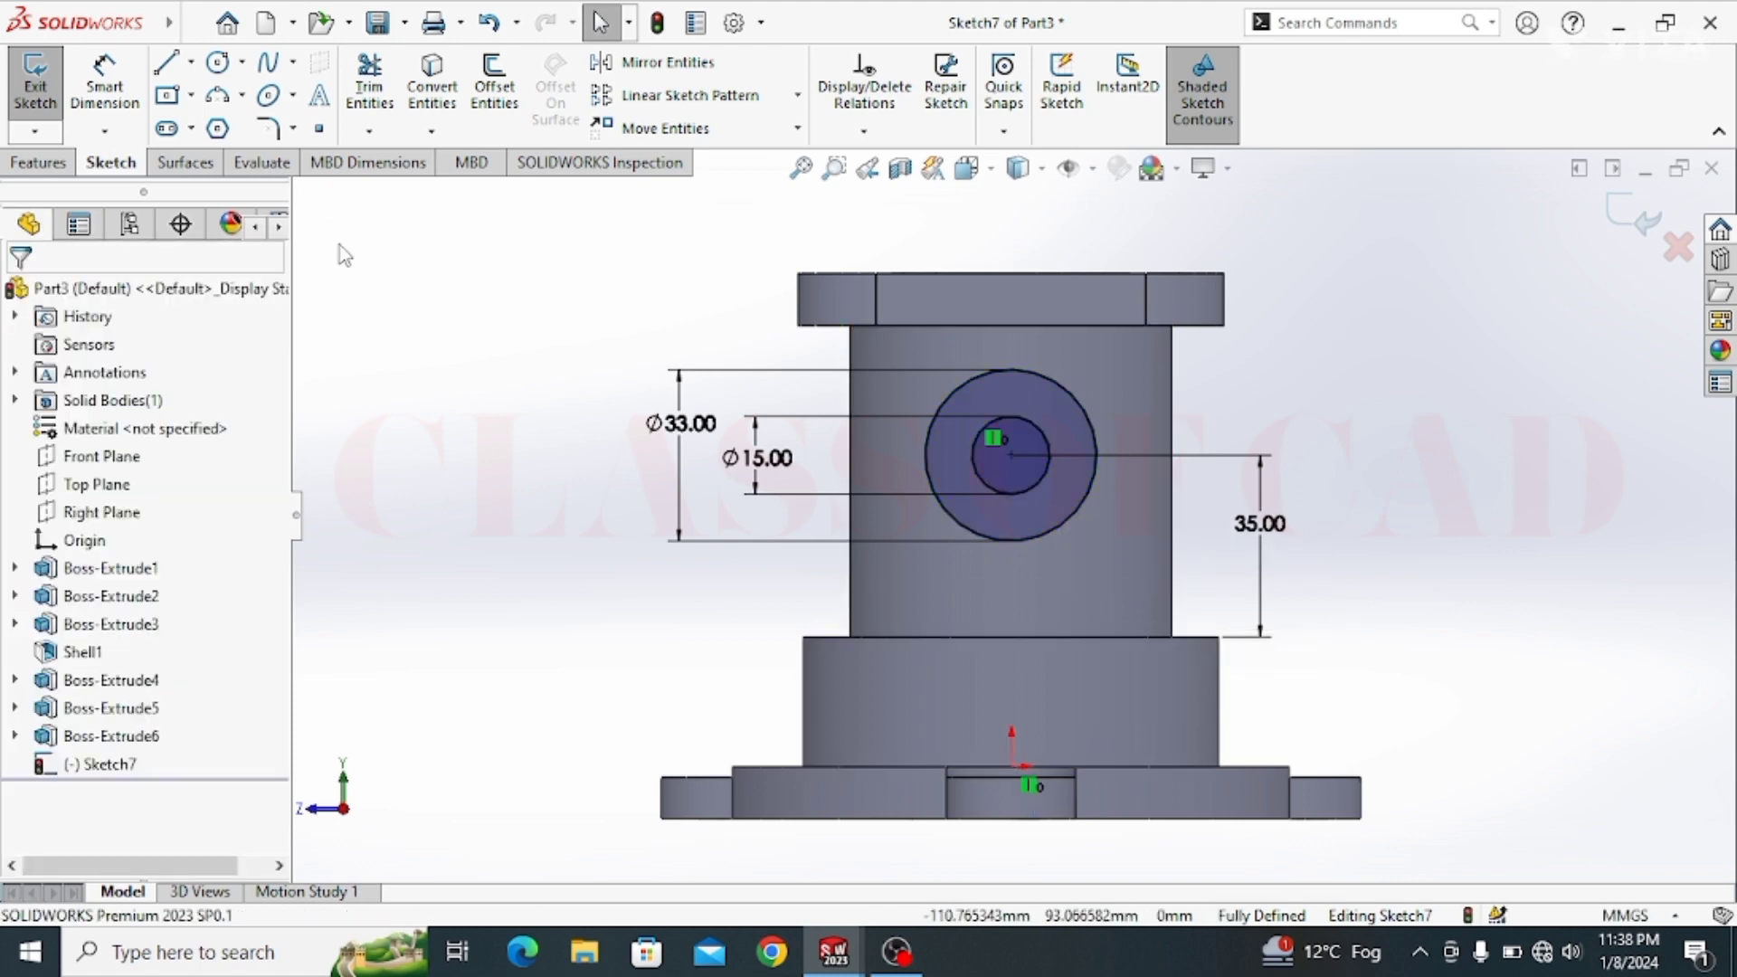
Step: Extrude the ring profile with the Up To Surface end condition, ending at the cylindrical body's outer face
left_click(38, 163)
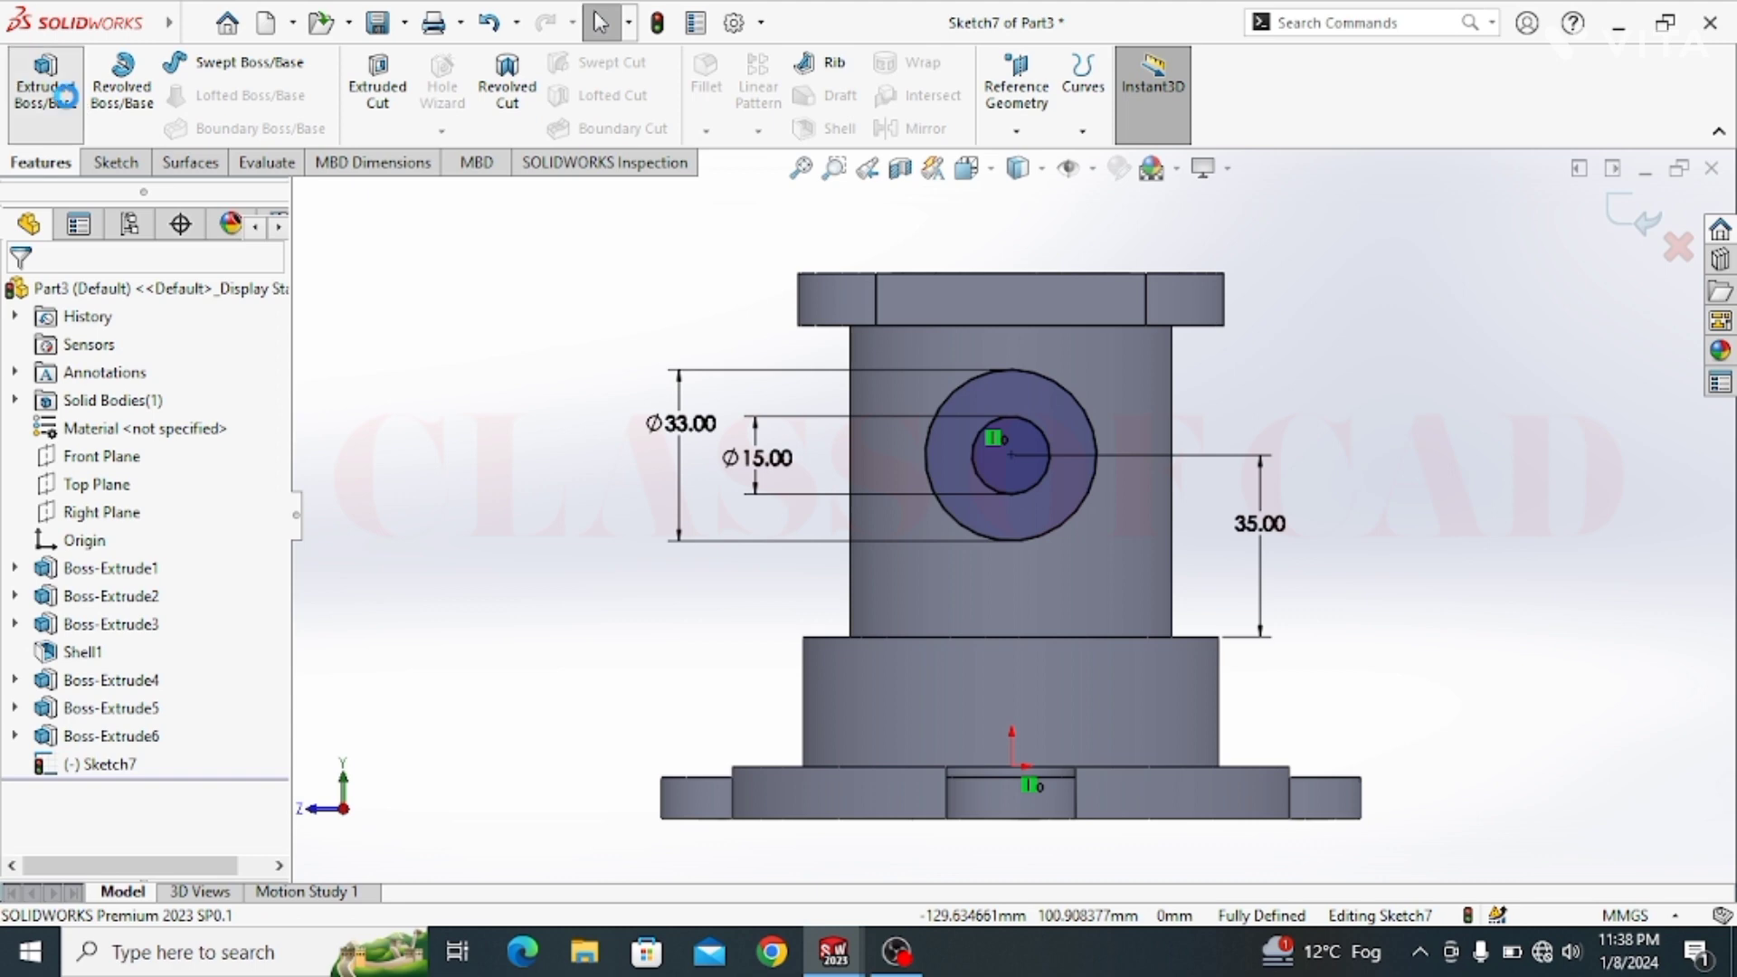
left_click(46, 86)
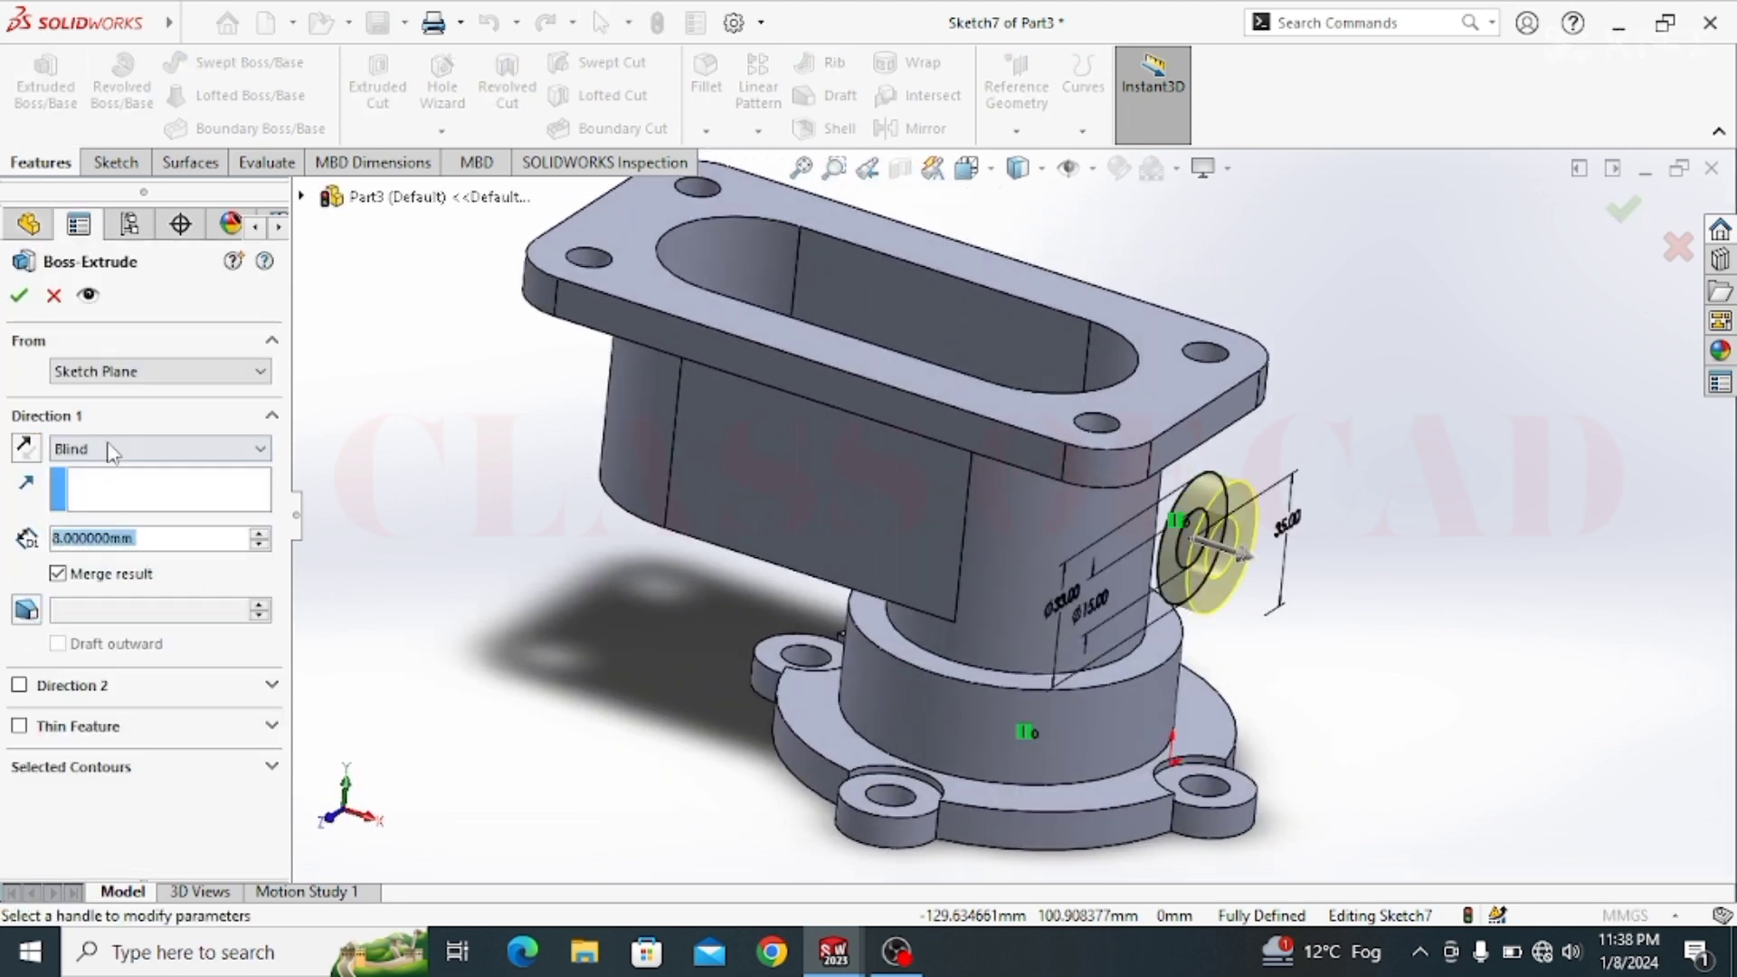
left_click(111, 449)
left_click(95, 525)
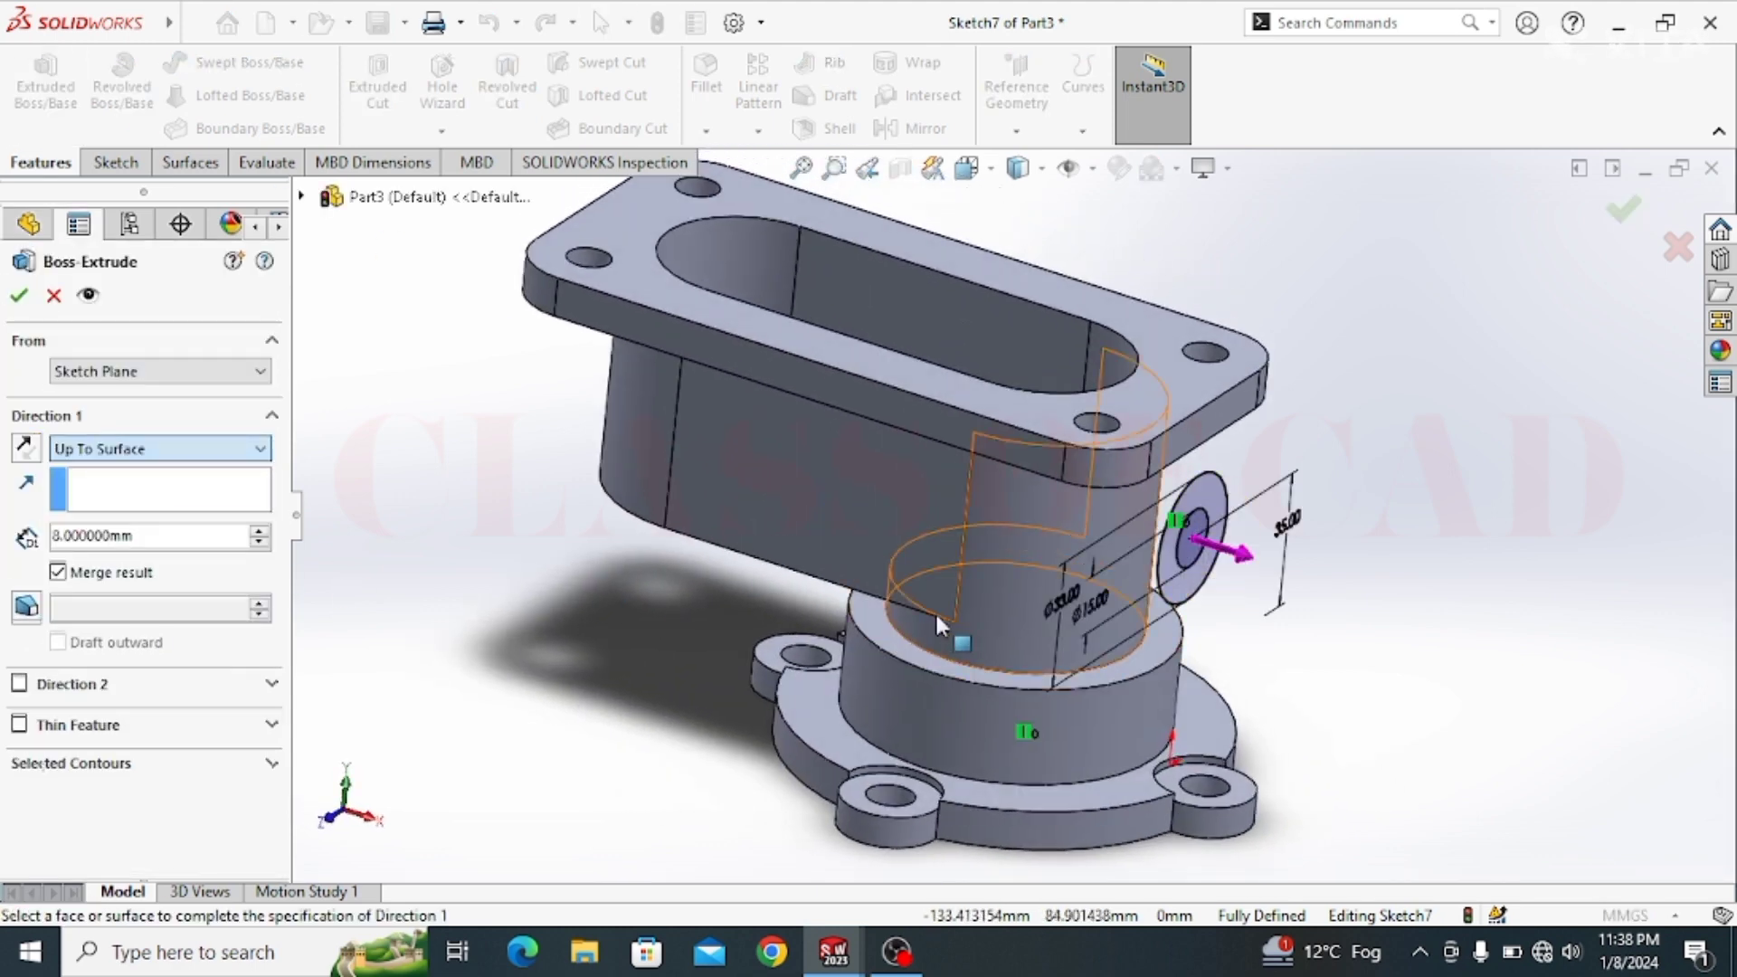
left_click(988, 555)
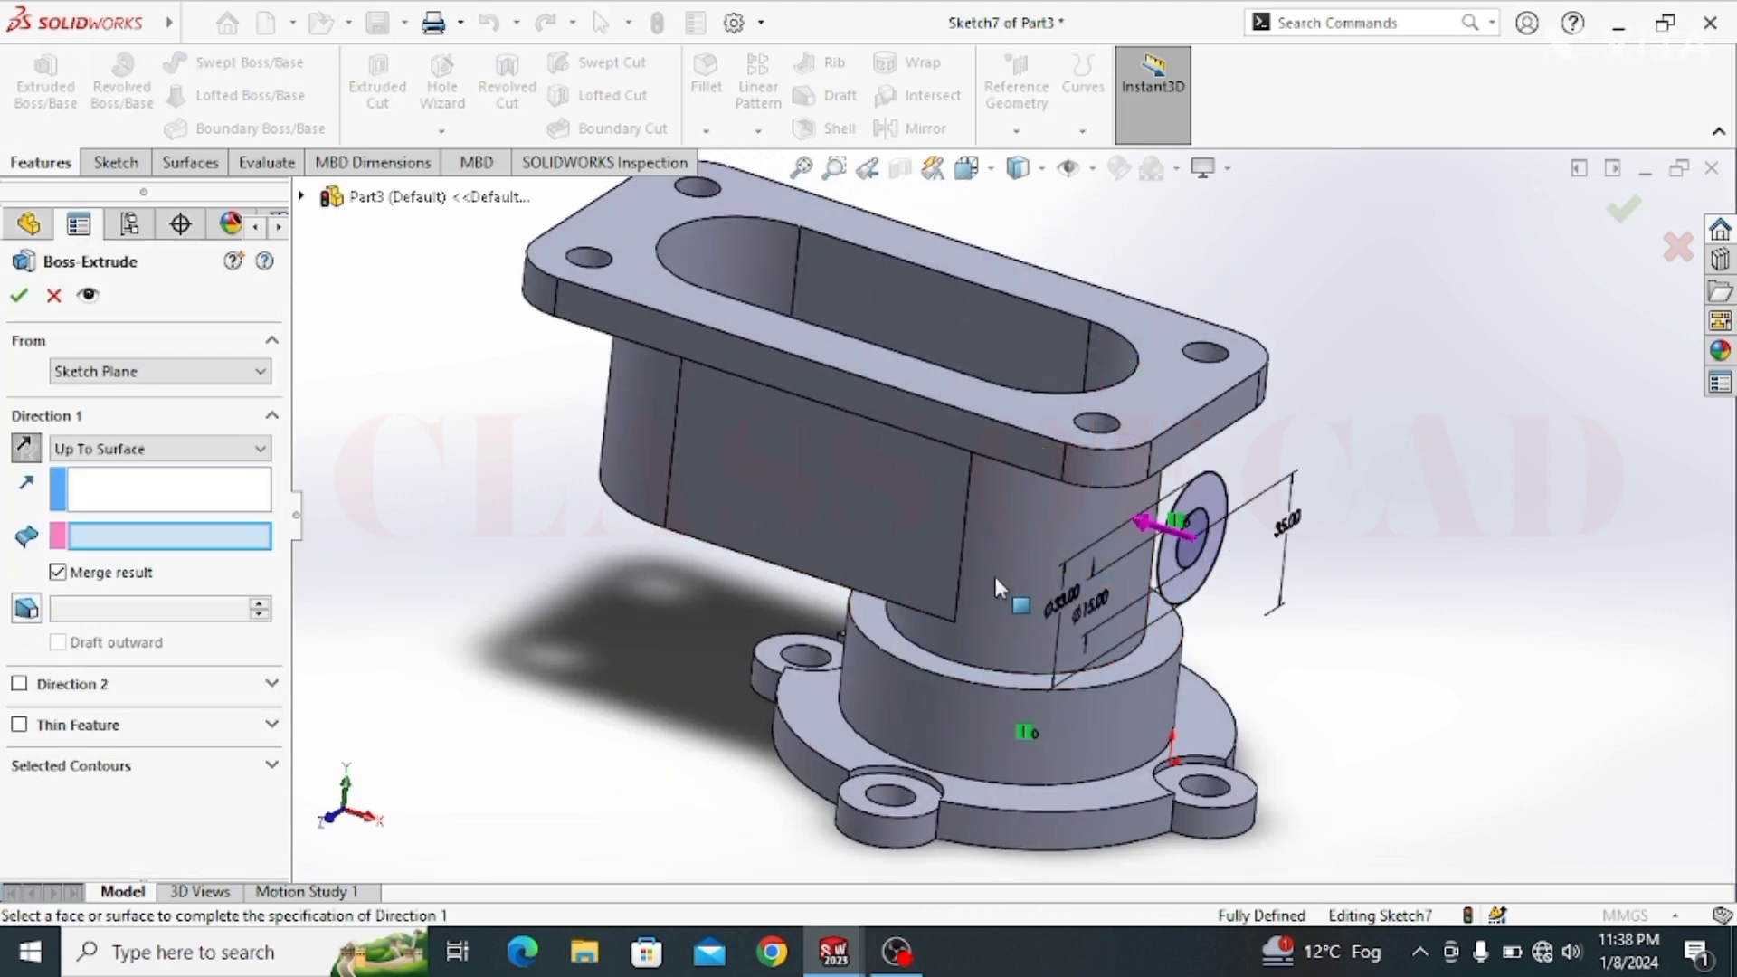
left_click(22, 297)
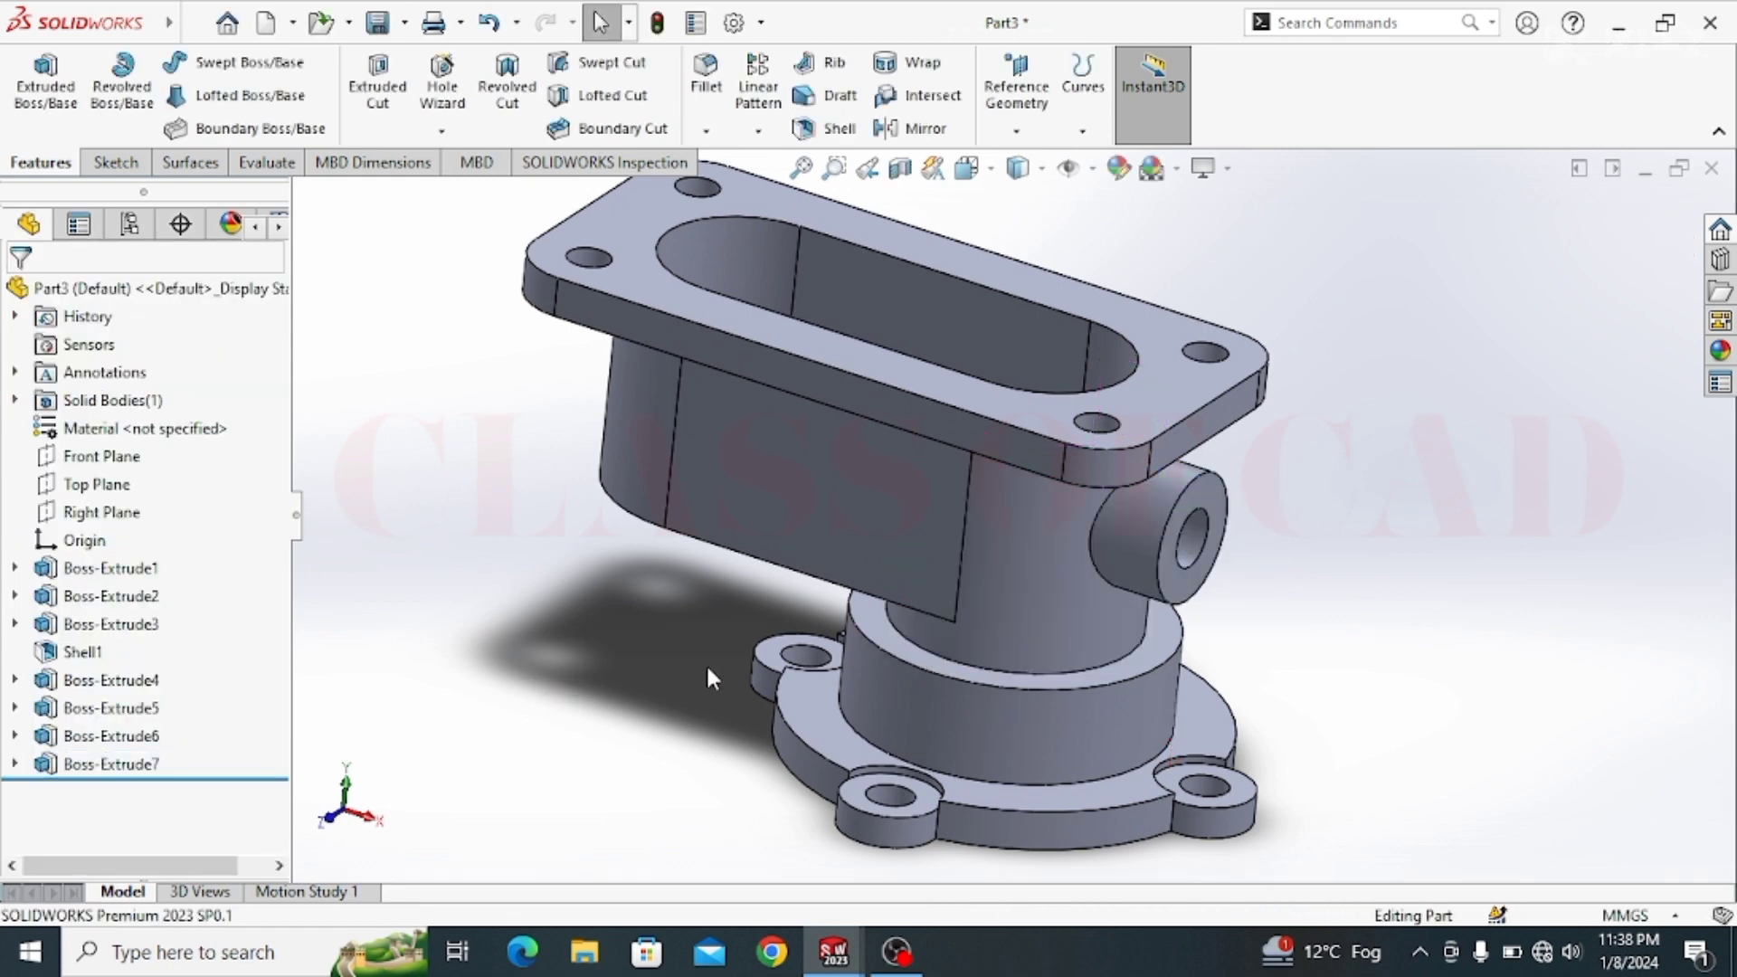
Step: Start a sketch on the slot-shaped body's flat side face and draw two concentric circles about 28 mm and 15 mm in diameter
left_click(753, 448)
left_click(873, 380)
left_click(593, 564)
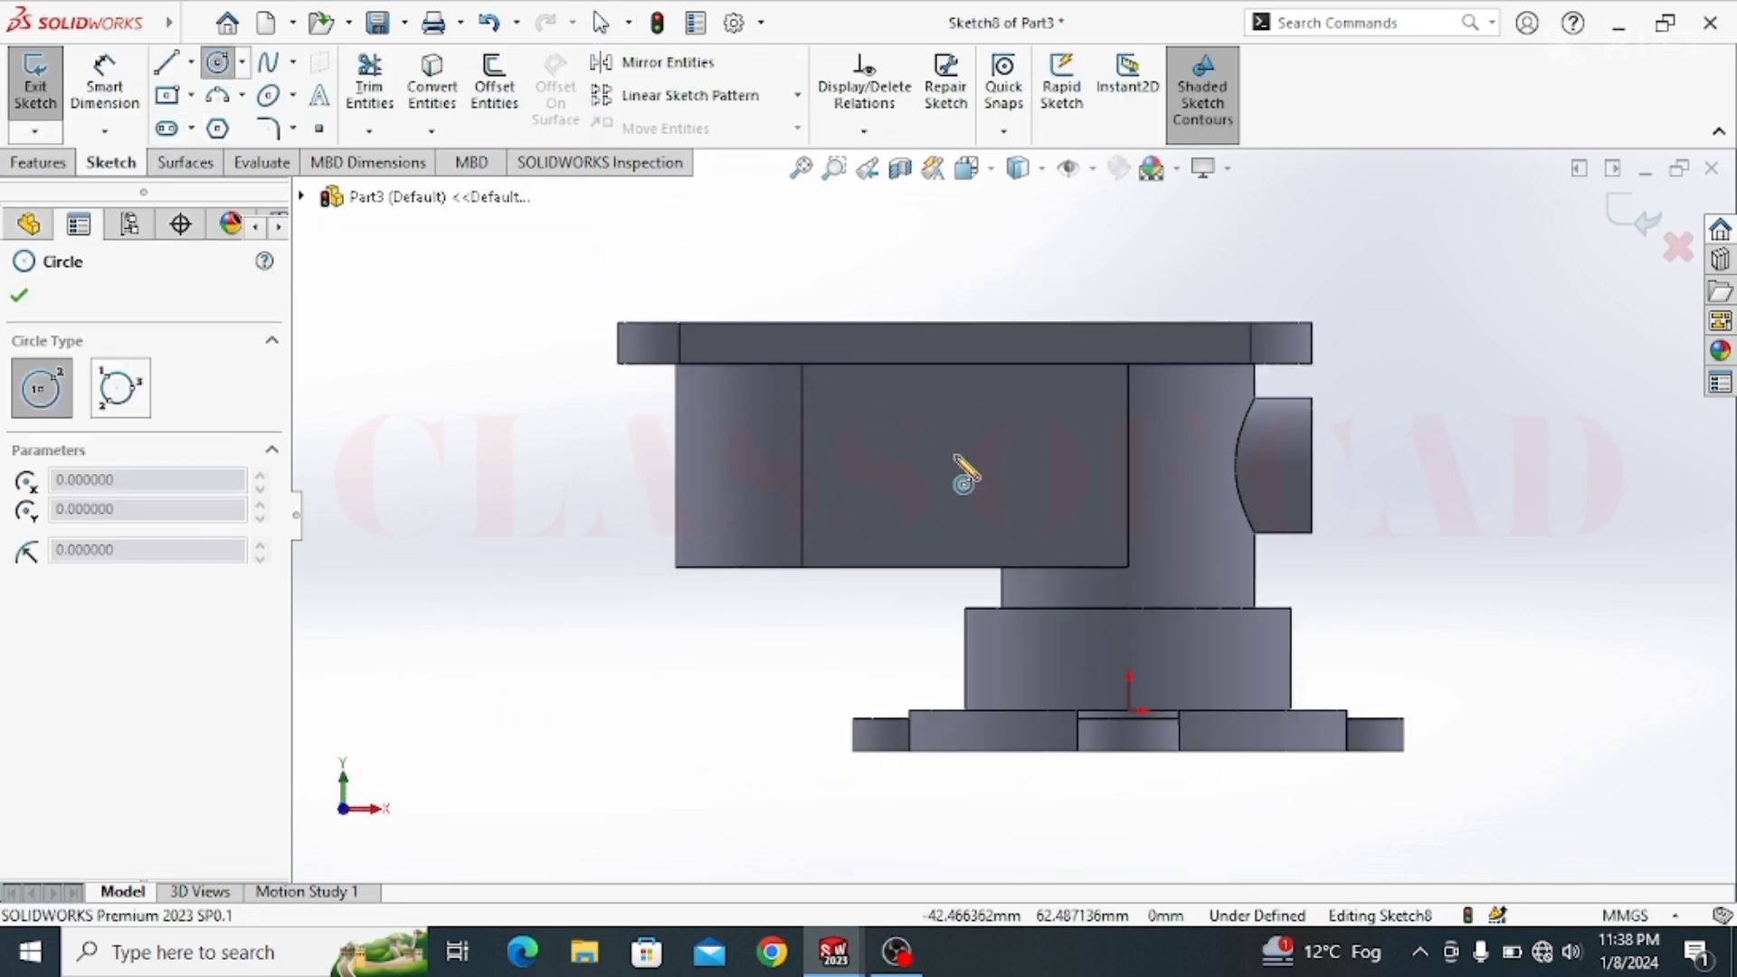
left_click(955, 455)
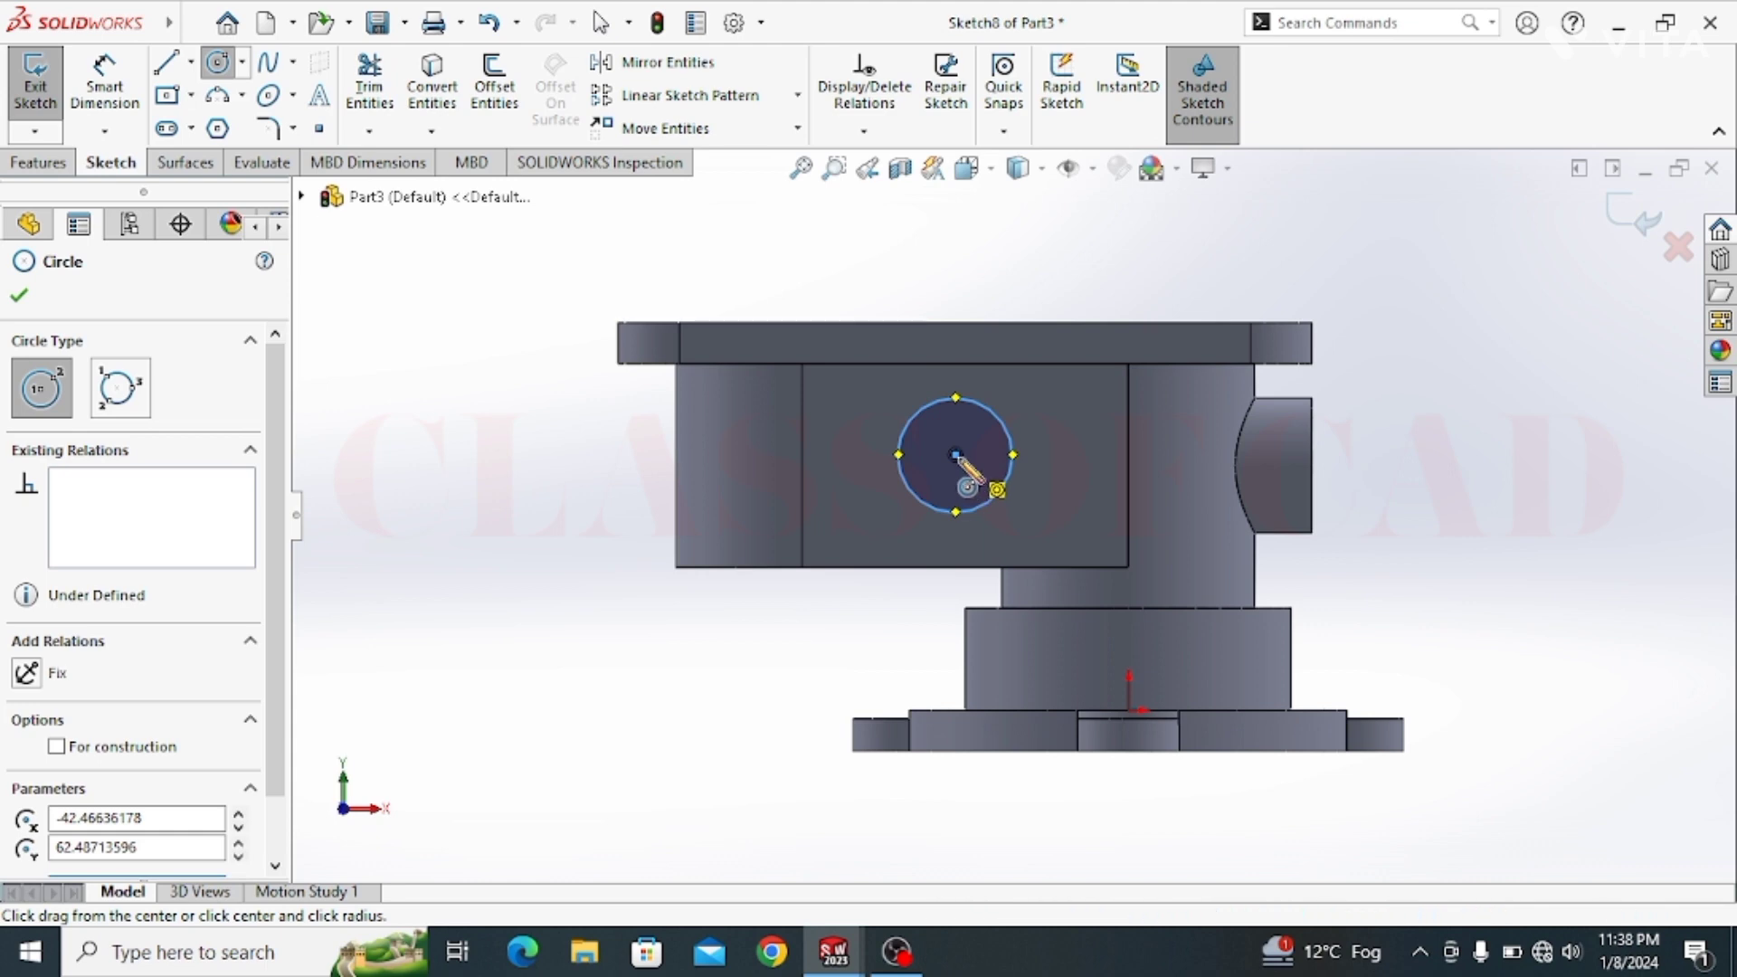
left_click(982, 489)
Step: Dimension the side-face circles to diameters of 30 mm for the outer and 15 mm for the inner one
left_click(104, 86)
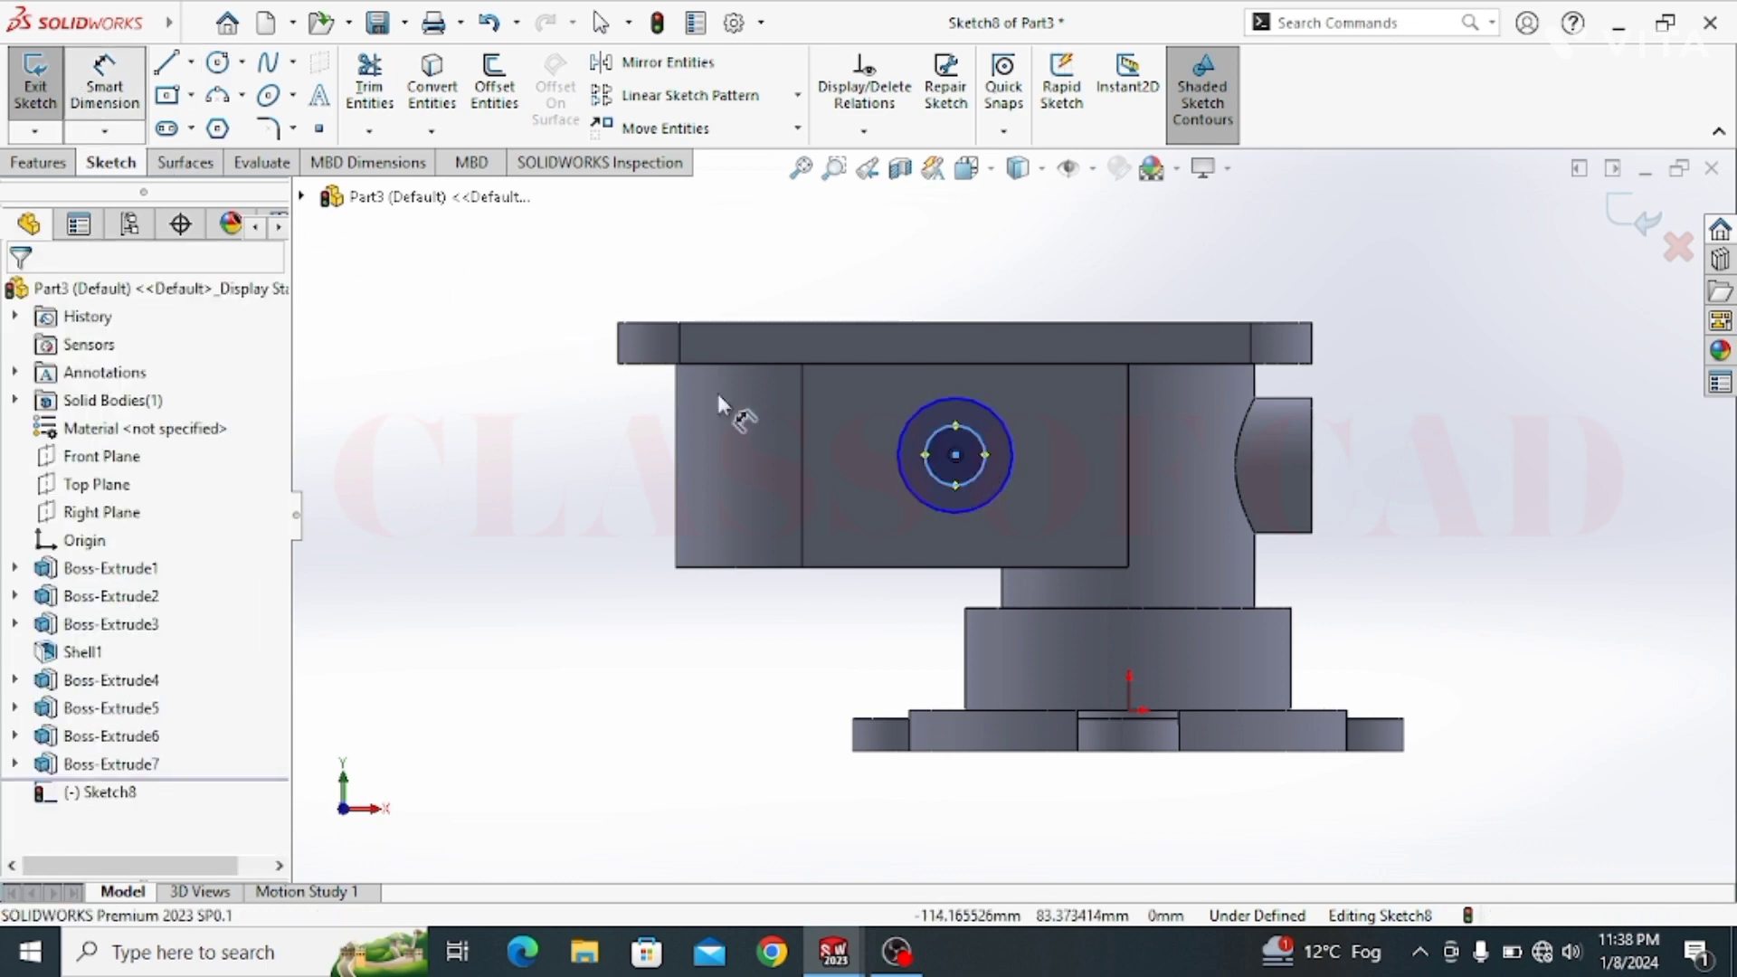
left_click(897, 466)
left_click(765, 326)
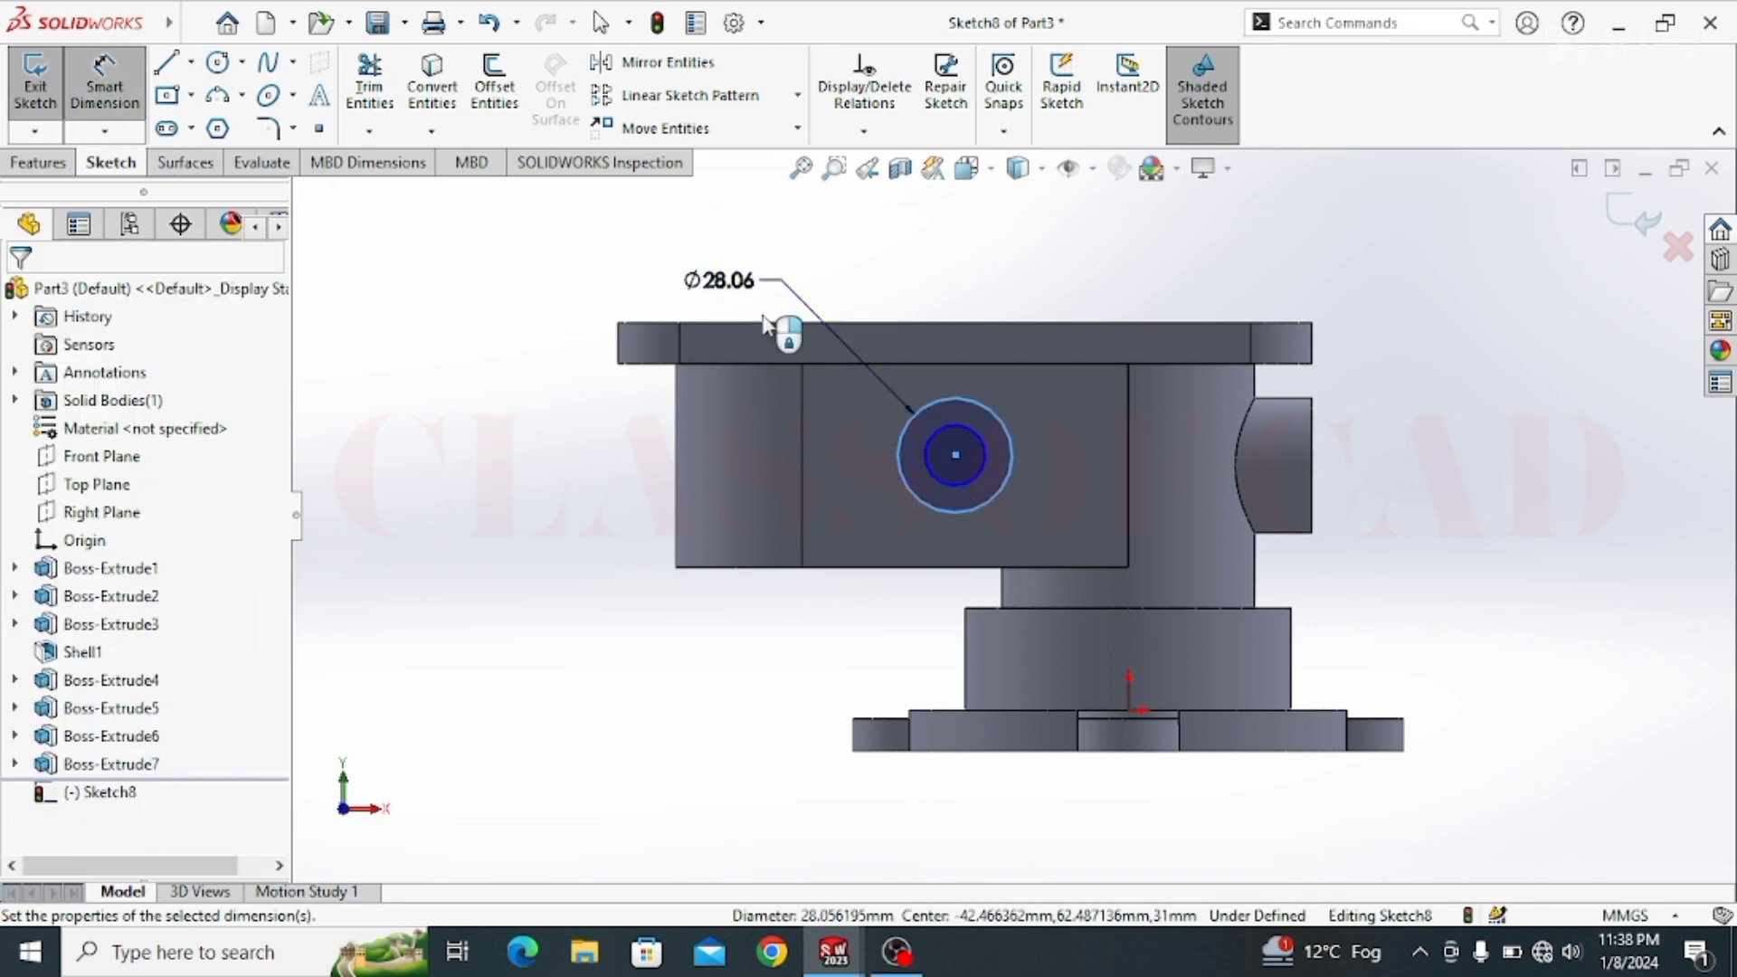
type("30")
key("Return")
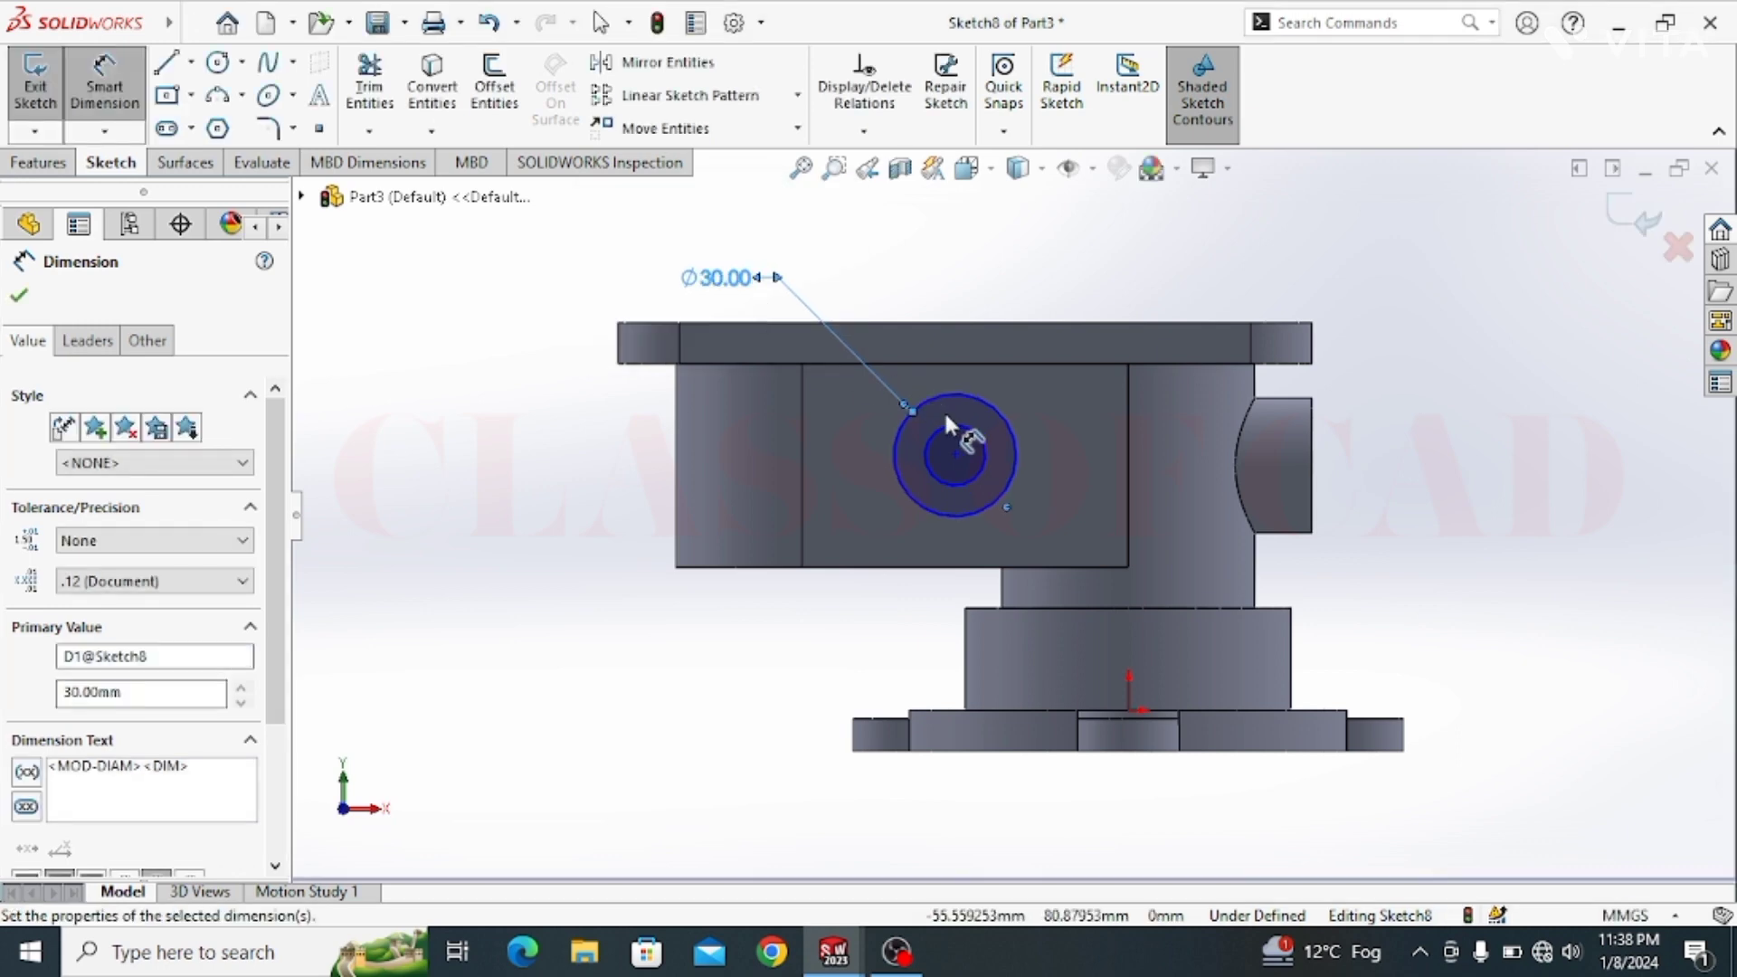
left_click(950, 425)
left_click(1055, 282)
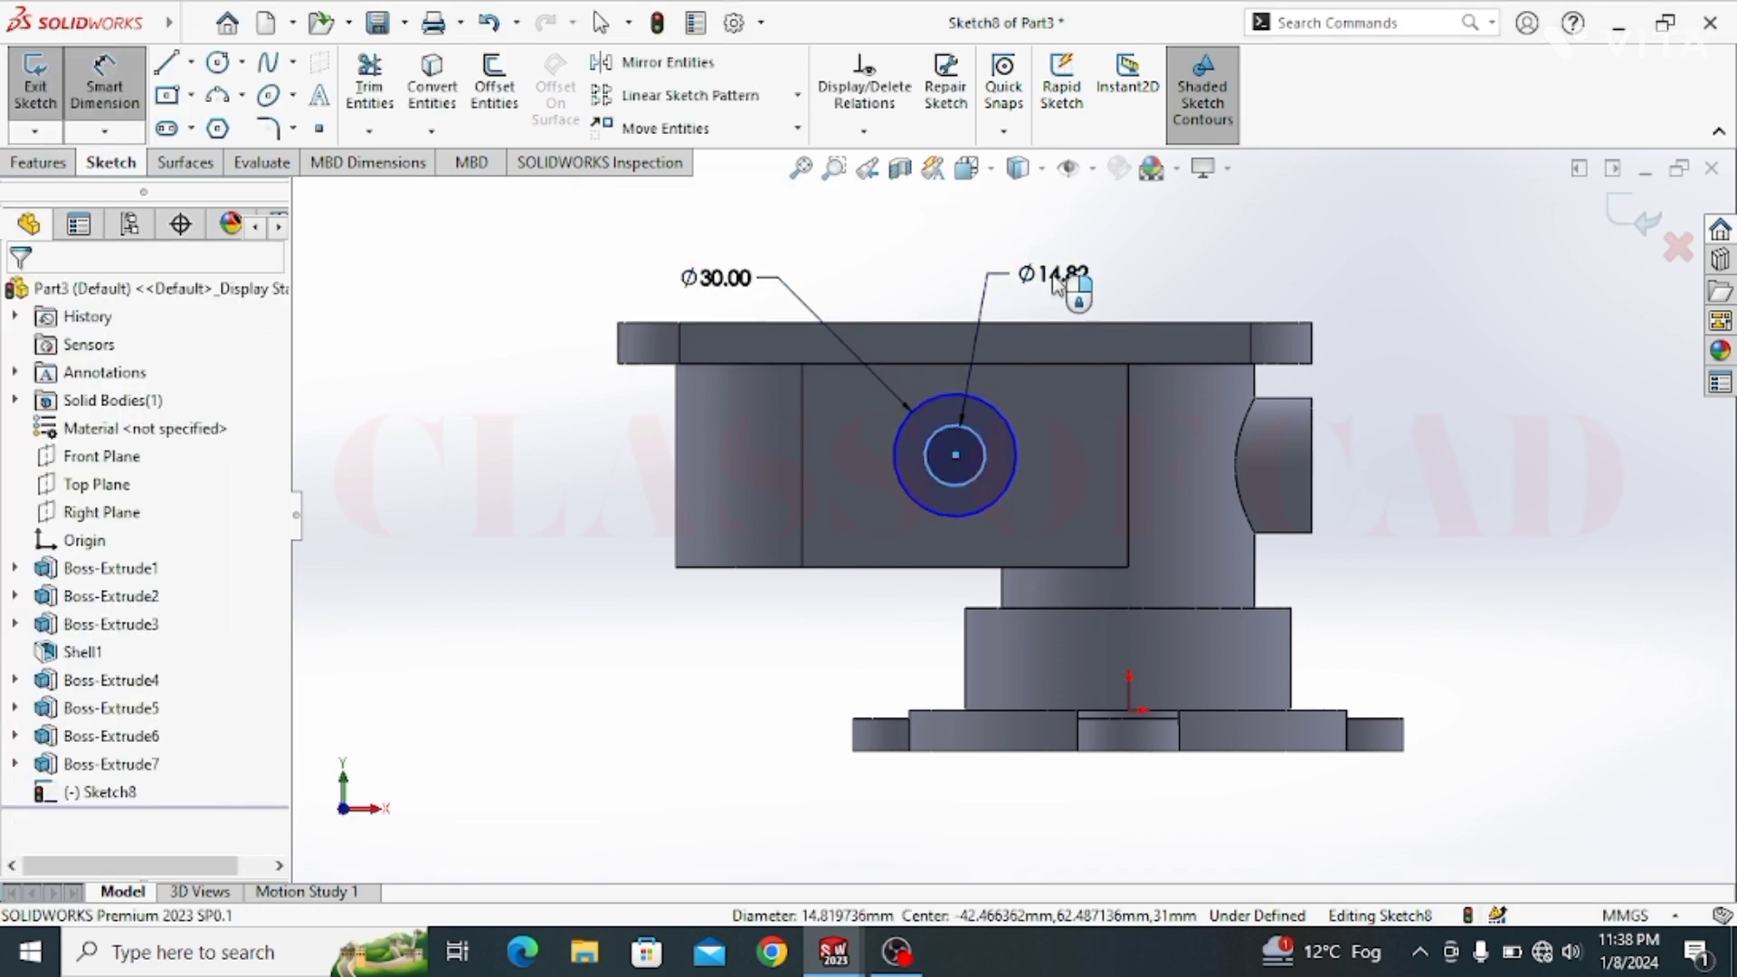
key("Return")
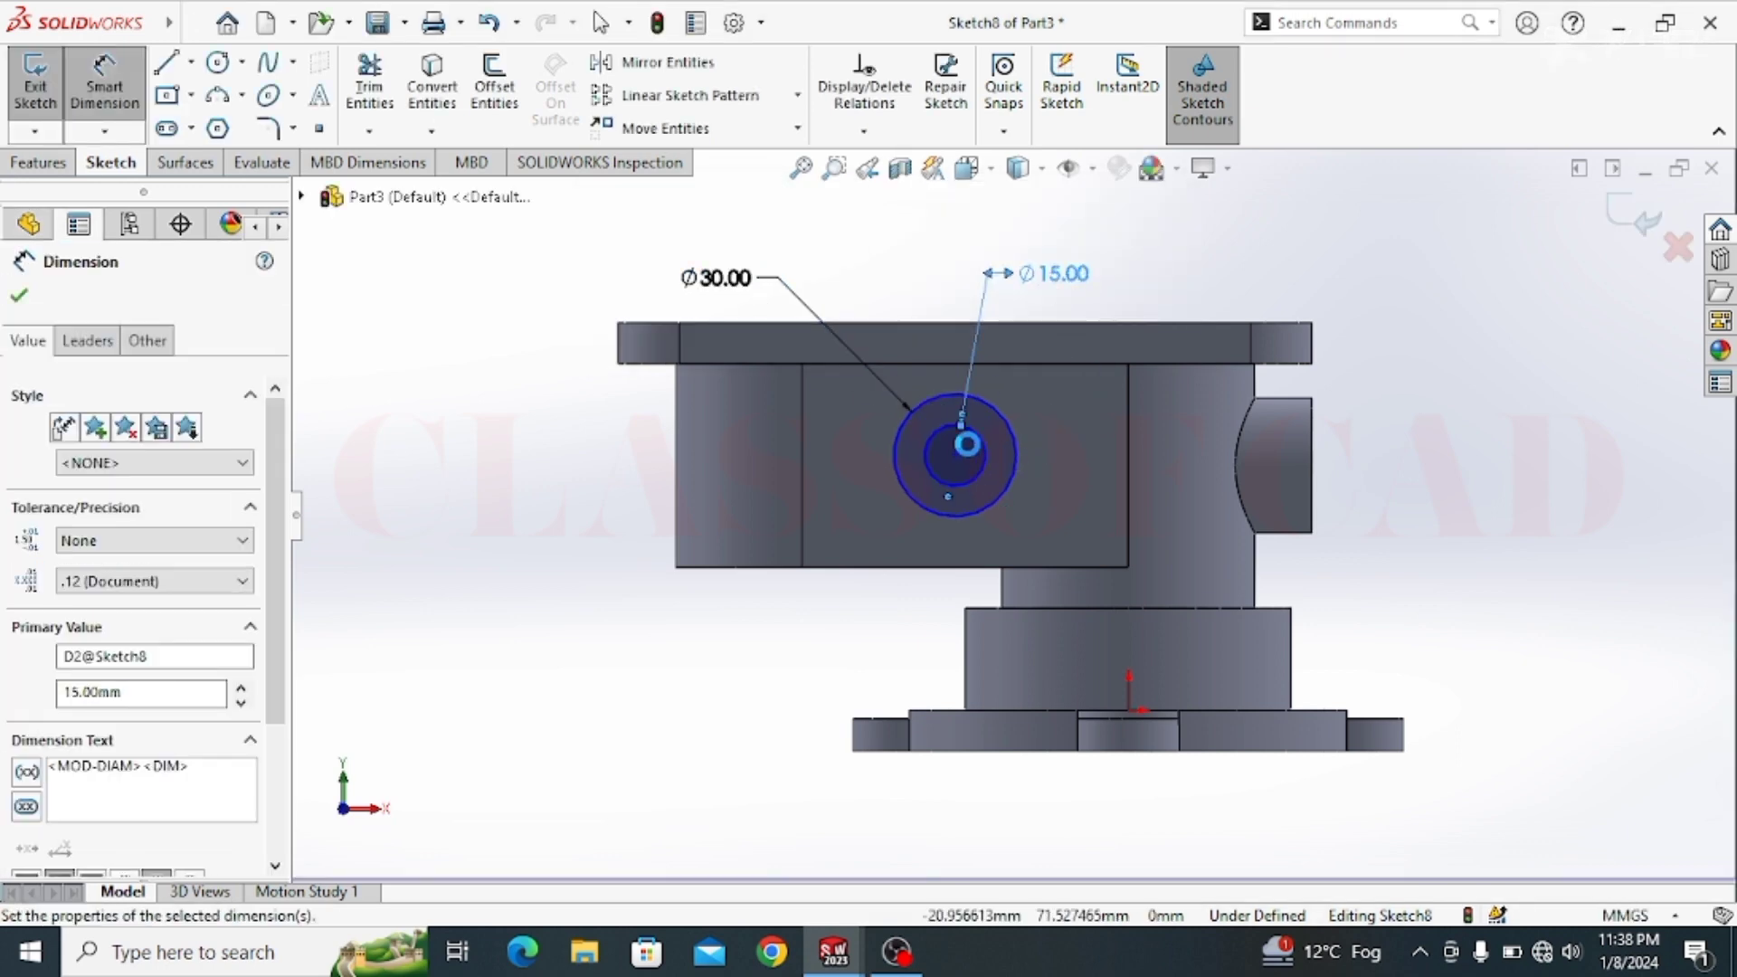
Step: Dimension the circles' centre 22 mm below the top flange's lower edge
left_click_drag(948, 454, 940, 365)
left_click(940, 365)
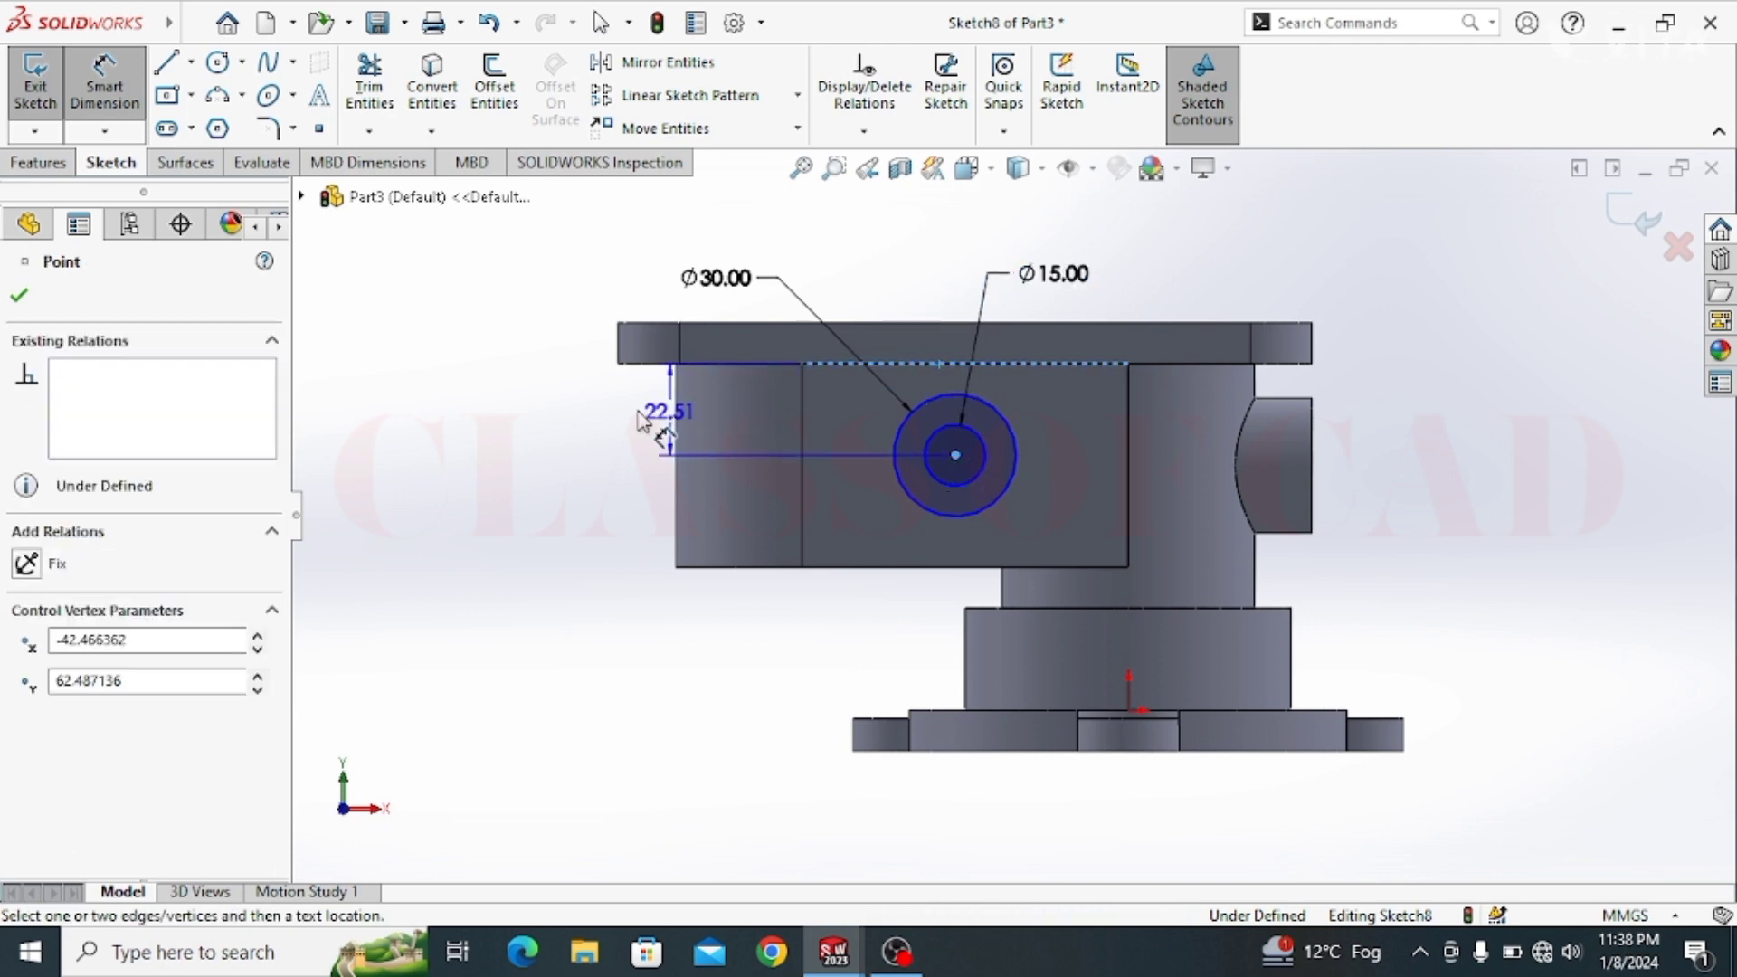
left_click(606, 415)
type("22")
key("Return")
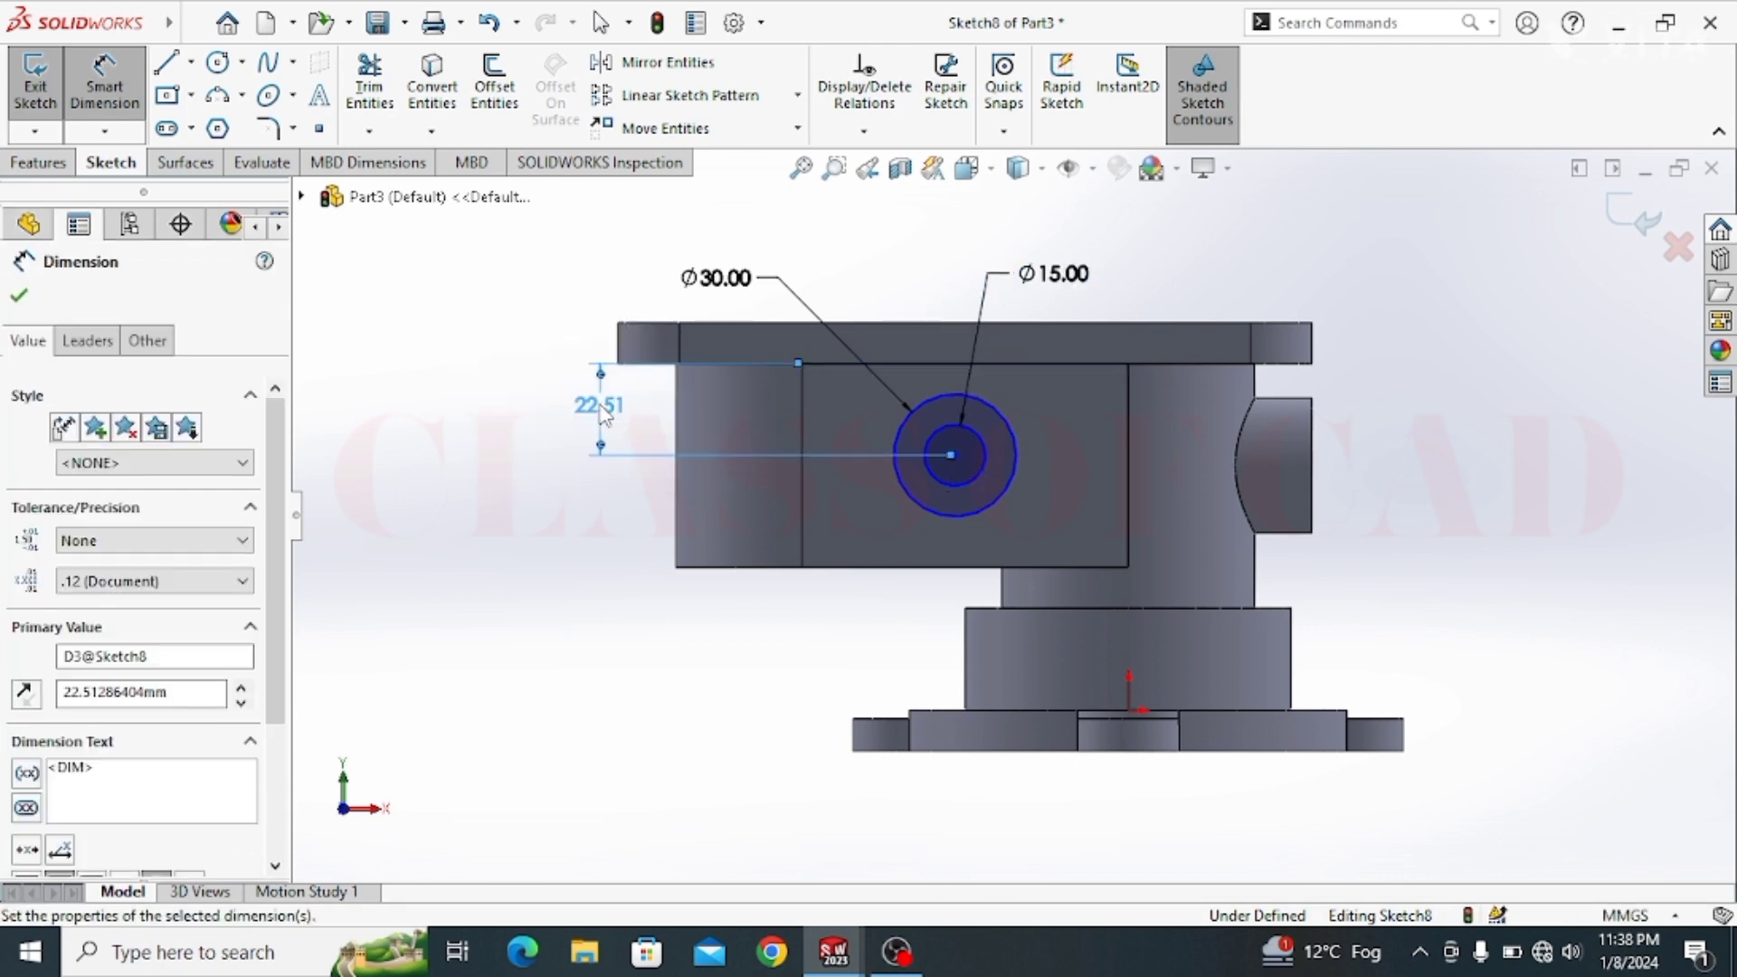
Step: Dimension the circles' centre horizontally 35 mm from the flat face's vertical edge on the slot body's rounded end
left_click(956, 454)
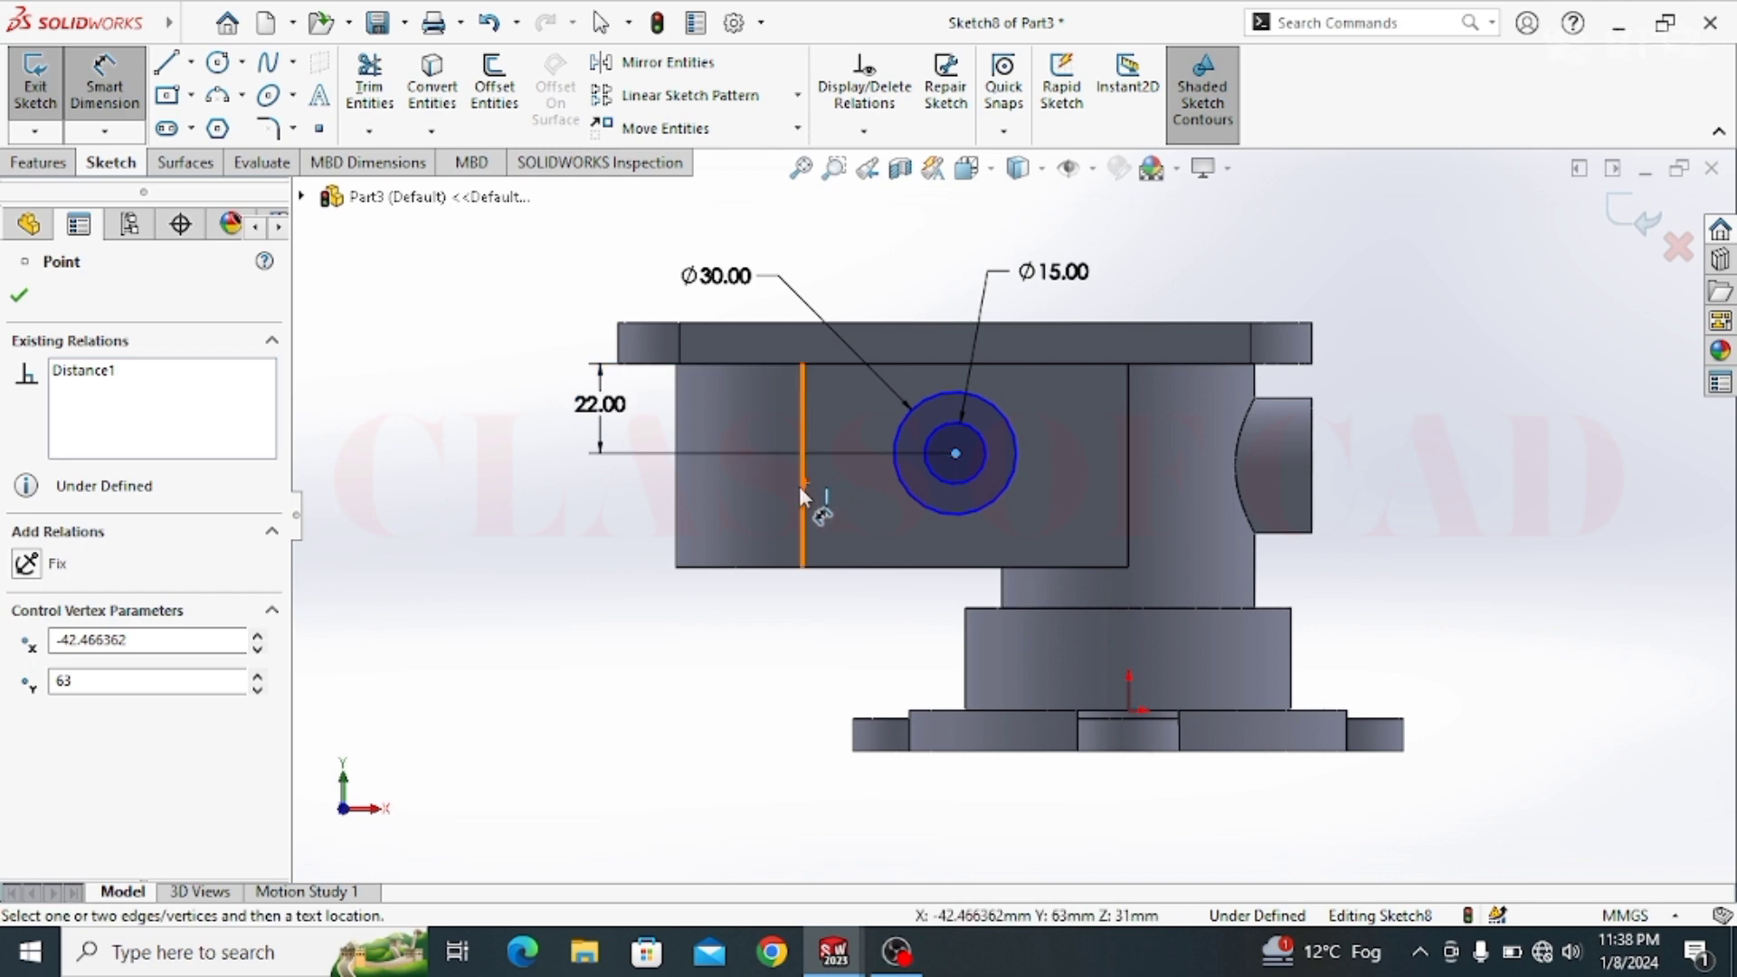
left_click(801, 486)
left_click(874, 637)
type("35")
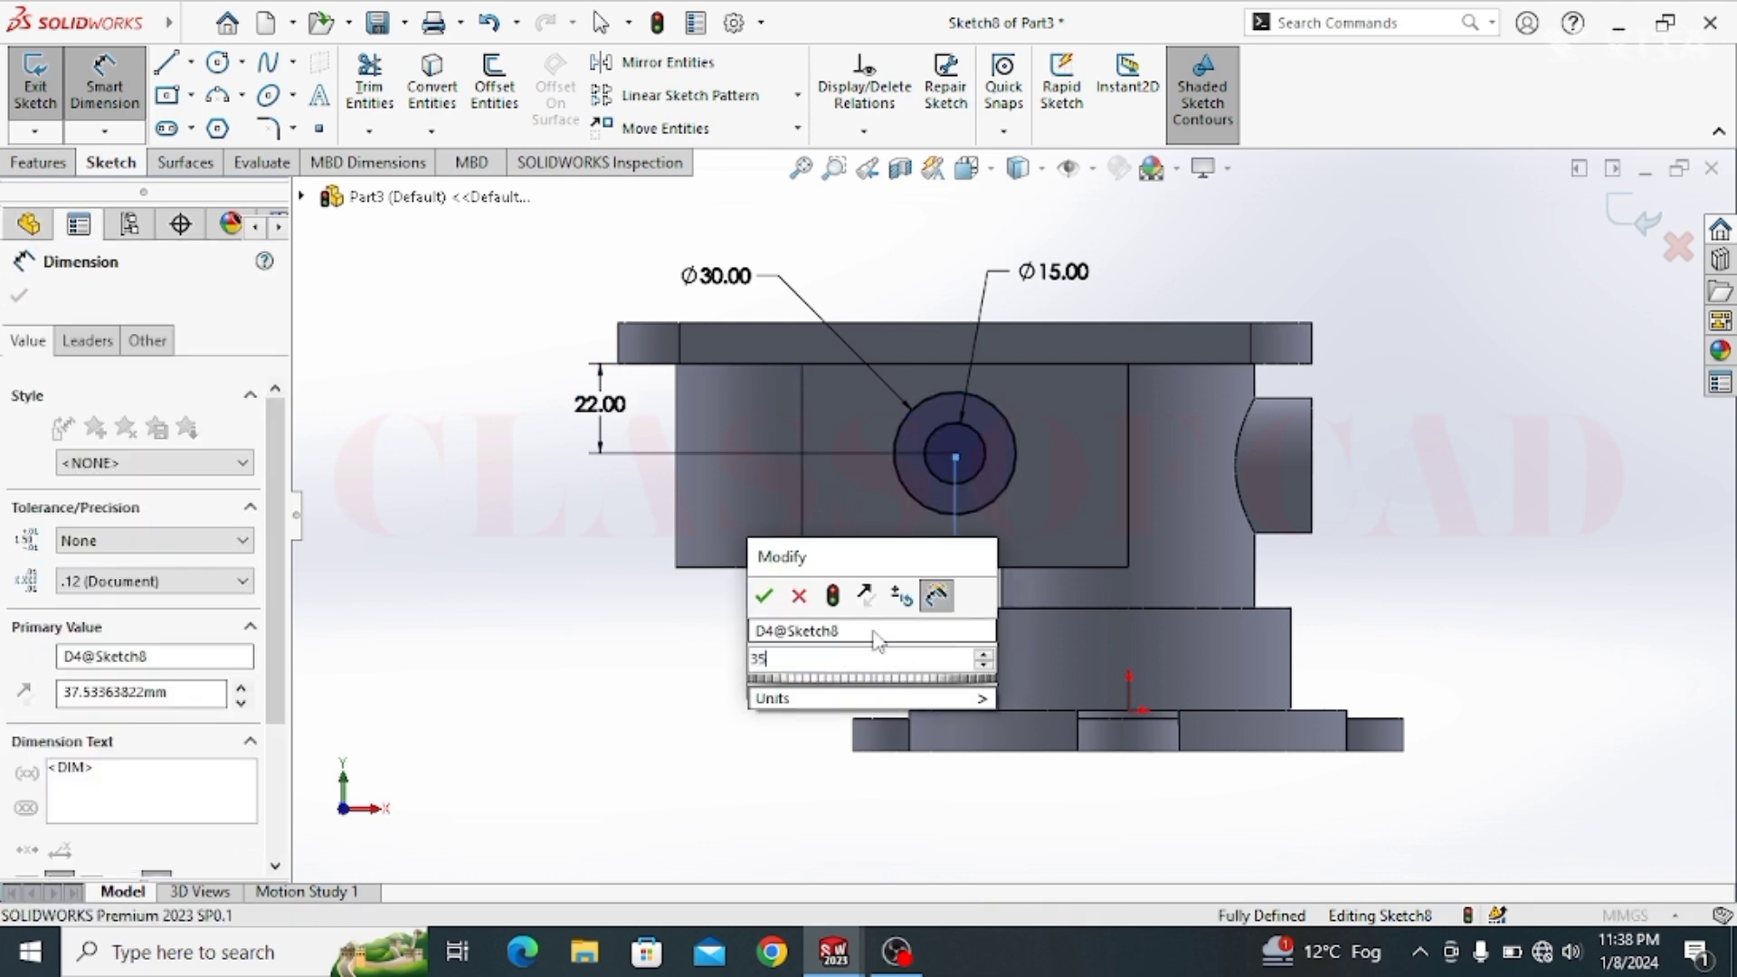
key("Return")
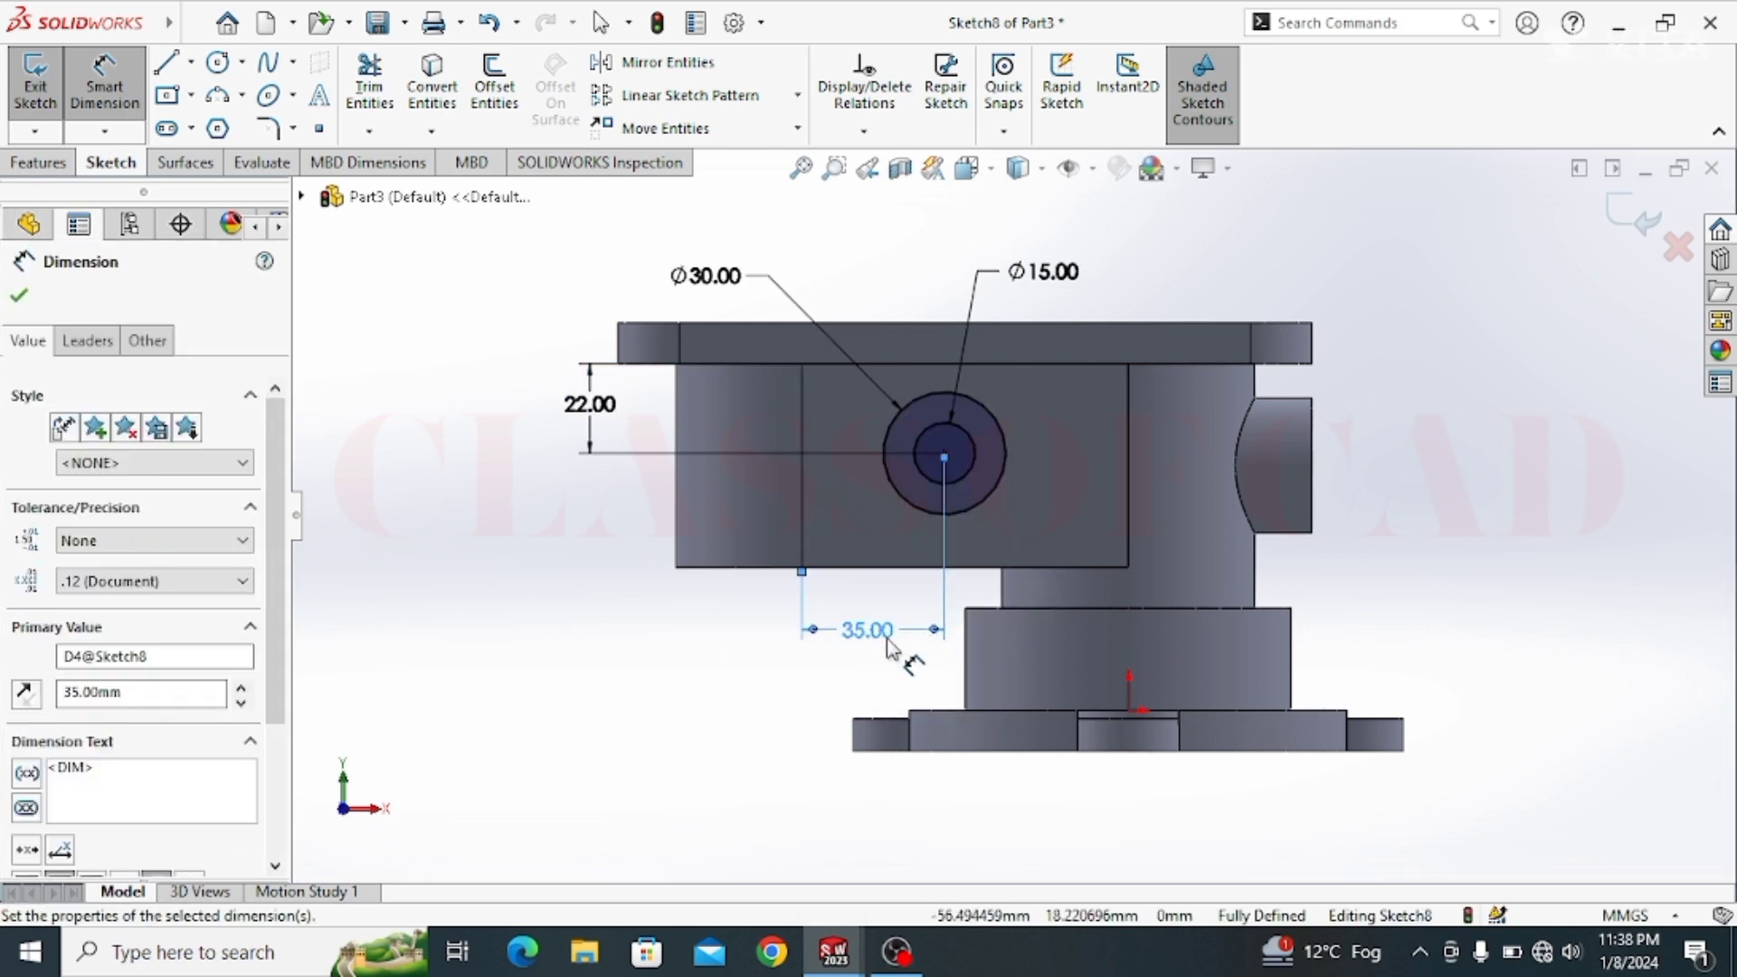
Step: Set the circles' horizontal distance from the flat face's vertical edge to 37 mm and leave the Dimension tool
key("Escape")
double_click(872, 627)
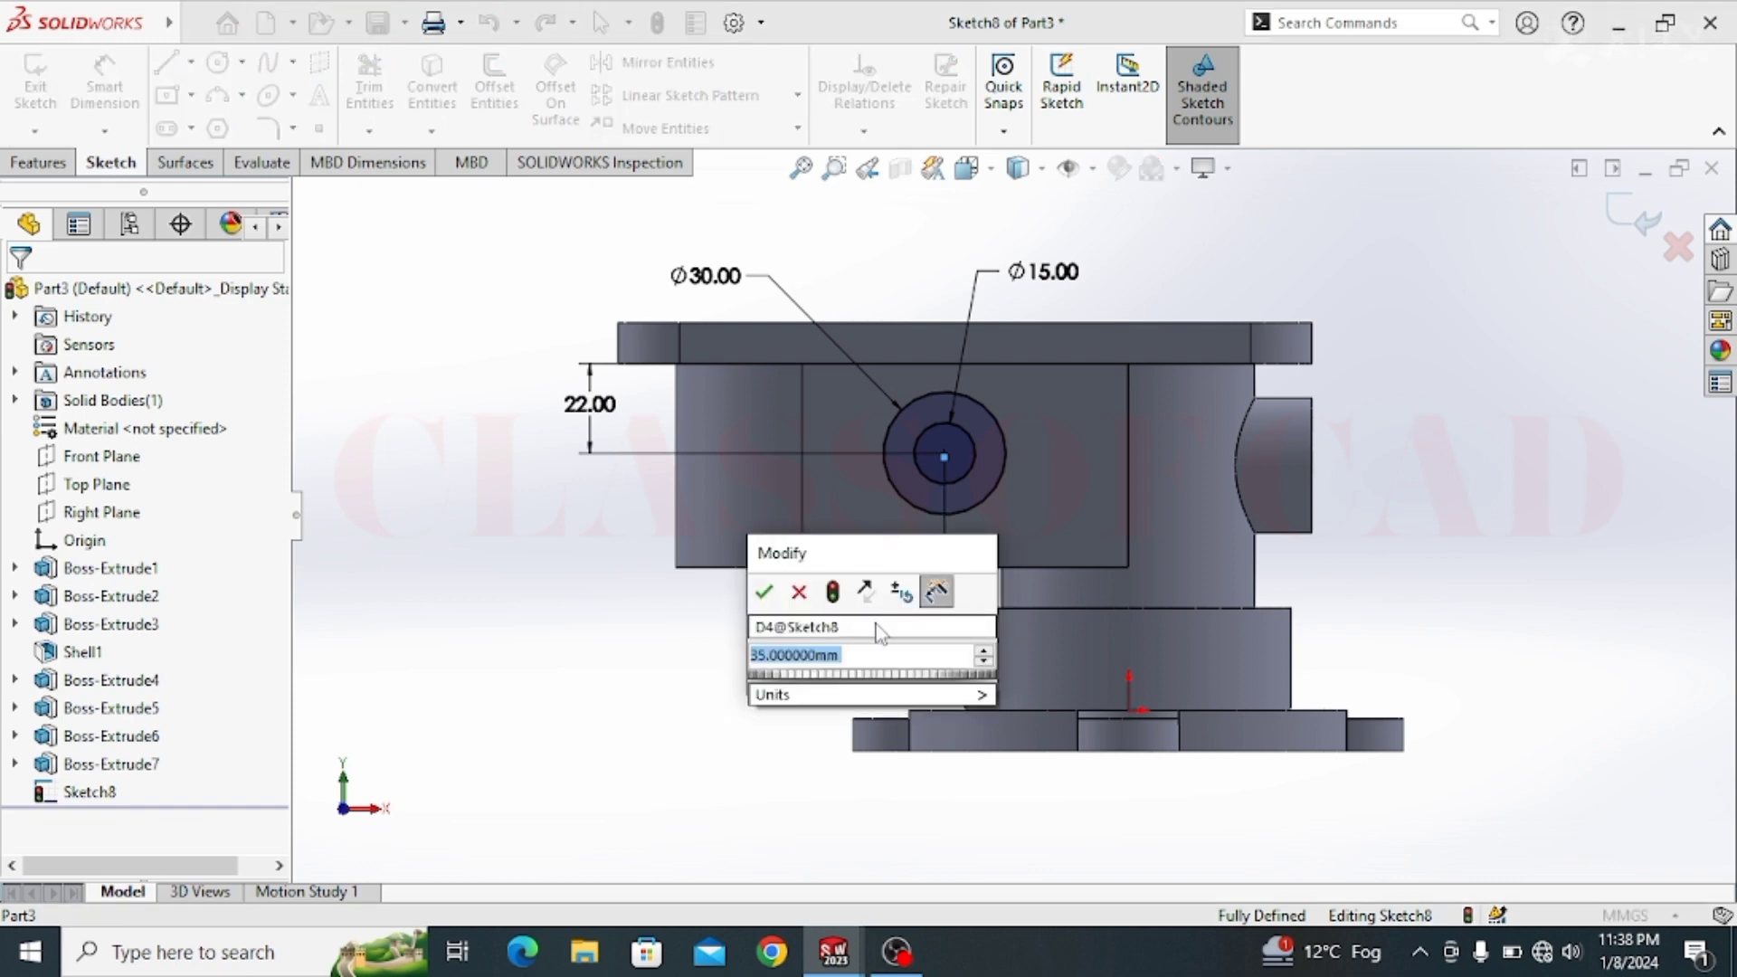
type("37")
key("Escape")
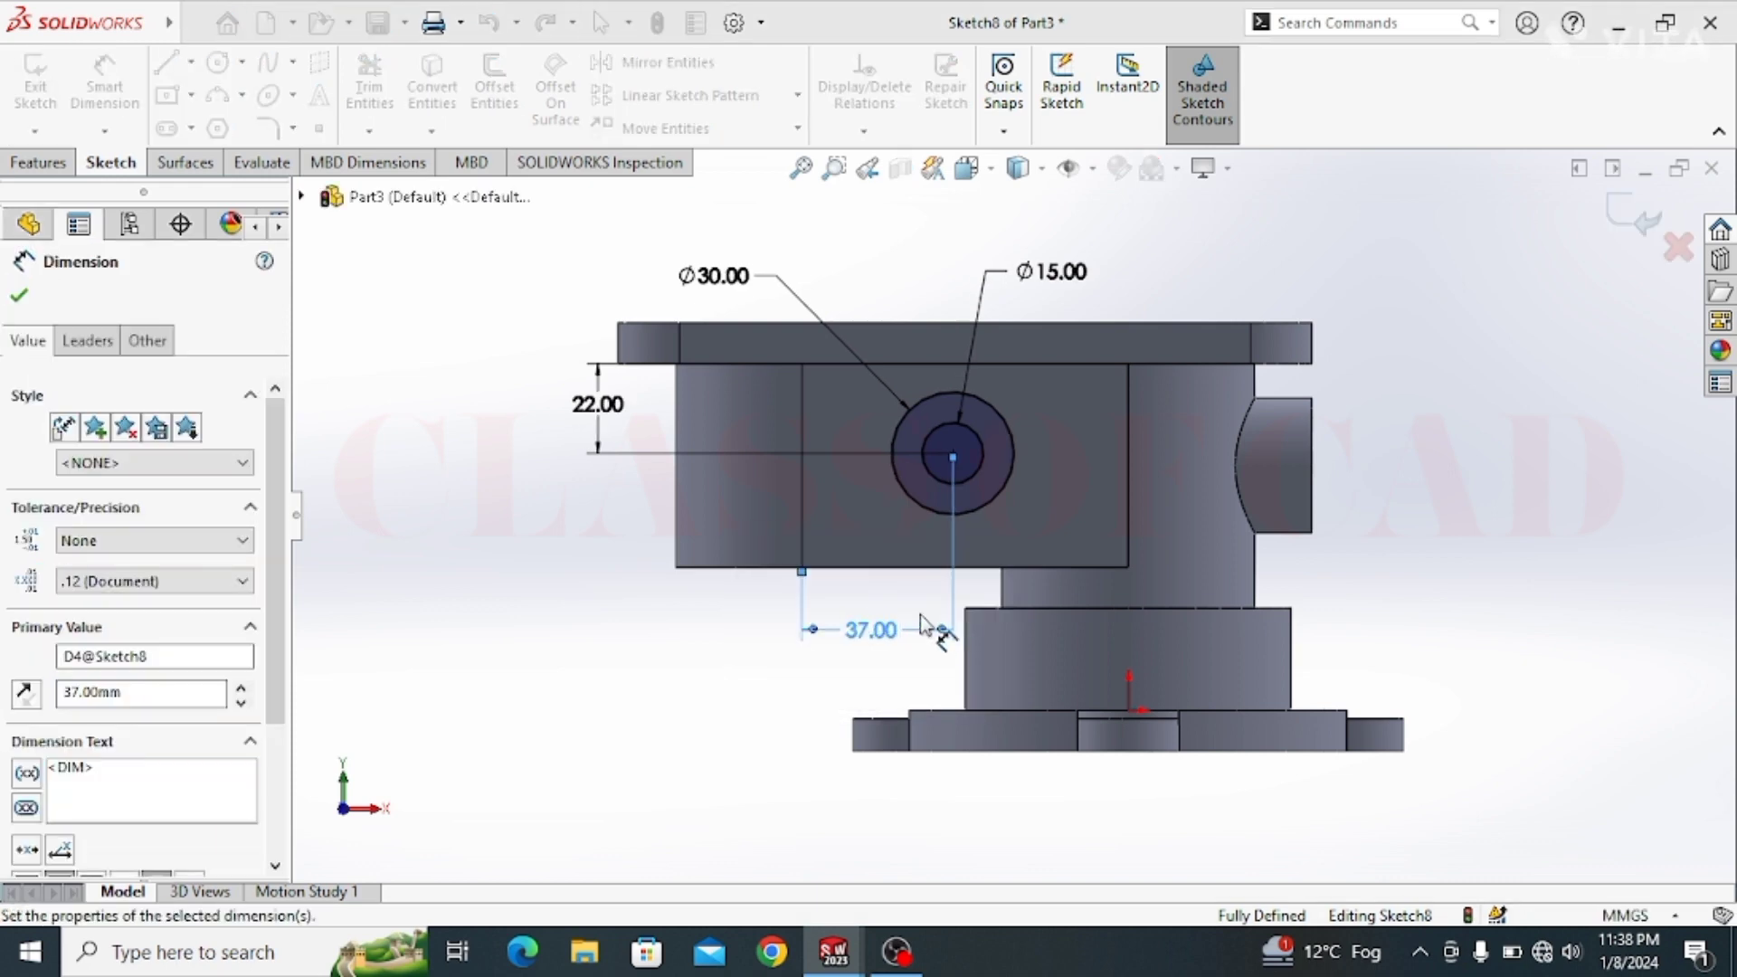
key("Escape")
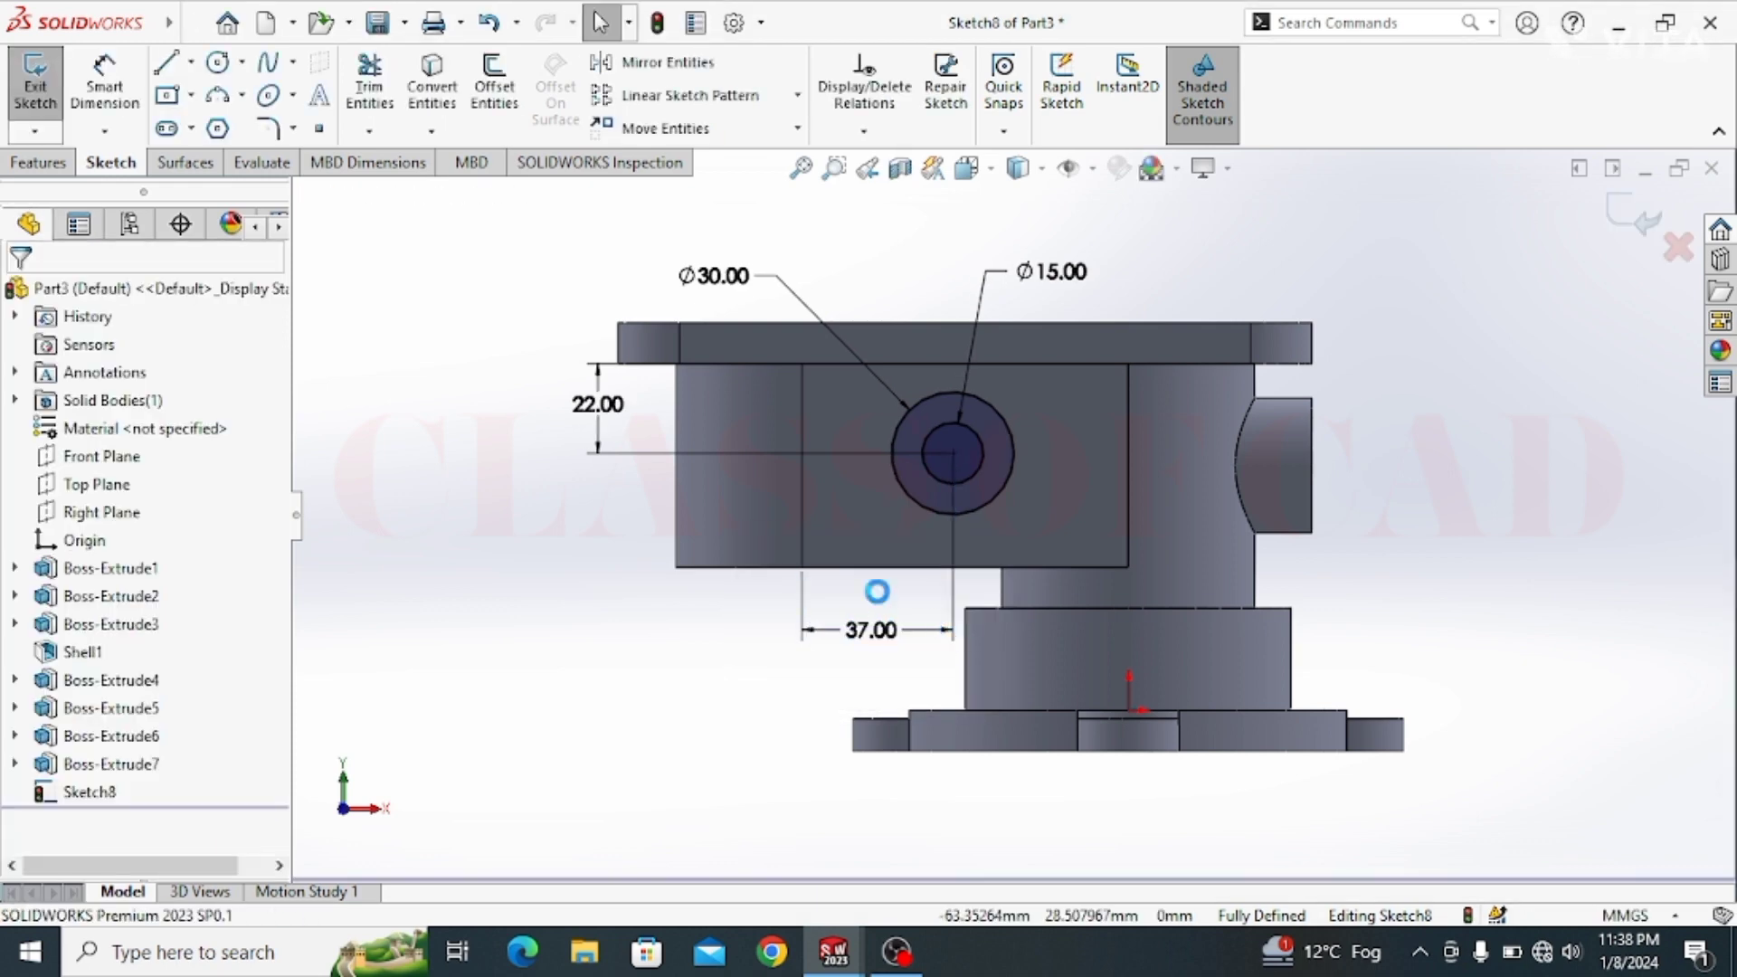
Step: Extrude the ring profile outward from the flat side face with a Blind depth of 14 mm
left_click(37, 167)
left_click(45, 81)
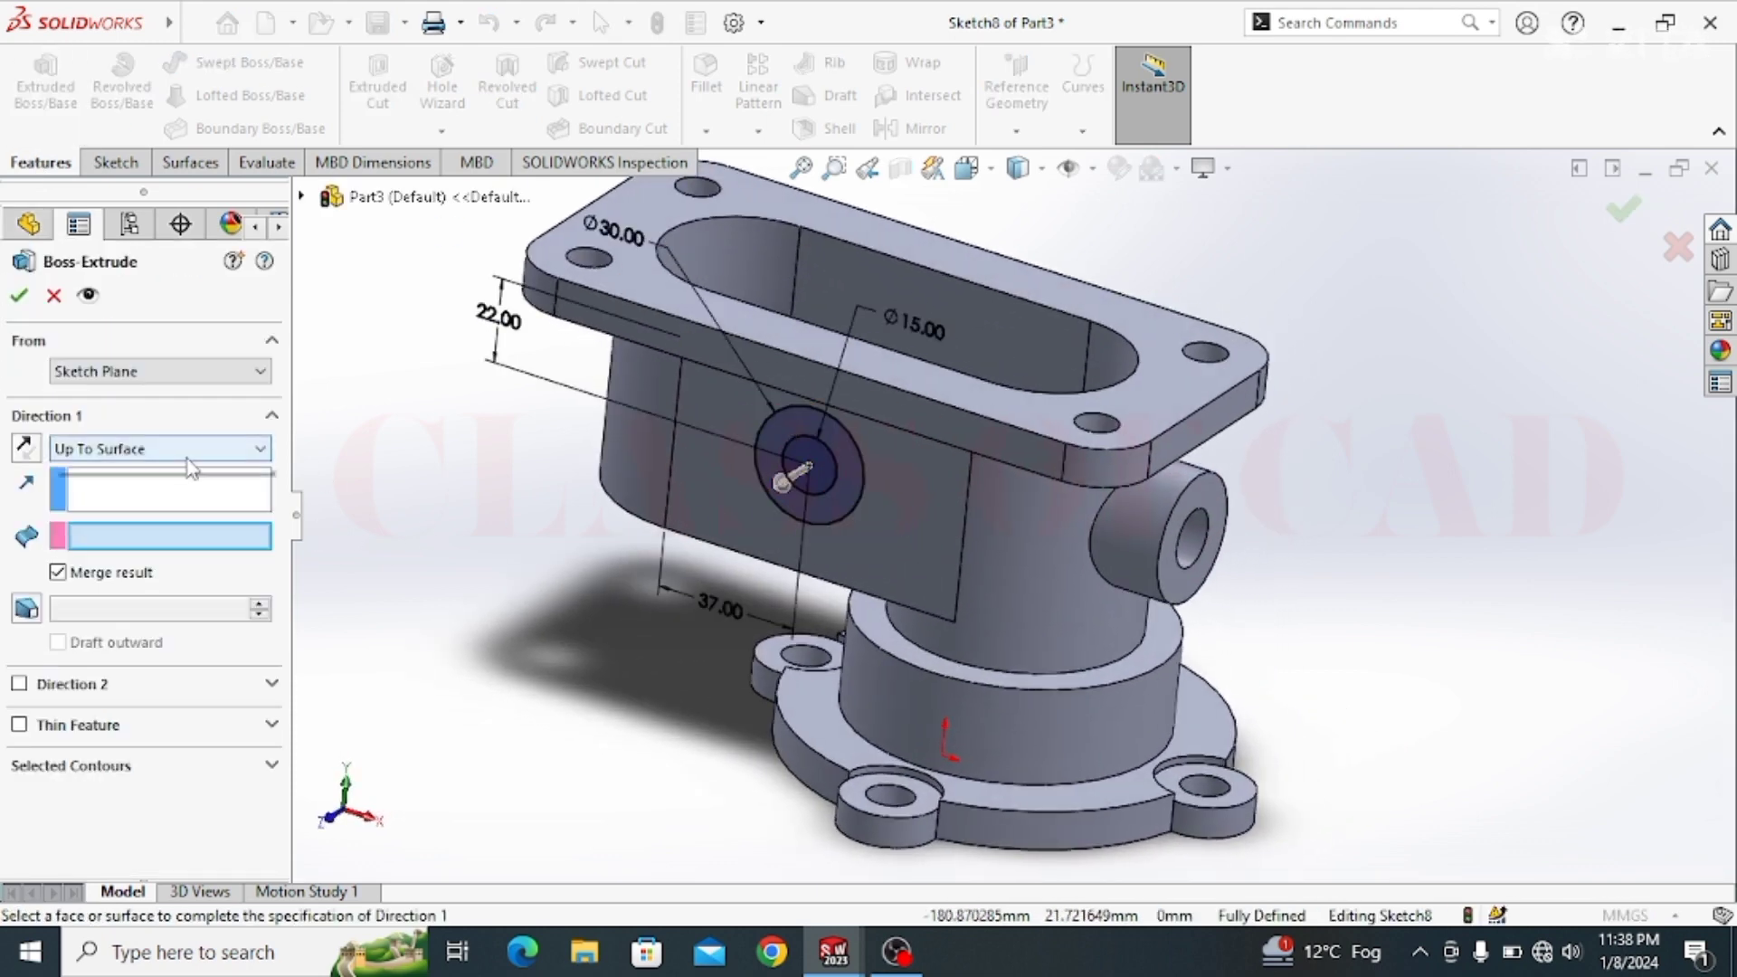
left_click(187, 458)
left_click(136, 470)
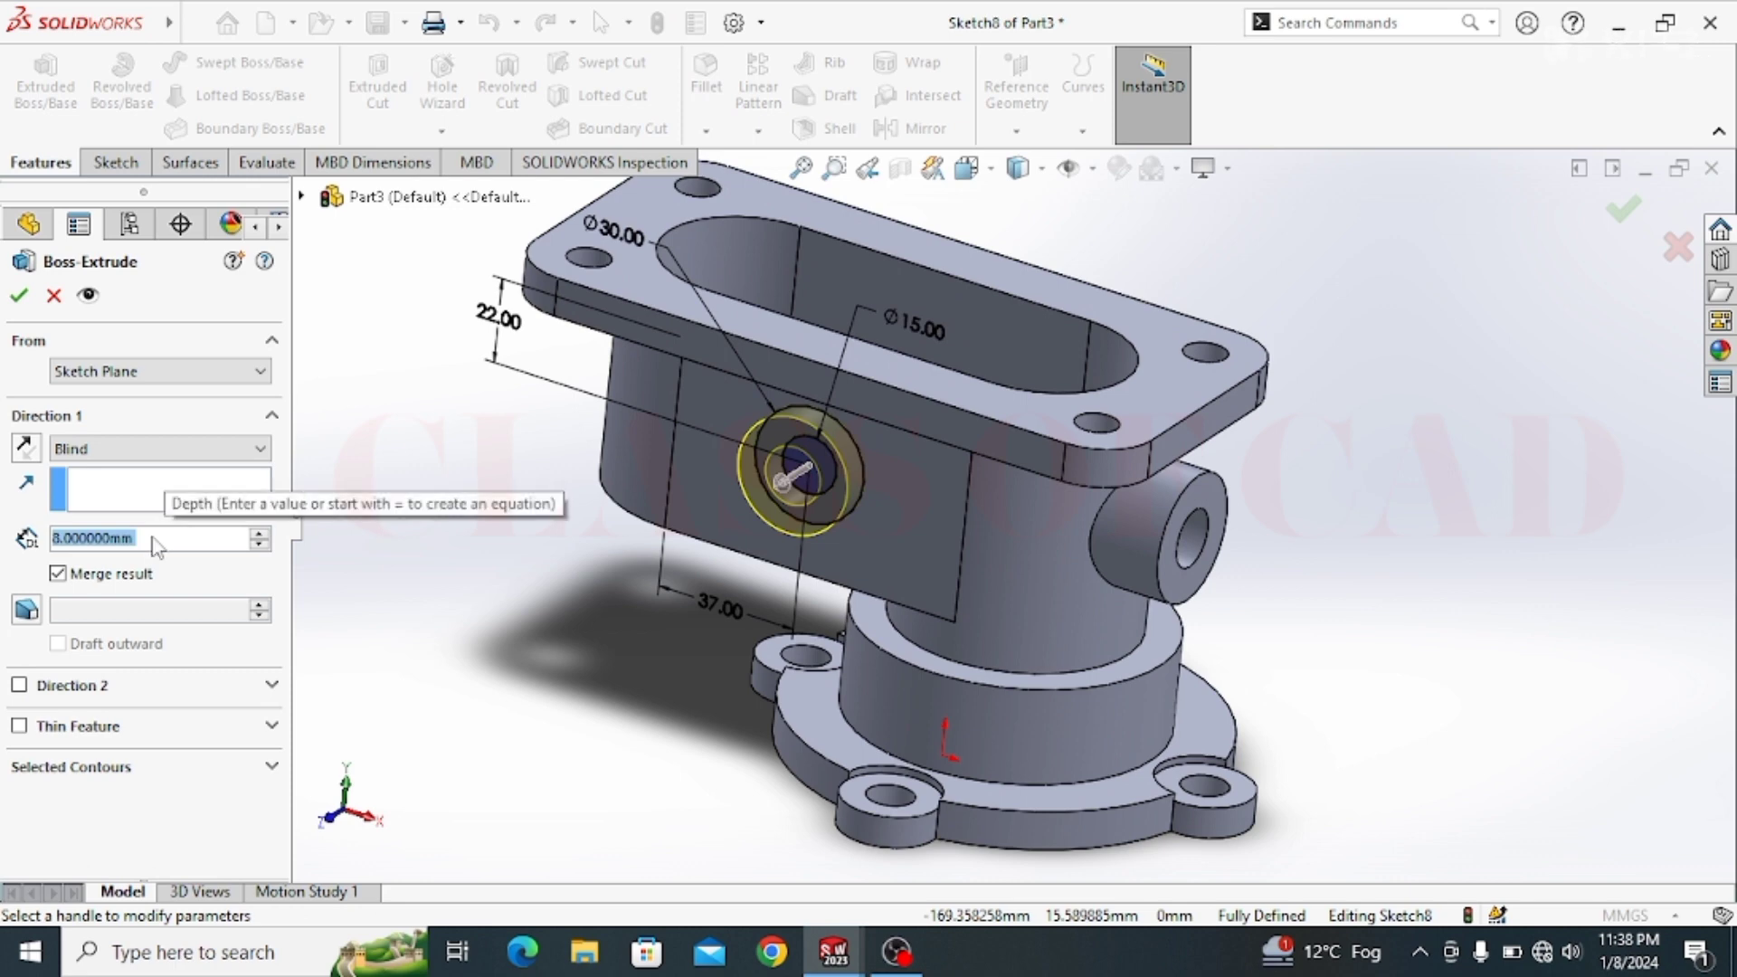
type("14")
key("Return")
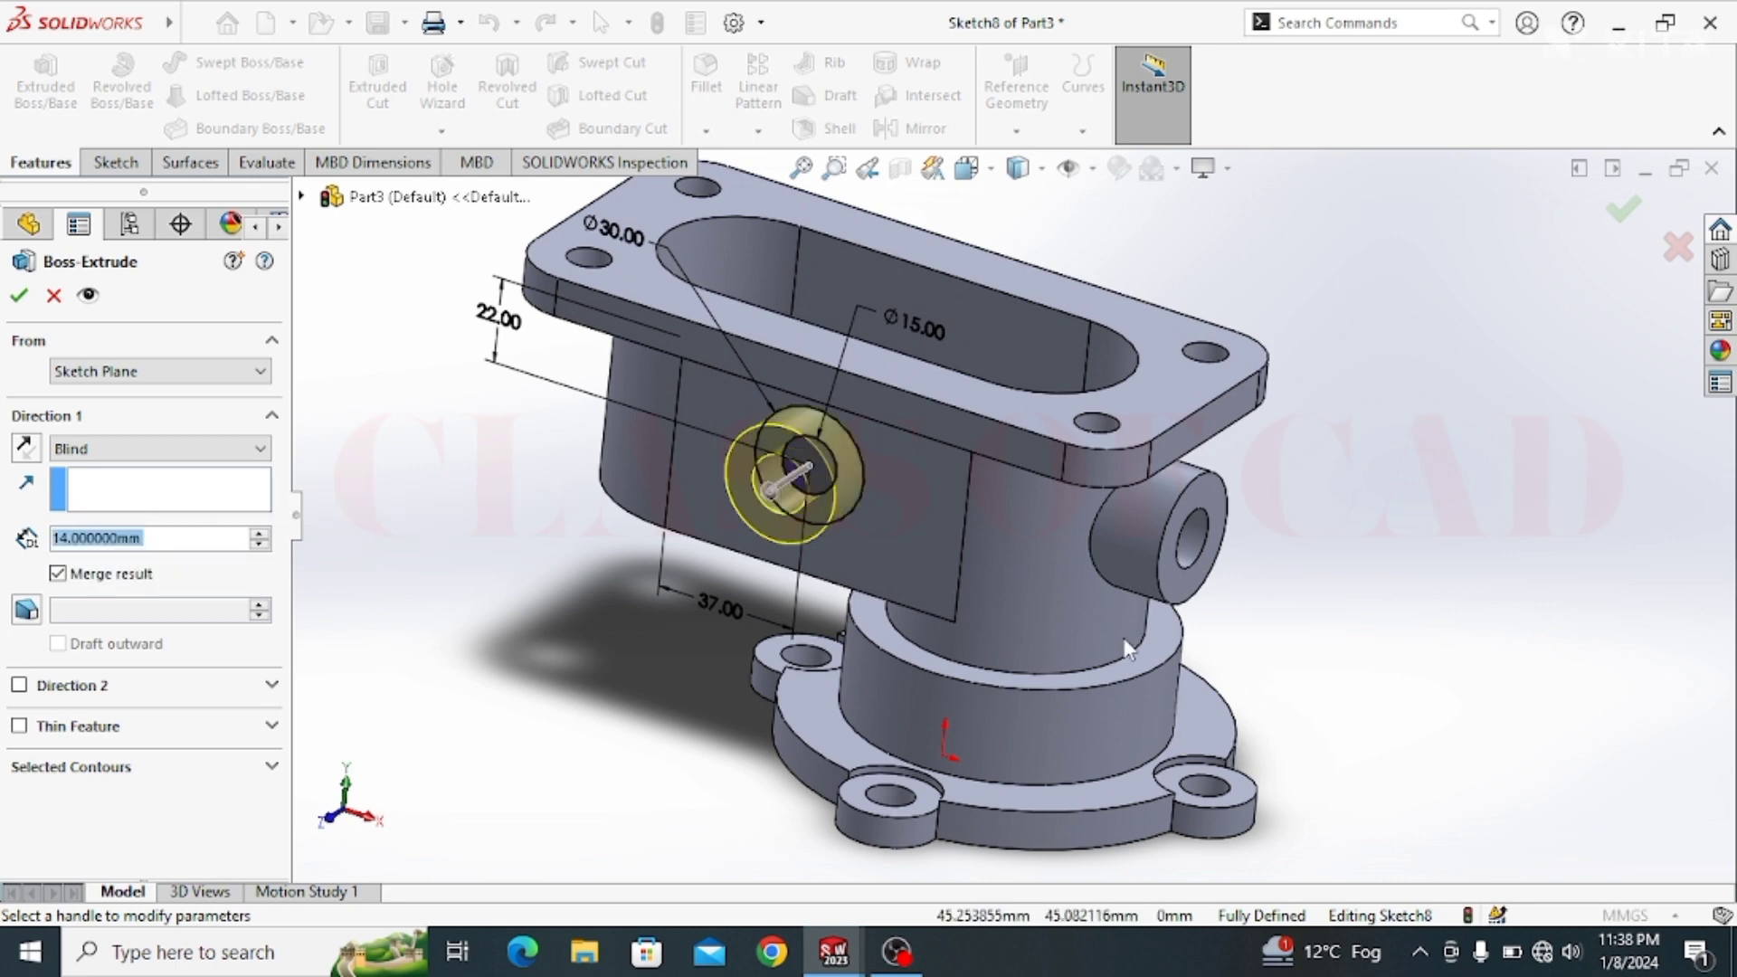
middle_click_drag(1127, 649, 1039, 654)
left_click(17, 296)
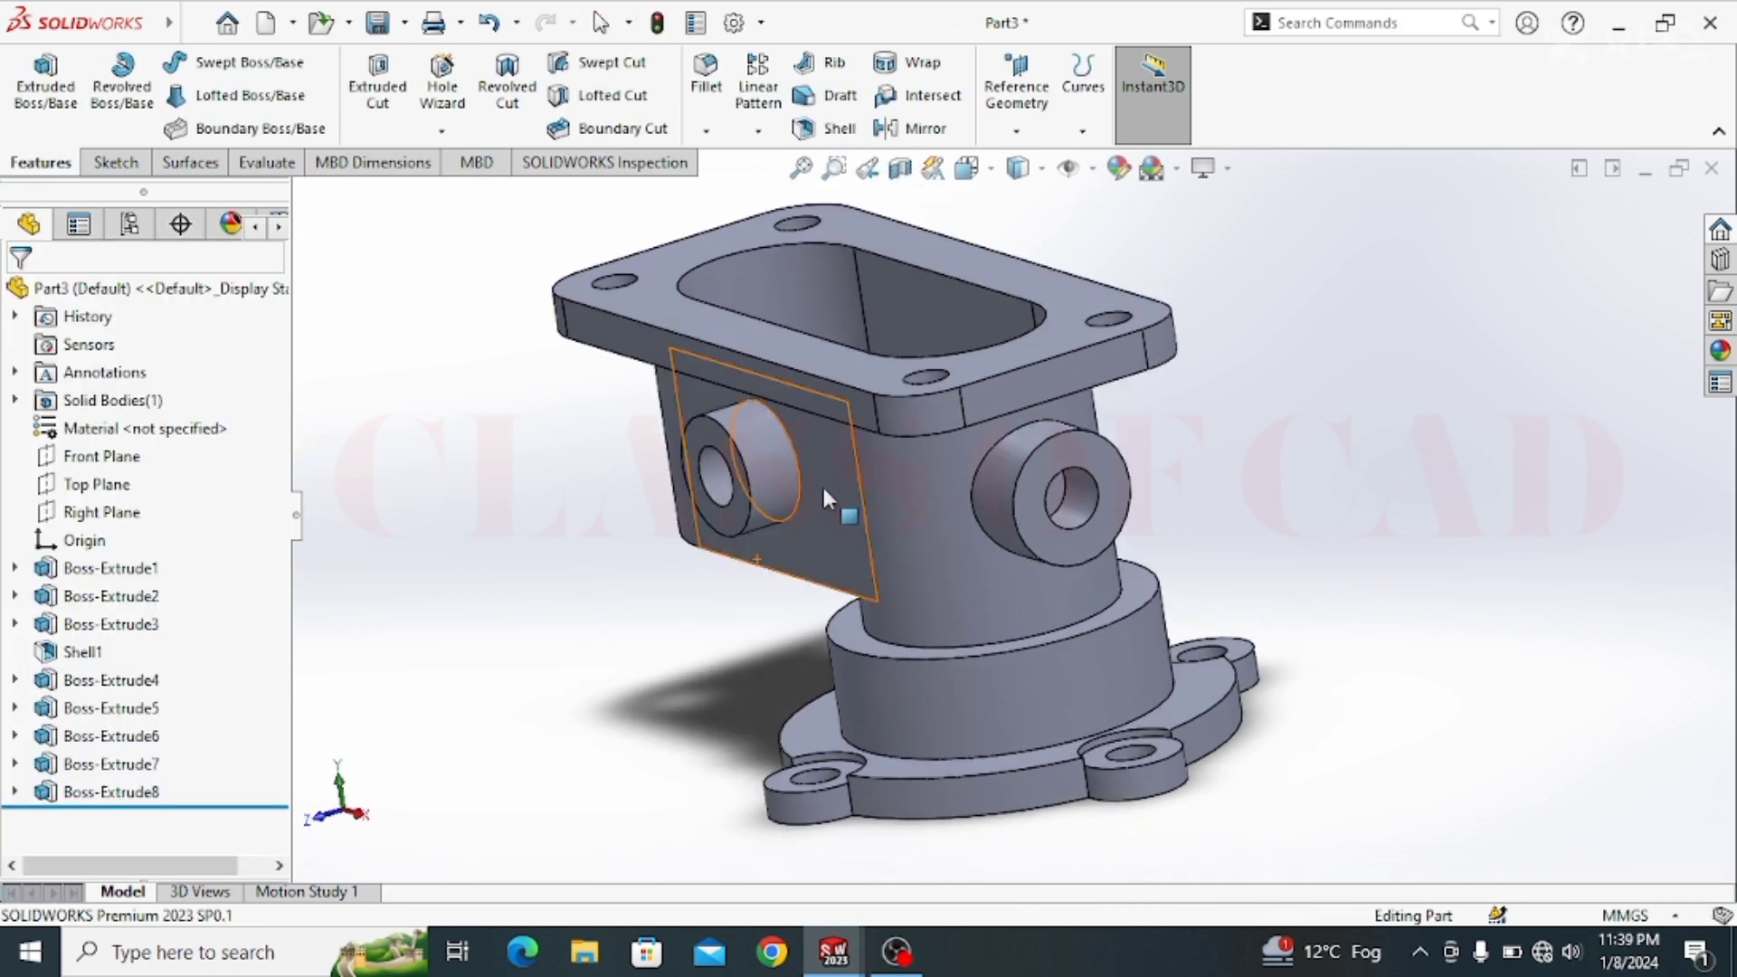
Step: Start a sketch on the new side boss's end face and draw a vertical centerline about 20 mm upward from its centre
scroll(736, 502, "down", 5)
left_click(745, 572)
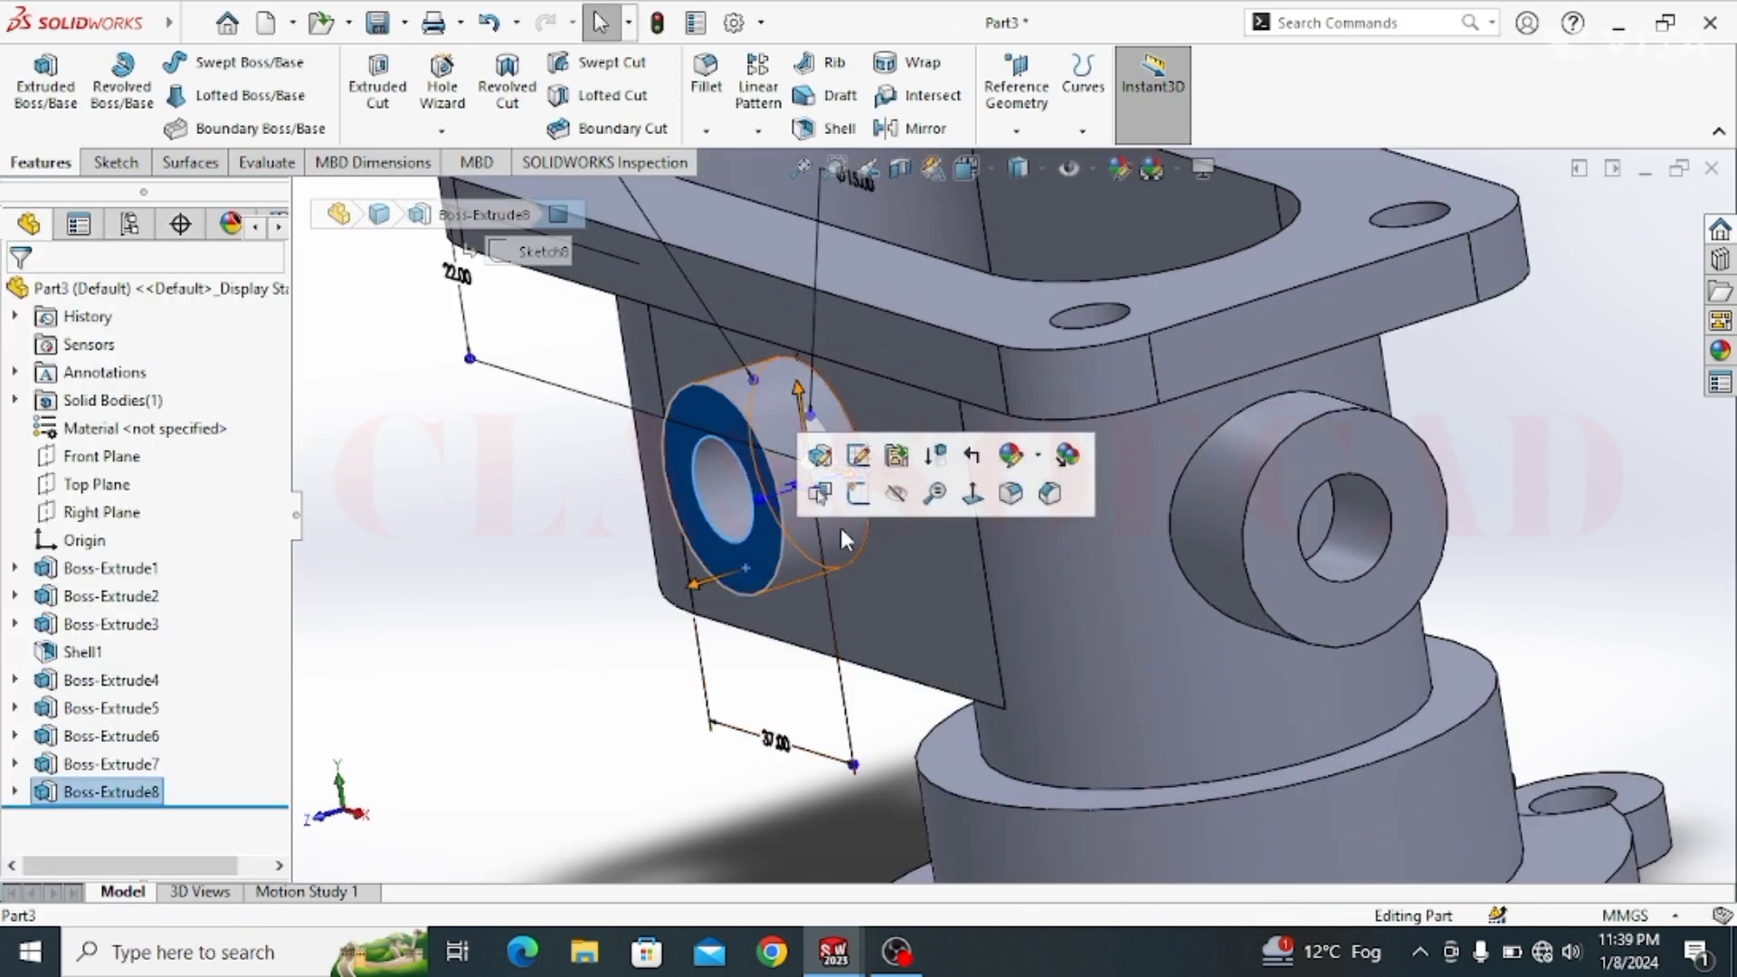
left_click(841, 496)
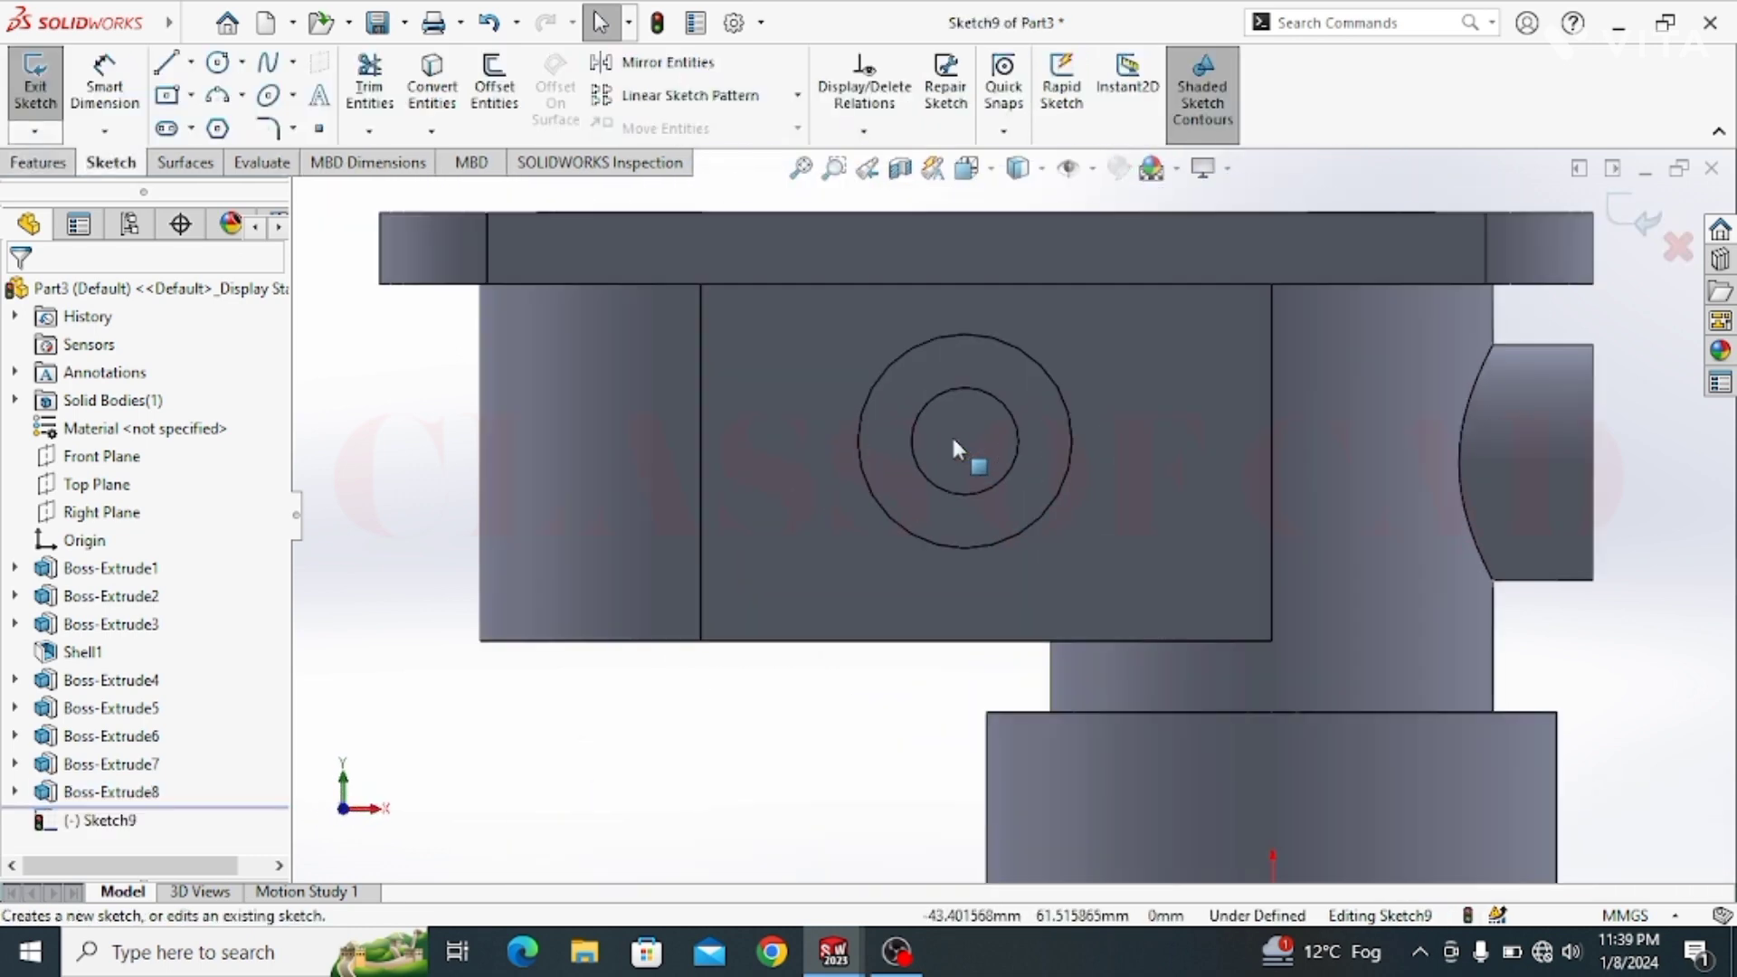
left_click(191, 61)
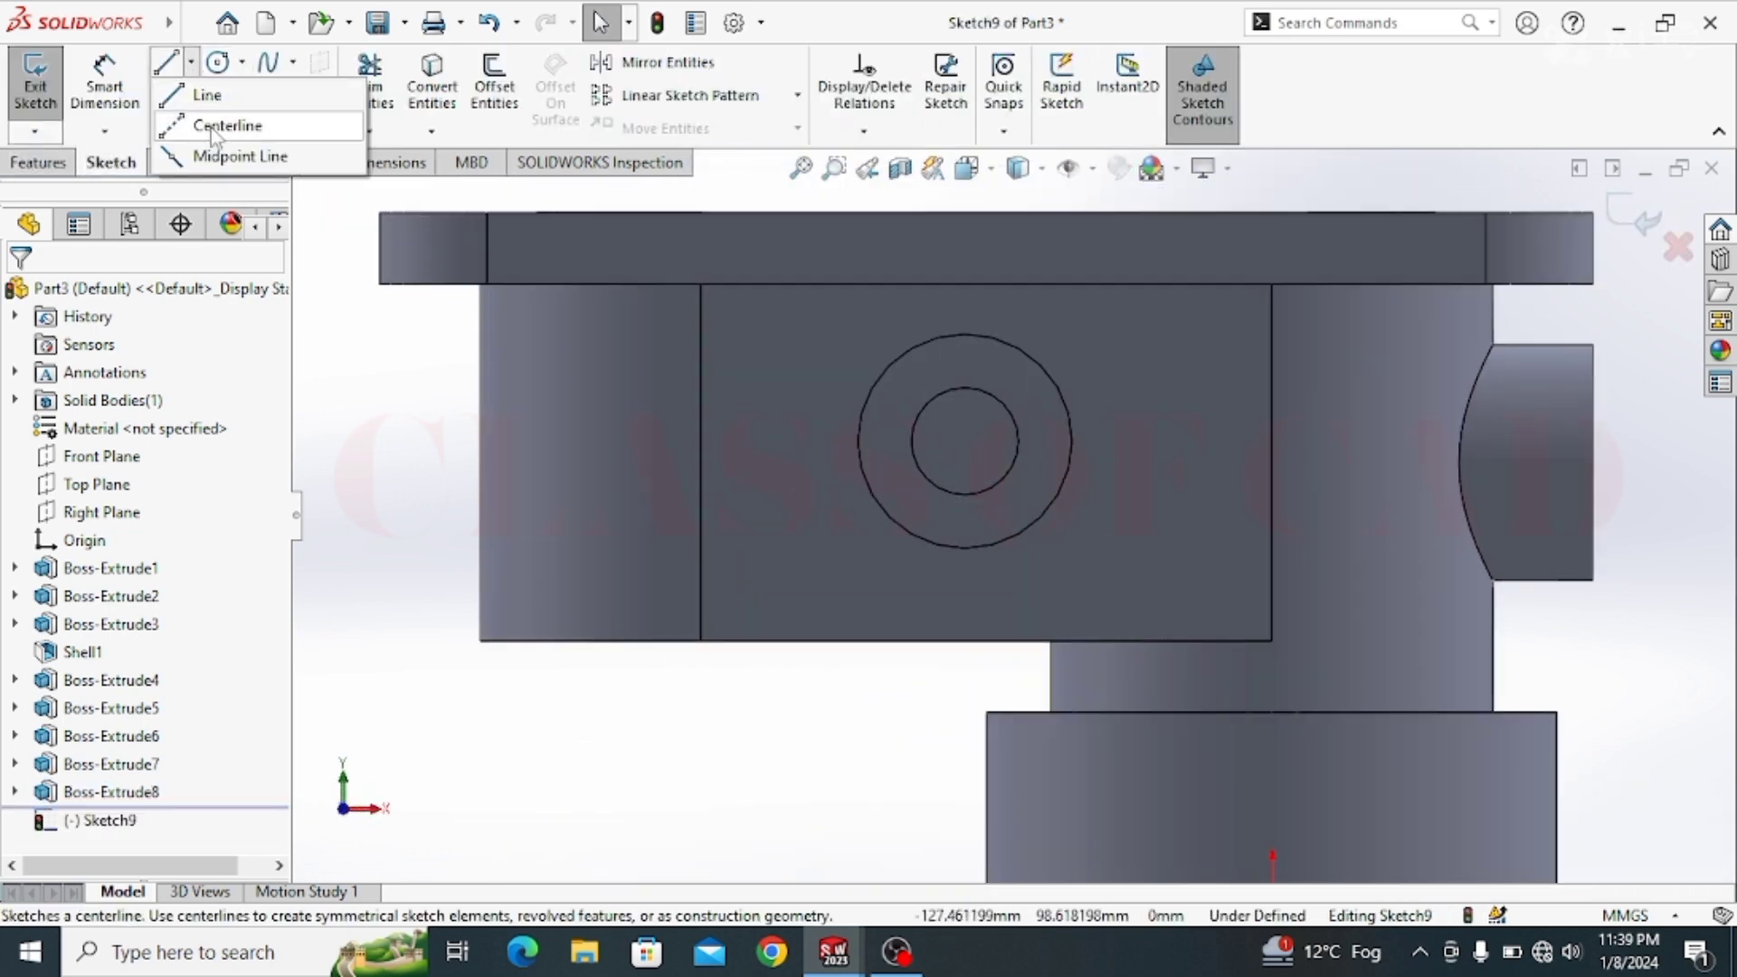
left_click(221, 124)
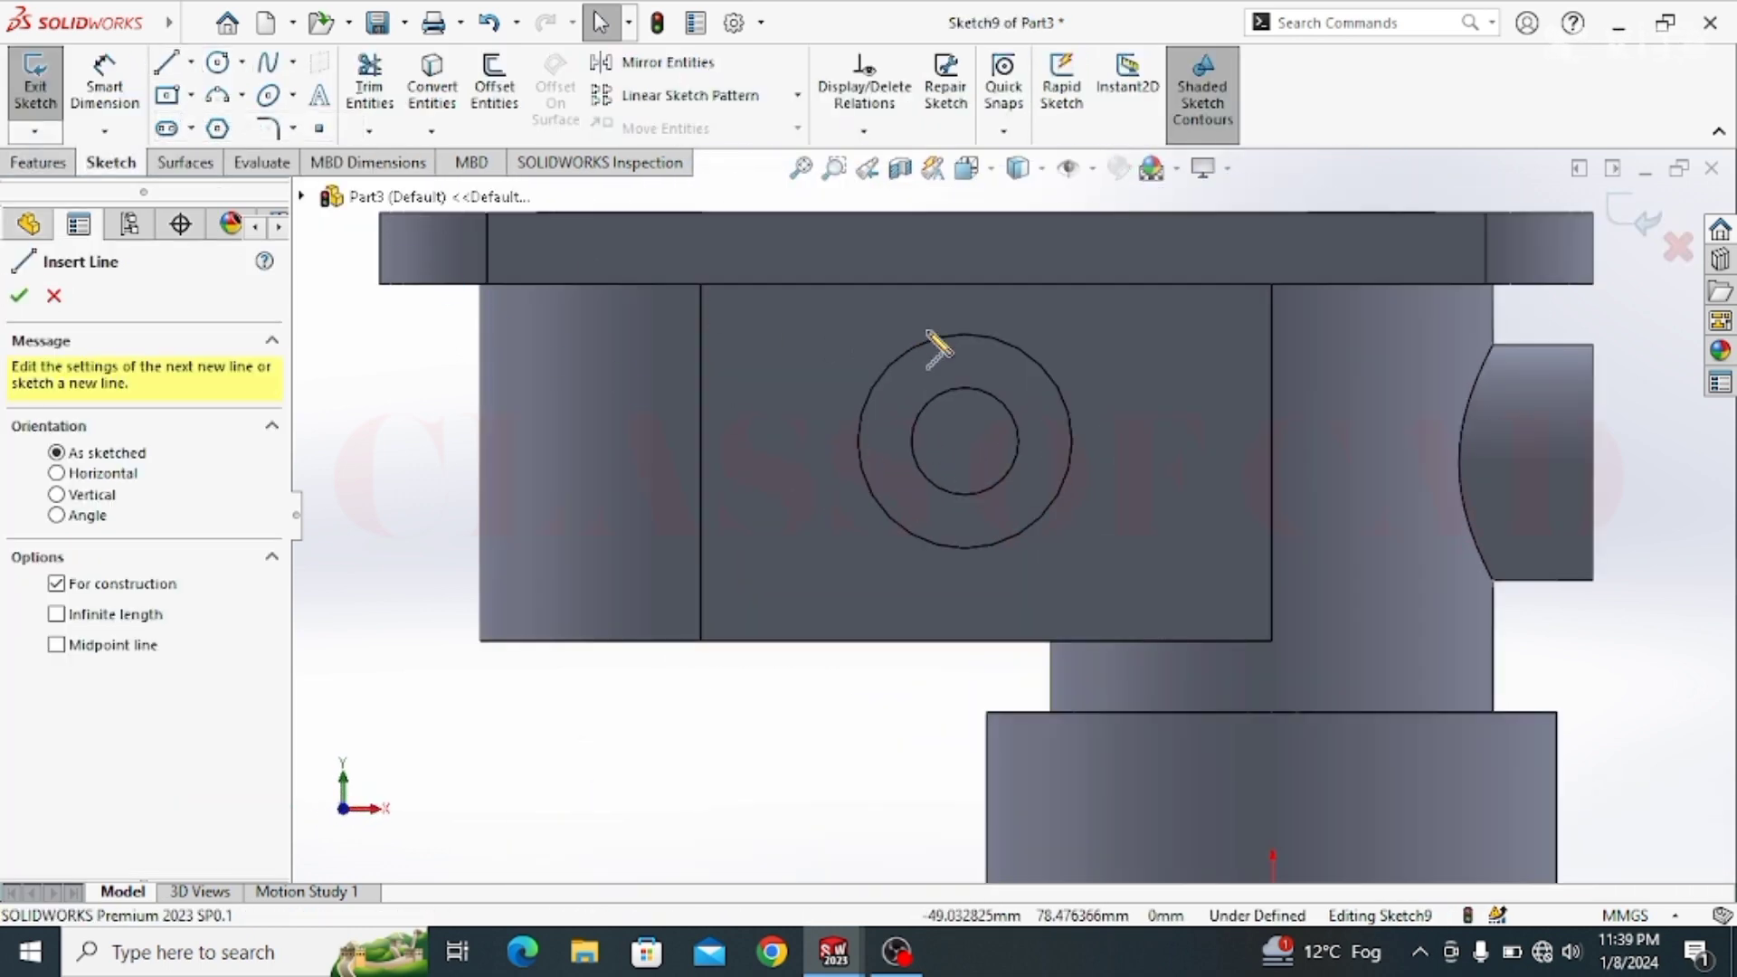
left_click(965, 441)
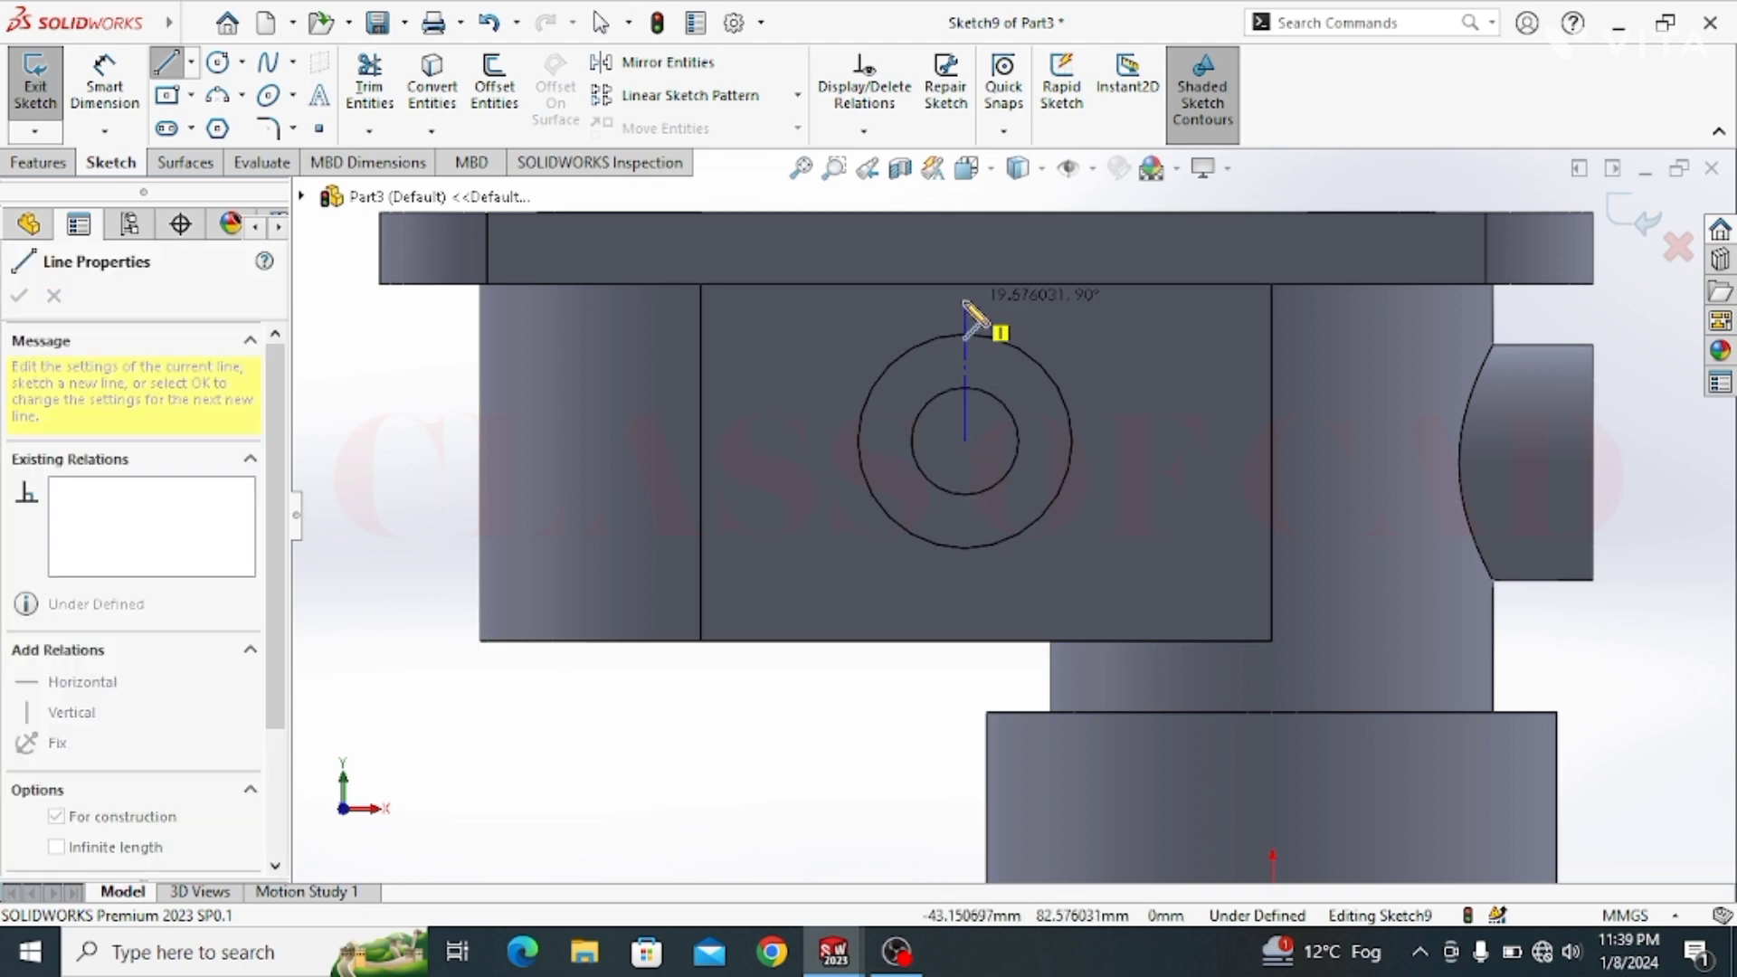
left_click(966, 303)
key("Escape")
Step: Draw a horizontal centerline about 28 mm long from the boss's centre toward the cylindrical body
left_click(191, 62)
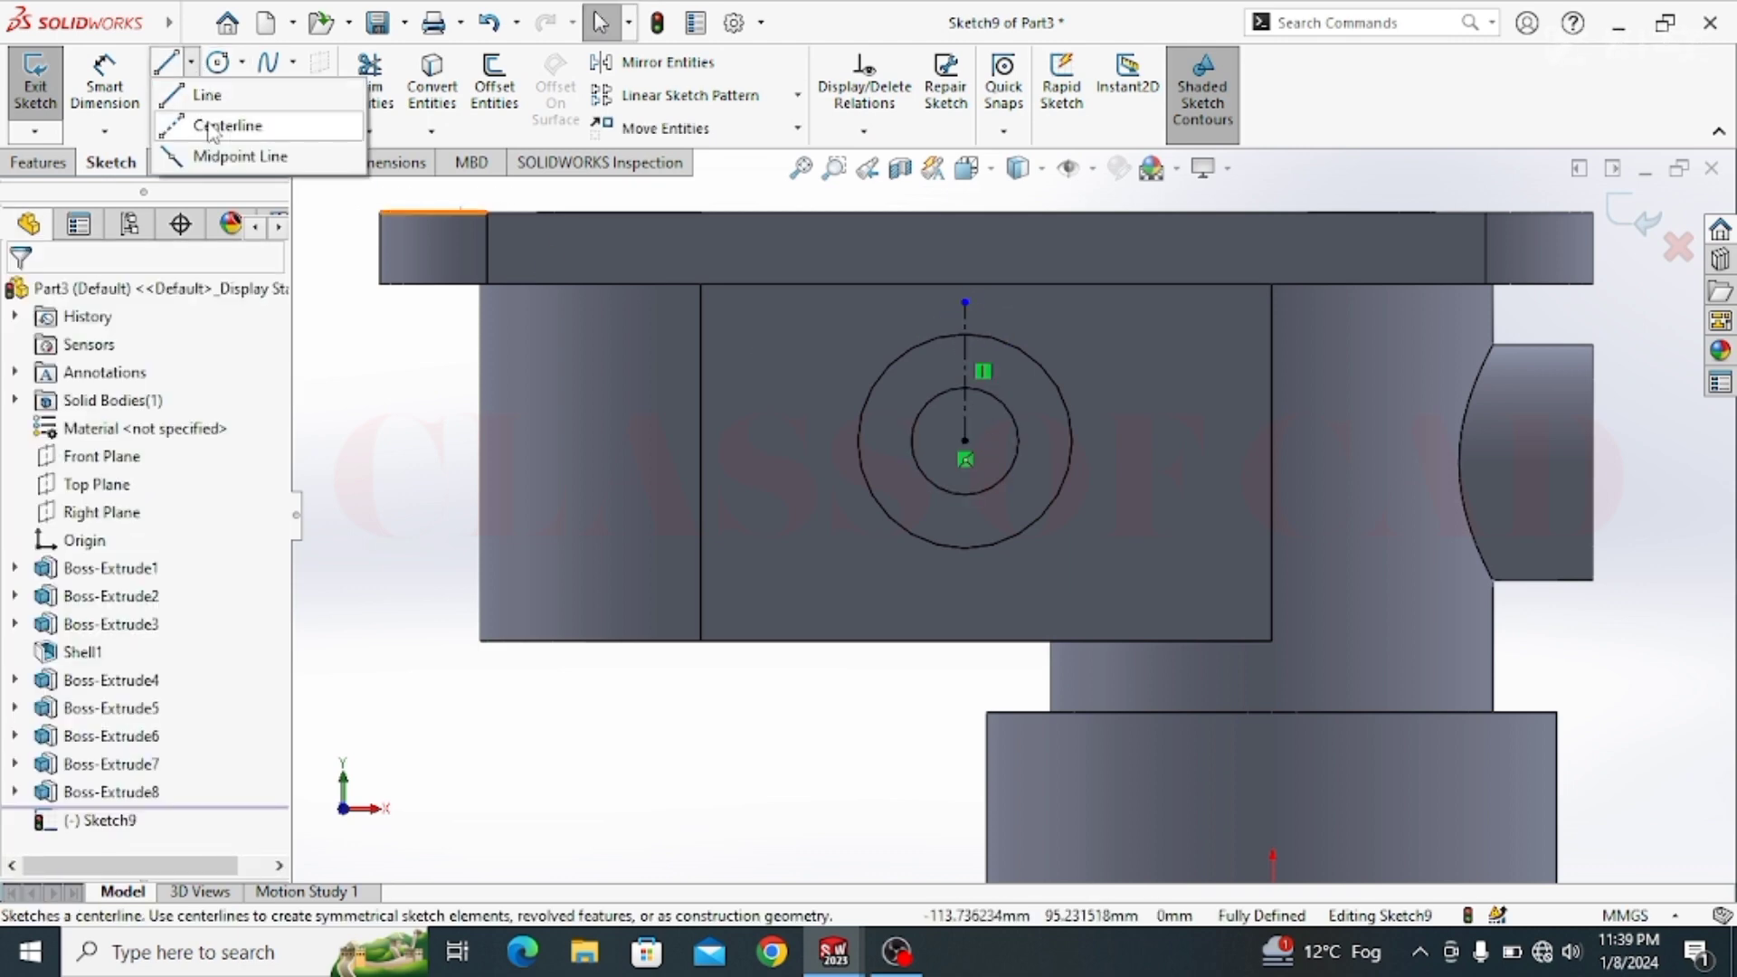
left_click(237, 124)
left_click(966, 441)
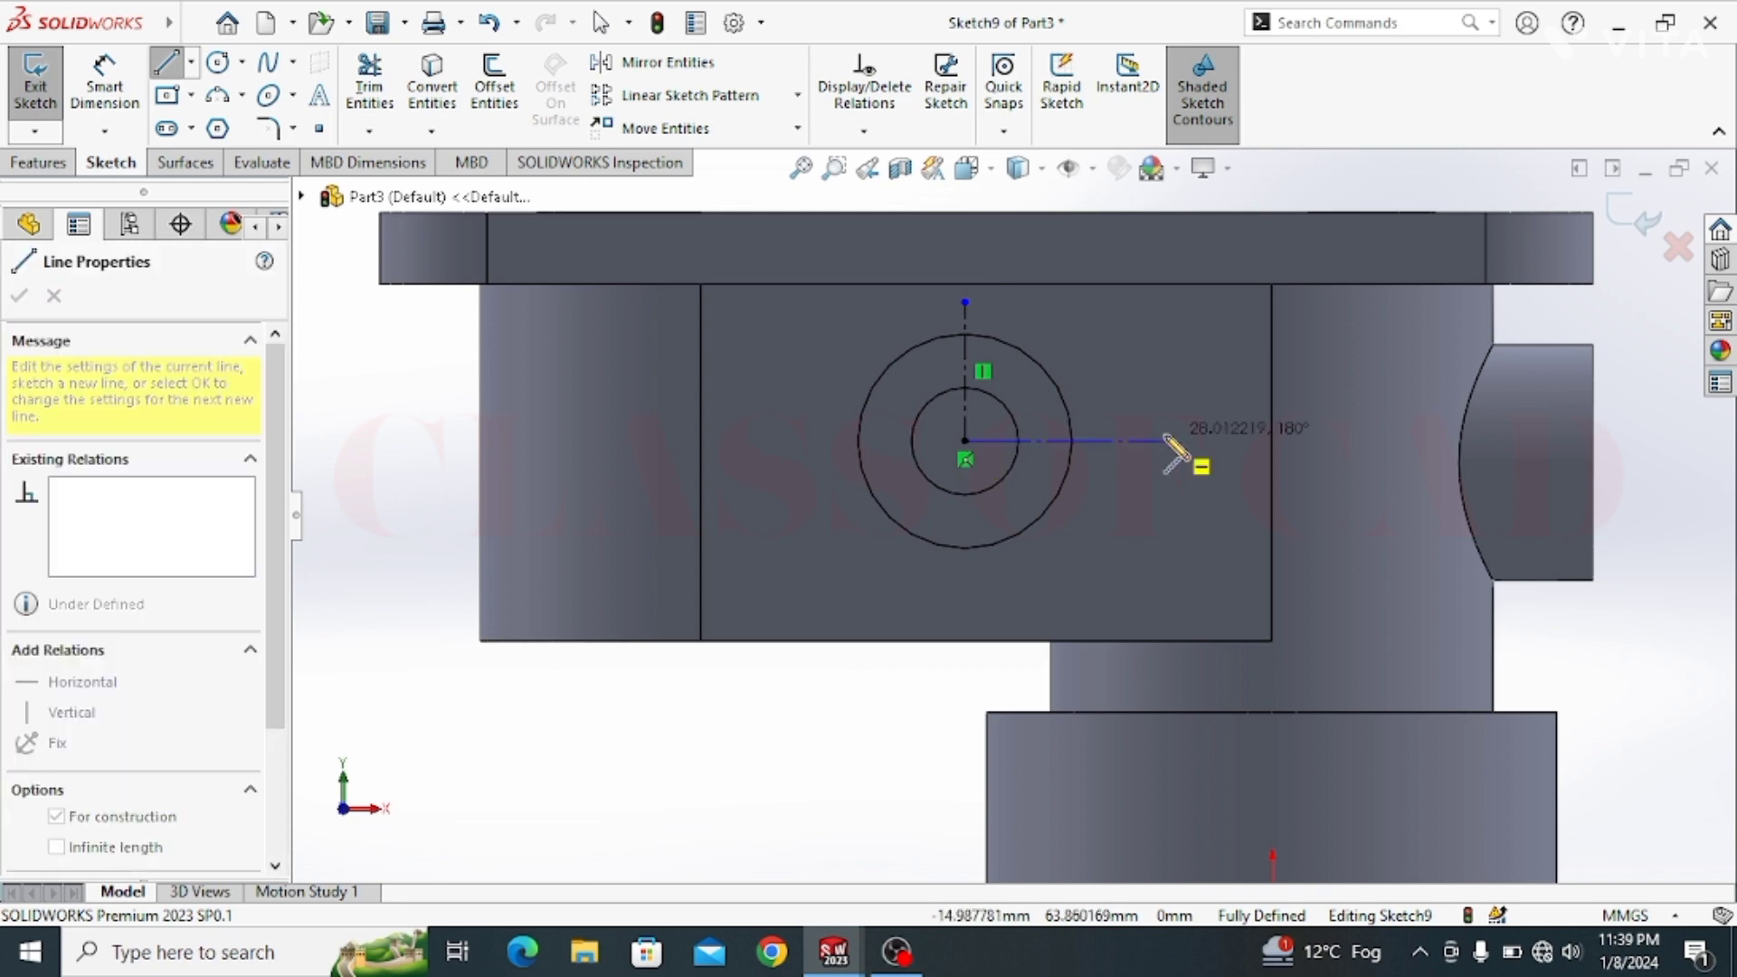
left_click(1166, 441)
key("Escape")
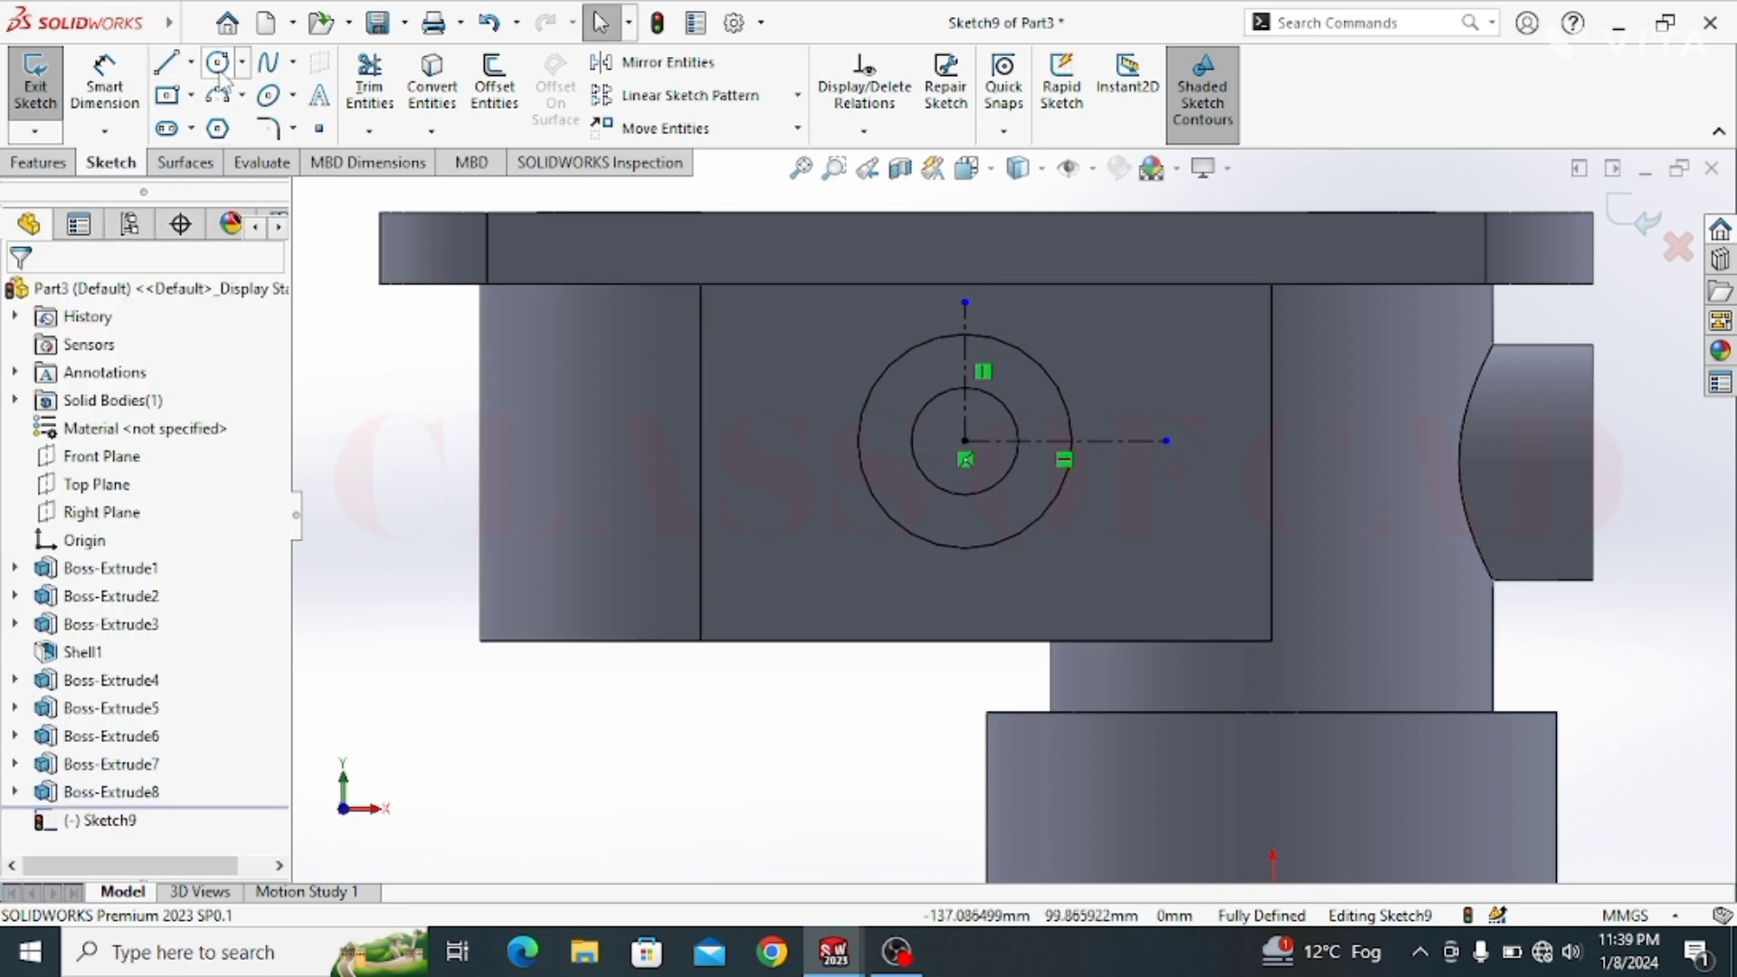
Step: Sketch two small concentric circles level with the boss's centre, near the flat face's vertical edge by the slot body's rounded end
left_click(219, 70)
left_click(734, 442)
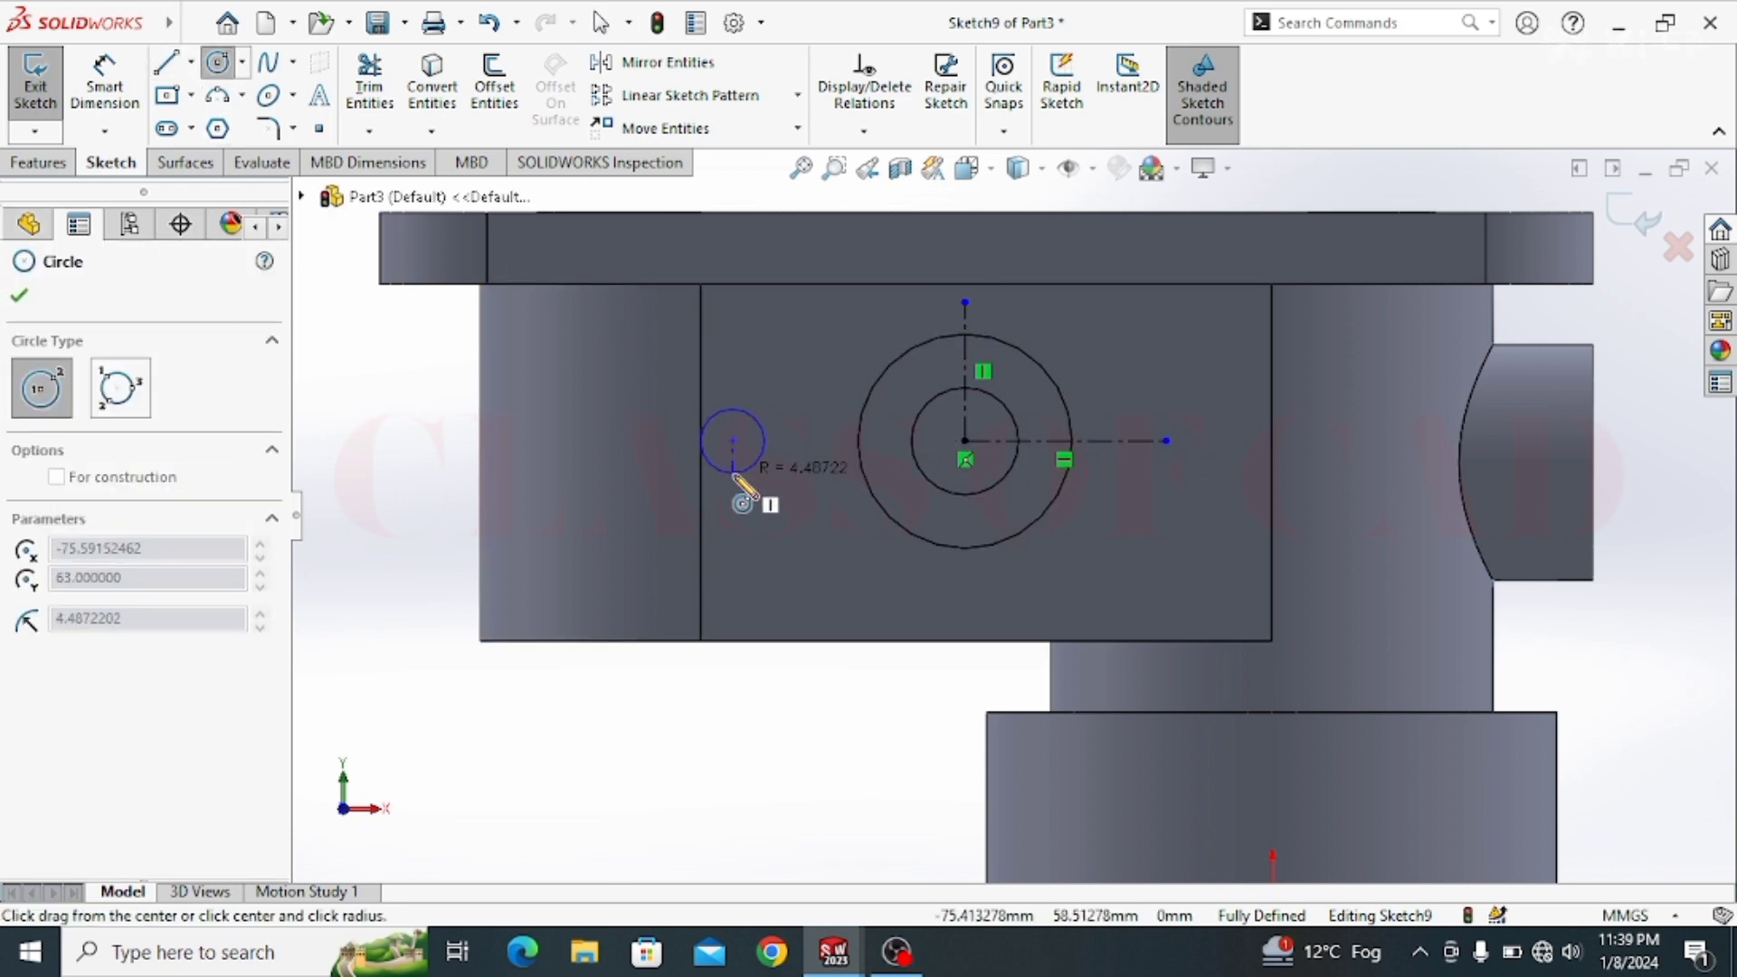
left_click(737, 484)
left_click(734, 442)
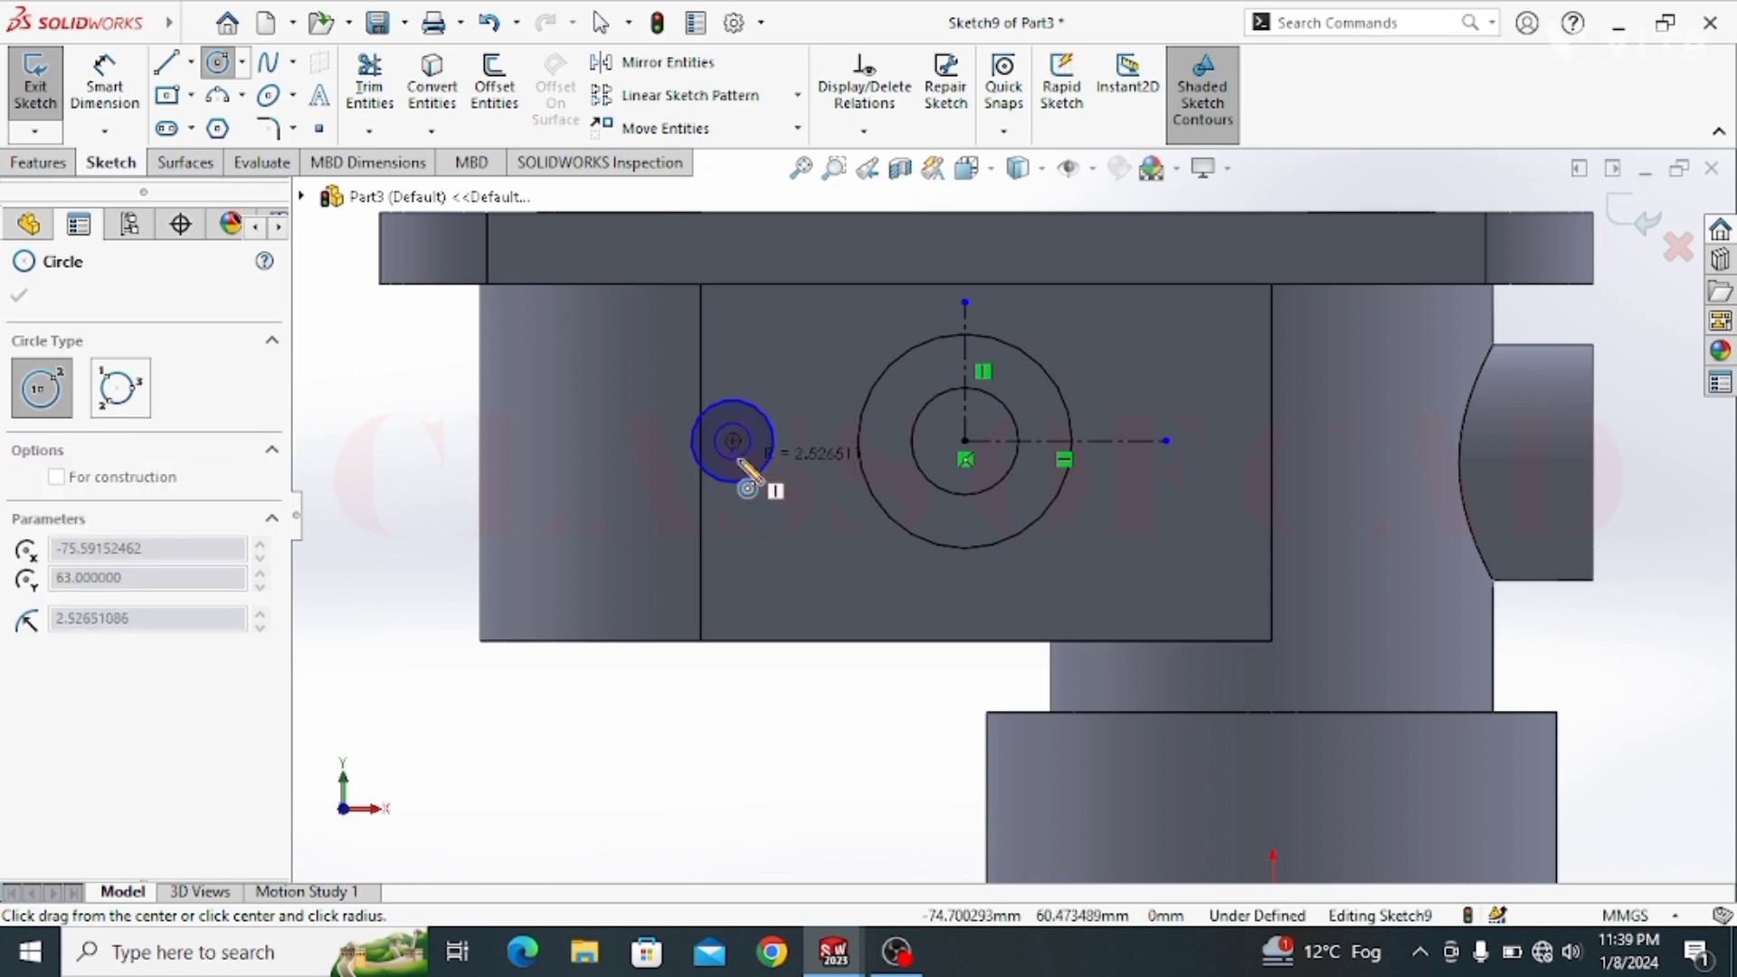
left_click(760, 472)
key("Escape")
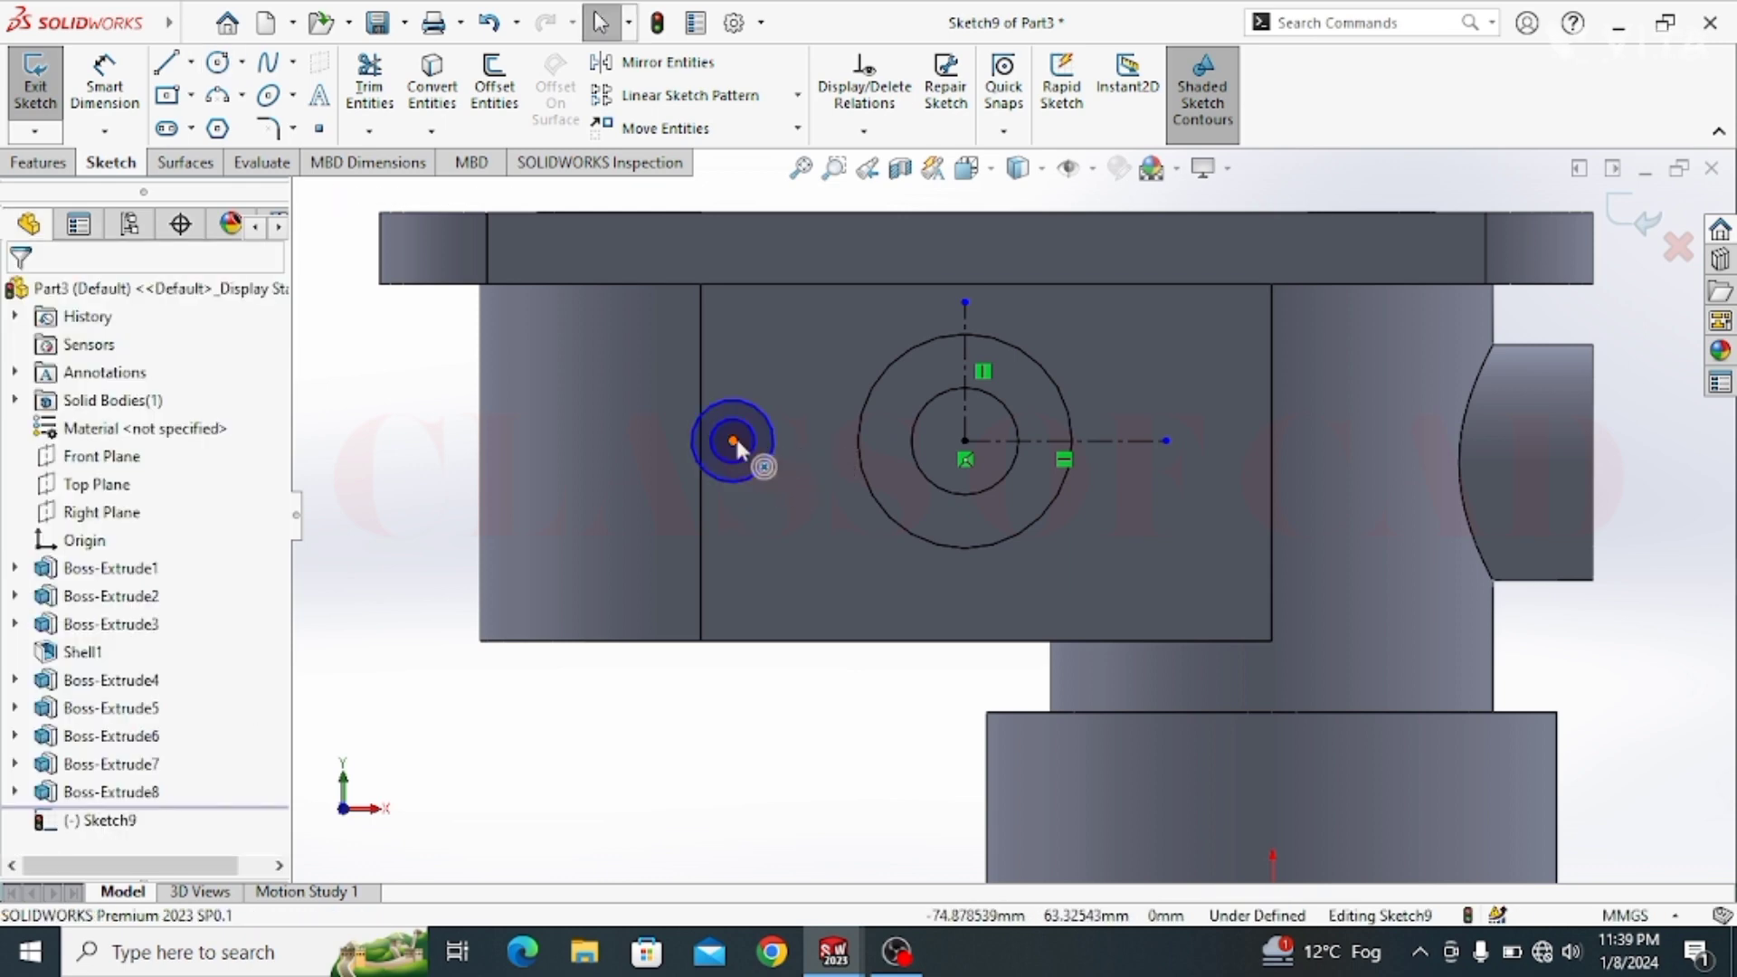
left_click(762, 443)
left_click(749, 445, "ctrl")
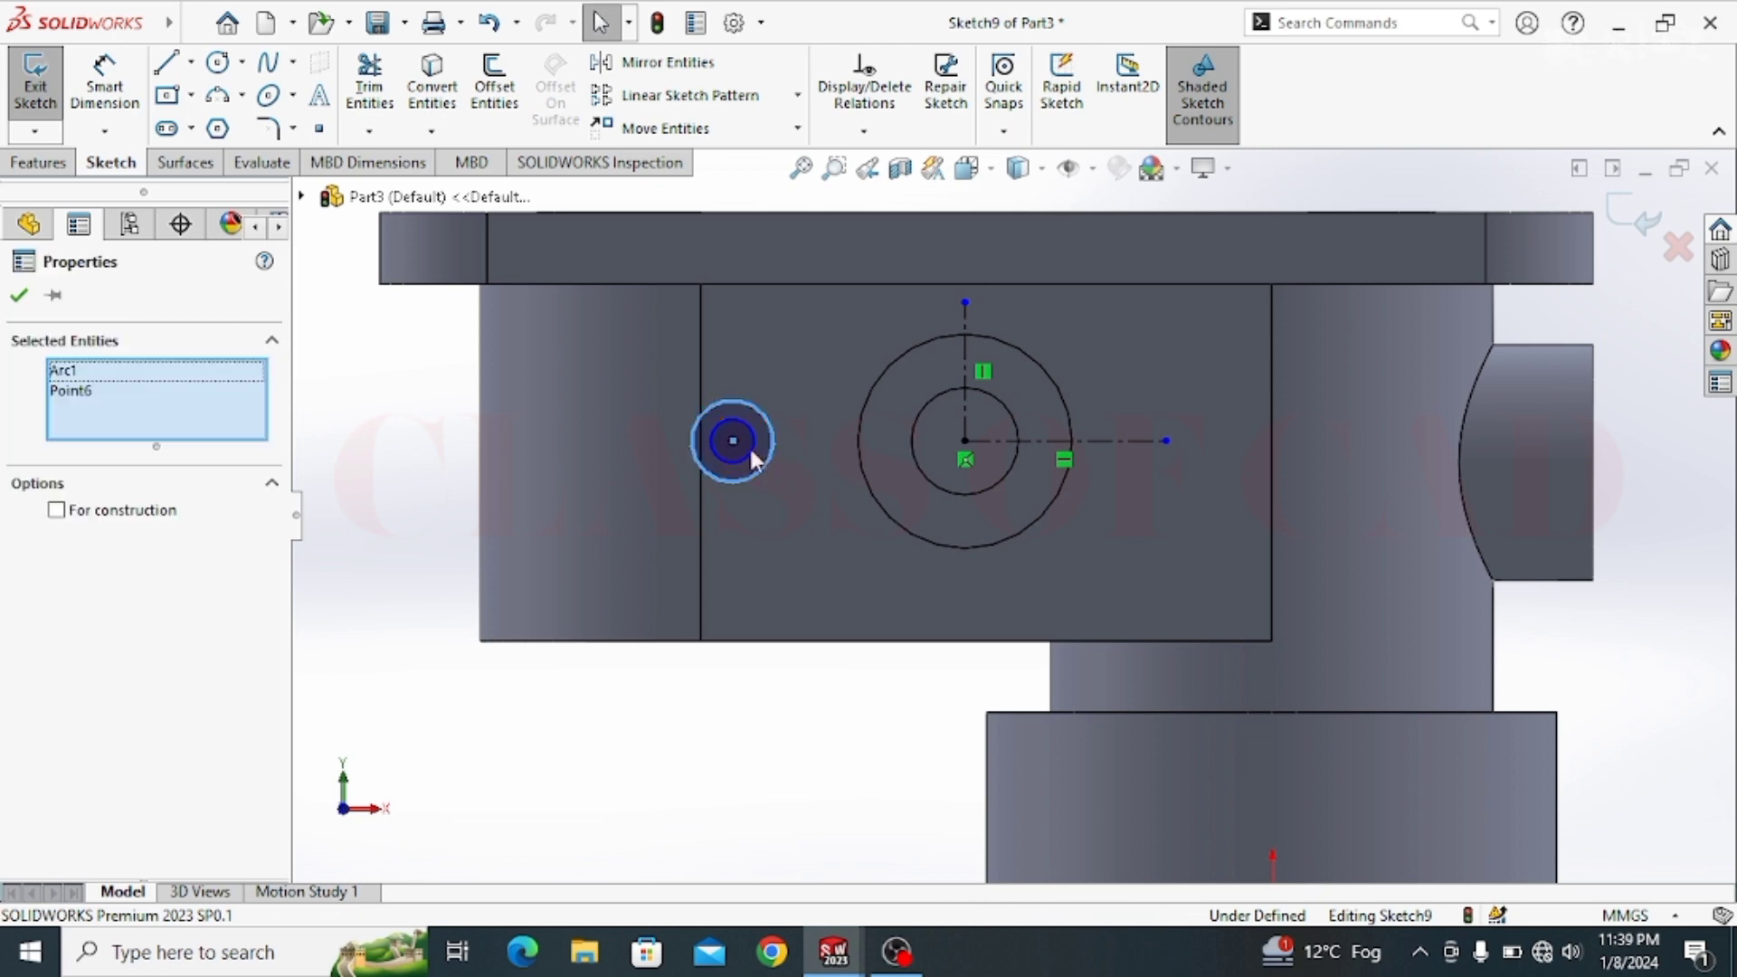
left_click(752, 453, "ctrl")
key("Escape")
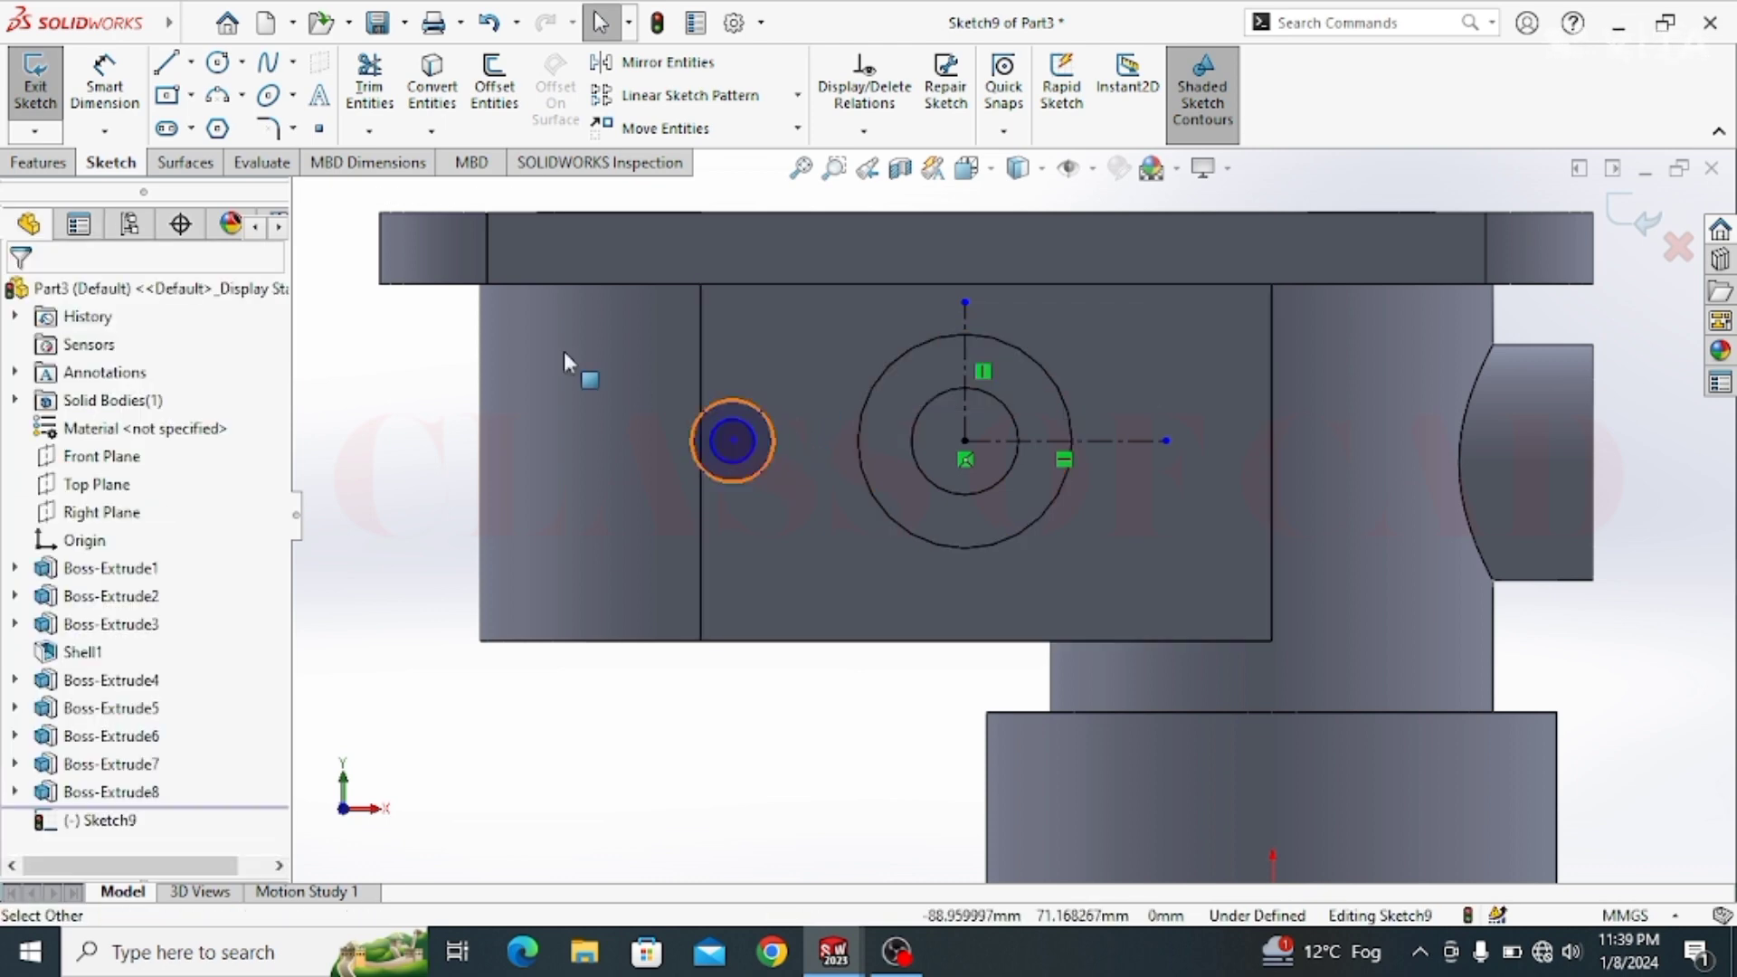
Step: Draw a slanted line about 31 mm long from the top of the larger small circle to the upper side of the boss's outer edge
key("l")
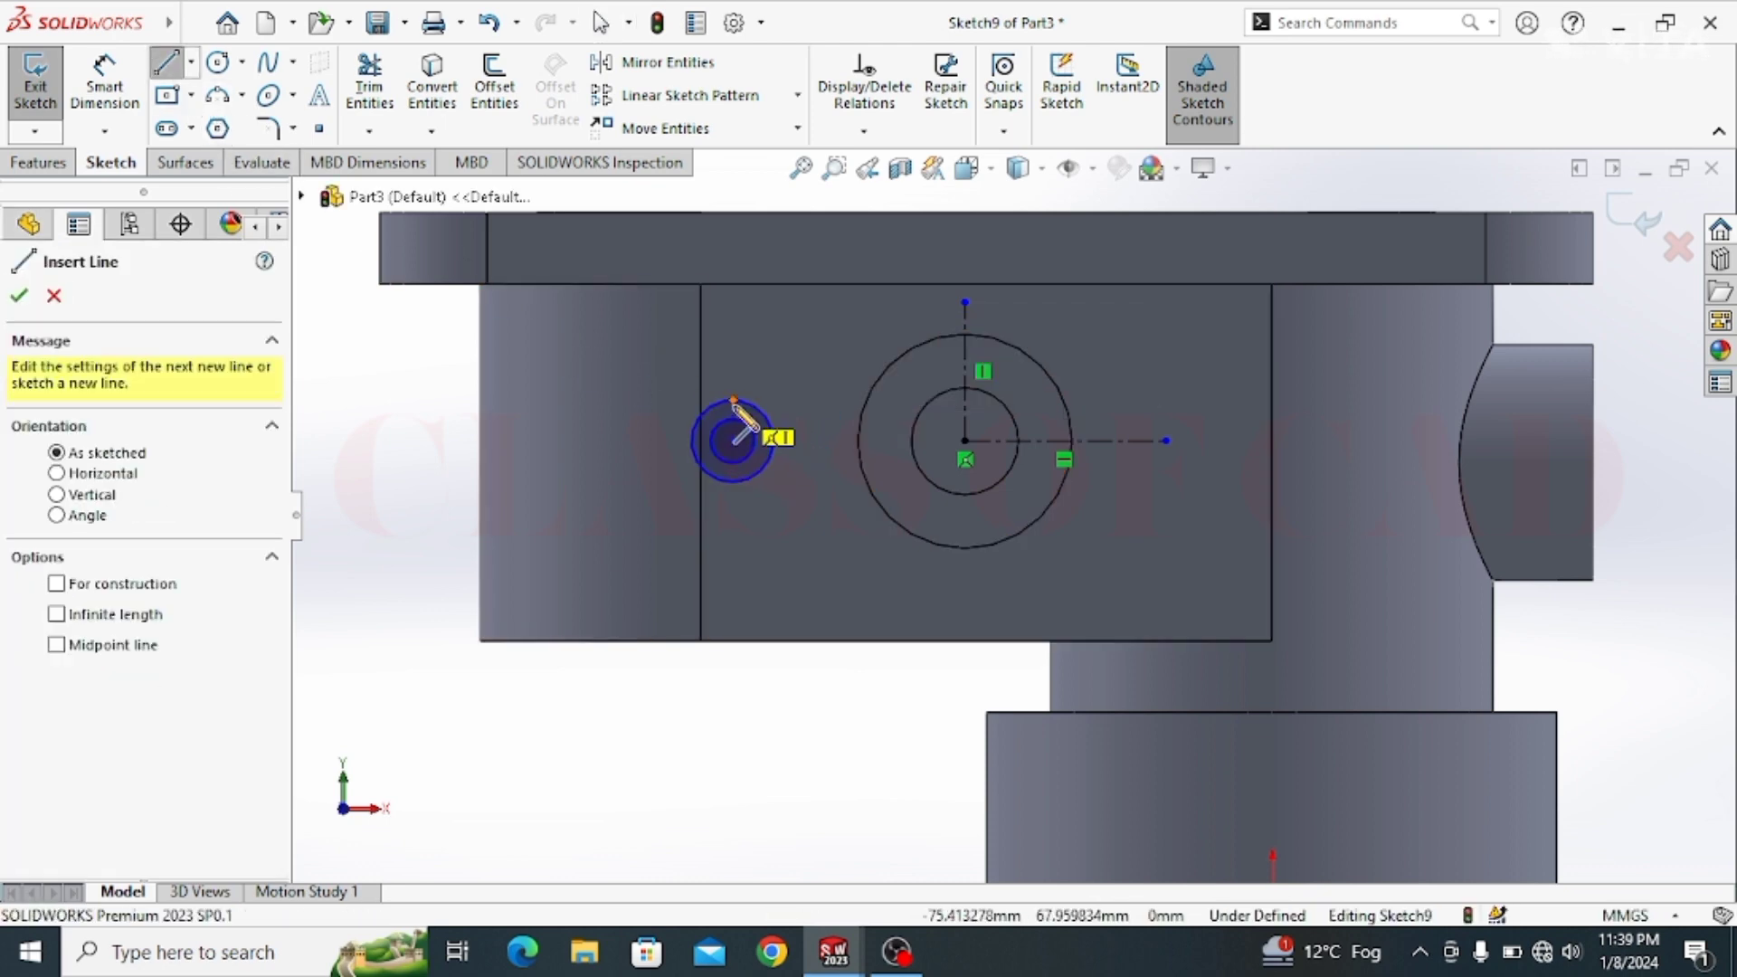
left_click(732, 437)
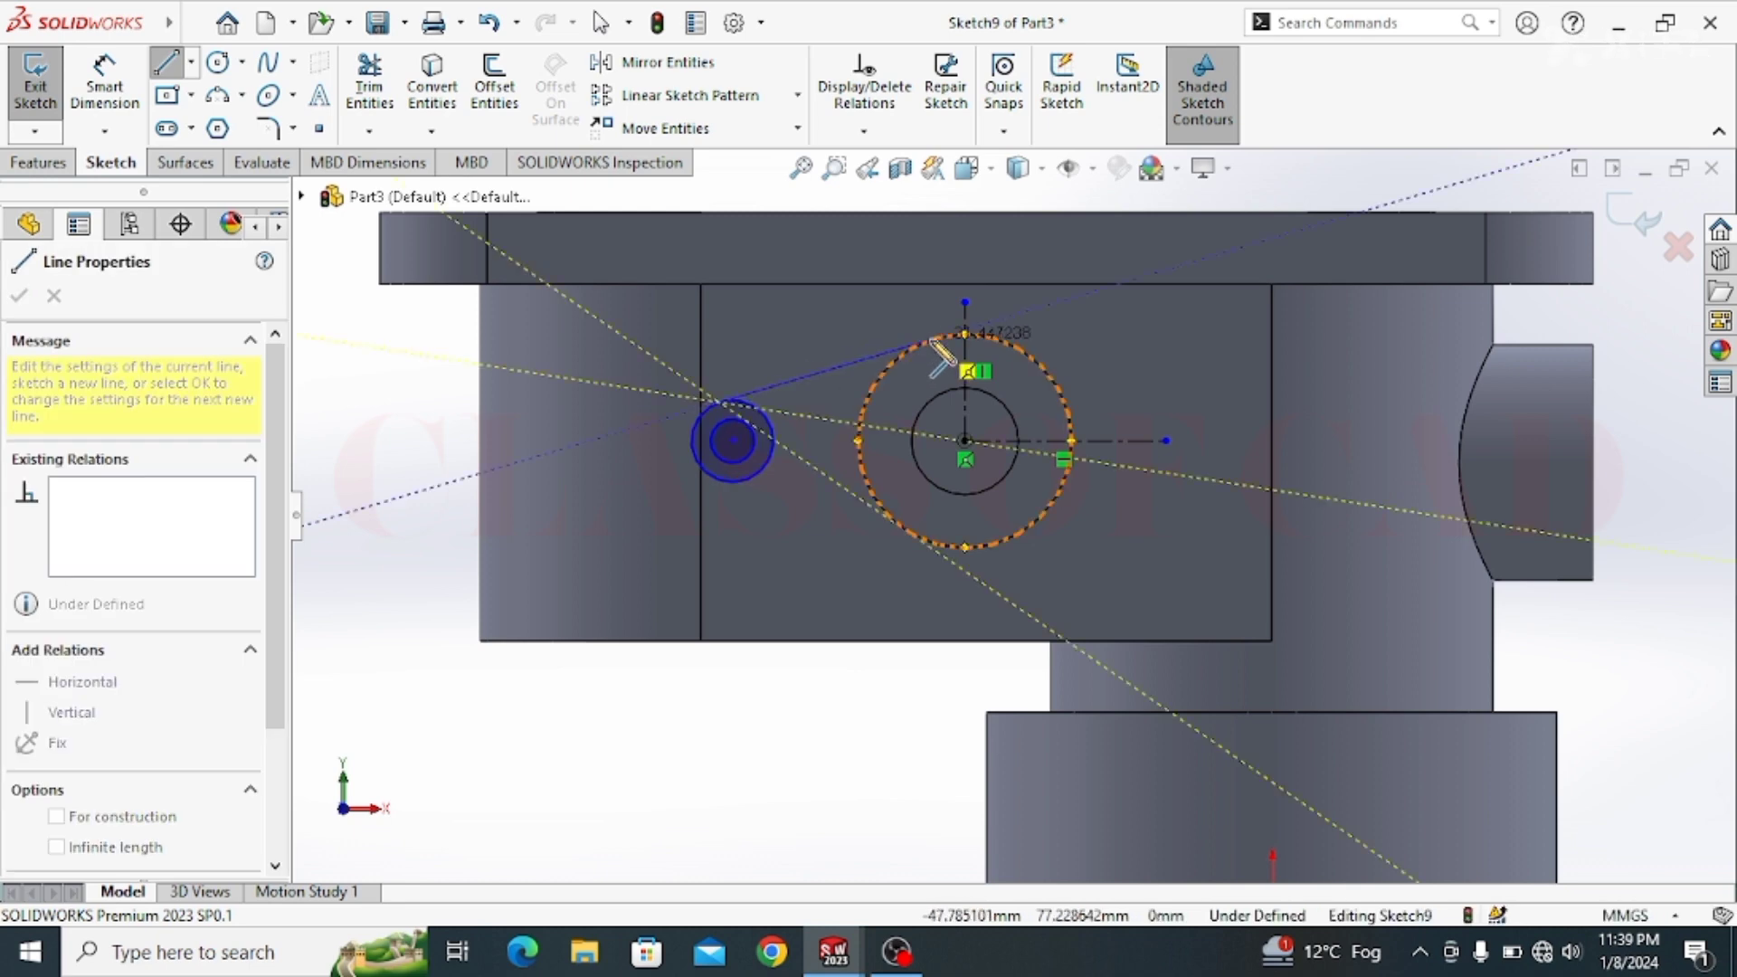
left_click(935, 342)
key("Escape")
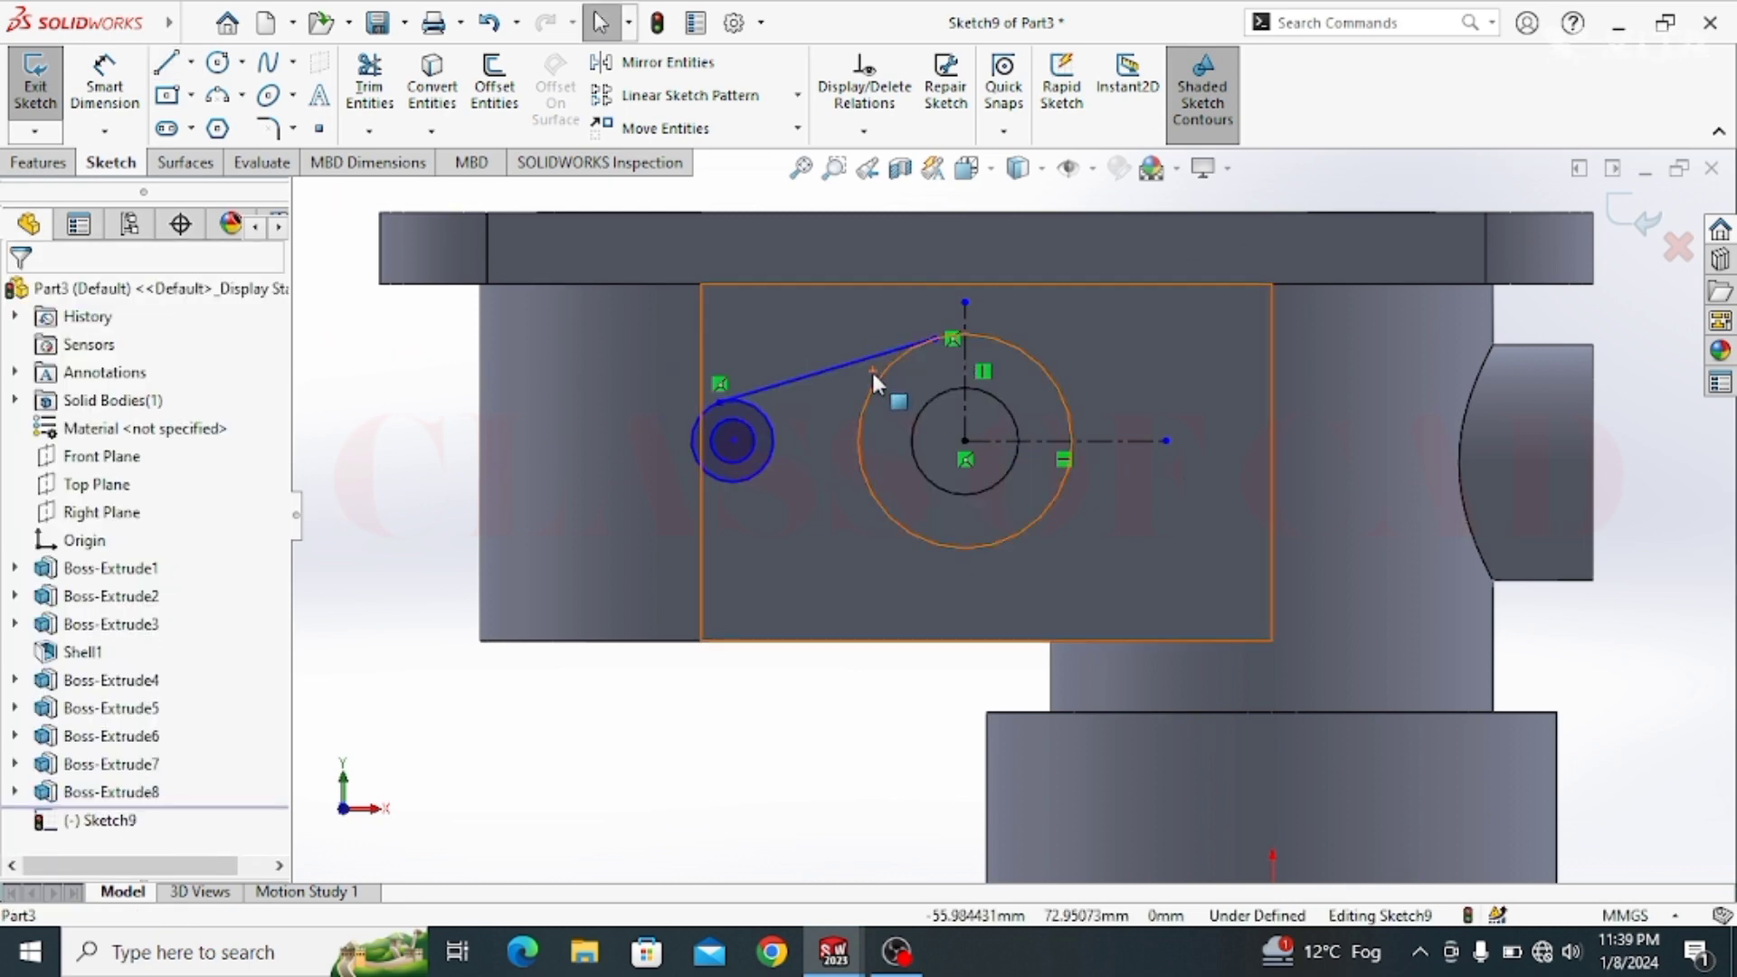
Step: Convert the boss's outer circular edge into the sketch and make the slanted line tangent to it
left_click(873, 378)
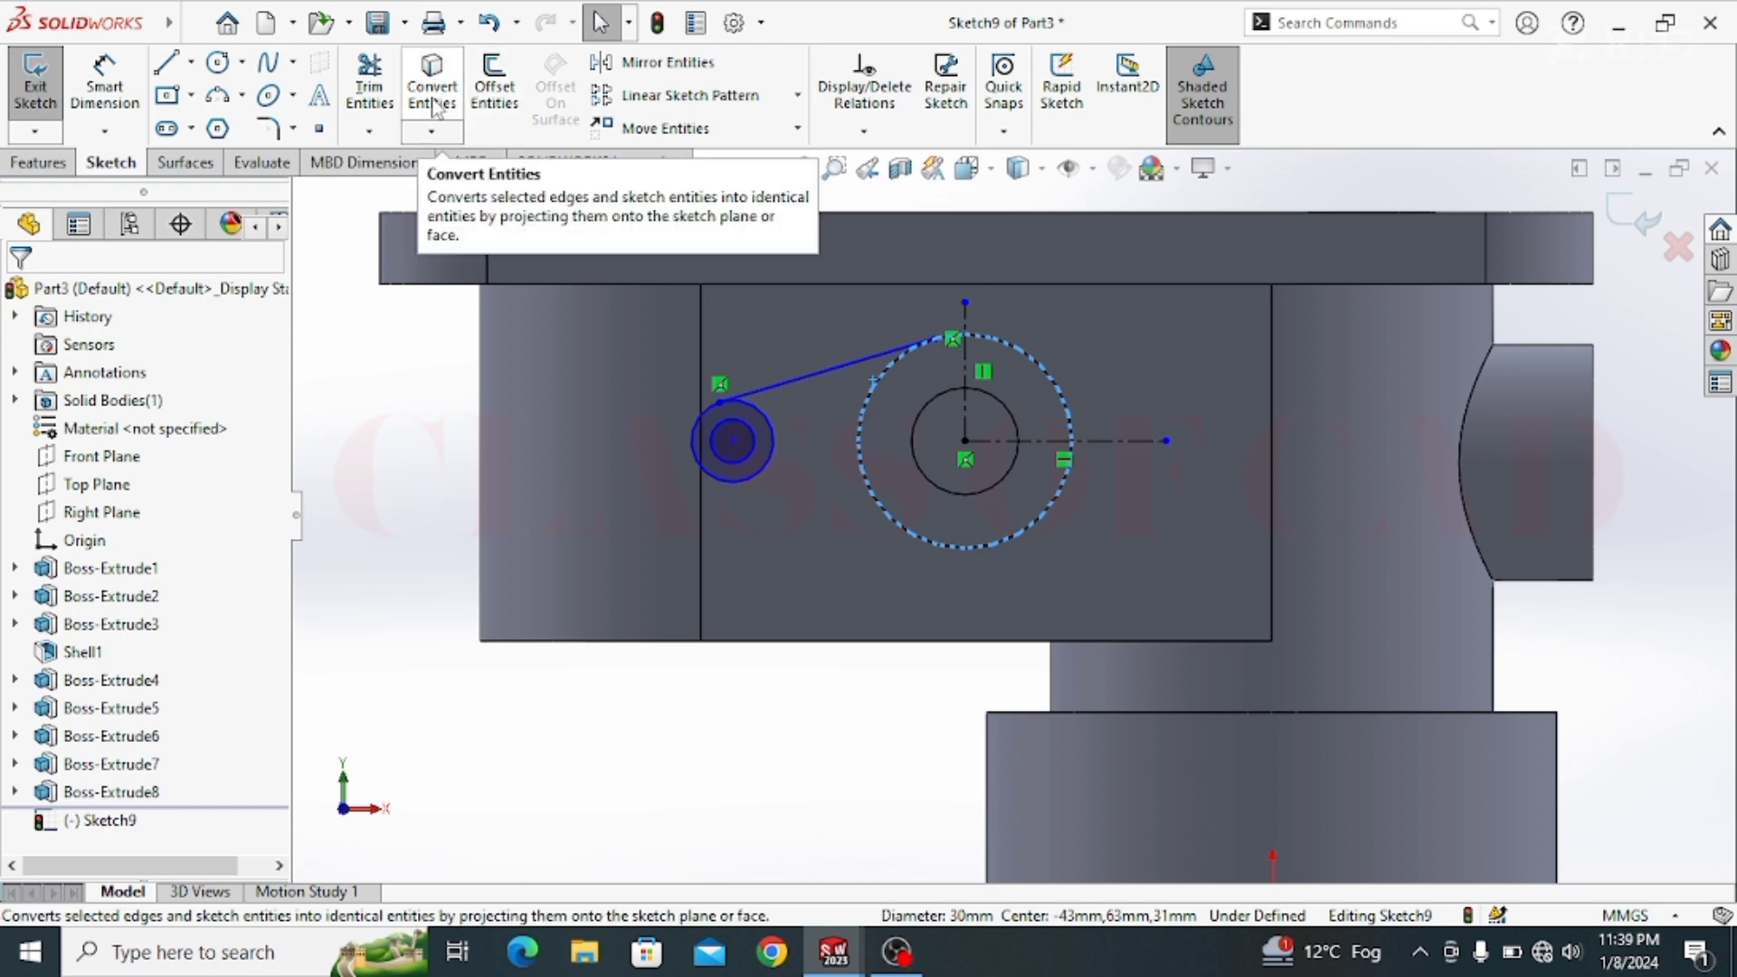
left_click(433, 90)
left_click(883, 354)
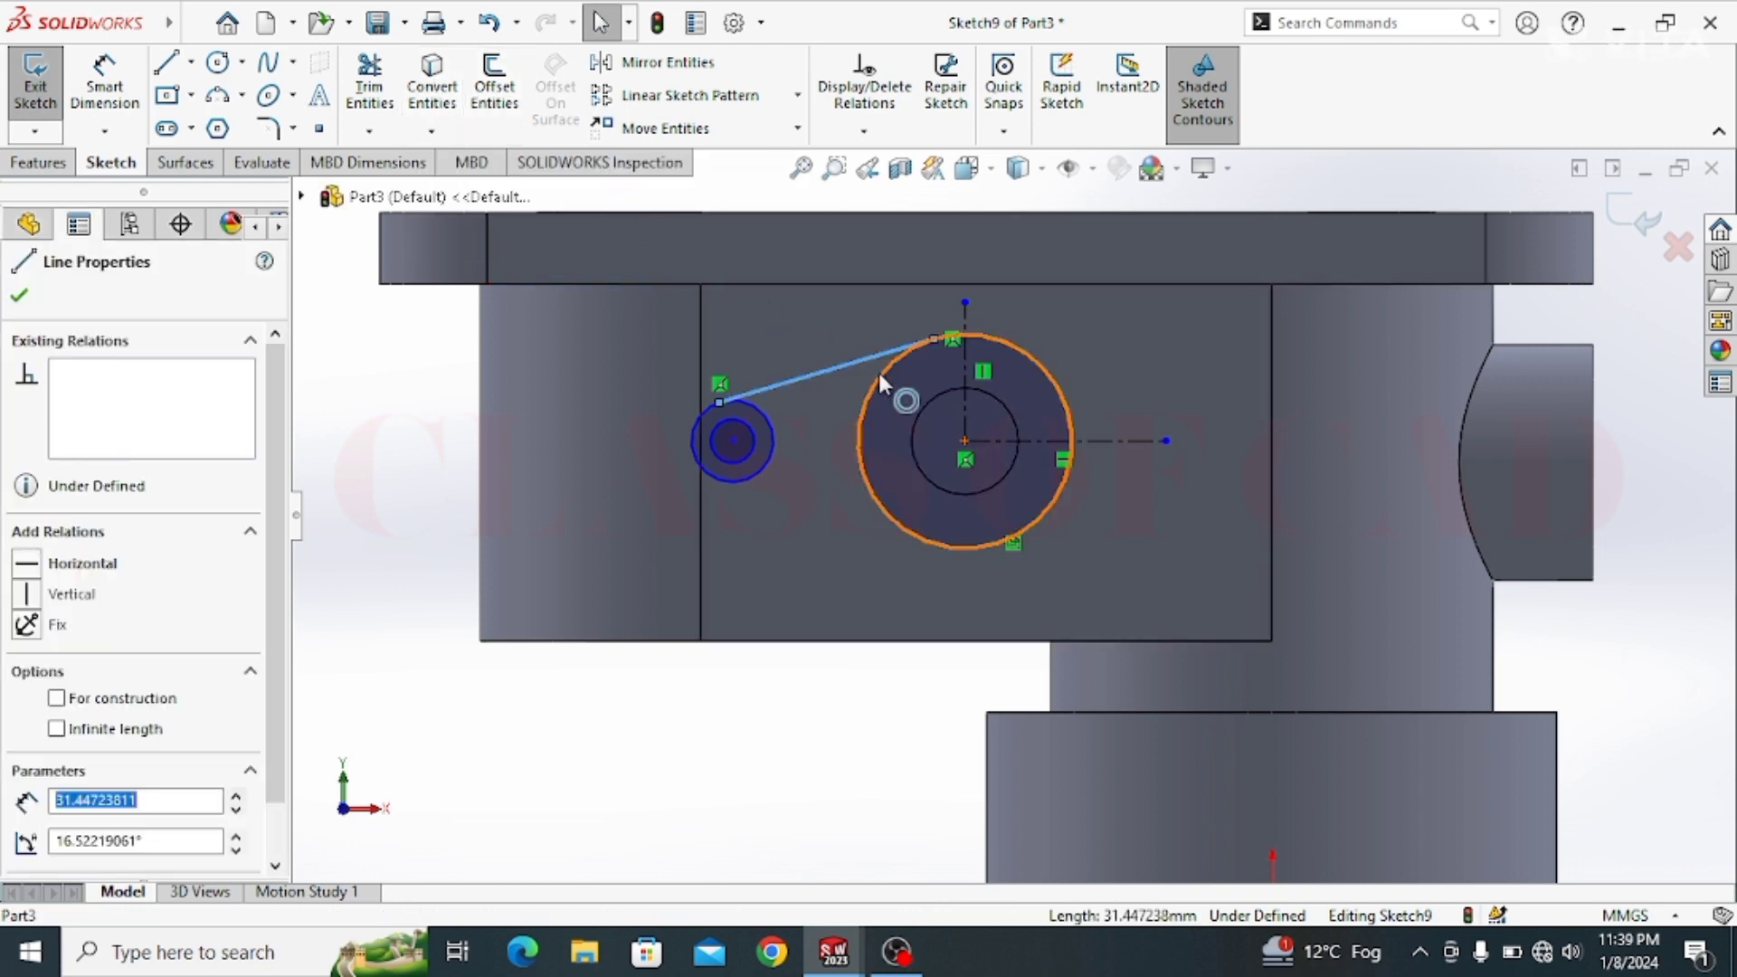
left_click(877, 375, "ctrl")
left_click(952, 261)
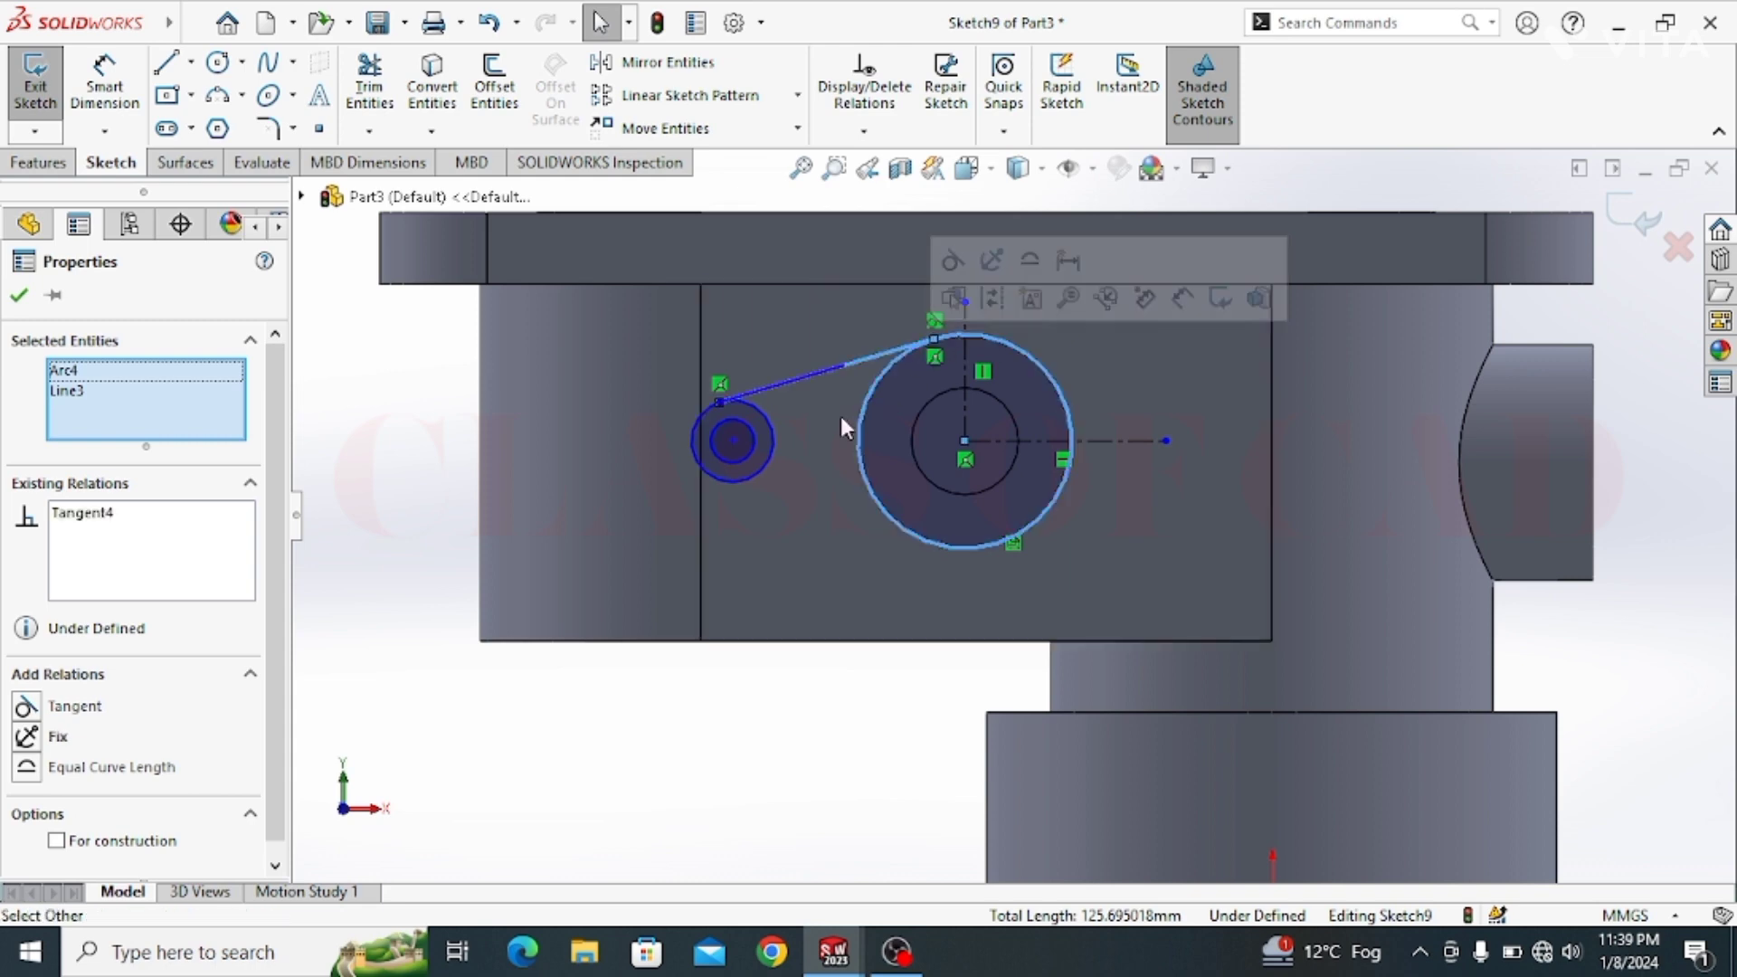
key("Escape")
Step: Add a tangent relation between the slanted line and the outer of the two small circles
left_click(751, 391)
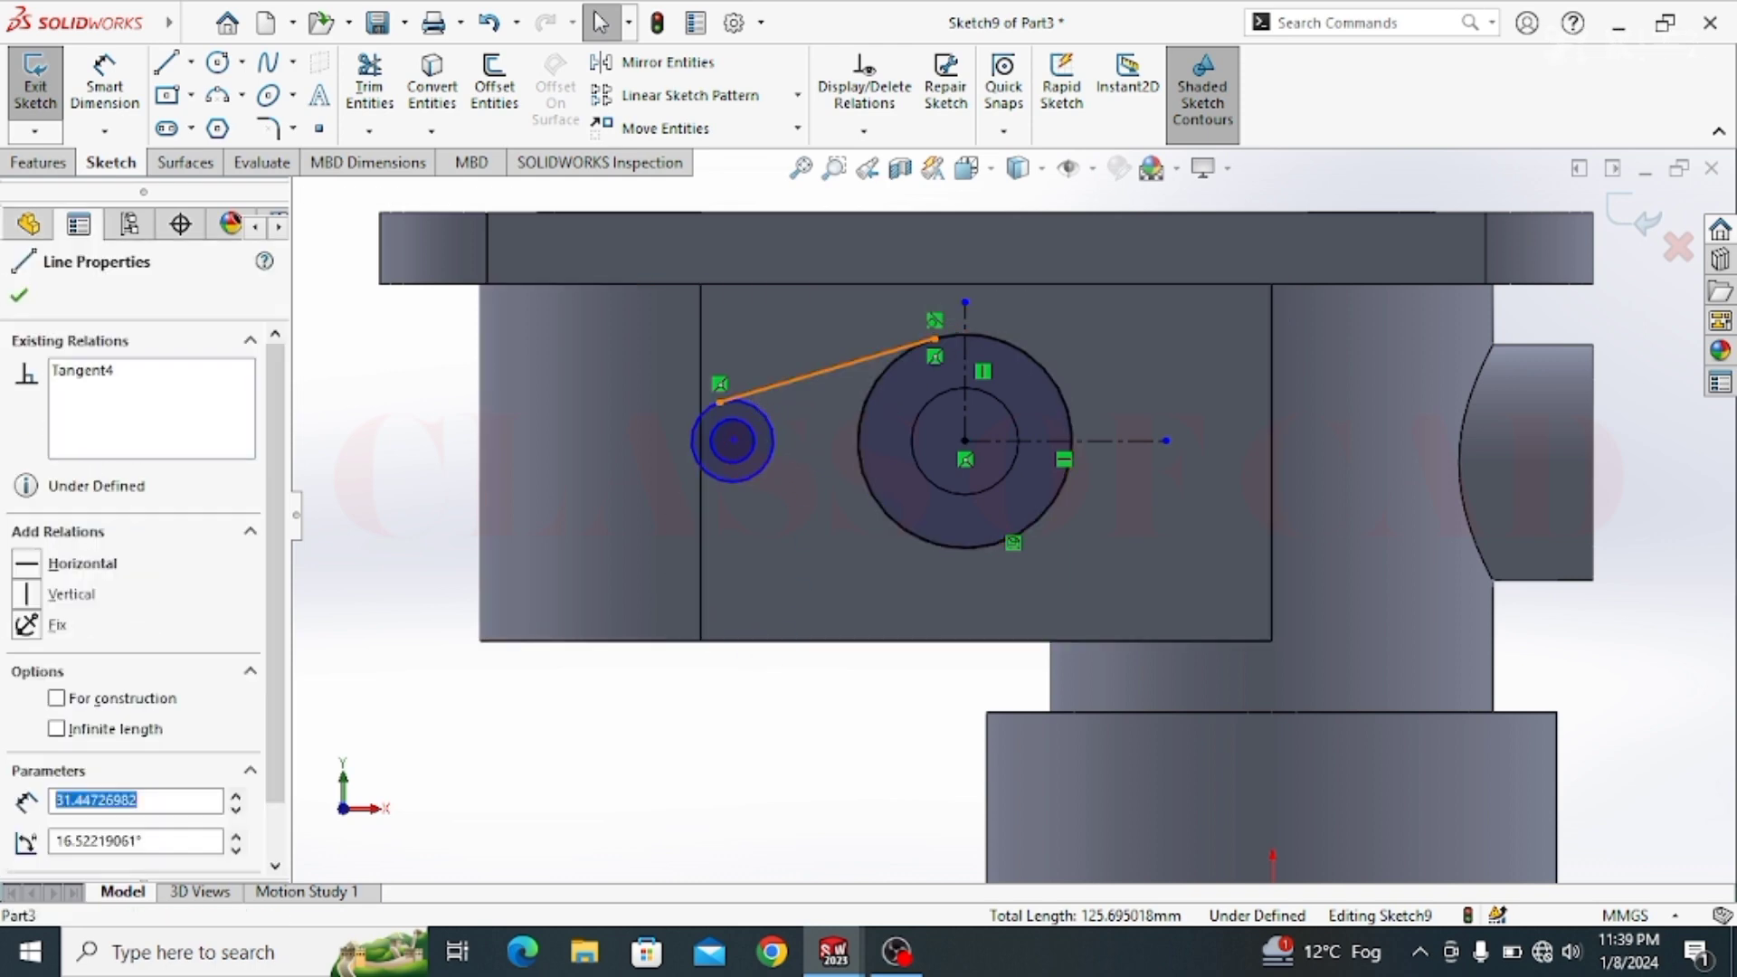
left_click(760, 411)
left_click(768, 387, "ctrl")
left_click(828, 295)
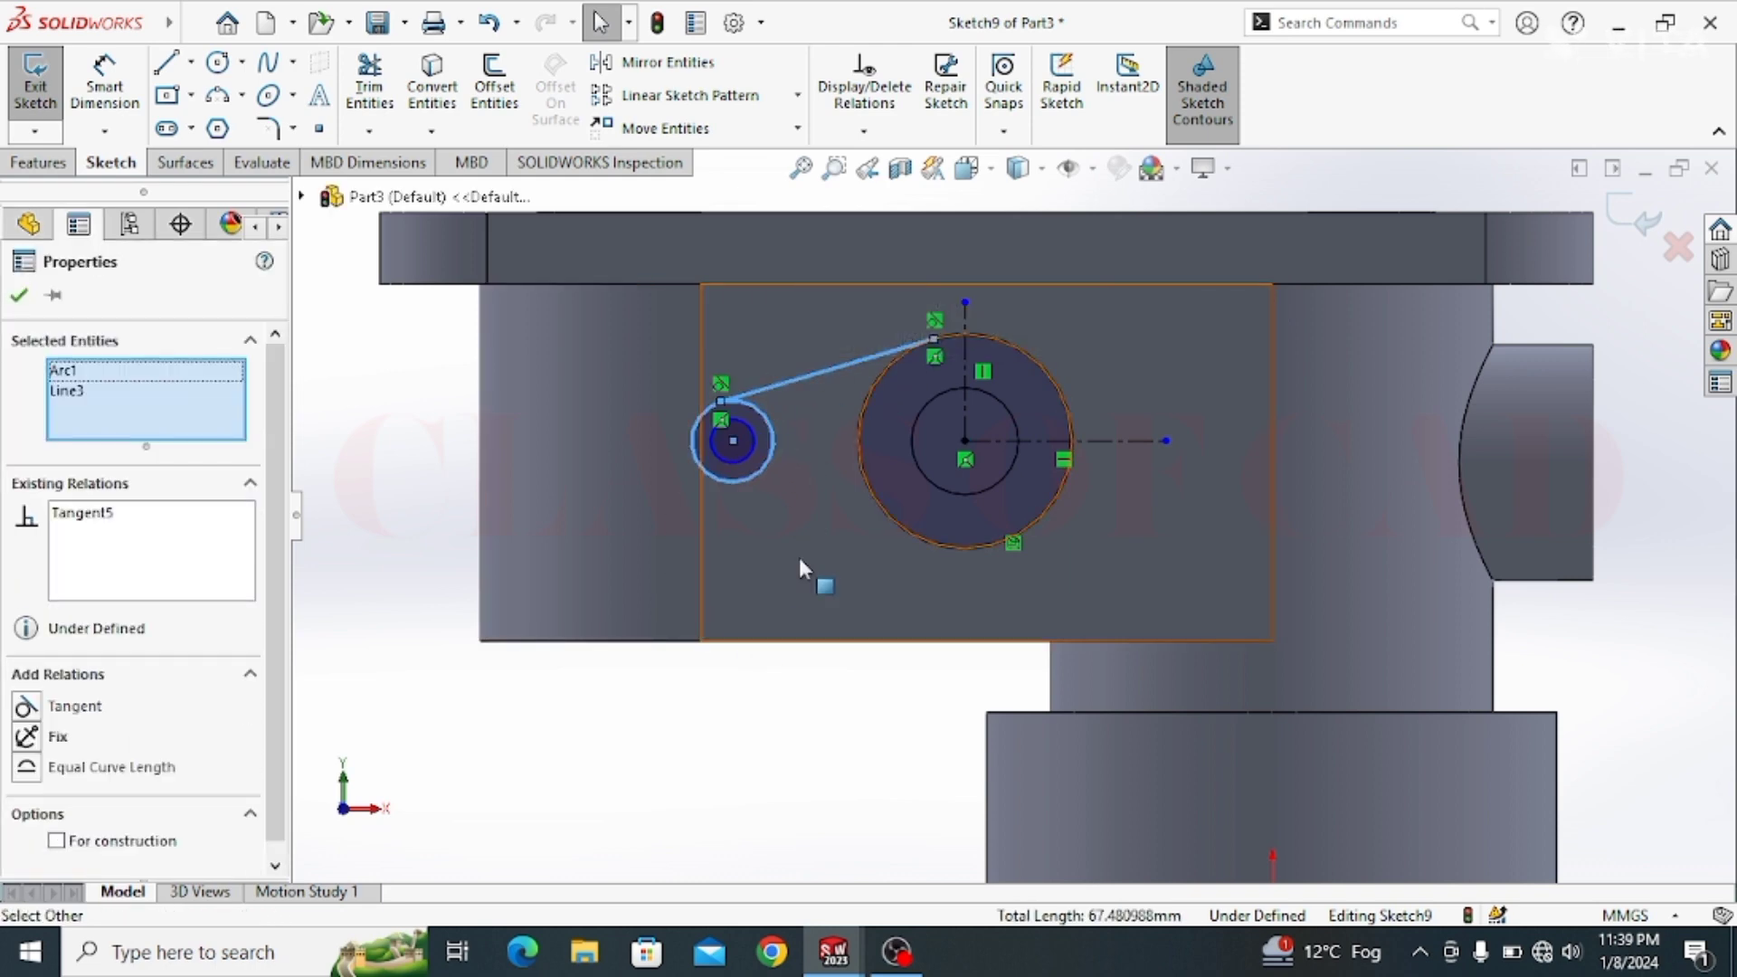
key("Escape")
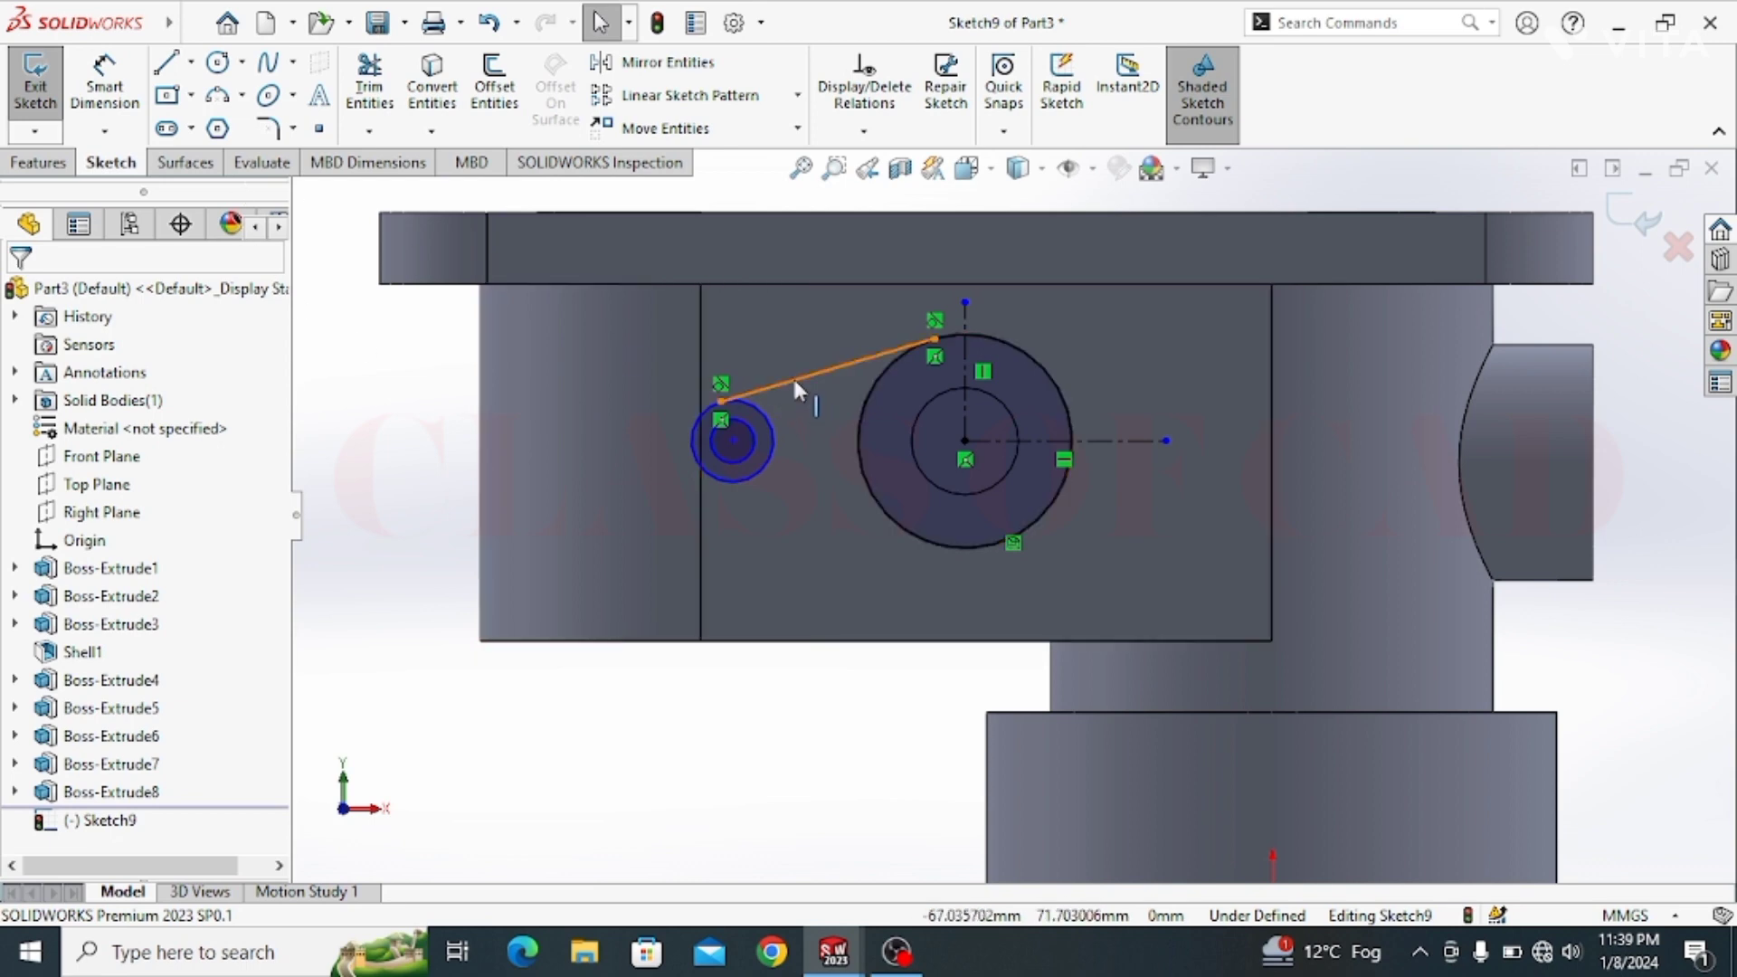
Step: Mirror the slanted line about the horizontal centreline and make the mirrored line tangent to the outer small circle
left_click(795, 381)
left_click(1001, 443, "ctrl")
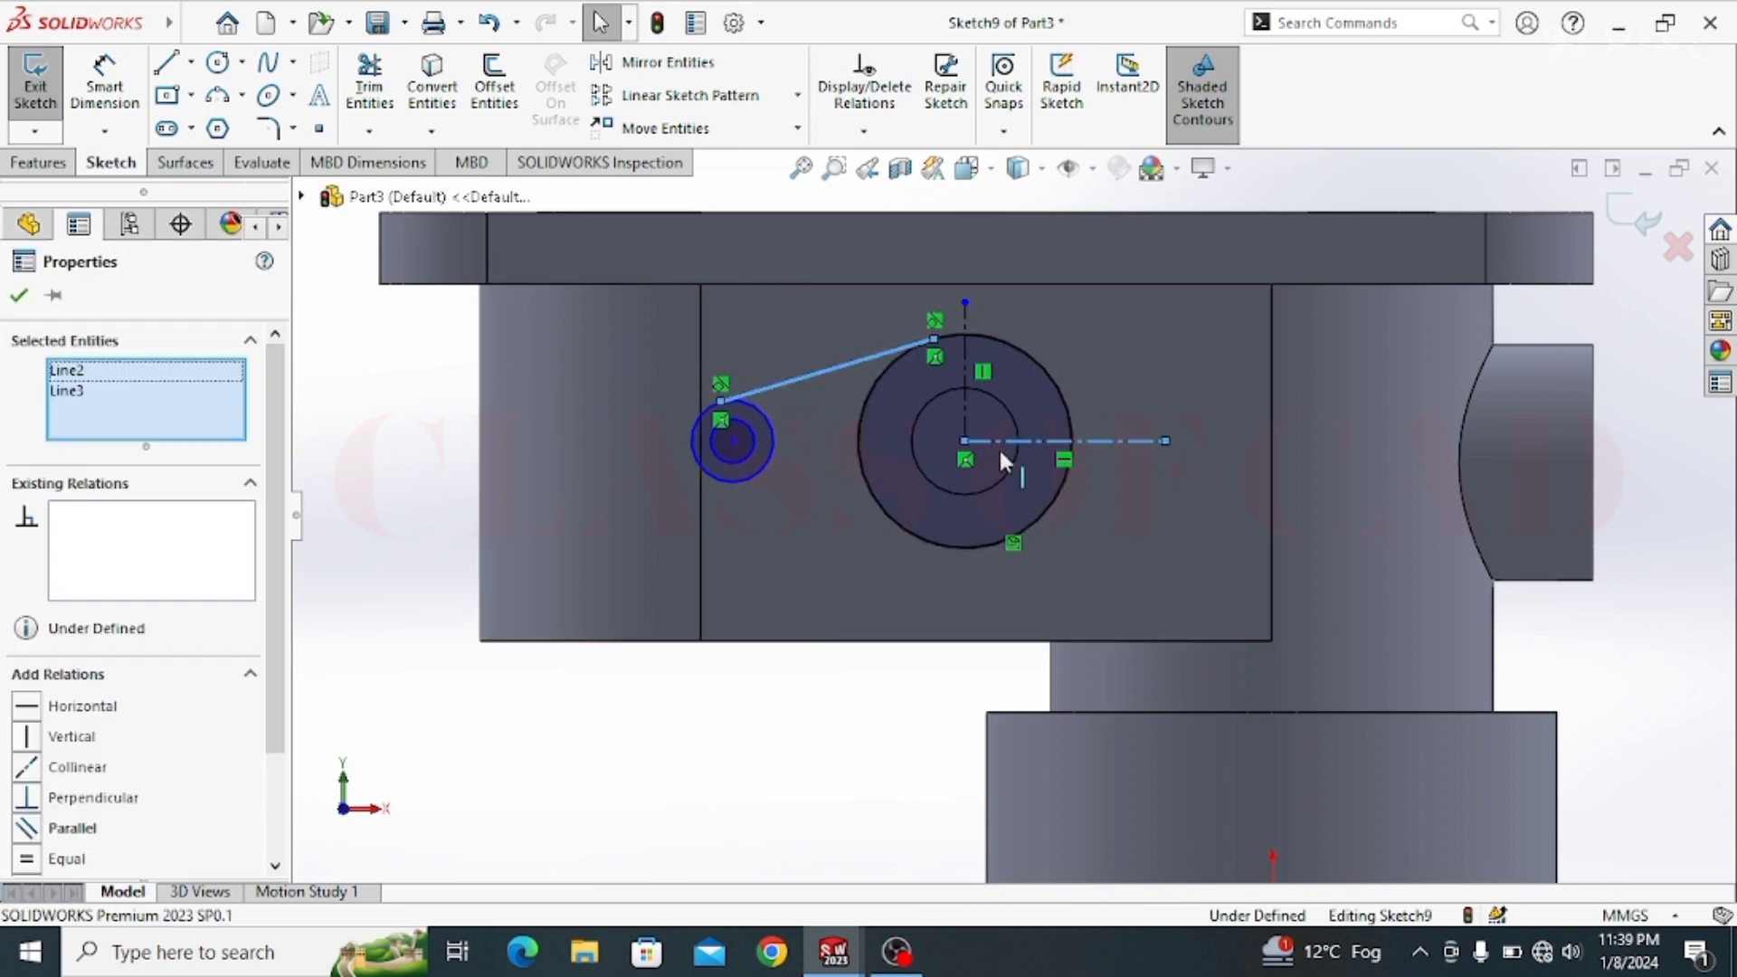
left_click(659, 65)
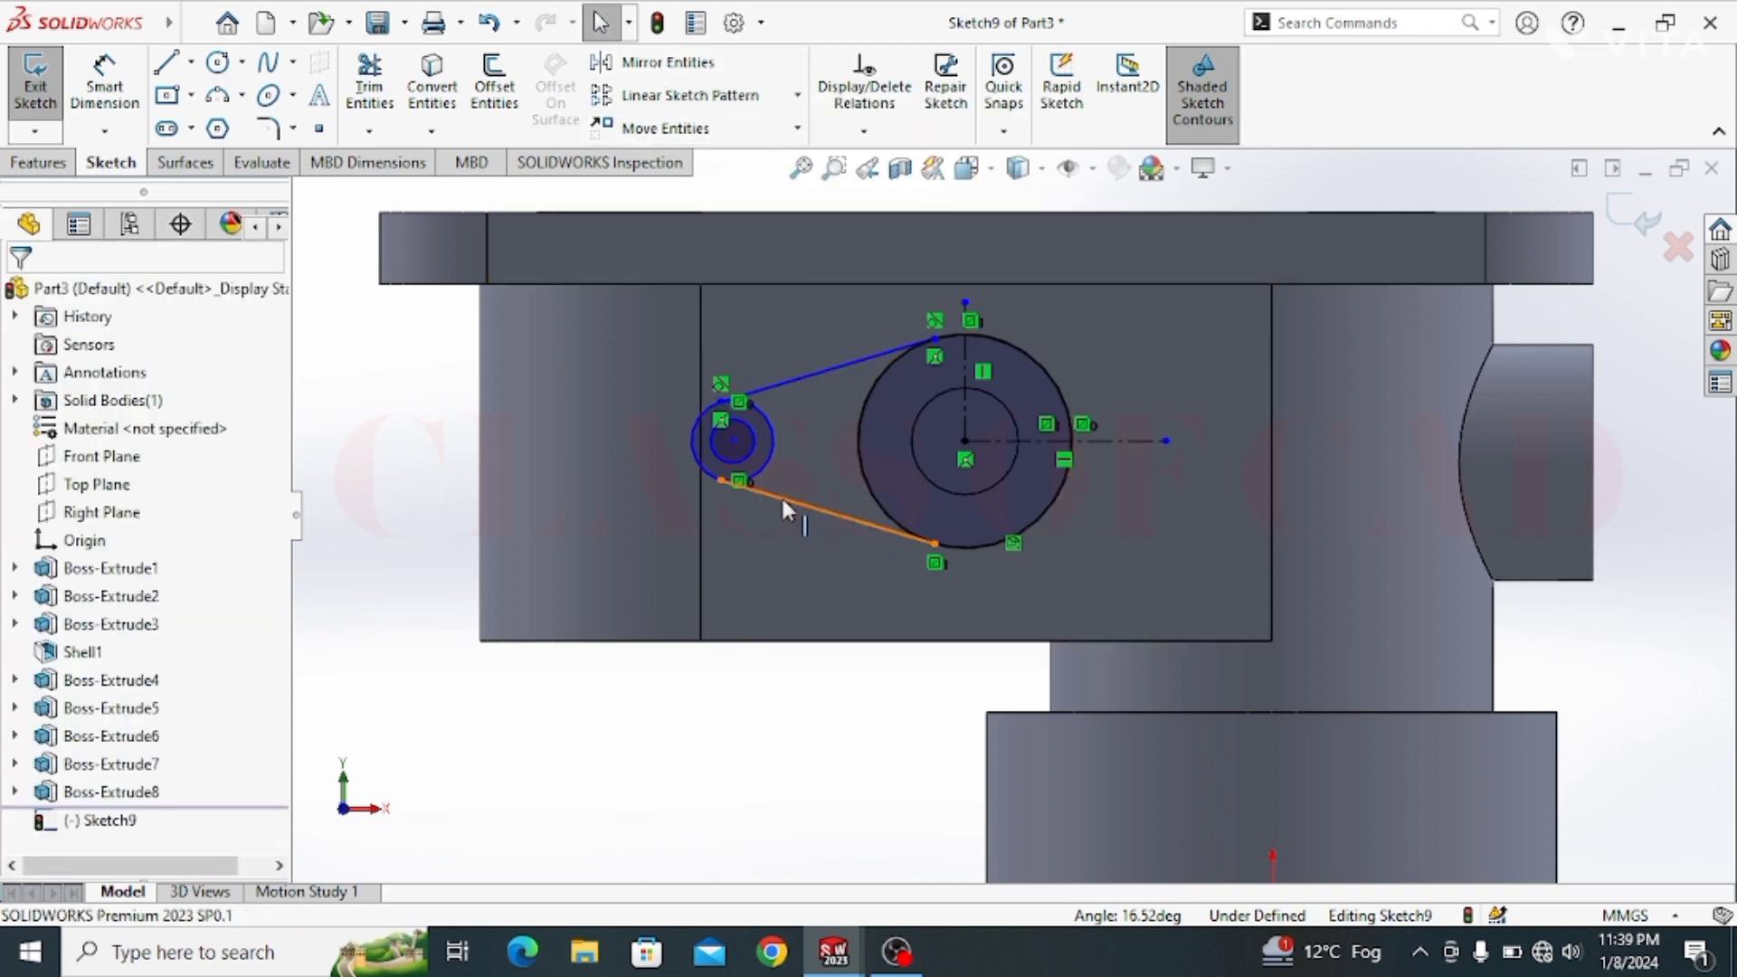
left_click(758, 468)
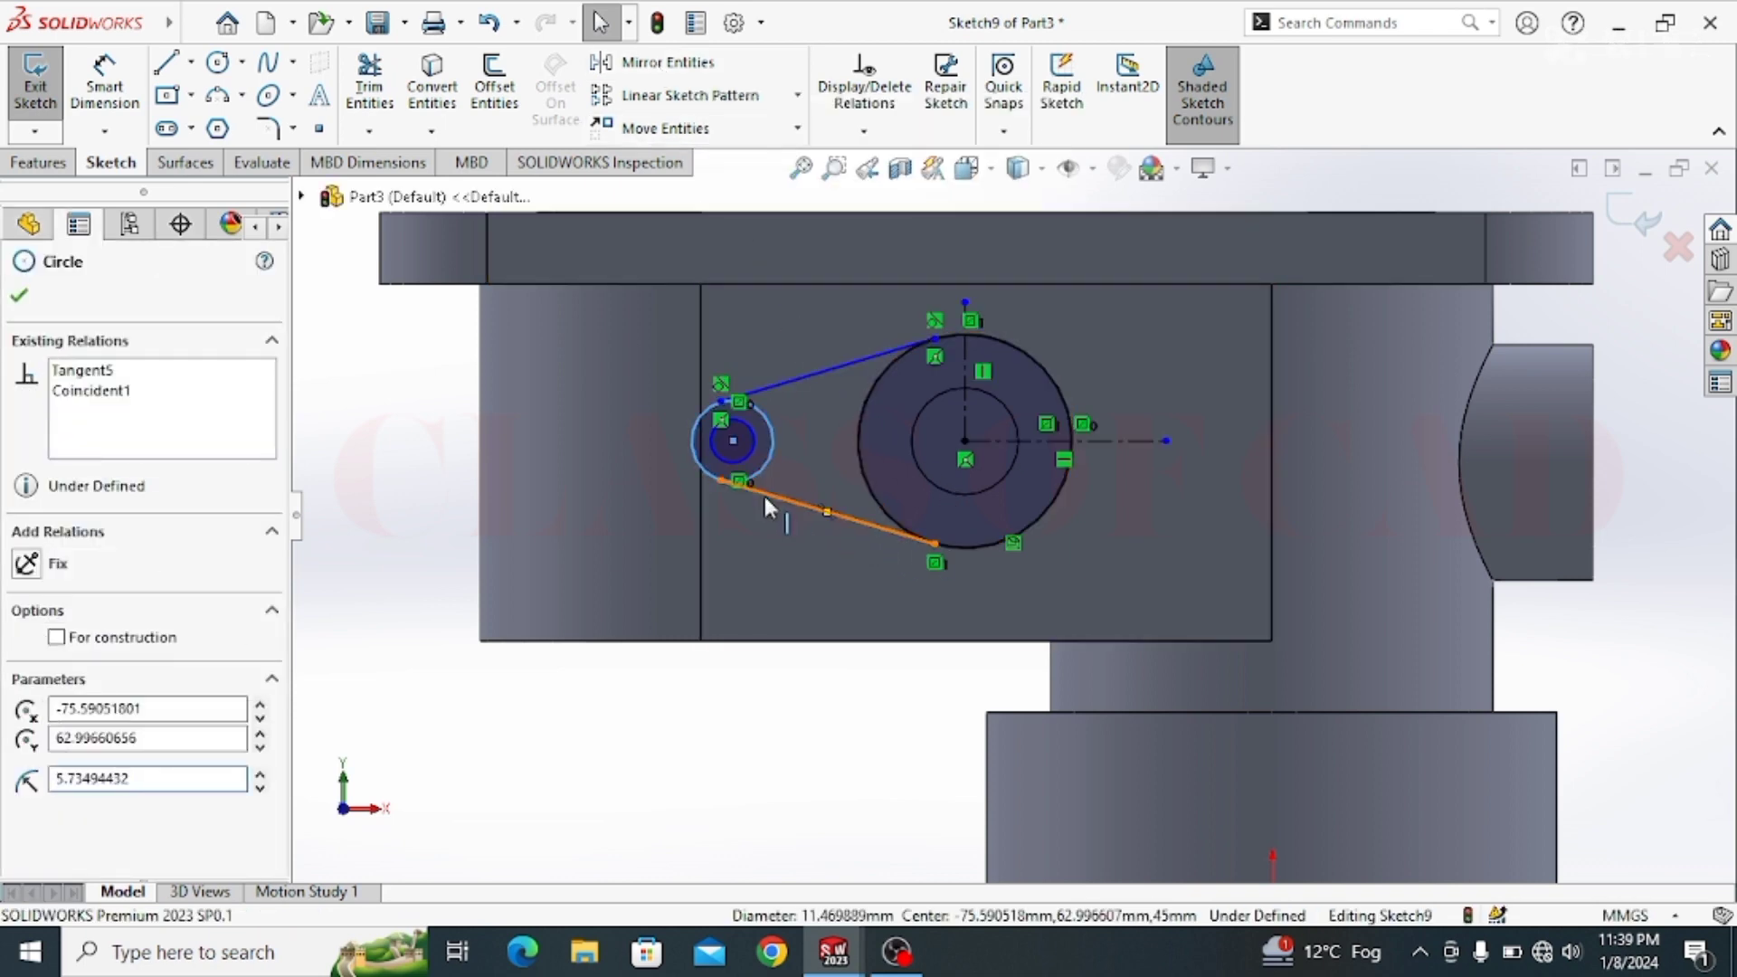
left_click(769, 492, "ctrl")
left_click(838, 384)
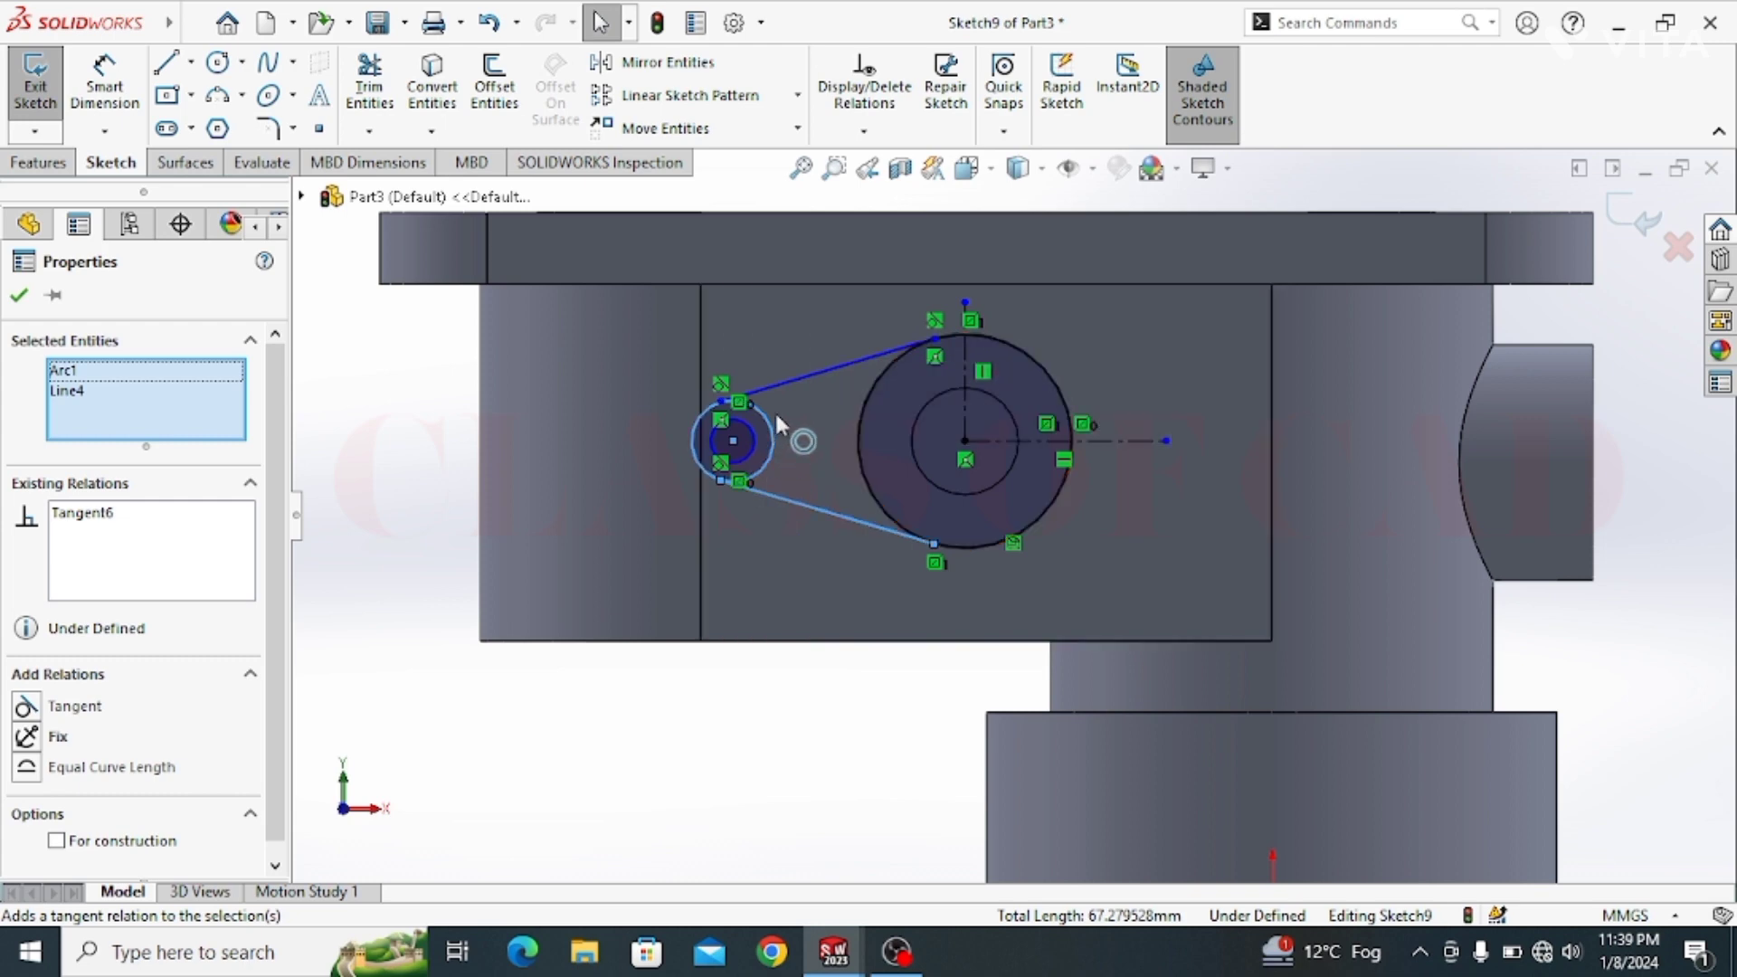
Step: Mirror the two small concircles and both slanted lines about the vertical centreline to the other side of the boss
left_click_drag(806, 334, 690, 488)
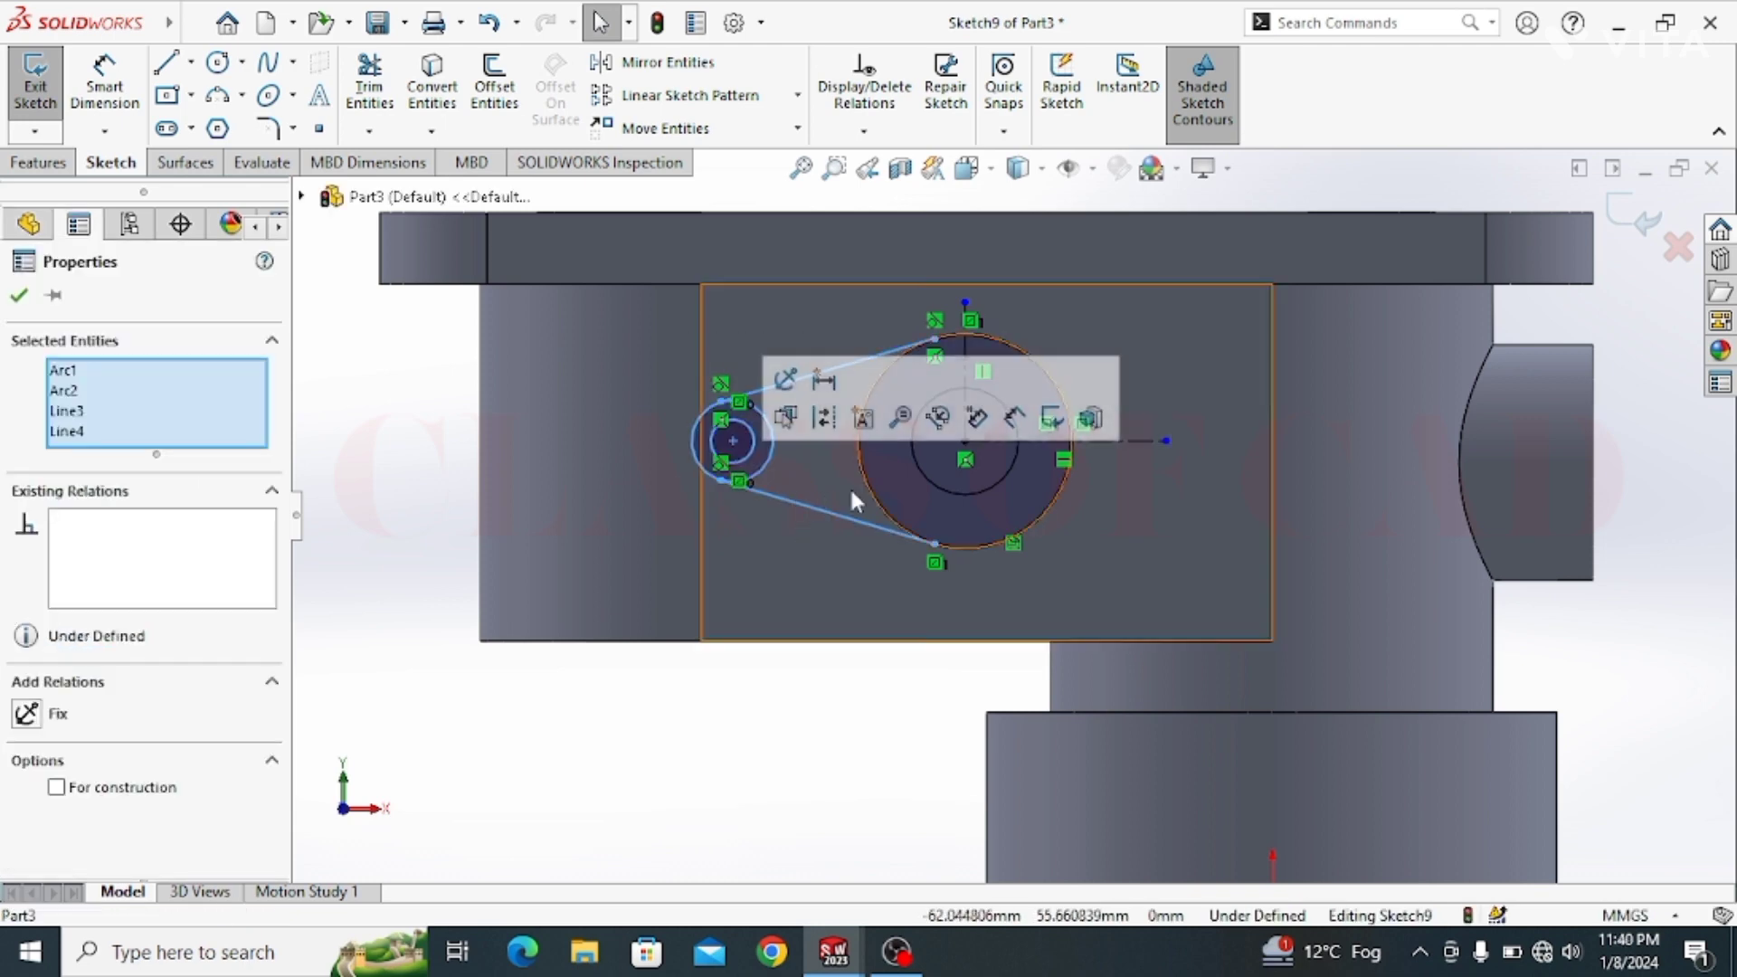
left_click(965, 353, "ctrl")
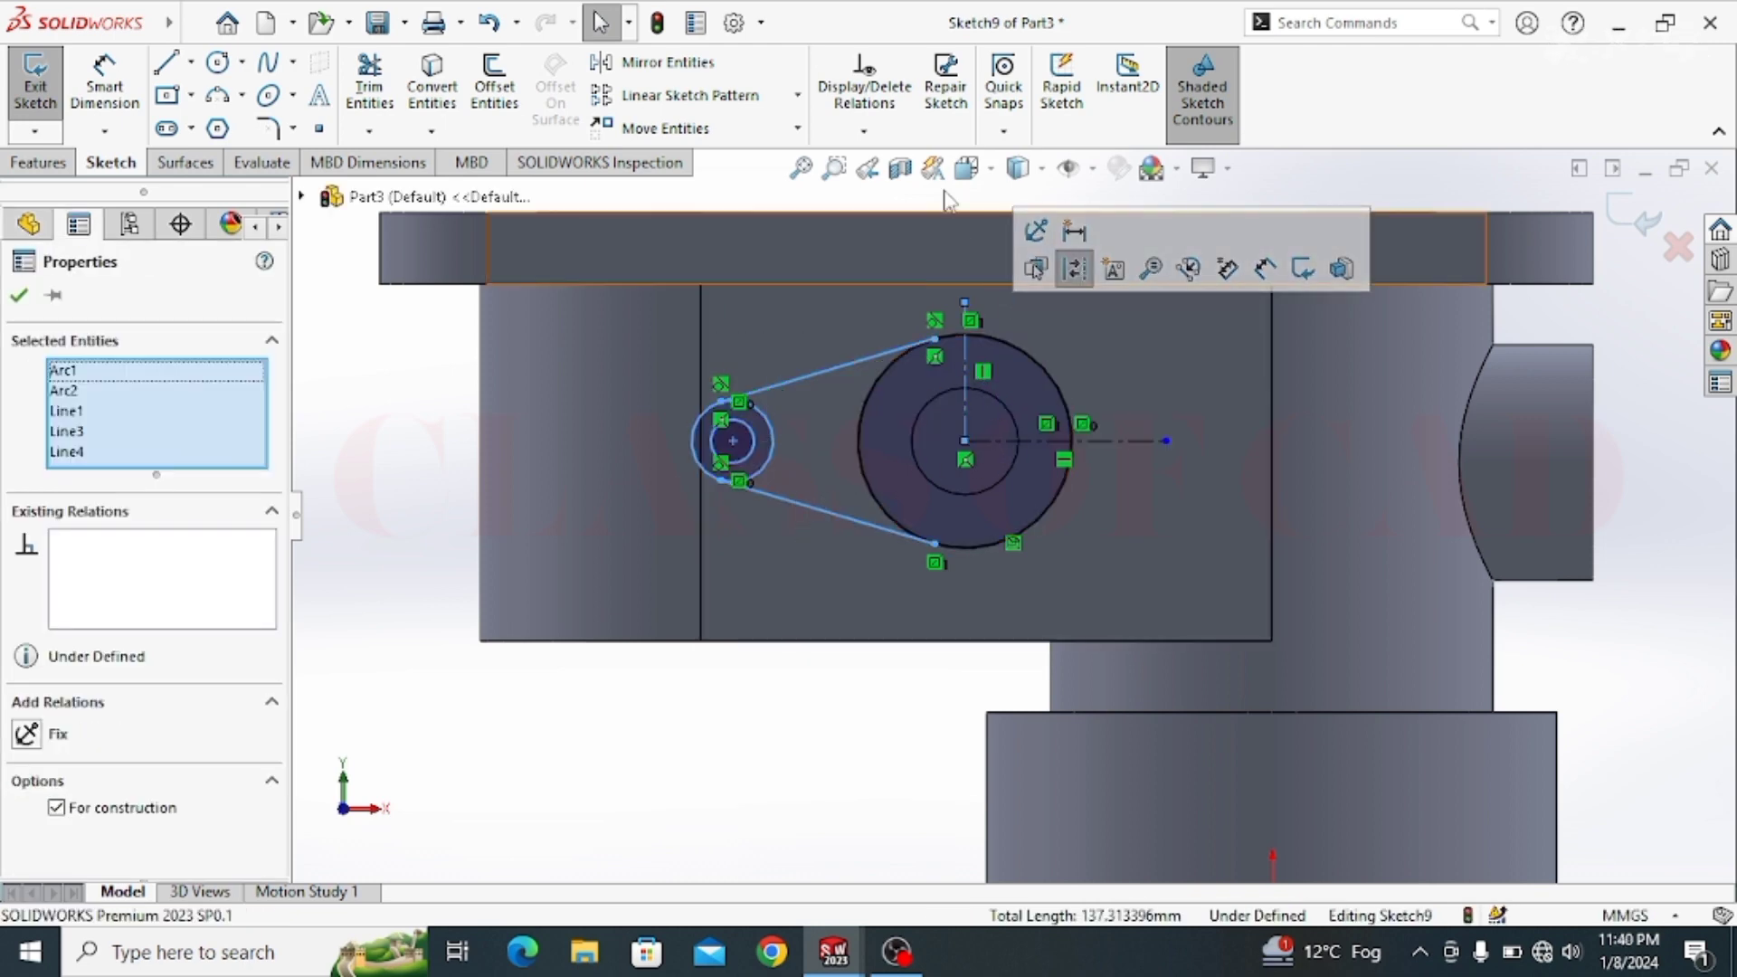
left_click(656, 62)
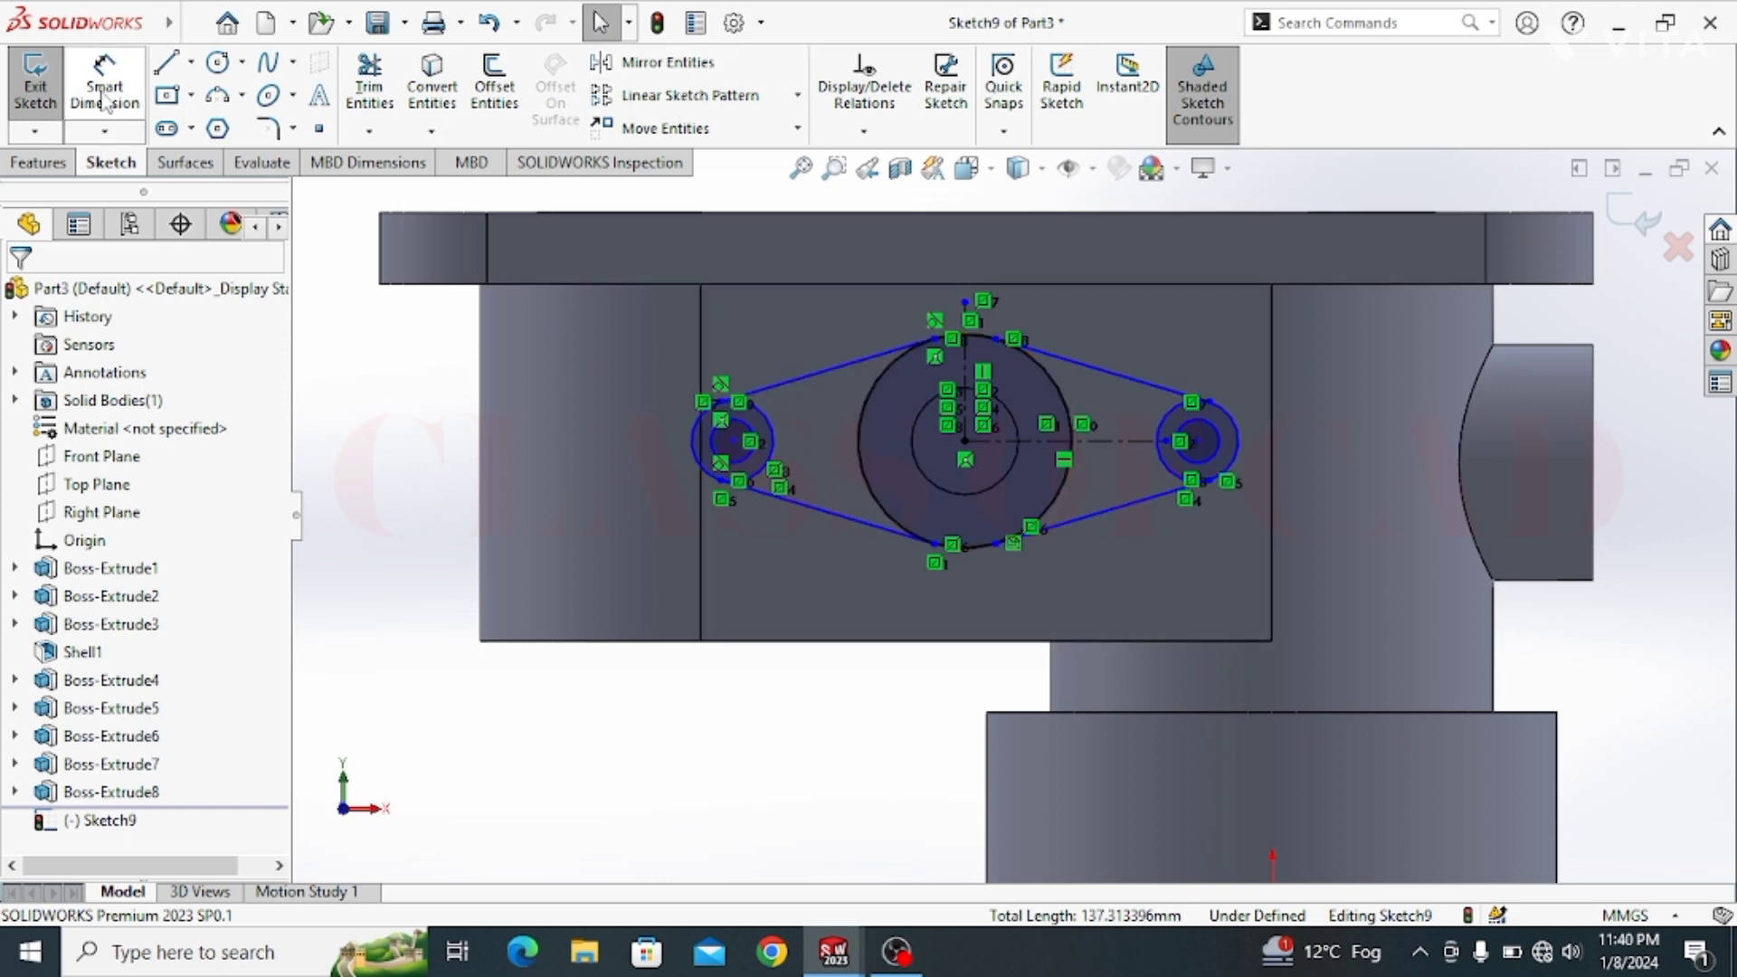
Step: Trim the inner arcs of the boss circle and outer lug circles, and convert the boss's bore edge into the sketch
left_click(368, 83)
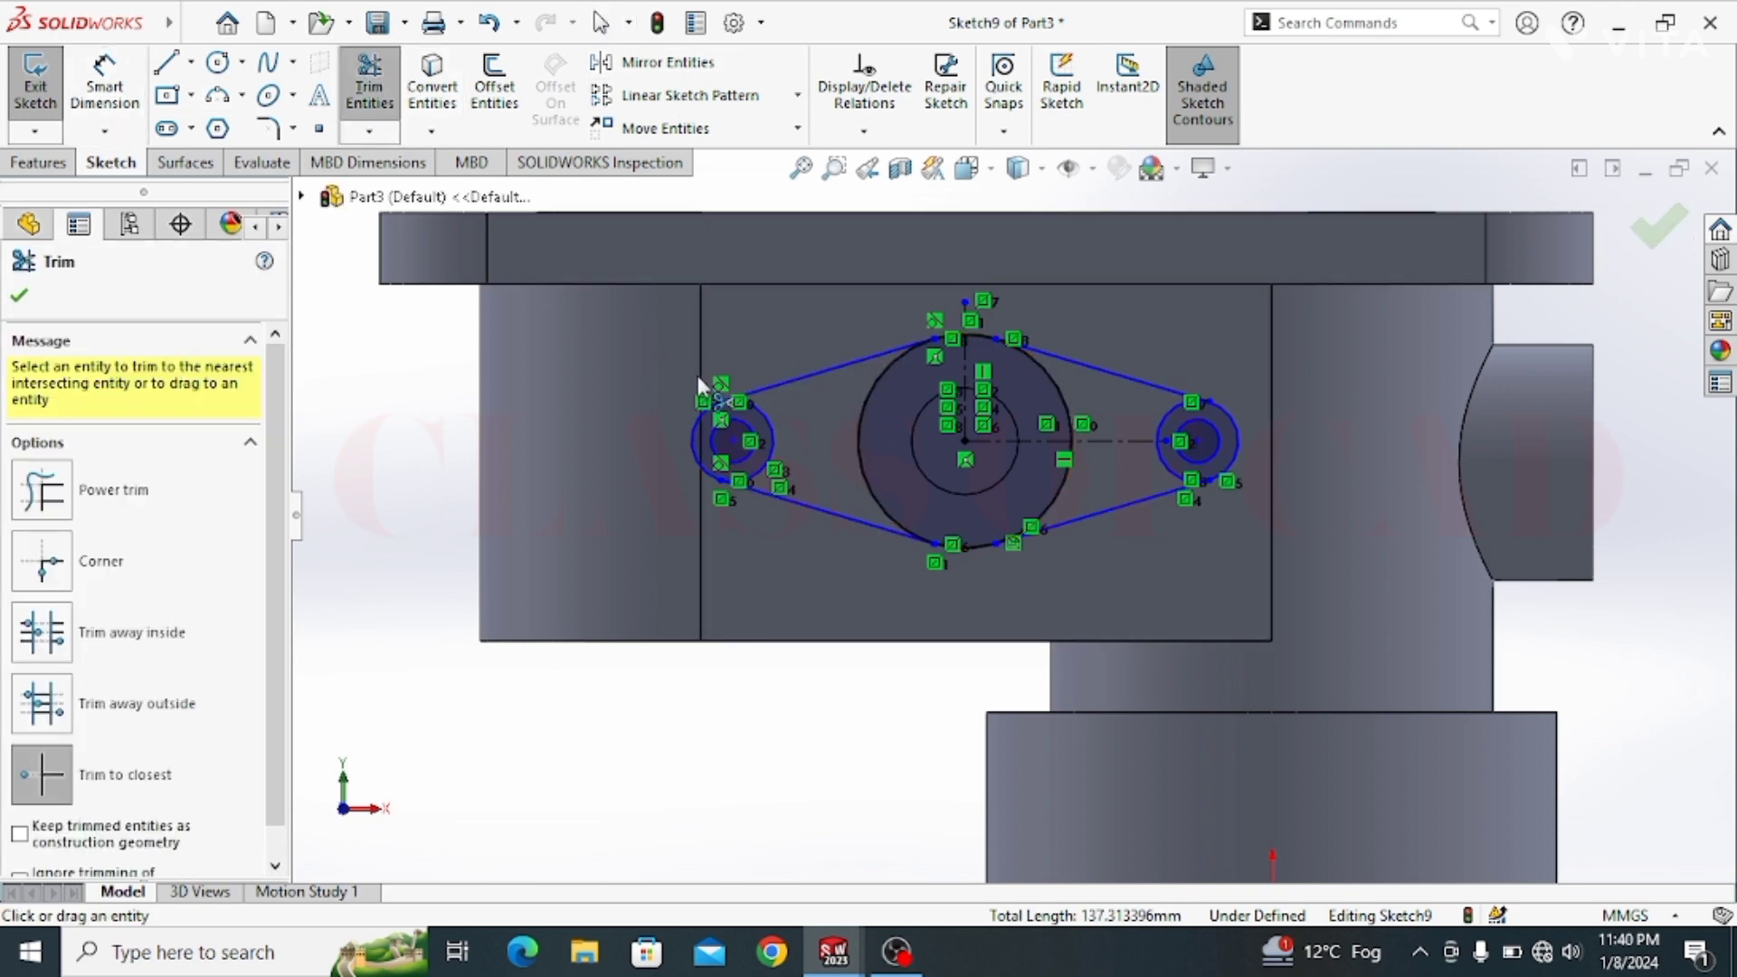
left_click(766, 438)
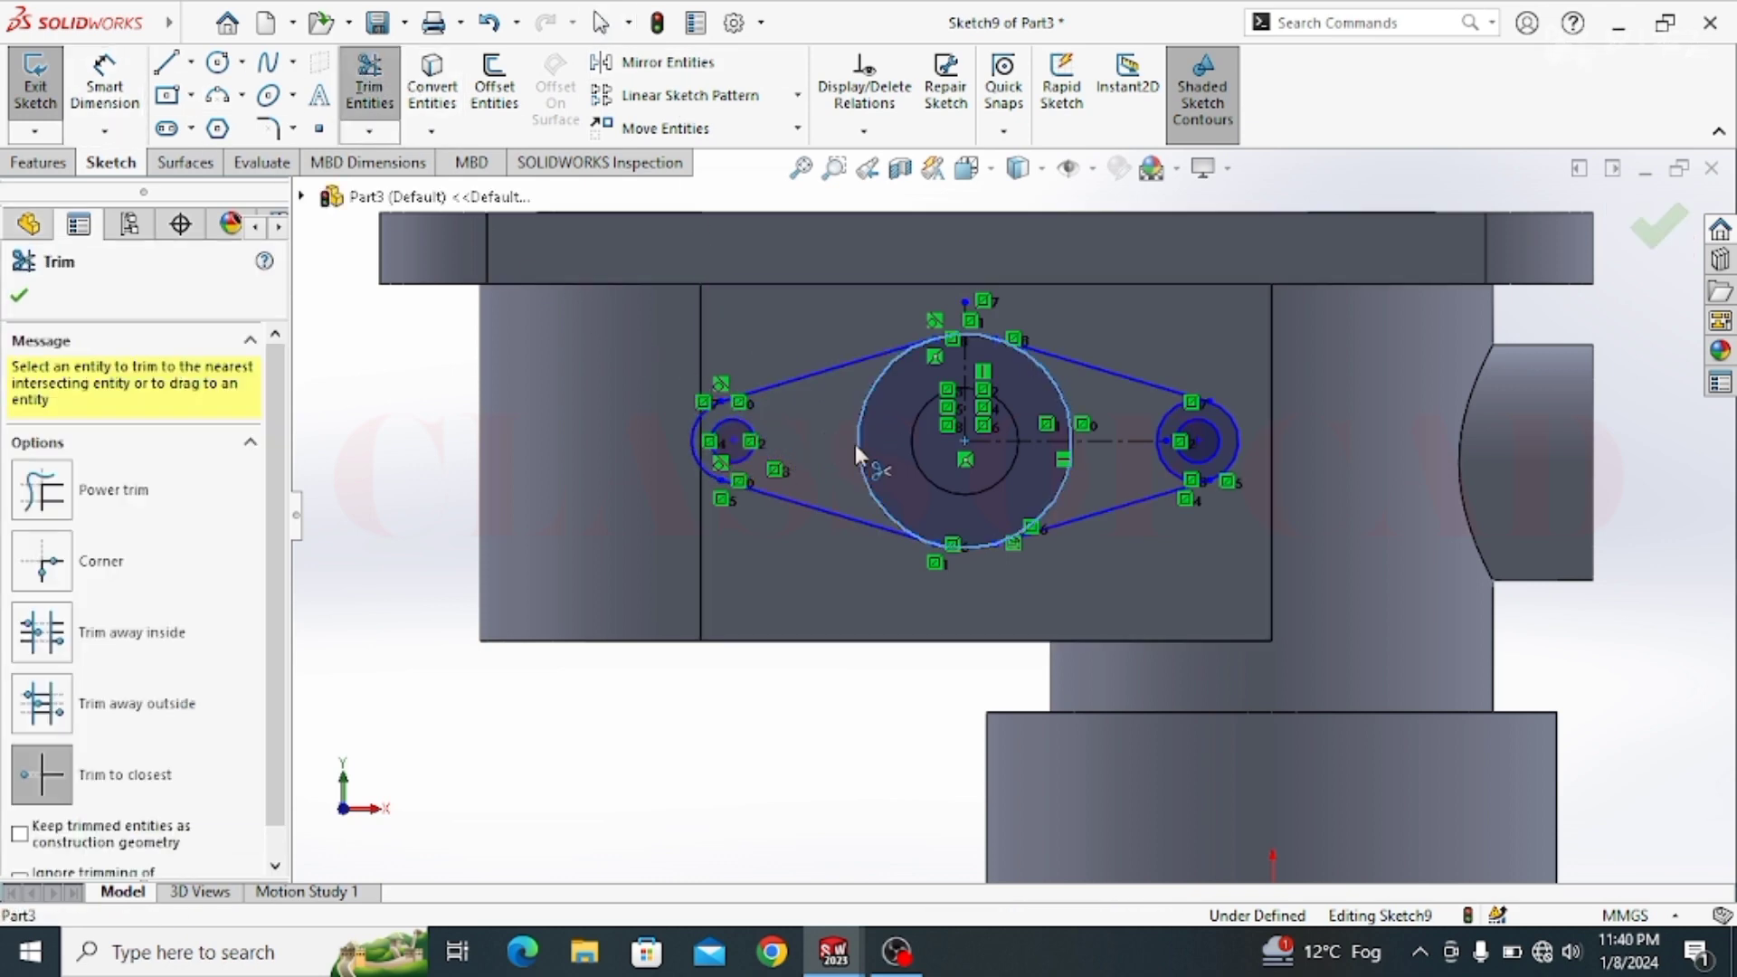
left_click(1063, 474)
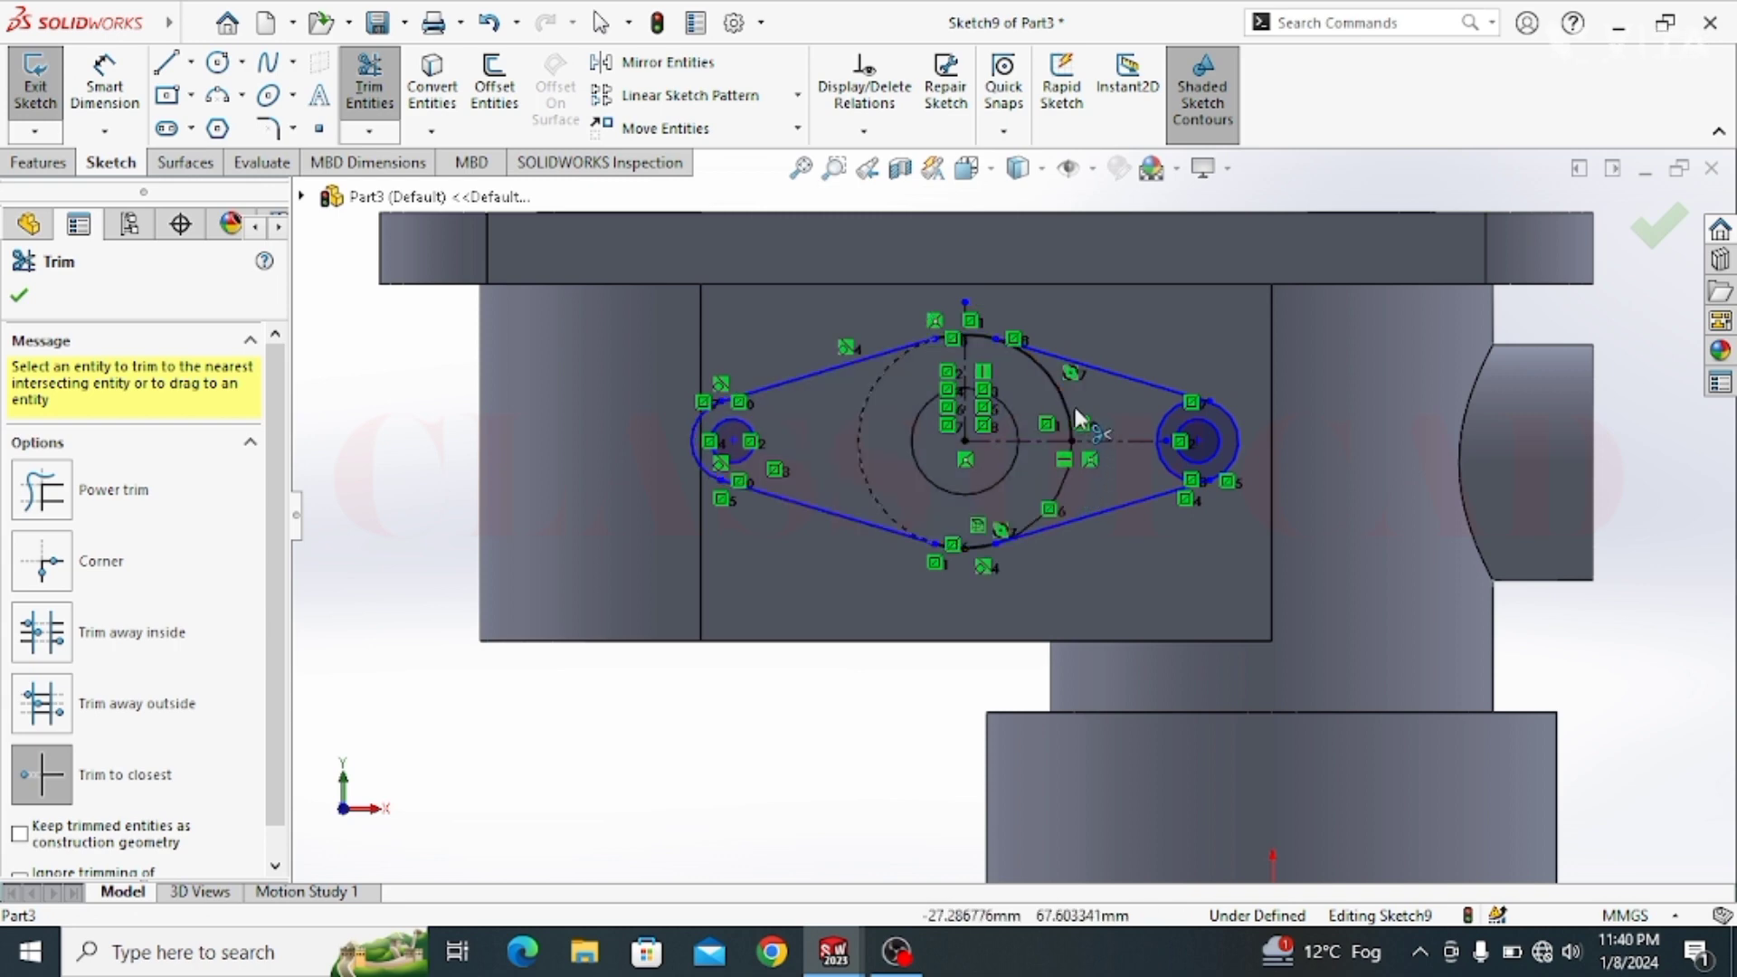
left_click(1159, 426)
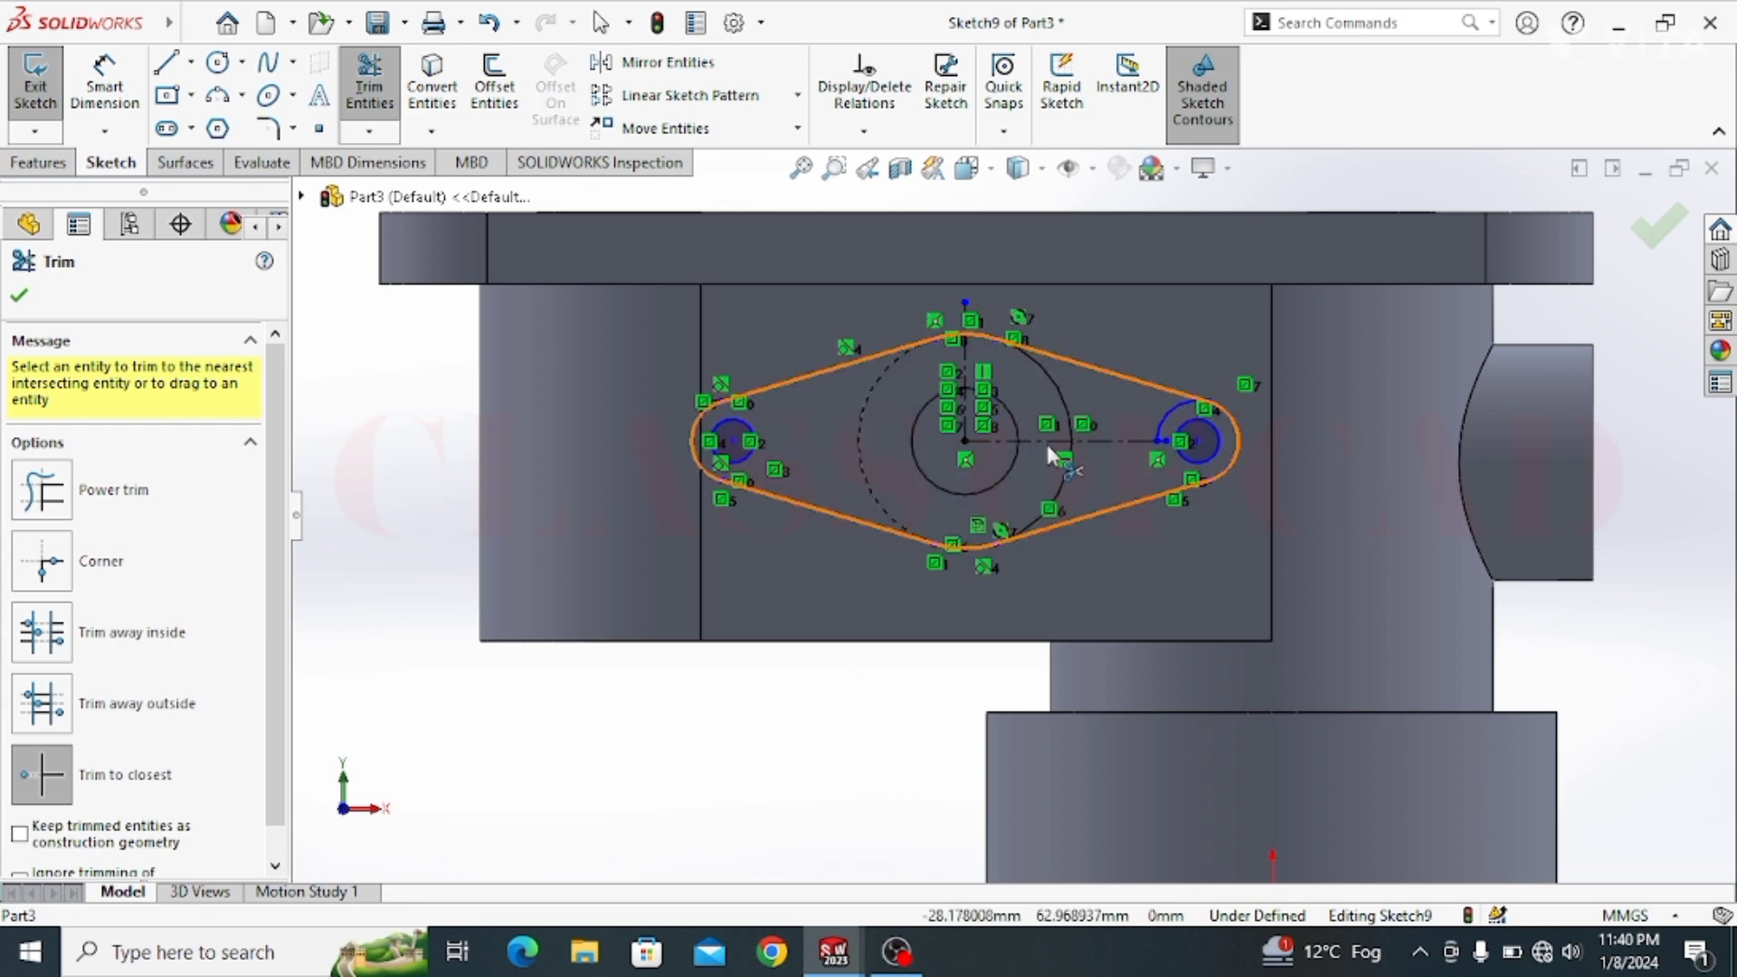
key("Escape")
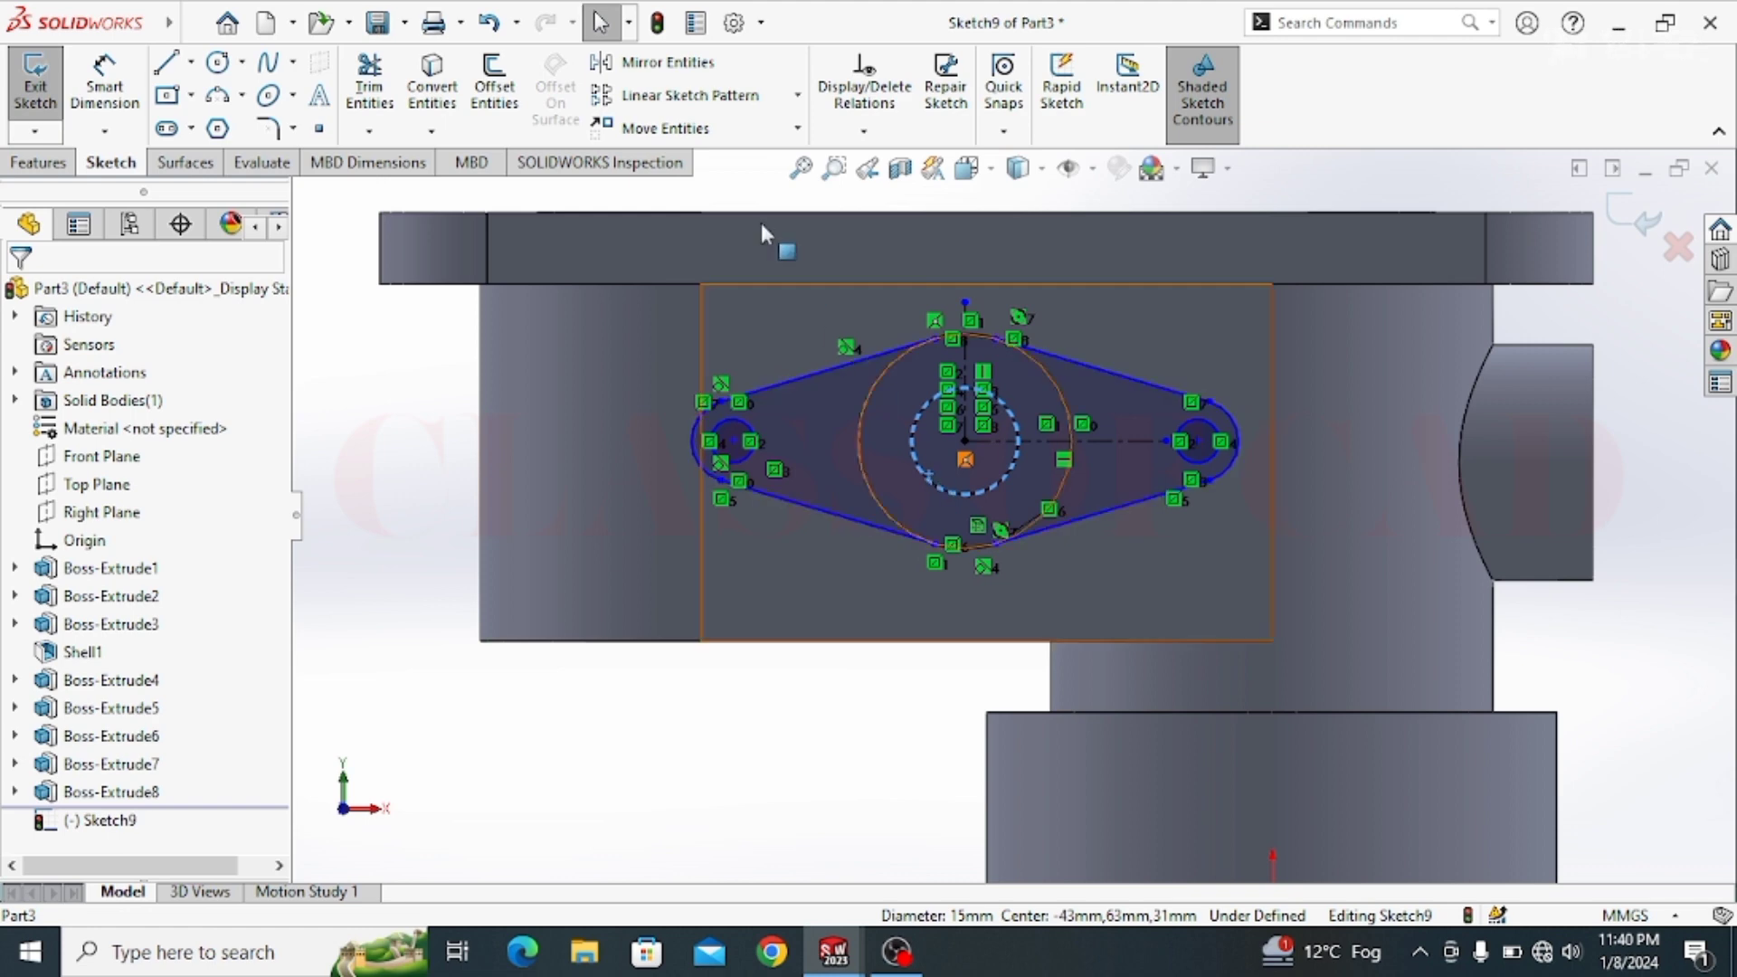
left_click(431, 98)
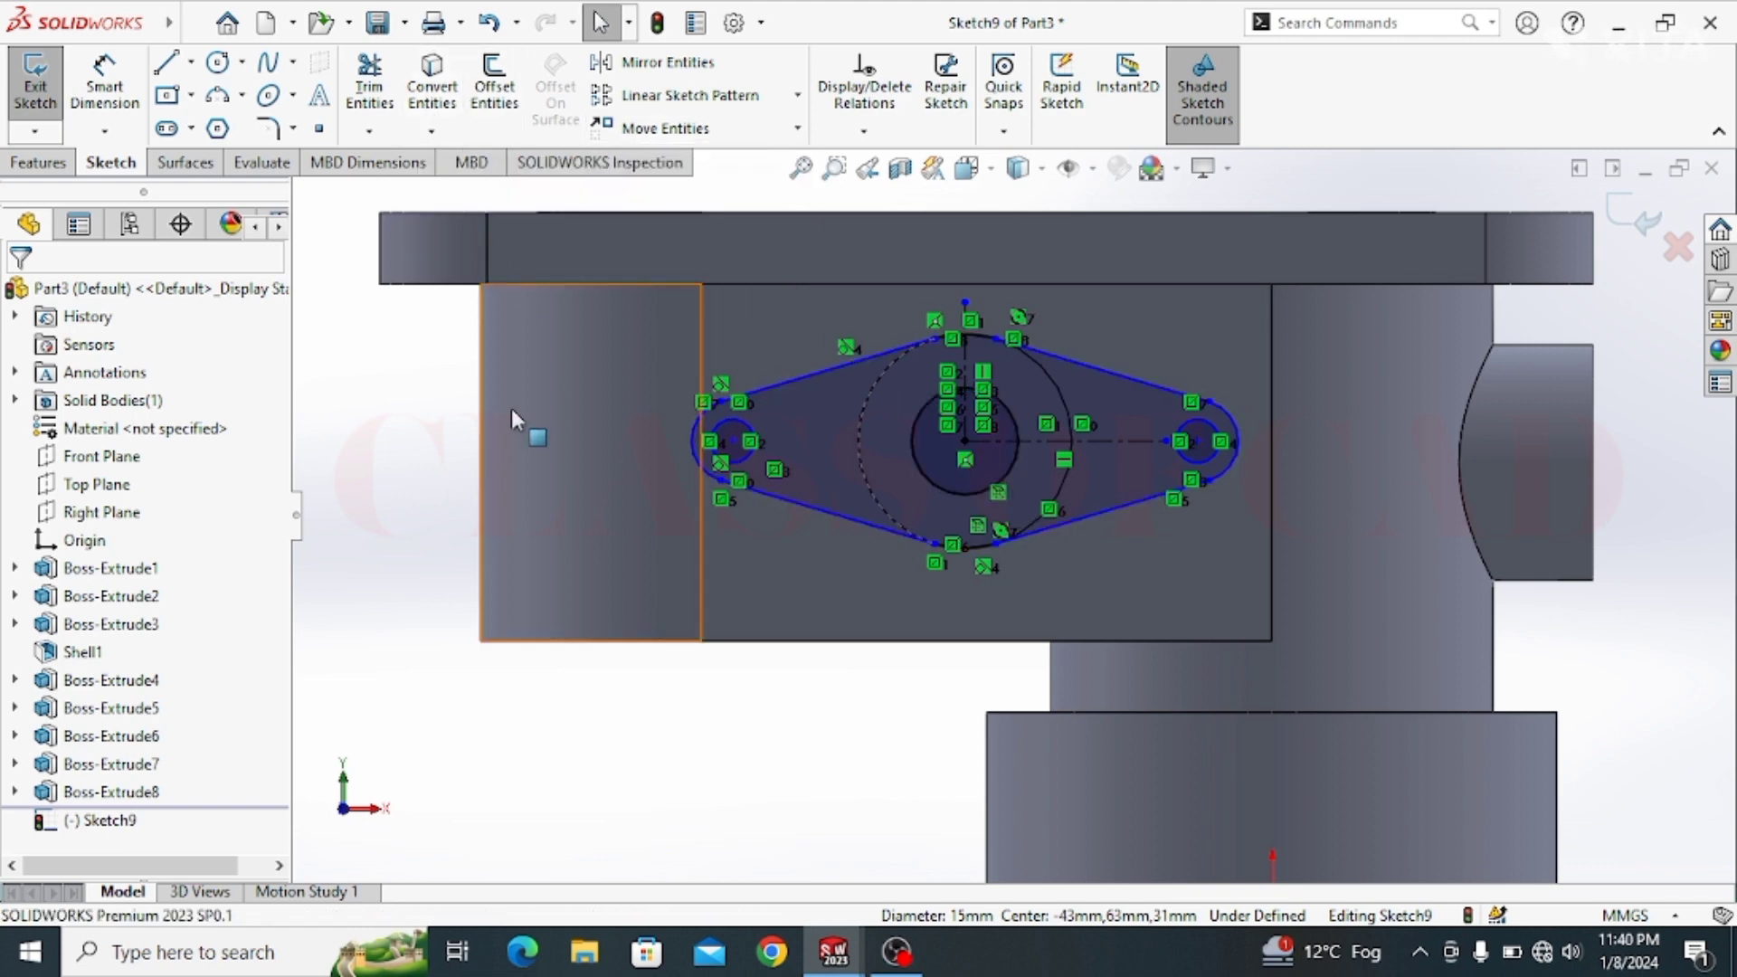
Step: Dimension the centre distance between the two small lug hole circles as 62 mm
left_click(103, 94)
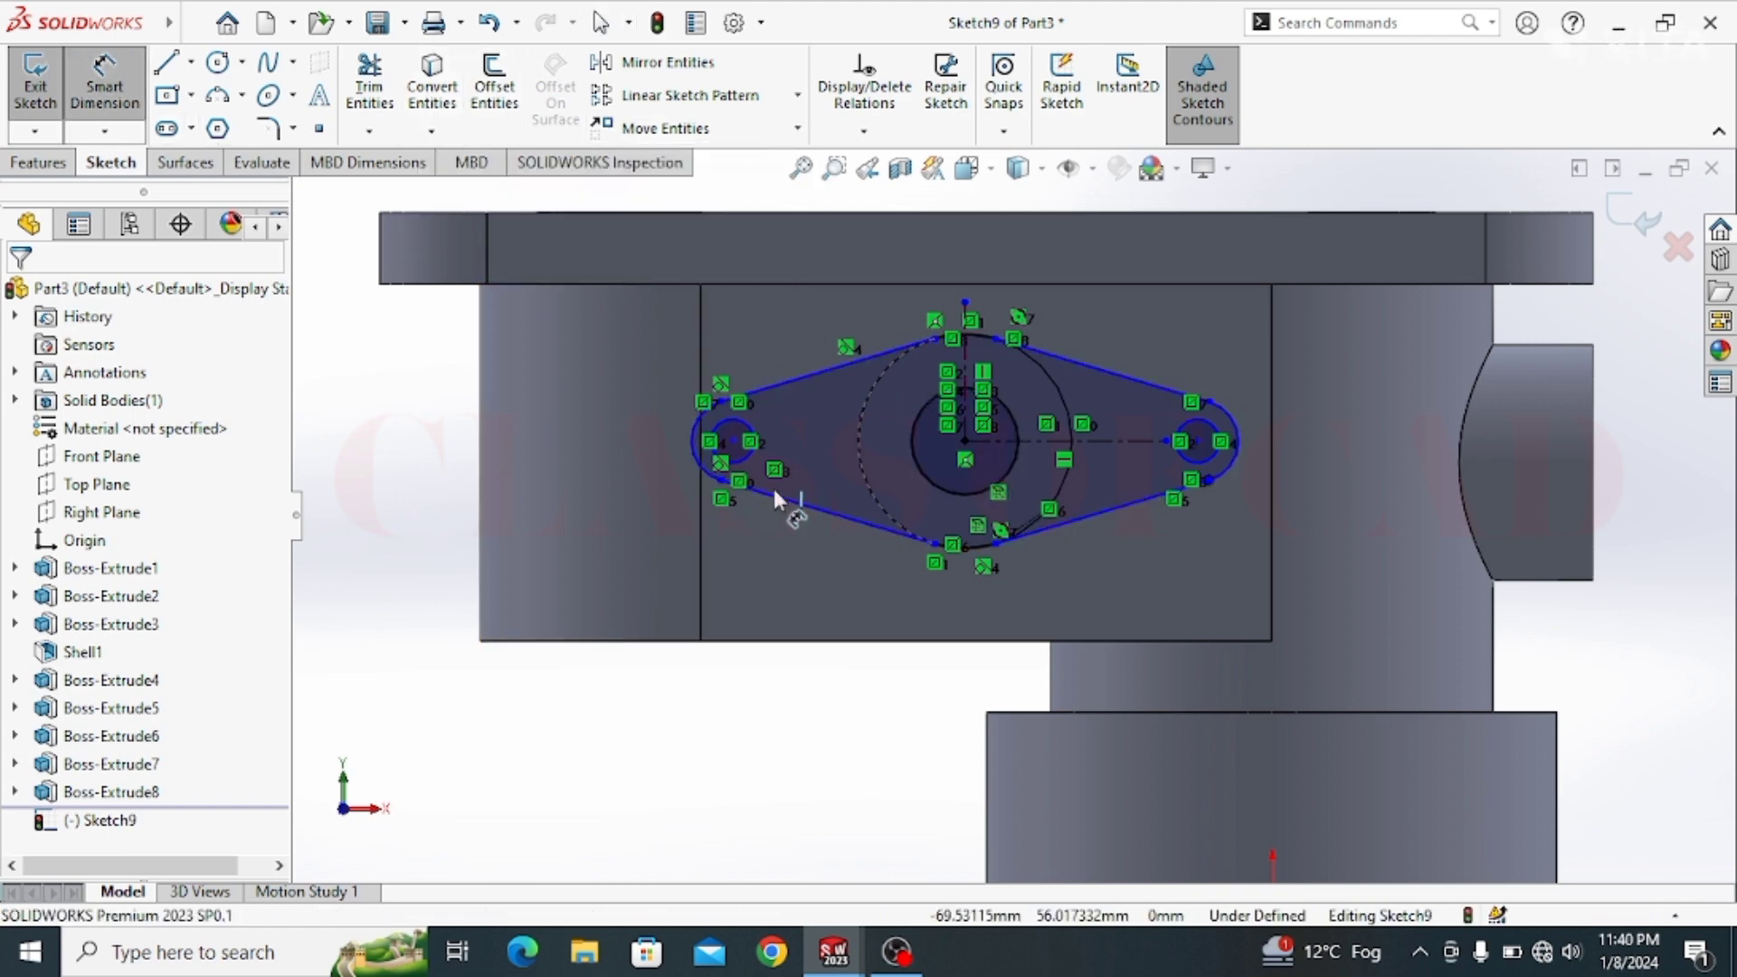
left_click(753, 467)
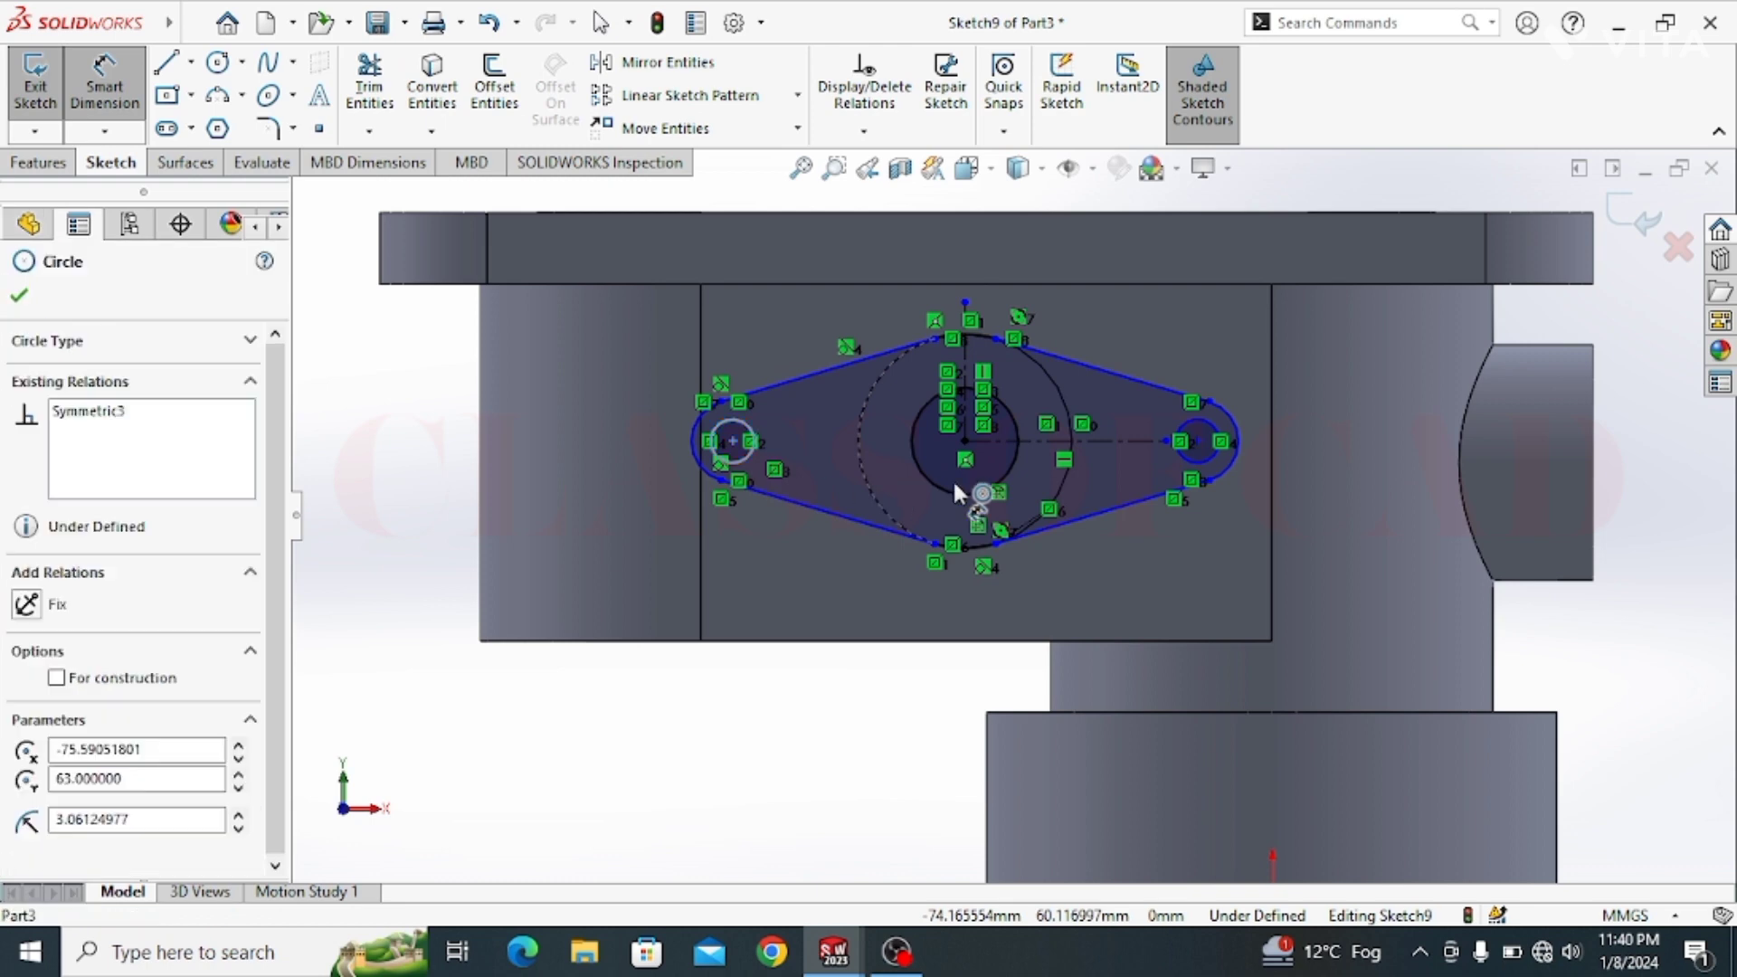
left_click(1187, 458)
left_click(973, 679)
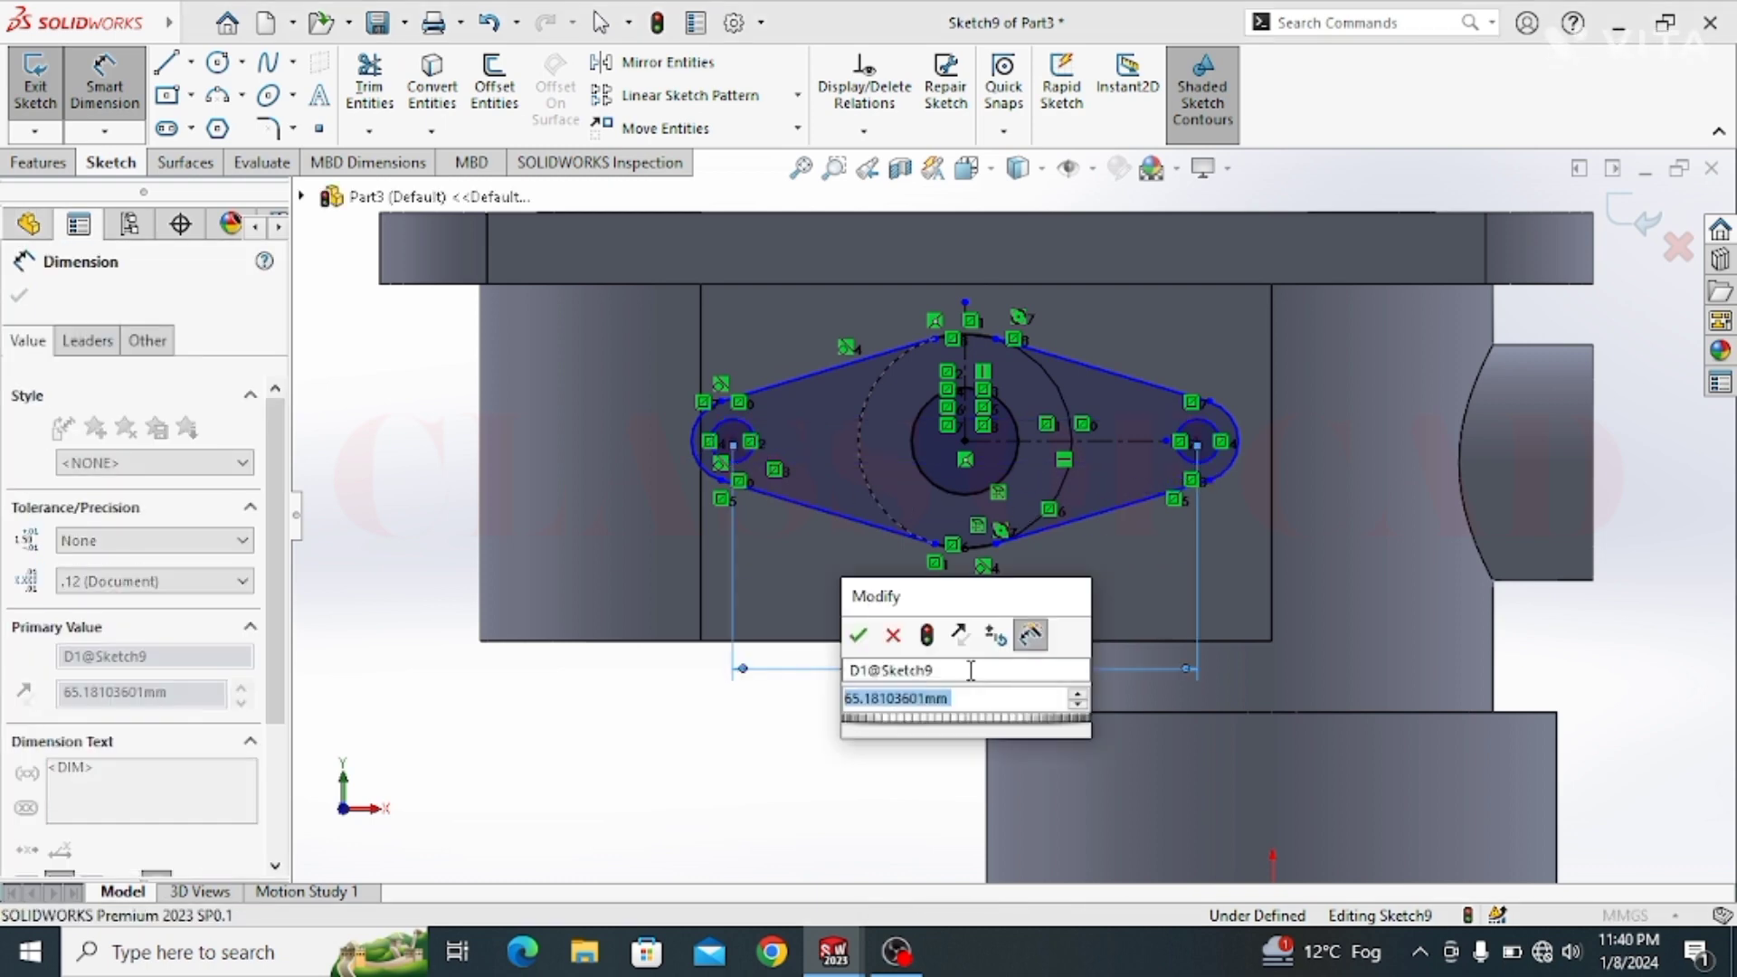
type("62")
key("Return")
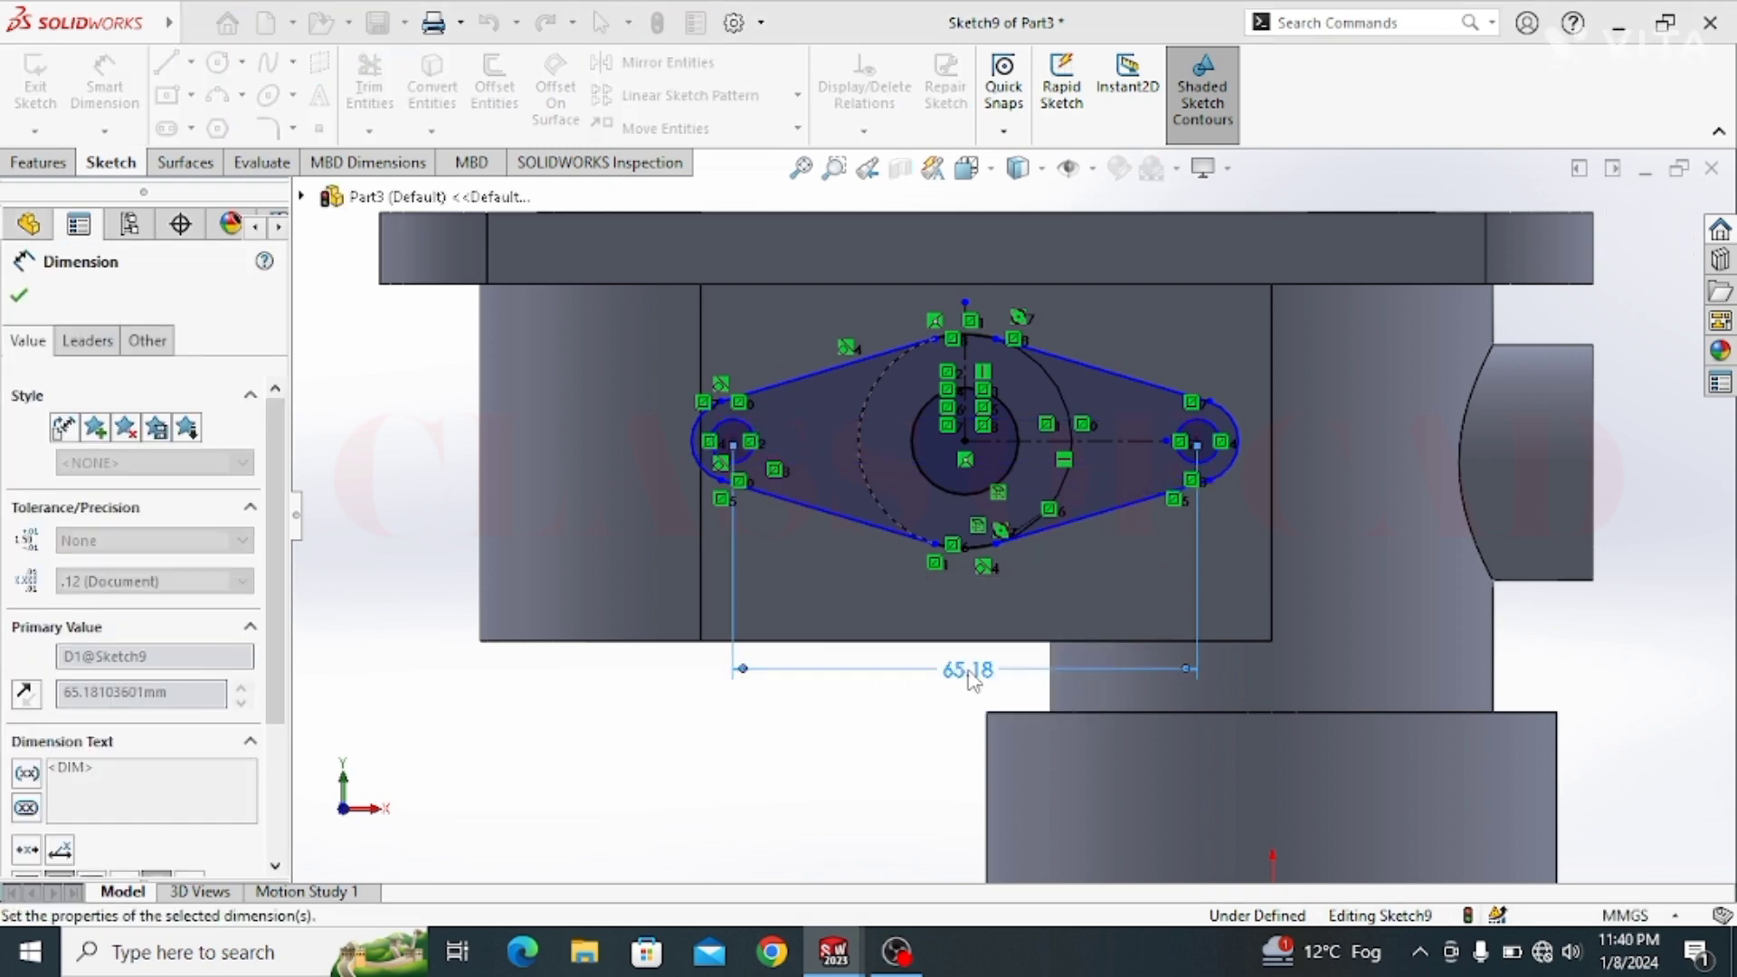
Step: Set the radius of the rounded lug end arc to 7 mm
left_click(702, 454)
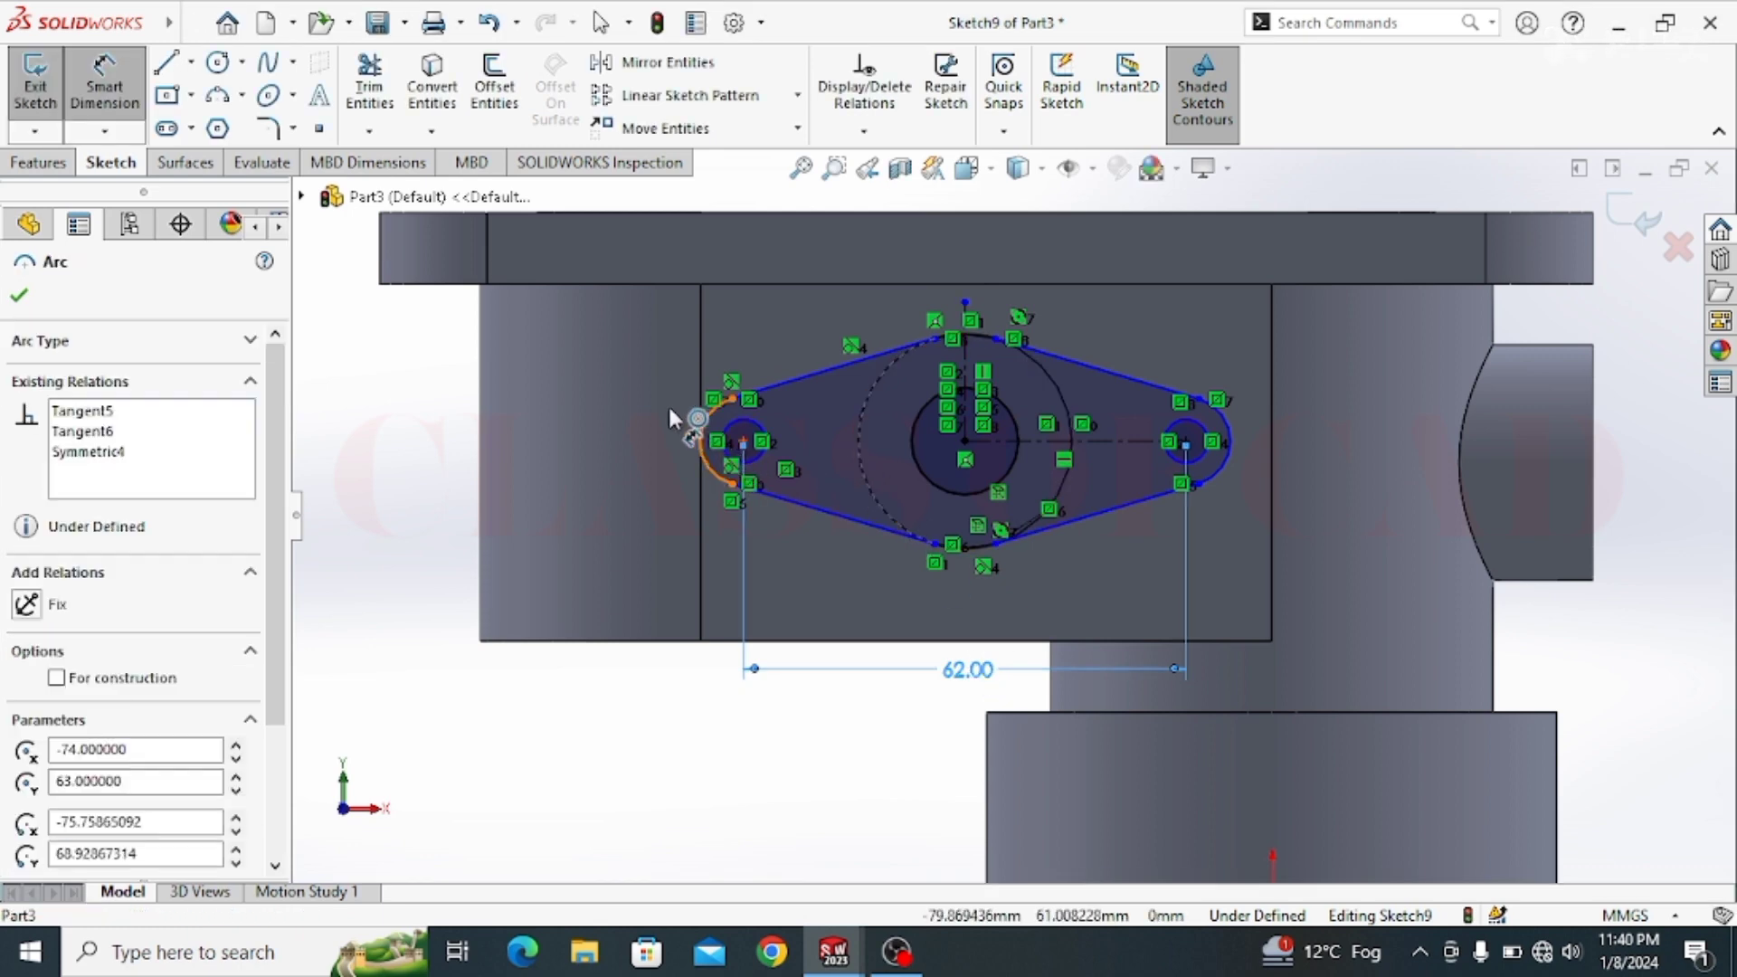
left_click(627, 391)
type("7")
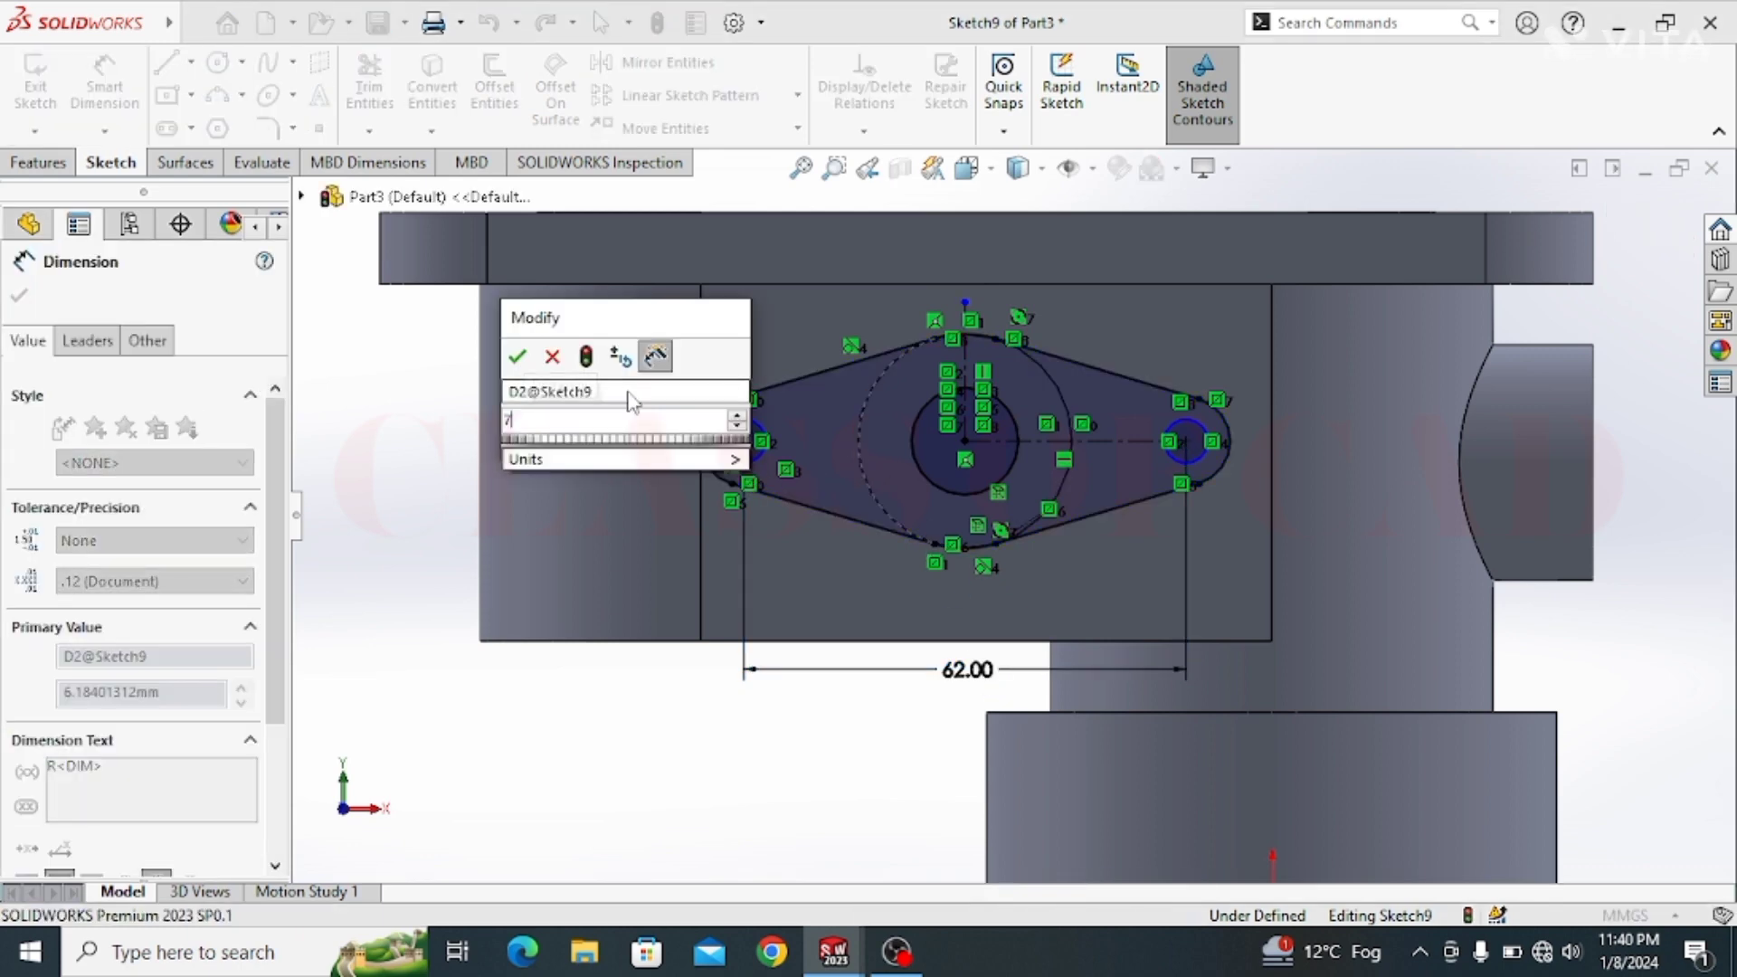
key("Return")
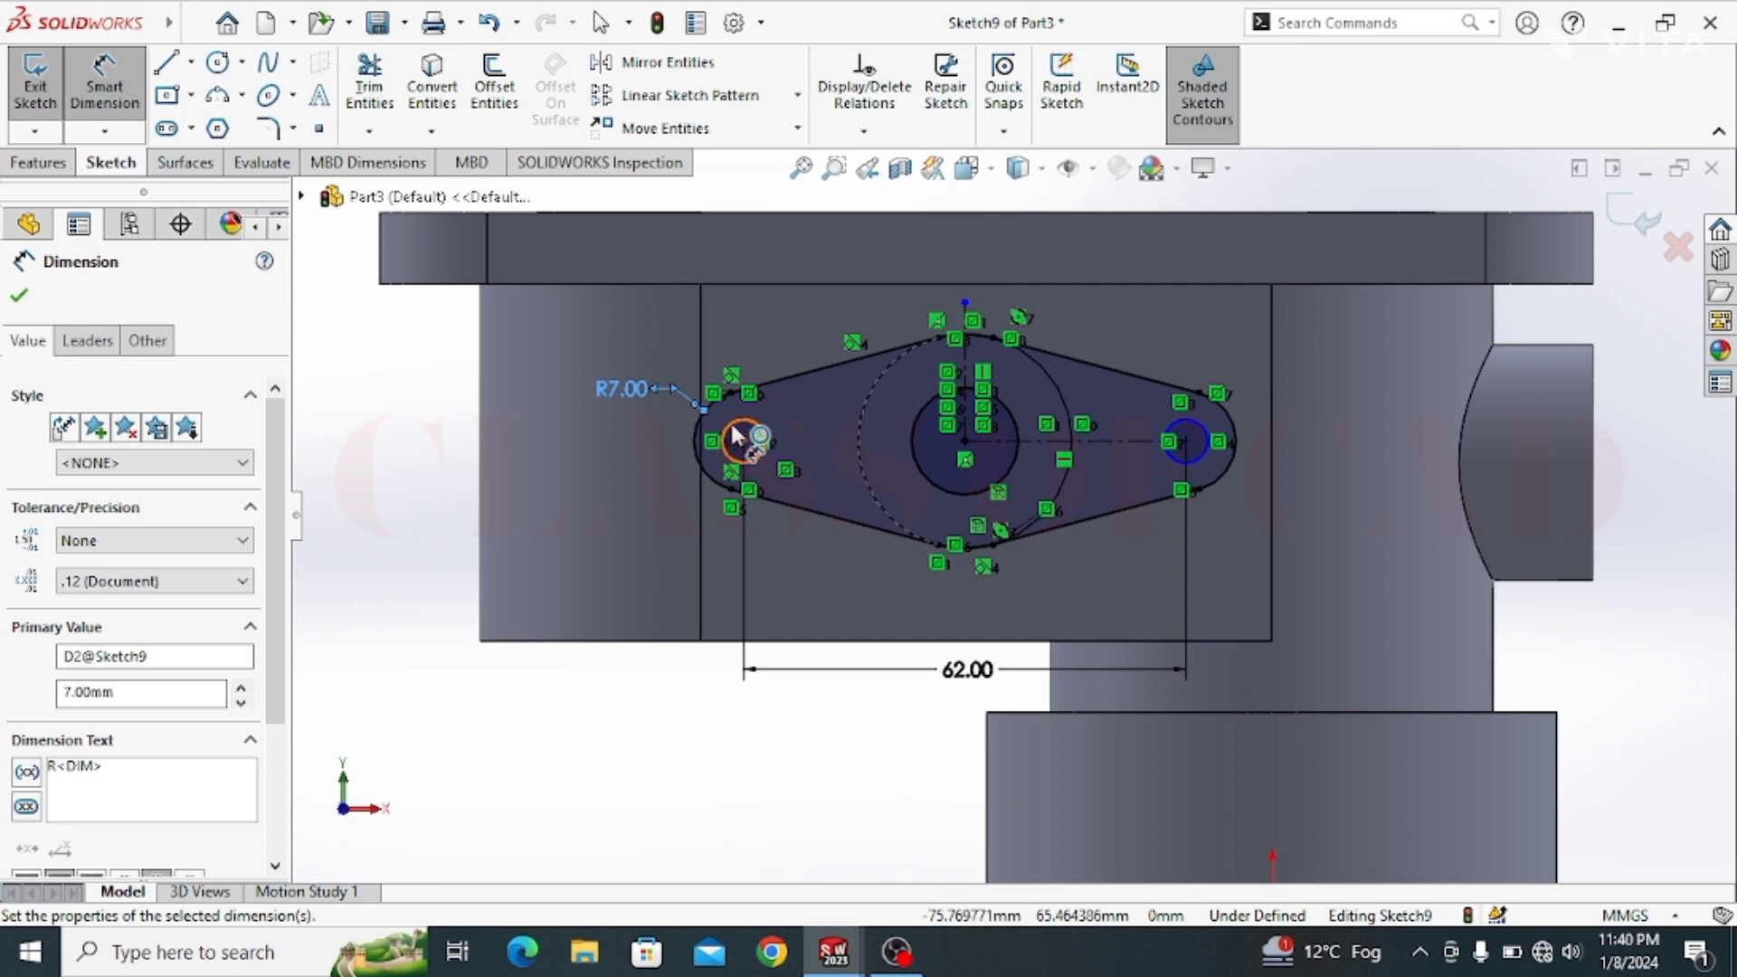
Step: Set the diameter of the lug's hole circle to 7 mm
left_click(737, 438)
left_click(631, 346)
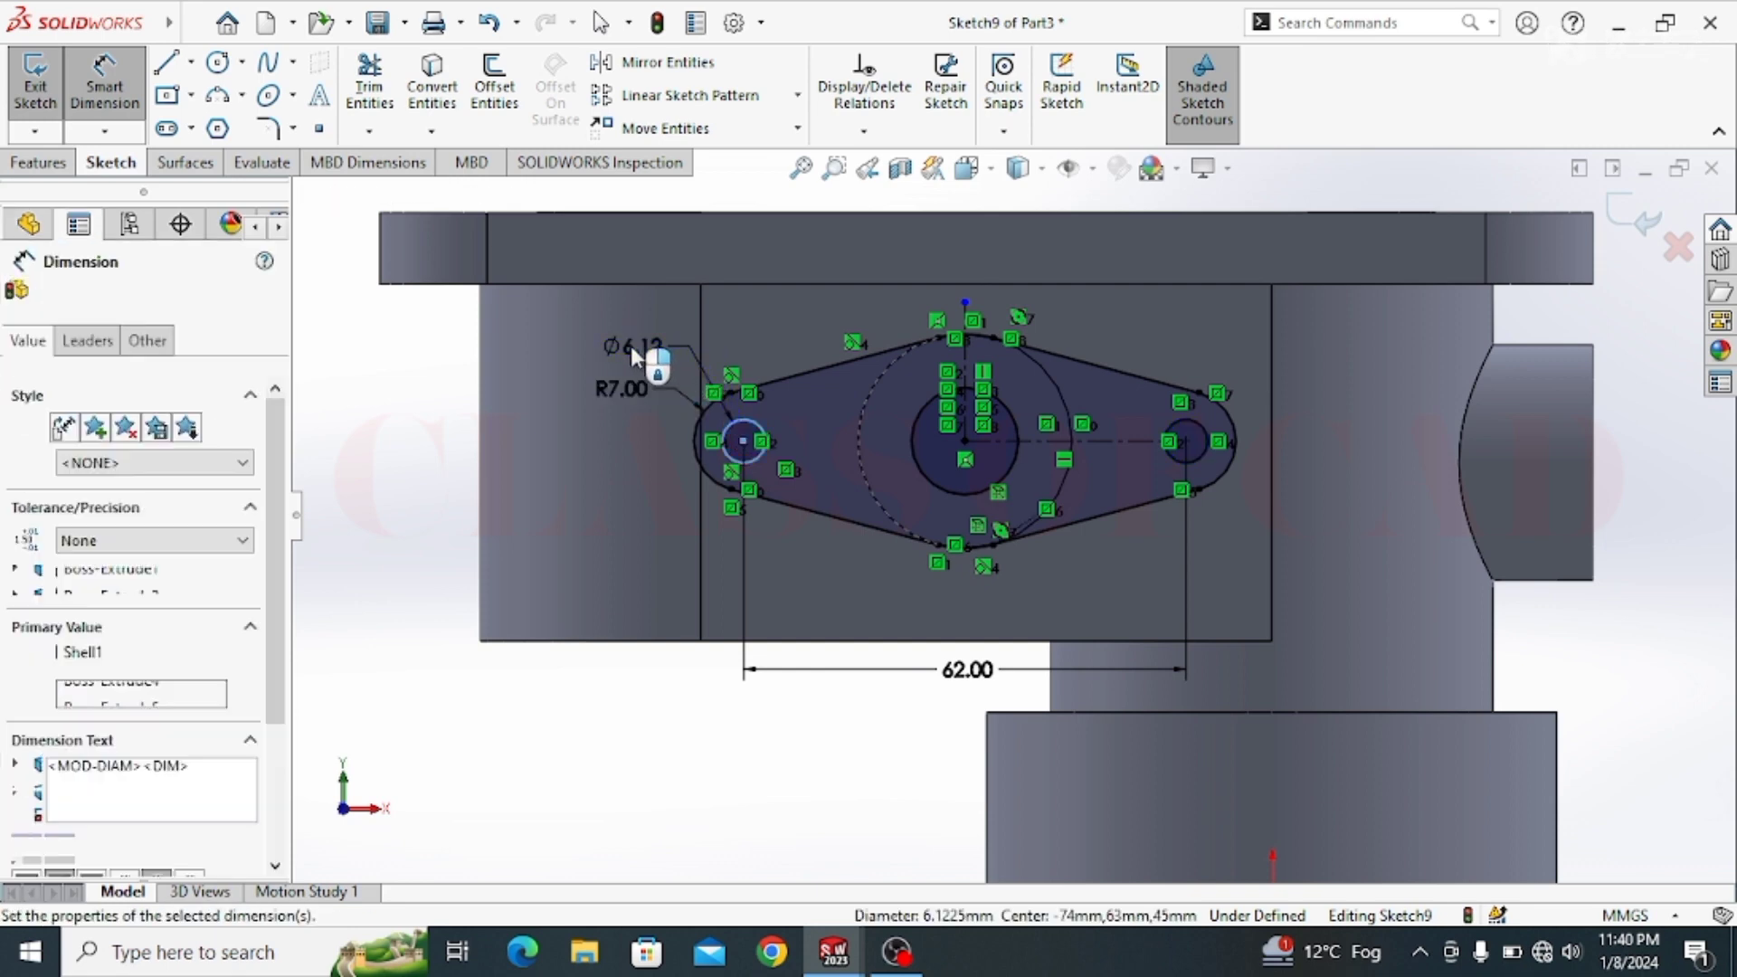
type("7")
key("Return")
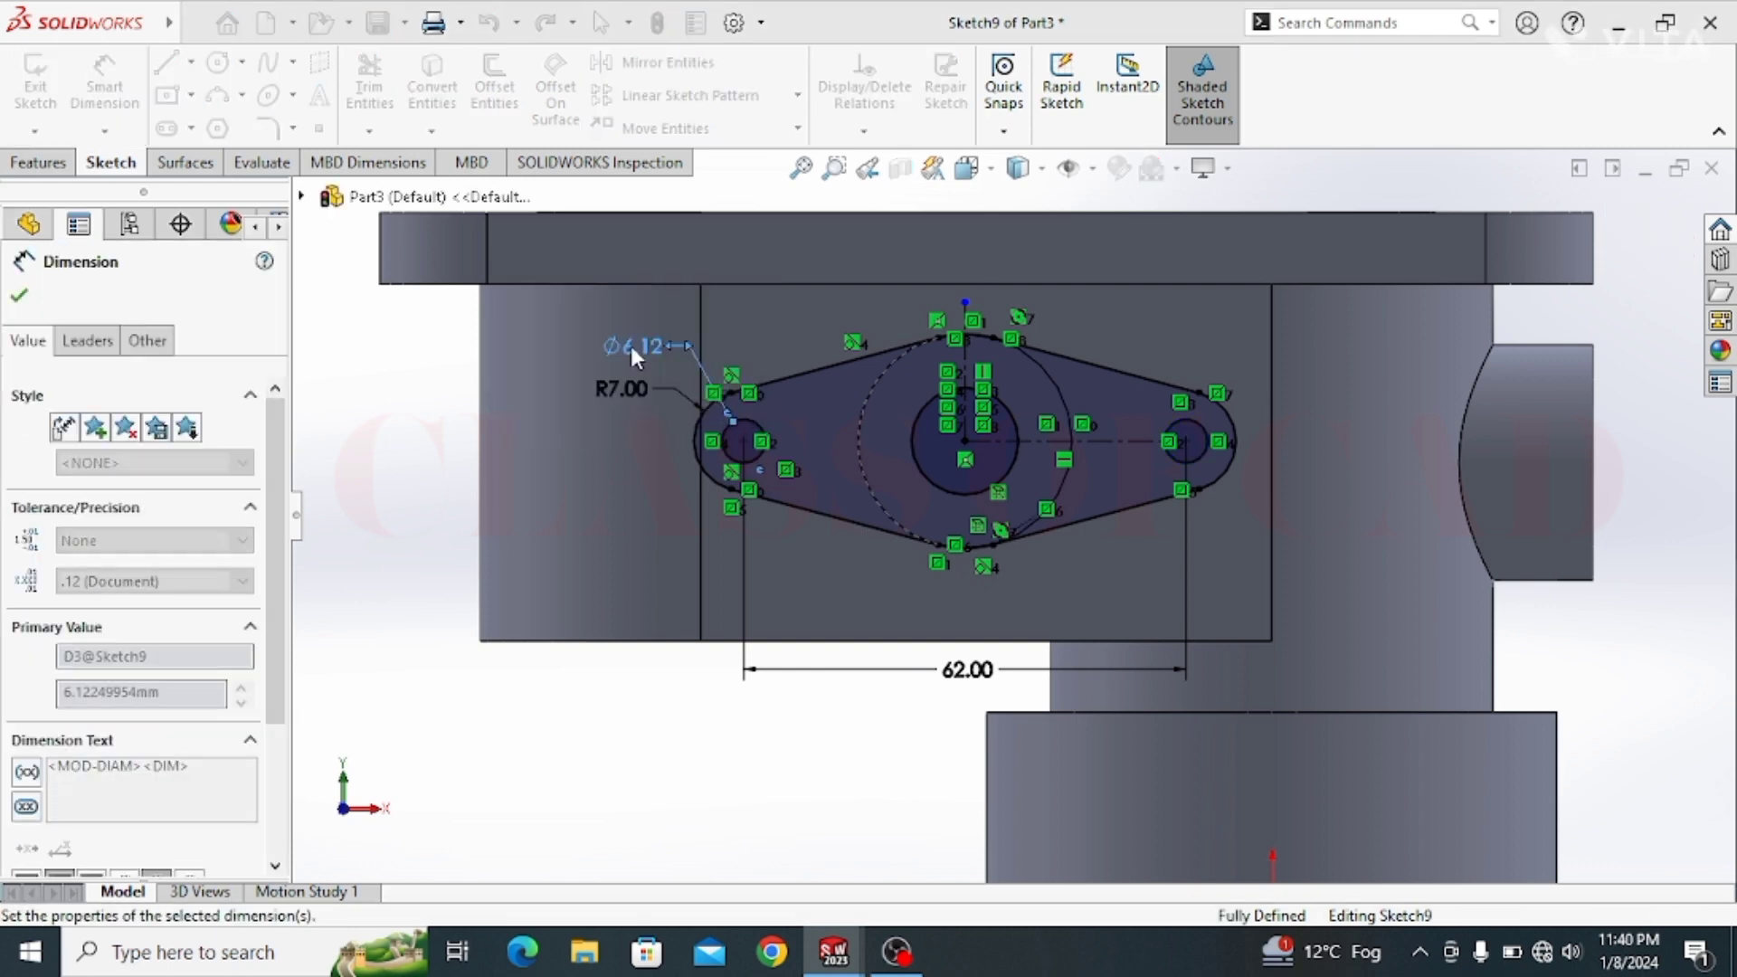
key("Escape")
Step: Extrude the lugged flange profile 5 mm outward from the sketch plane, merged with the body
middle_click_drag(983, 460, 801, 518)
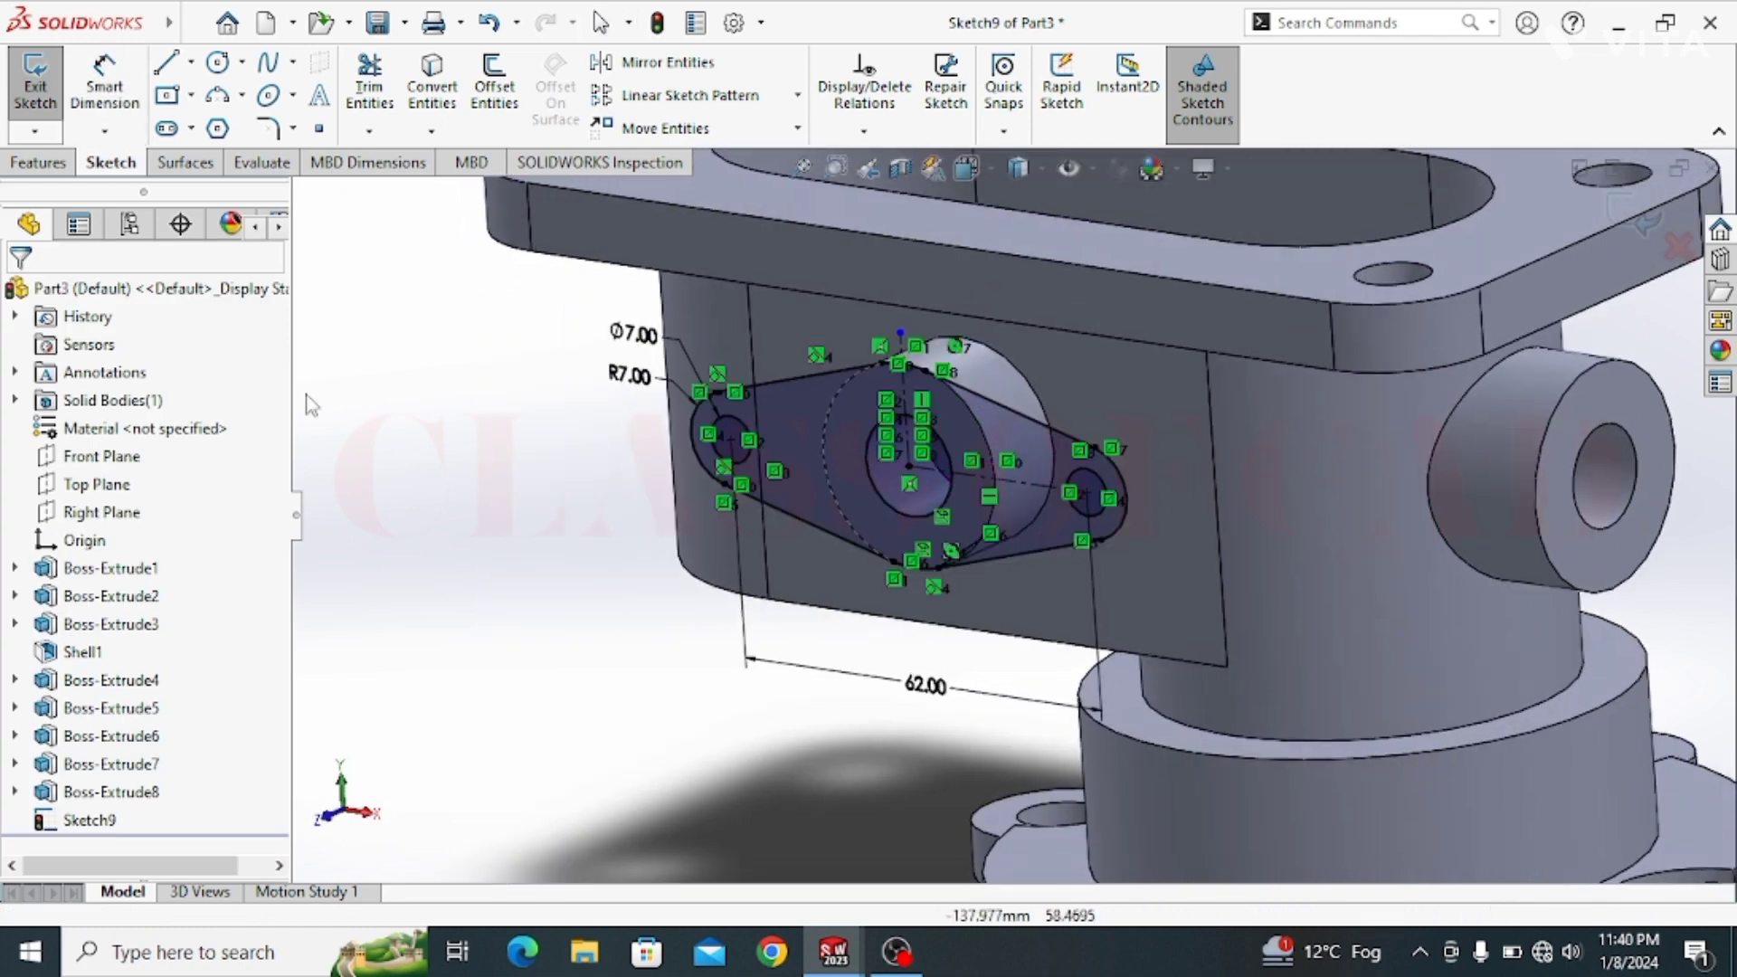
left_click(25, 167)
left_click(40, 106)
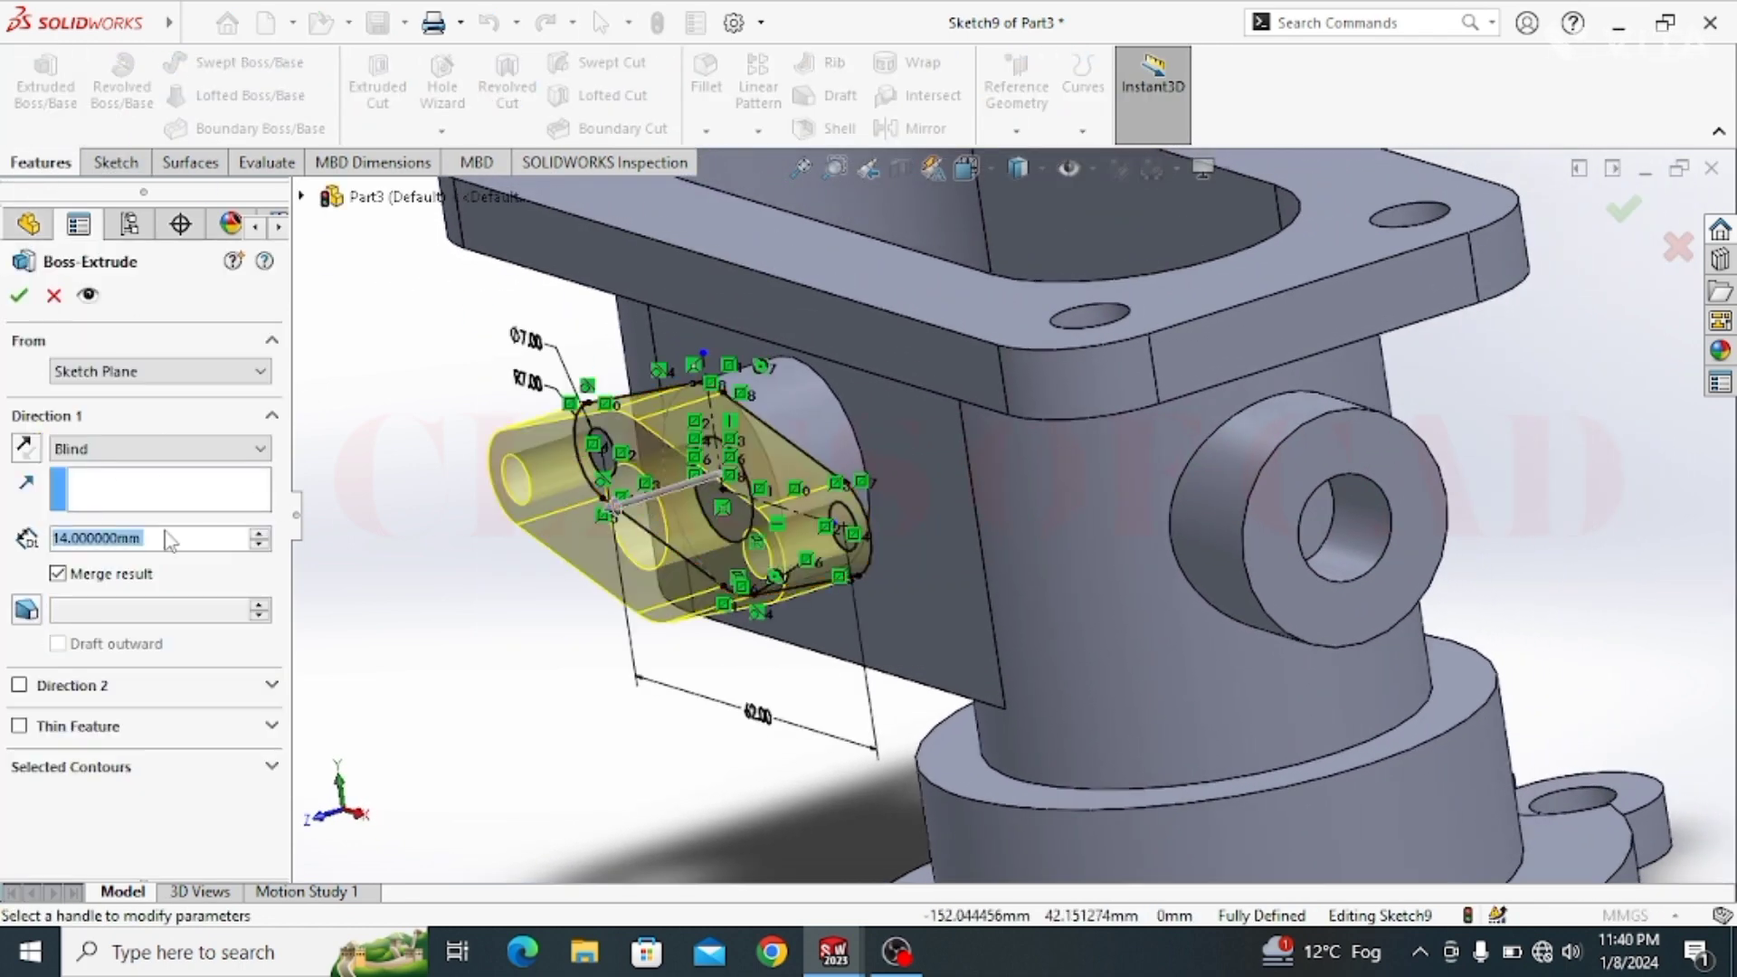
type("5")
key("Return")
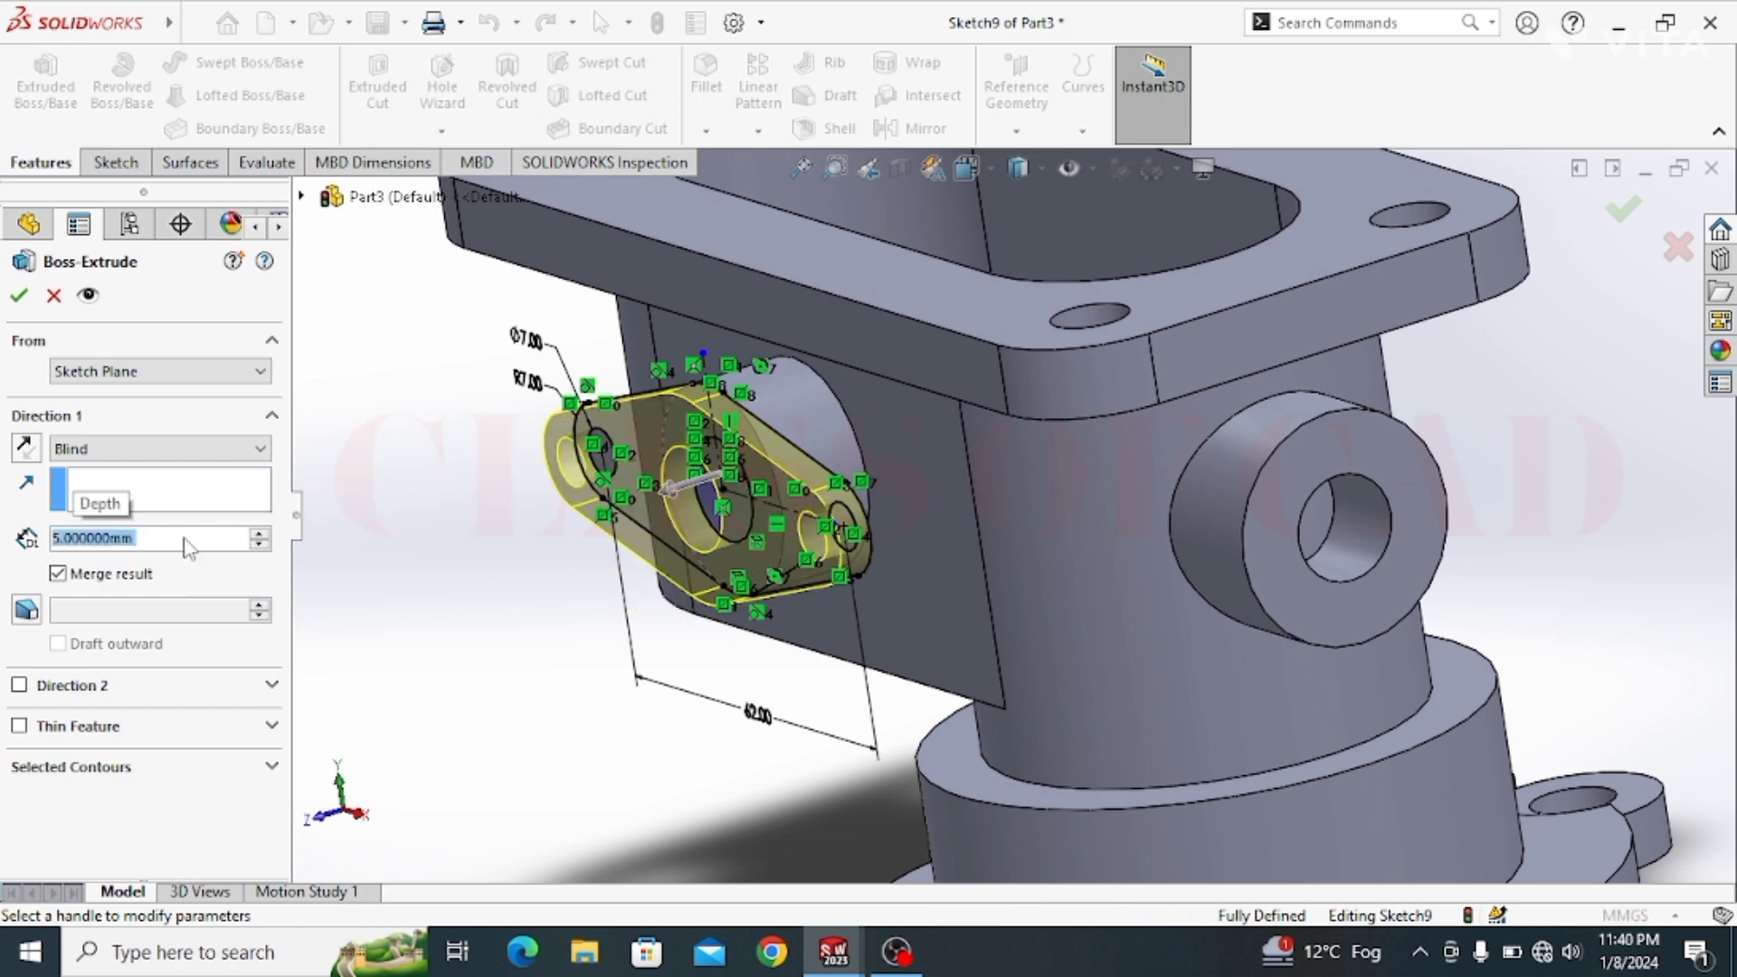
left_click(18, 297)
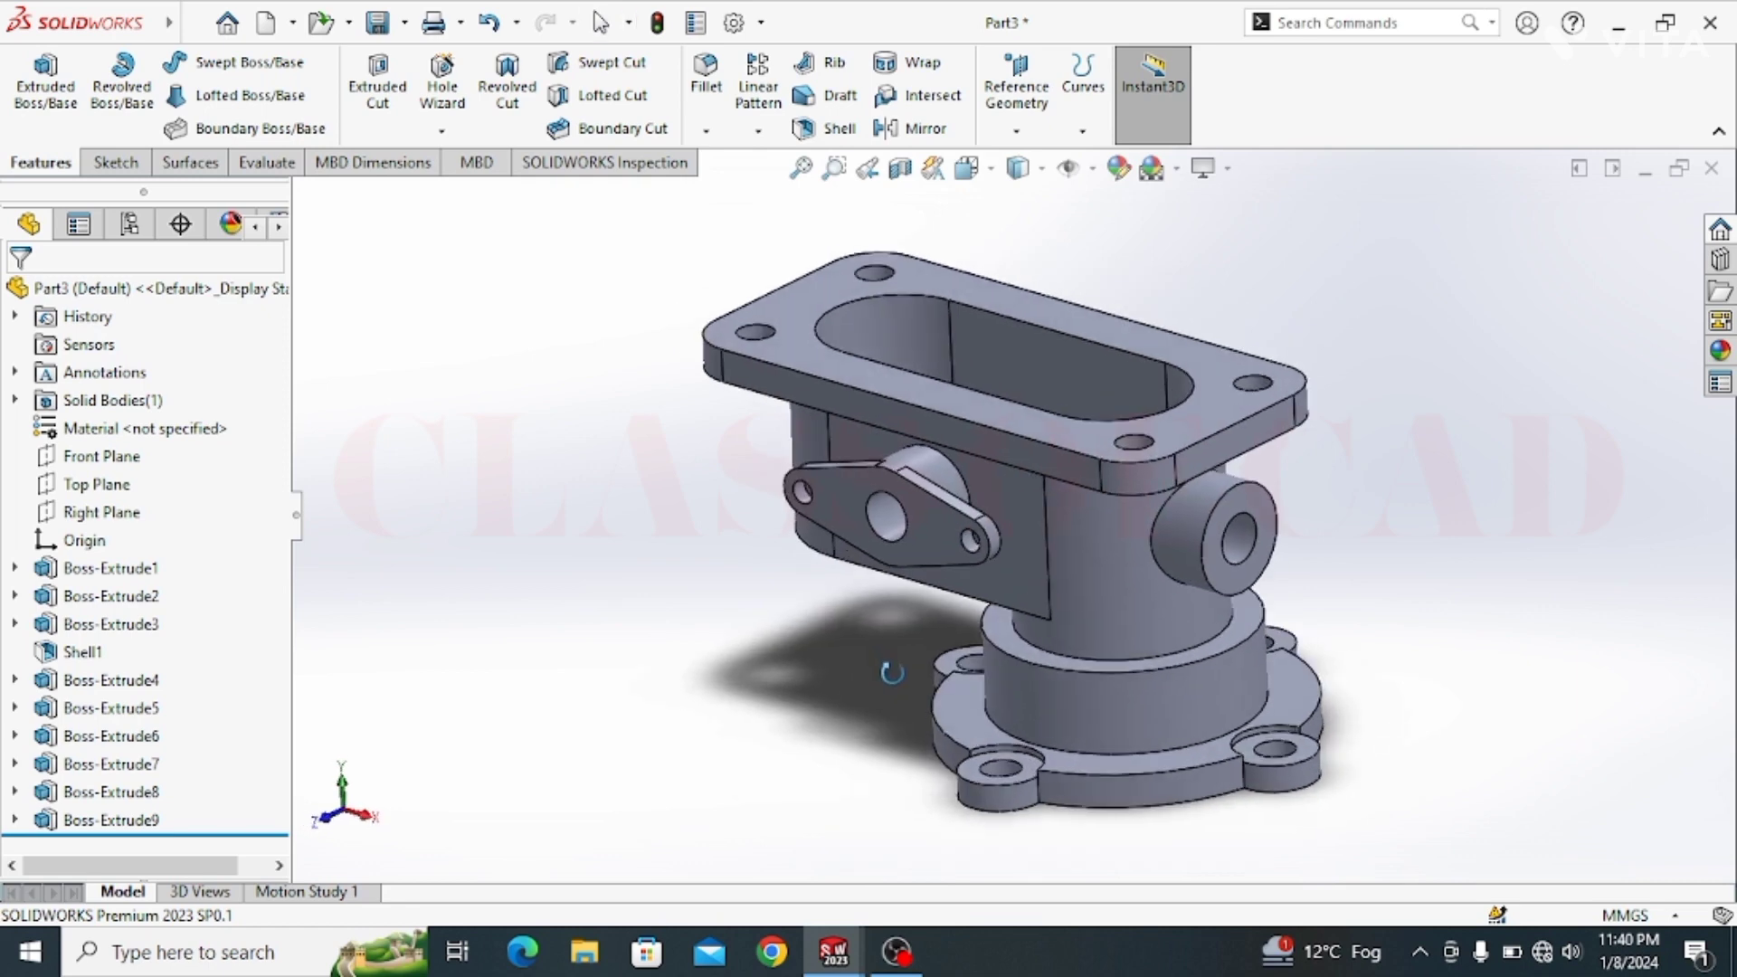
Step: Apply a light blue-violet colour from the standard palette to all features from Boss-Extrude1 through Boss-Extrude9
left_click(159, 568)
left_click(101, 821, "shift")
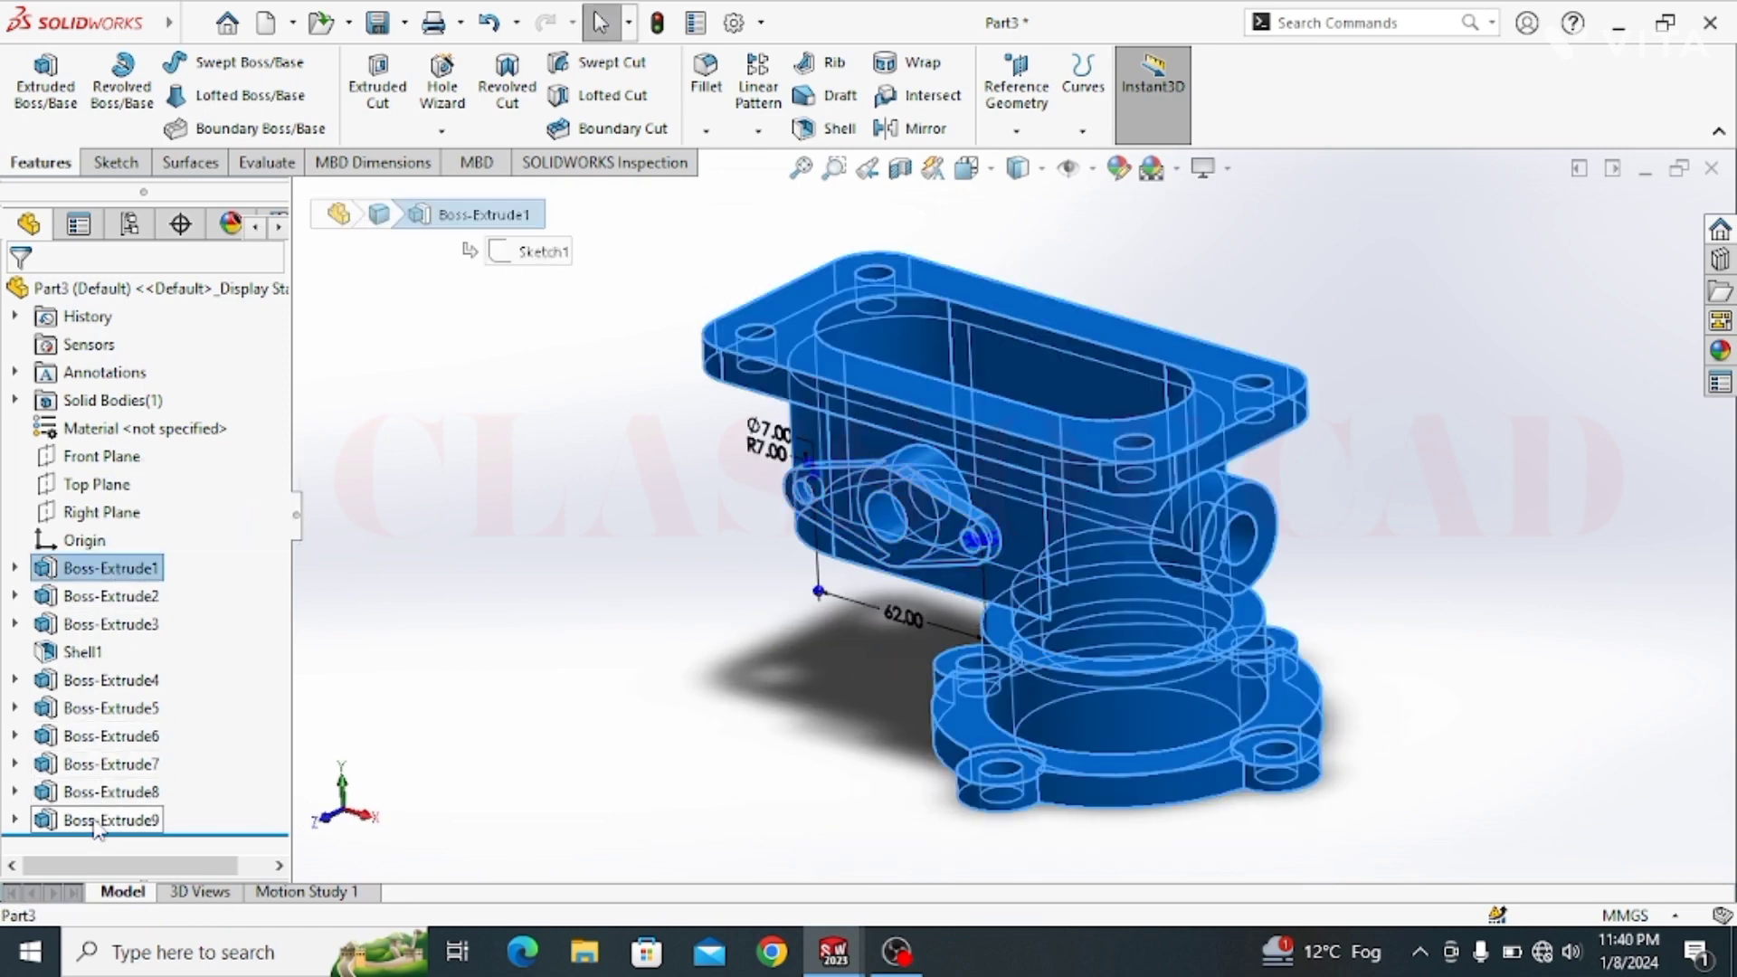
left_click(193, 780)
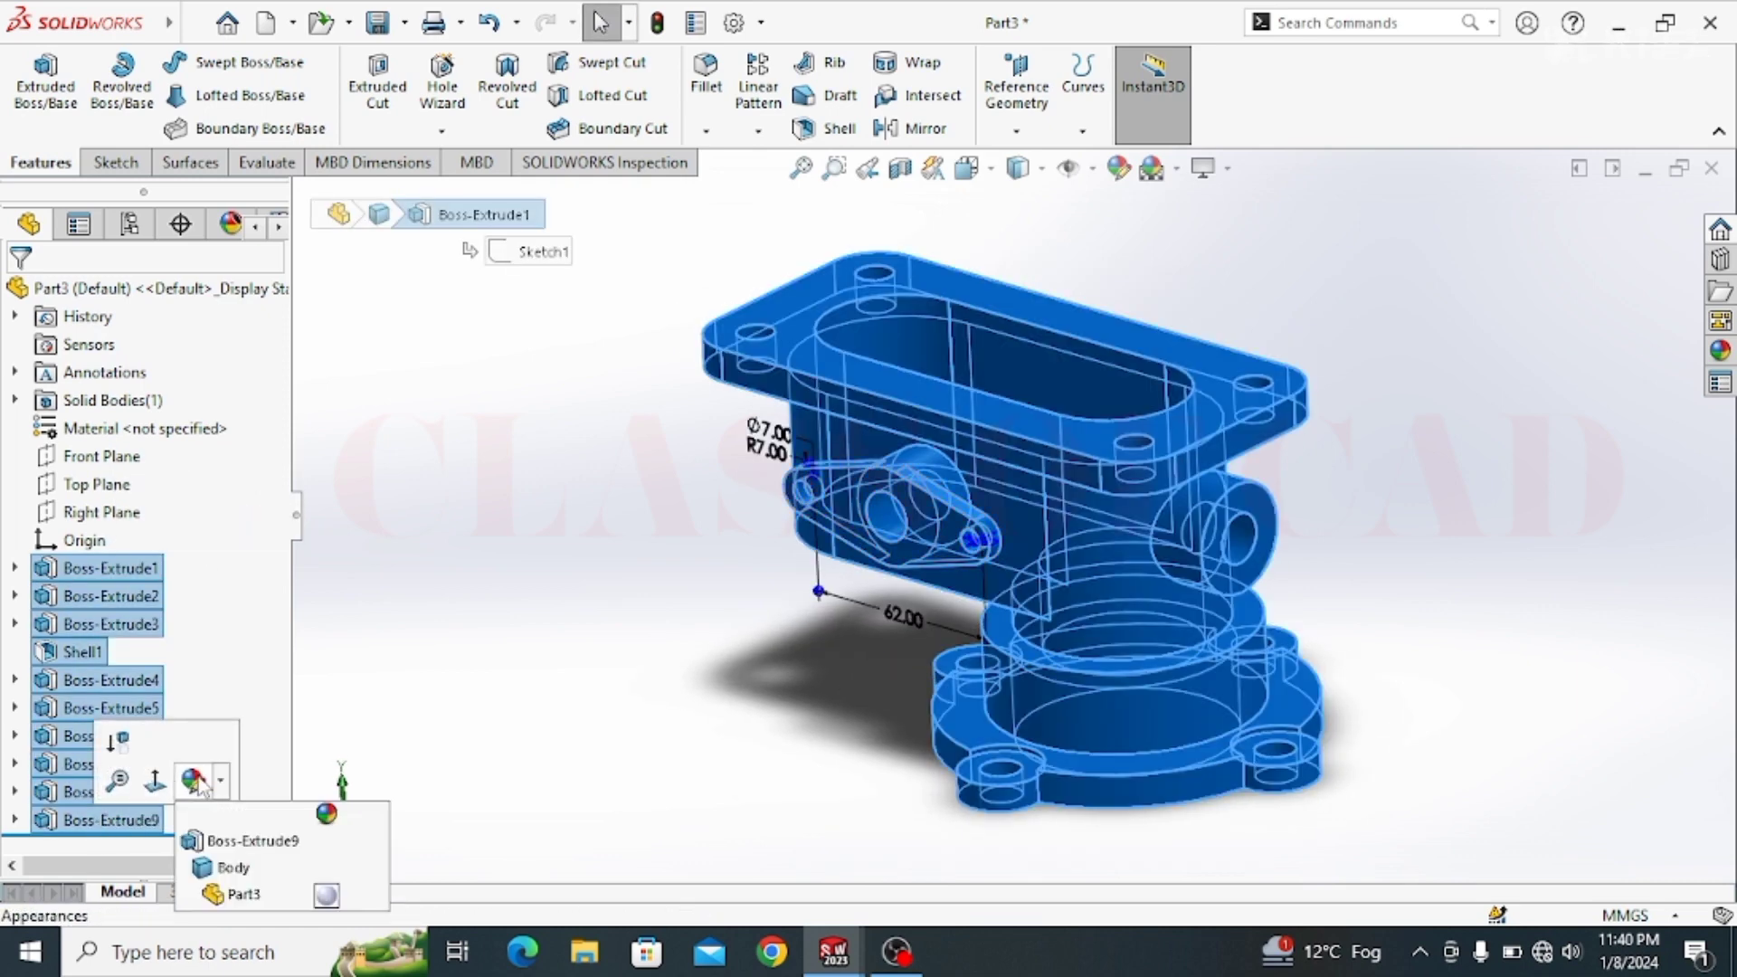
left_click(232, 841)
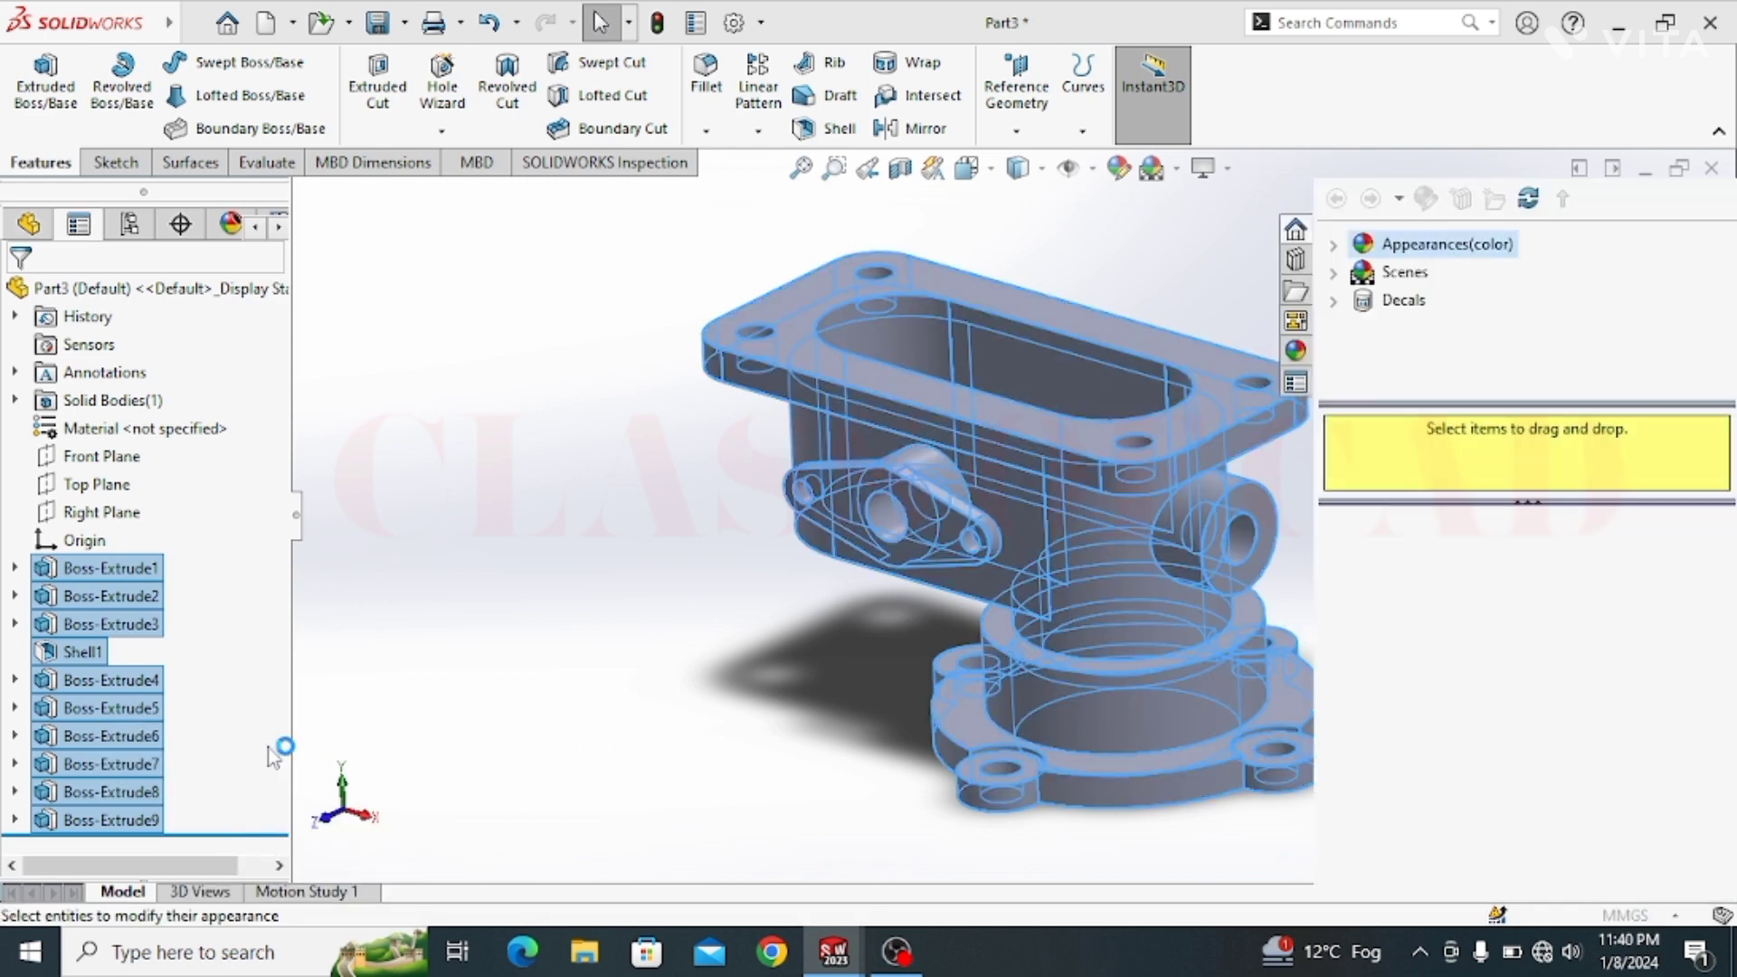
left_click(166, 787)
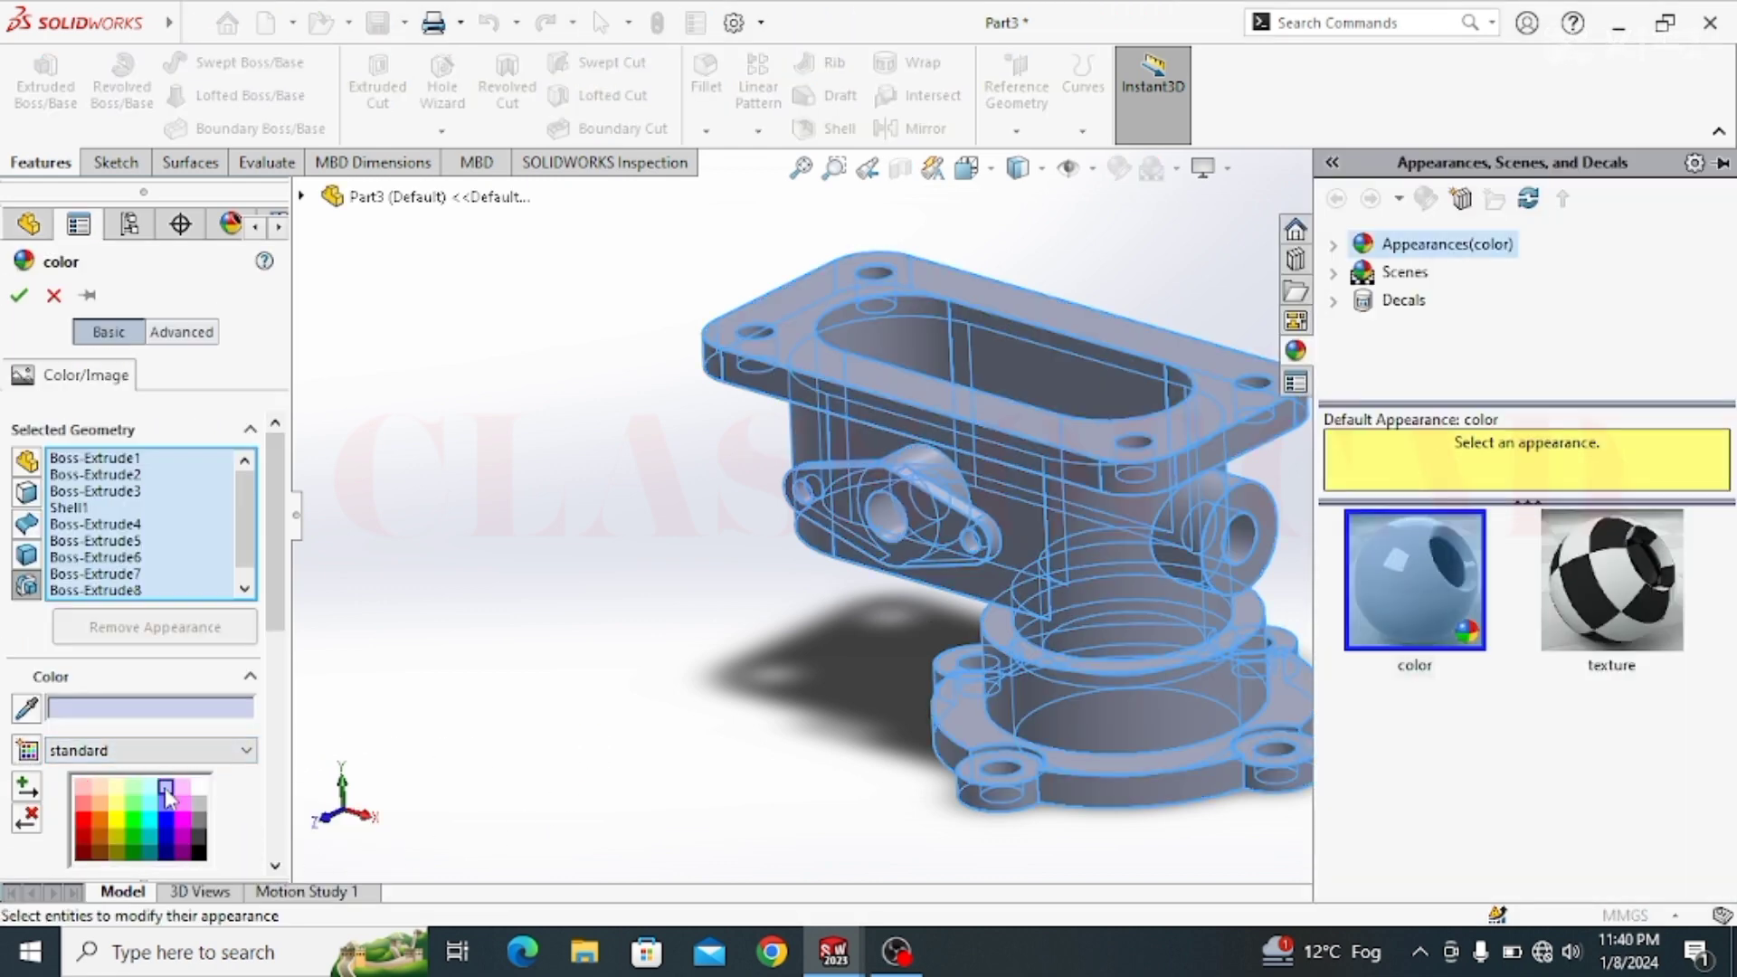
left_click(19, 296)
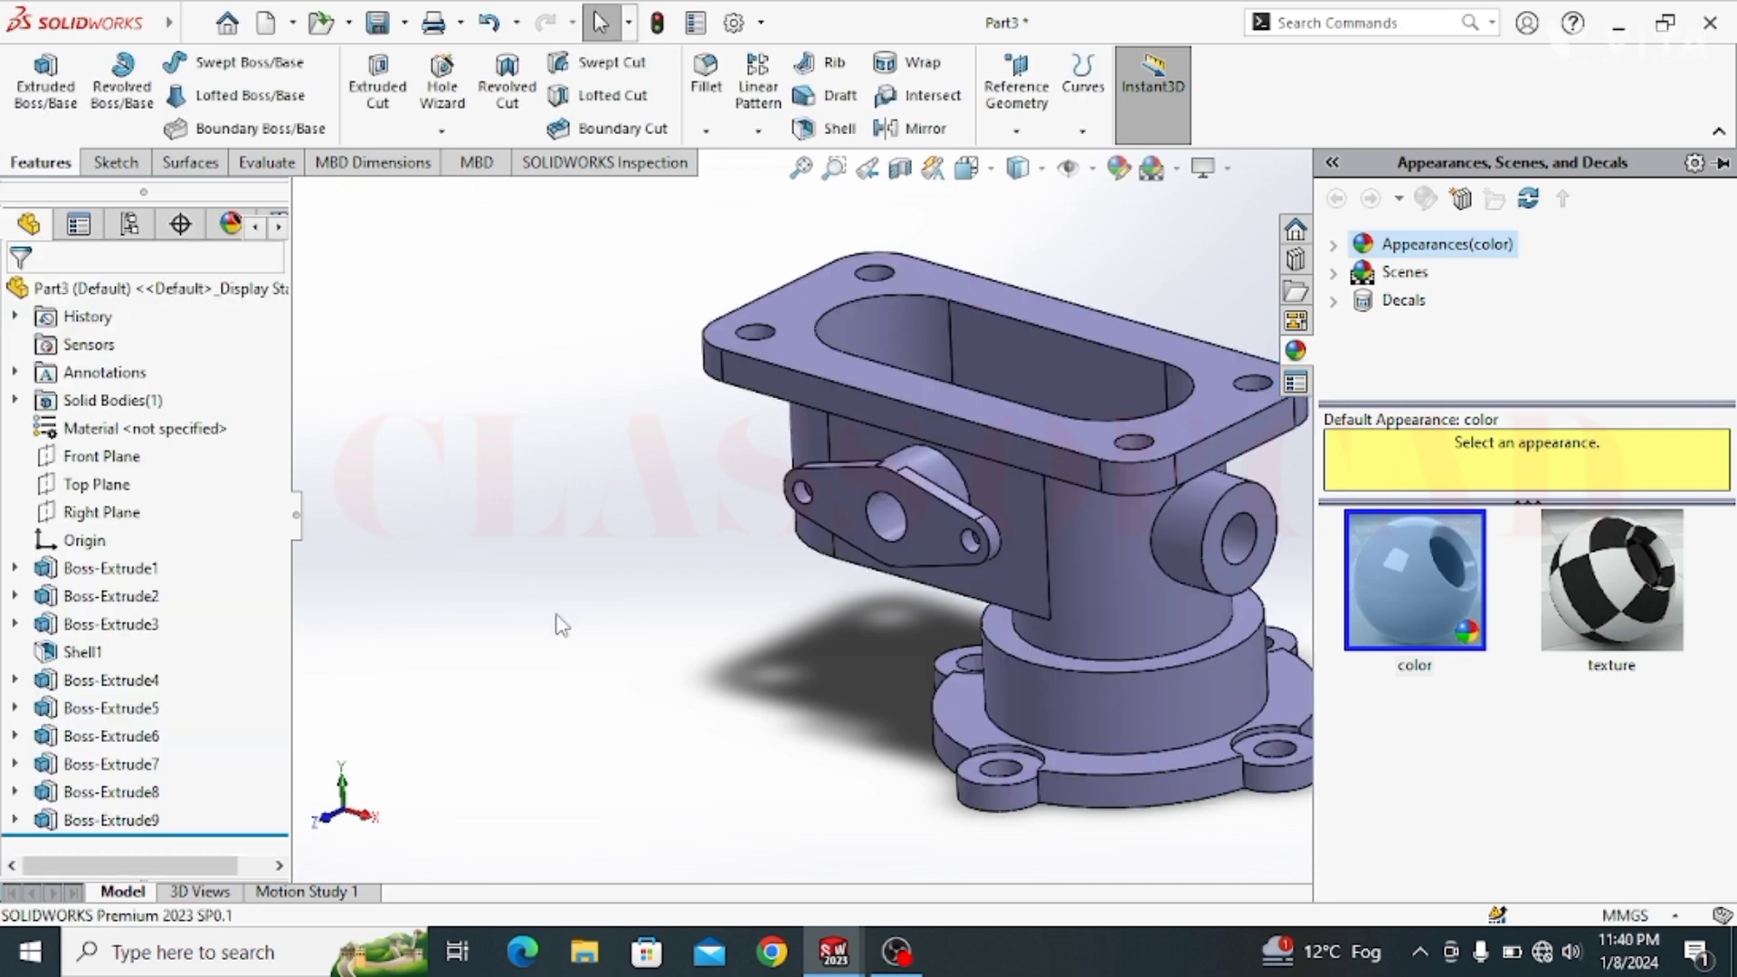
key("ctrl+7")
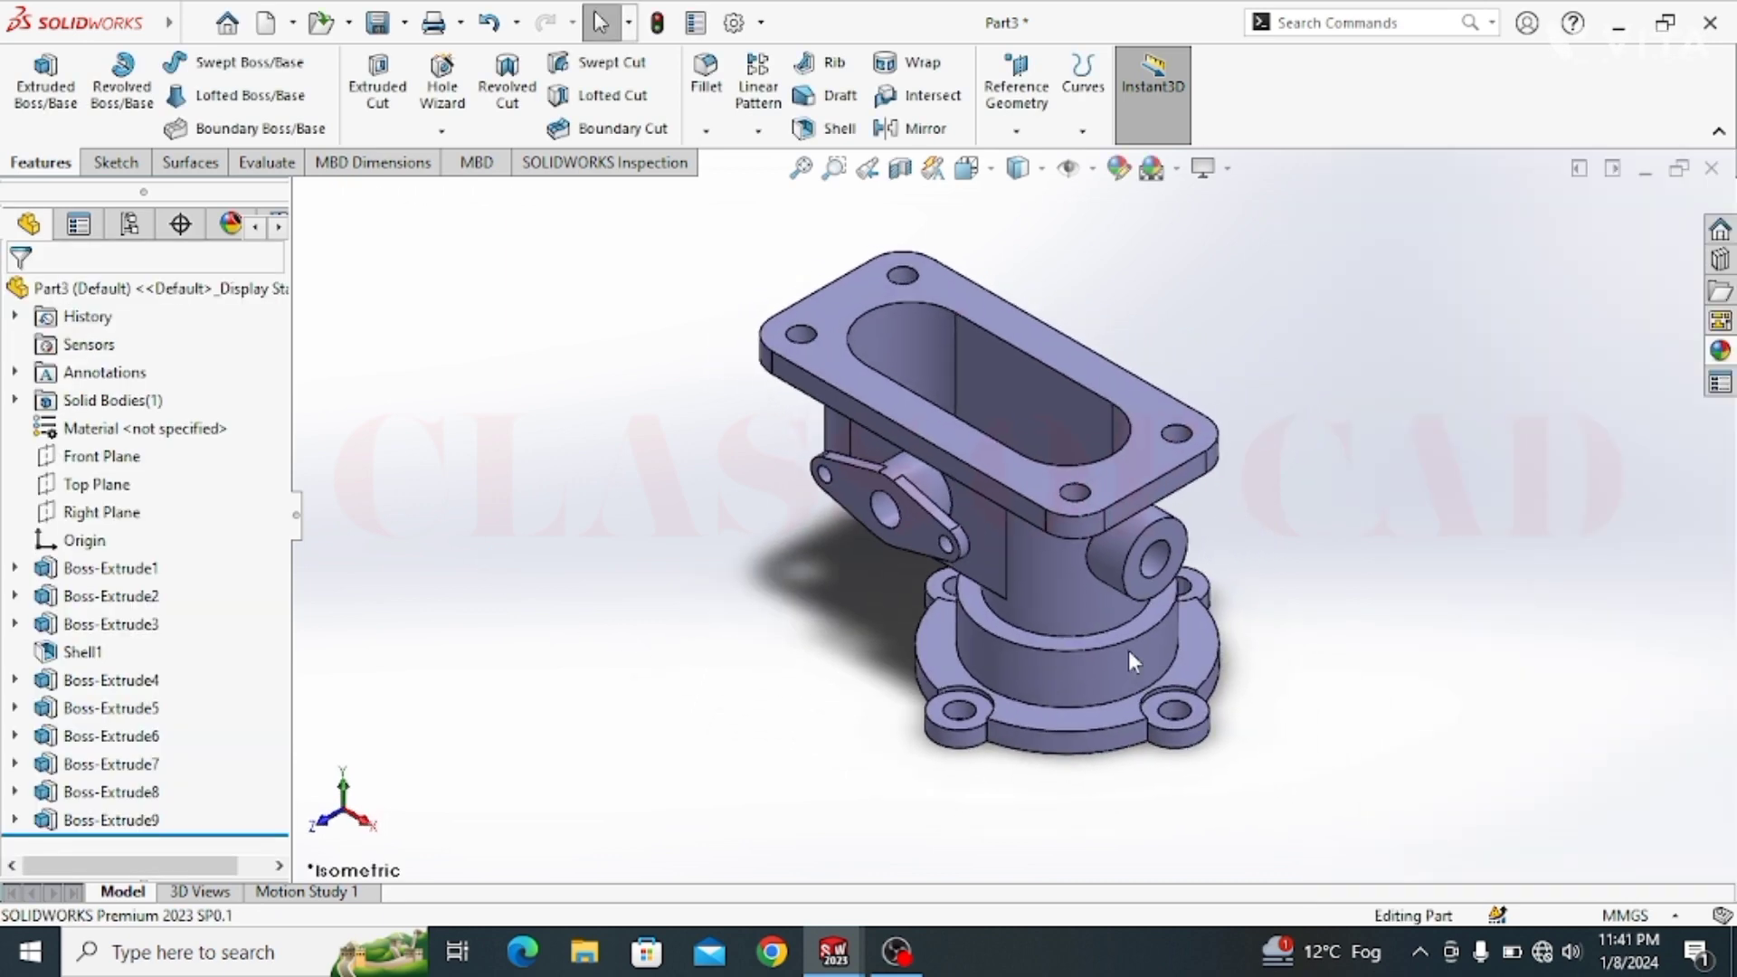